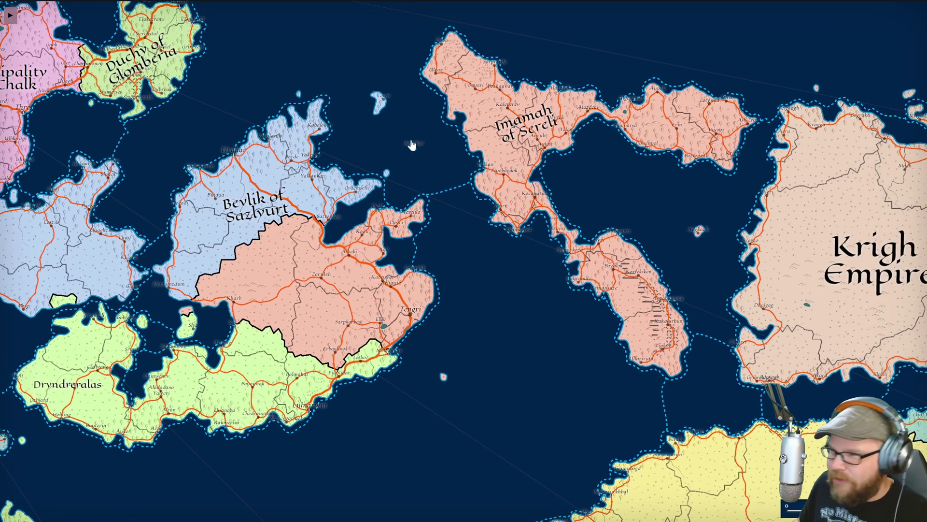
Examine the generated map, from the islands near the Imamah of Sereli to the coasts of the Principality of Chalk and Duchy of Glomberia
scroll(403, 135, up, 3)
scroll(428, 174, up, 3)
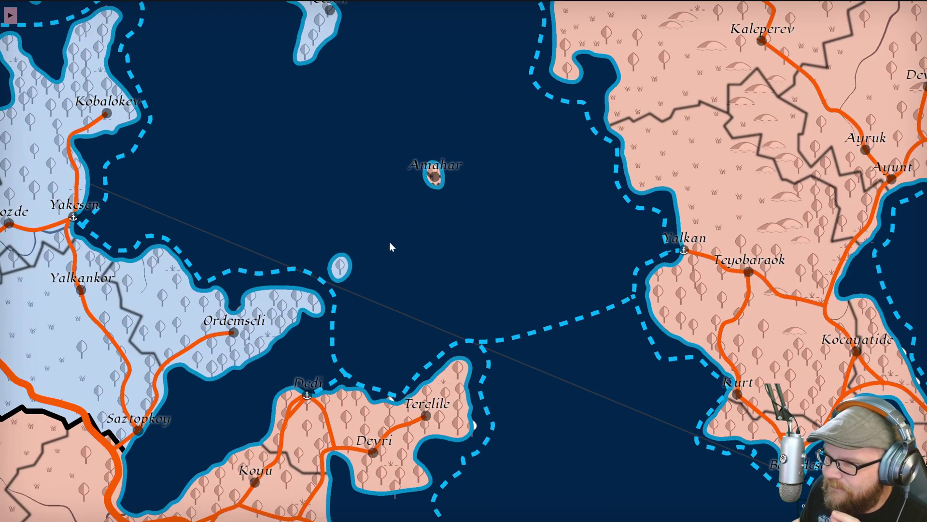
scroll(391, 244, down, 2)
scroll(390, 247, down, 3)
drag(358, 228, 442, 177)
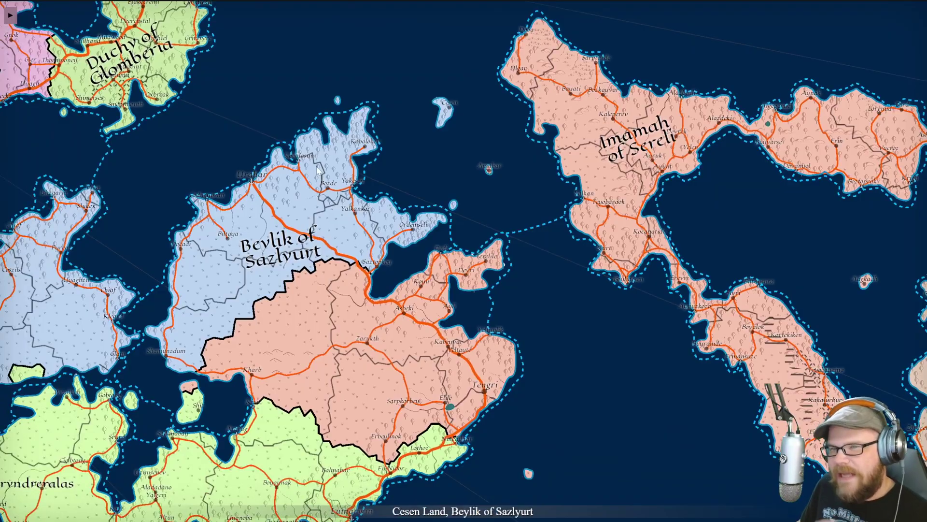
scroll(307, 169, down, 1)
drag(203, 156, 349, 170)
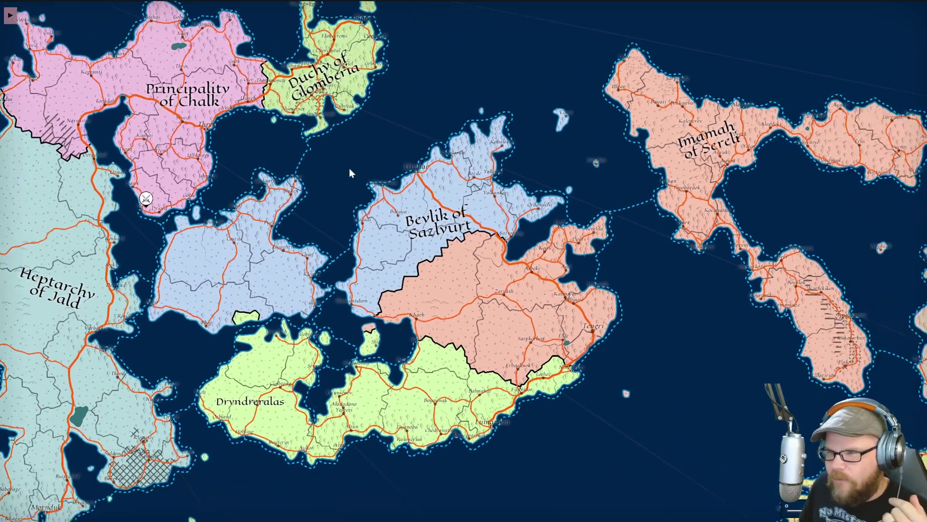
scroll(360, 169, down, 3)
drag(519, 233, 460, 225)
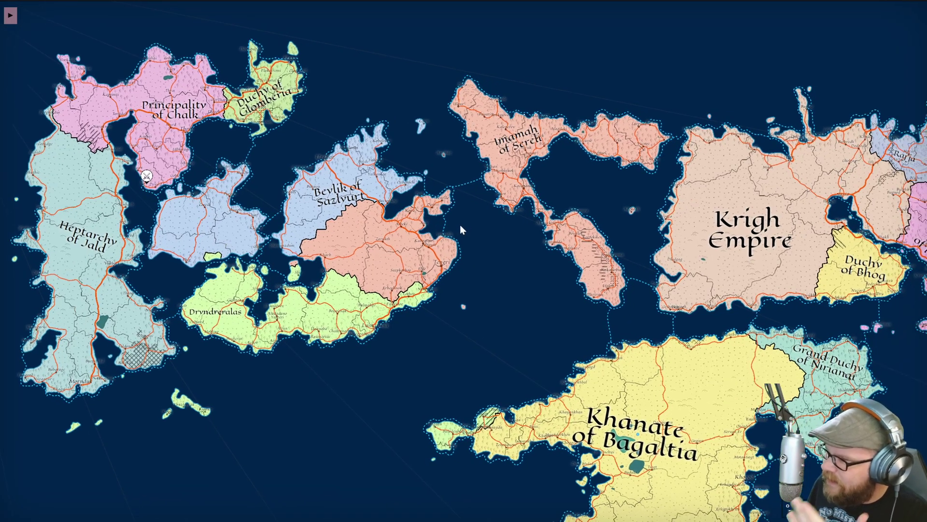
drag(495, 269, 462, 254)
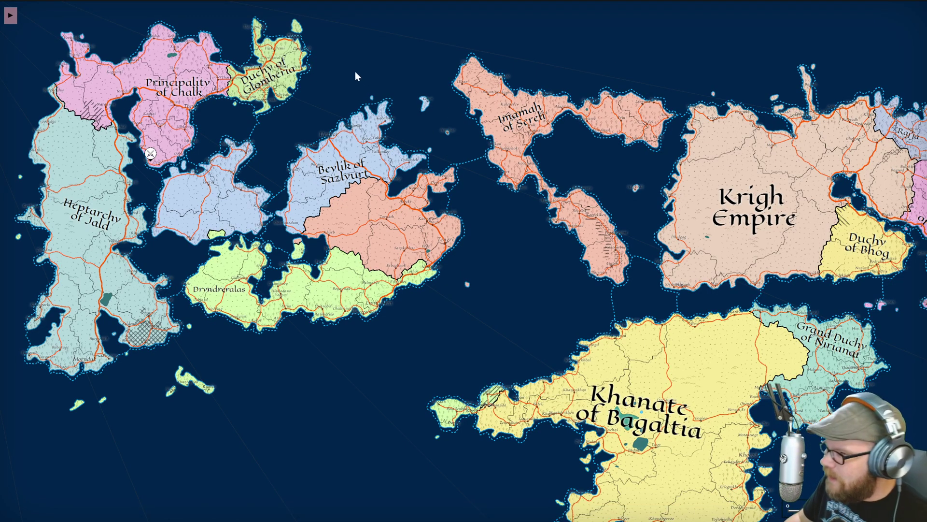
drag(369, 59, 385, 67)
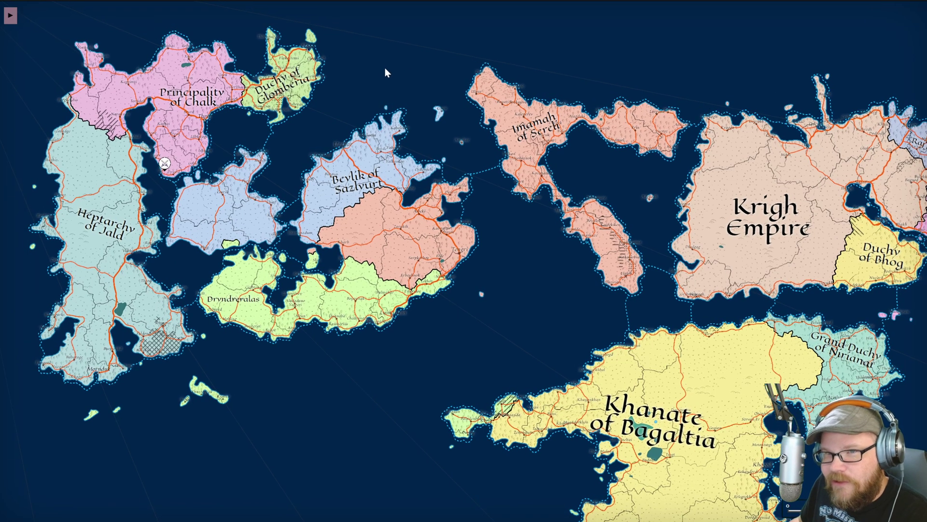
drag(304, 164, 341, 178)
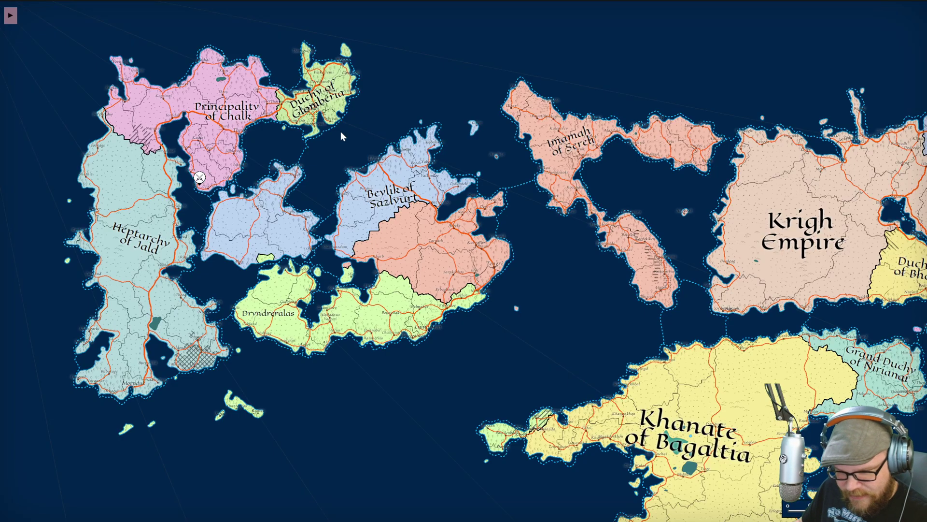
scroll(343, 144, up, 3)
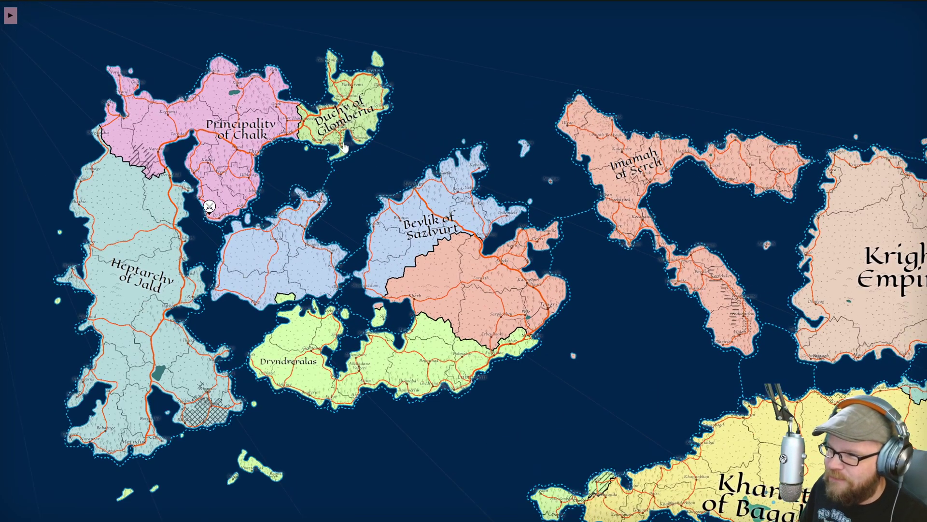
scroll(290, 174, up, 5)
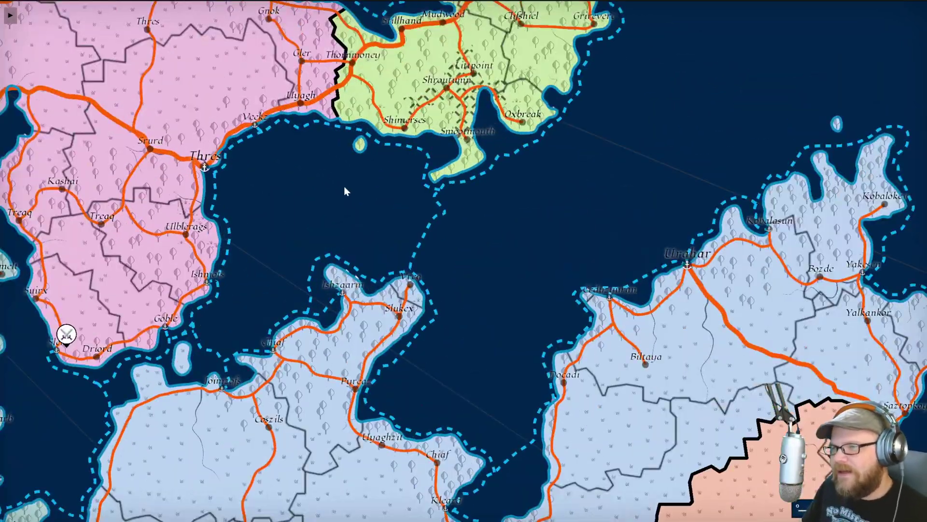
scroll(288, 229, down, 6)
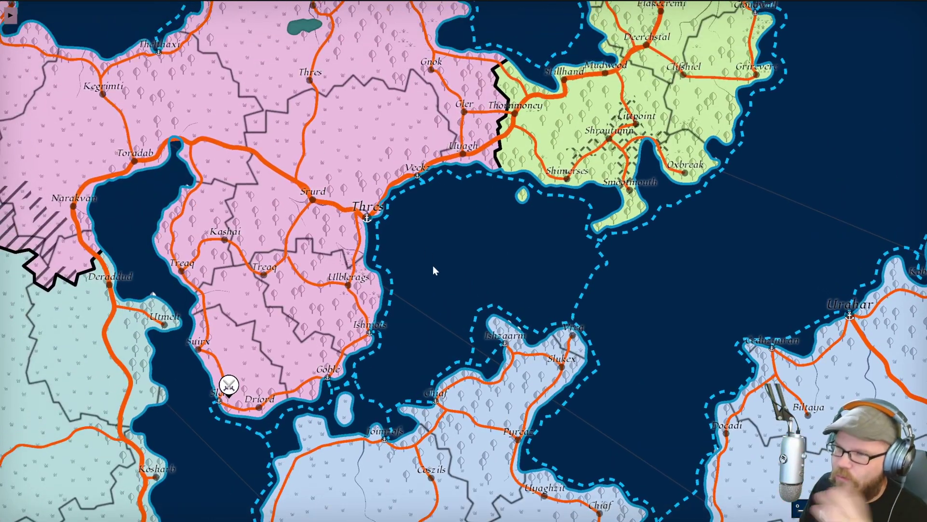
scroll(341, 194, down, 5)
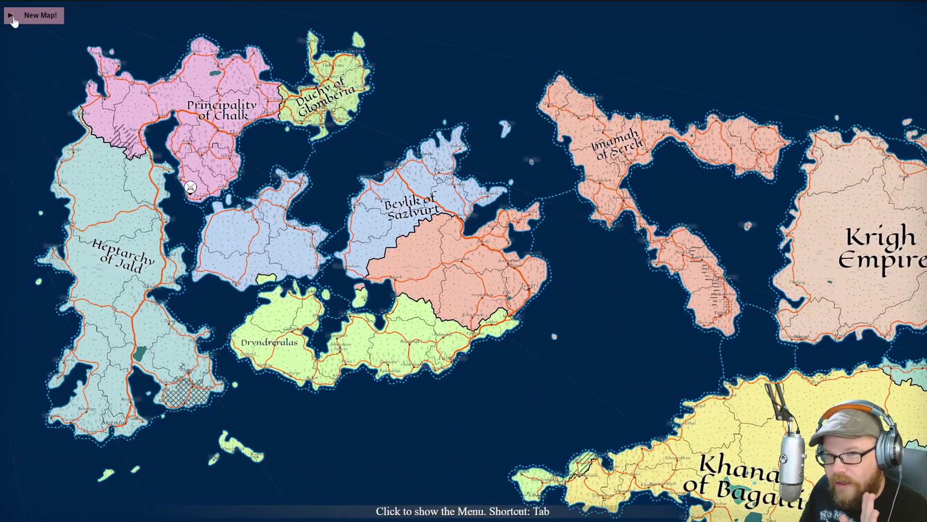
Generate a new random map in place of the current one
click(11, 17)
click(34, 10)
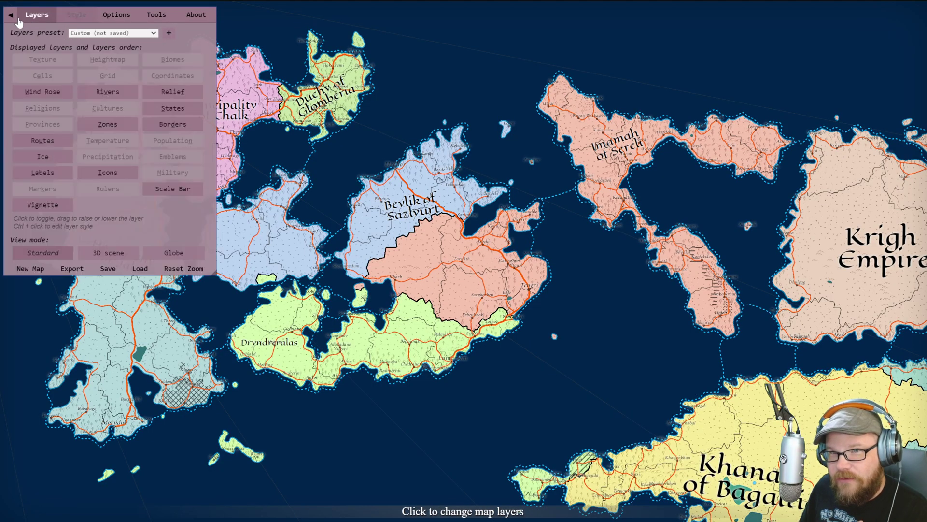
click(10, 11)
click(46, 16)
click(483, 293)
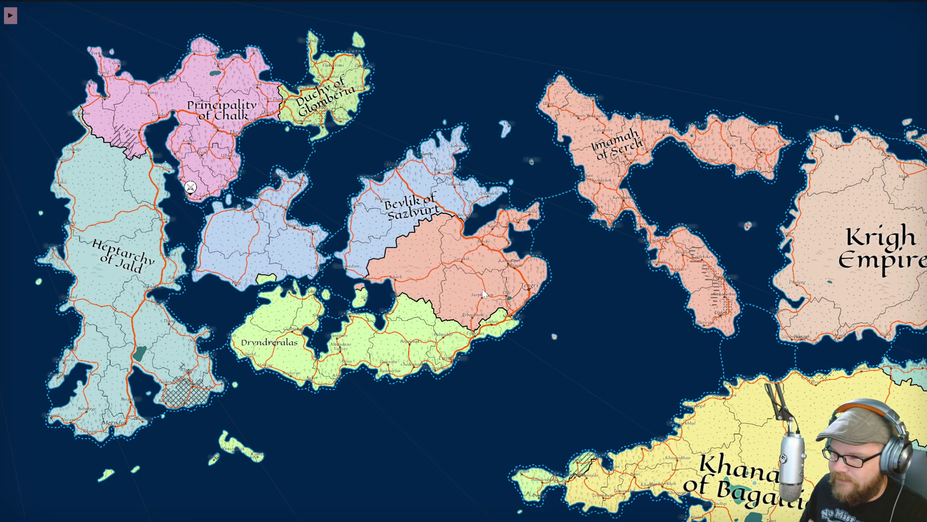
click(7, 17)
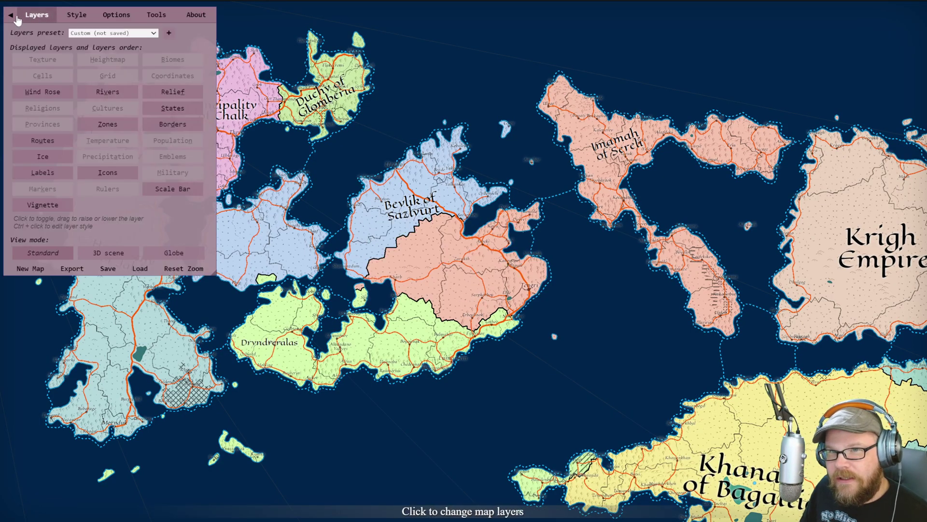
click(11, 15)
click(29, 16)
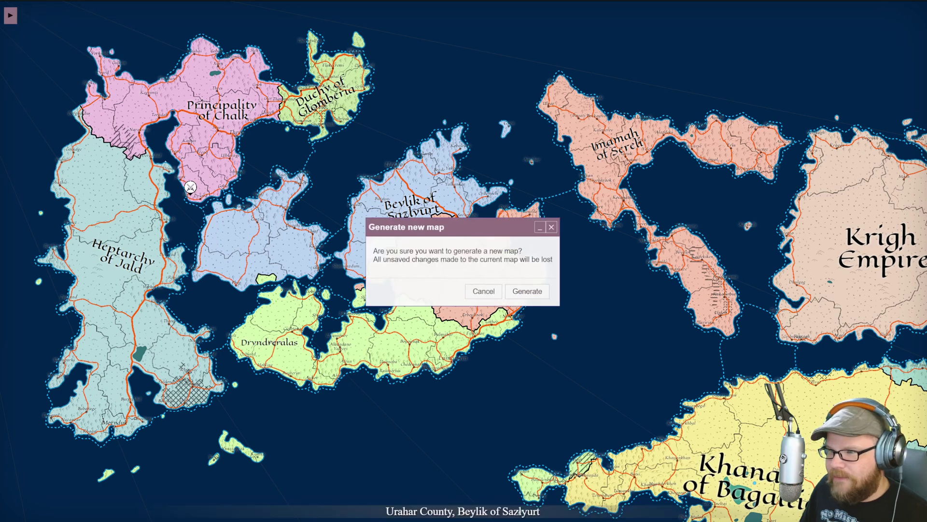
click(526, 292)
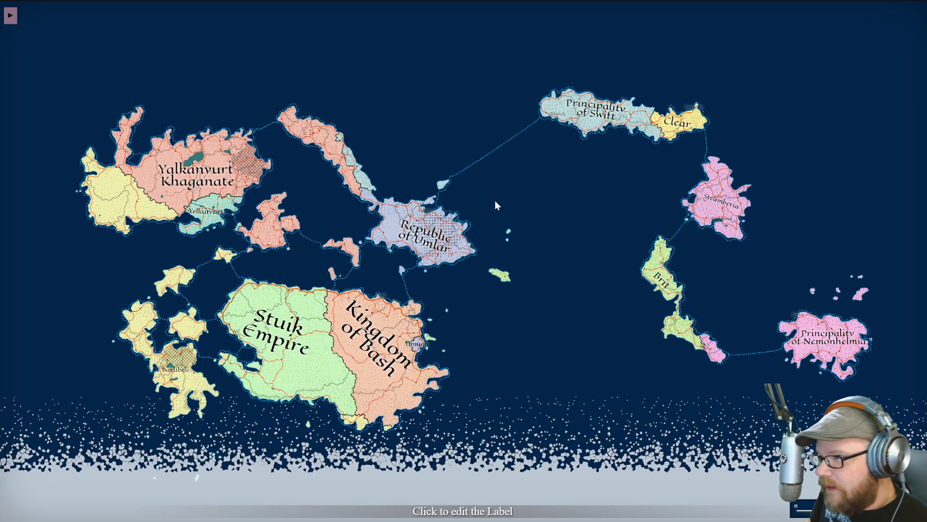
Review the map generation options and the available cultures sets
click(10, 15)
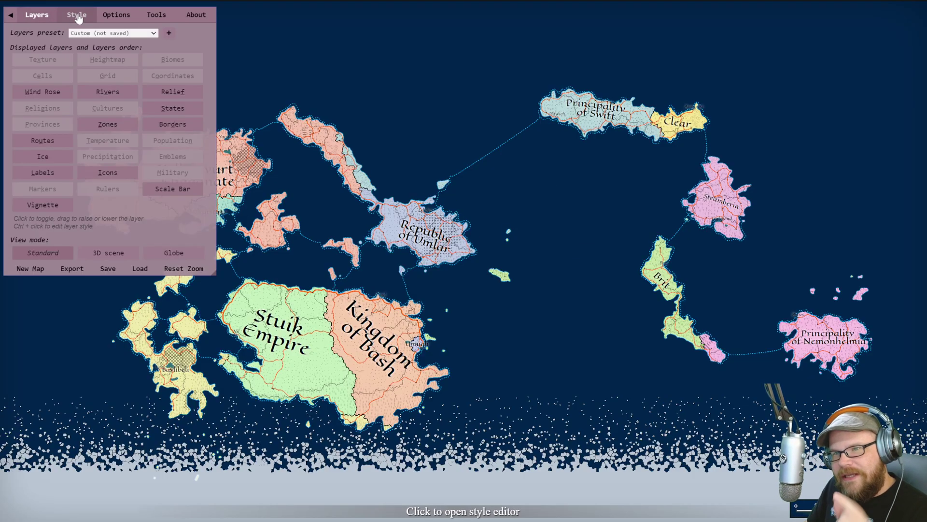
click(77, 15)
click(116, 15)
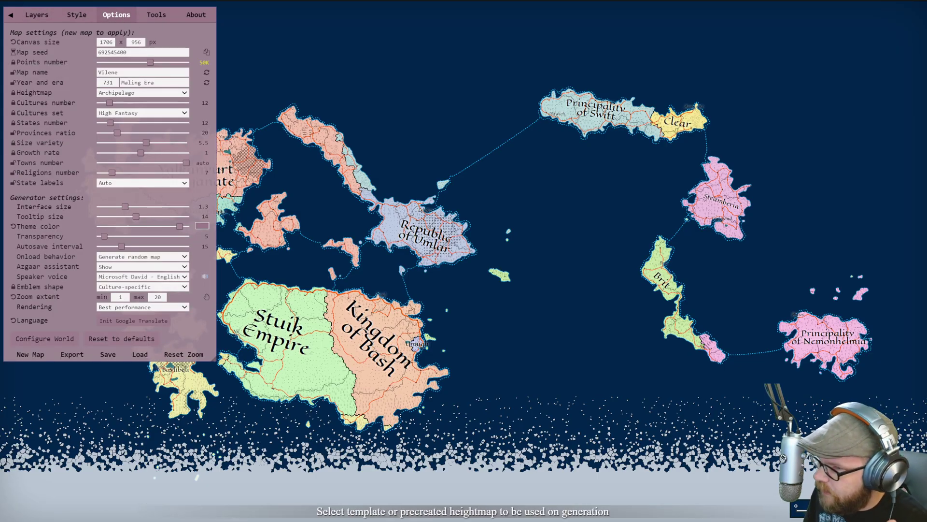
click(127, 114)
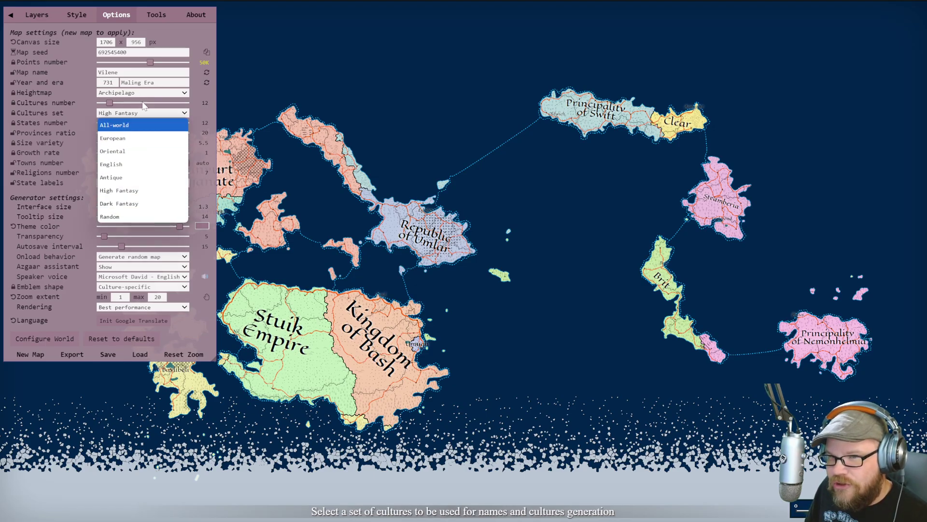
click(144, 114)
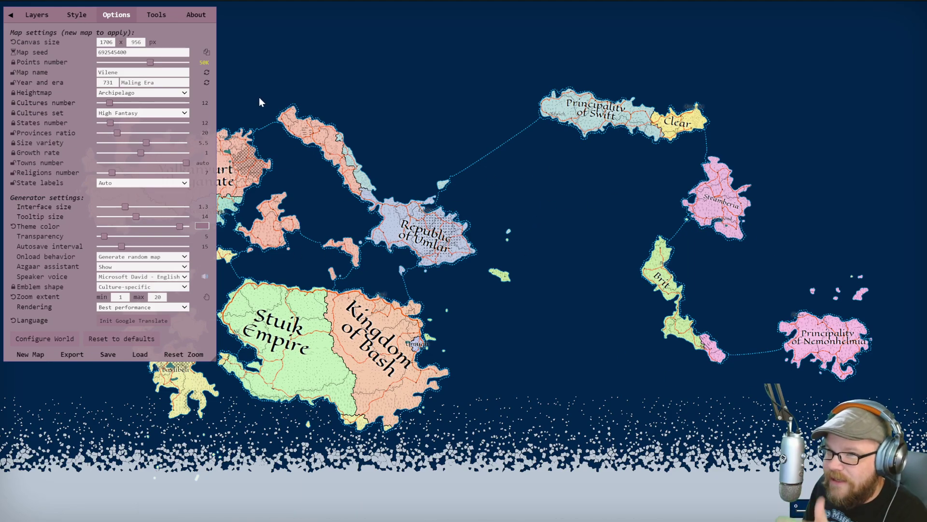
Regenerate all the non-locked states on the current map
click(76, 14)
click(153, 15)
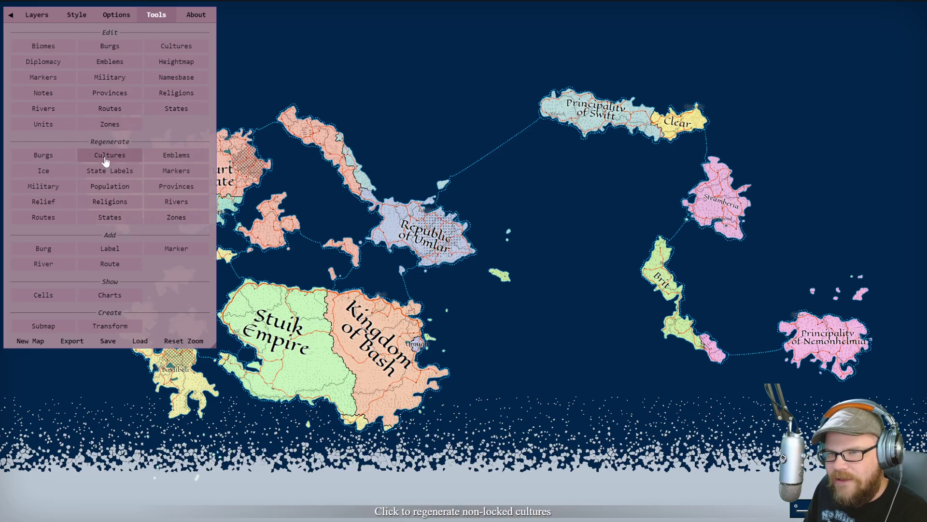
click(128, 217)
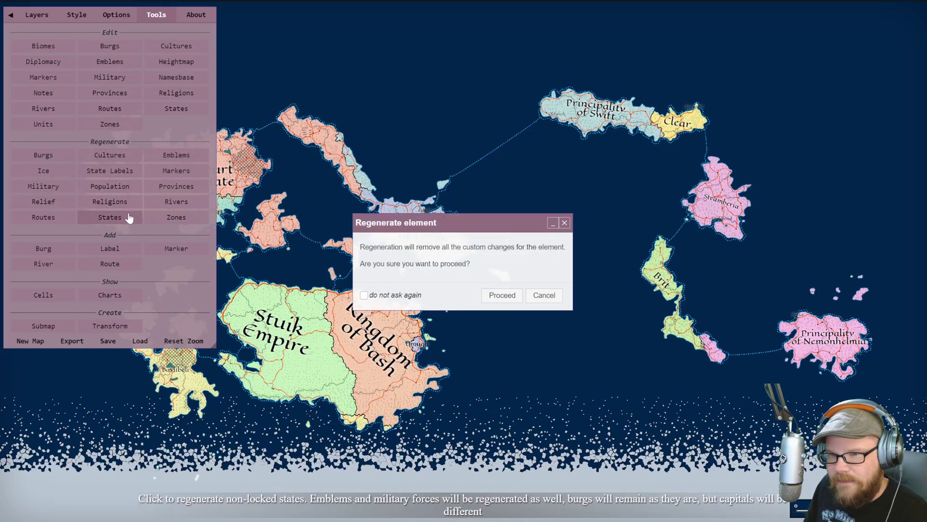
click(506, 300)
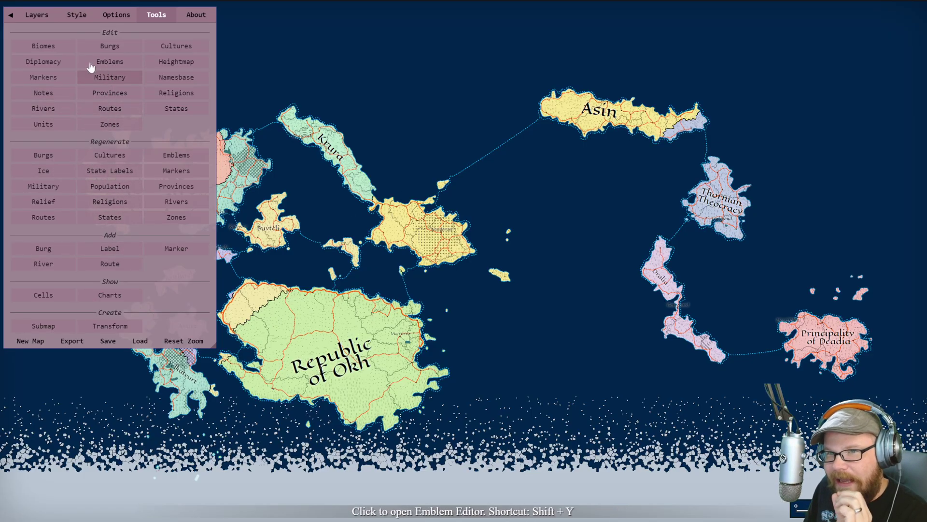
Start editing the heightmap in erase mode and raise terrain at the northern island's eastern tip with radius 25 and power 5
click(171, 68)
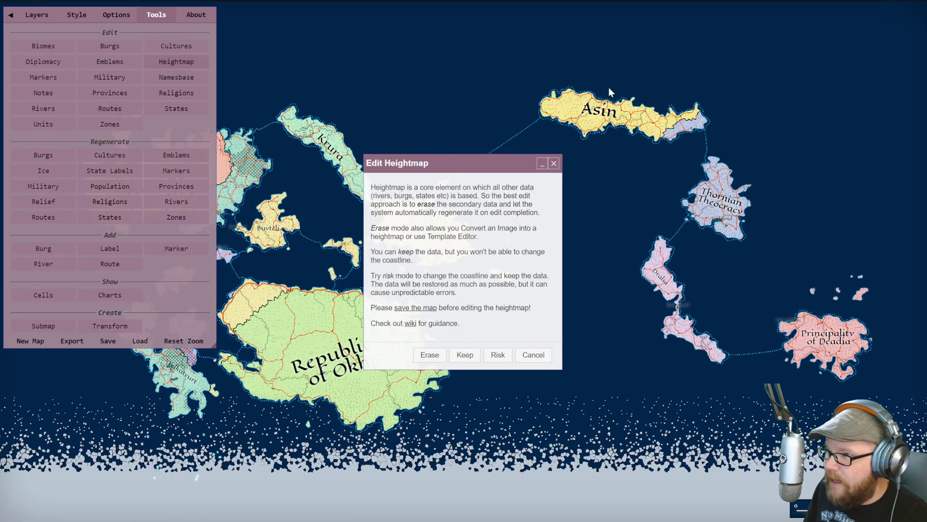
click(431, 355)
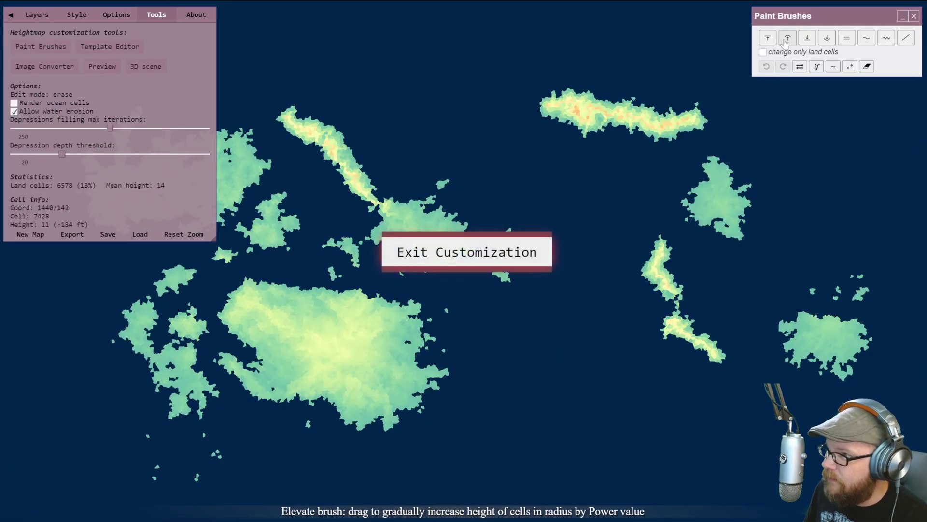
click(698, 118)
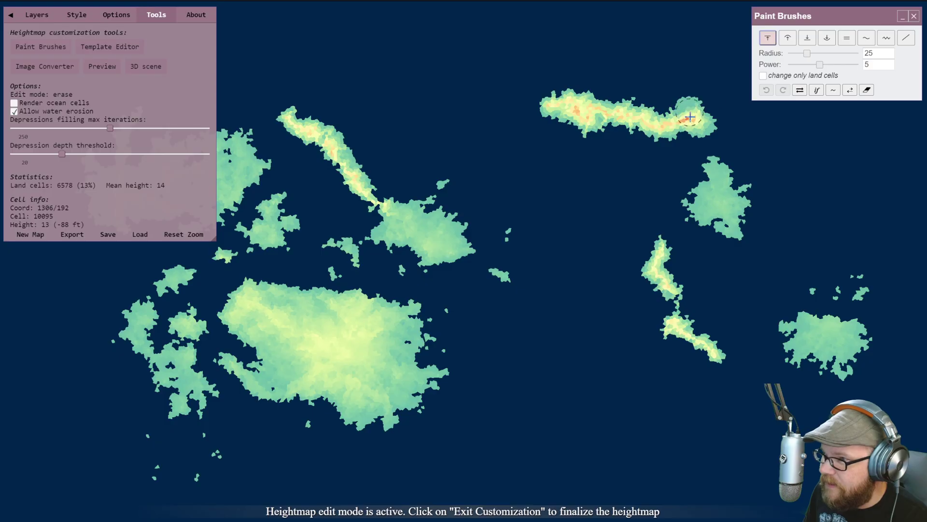
Lower terrain at the northern island's eastern tip, on the central island and along the large southern landmass's north coast, and finalize the heightmap
click(808, 39)
mouse_move(700, 90)
mouse_down()
mouse_move(689, 124)
mouse_move(700, 99)
mouse_move(717, 110)
mouse_move(713, 135)
mouse_up()
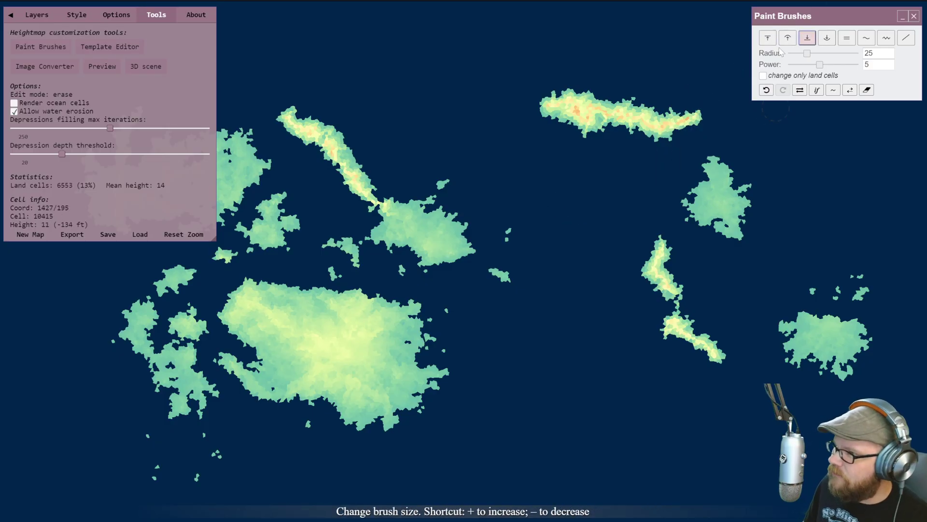
mouse_move(470, 239)
mouse_down()
mouse_move(425, 227)
mouse_move(420, 251)
mouse_up()
mouse_move(367, 306)
mouse_down()
mouse_move(321, 338)
mouse_move(345, 292)
mouse_up()
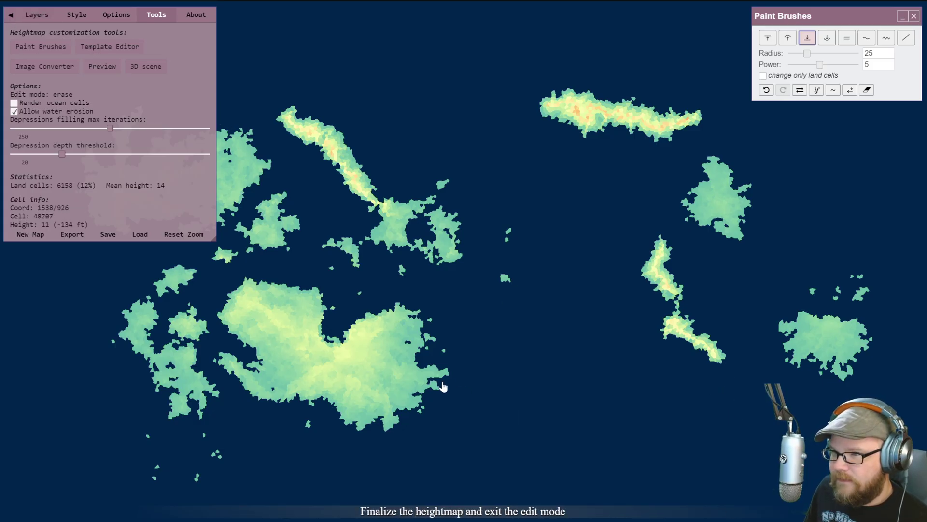
click(10, 15)
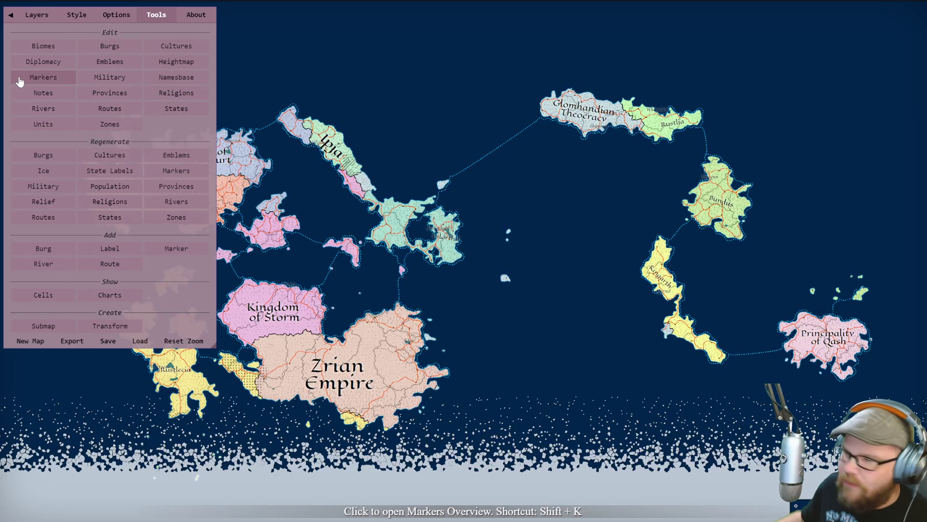
Hide the menu and look over the whole map with its reshaped coastlines
scroll(474, 229, up, 1)
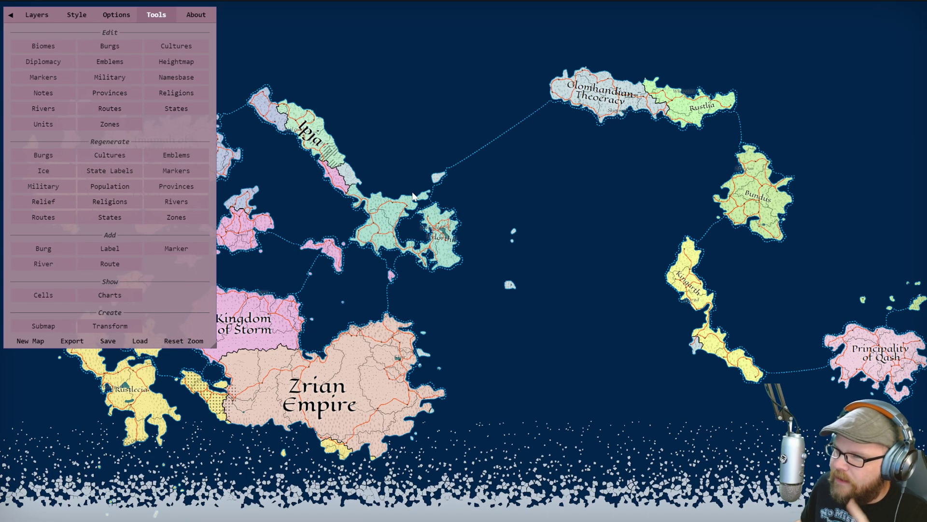
scroll(466, 156, up, 3)
click(10, 15)
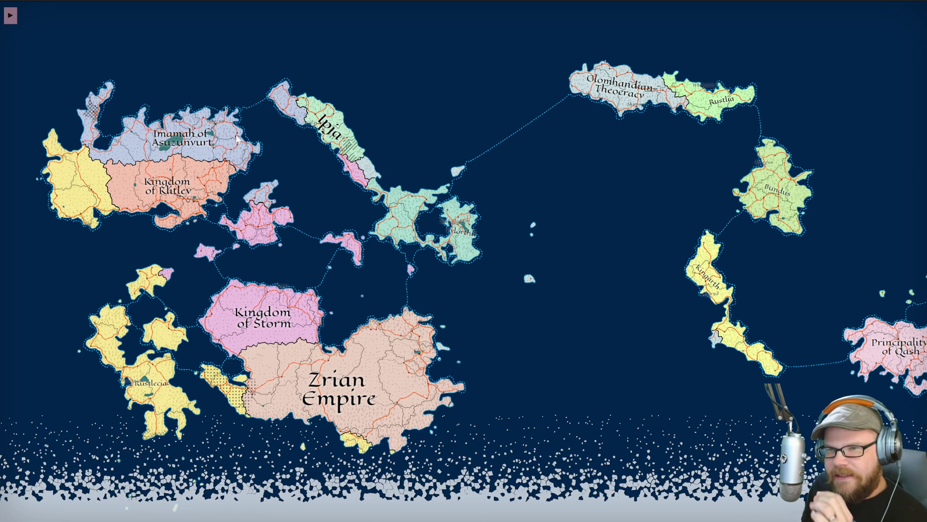
Apply the Cultural map layers preset and view the cultures around the Kingdom of Storm and Zrian Empire
click(11, 15)
click(77, 15)
click(115, 15)
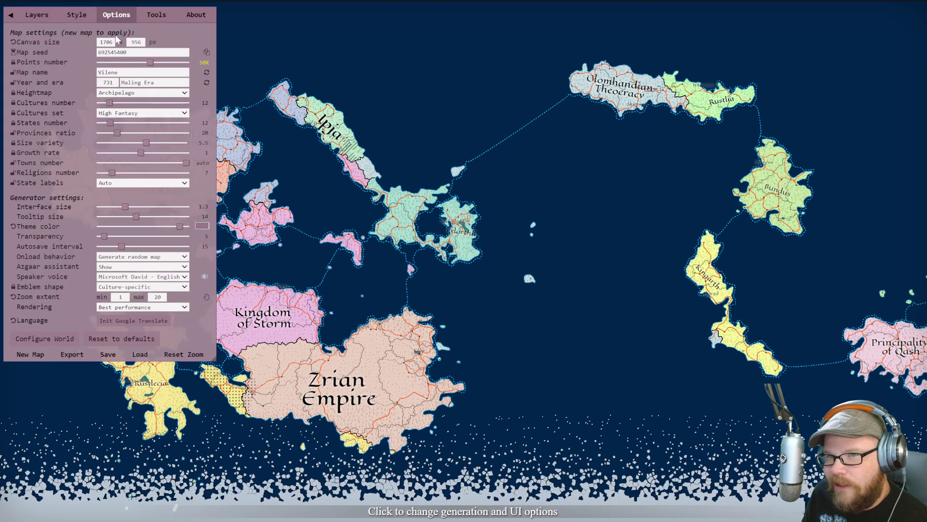
click(37, 15)
click(111, 33)
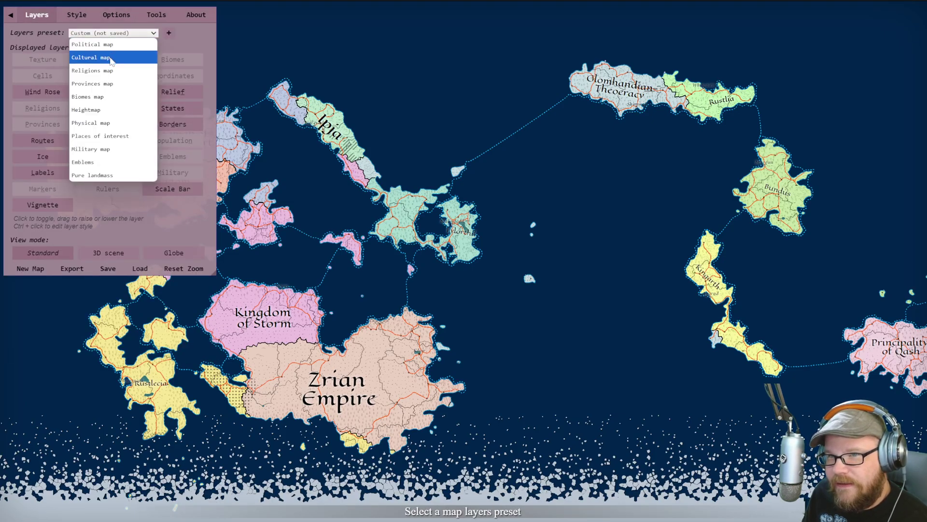
click(111, 57)
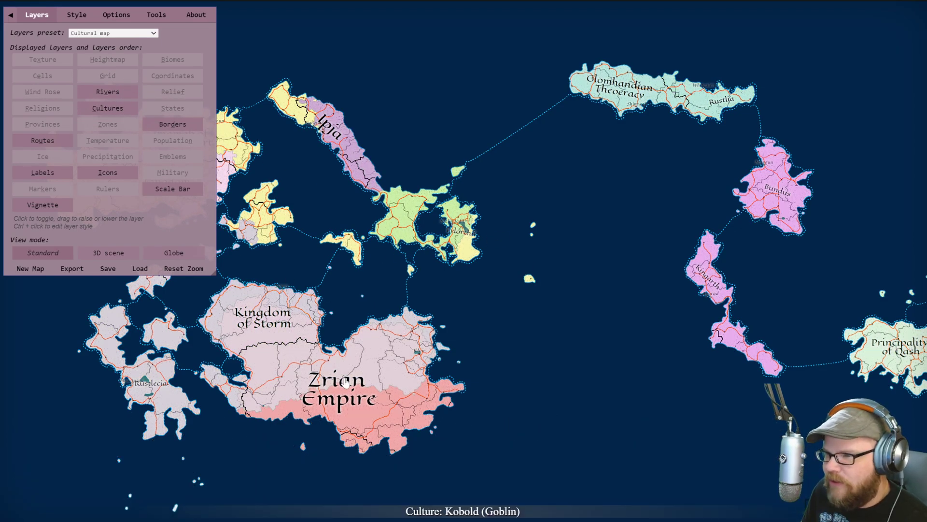
scroll(381, 309, up, 3)
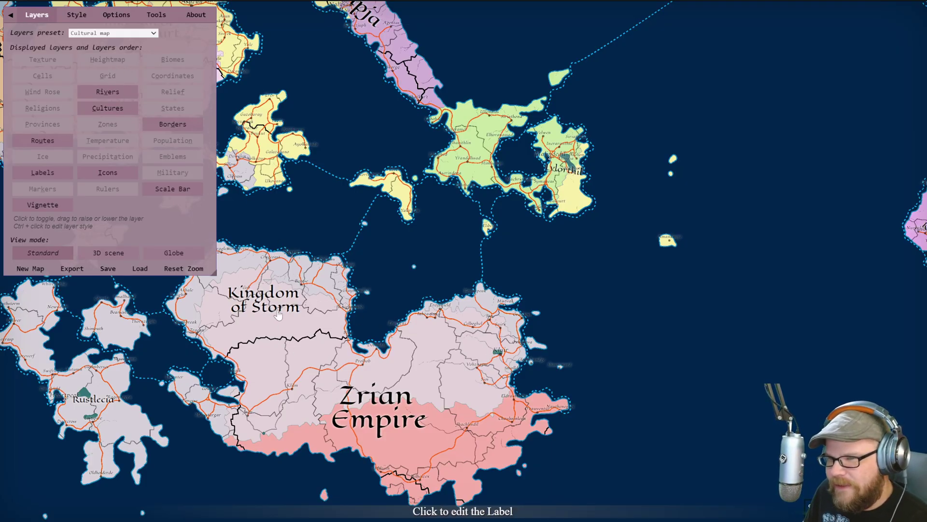
Inspect the details and previews of the burgs Freyshield and La An Bay in the Zrian Empire
scroll(410, 340, up, 1)
click(447, 307)
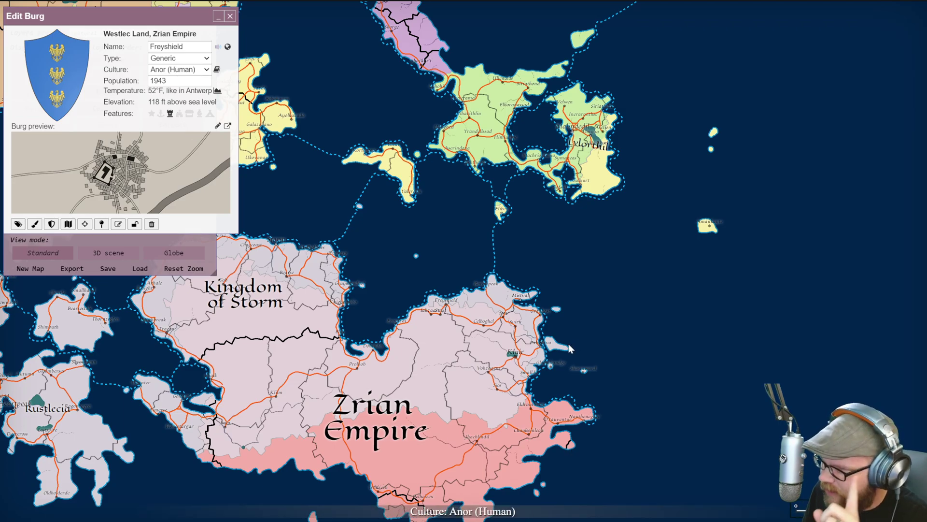
click(477, 445)
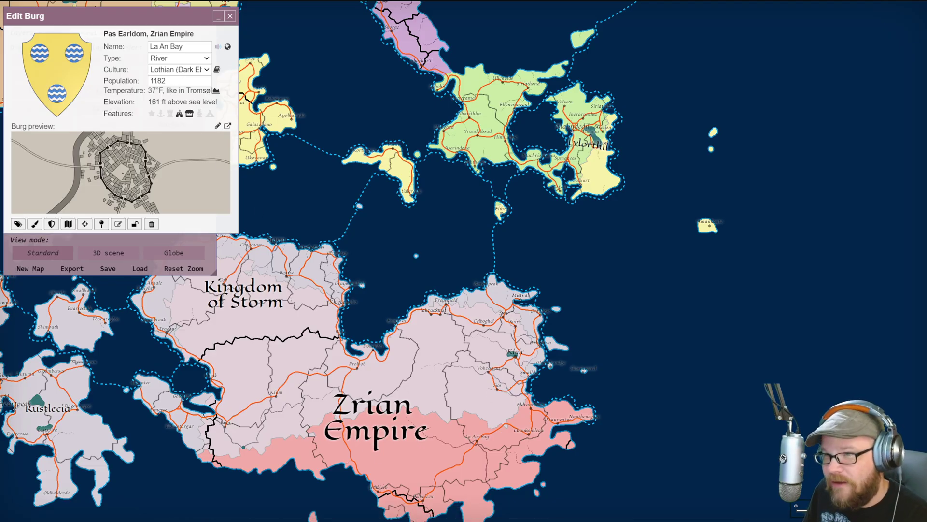
click(230, 16)
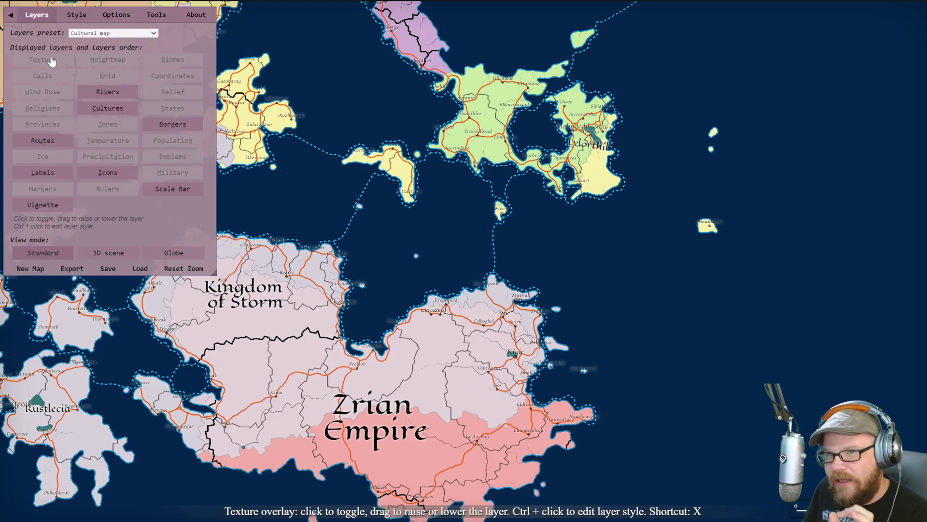
Apply the Provinces map layers preset to view the provinces, and switch to the Heightmap preset
click(116, 33)
click(112, 84)
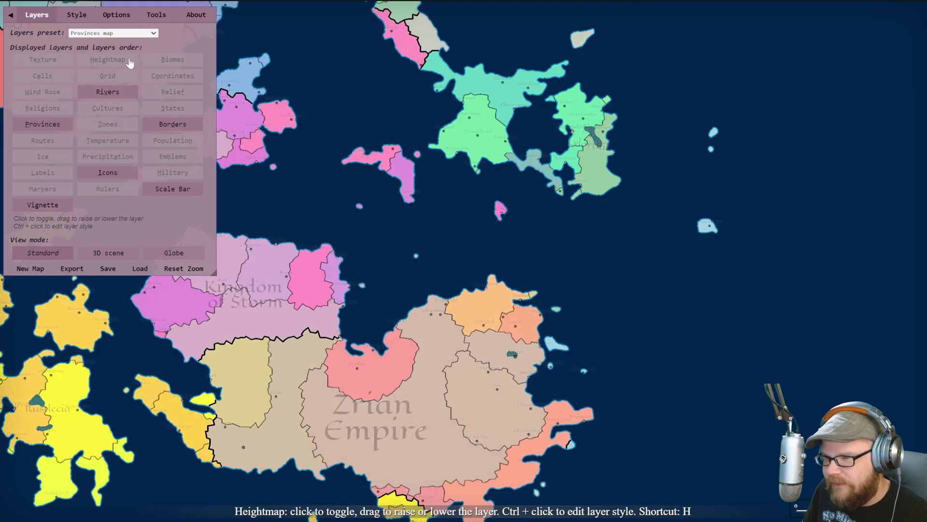
click(114, 33)
click(121, 110)
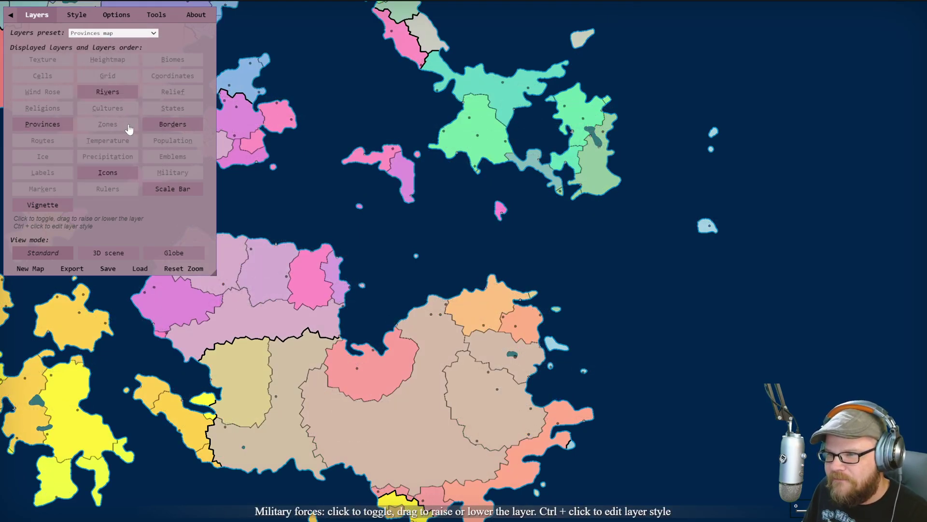
Look over the terrain between the northern and southern landmasses and apply the Physical map layers preset
drag(662, 167, 527, 256)
scroll(643, 292, down, 3)
scroll(465, 234, up, 3)
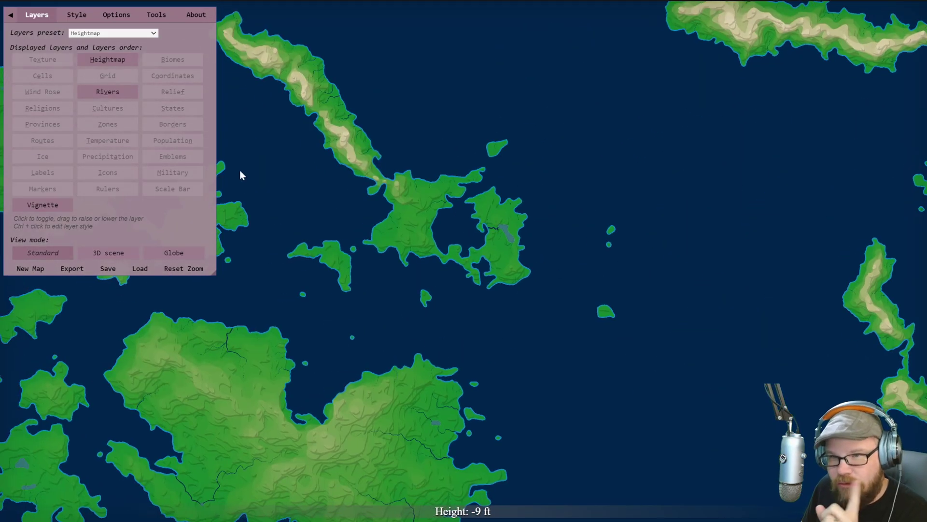
click(114, 33)
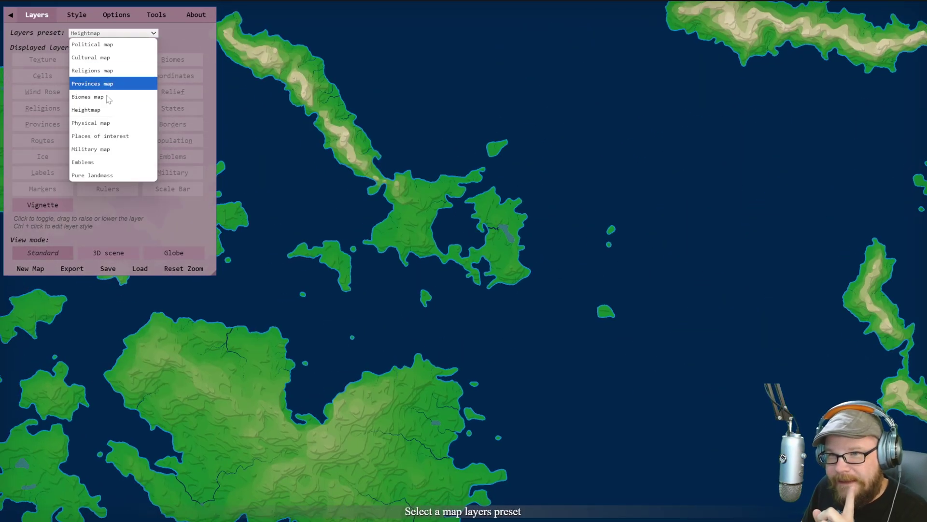
click(109, 122)
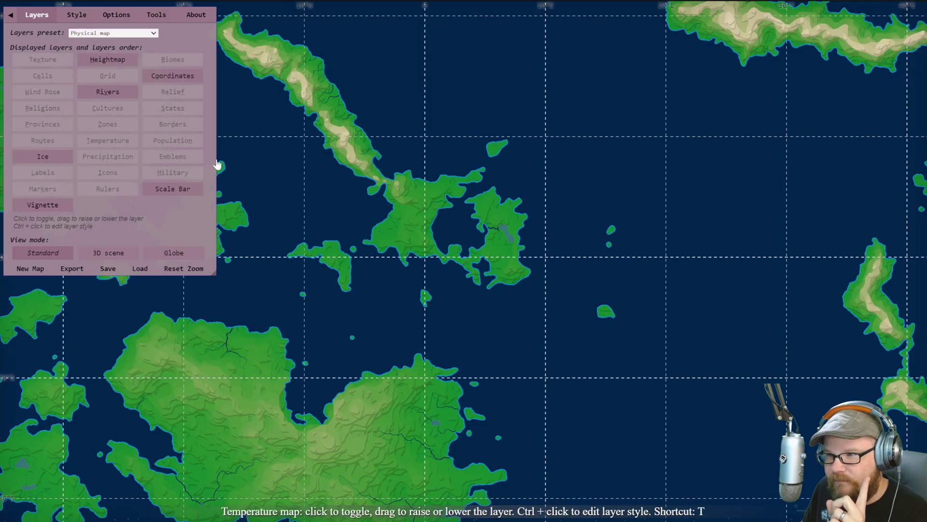
Apply the Military map layers preset and inspect the 8th (Westlec) Regiment in the northern Zrian Empire
click(122, 33)
click(113, 151)
drag(276, 199, 417, 149)
click(488, 334)
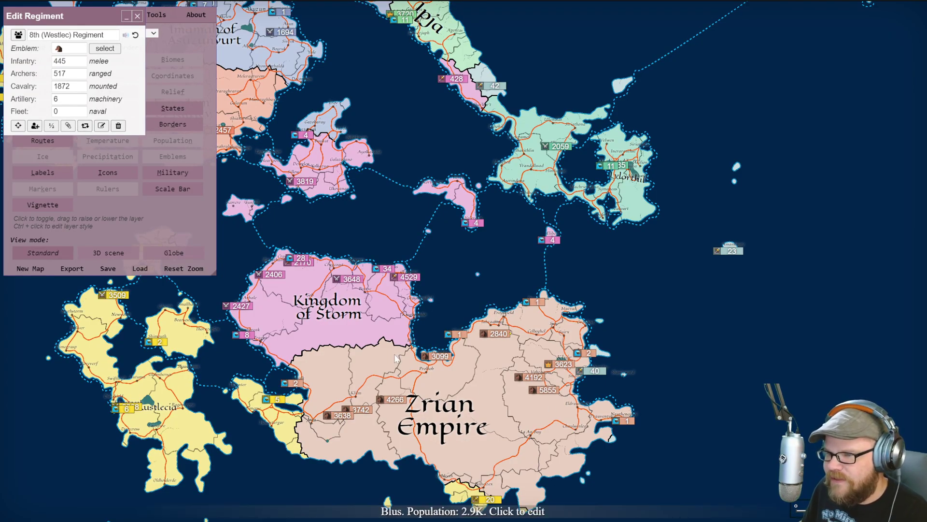
click(137, 16)
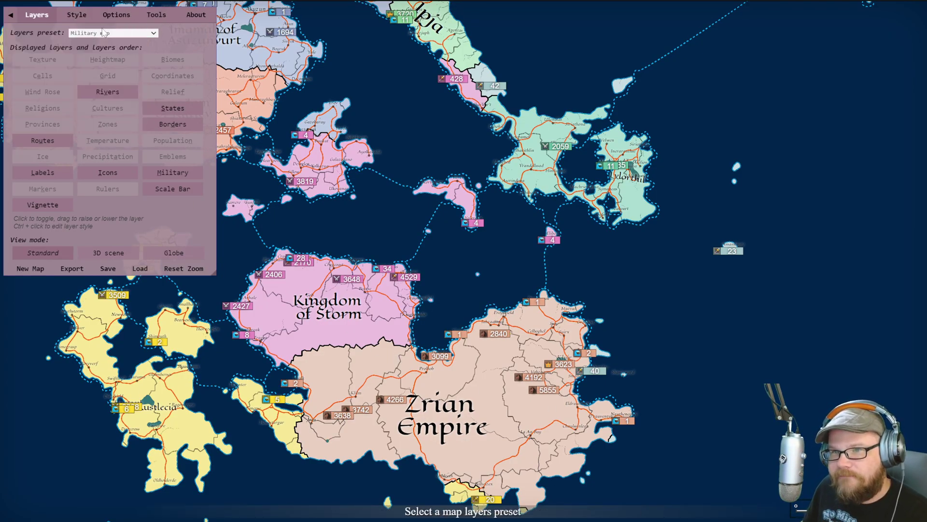
View the map with the Emblems layers preset and with the Pure landmass preset
click(130, 34)
click(109, 163)
click(119, 38)
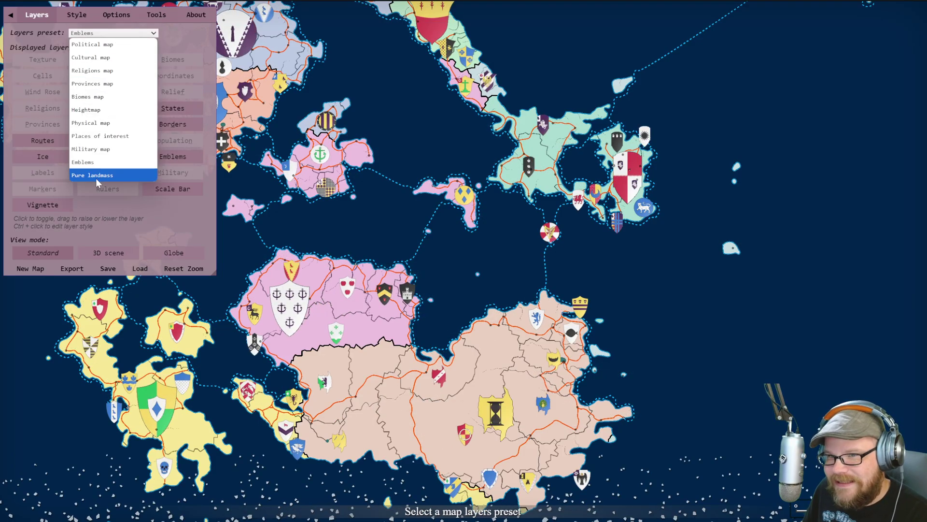
click(96, 176)
Apply the Political map layers preset and customize it by hiding the Borders layer and showing Biomes
click(129, 38)
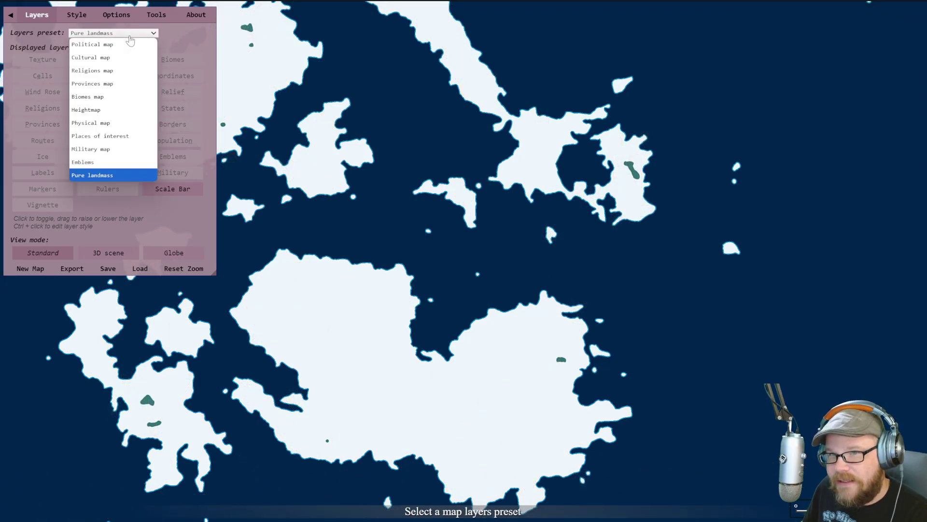
click(102, 45)
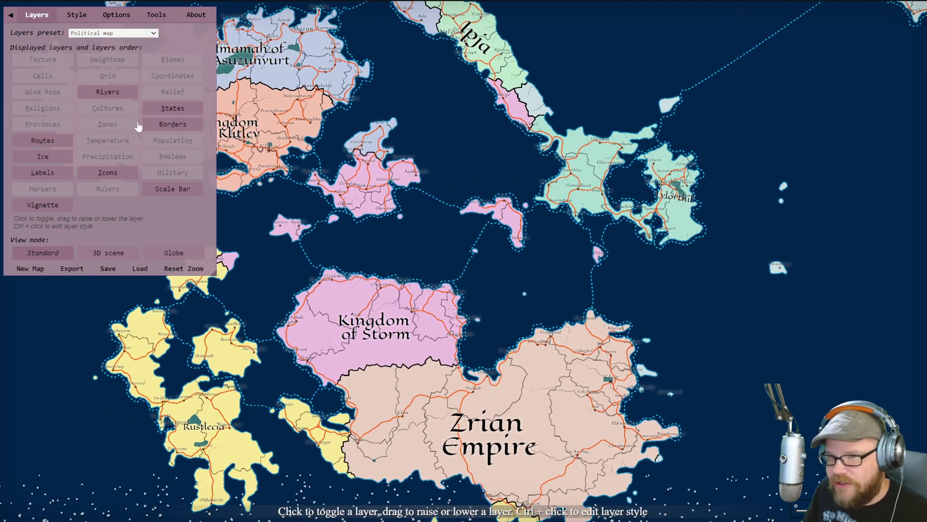
click(173, 124)
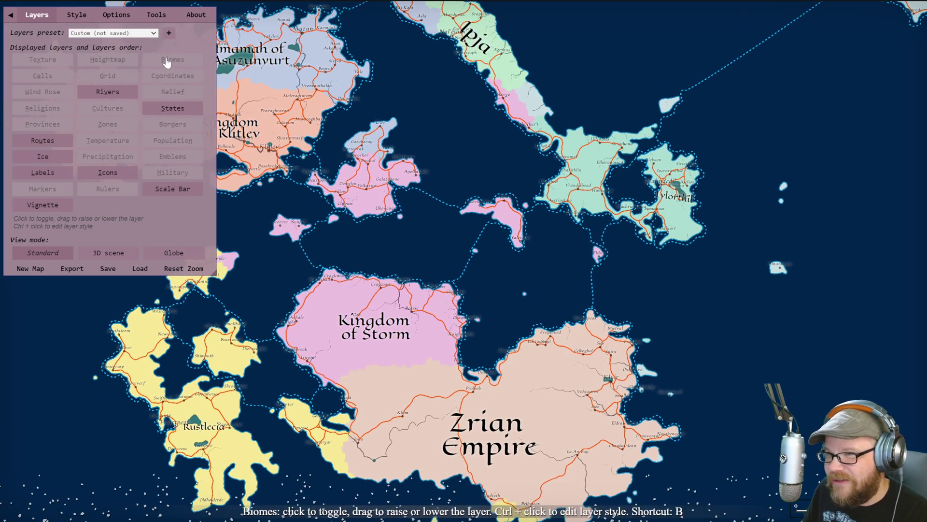
click(167, 60)
click(166, 60)
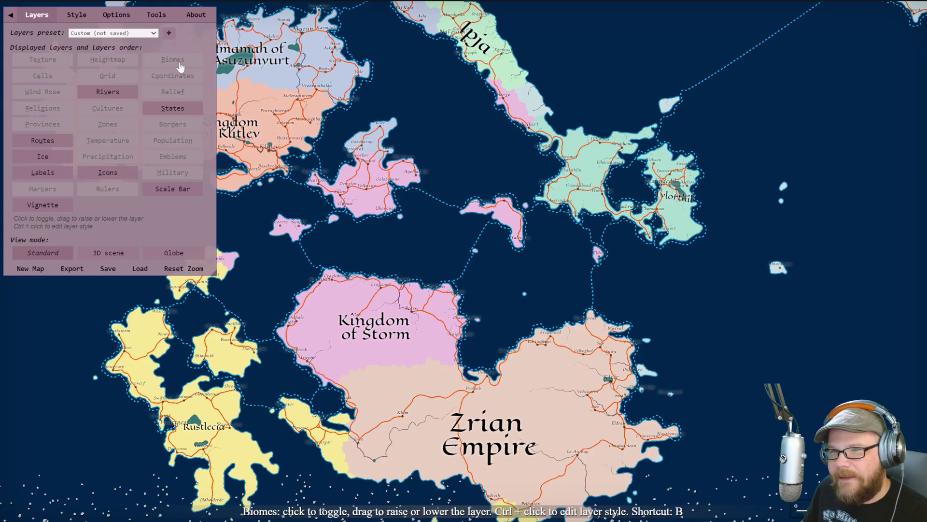
click(178, 63)
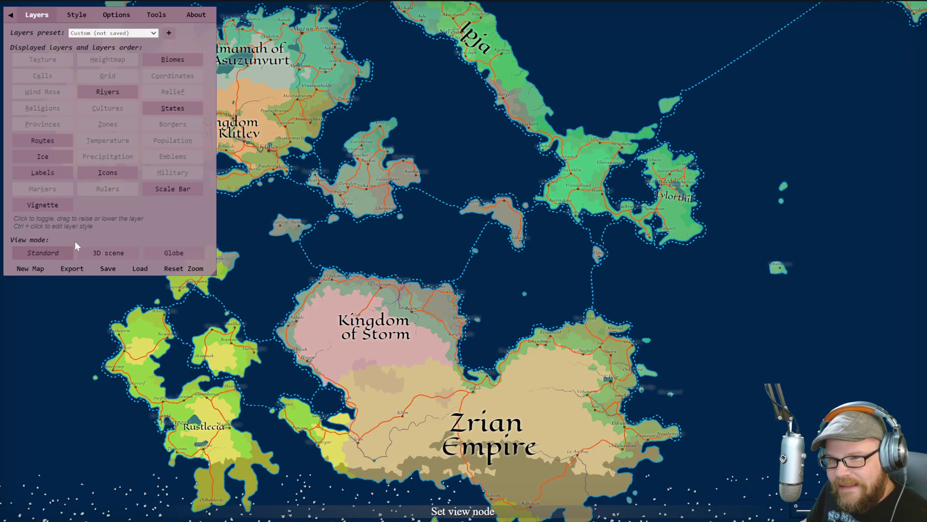
View the style settings of the Biomes layer and open the Biomes Editor for the map
ctrl+click(170, 61)
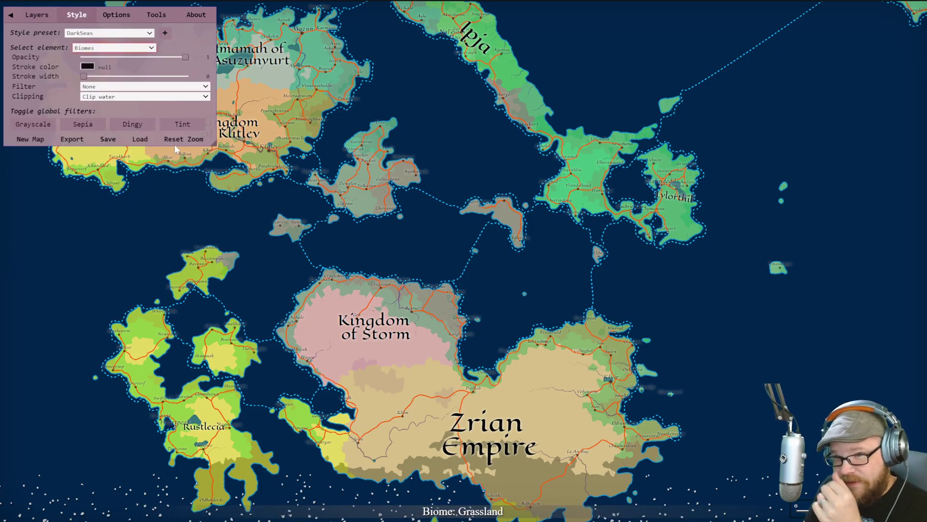
scroll(136, 292, down, 3)
click(156, 14)
click(60, 49)
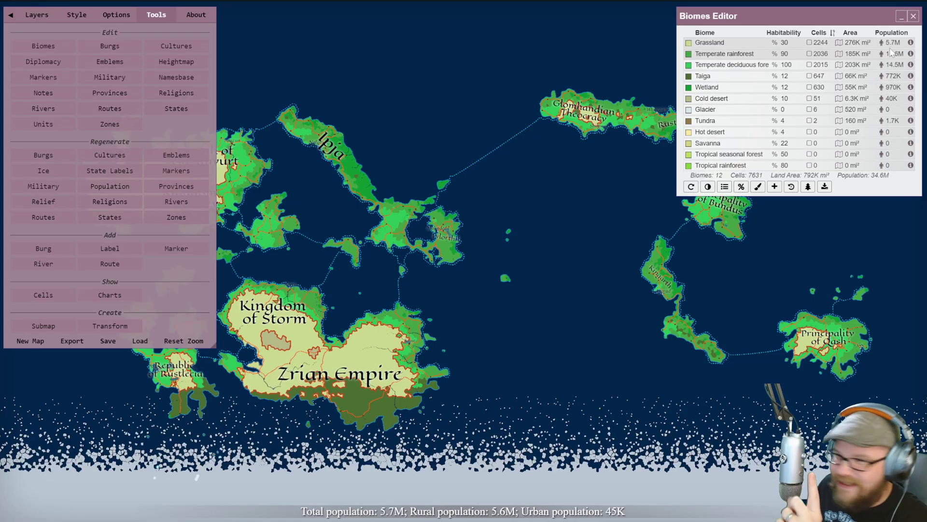
Refresh the biome statistics, and display the biomes legend and percentage values
click(692, 188)
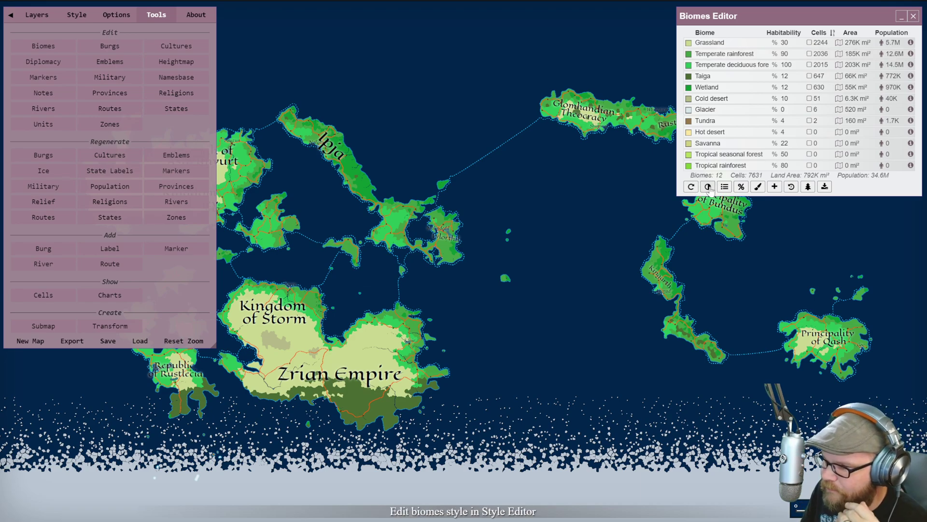
click(708, 187)
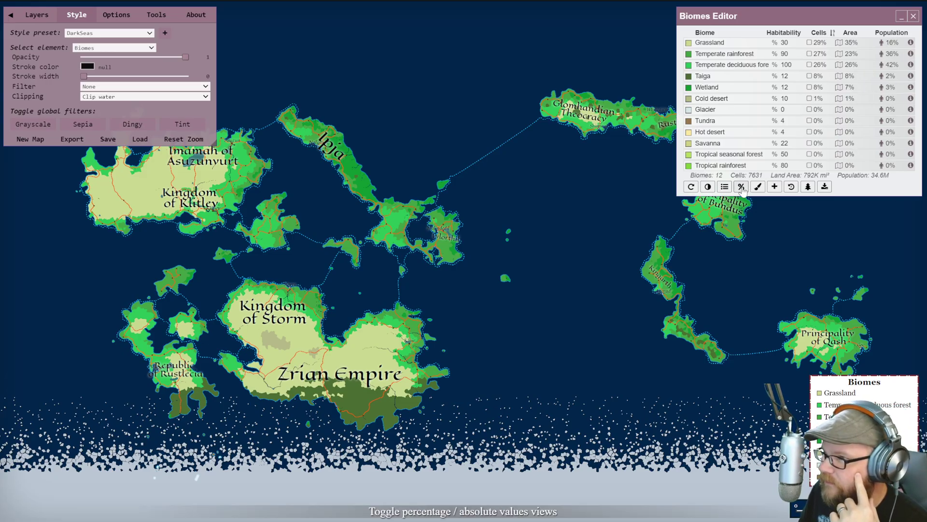
Start assigning biomes manually and paint Savanna over the southeastern half of Ipja with brush size 15
click(759, 187)
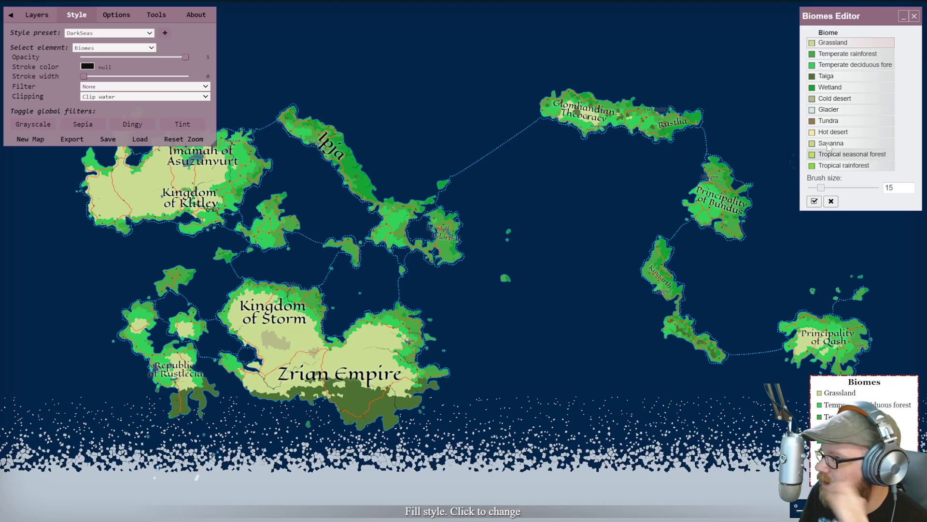
click(850, 143)
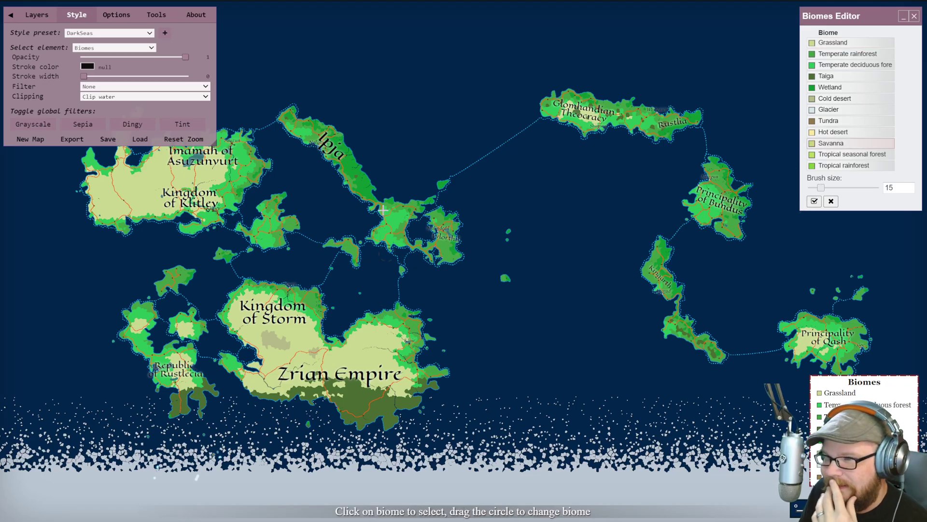
drag(340, 167, 365, 185)
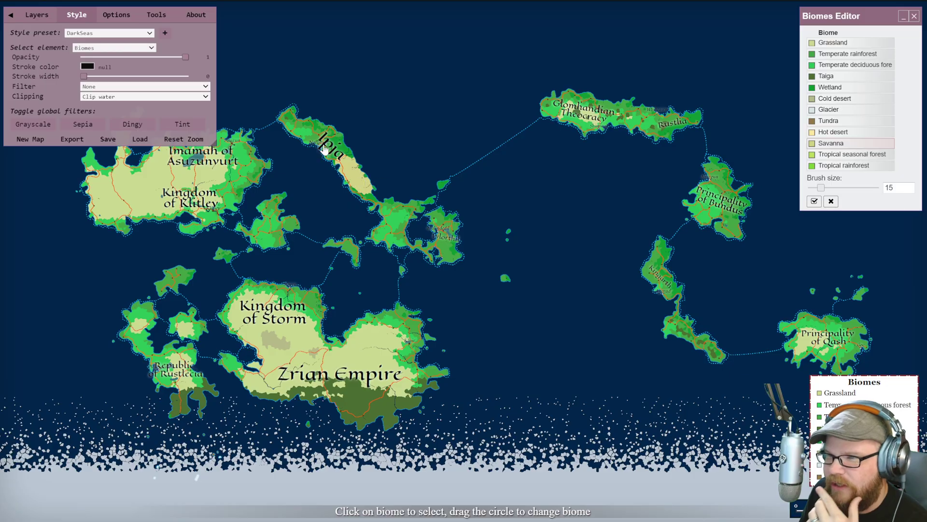
Paint Glacier over the western side of Ipja's savanna with brush size 15 and apply the biome assignment
scroll(324, 150, up, 3)
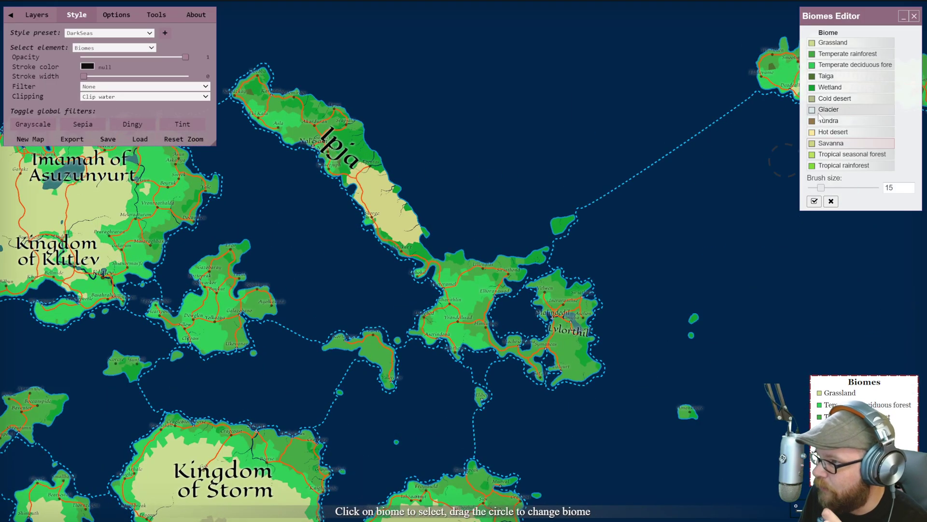
drag(380, 218, 386, 224)
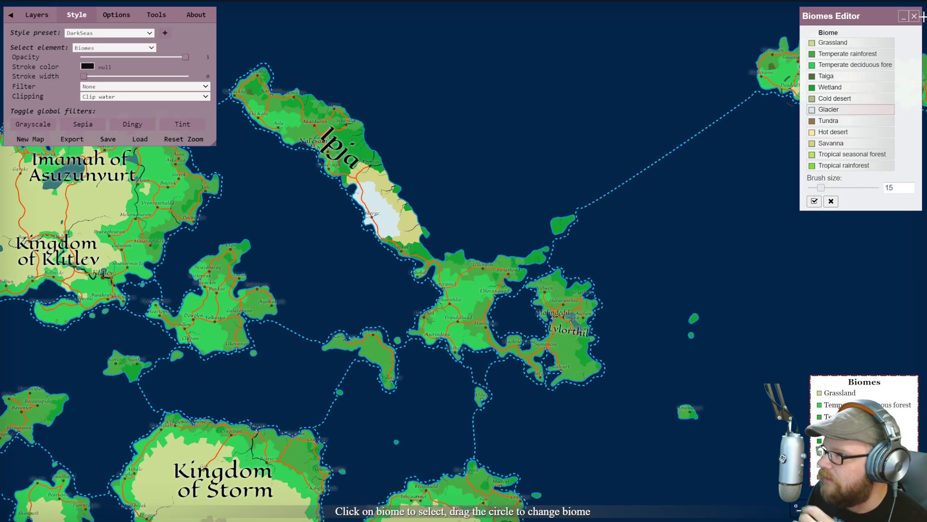
click(815, 201)
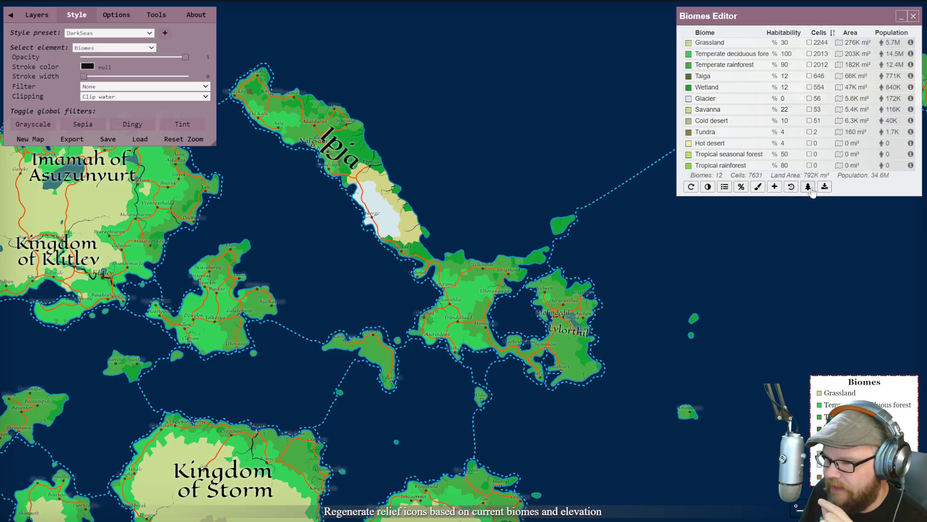
Regenerate the relief icons from the current biomes and elevation, and examine them around Ipja's glacier and savanna
click(808, 187)
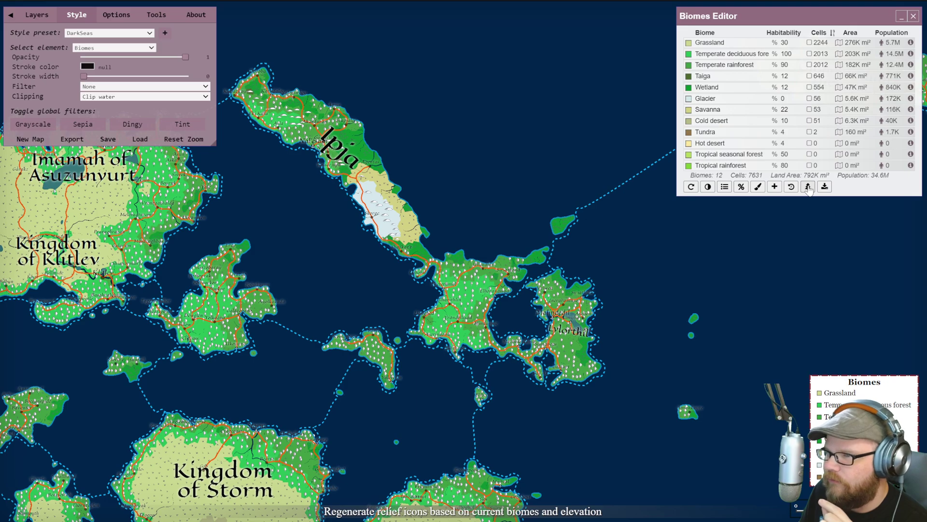
scroll(343, 152, up, 1)
scroll(351, 159, up, 2)
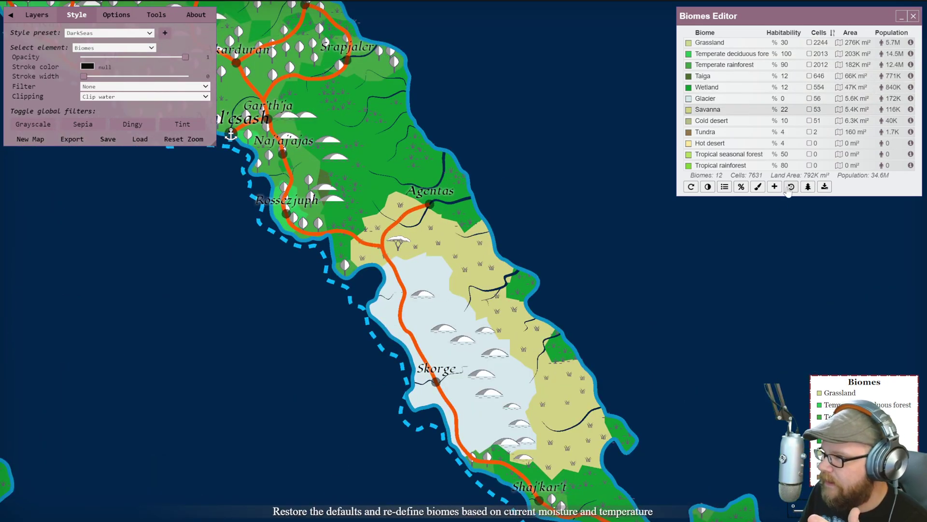
Add a custom biome, show the biomes legend again, and close the Biomes Editor
click(775, 187)
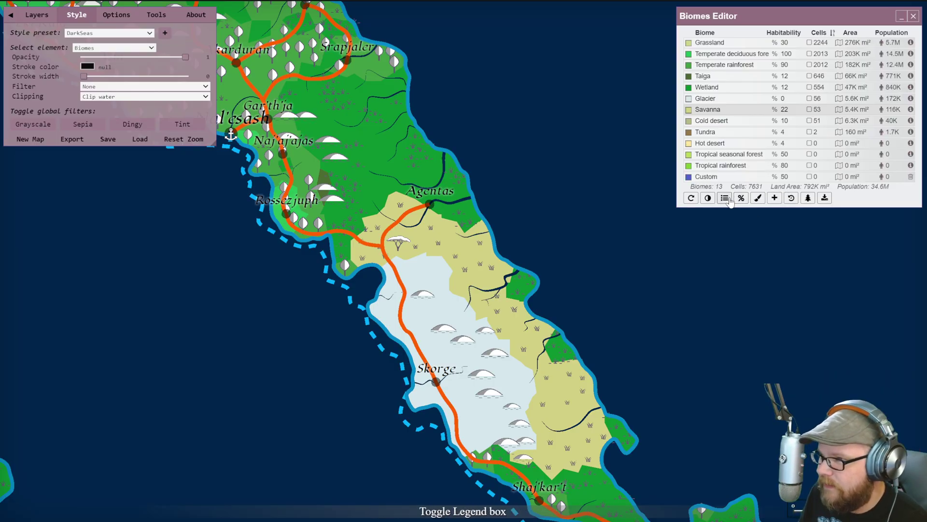
click(729, 199)
click(692, 199)
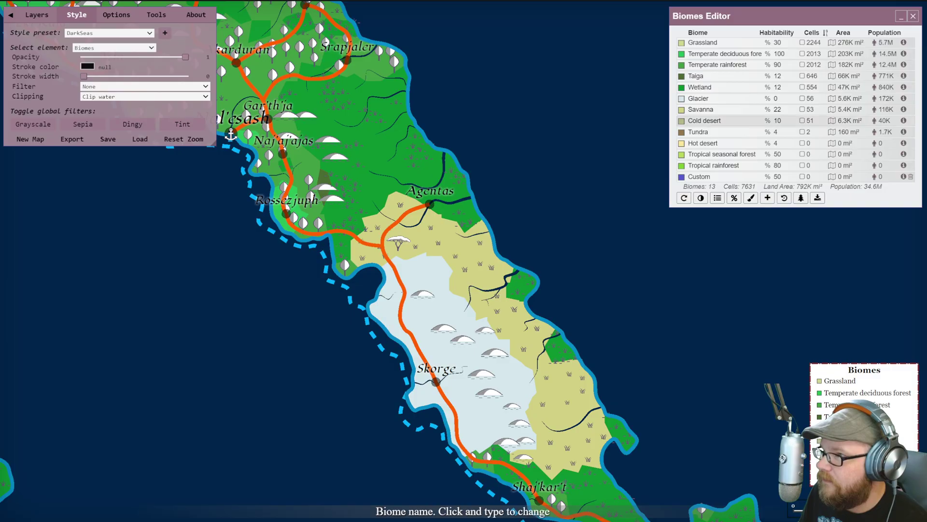
click(913, 16)
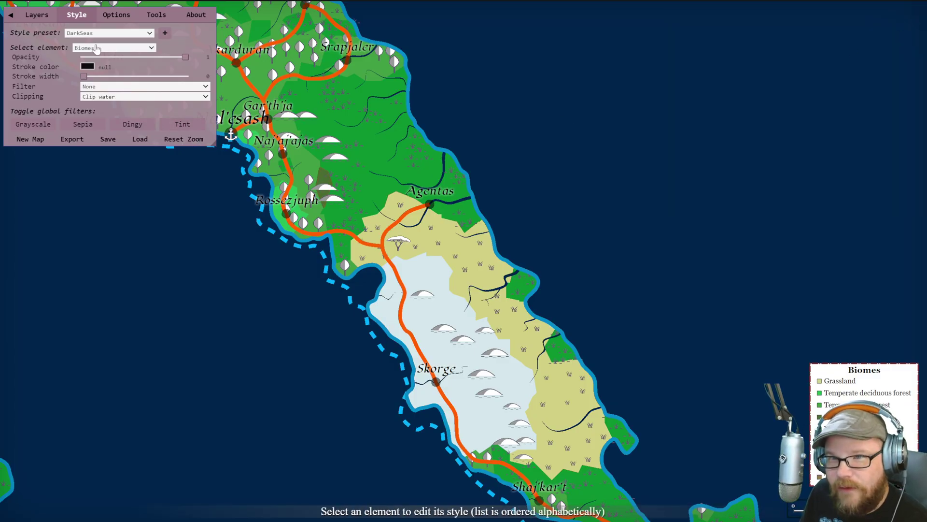
Briefly show the Temperature and Precipitation layers over Ipja and hide each again
click(49, 17)
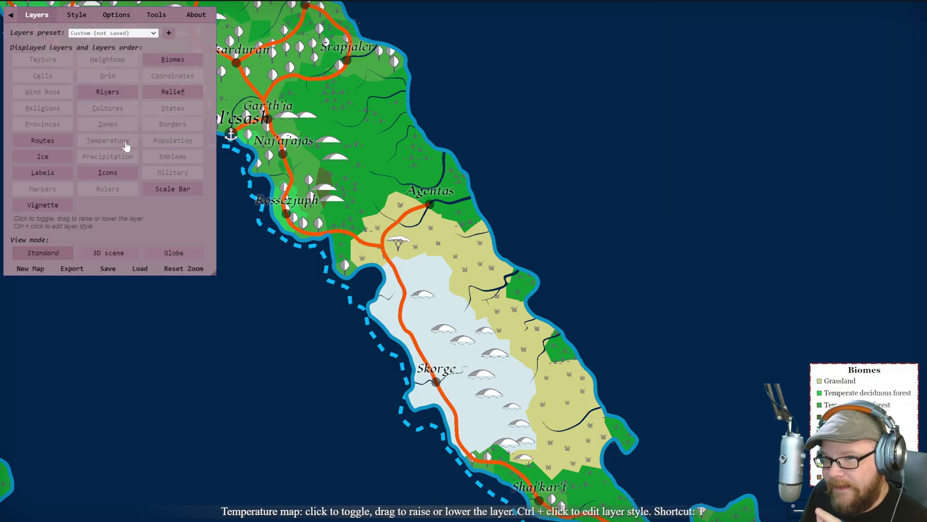
click(125, 145)
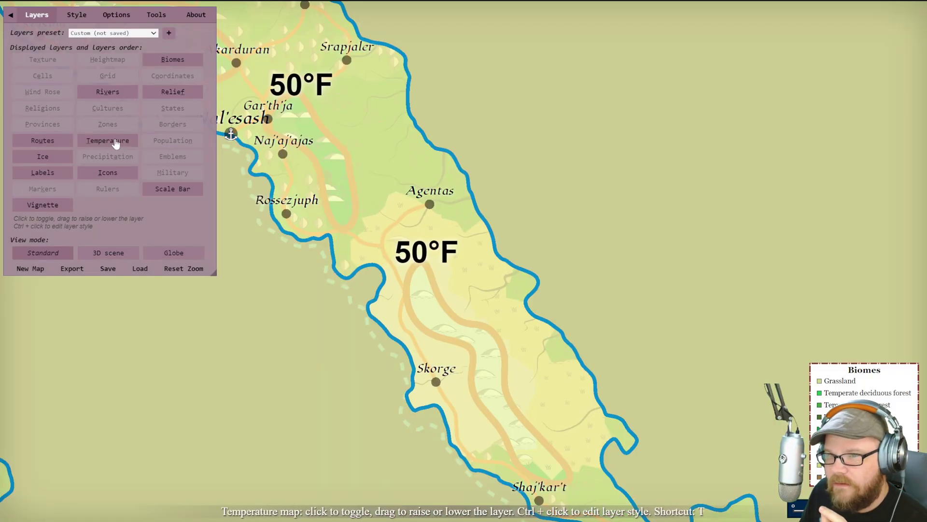
click(125, 145)
click(122, 158)
click(121, 157)
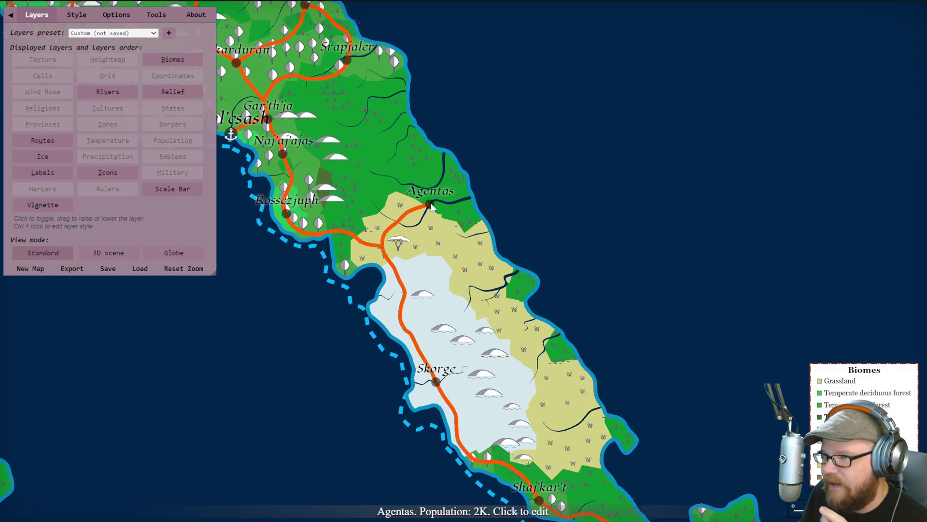
Examine the annual temperature graph for the burg Agentas and close the graph
click(429, 205)
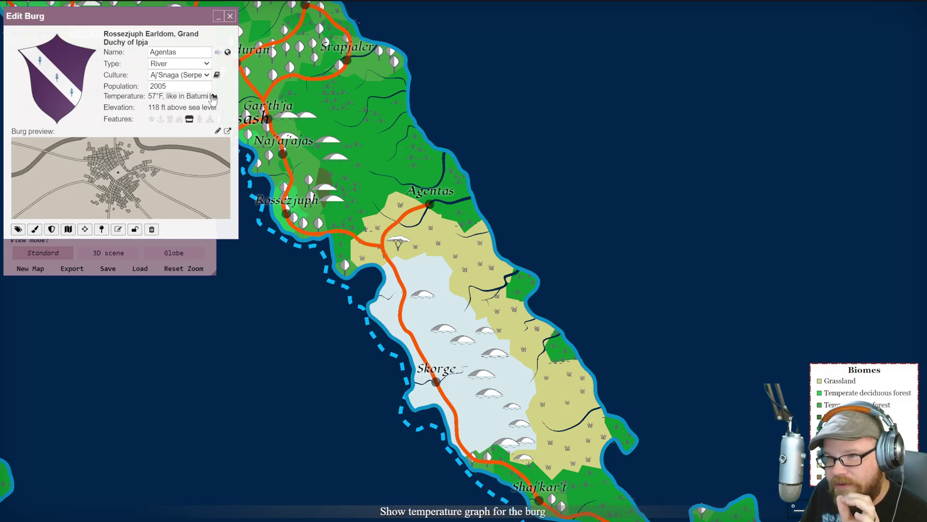
click(214, 96)
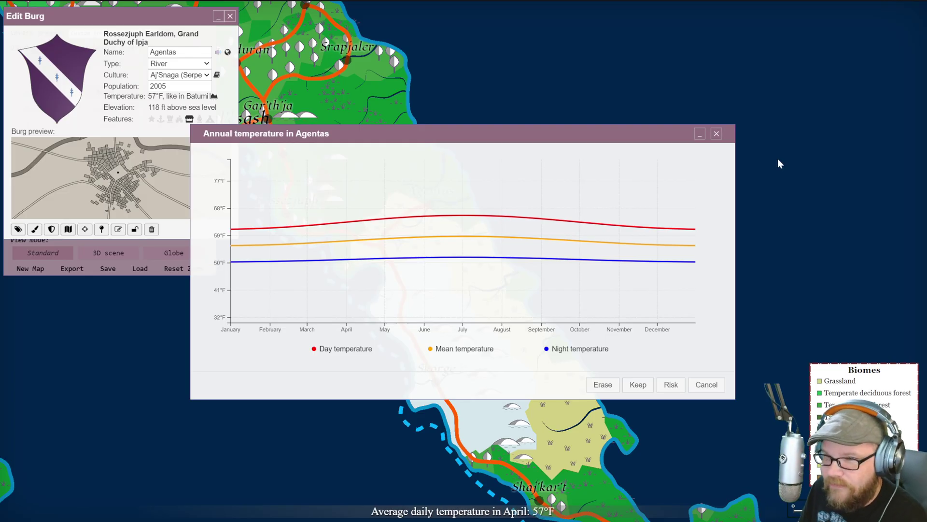
click(716, 135)
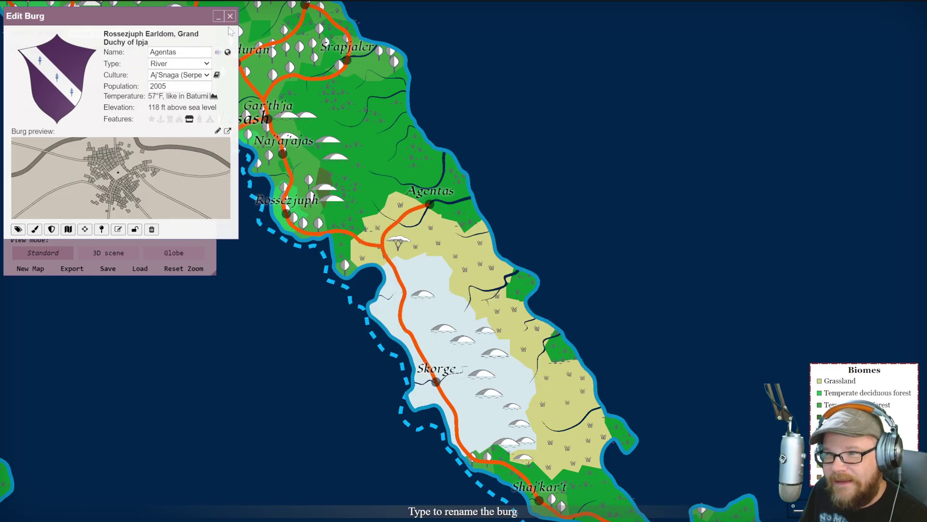
Review the culture and type choices for Agentas and close the burg editor without changing them
click(193, 75)
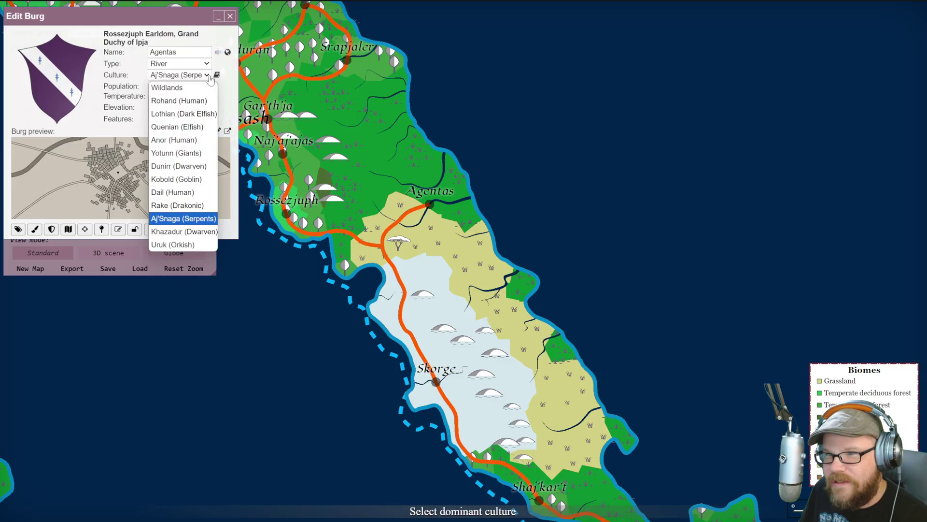
click(179, 63)
click(179, 63)
click(231, 15)
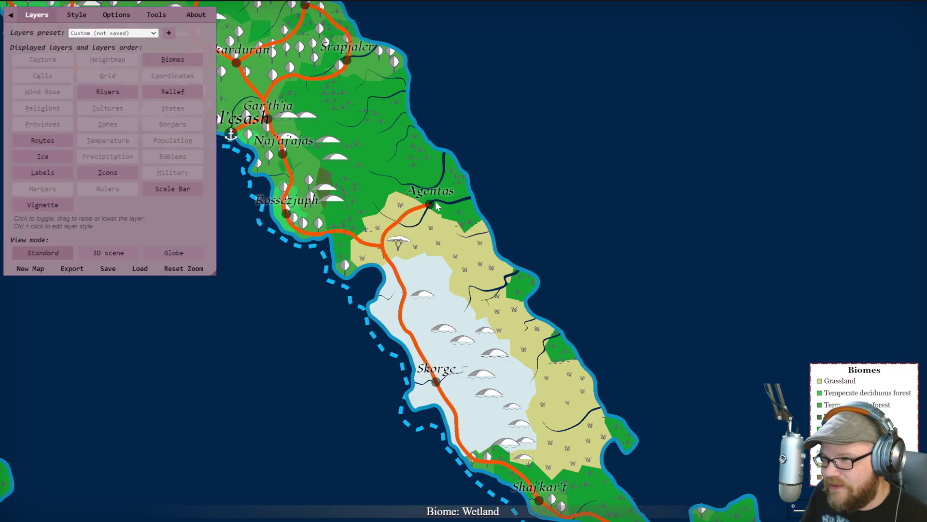
Set the cultures number to 1 and the states number to 0, and generate a new map
double_click(414, 188)
scroll(217, 116, down, 5)
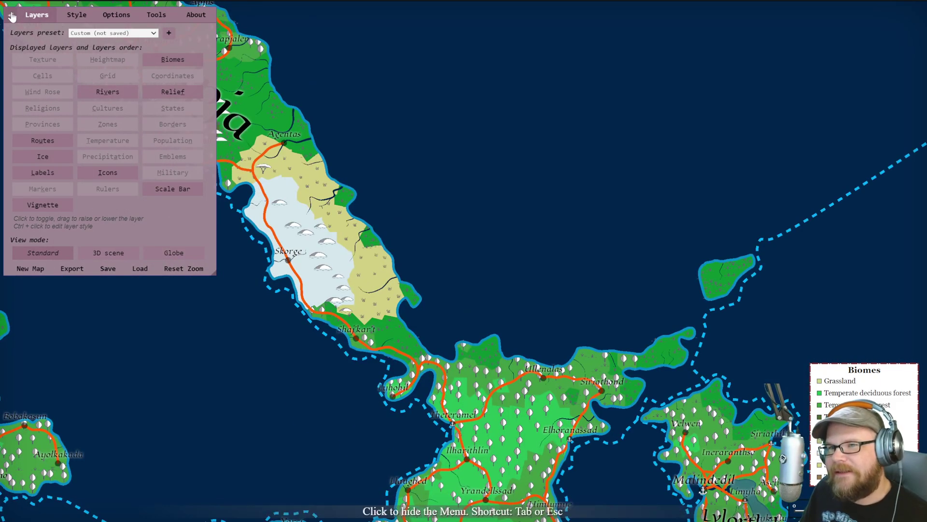
click(76, 14)
click(115, 16)
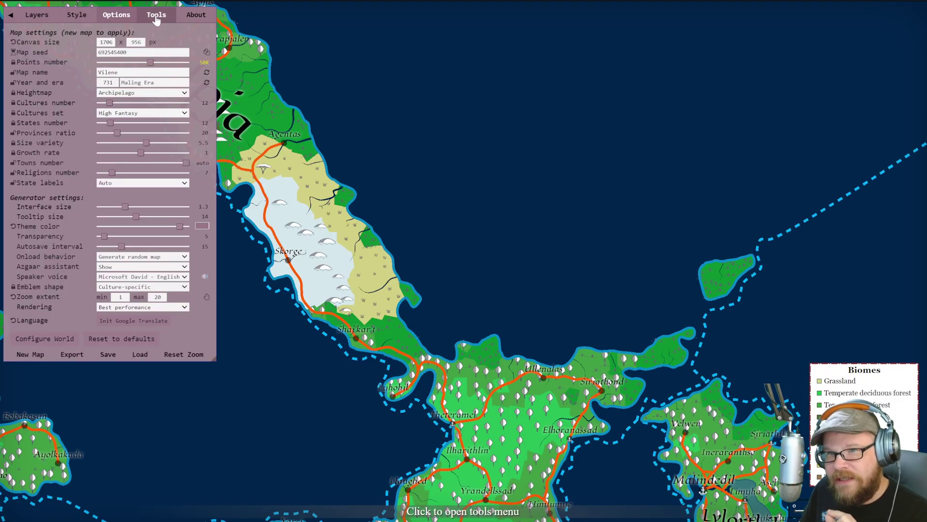
scroll(267, 155, down, 3)
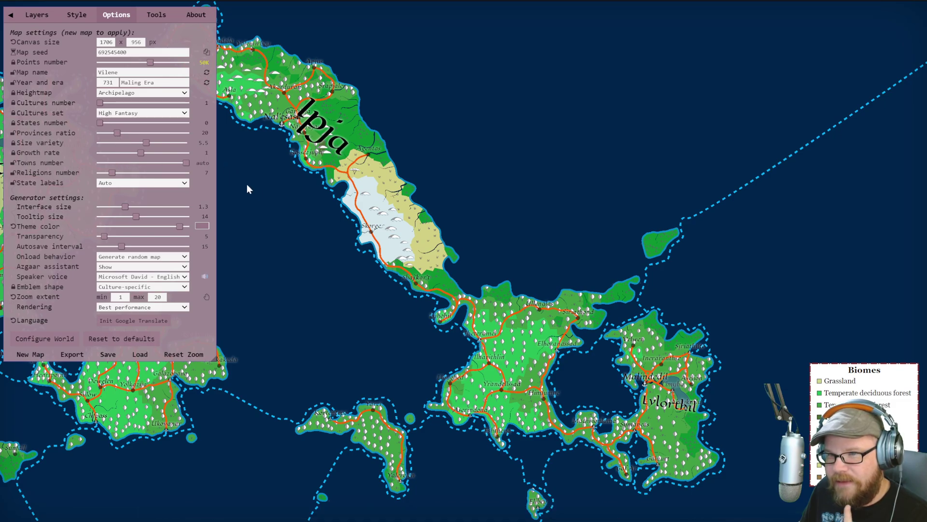
scroll(243, 180, down, 2)
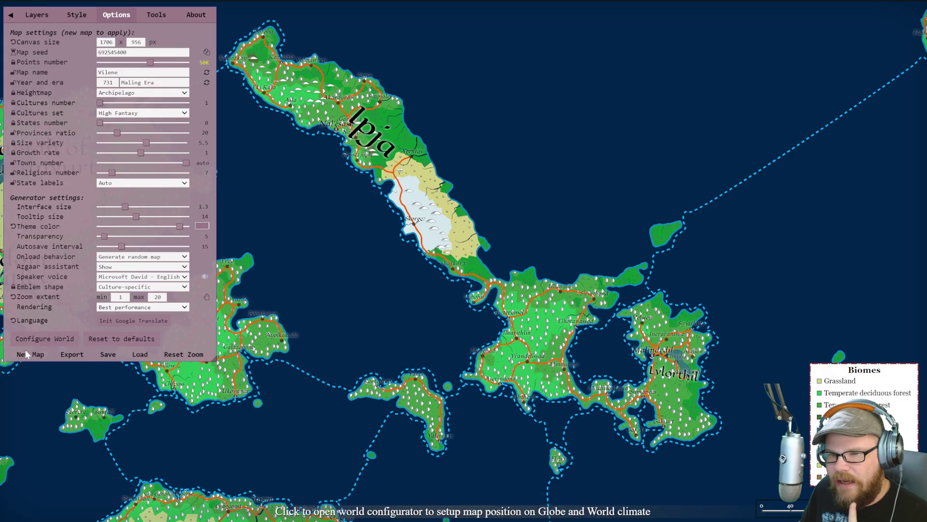
click(27, 354)
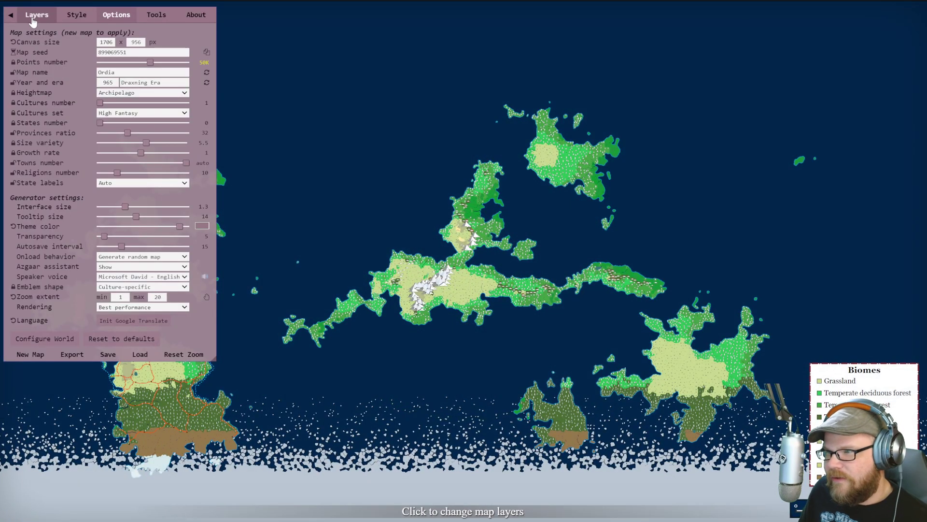
Start editing the new map's heightmap in Erase mode
click(31, 17)
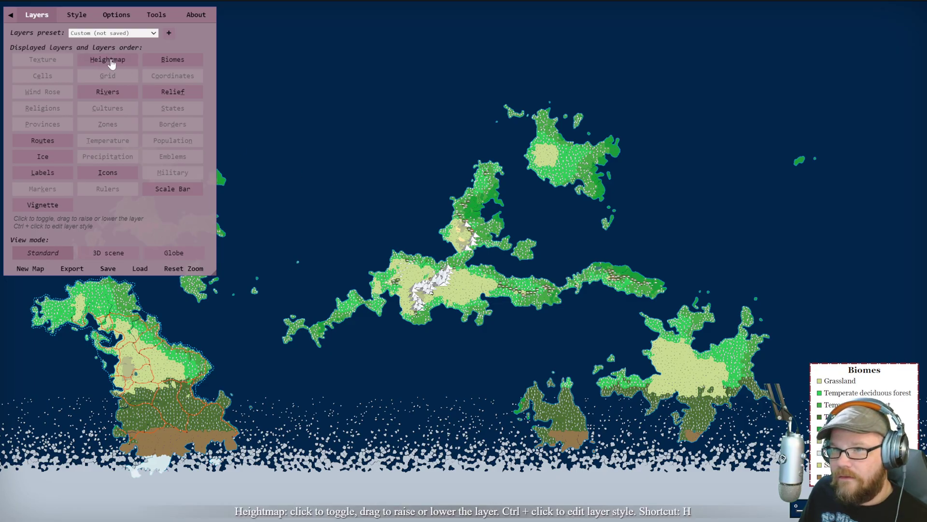
click(77, 14)
click(116, 14)
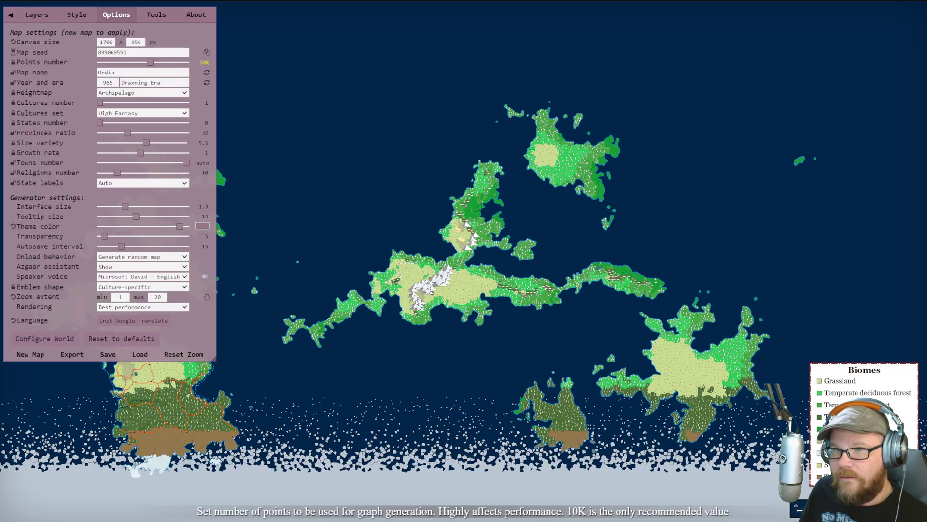
click(156, 14)
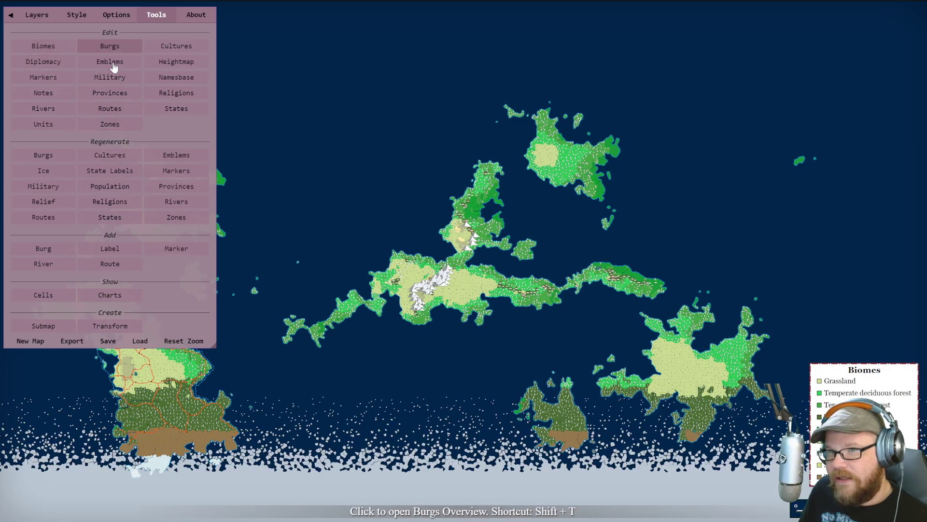
click(167, 62)
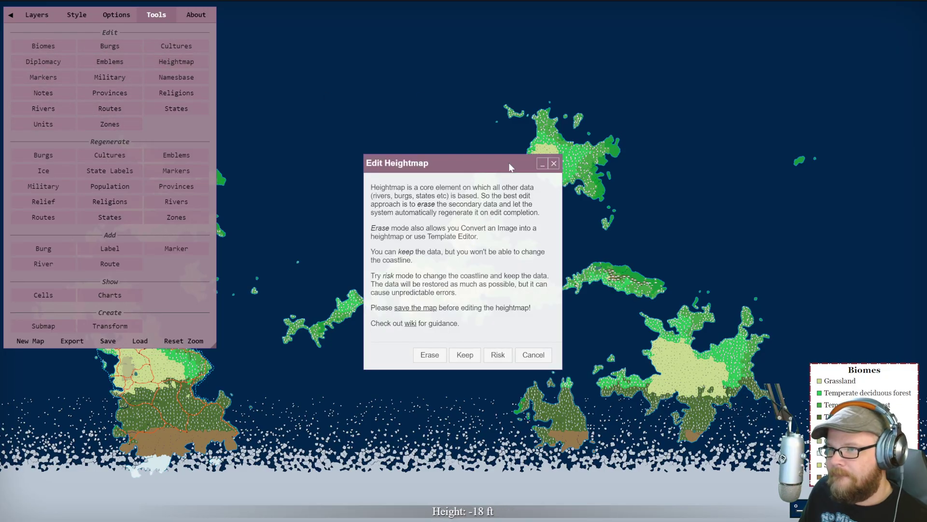
click(435, 355)
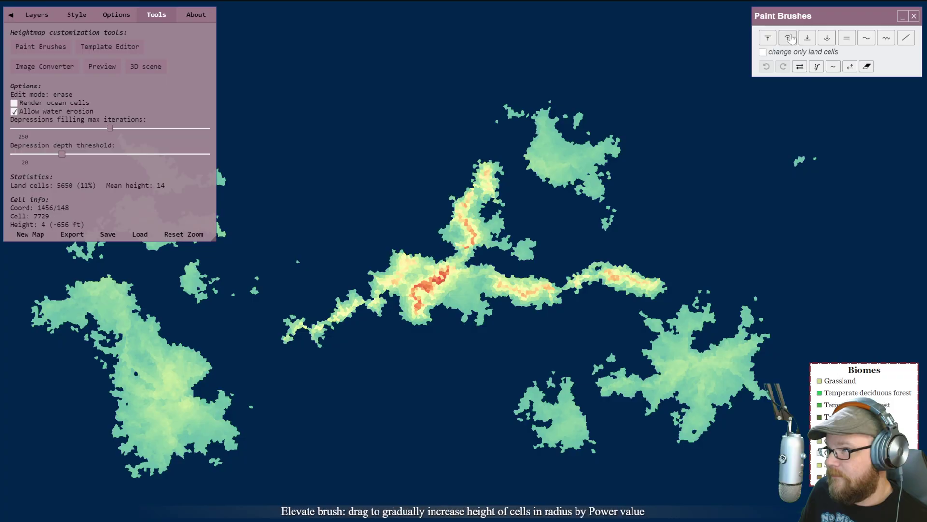
Sink nearly all the existing land below sea level with the Lower brush at radius 100 and power 5
click(807, 38)
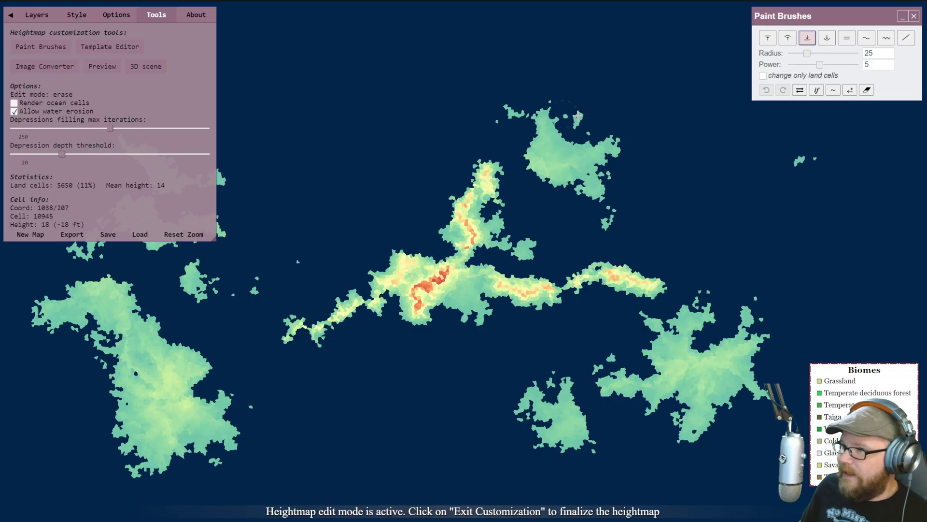
drag(807, 53, 855, 54)
mouse_move(515, 134)
mouse_down()
mouse_move(558, 154)
mouse_move(607, 143)
mouse_move(761, 233)
mouse_move(791, 221)
mouse_move(771, 200)
mouse_move(708, 406)
mouse_move(792, 360)
mouse_move(492, 401)
mouse_move(674, 390)
mouse_move(583, 267)
mouse_move(376, 306)
mouse_move(441, 190)
mouse_move(491, 178)
mouse_move(491, 195)
mouse_move(492, 182)
mouse_move(452, 232)
mouse_move(354, 292)
mouse_move(519, 160)
mouse_move(490, 155)
mouse_move(448, 243)
mouse_move(491, 277)
mouse_move(657, 265)
mouse_move(538, 289)
mouse_up()
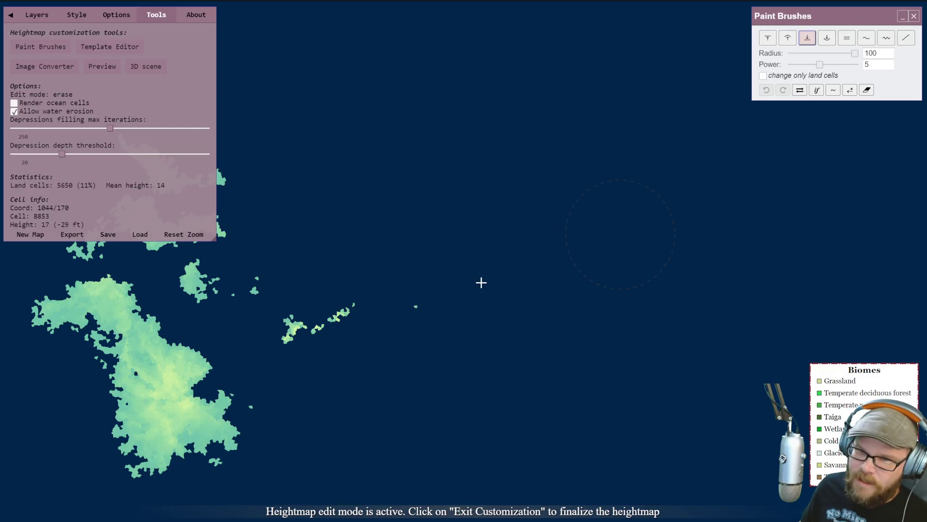
mouse_move(328, 332)
mouse_down()
mouse_move(218, 309)
mouse_move(99, 447)
mouse_move(168, 444)
mouse_move(134, 375)
mouse_move(58, 296)
mouse_move(202, 397)
mouse_move(172, 293)
mouse_up()
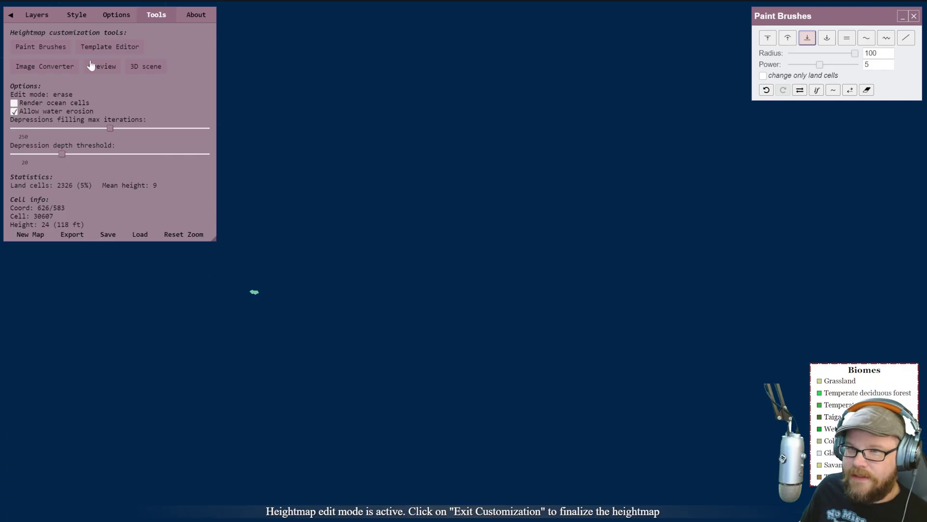
Raise a landmass stretching from the map's centre to the southwest with the Elevate brush at radius 100 and power 5
click(788, 39)
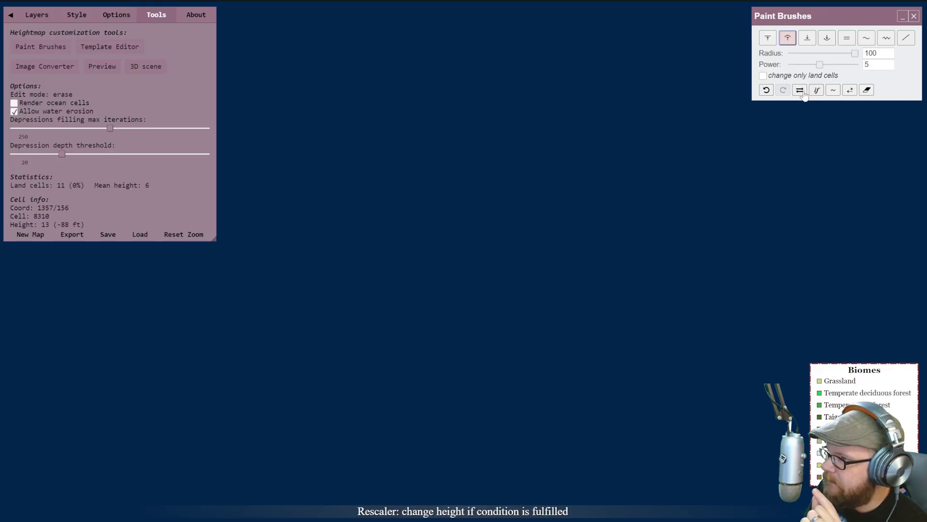
click(848, 94)
mouse_move(575, 227)
mouse_down()
mouse_move(458, 240)
mouse_move(376, 304)
mouse_up()
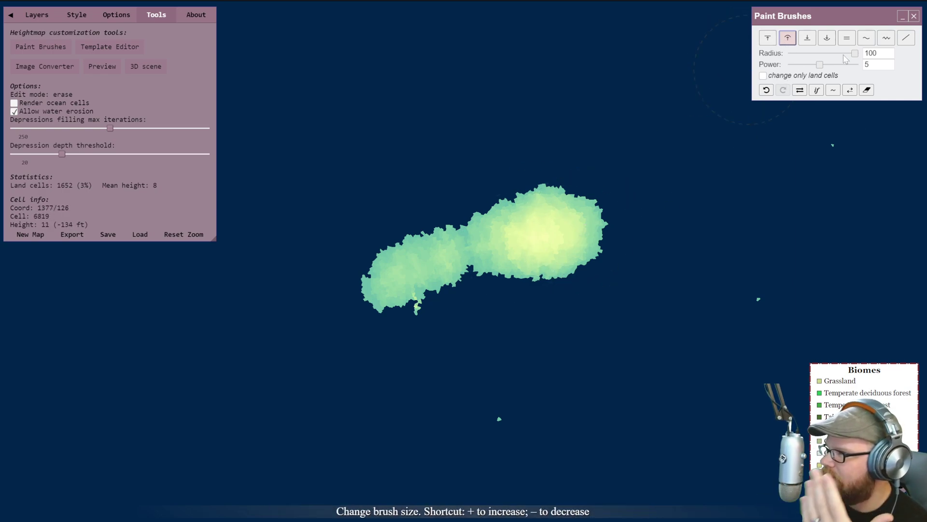
Reduce the brush radius to 45 and elevate a northern arm, a southern extension and a high mountain ridge on the landmass
drag(822, 54, 820, 54)
mouse_move(420, 217)
mouse_down()
mouse_move(403, 192)
mouse_move(395, 114)
mouse_move(392, 330)
mouse_up()
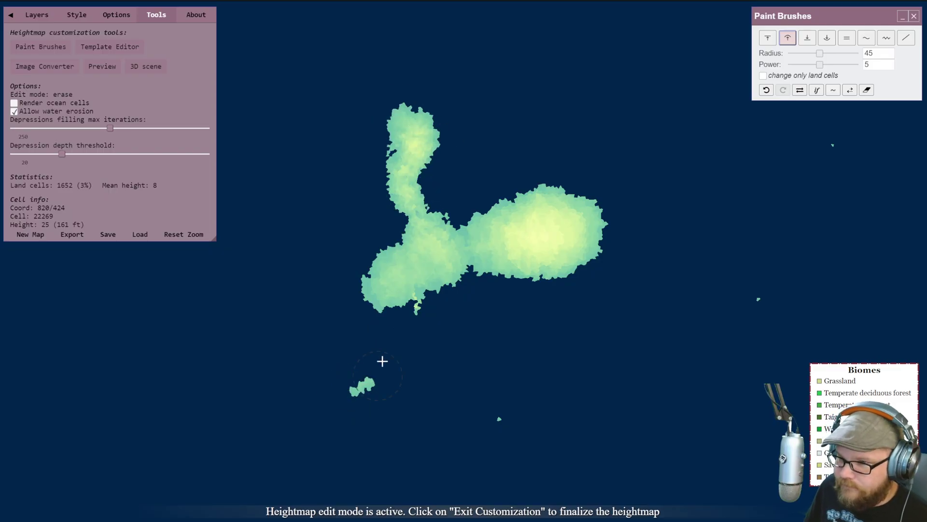
mouse_move(352, 376)
mouse_down()
mouse_move(380, 304)
mouse_move(373, 360)
mouse_move(400, 404)
mouse_move(474, 419)
mouse_up()
mouse_move(396, 404)
mouse_down()
mouse_move(388, 303)
mouse_move(441, 264)
mouse_move(426, 265)
mouse_move(395, 314)
mouse_move(422, 273)
mouse_move(446, 258)
mouse_move(559, 224)
mouse_move(421, 278)
mouse_move(391, 330)
mouse_move(392, 319)
mouse_move(382, 331)
mouse_move(411, 282)
mouse_move(387, 335)
mouse_move(389, 355)
mouse_move(394, 319)
mouse_move(398, 390)
mouse_up()
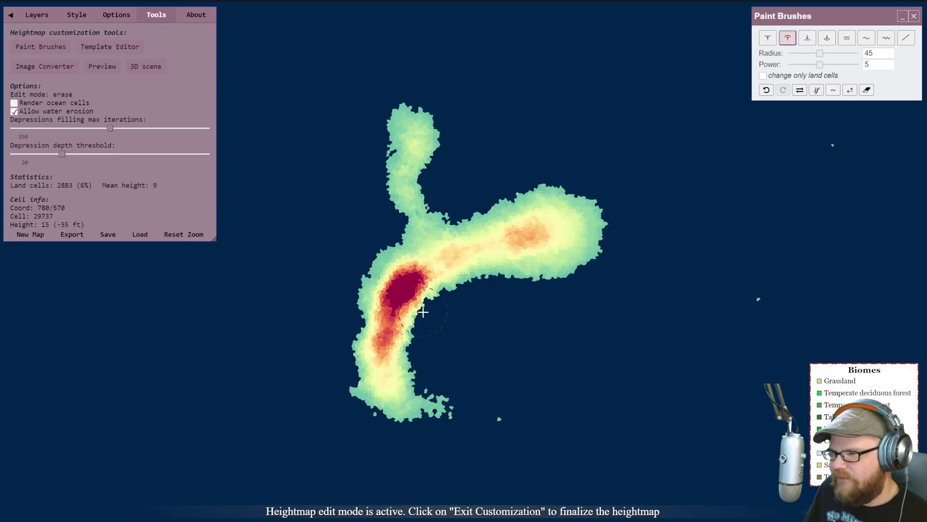
Elevate peninsulas along the landmass's southern, southwestern and inner coasts, plus a small island to the east
mouse_move(431, 328)
mouse_down()
mouse_move(395, 294)
mouse_move(392, 220)
mouse_move(361, 322)
mouse_move(460, 436)
mouse_move(541, 422)
mouse_move(478, 420)
mouse_move(555, 415)
mouse_up()
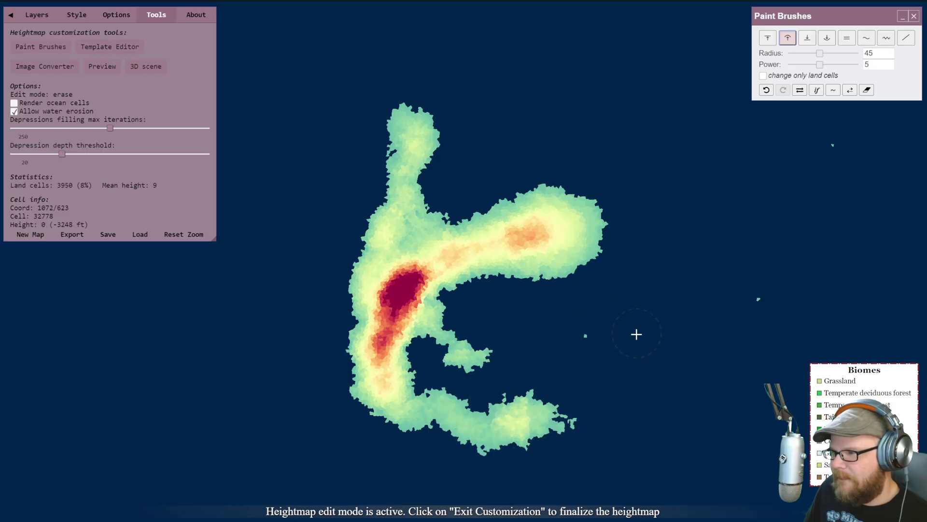
click(594, 339)
mouse_move(314, 390)
mouse_down()
mouse_move(289, 406)
mouse_move(355, 283)
mouse_up()
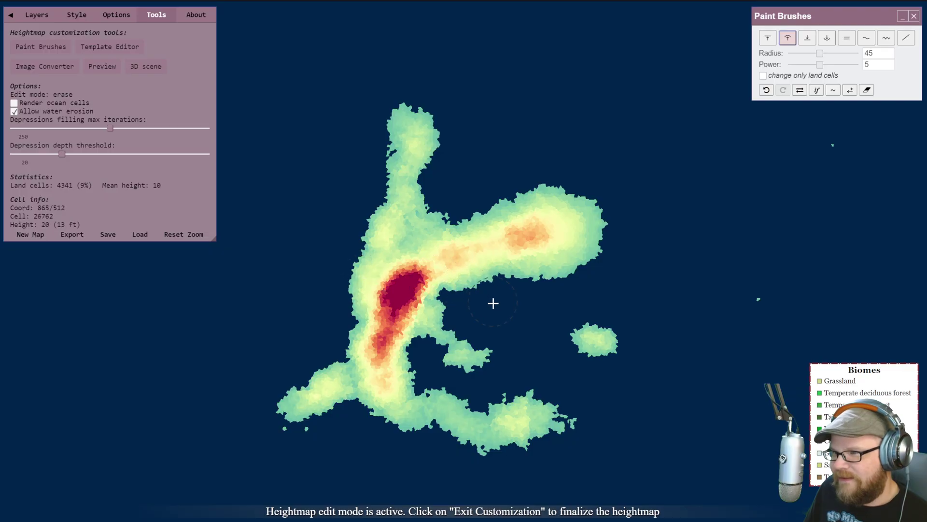
drag(473, 287, 495, 297)
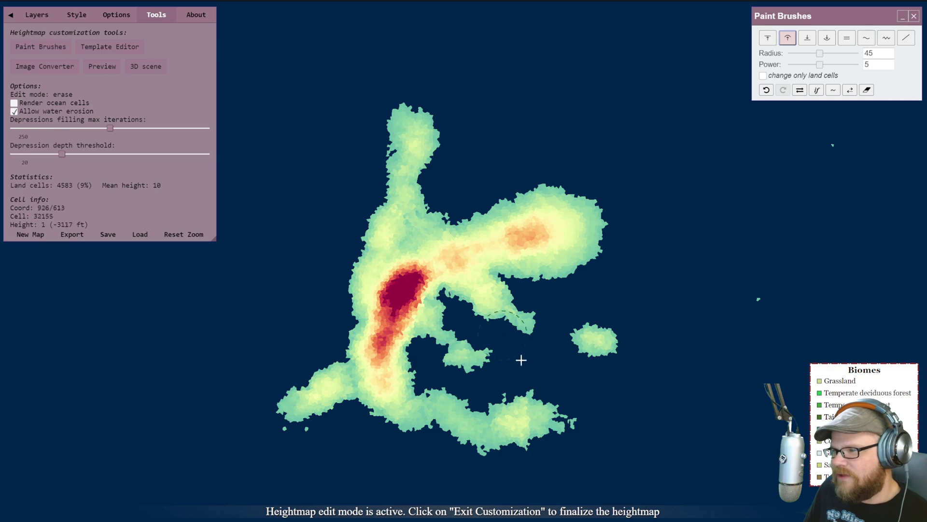
mouse_move(427, 420)
mouse_down()
mouse_move(552, 428)
mouse_move(464, 445)
mouse_up()
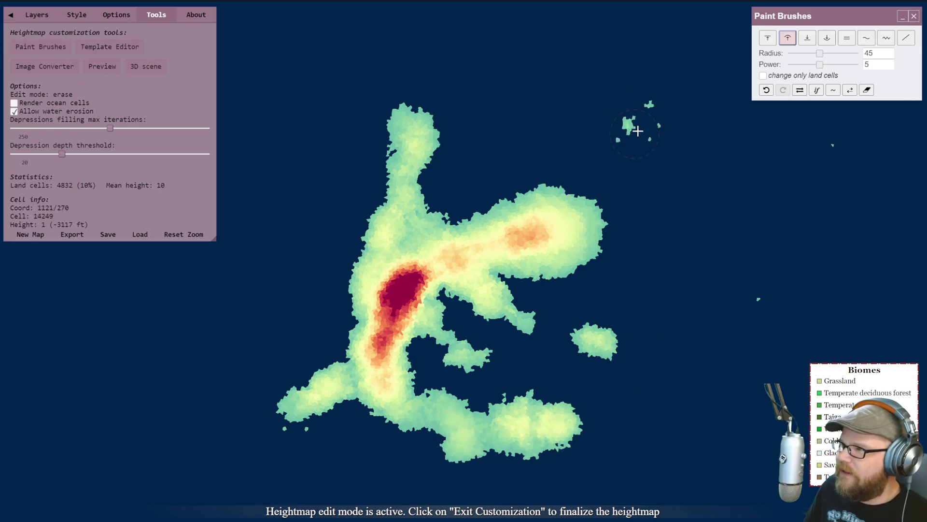
Elevate scattered islands to the northeast and a long western island with a high central peak
drag(638, 130, 642, 103)
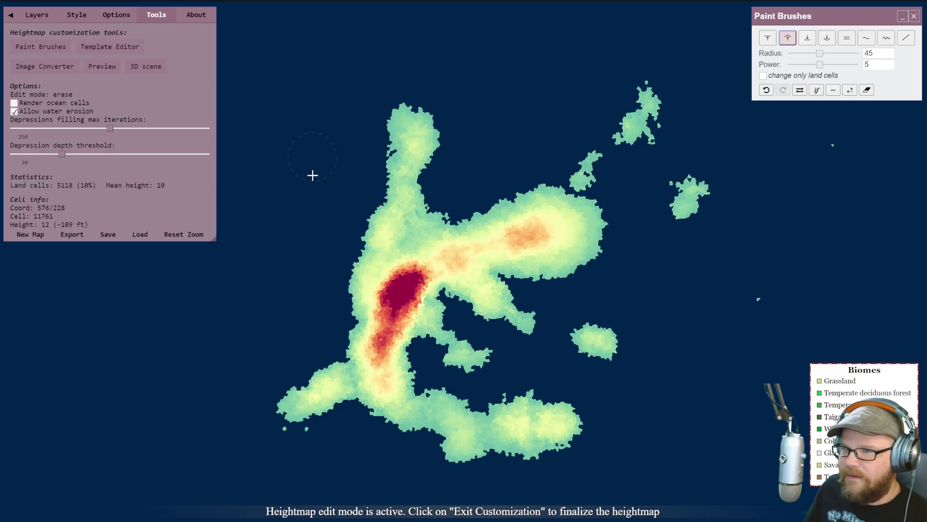
mouse_move(296, 178)
mouse_down()
mouse_move(266, 258)
mouse_move(249, 273)
mouse_move(276, 246)
mouse_move(291, 179)
mouse_move(265, 252)
mouse_move(291, 183)
mouse_move(290, 211)
mouse_move(272, 233)
mouse_up()
drag(206, 287, 245, 266)
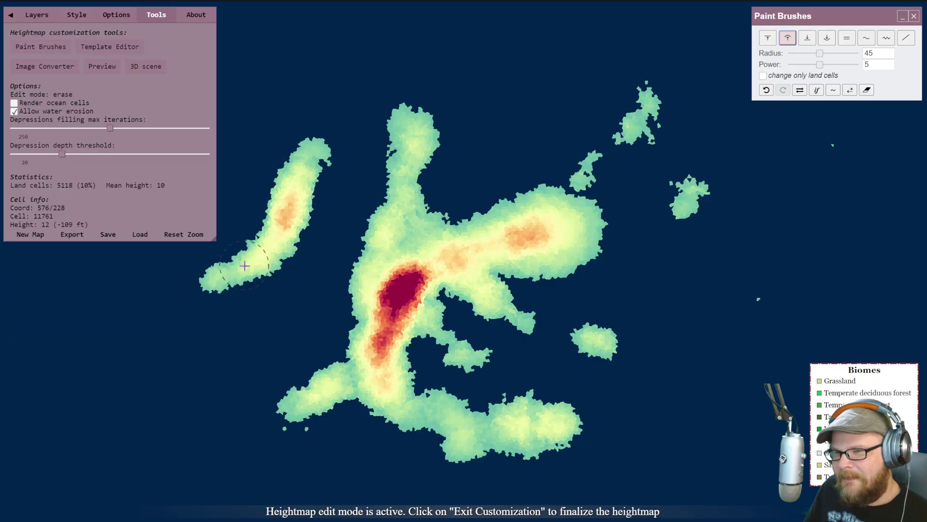
mouse_move(295, 184)
mouse_down()
mouse_move(321, 133)
mouse_move(349, 112)
mouse_move(269, 236)
mouse_move(283, 162)
mouse_move(259, 176)
mouse_move(280, 203)
mouse_up()
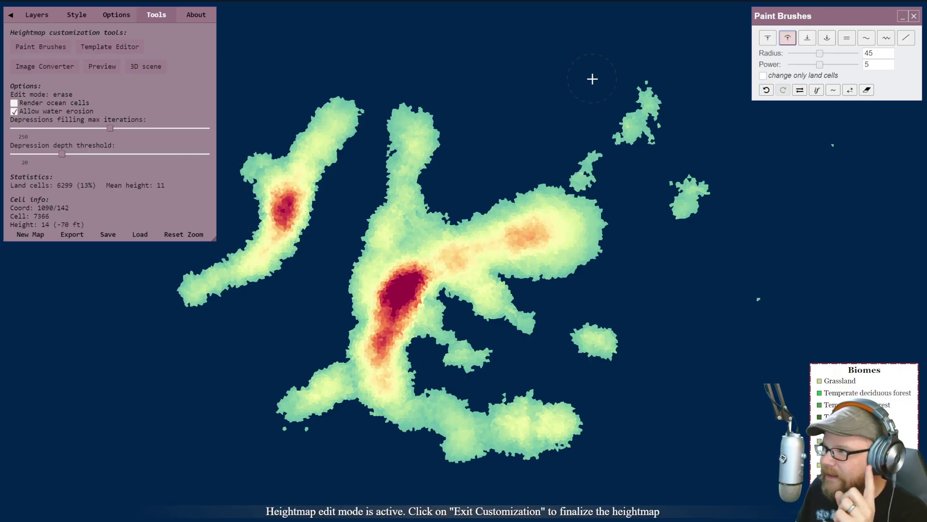
Try to hide the Heightmap layer, and briefly toggle the Texture layer
click(76, 15)
click(120, 14)
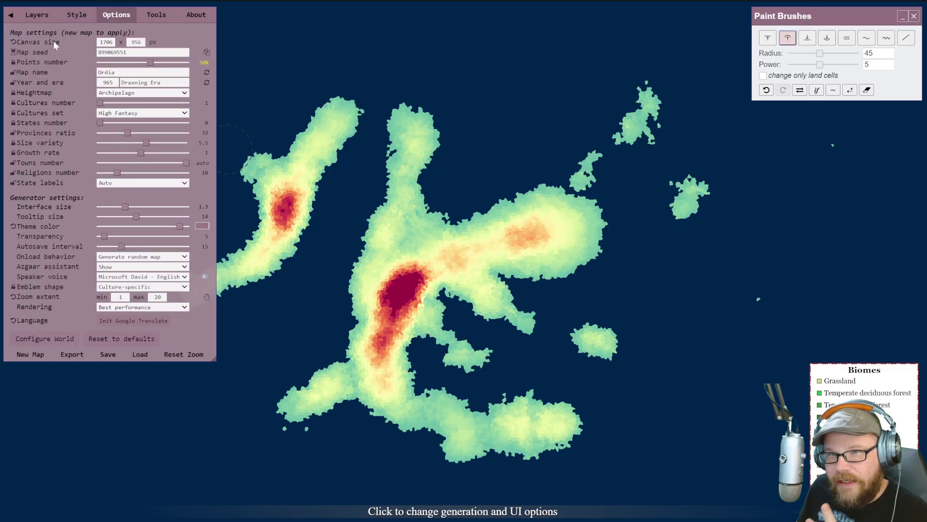
click(22, 14)
click(107, 68)
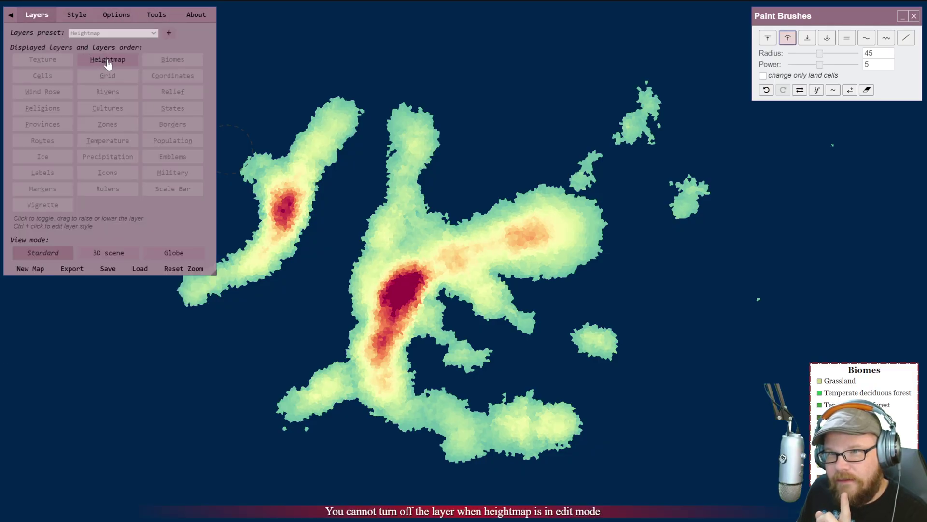
click(54, 64)
click(62, 65)
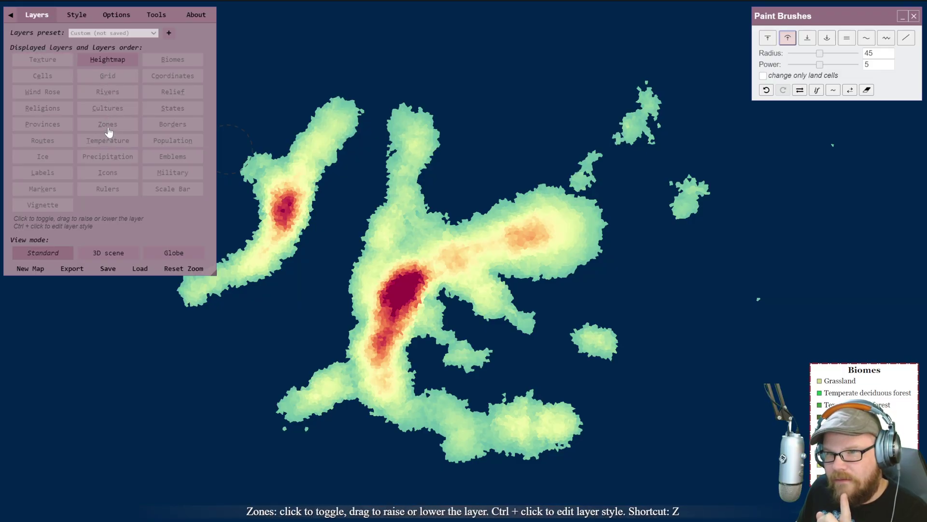
Show the Zones and States layers over the edited heightmap
scroll(384, 251, up, 5)
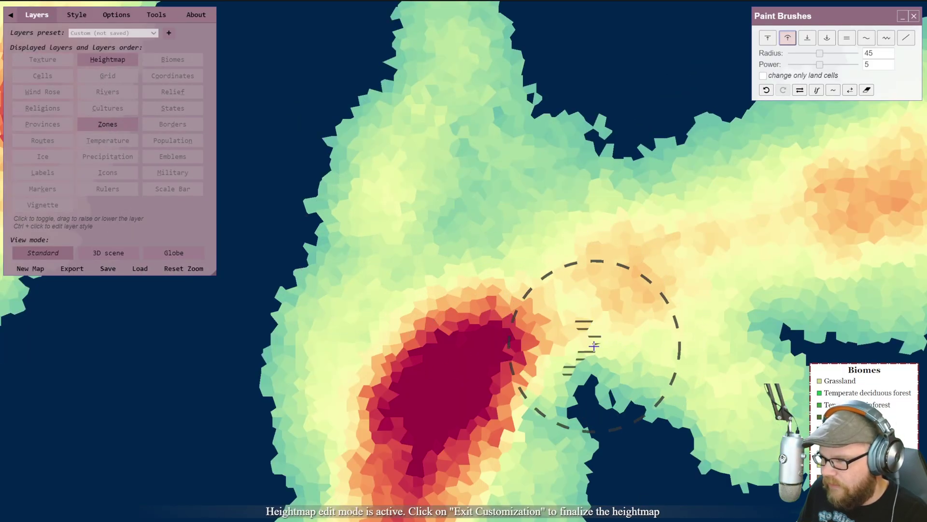
scroll(594, 338, down, 3)
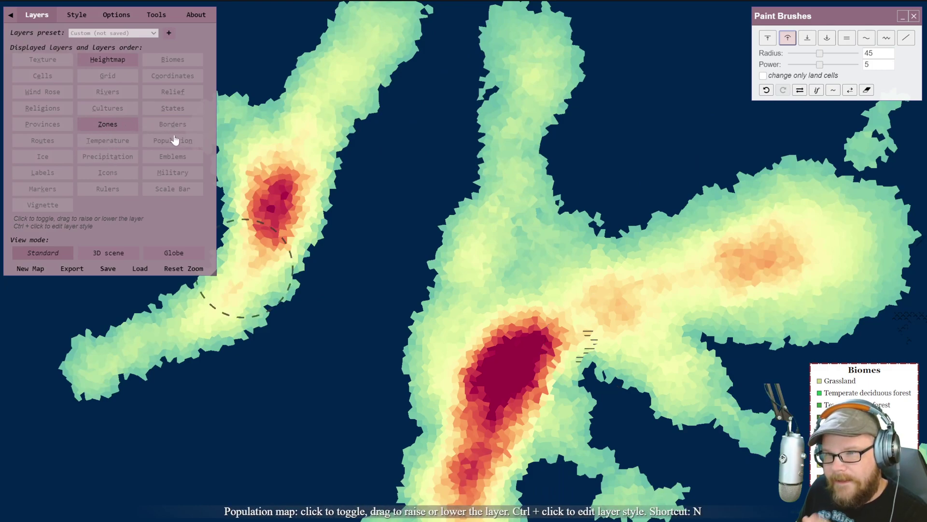
click(166, 109)
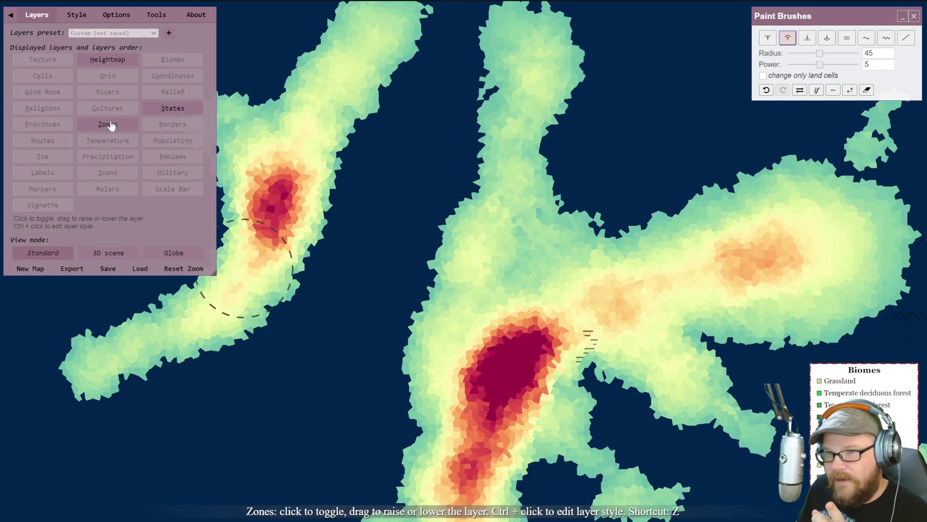
Hide the Zones layer and turn on the Texture layer over the edited heightmap
click(107, 124)
scroll(414, 265, down, 3)
scroll(415, 266, up, 1)
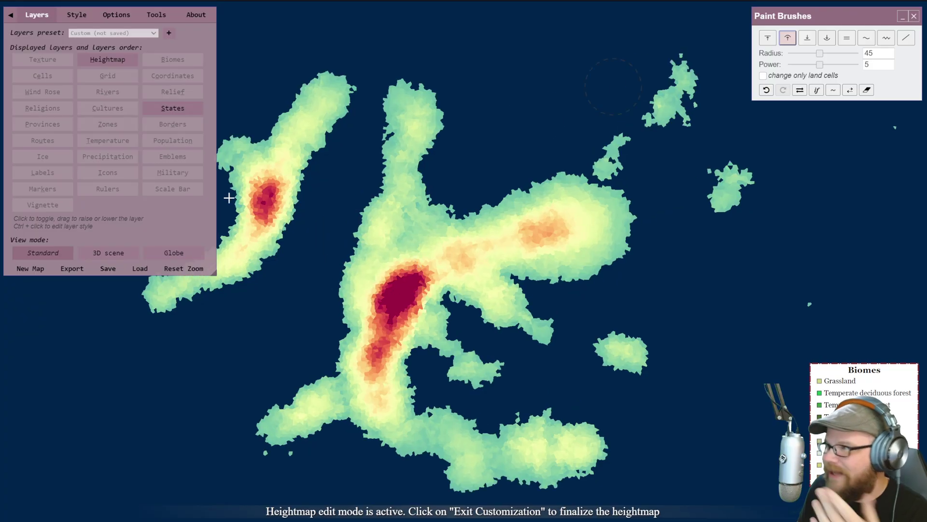
click(55, 64)
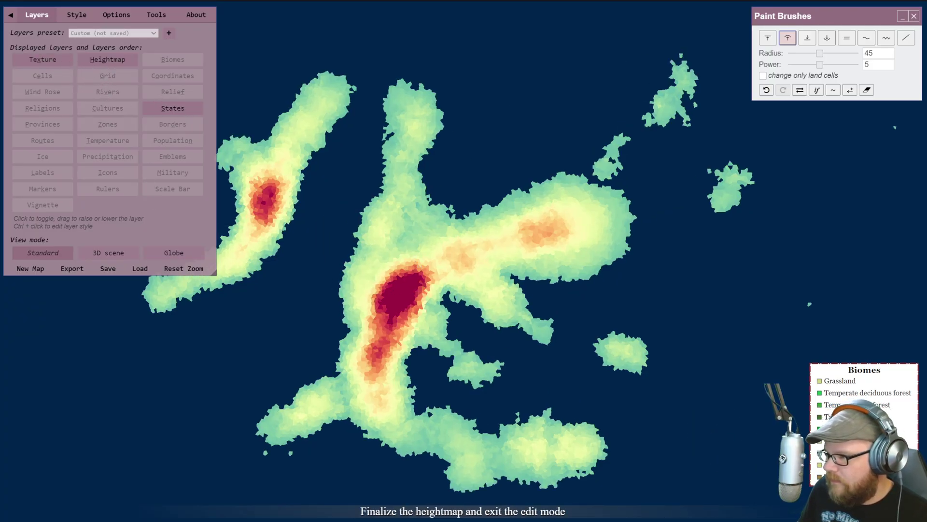
Finalize the heightmap and exit its edit mode to regenerate the map
click(797, 507)
click(797, 507)
scroll(442, 322, up, 1)
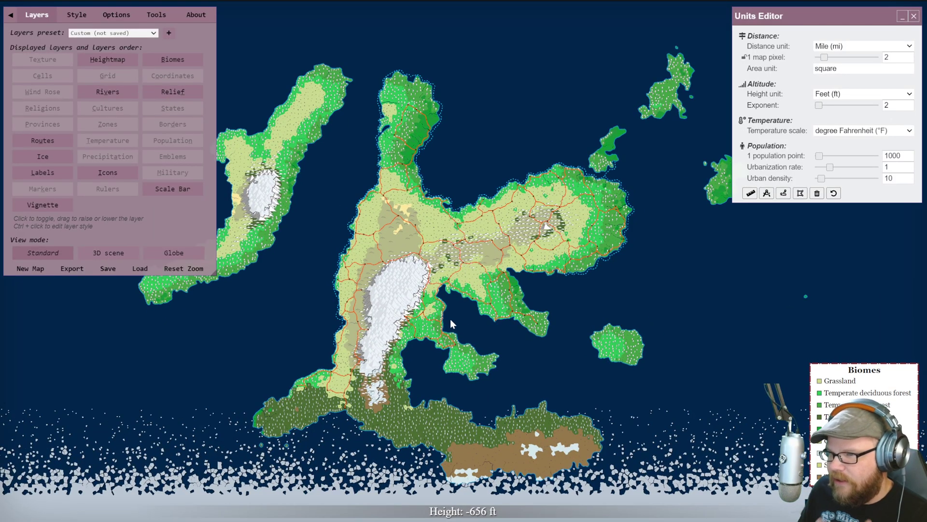
scroll(441, 316, up, 1)
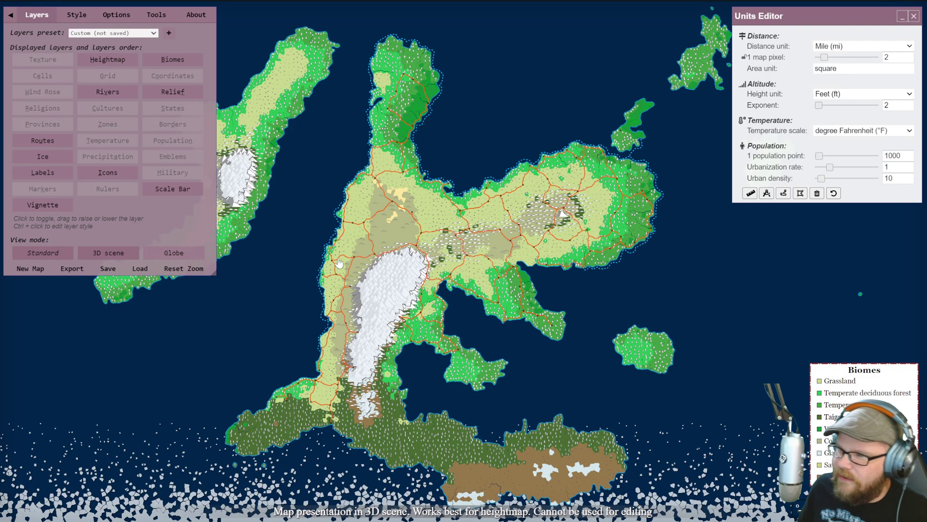
Display the map as a 3D scene, close the Units Editor and tilt the terrain view
click(108, 253)
click(914, 19)
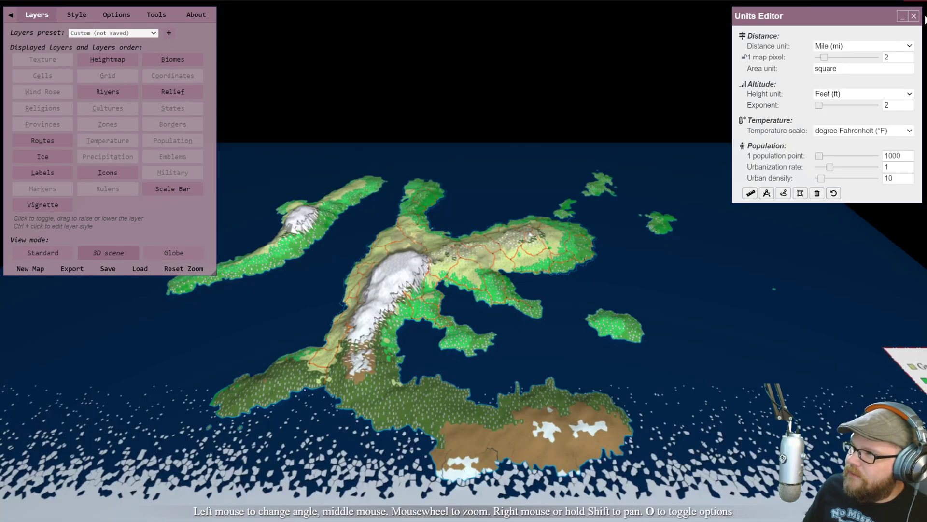
click(914, 19)
mouse_move(511, 317)
mouse_down()
mouse_move(507, 330)
mouse_move(551, 313)
mouse_move(491, 317)
mouse_move(443, 305)
mouse_move(512, 315)
mouse_move(498, 327)
mouse_up()
Project the map on a globe and open the world configuration beside it
click(173, 252)
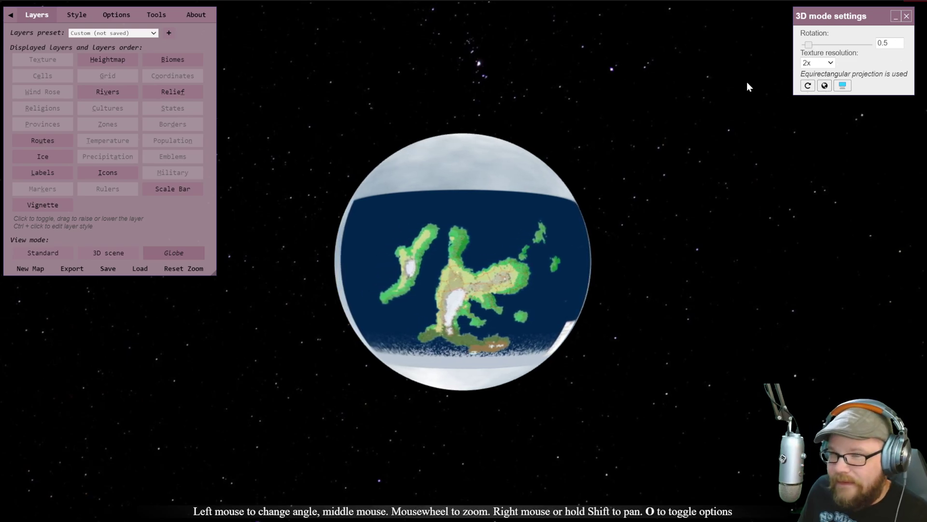
click(825, 85)
drag(480, 140, 756, 171)
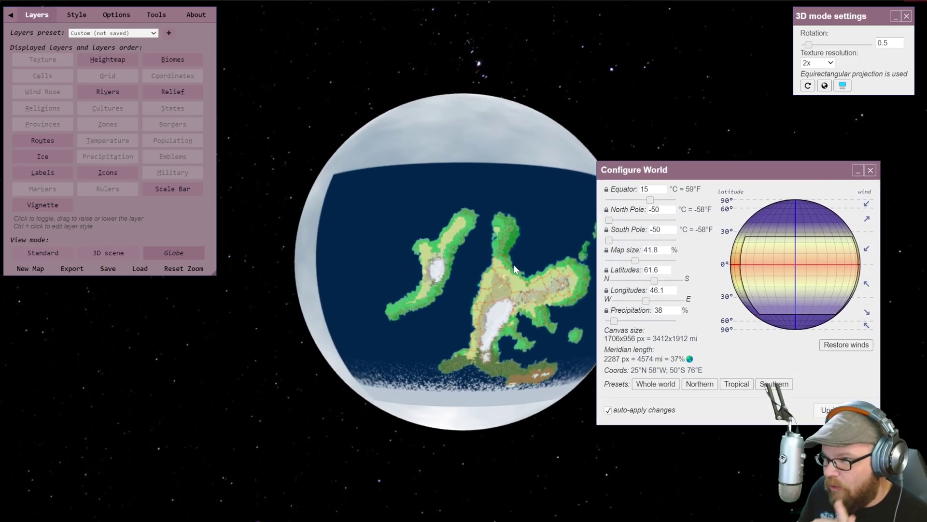
scroll(514, 264, up, 3)
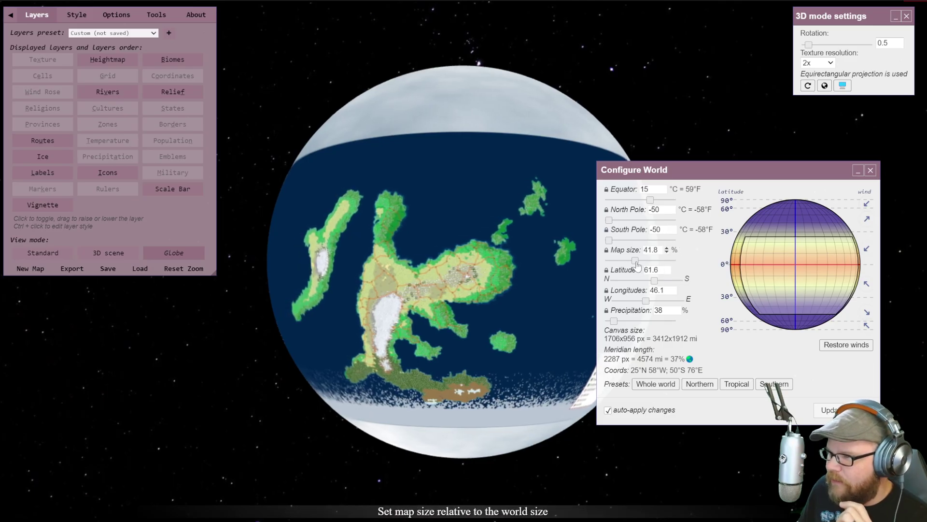
Shift the map south by setting Latitudes to 87.6, show the Temperature layer and toggle Biomes off and on
click(659, 282)
click(661, 281)
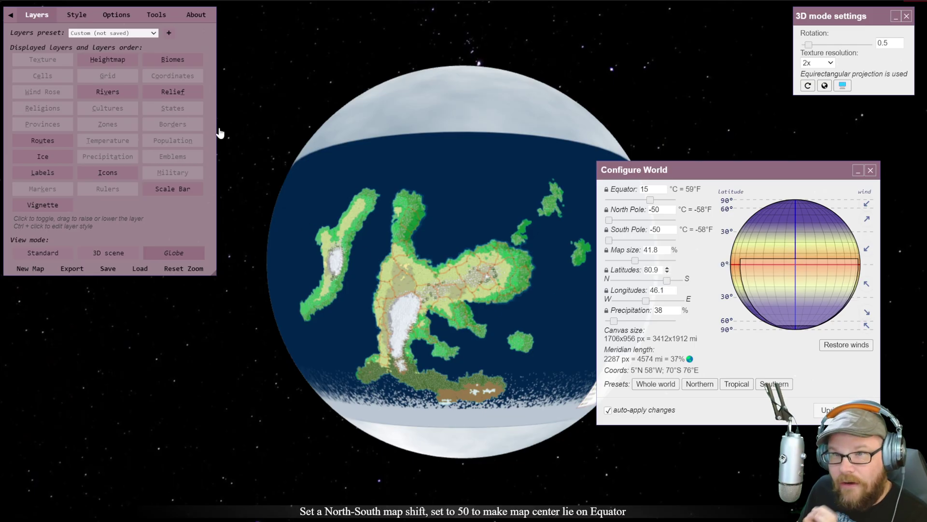
click(114, 145)
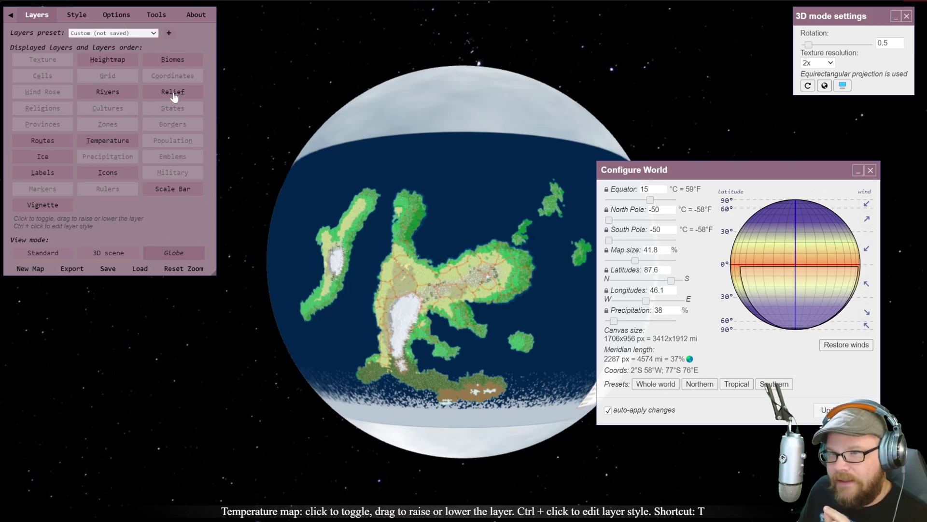
click(161, 62)
click(162, 61)
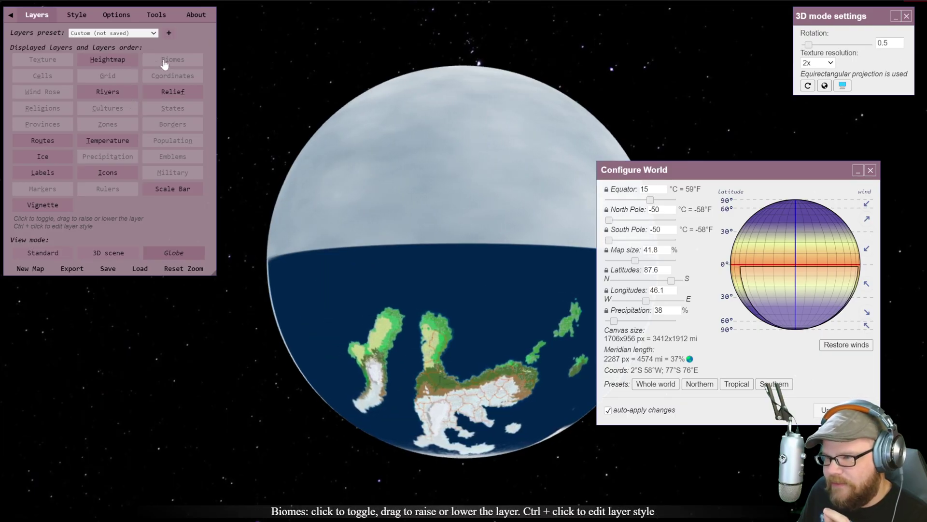
Hide the Heightmap layer and stop the globe's spin by setting its rotation to 0
click(108, 60)
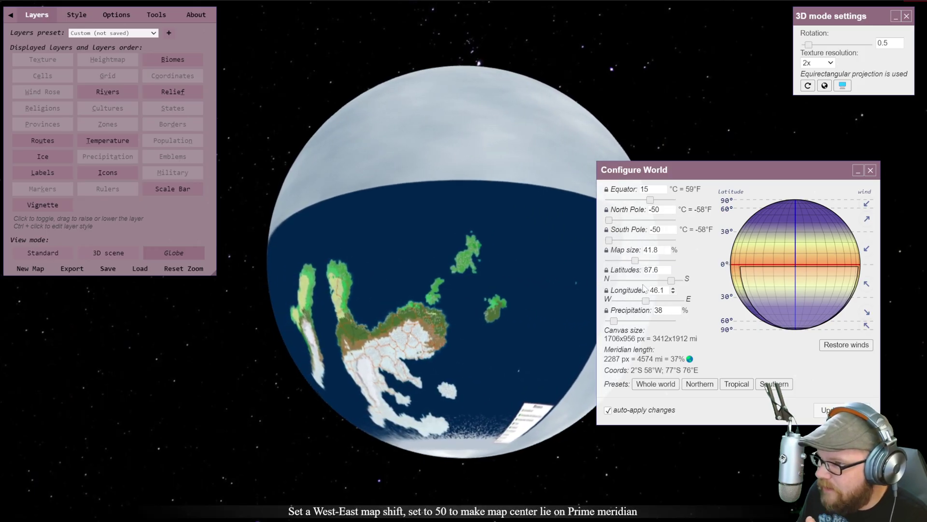
drag(809, 44, 802, 45)
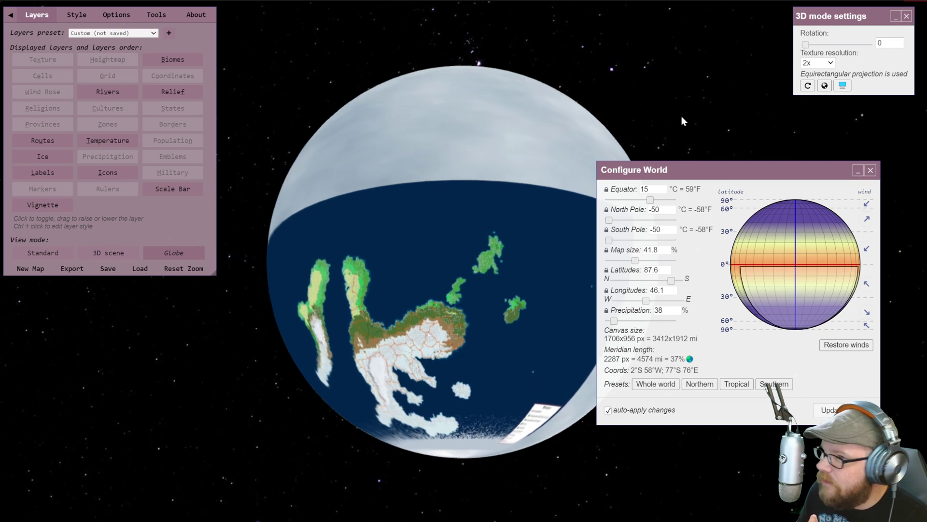
drag(461, 326, 478, 323)
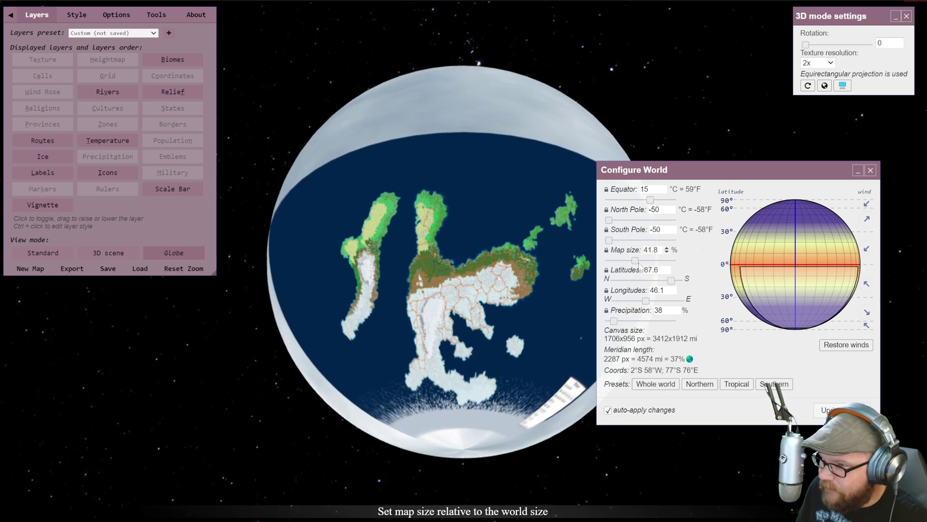
Set Latitudes to 41.9 and Precipitation to 225%, with the Relief and Temperature layers hidden and Biomes refreshed
mouse_move(643, 285)
mouse_down()
mouse_move(660, 293)
mouse_move(641, 289)
mouse_up()
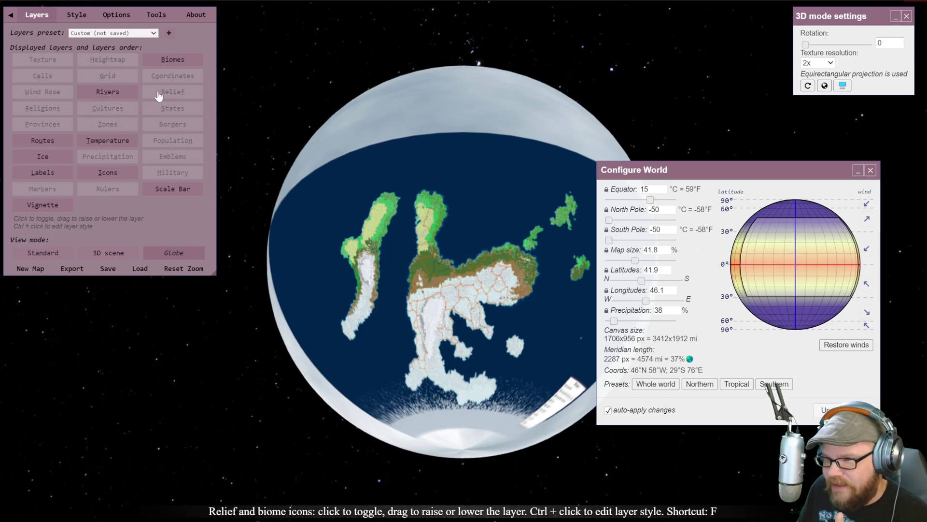
drag(377, 284, 389, 321)
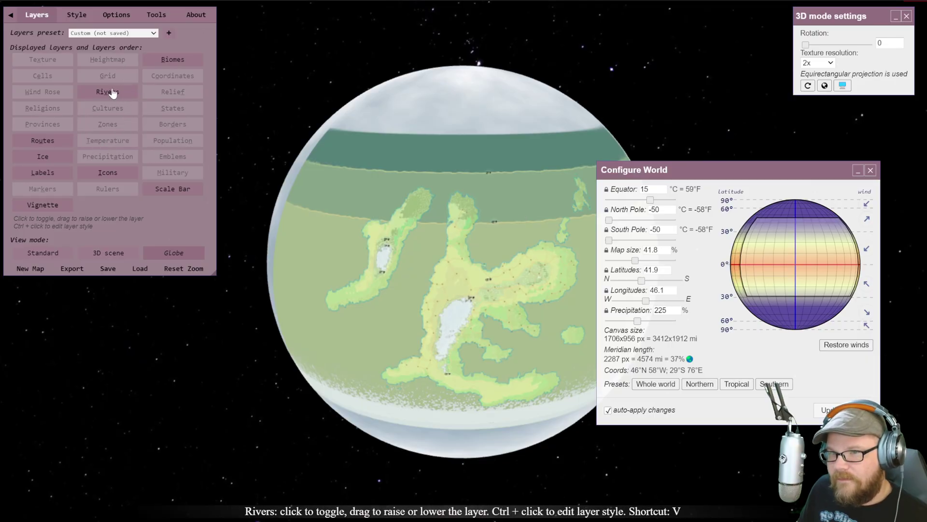
click(158, 61)
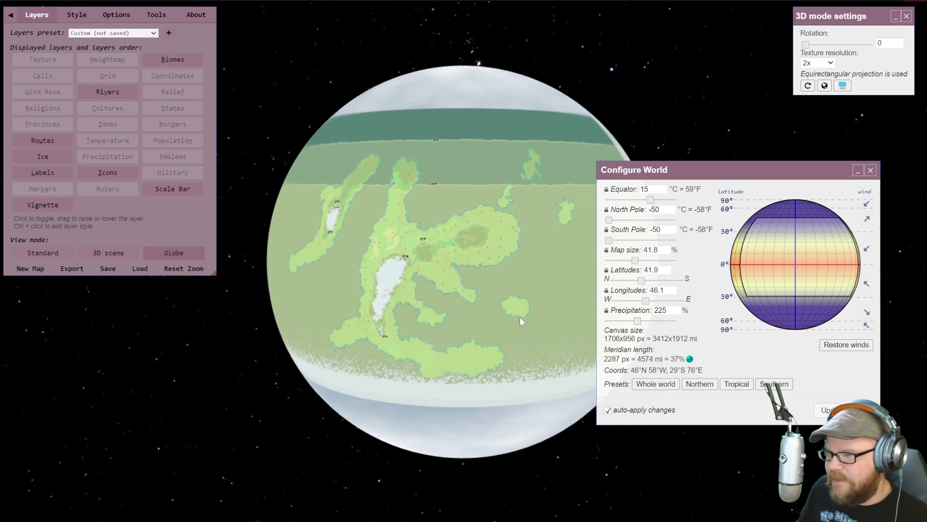
Inspect the globe closely, set Precipitation to 98% and close the world configuration
scroll(526, 311, up, 5)
drag(527, 306, 560, 312)
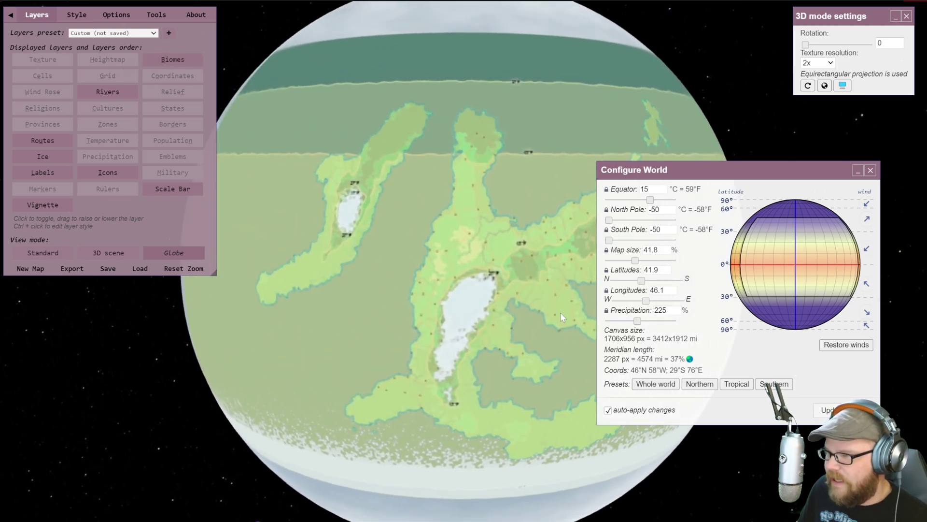
scroll(560, 312, up, 2)
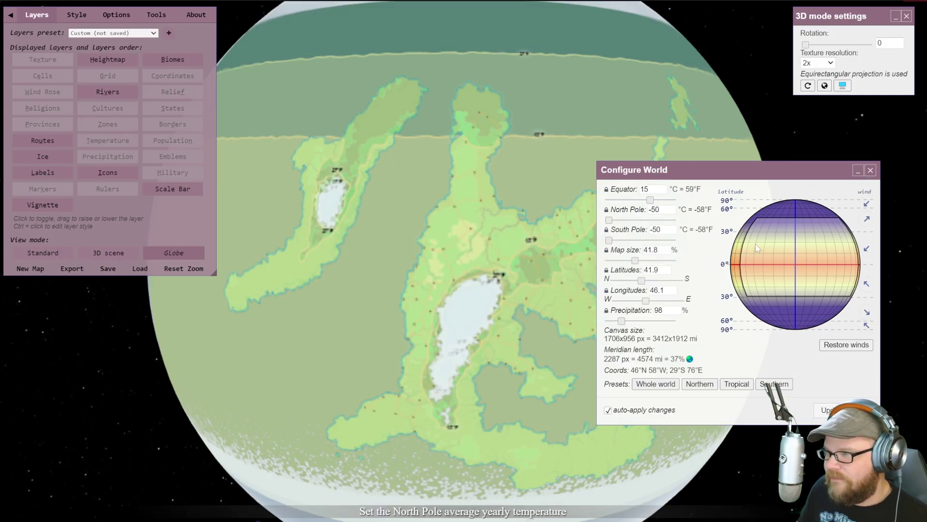
click(870, 170)
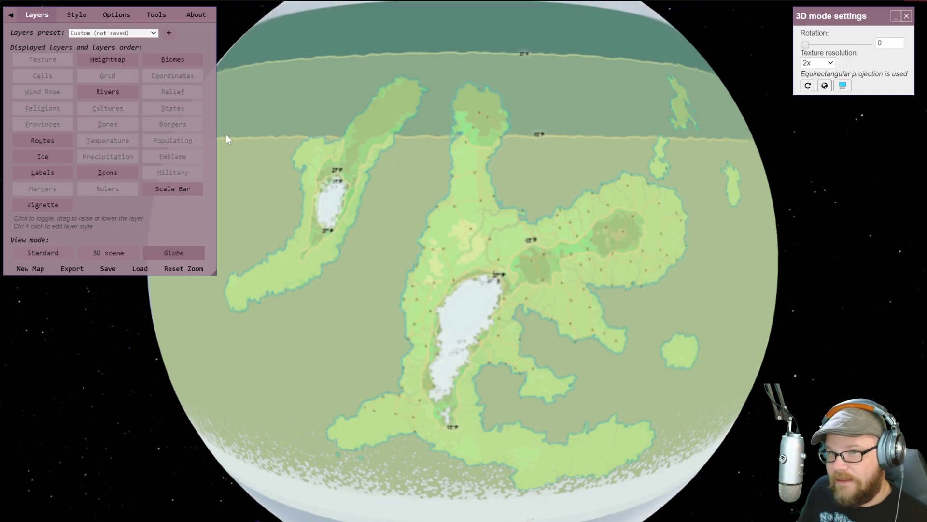
Hide the Heightmap layer and return to the standard view to check the biomes on the main landmass
click(120, 60)
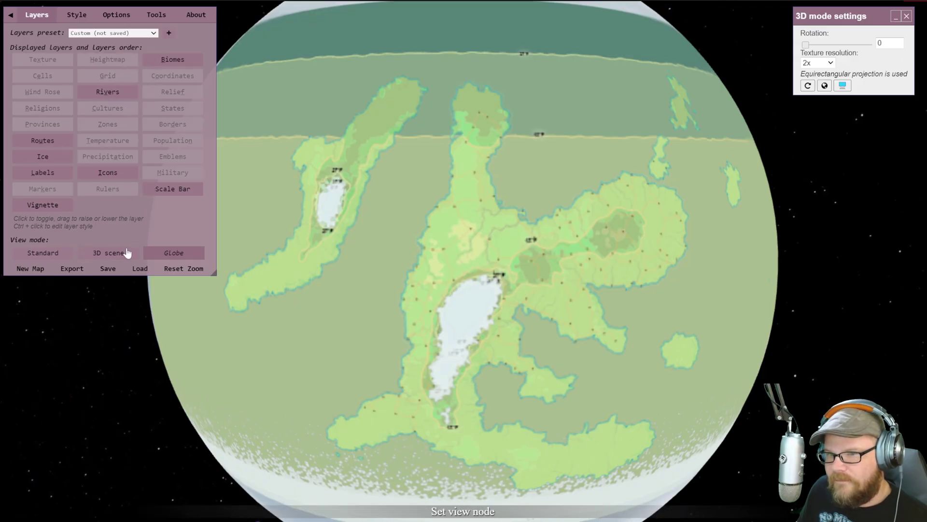
click(64, 253)
scroll(329, 221, up, 5)
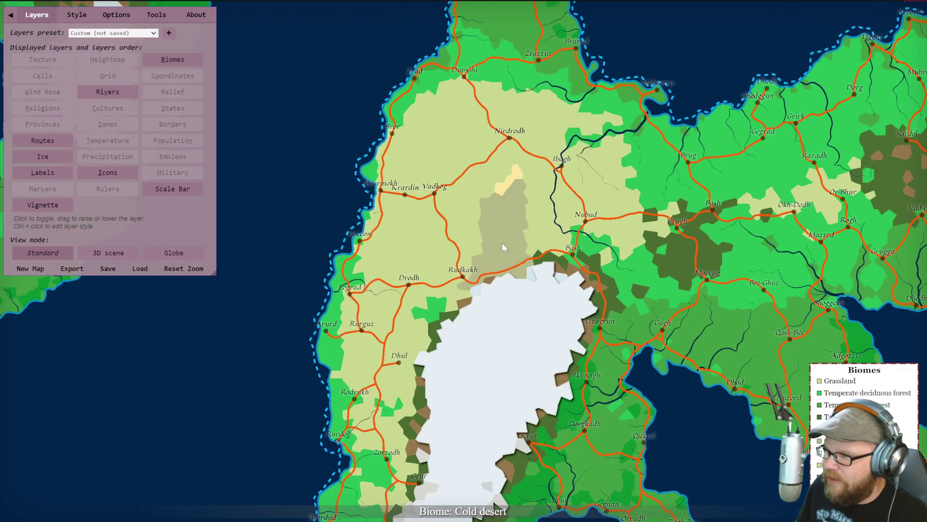
scroll(379, 232, down, 5)
scroll(512, 306, up, 4)
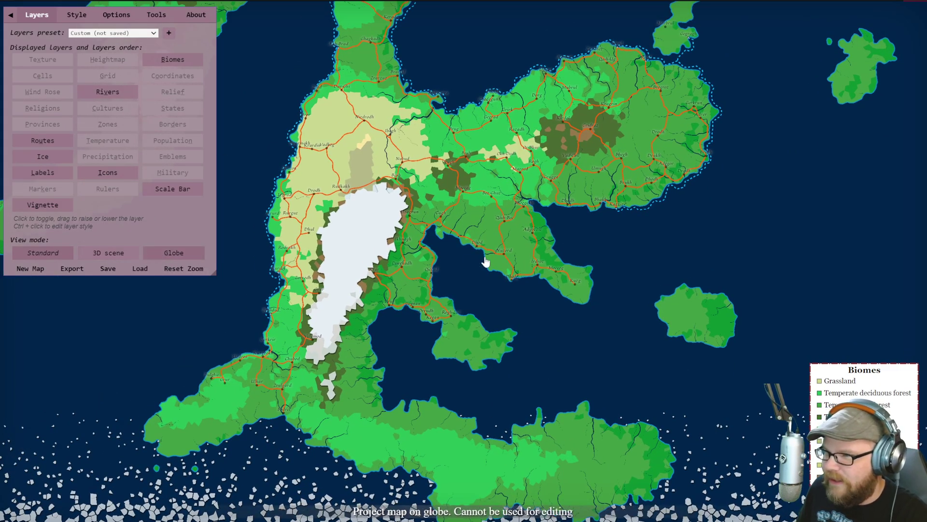
In globe view, set the world configuration's map size to 100%, inspect the globe and close the configuration
click(174, 252)
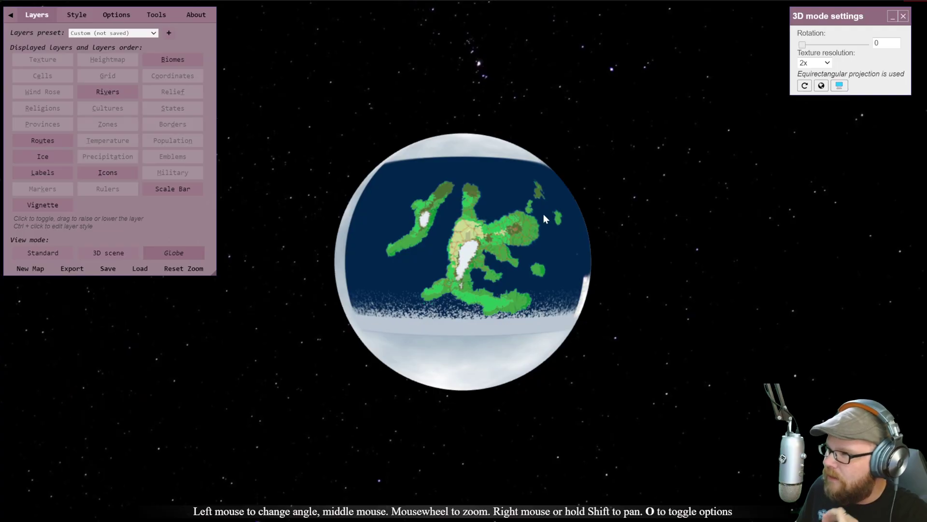
click(821, 86)
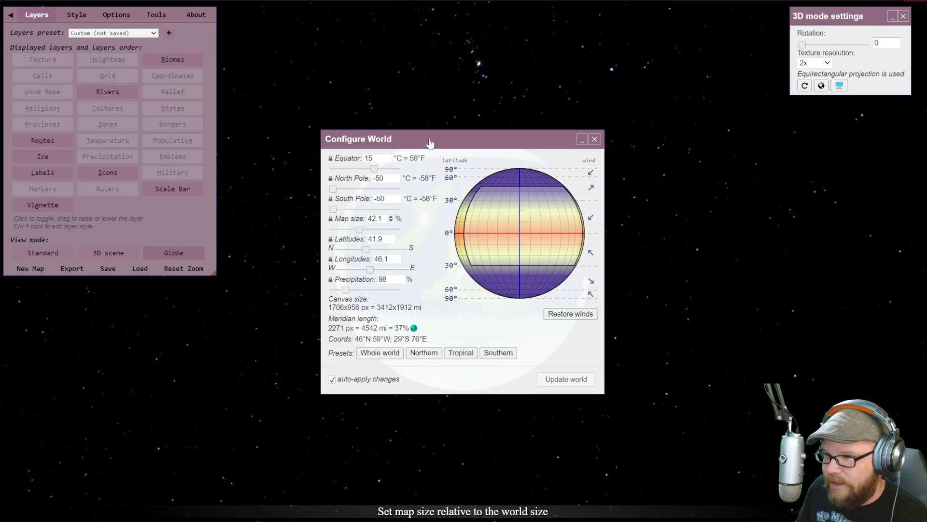
drag(430, 143, 697, 150)
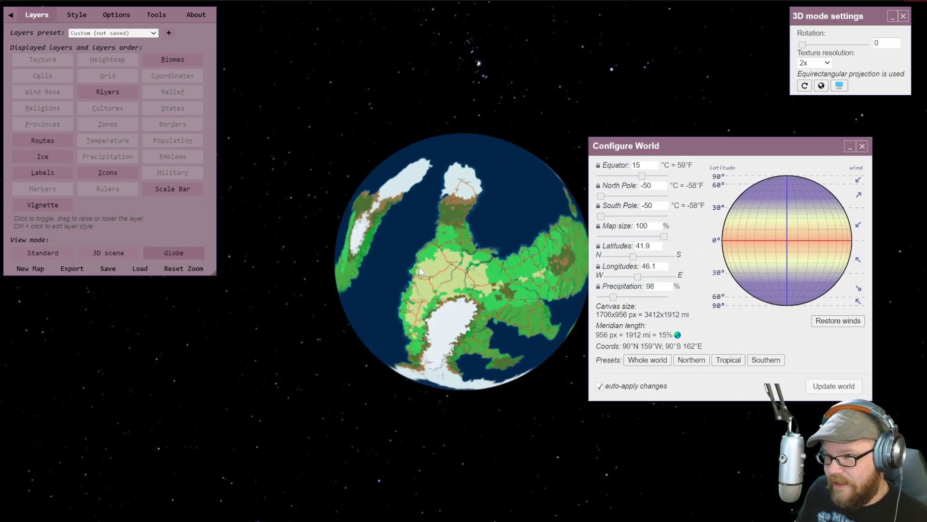
drag(506, 262, 387, 211)
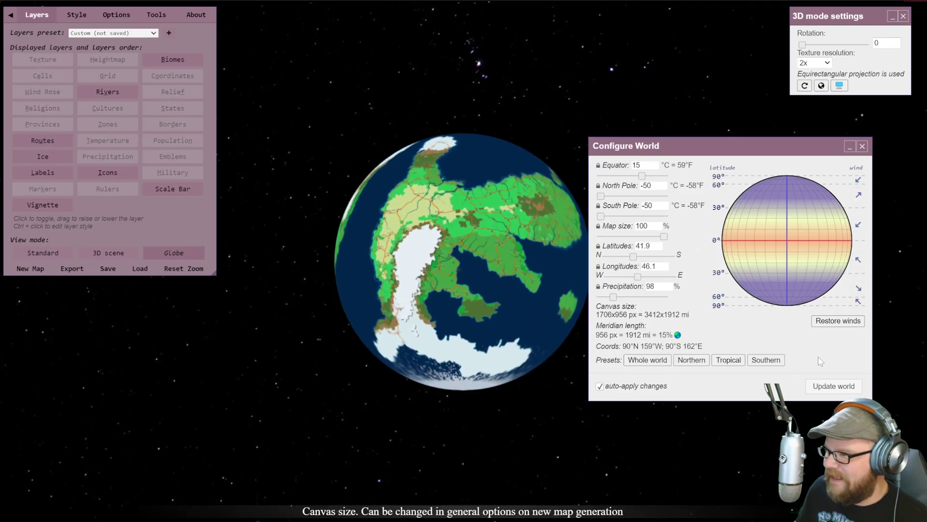
click(862, 148)
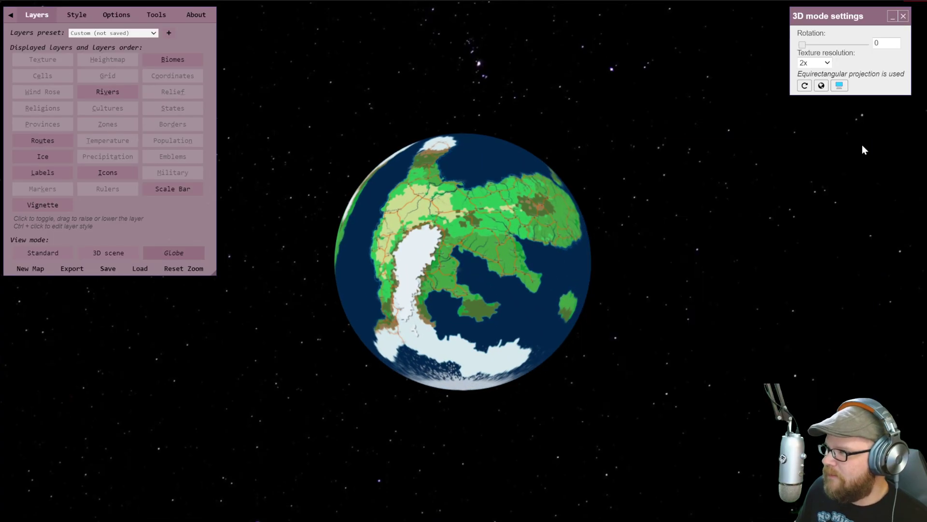
Return to the standard view and examine the biomes, rivers and routes across the main landmass and western island
click(53, 252)
scroll(502, 261, up, 8)
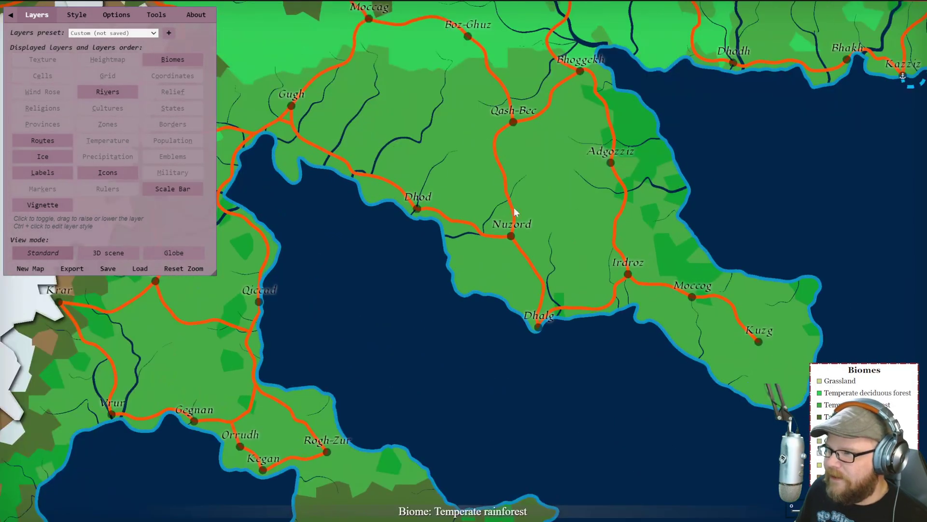
drag(567, 237, 495, 318)
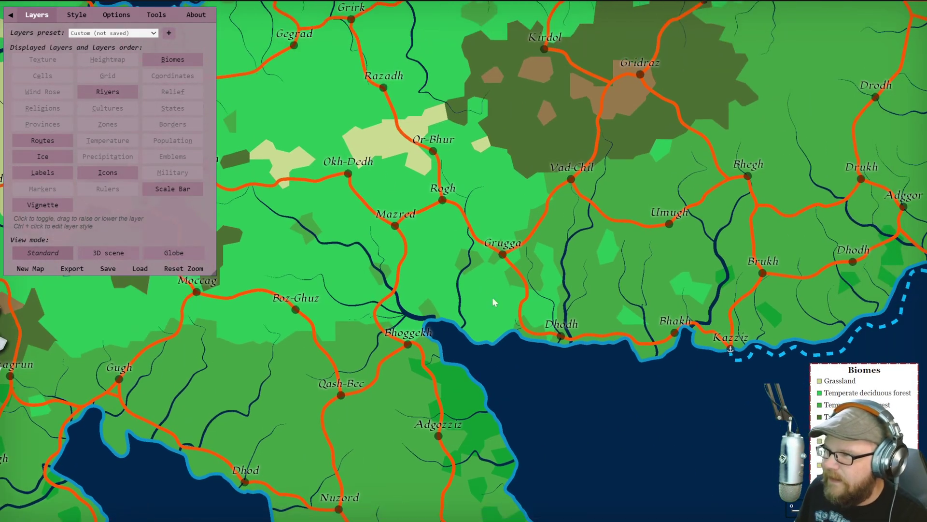
drag(416, 247, 464, 294)
scroll(417, 236, down, 6)
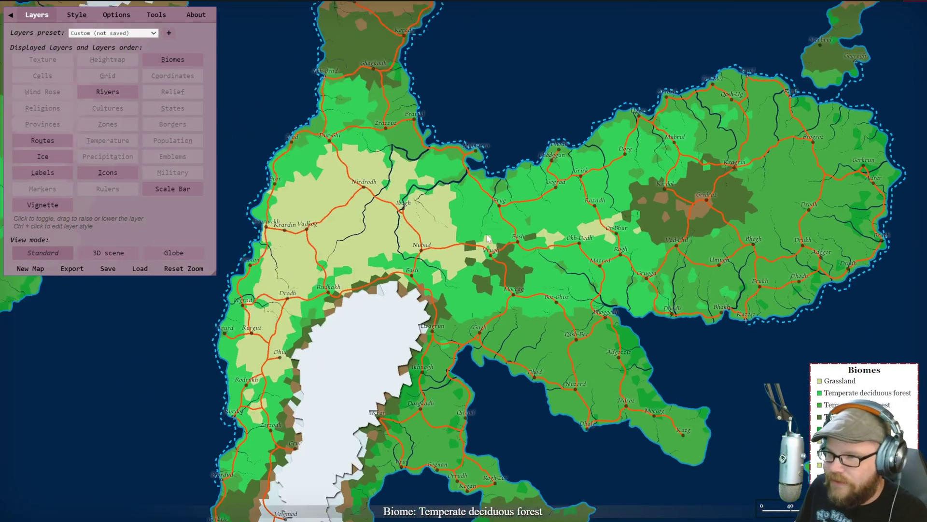
drag(488, 238, 521, 260)
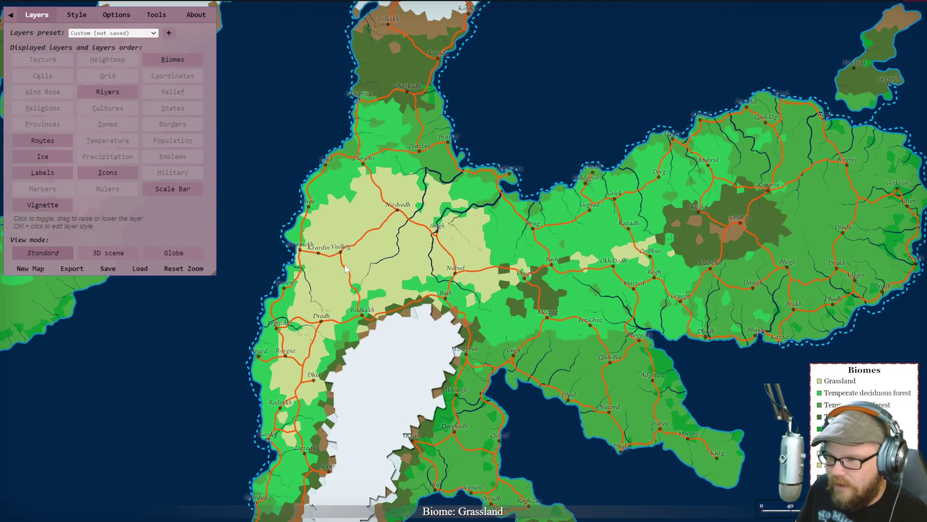
drag(354, 175, 420, 274)
drag(353, 251, 484, 176)
drag(347, 219, 462, 311)
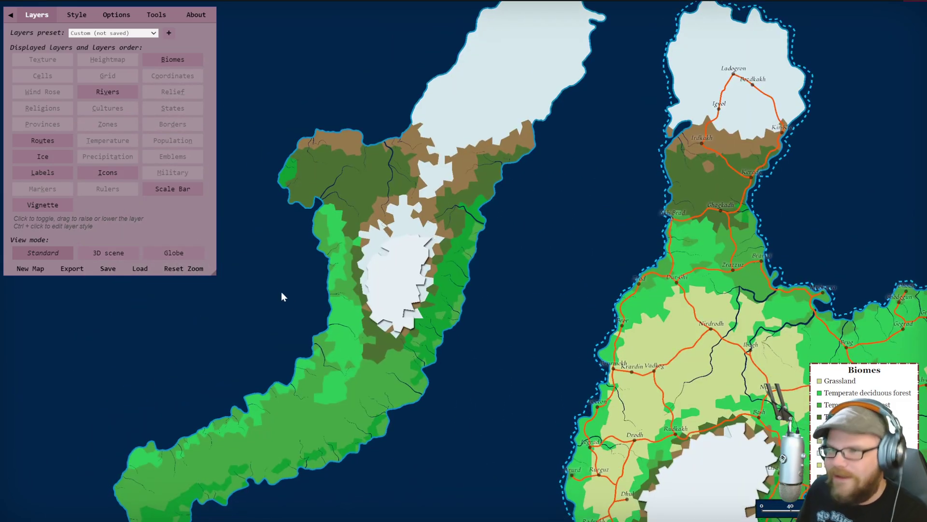
drag(281, 293, 360, 226)
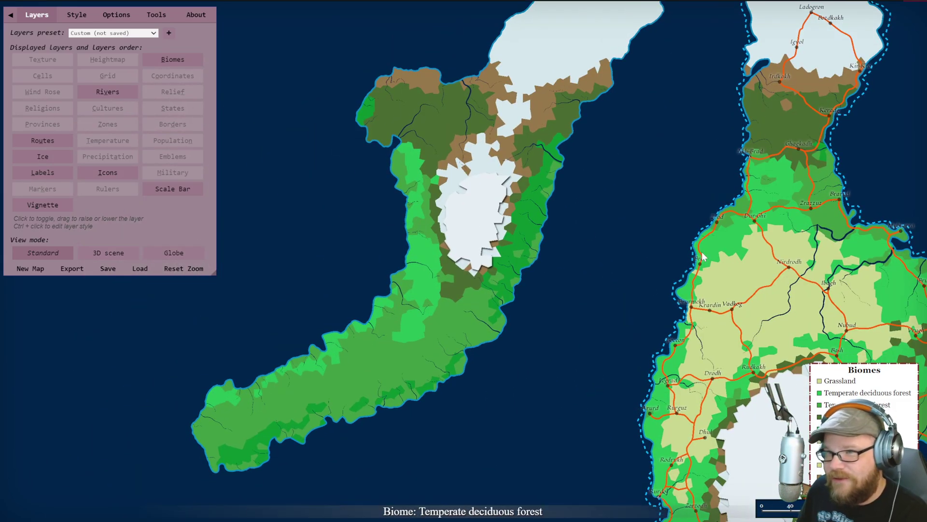
drag(712, 256, 559, 245)
Hide the Biomes layer and display the States layer across the main landmass
click(100, 18)
click(76, 14)
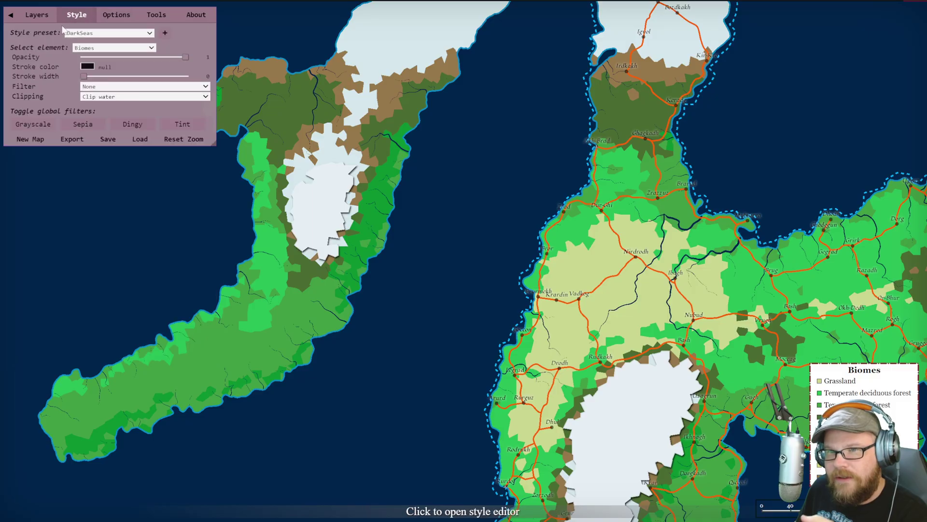
click(37, 14)
click(155, 64)
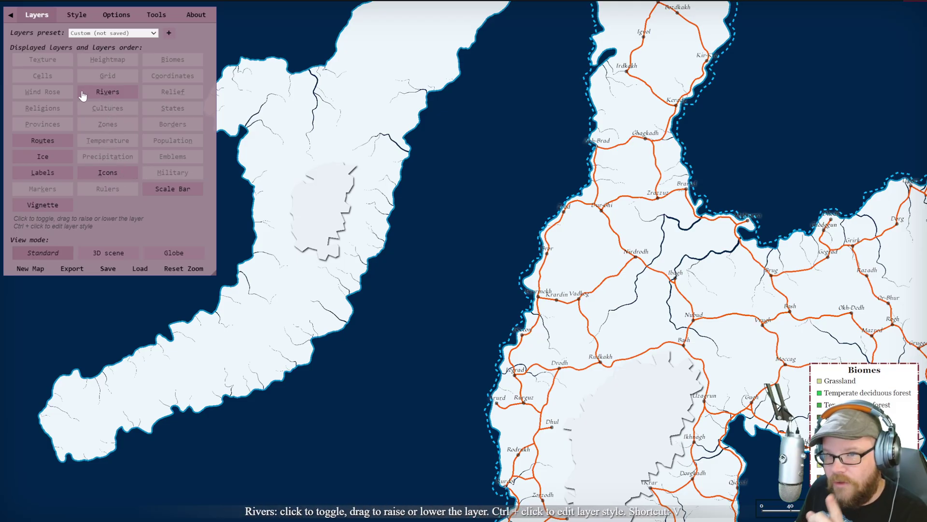
click(168, 109)
scroll(498, 262, down, 5)
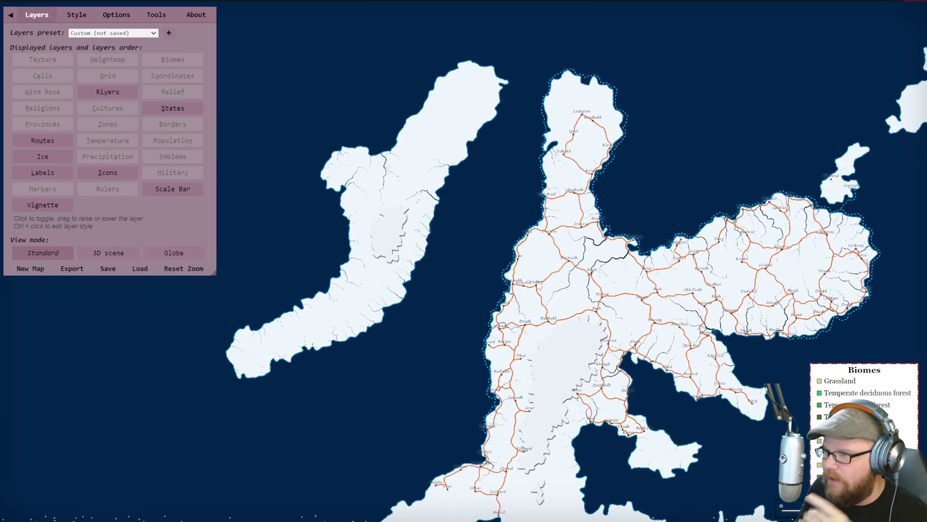
scroll(446, 227, up, 3)
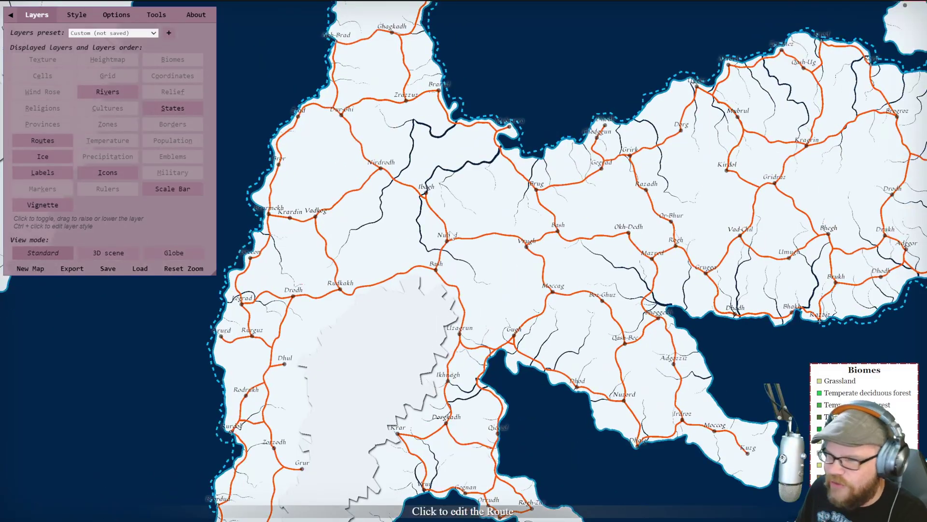
scroll(338, 191, down, 2)
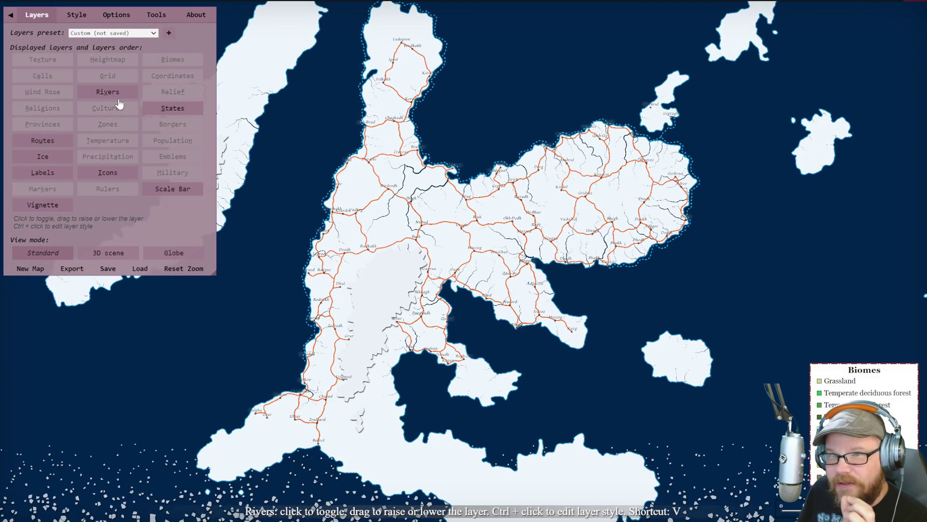
Open the Cultures Editor and bring the western island and main landmass into view together
click(116, 14)
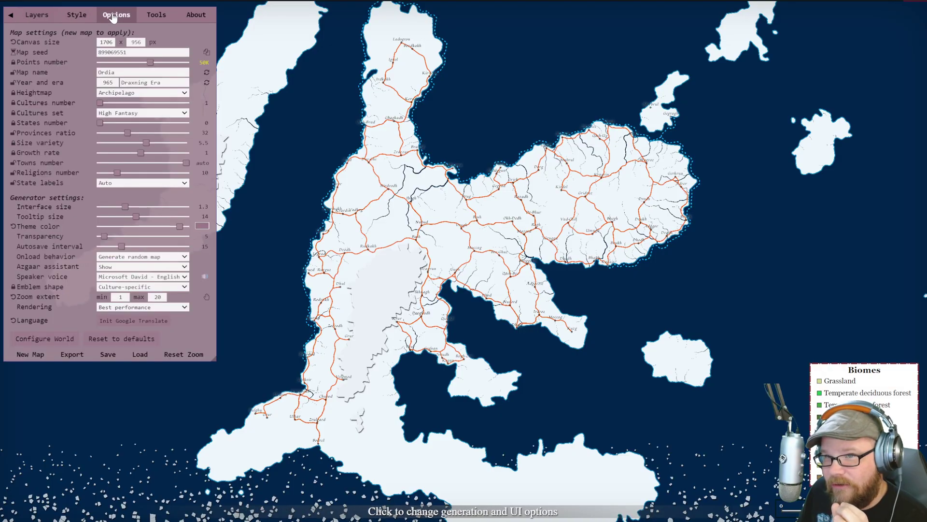
click(156, 15)
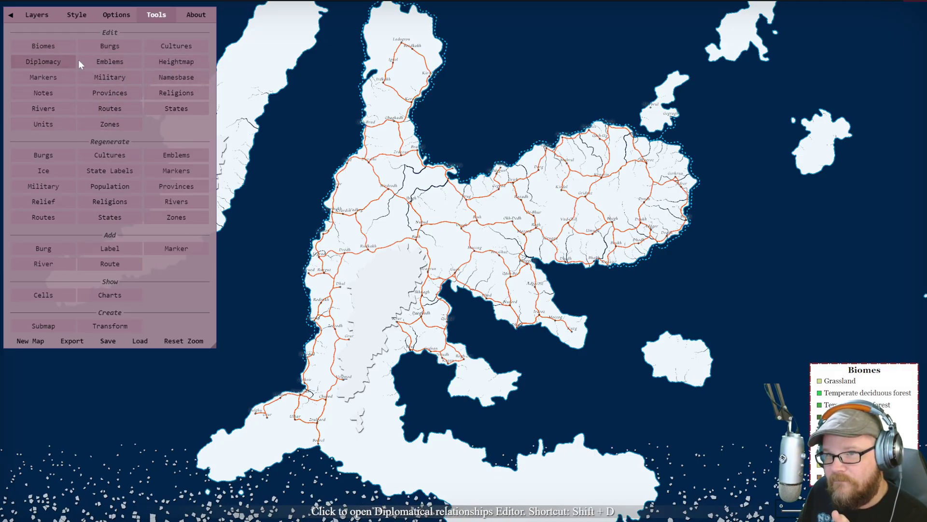
click(174, 47)
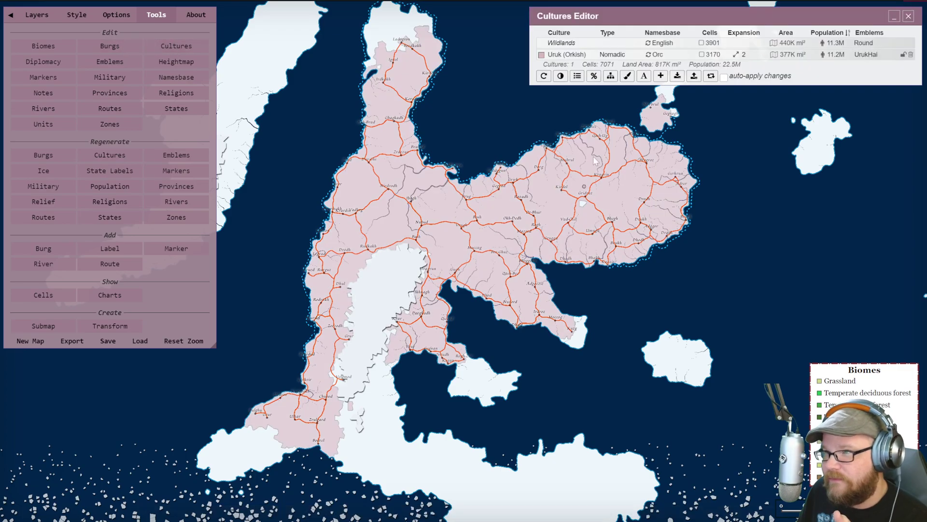
drag(453, 138, 491, 165)
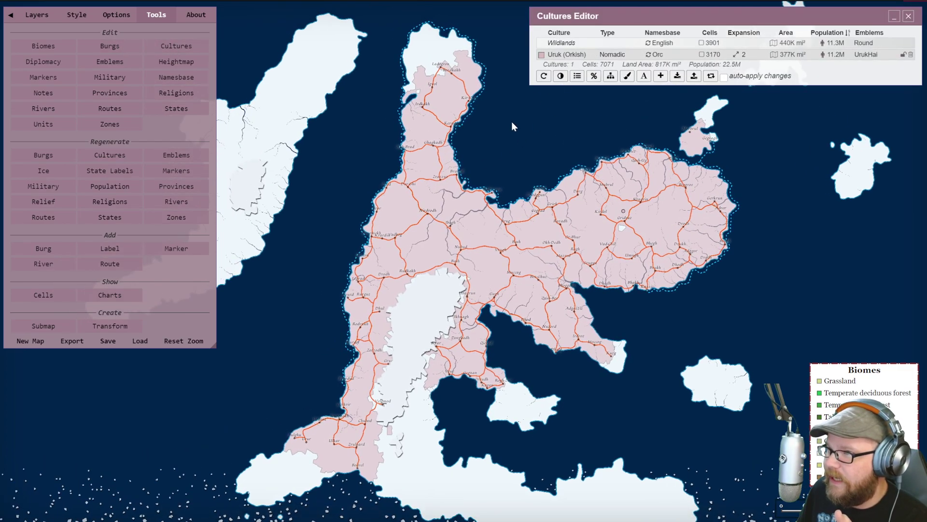
drag(511, 121, 546, 140)
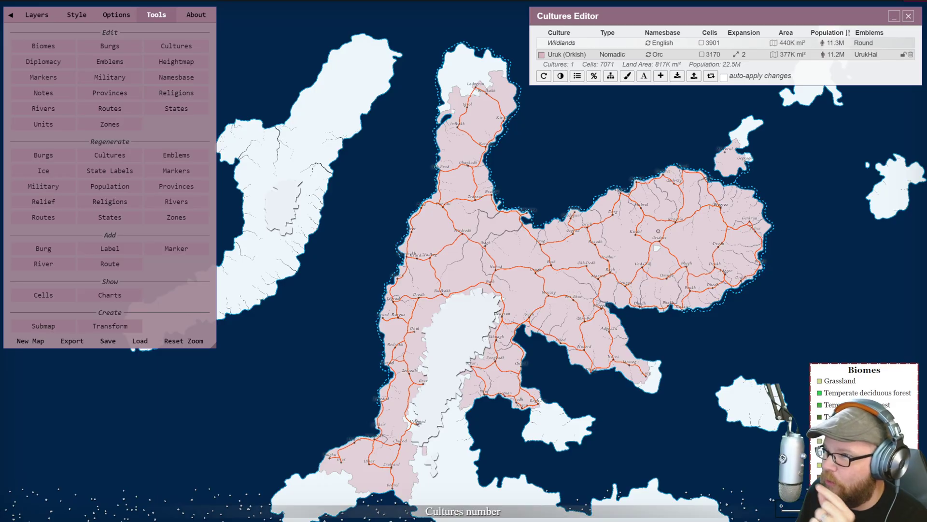
drag(355, 109, 401, 117)
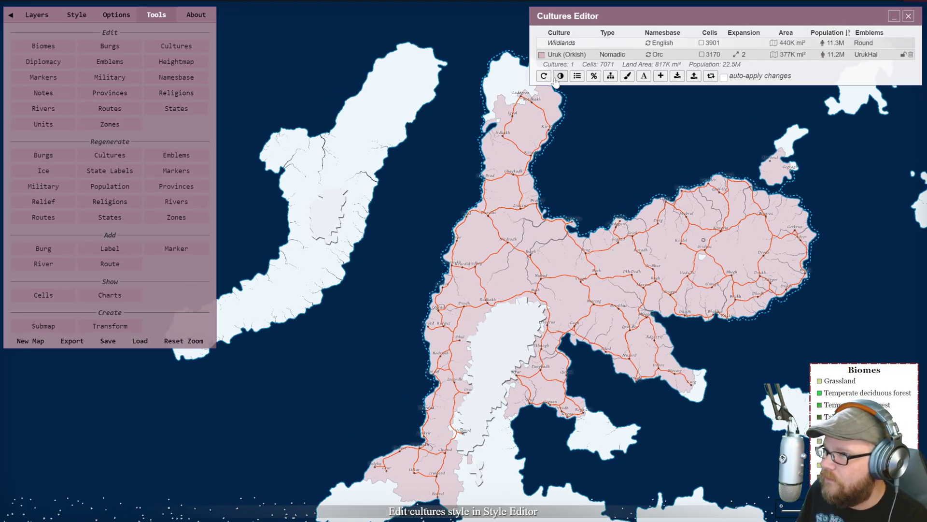
Try manually painting Wildlands over the mainland's northern peninsula and west coast, and Uruk (Orkish) over the western island's northern end
click(627, 77)
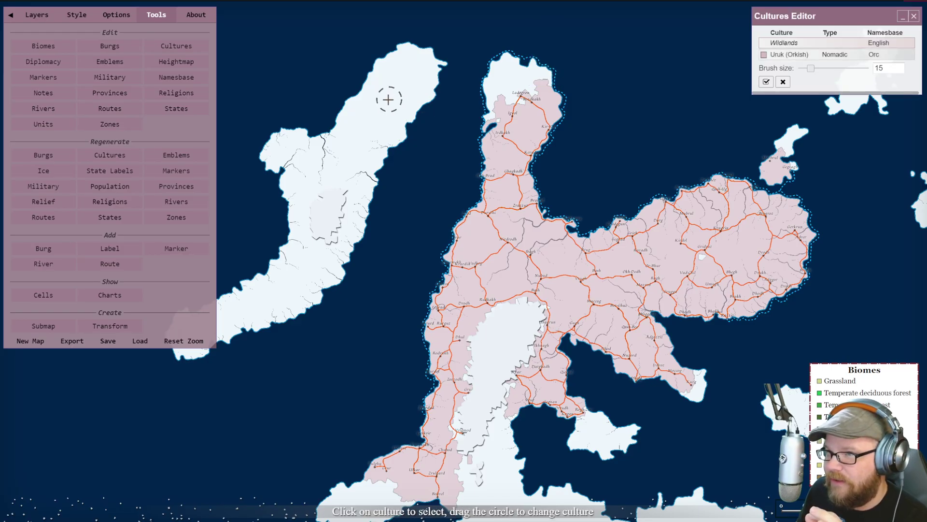
mouse_move(530, 90)
mouse_down()
mouse_move(496, 117)
mouse_move(548, 108)
mouse_move(468, 127)
mouse_move(550, 116)
mouse_move(476, 162)
mouse_move(468, 197)
mouse_move(560, 101)
mouse_up()
drag(488, 199, 478, 208)
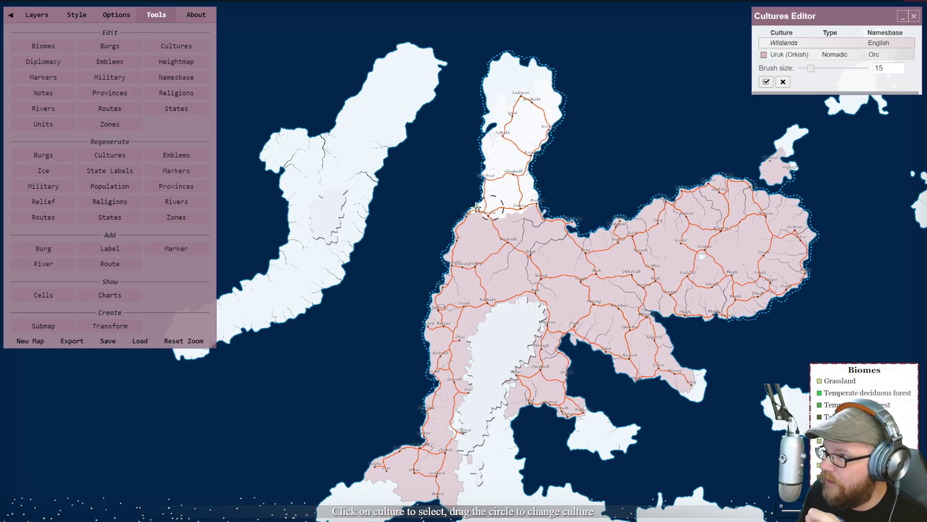
click(846, 57)
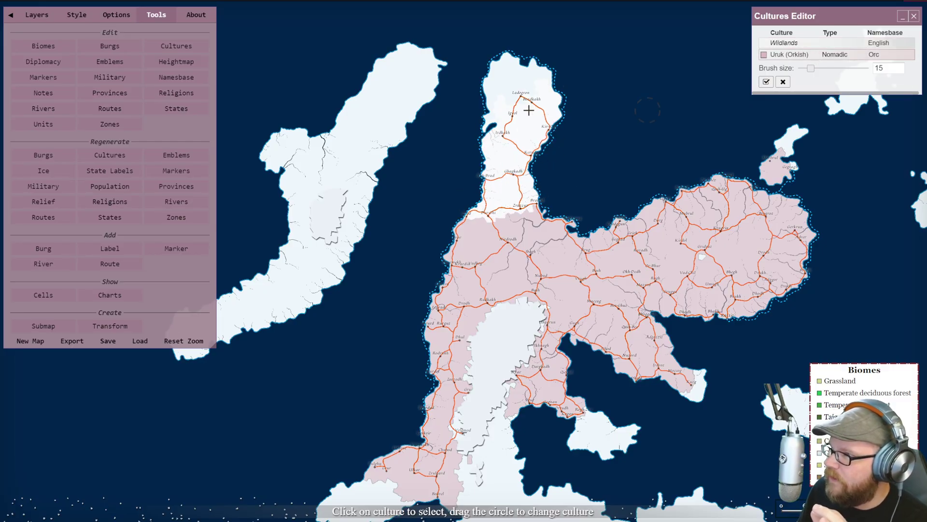
mouse_move(406, 79)
mouse_down()
mouse_move(386, 113)
mouse_move(395, 119)
mouse_move(428, 53)
mouse_move(418, 104)
mouse_move(371, 103)
mouse_move(377, 85)
mouse_move(374, 130)
mouse_up()
click(821, 43)
mouse_move(497, 196)
mouse_down()
mouse_move(448, 258)
mouse_move(548, 232)
mouse_up()
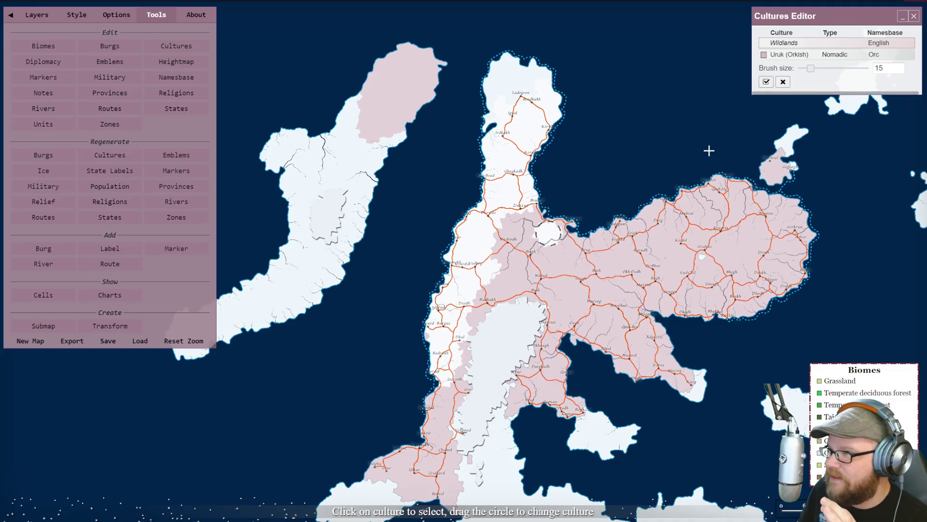
Set the culture brush size to 33, paint Wildlands over the rest of the mainland, and discard the manual culture assignment
drag(829, 69, 822, 69)
mouse_move(502, 227)
mouse_down()
mouse_move(754, 176)
mouse_move(805, 234)
mouse_move(637, 256)
mouse_move(803, 187)
mouse_move(690, 299)
mouse_move(736, 313)
mouse_move(578, 339)
mouse_move(681, 360)
mouse_move(674, 288)
mouse_move(580, 378)
mouse_move(508, 272)
mouse_move(464, 344)
mouse_move(487, 372)
mouse_move(575, 387)
mouse_up()
mouse_move(486, 427)
mouse_down()
mouse_move(400, 463)
mouse_move(476, 512)
mouse_up()
scroll(655, 242, down, 2)
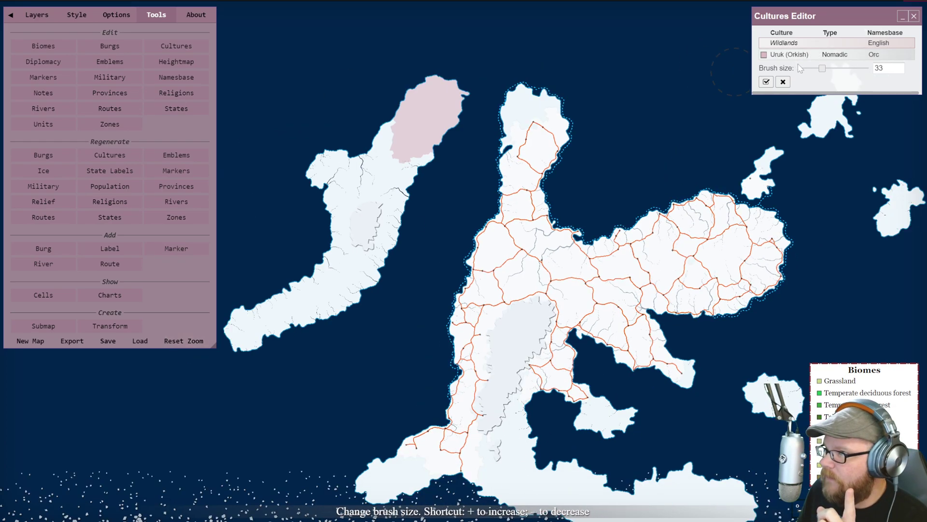
click(783, 83)
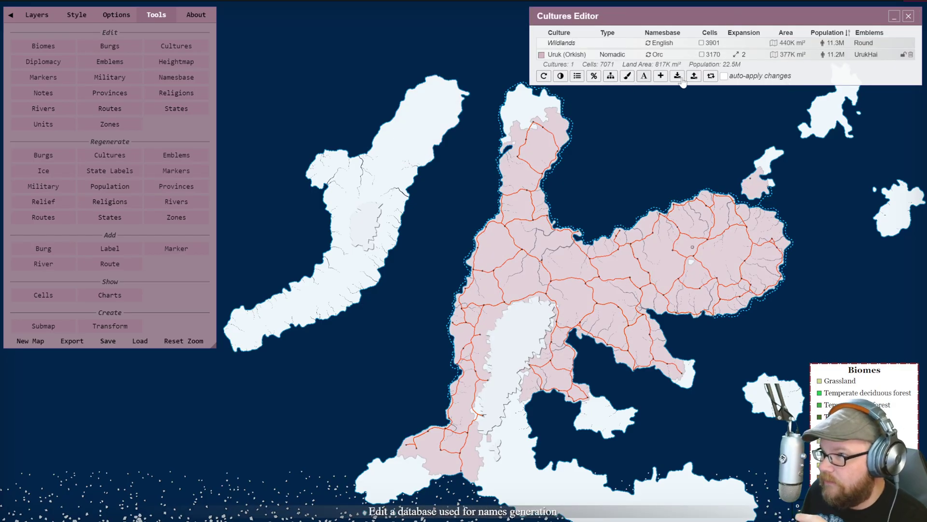
Add new cultures on the western island's northern end, the central mainland, the southwestern peninsula and the mainland's eastern lobe
click(667, 77)
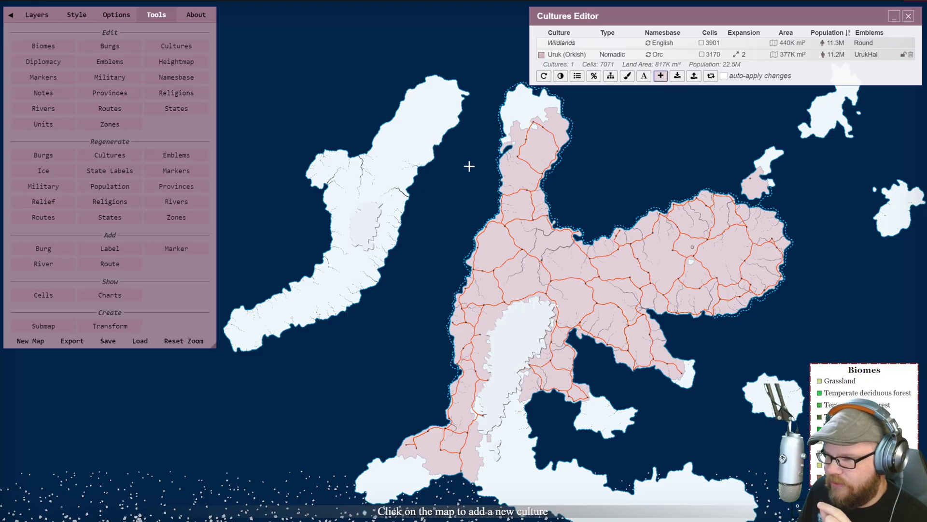
click(412, 139)
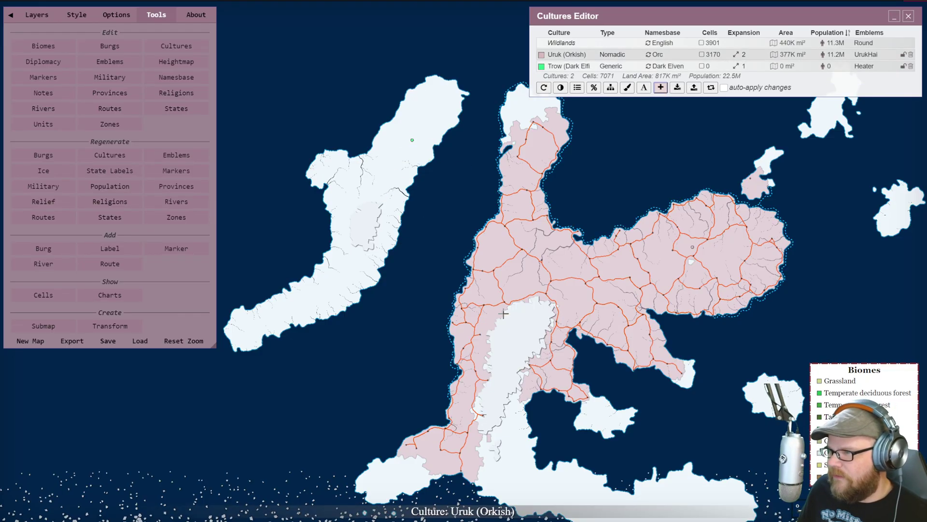
click(567, 278)
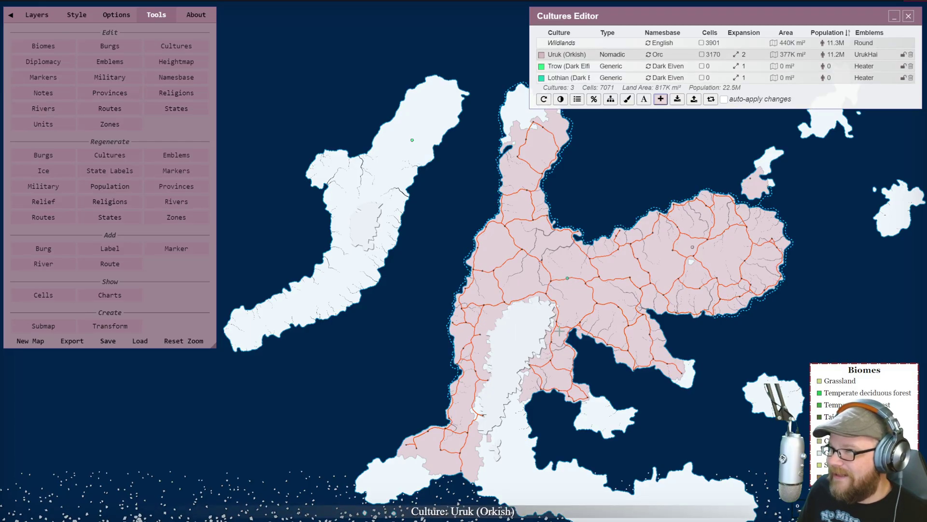
click(436, 443)
click(748, 246)
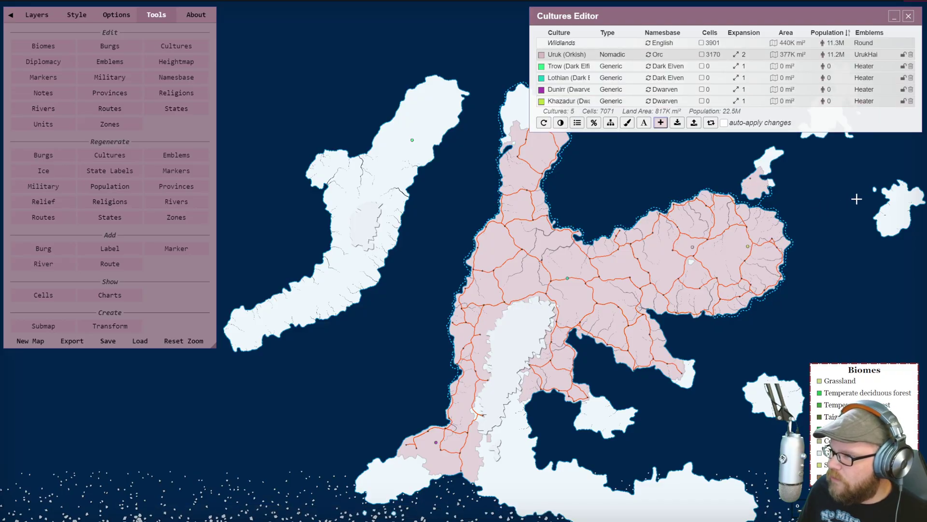
Add six more cultures on the far-eastern island, the western island's southern arm, two southern land areas, the small northeastern island and the southeastern peninsula
click(889, 216)
click(305, 299)
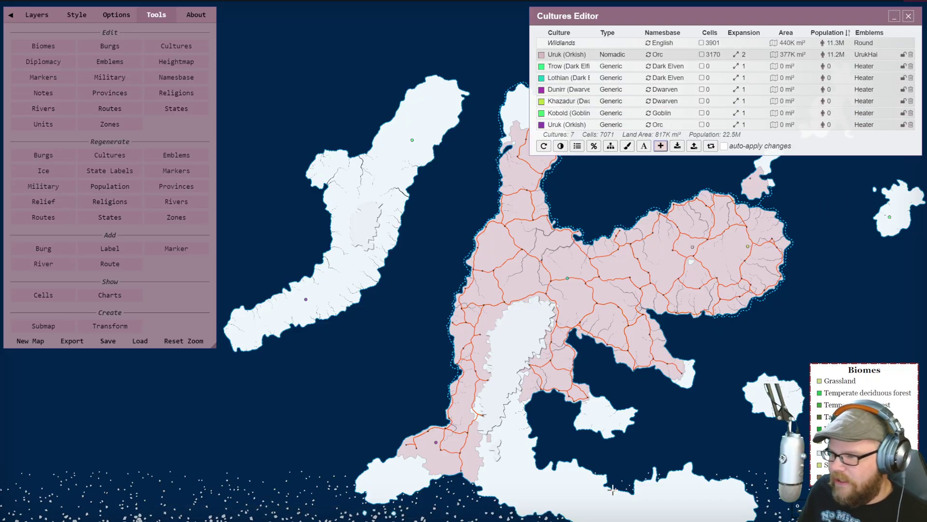
click(690, 488)
click(754, 184)
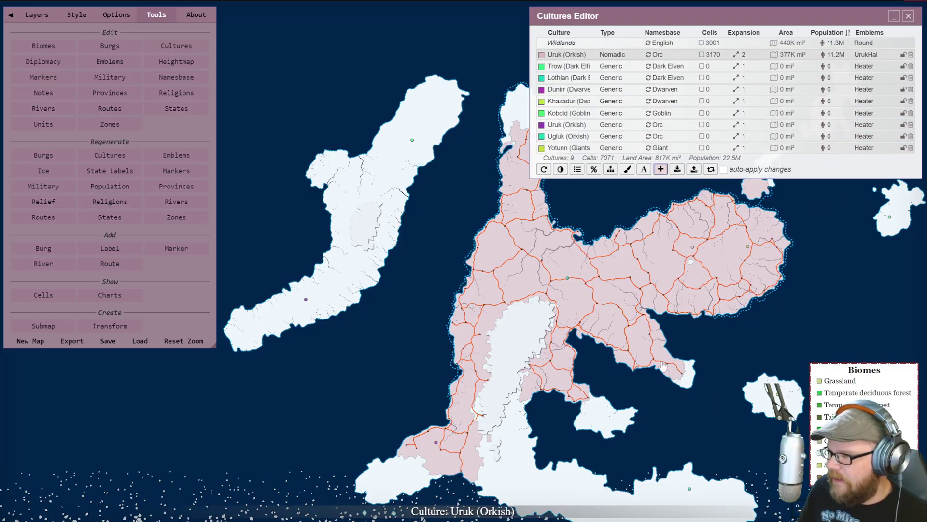
click(663, 361)
click(552, 494)
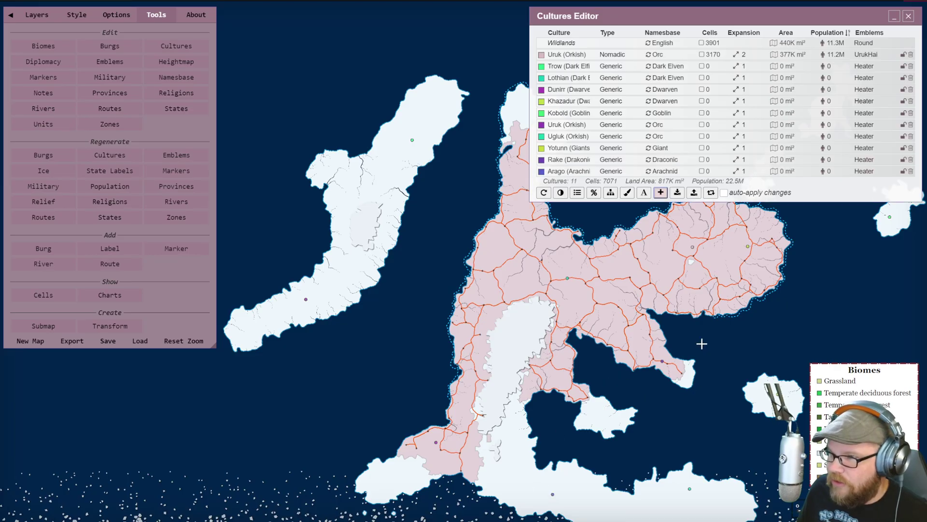
Enable auto-apply changes, recalculate the culture territories and examine their spread over the map
click(548, 196)
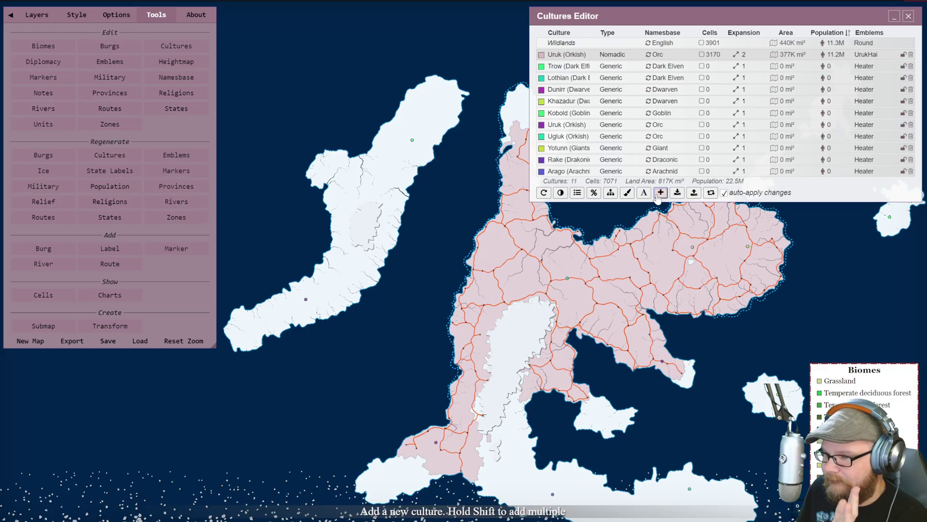
click(711, 193)
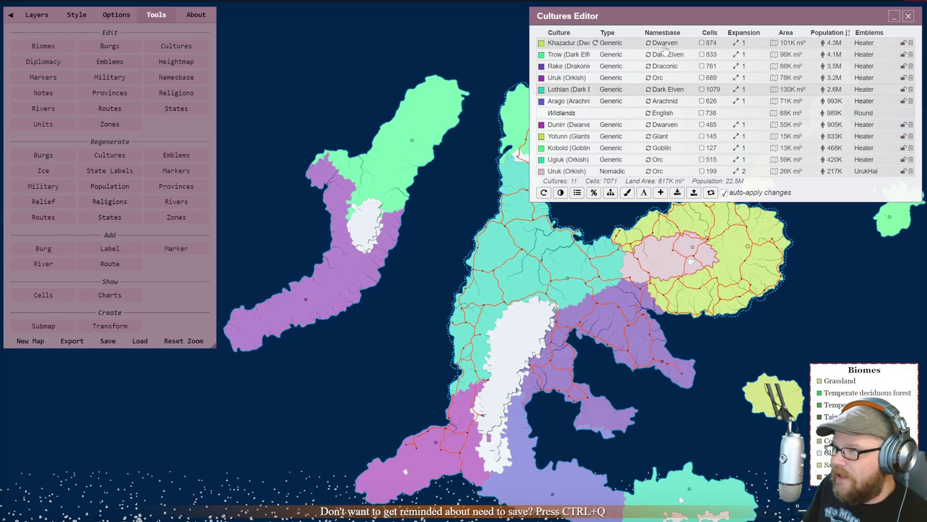
scroll(712, 297, down, 2)
drag(712, 296, 650, 286)
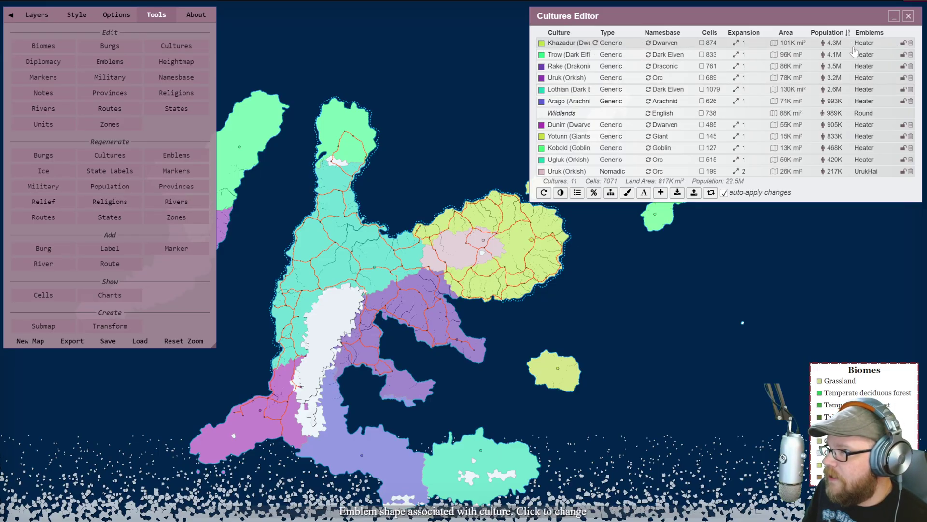
drag(658, 263, 670, 284)
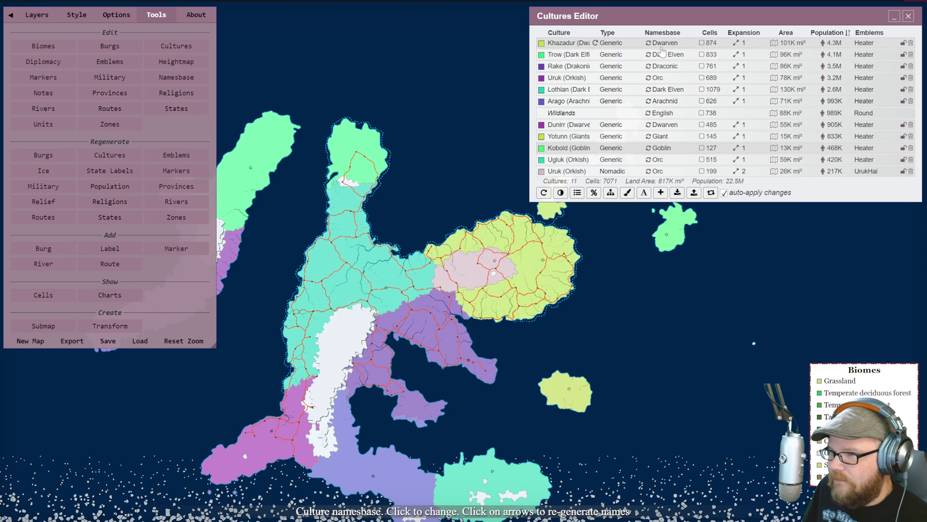
Rename the burg Mubrul, north of the nomadic Uruk (Orkish) territory, to Khiz and close its editor
scroll(481, 270, up, 14)
scroll(481, 271, down, 1)
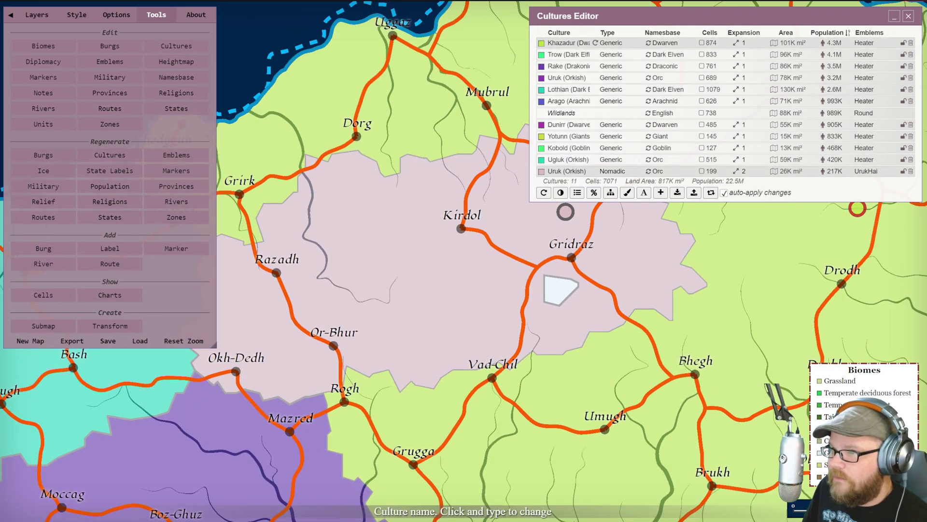
click(487, 105)
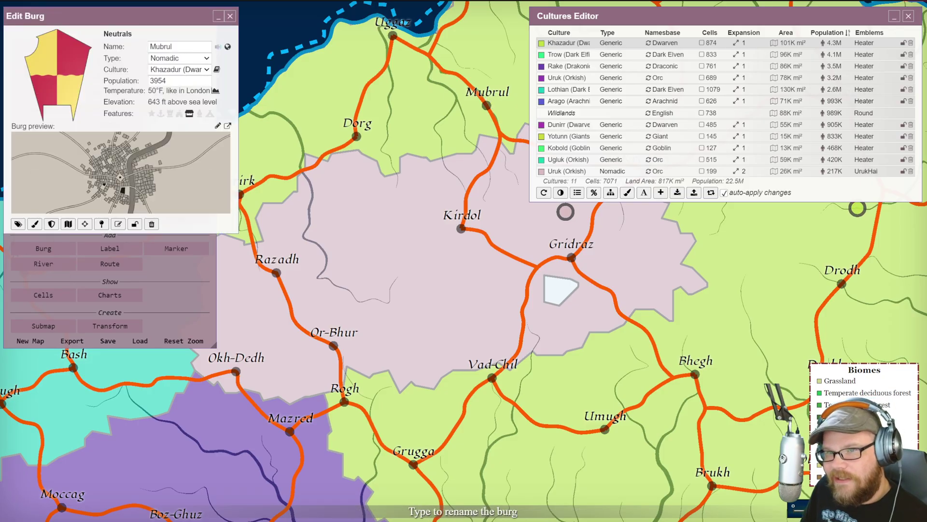
click(230, 18)
drag(483, 24, 483, 86)
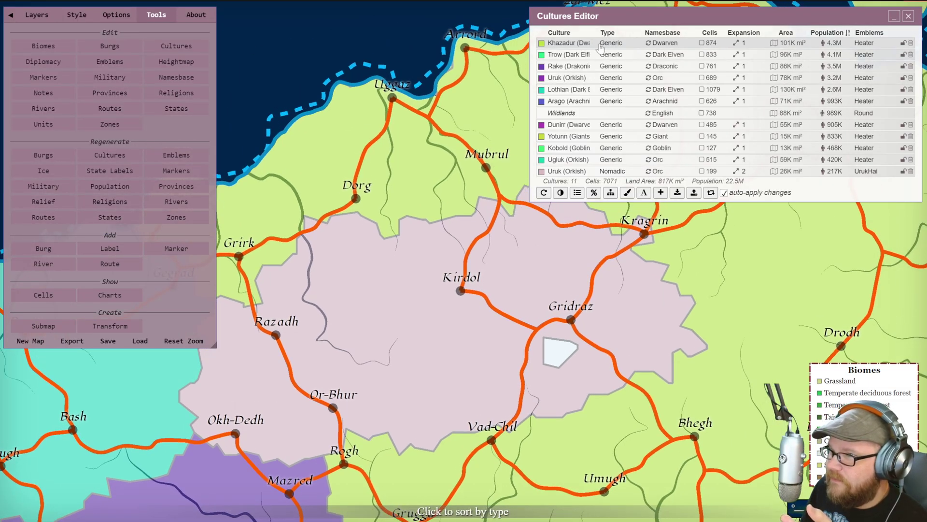
click(486, 168)
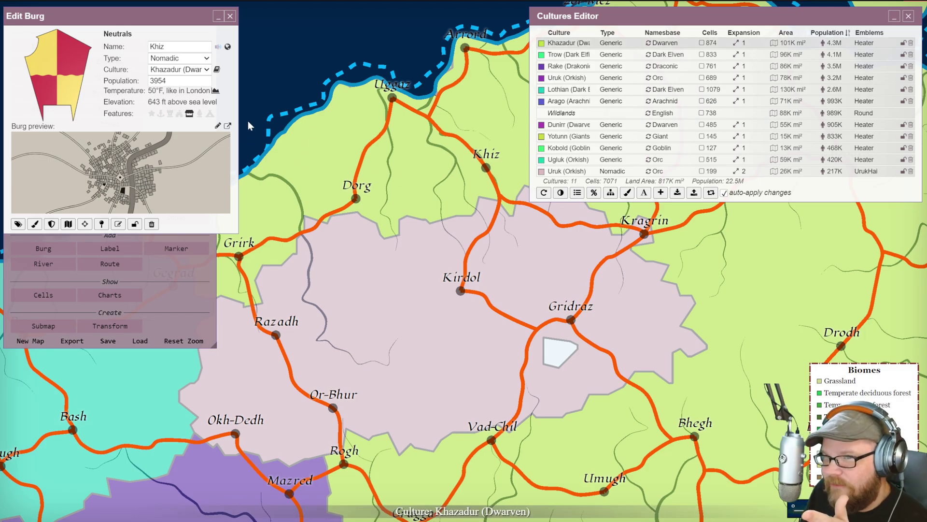
click(230, 16)
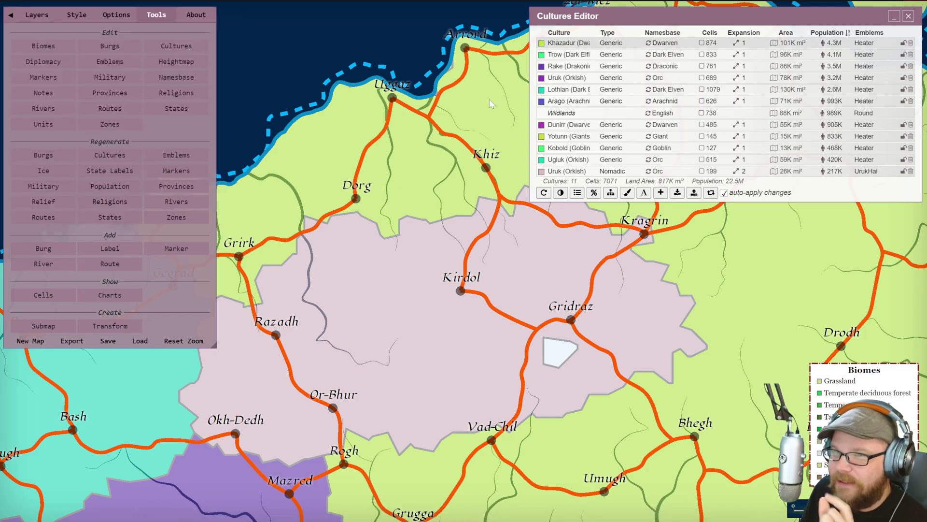
Close the Cultures Editor and return to an overview of all the culture territories
click(908, 17)
scroll(586, 312, down, 10)
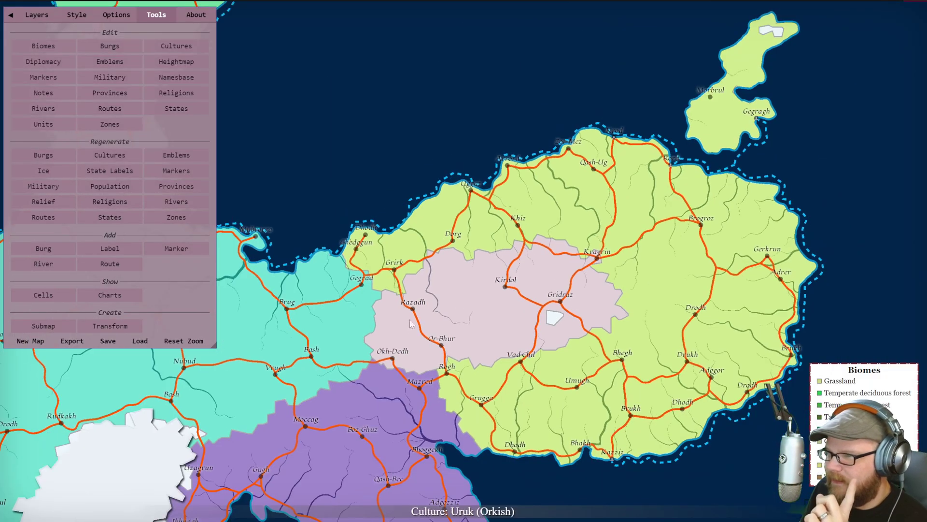
scroll(554, 214, down, 5)
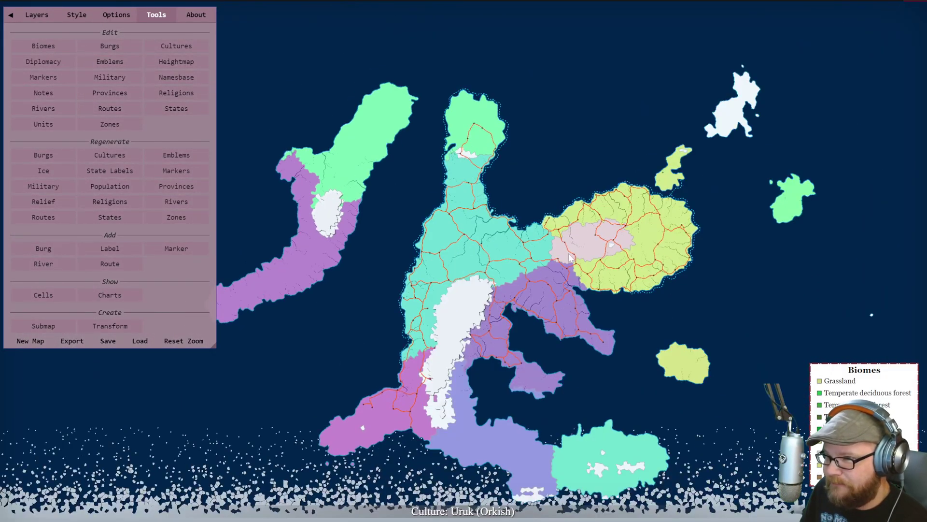
Turn on the States layer and check the map with the Cultures layer hidden, leaving Cultures shown
click(77, 15)
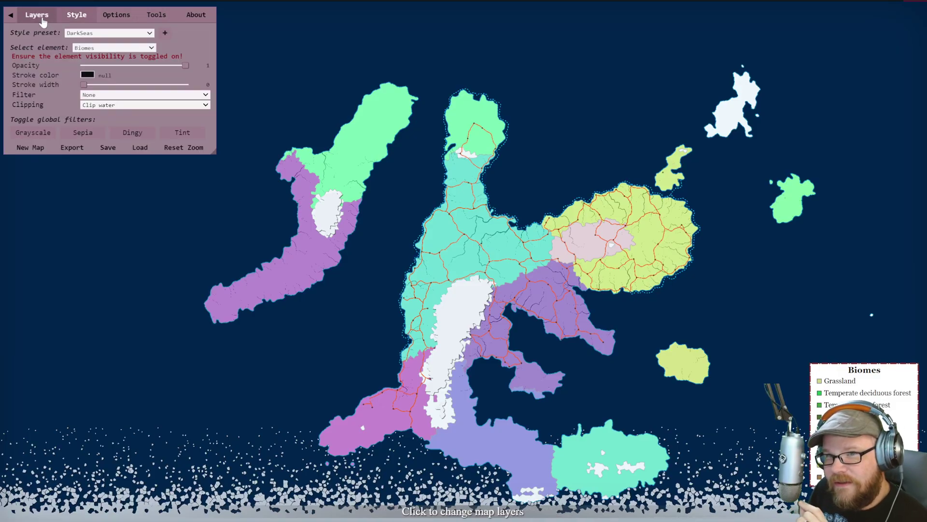
click(37, 15)
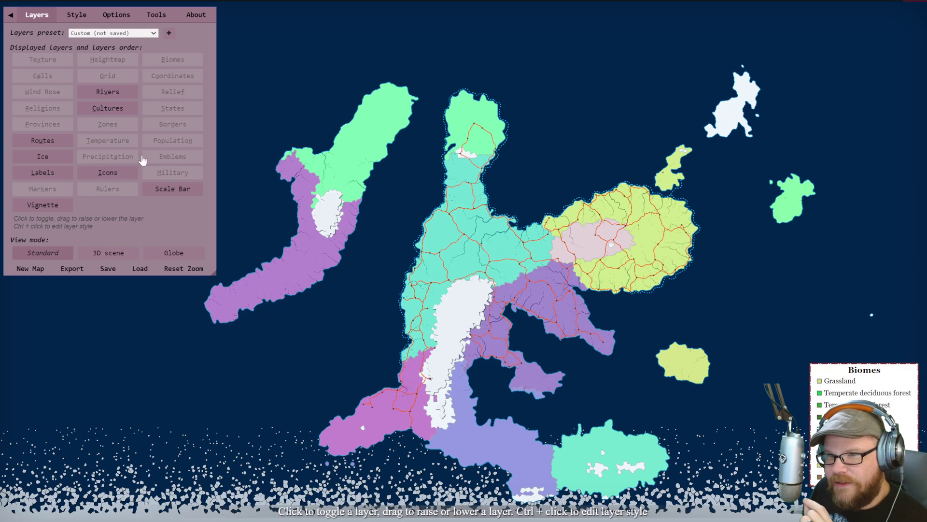
click(164, 111)
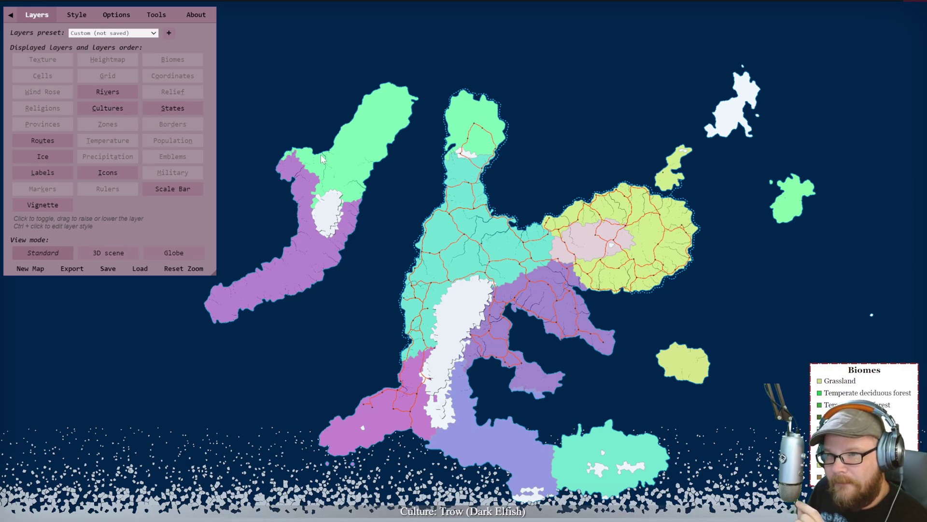
click(122, 113)
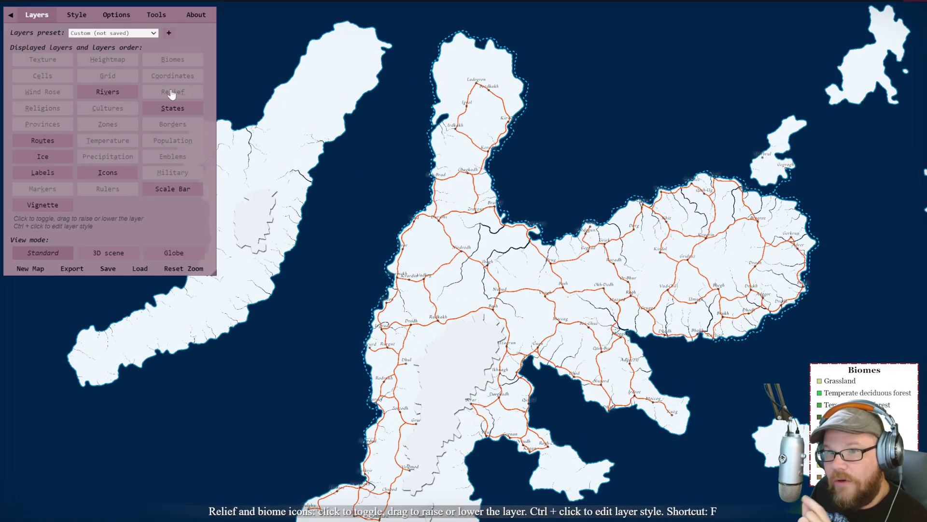
click(104, 113)
click(178, 112)
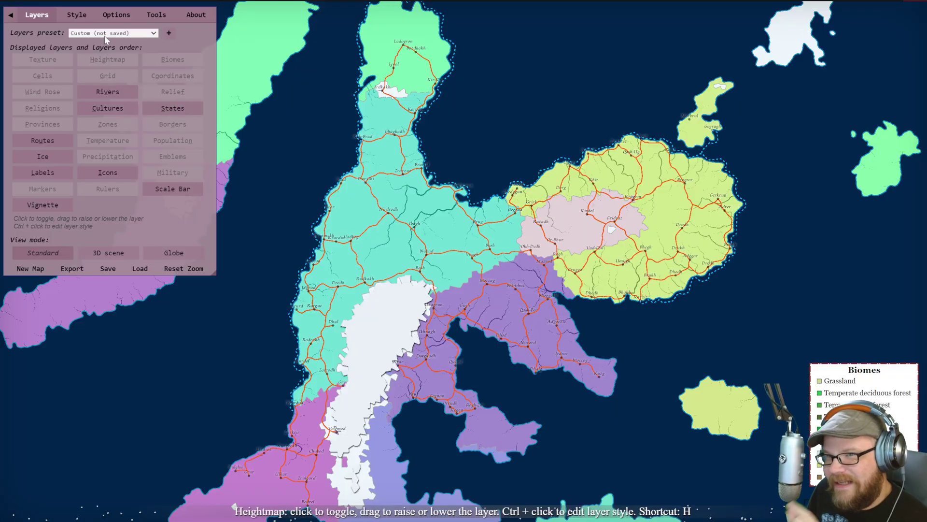
Regenerate the states and review their new territories over the map
click(101, 21)
click(156, 15)
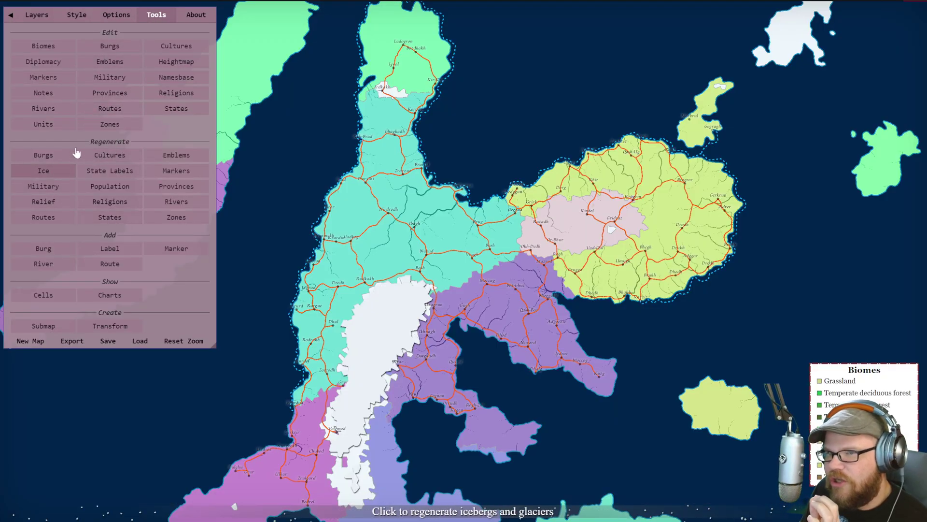
click(105, 16)
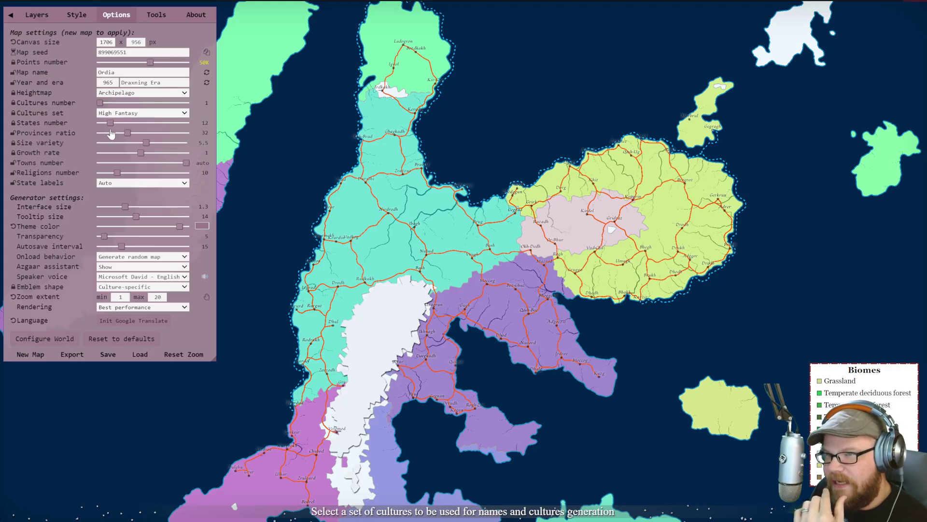
click(77, 16)
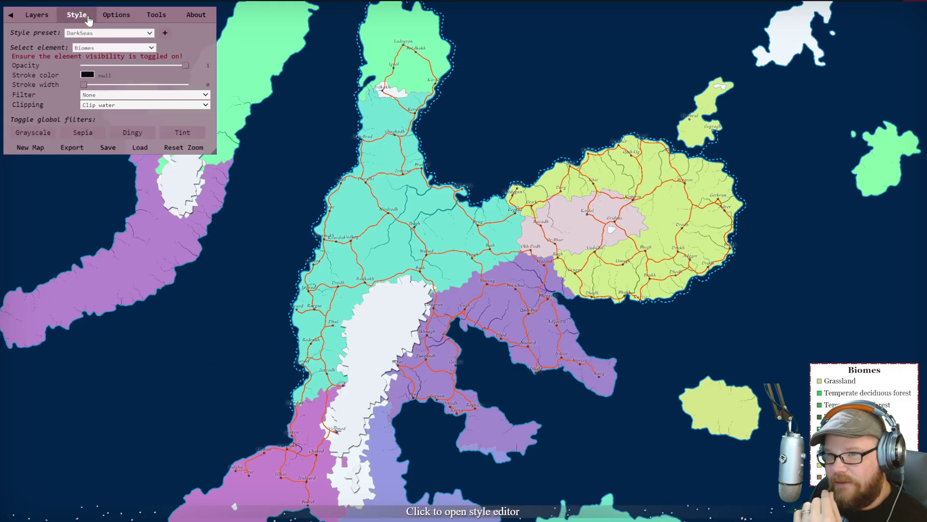
click(148, 20)
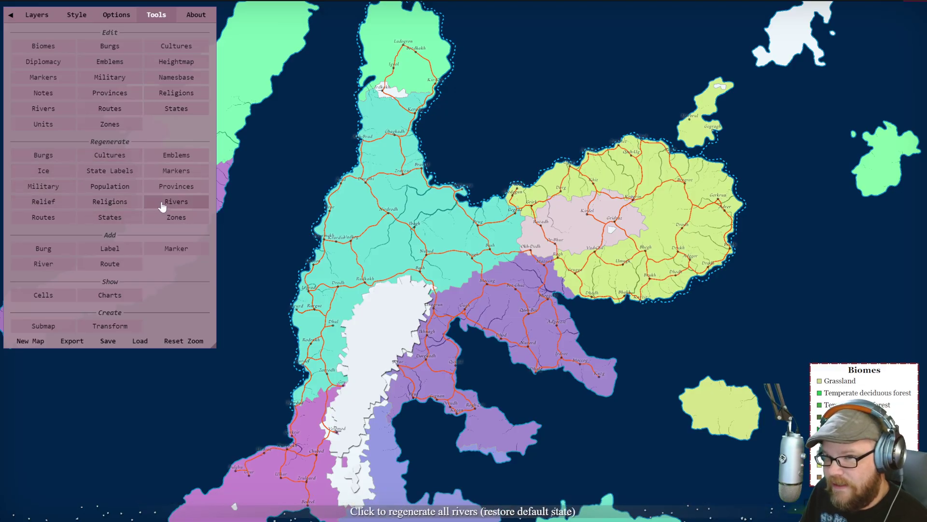
click(122, 219)
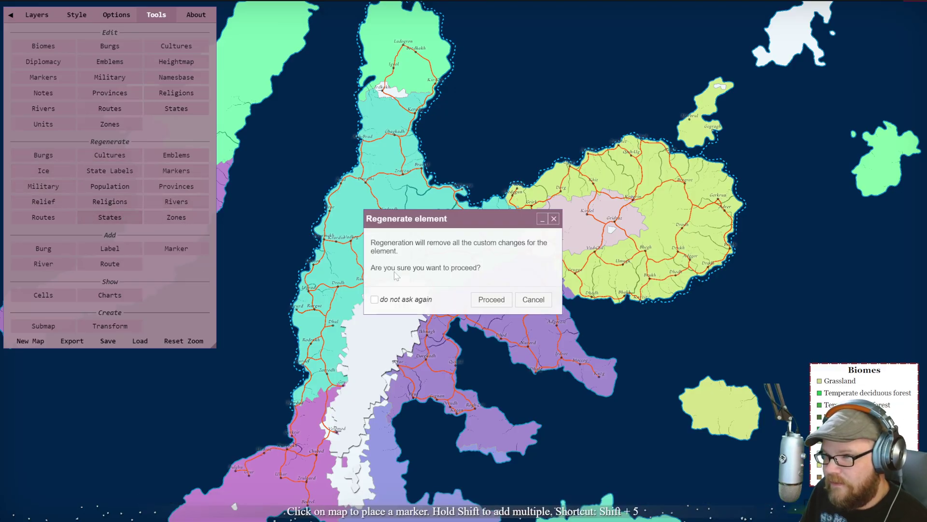
click(500, 303)
scroll(653, 182, down, 1)
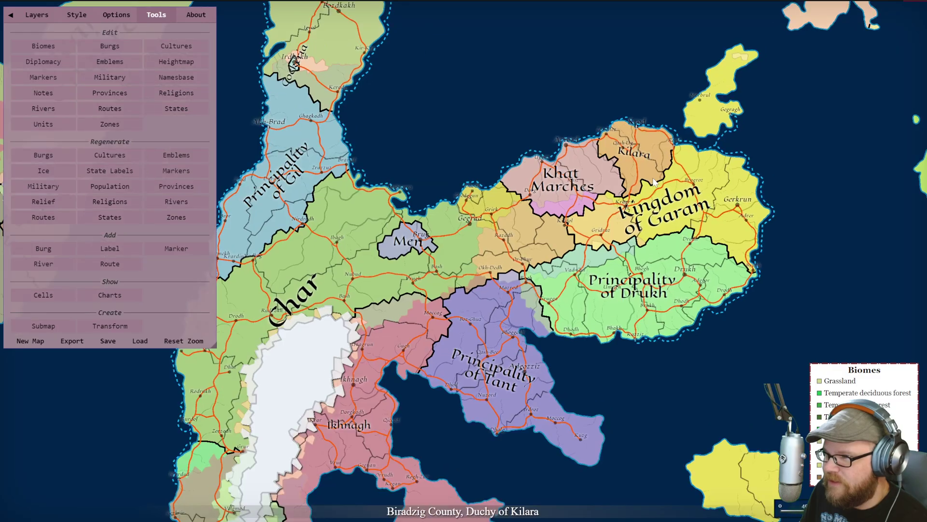
scroll(607, 218, down, 2)
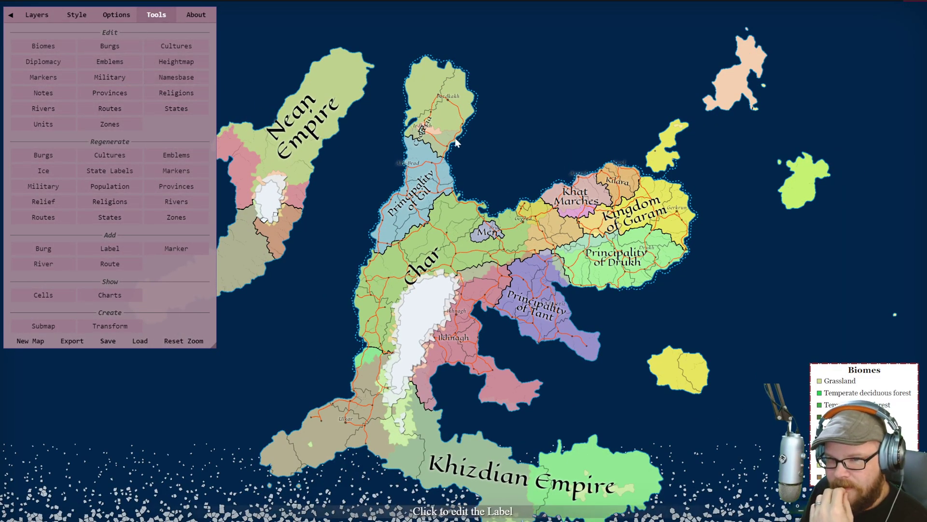
Inspect the details of the burgs Ghedggun and Khiz, closing each burg's editor without changes
scroll(546, 208, up, 4)
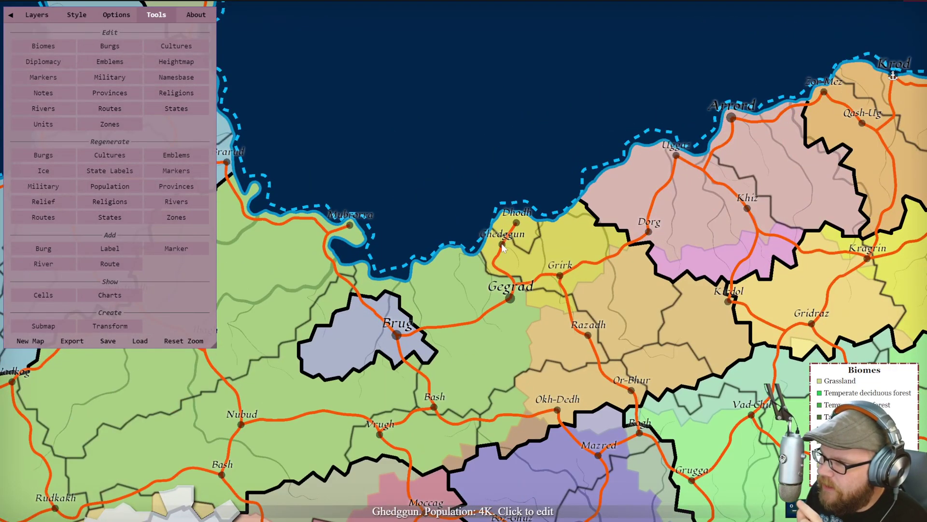
click(502, 248)
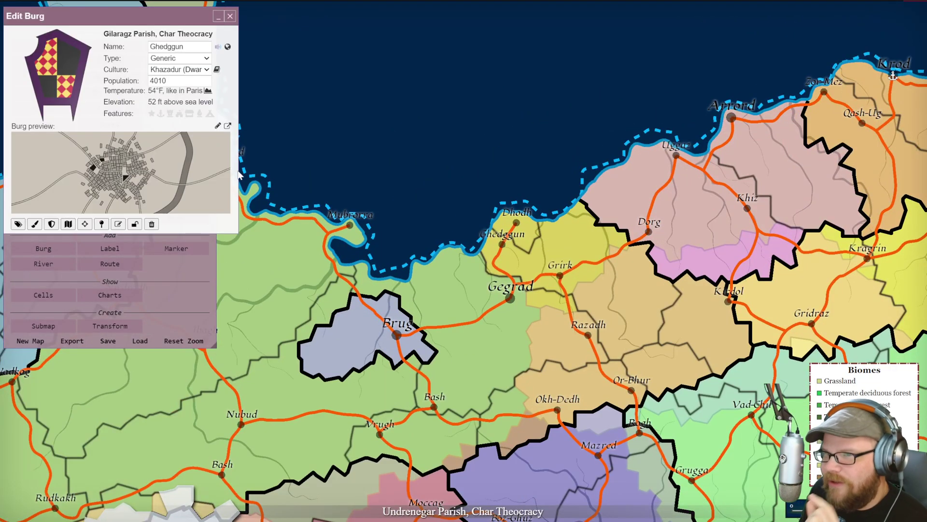
click(230, 19)
drag(529, 131, 435, 98)
drag(563, 156, 426, 178)
click(479, 167)
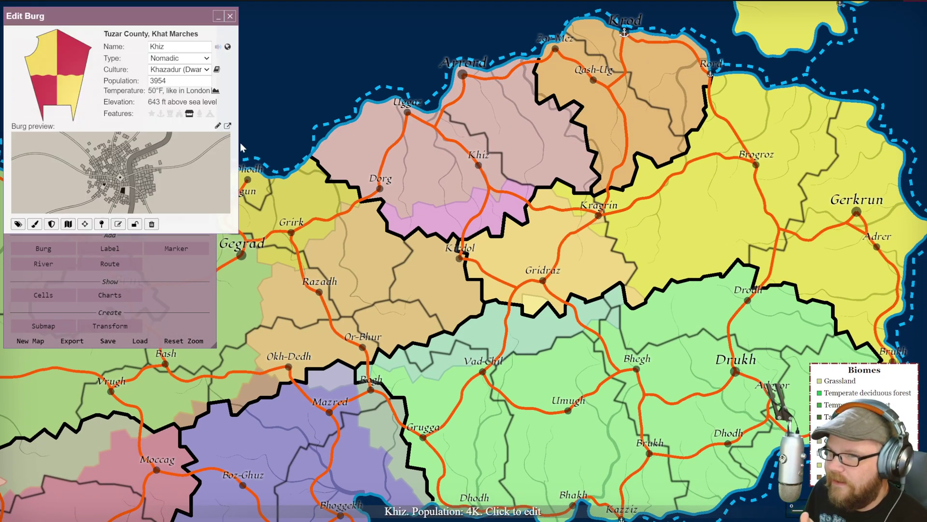
click(230, 18)
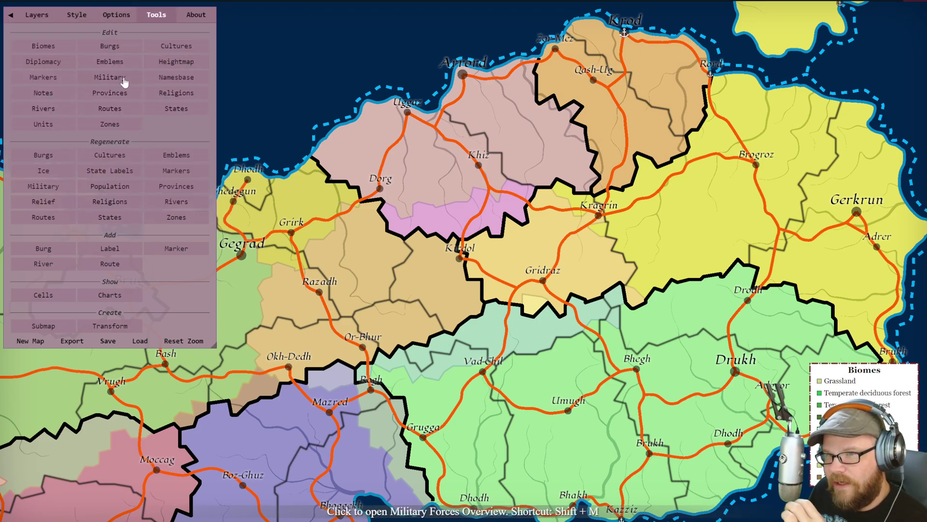
Open the Cultures Editor, turn on the Cells layer and examine the cells around the nomadic Uruk (Orkish) territory
click(177, 46)
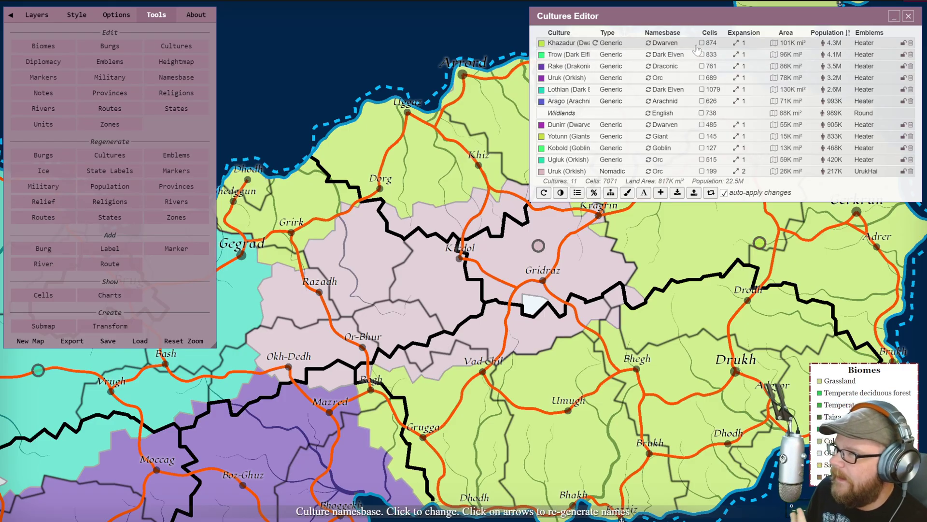
click(39, 14)
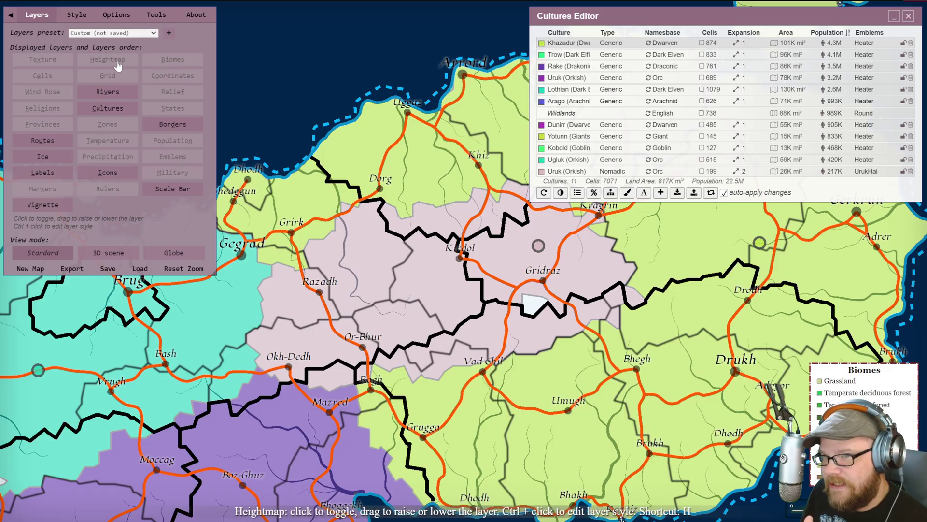
click(49, 79)
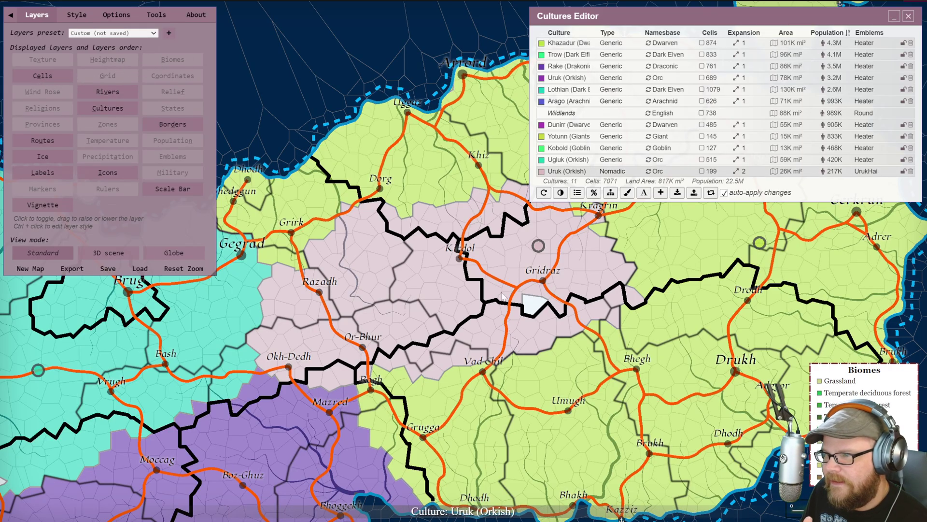
scroll(392, 175, up, 5)
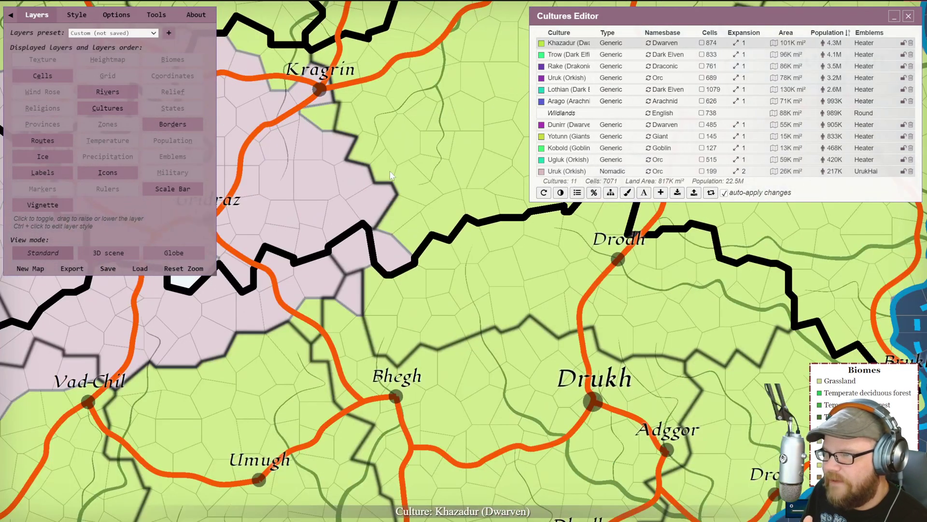
drag(222, 138, 525, 327)
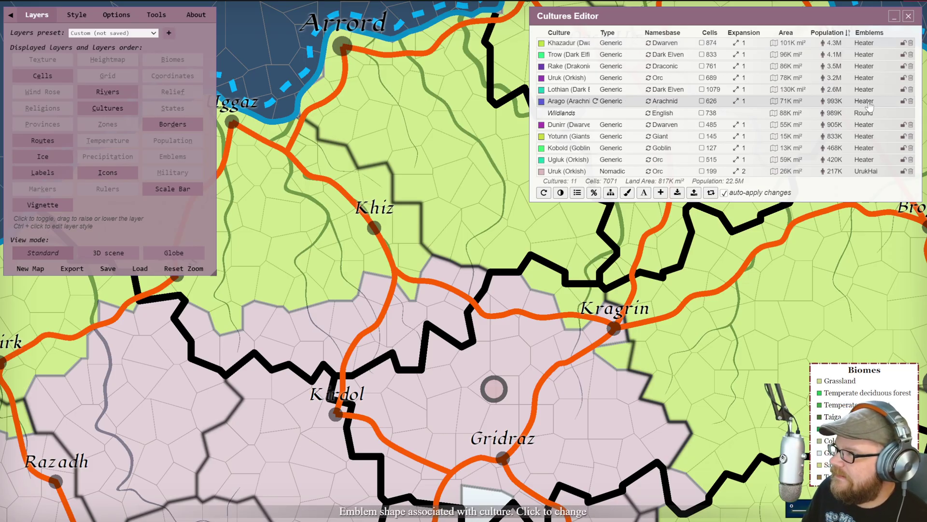
Rename the Arago (Arachnid) culture to Spiders! (Arachnid)
click(743, 101)
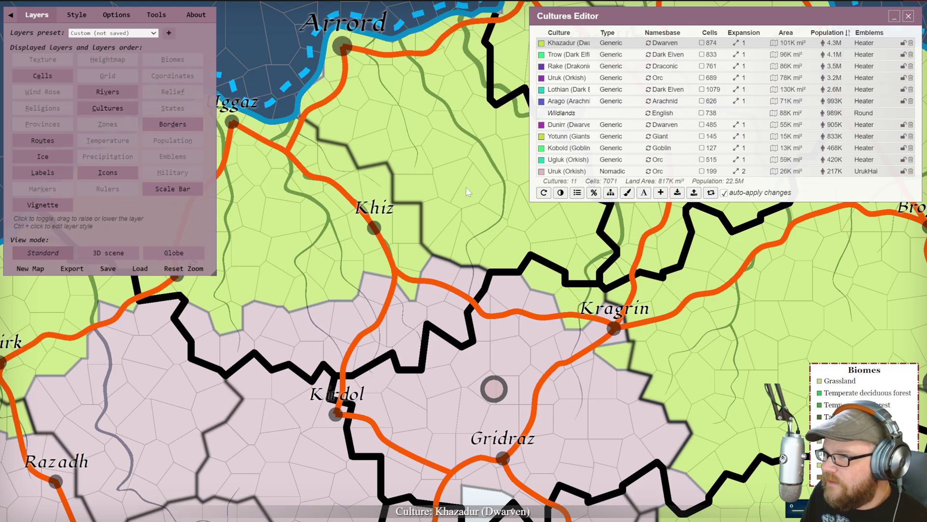
scroll(497, 250, down, 5)
scroll(498, 250, down, 6)
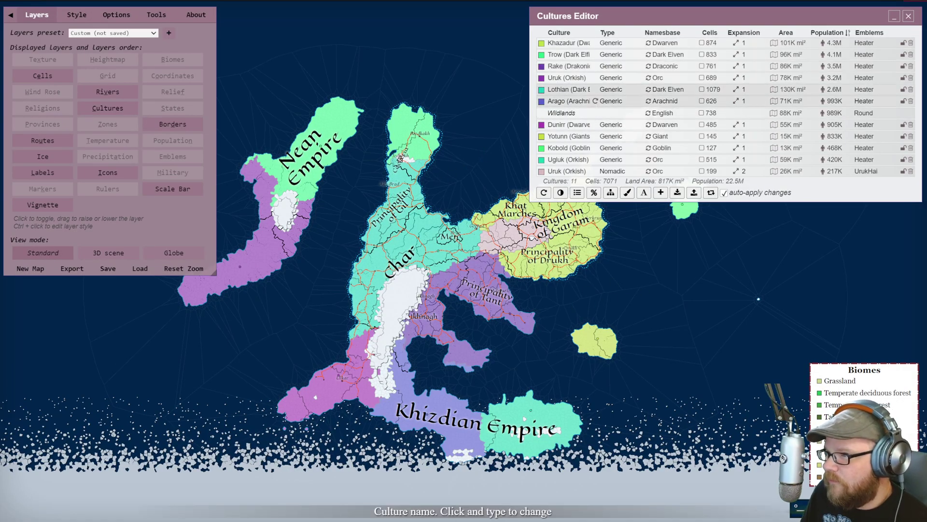
text(Spiders!)
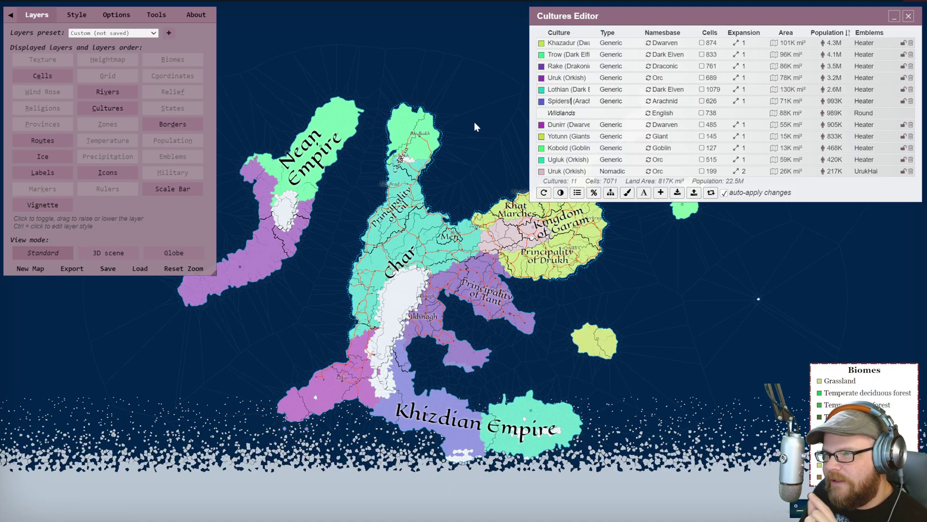
scroll(451, 152, up, 1)
scroll(451, 152, up, 2)
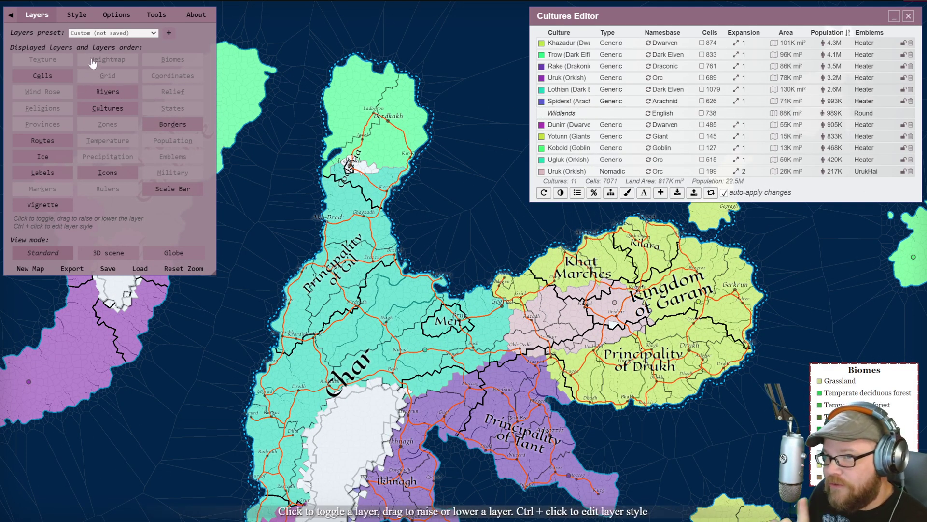
click(447, 327)
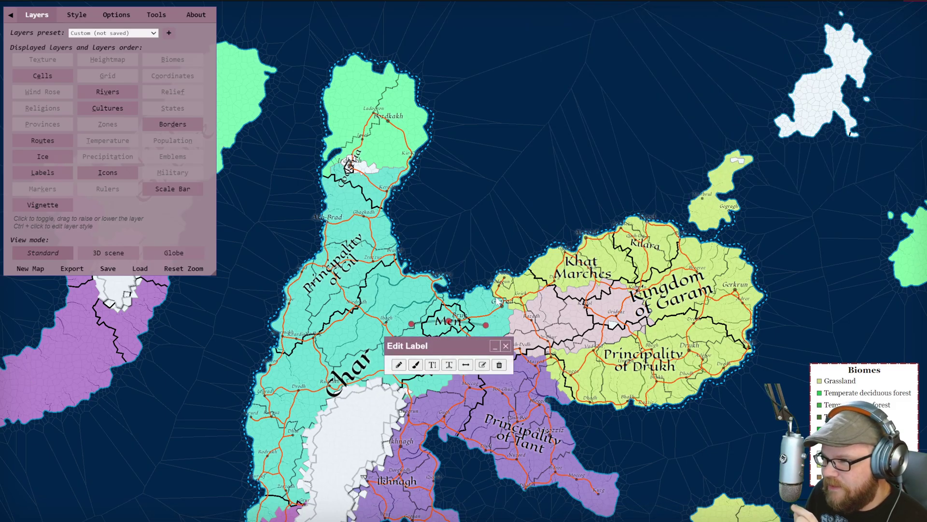
click(506, 346)
drag(457, 160, 599, 106)
click(116, 14)
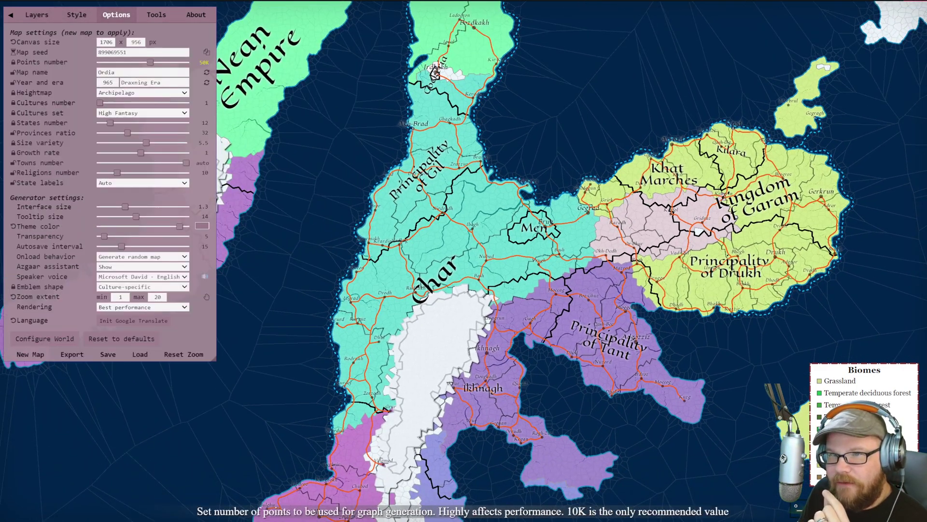
click(77, 15)
click(38, 15)
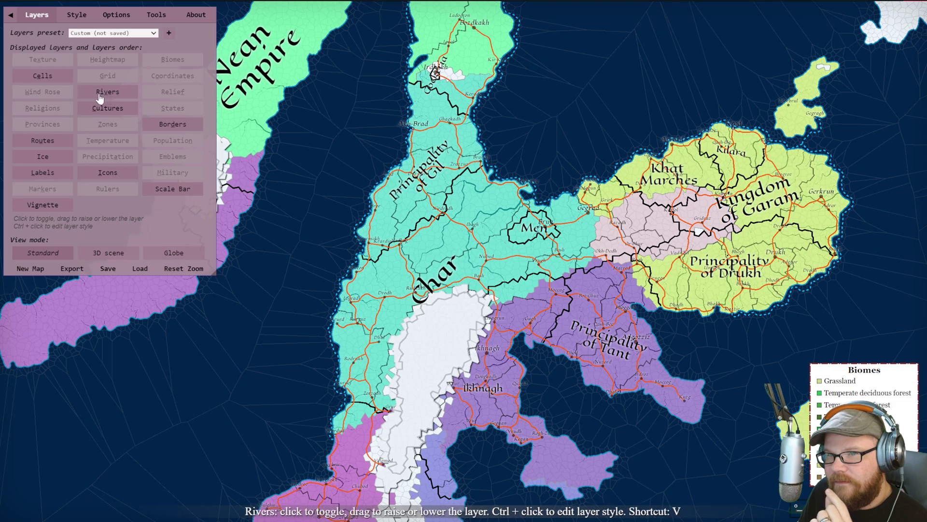
click(120, 111)
click(120, 113)
mouse_move(301, 127)
mouse_down()
mouse_move(389, 207)
mouse_move(537, 138)
mouse_move(399, 64)
mouse_move(365, 60)
mouse_up()
mouse_move(615, 353)
mouse_down()
mouse_move(567, 259)
mouse_move(534, 225)
mouse_move(291, 371)
mouse_up()
drag(651, 211, 811, 212)
drag(486, 323, 604, 346)
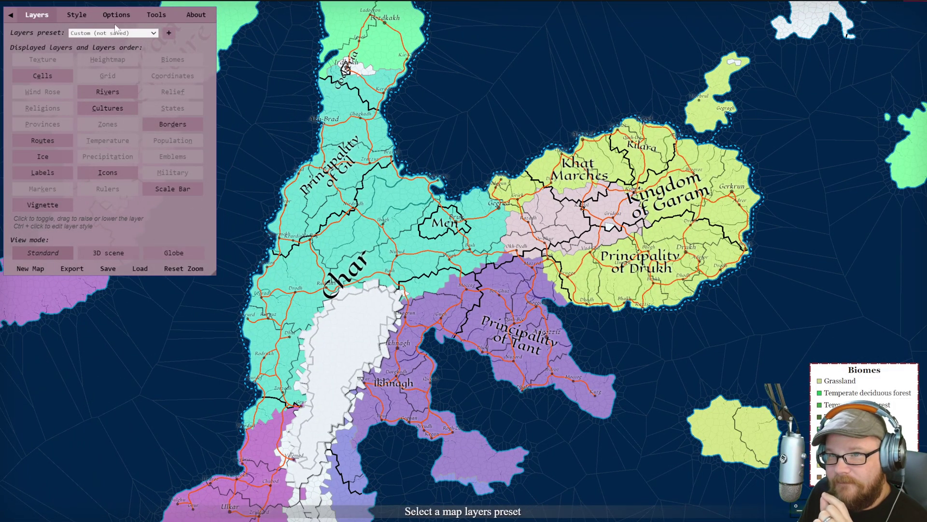
Switch the map legend to cultures from the Cultures Editor, and view the cultures tree before closing it
click(156, 14)
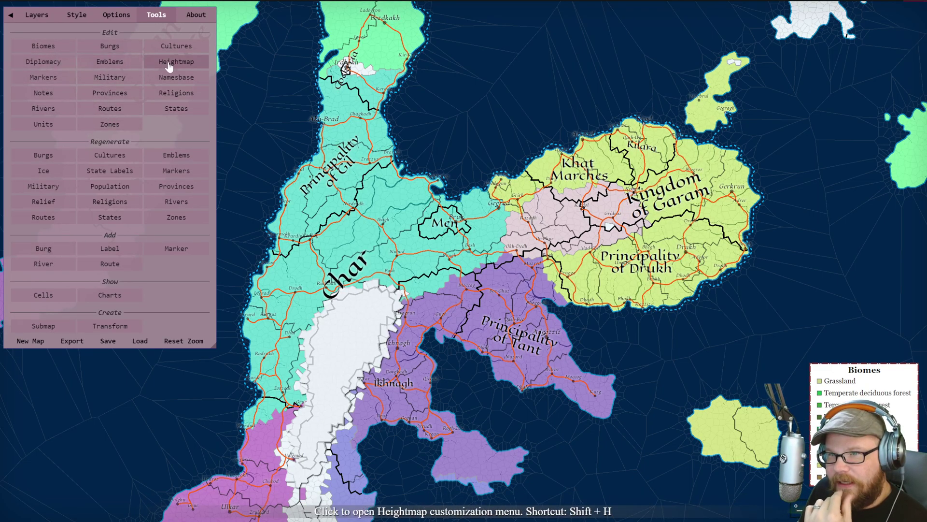
click(178, 48)
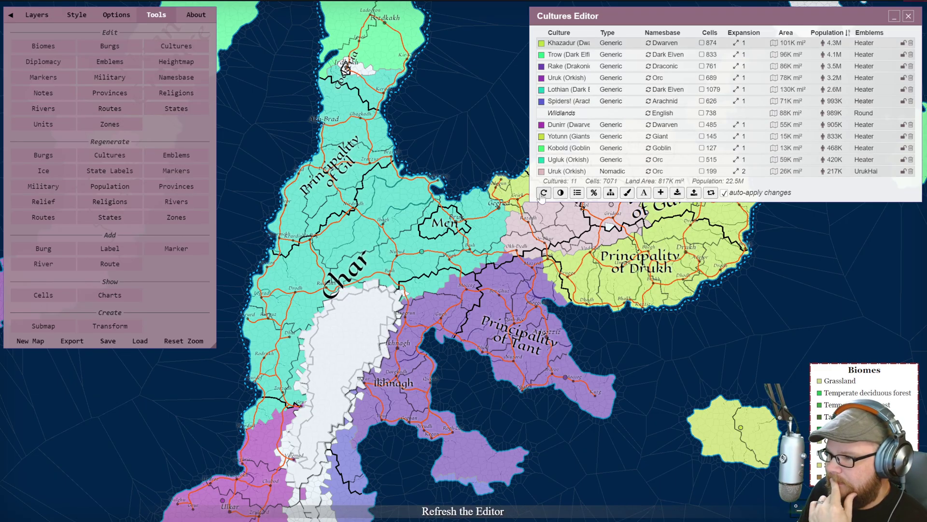
click(578, 195)
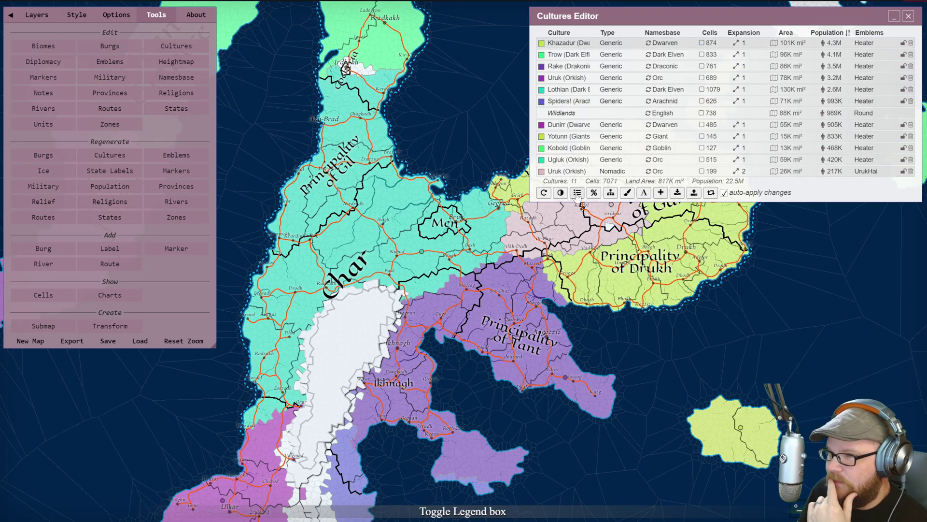
click(578, 194)
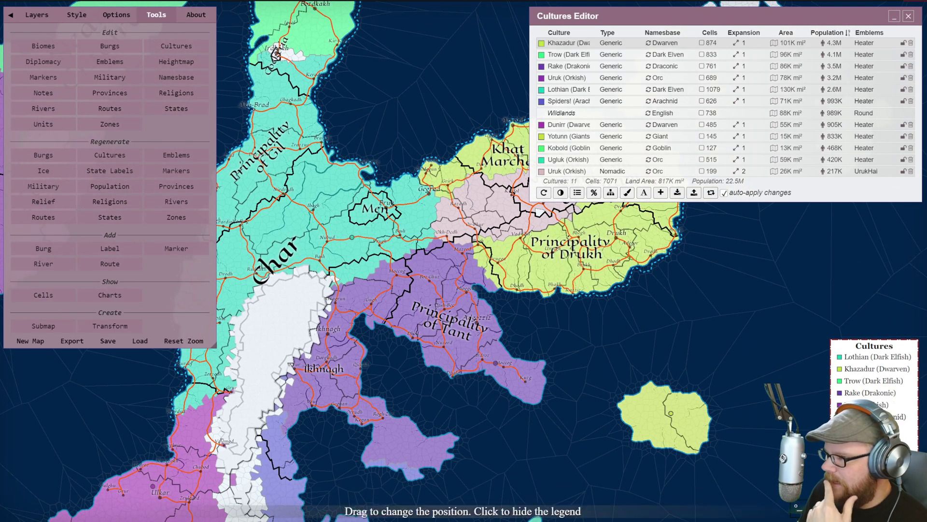
click(611, 193)
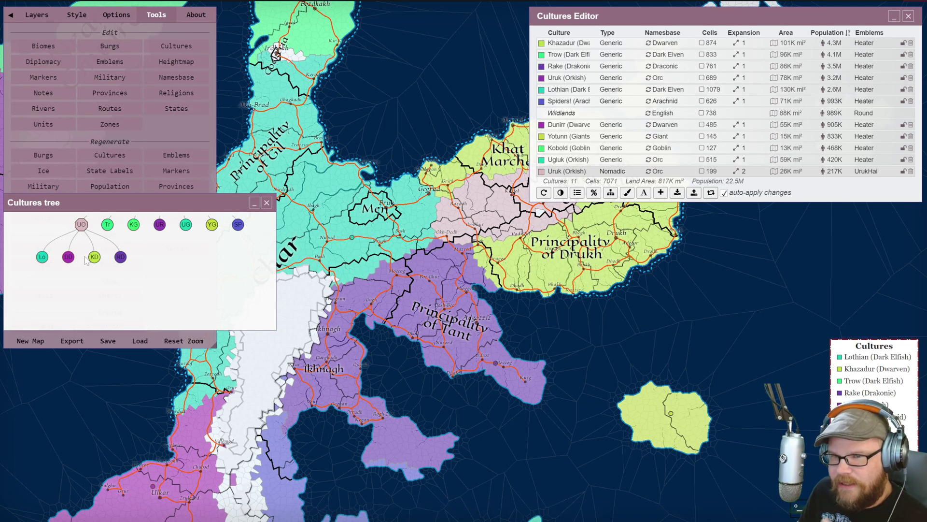
click(267, 202)
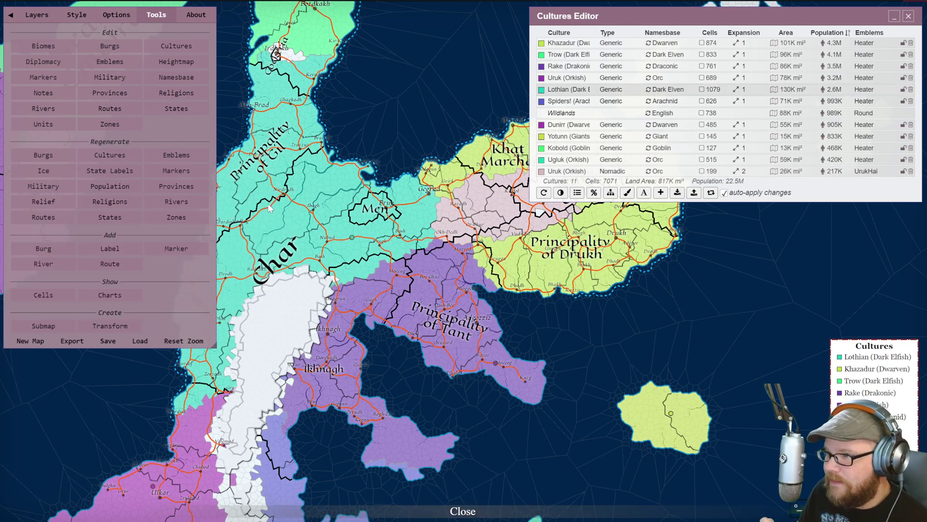
Open the Namesbase Editor and review the Arachnid base's source names and generated examples, closing it without changes
click(644, 192)
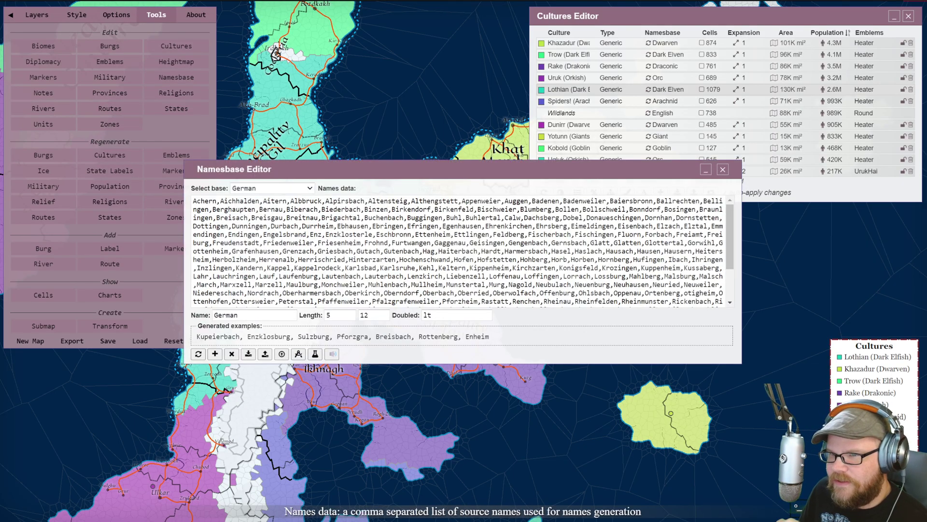
click(270, 188)
scroll(288, 252, down, 5)
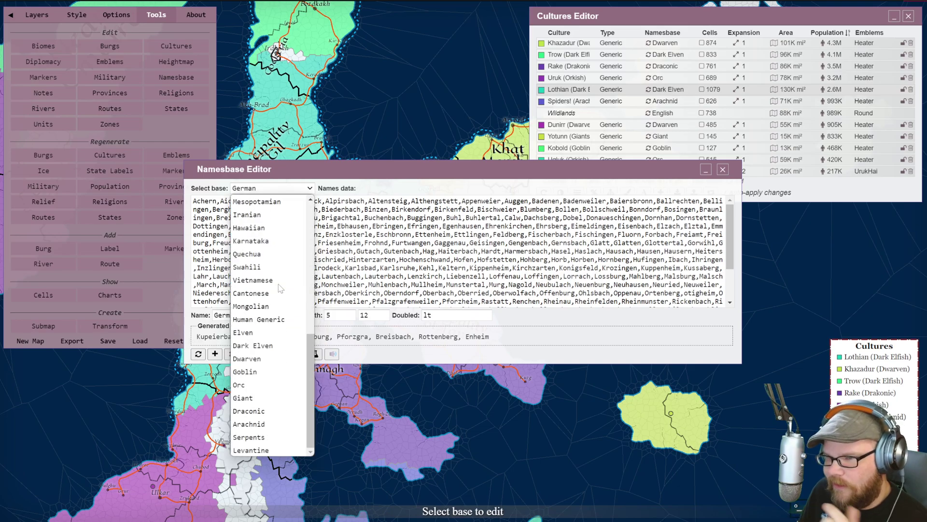
click(258, 407)
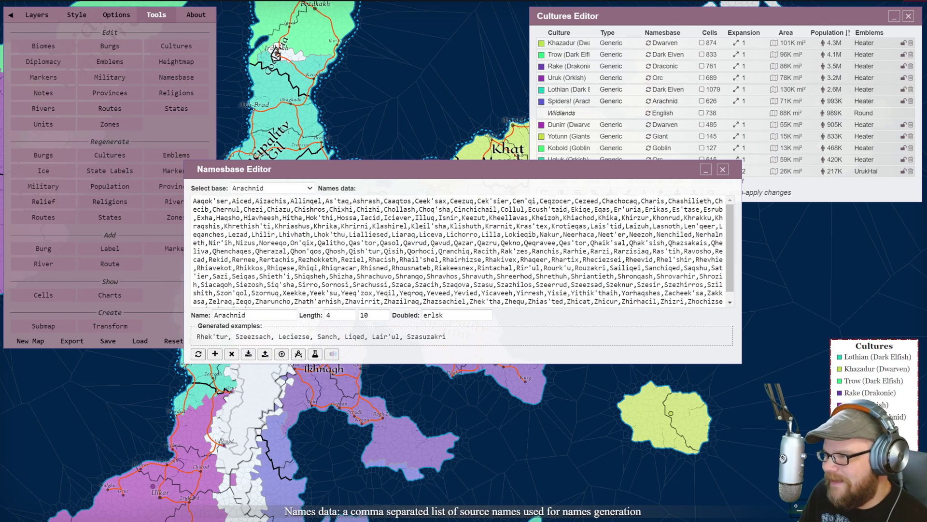
scroll(458, 251, down, 1)
scroll(458, 251, up, 1)
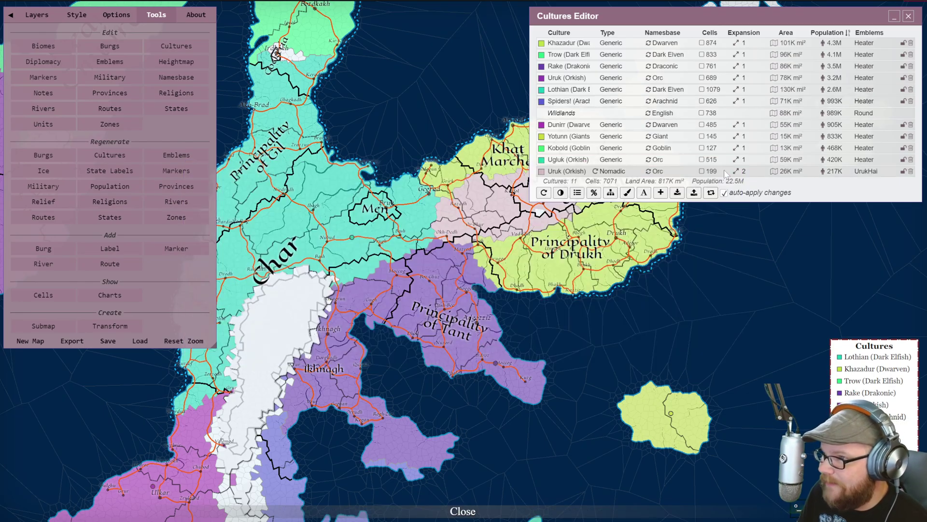
click(723, 170)
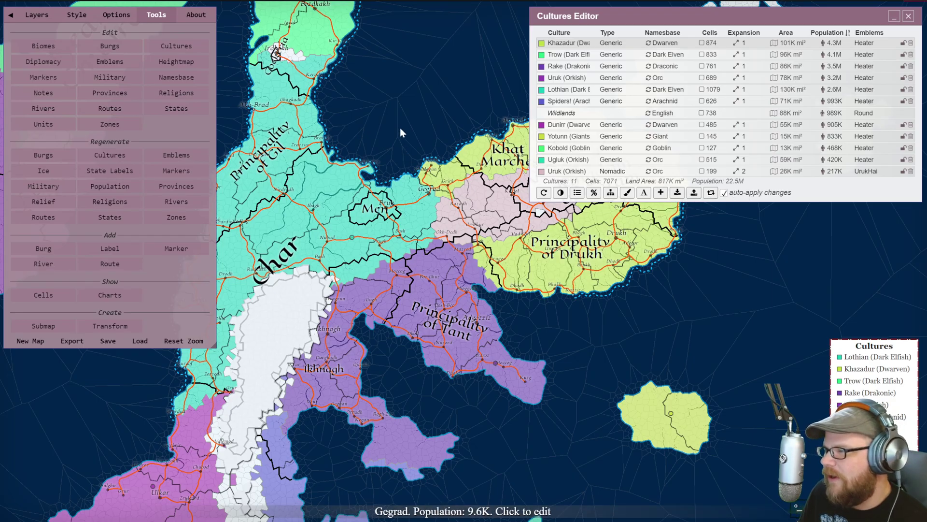
Inspect the details of the burg Irdkakh in the small Wildlands enclave, closing its editor without changes
mouse_move(374, 99)
mouse_down()
mouse_move(406, 92)
mouse_move(392, 96)
mouse_up()
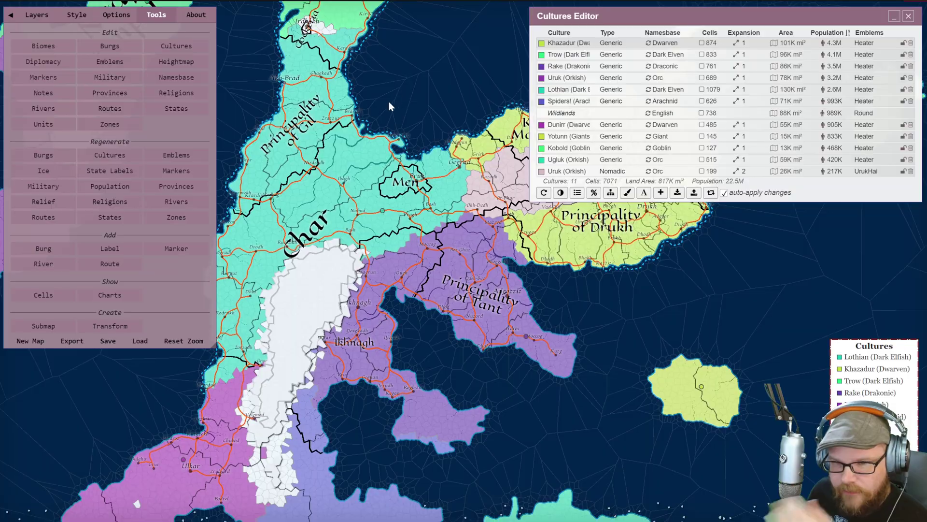
scroll(392, 97, up, 1)
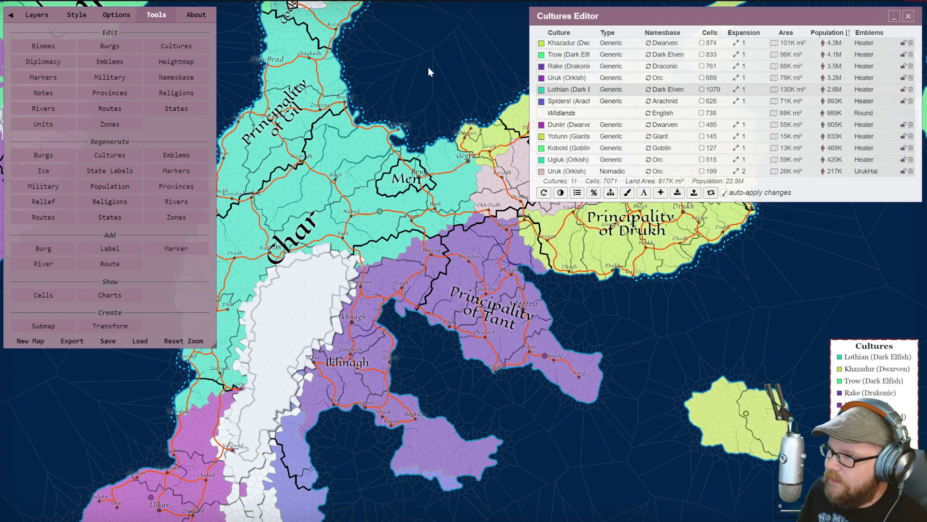
drag(428, 67, 465, 86)
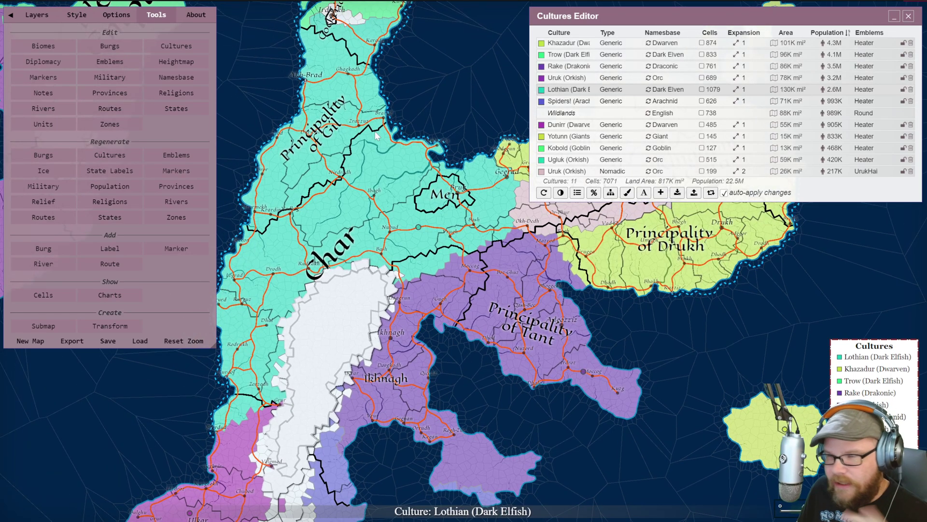
scroll(305, 91, down, 2)
scroll(389, 195, up, 4)
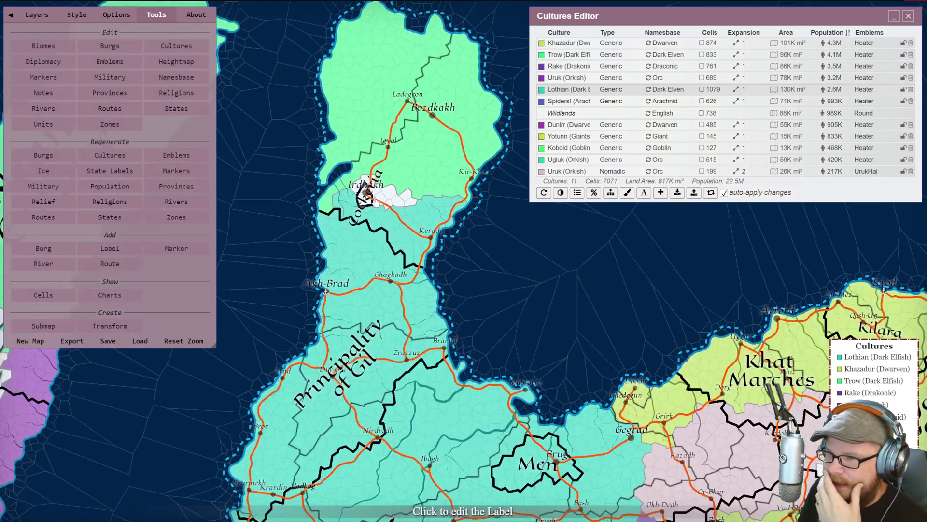
scroll(389, 196, up, 1)
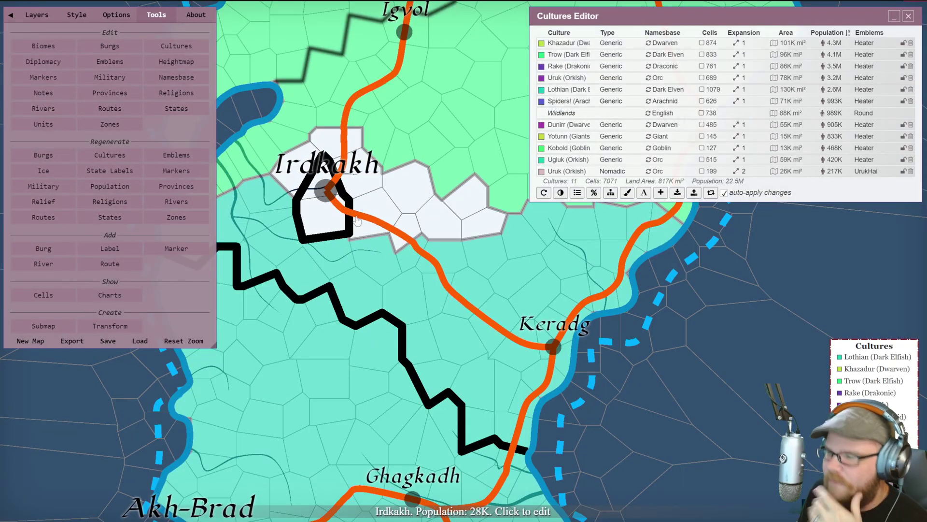
click(325, 191)
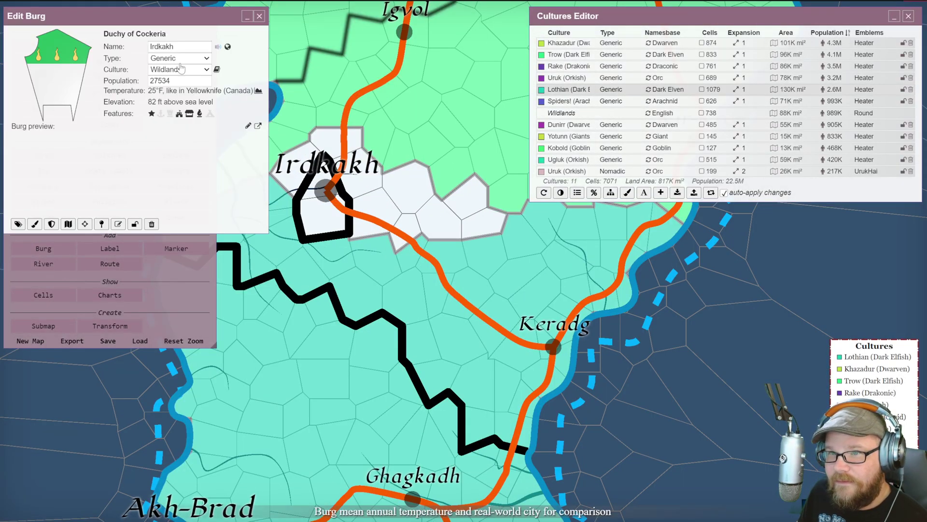
key(Escape)
scroll(413, 329, down, 4)
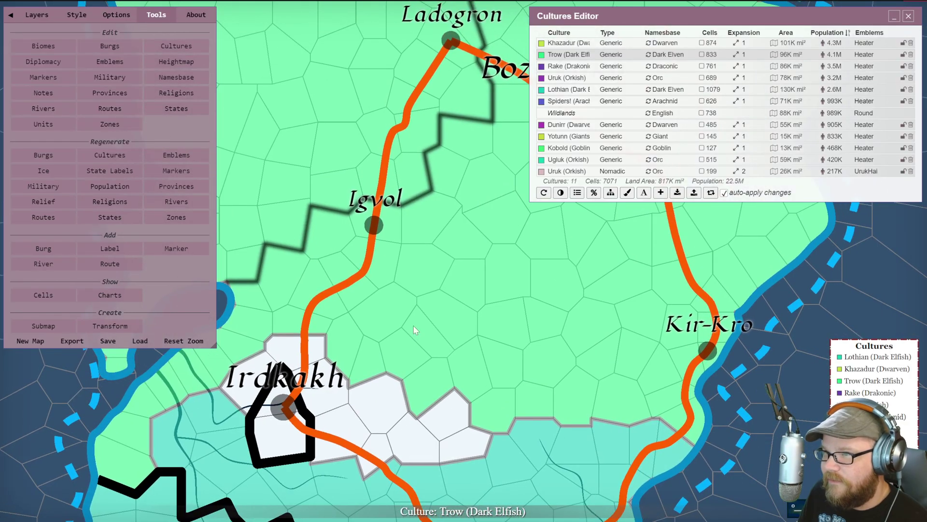
scroll(539, 298, down, 3)
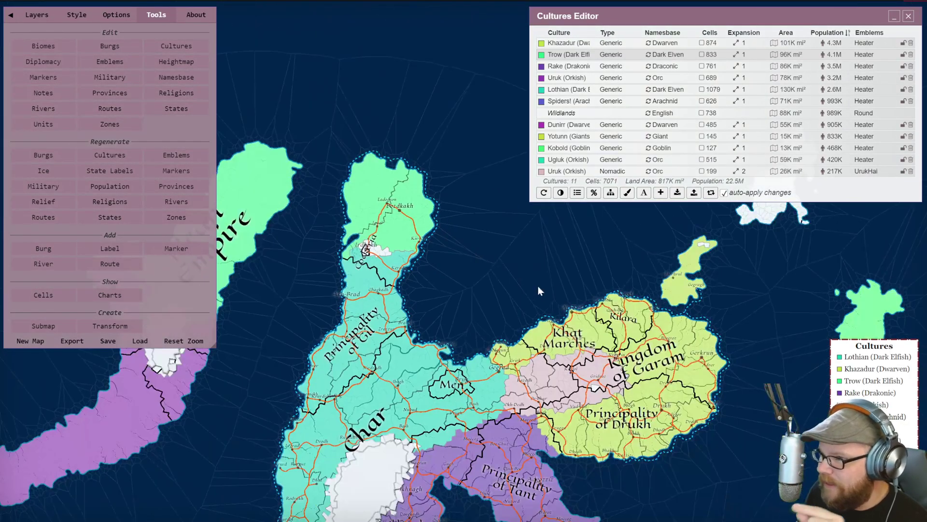
Set the Spiders! (Arachnid) culture's map color to black (#000000)
drag(548, 286, 420, 219)
drag(454, 282, 570, 205)
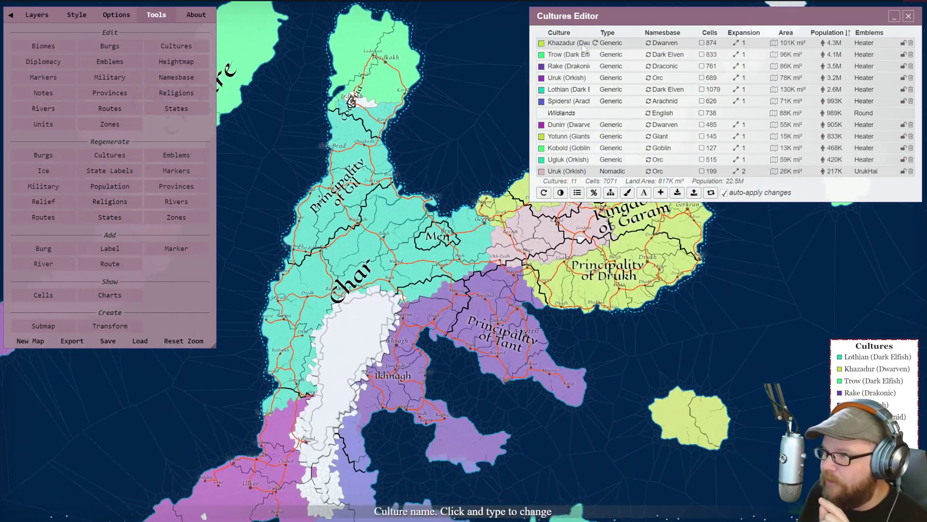
click(542, 101)
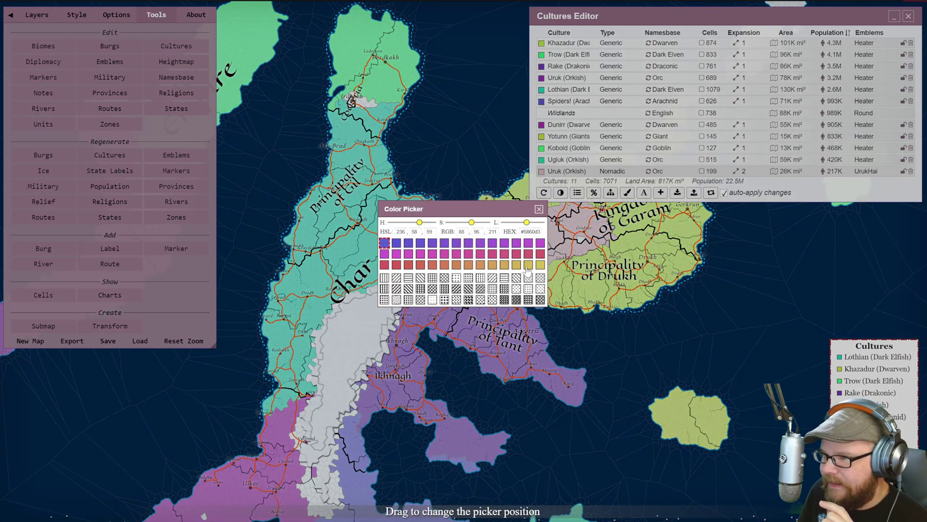
drag(419, 223, 386, 223)
drag(472, 222, 445, 223)
drag(526, 222, 503, 222)
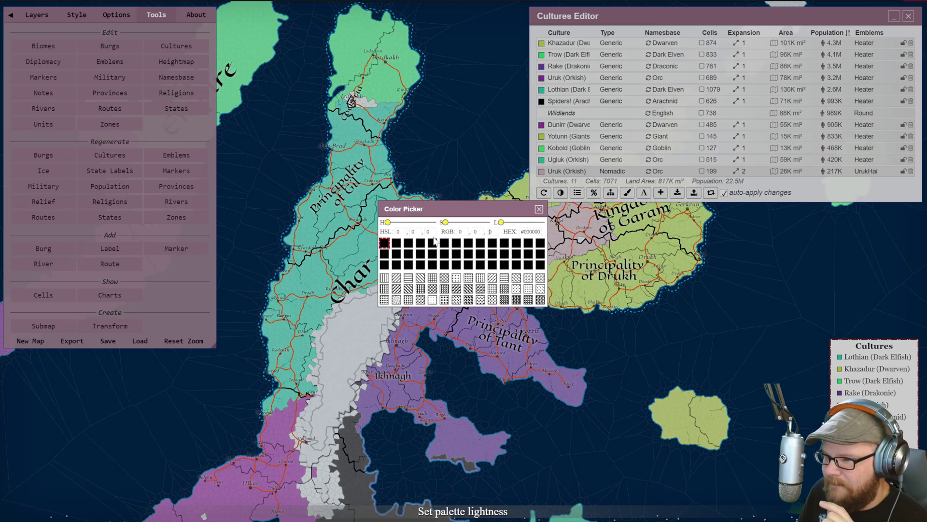
click(453, 101)
Hide the Cultures layer and show the States layer around the Khizdian Empire, leaving its label unedited
drag(484, 416, 479, 244)
scroll(402, 388, up, 3)
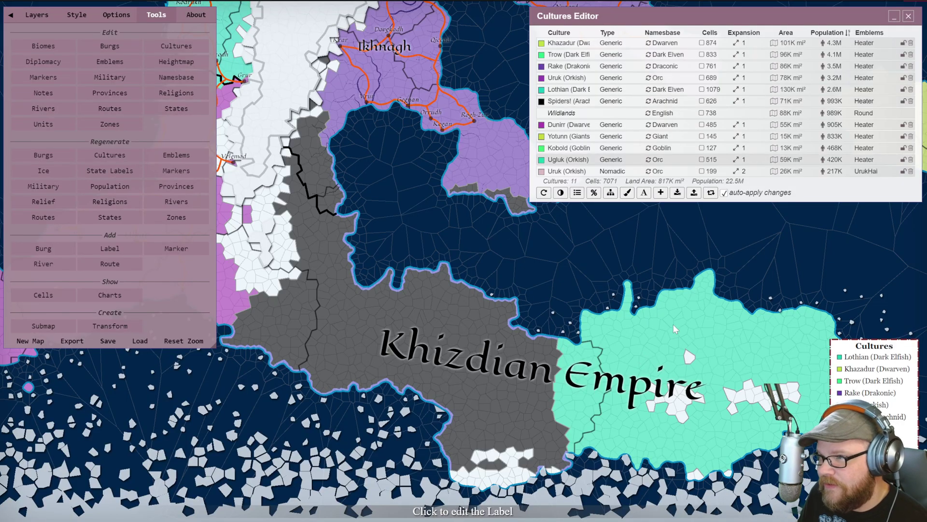
click(672, 360)
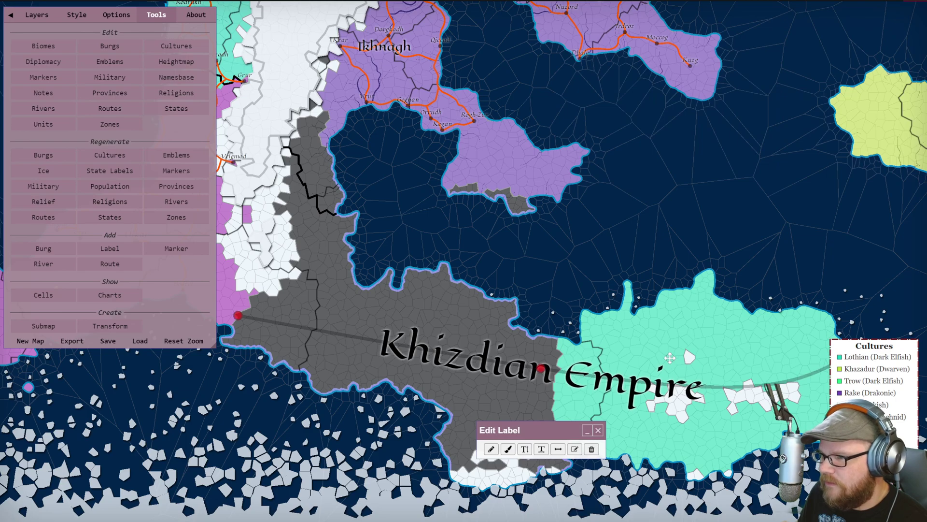
click(598, 430)
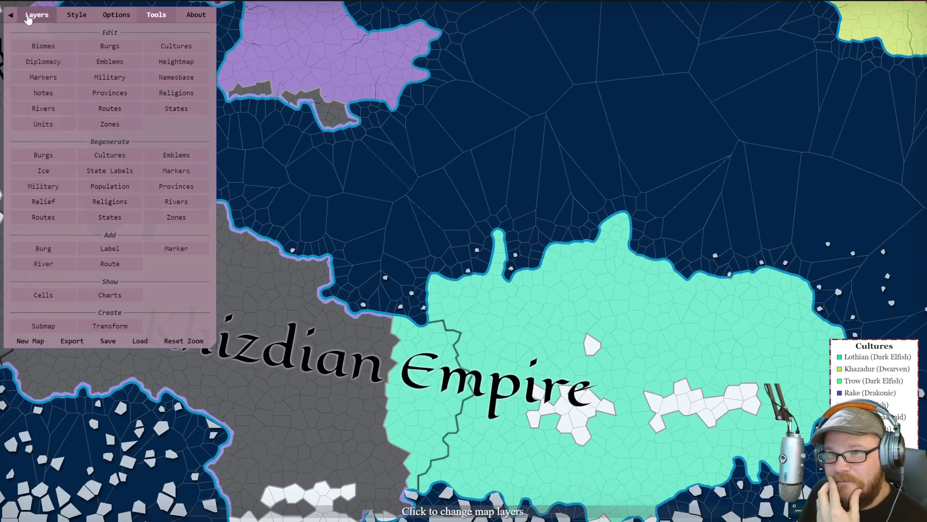
click(35, 16)
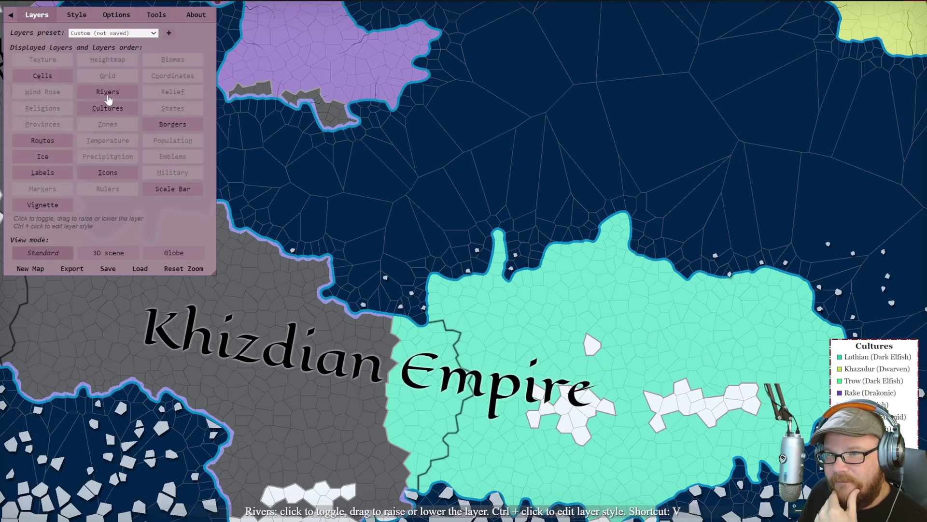
click(111, 109)
click(155, 108)
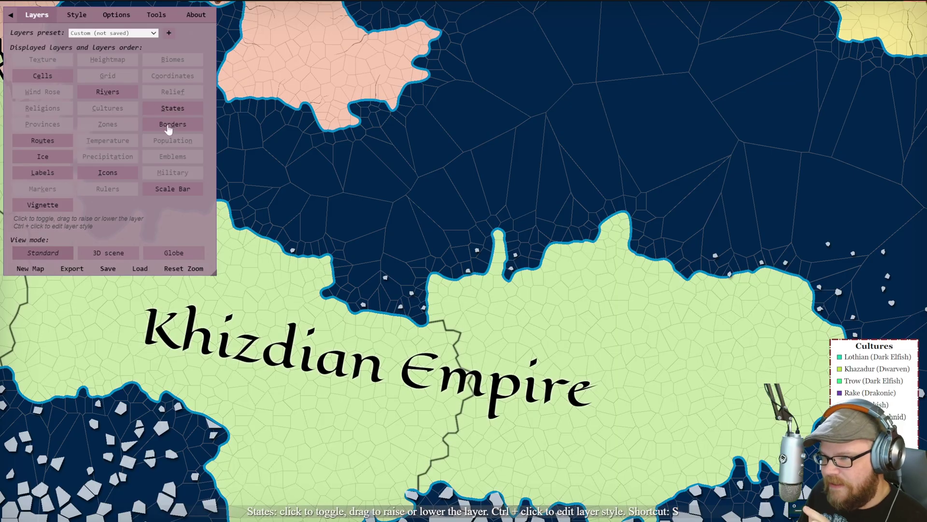
Examine the burgs, roads and ice around Ulkar and Velgmod in the western part of the Khizdian Empire
scroll(574, 191, down, 3)
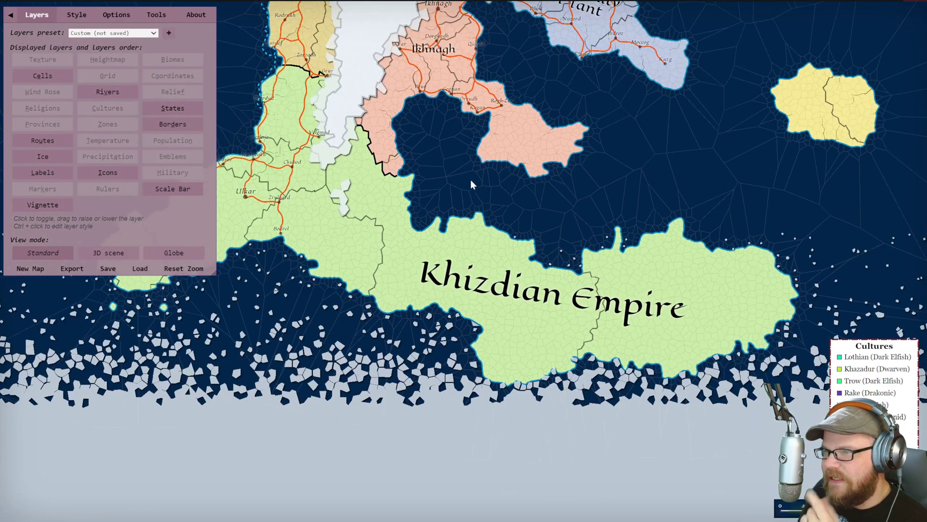
drag(471, 179, 527, 233)
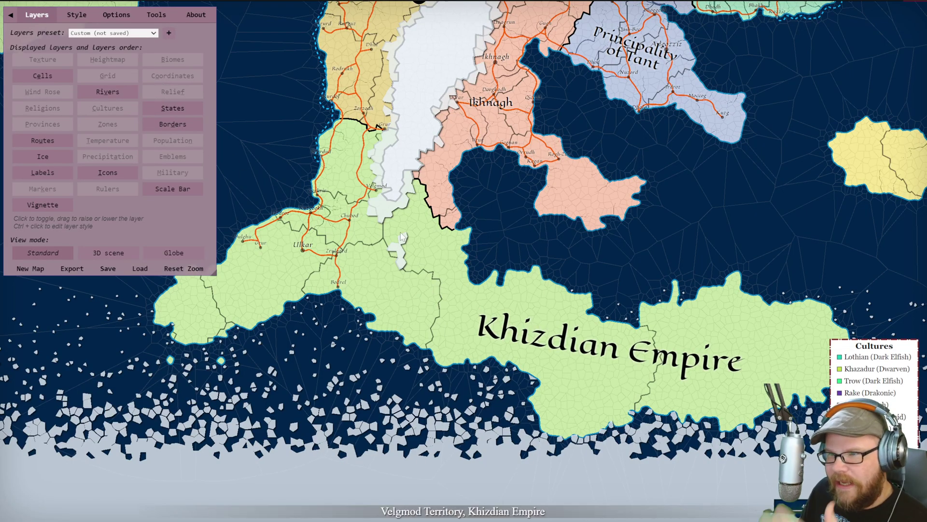
scroll(353, 238, up, 4)
drag(469, 221, 523, 206)
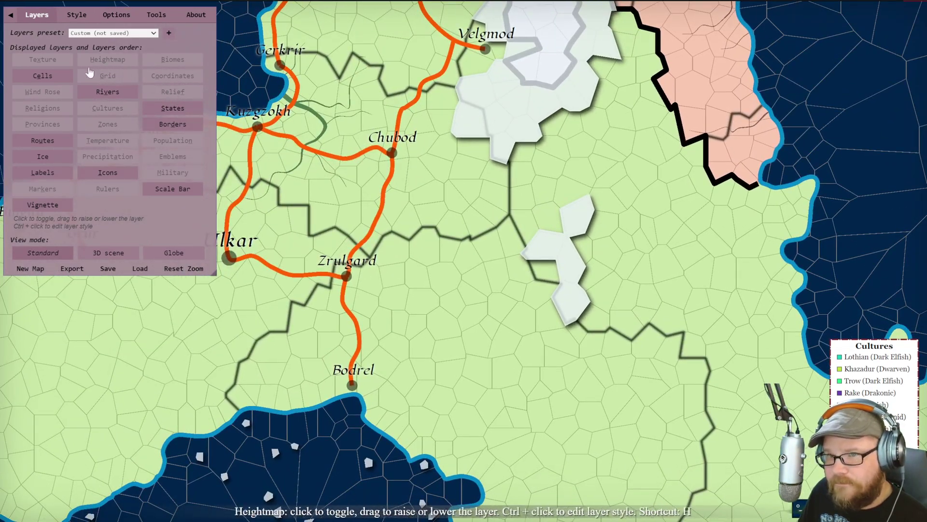
click(96, 14)
click(116, 14)
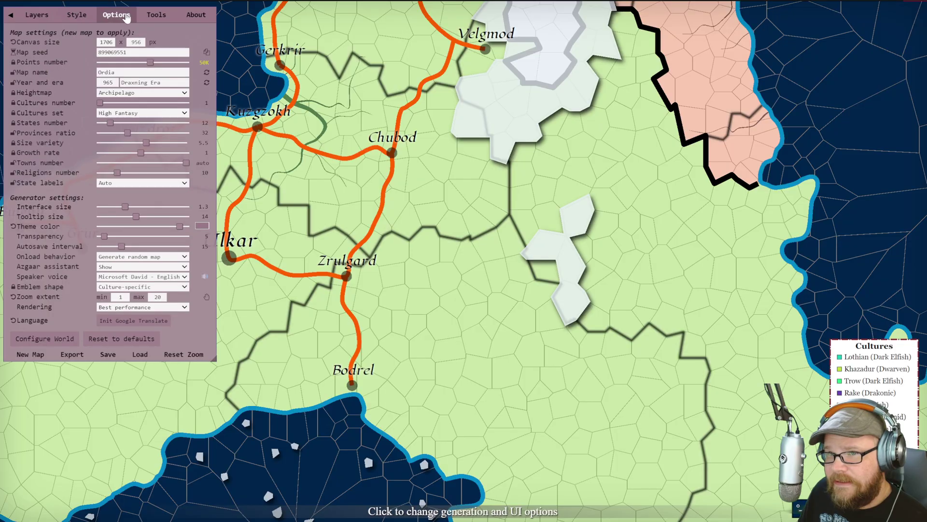
click(157, 15)
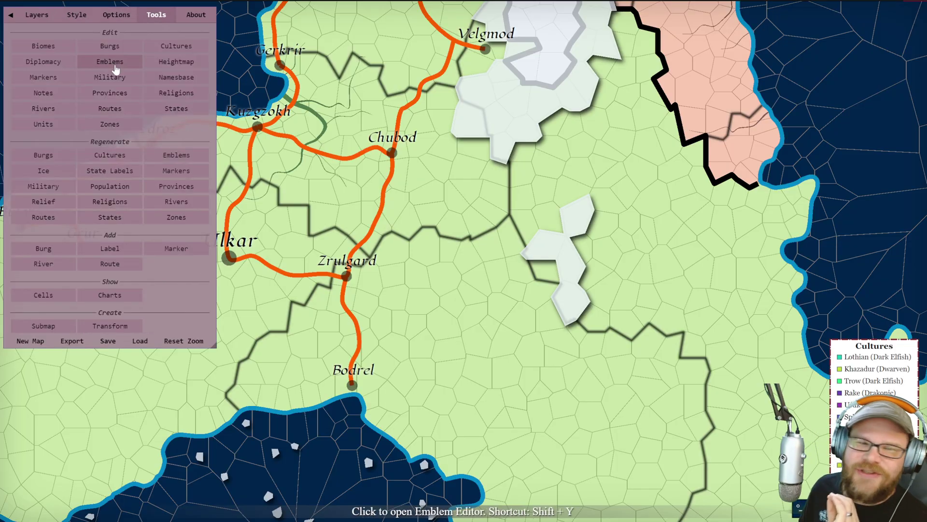
drag(343, 139, 554, 138)
scroll(554, 138, up, 2)
scroll(329, 193, down, 2)
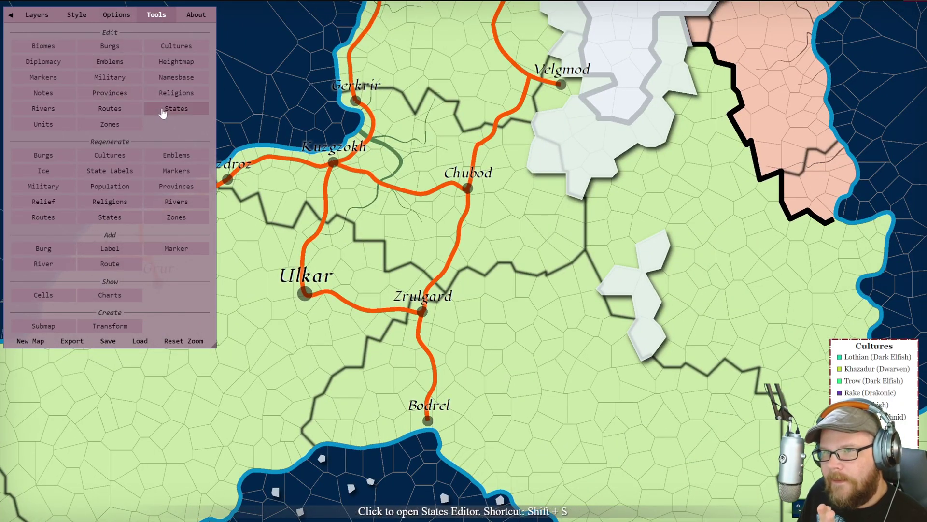
Add a new burg in the Khizdian Empire, east of the ice near Velgmod and beside the Ikhnagh border
click(71, 250)
scroll(568, 221, up, 2)
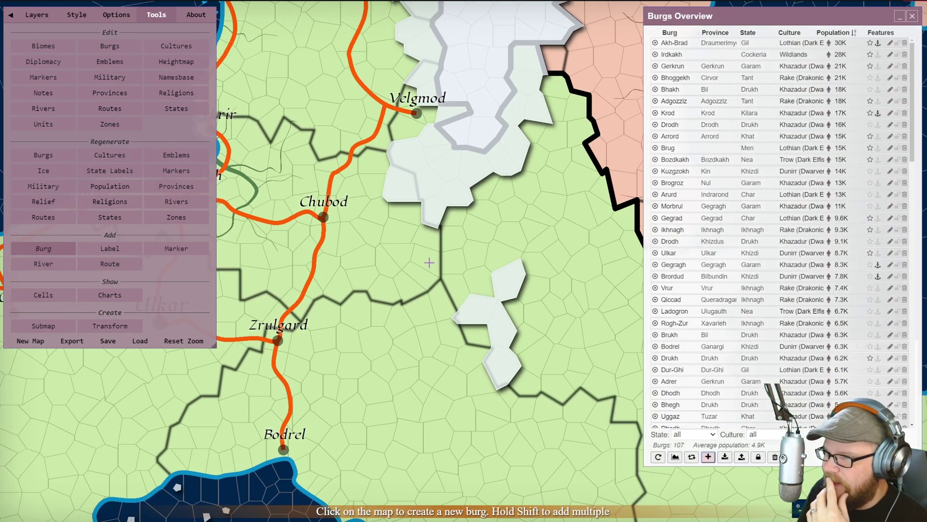
scroll(446, 282, down, 2)
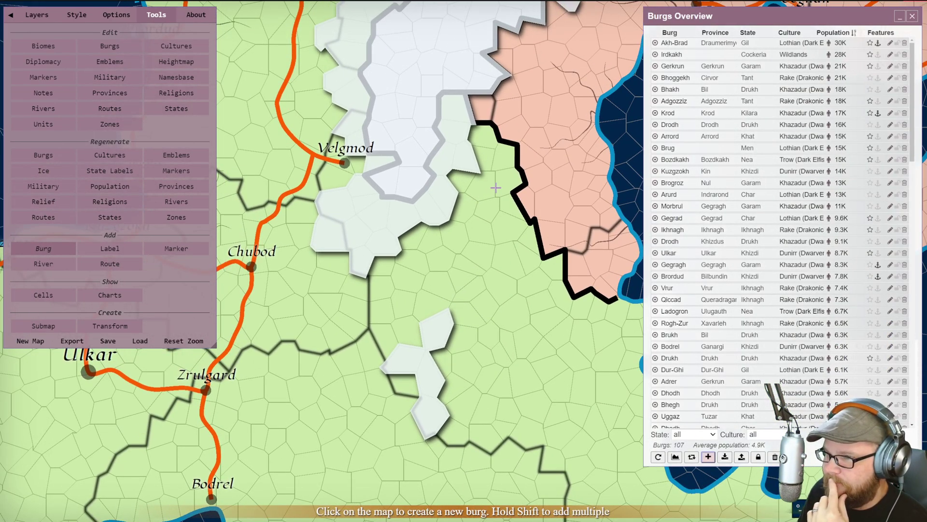
click(496, 188)
Create a road from the new burg Kilknethel, curving south of the large ice sheet, to Chubod
drag(413, 280, 496, 289)
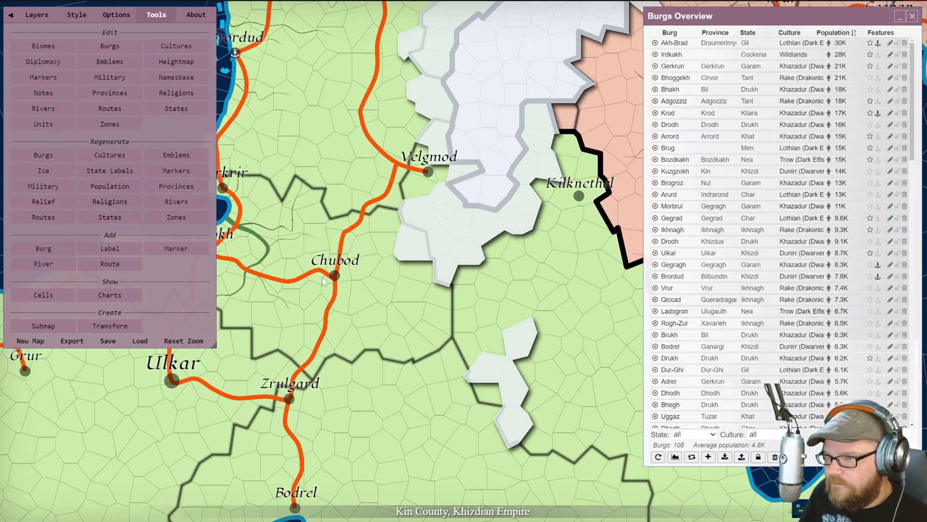
drag(565, 259, 420, 283)
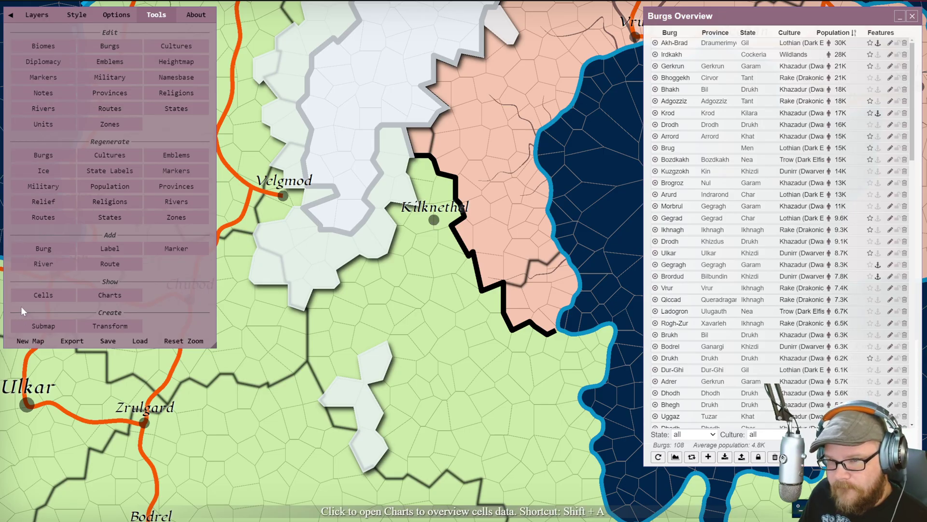
click(110, 263)
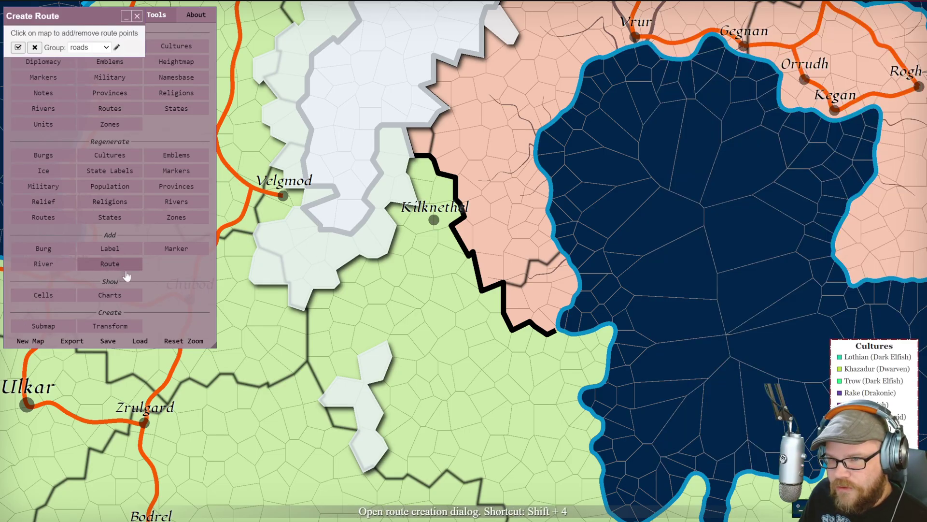
click(434, 220)
drag(257, 338, 371, 324)
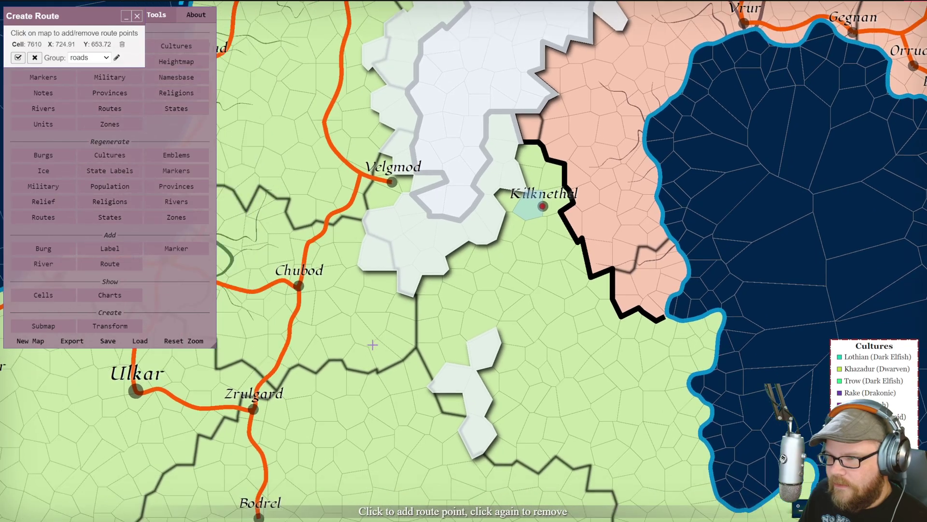
click(450, 313)
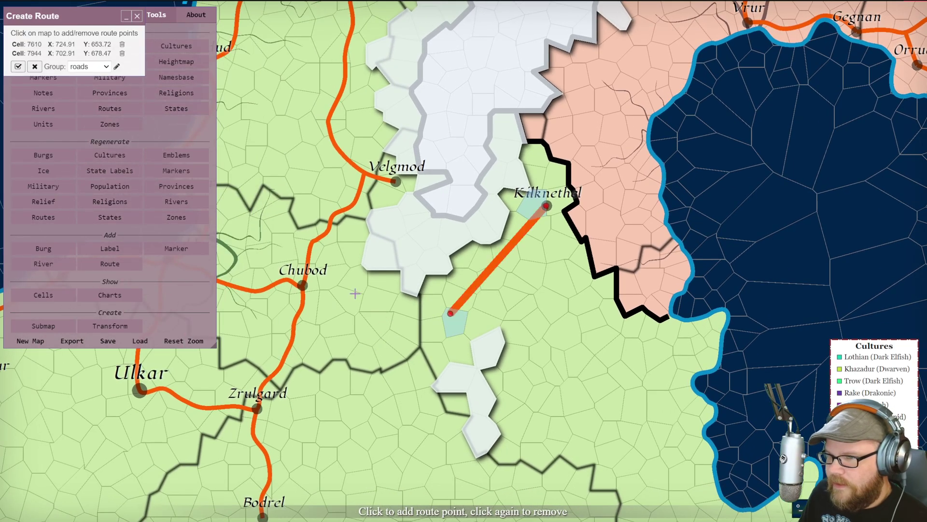
click(401, 308)
click(355, 310)
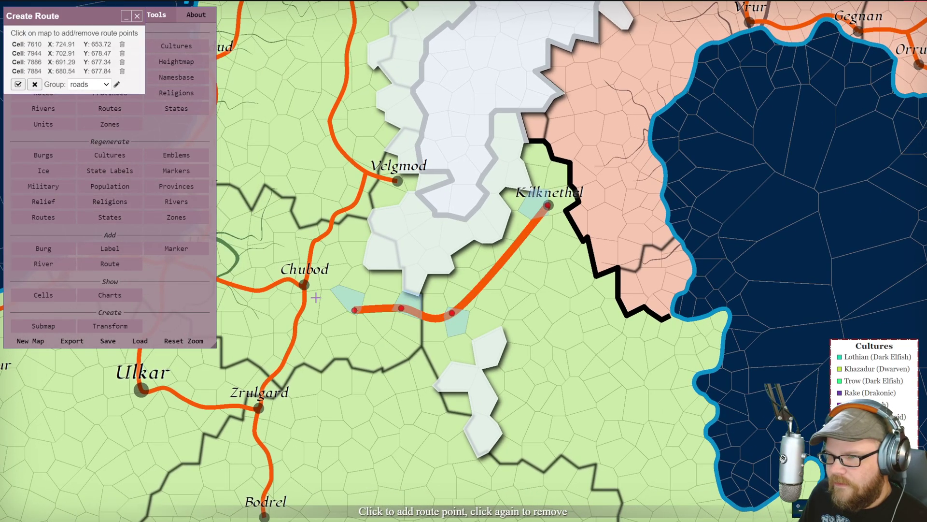
click(304, 286)
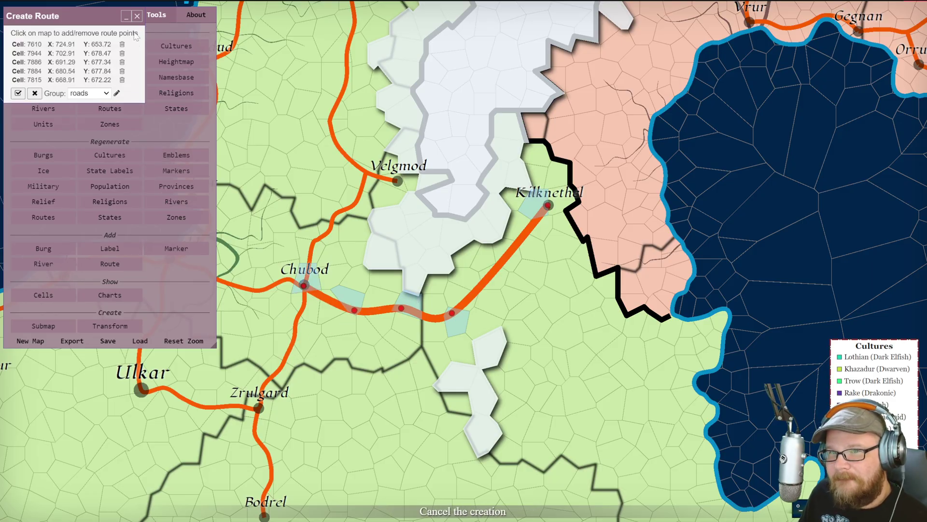
click(18, 93)
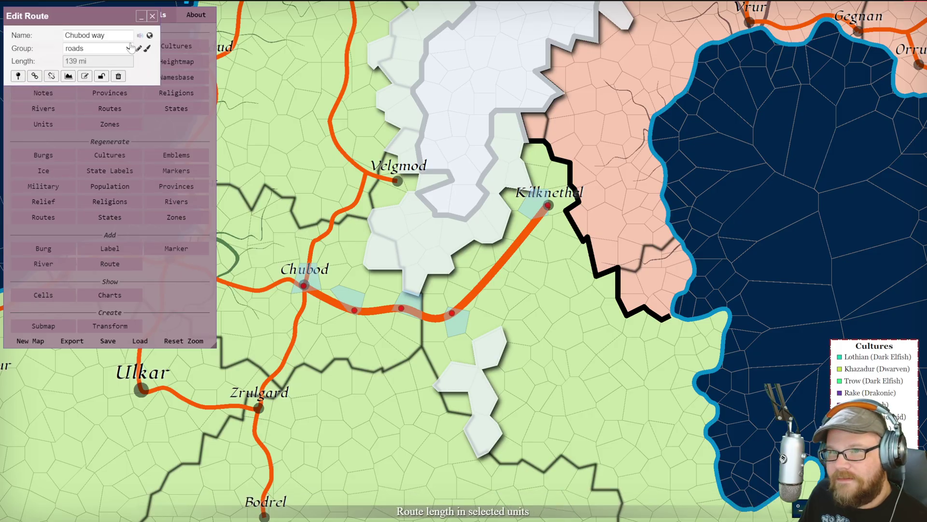
click(153, 16)
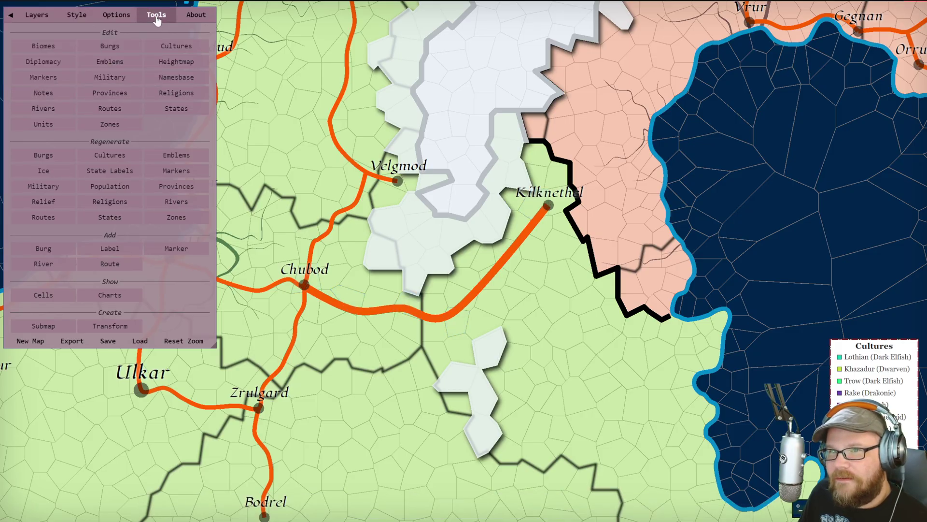
Change the group of the route between Kilknethel and Chubod to trails and view its elevation profile
click(492, 282)
click(100, 48)
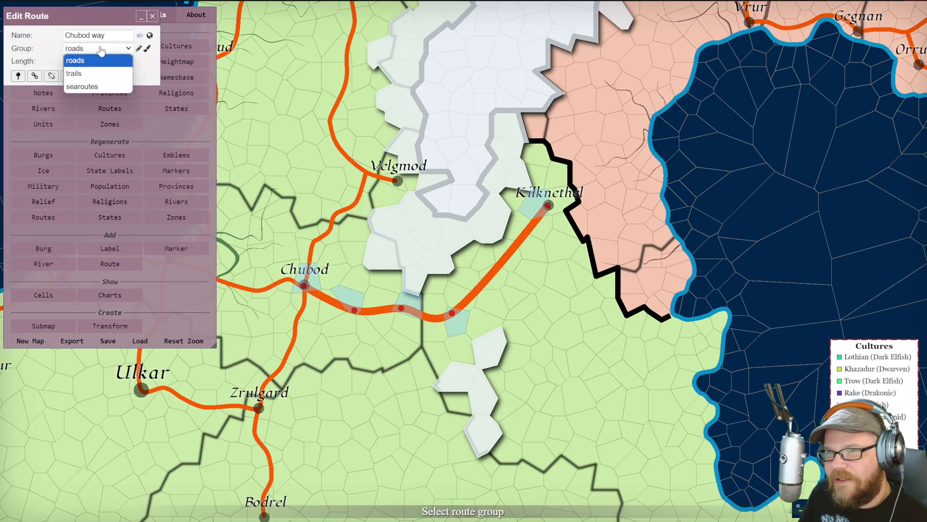
click(100, 65)
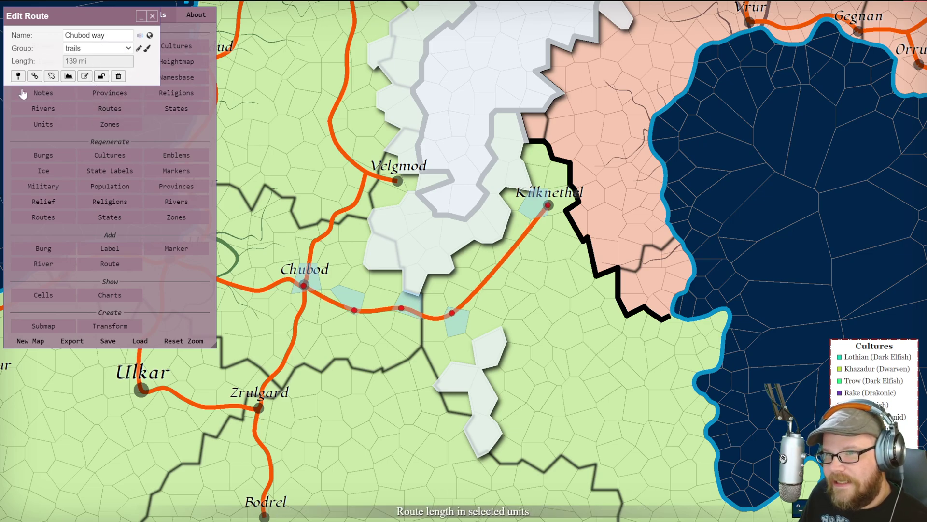
click(68, 77)
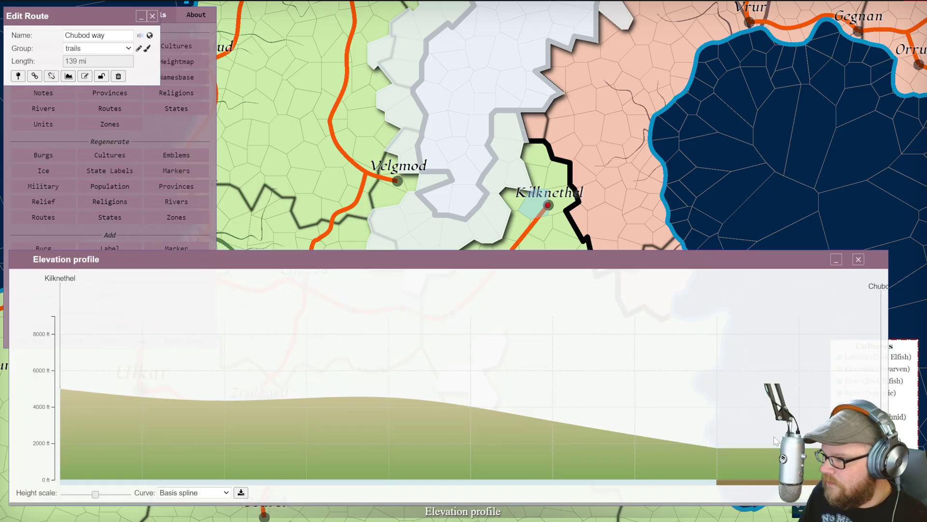
click(858, 259)
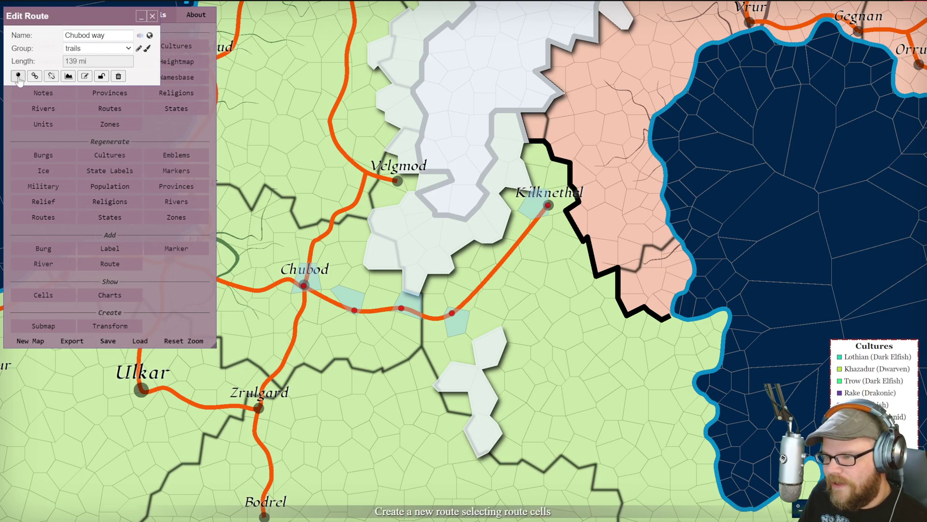
click(151, 16)
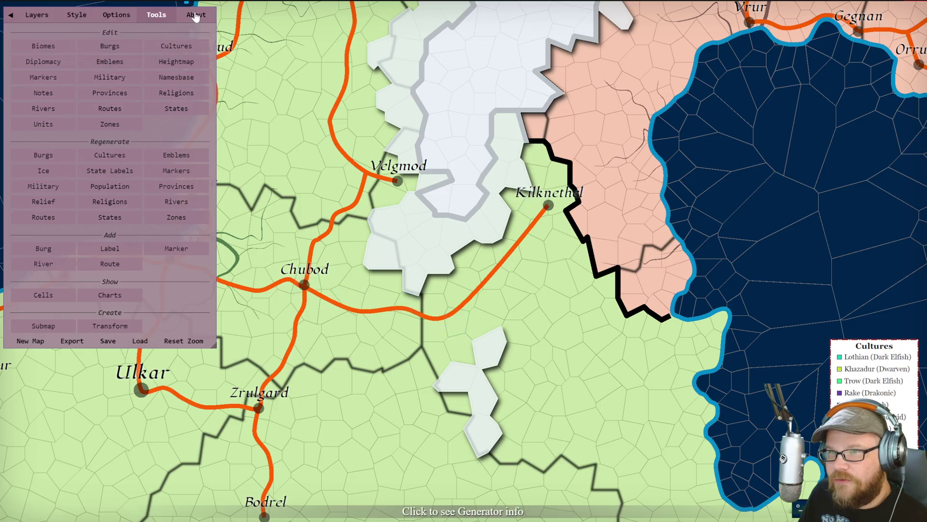
Apply the Political map layers preset to the area around Kilknethel
click(12, 17)
drag(596, 231, 537, 291)
scroll(537, 292, up, 5)
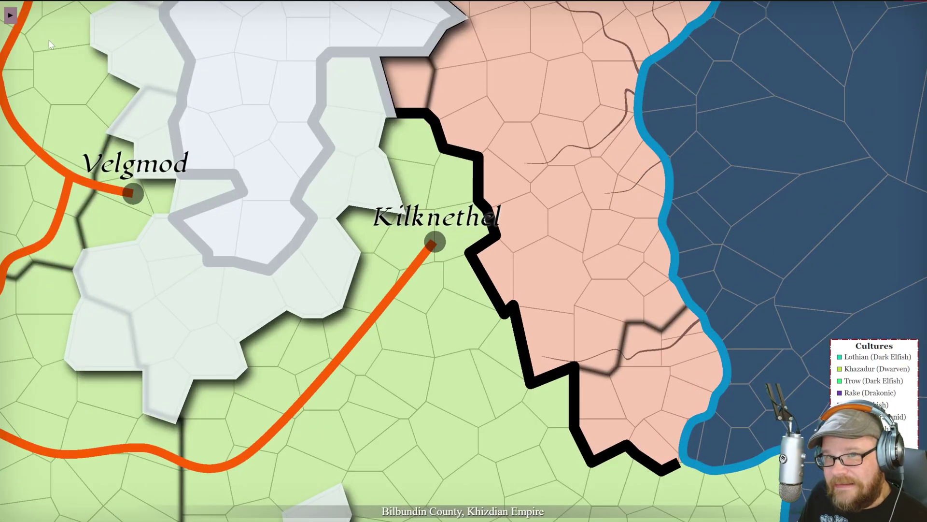
click(10, 15)
click(37, 14)
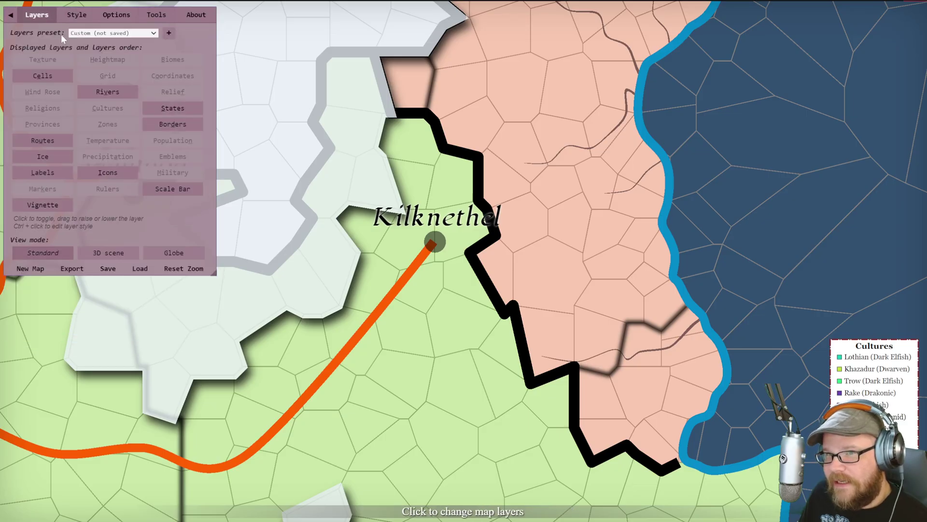
click(121, 33)
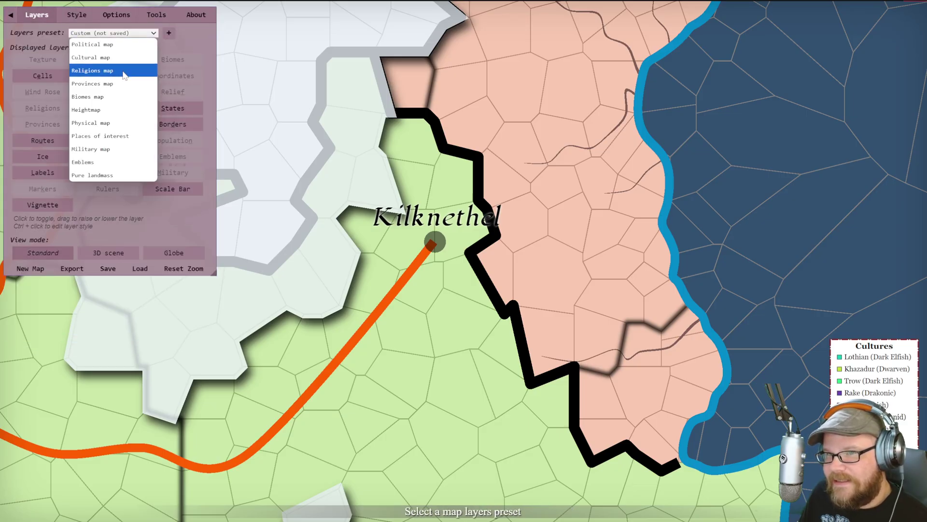
click(118, 48)
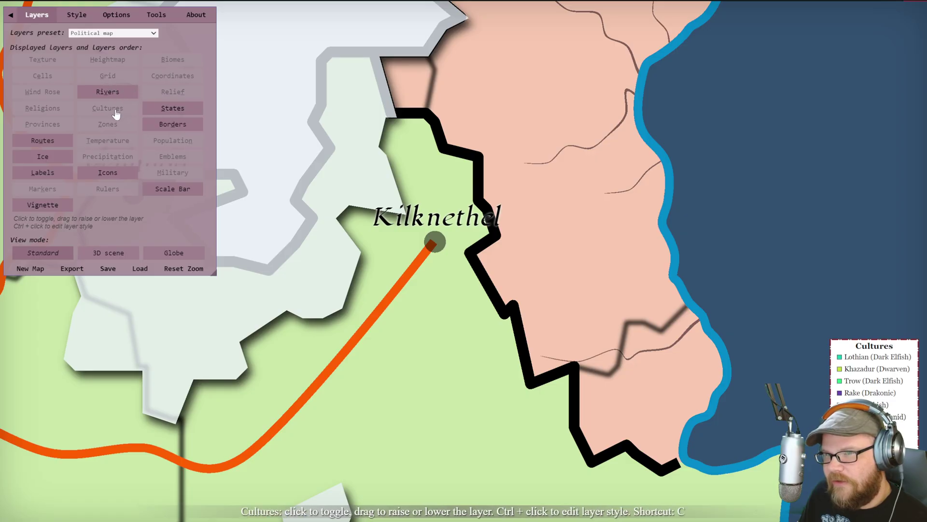
Preview the Biomes layer, hide it again, and show the Relief layer around Kilknethel
click(171, 60)
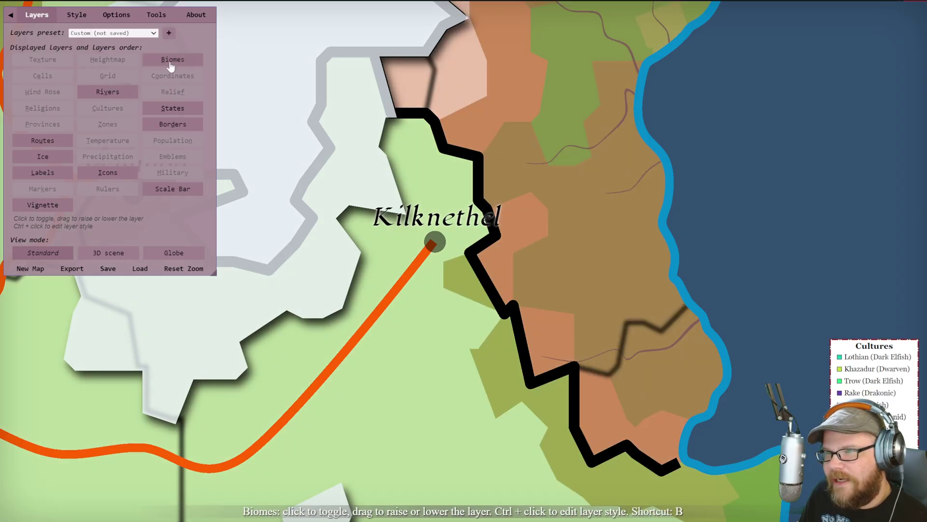
click(172, 62)
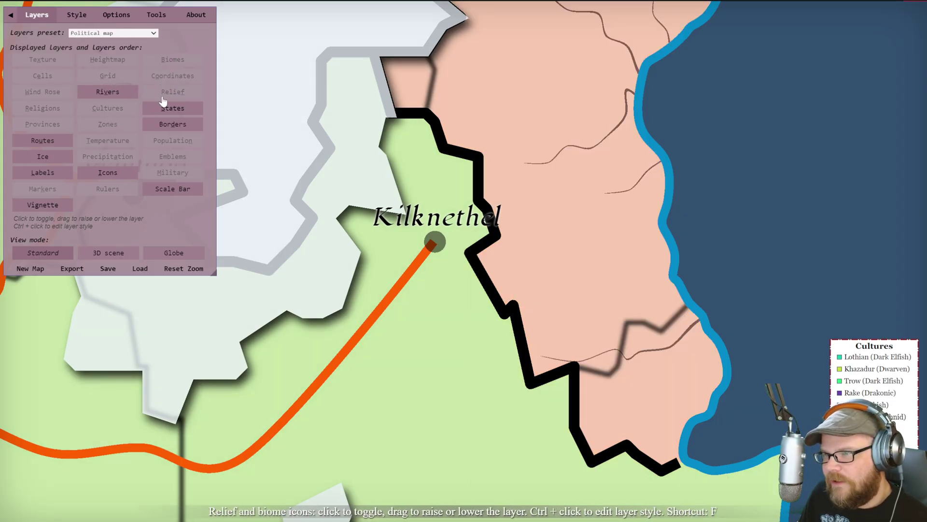
click(163, 95)
scroll(390, 165, up, 1)
drag(390, 165, 449, 165)
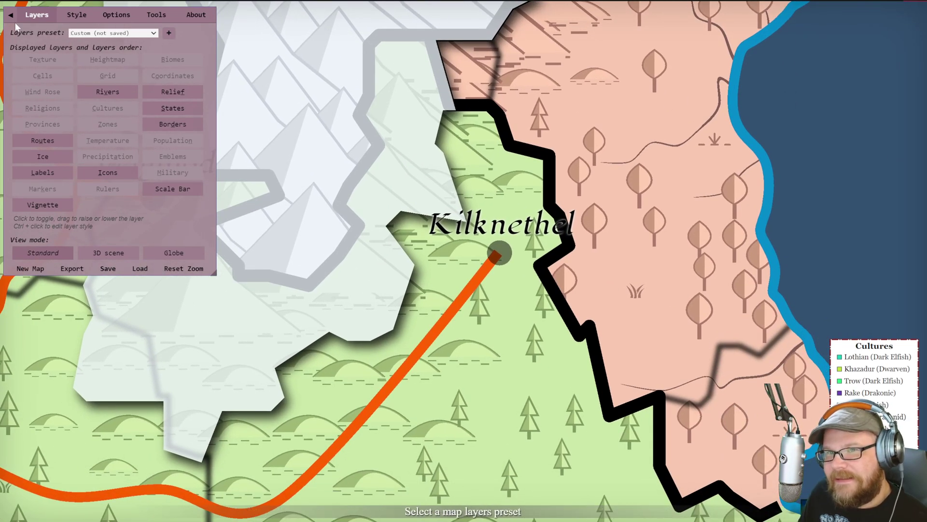
Set the burg Kilknethel's type to Hunting and its culture to Spiders! (Arachnid)
click(499, 256)
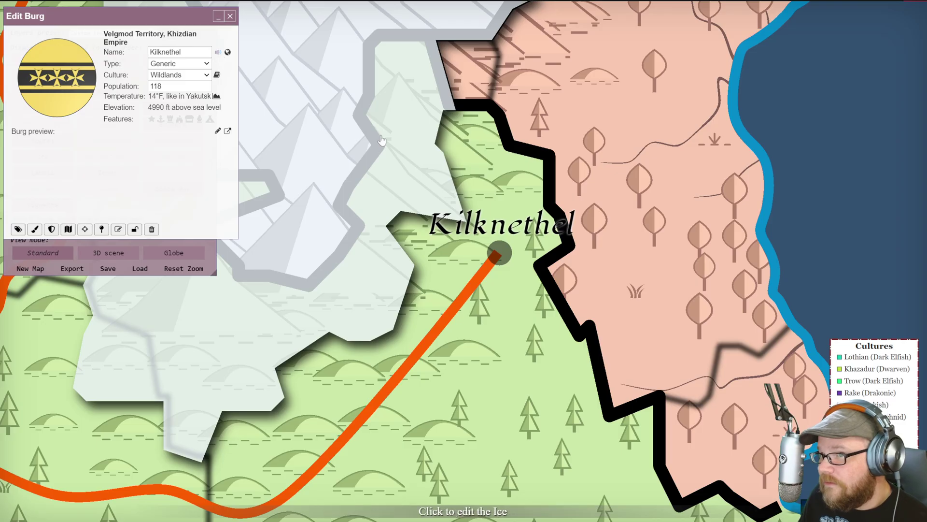
click(206, 66)
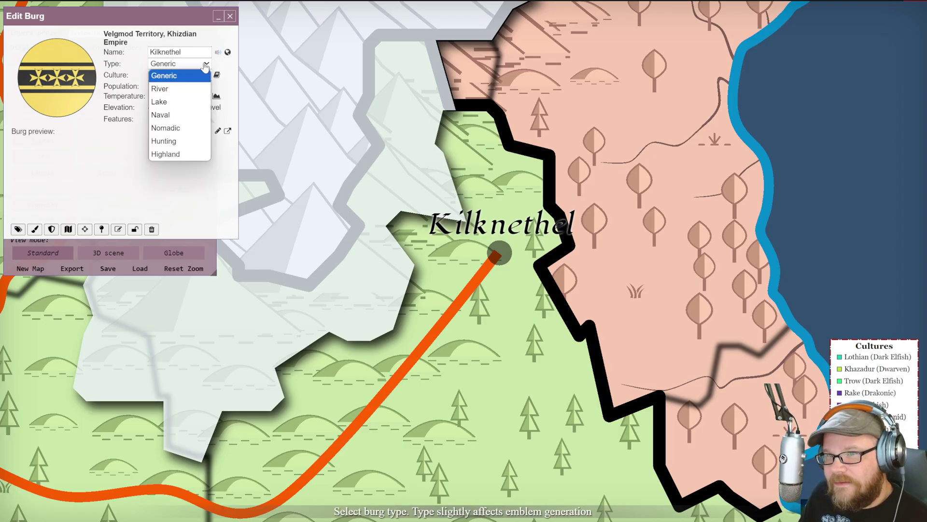
click(206, 65)
click(207, 66)
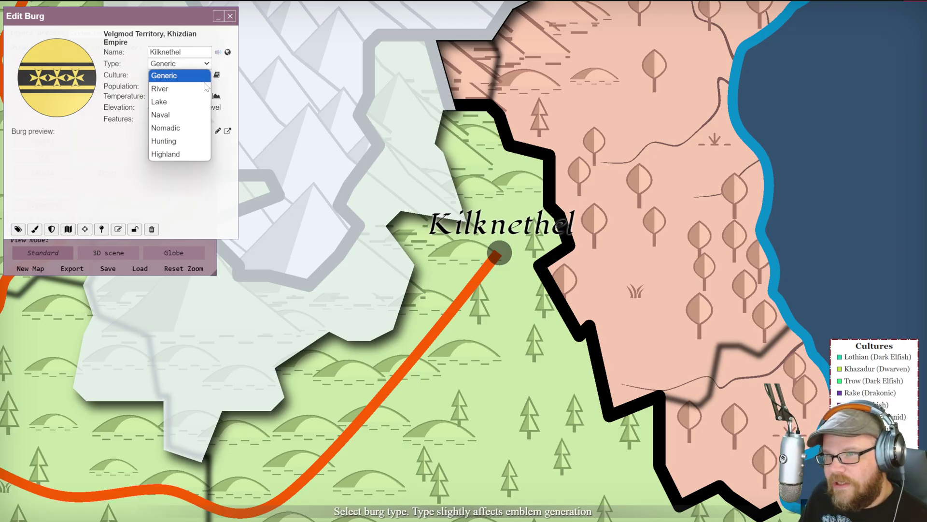
click(180, 142)
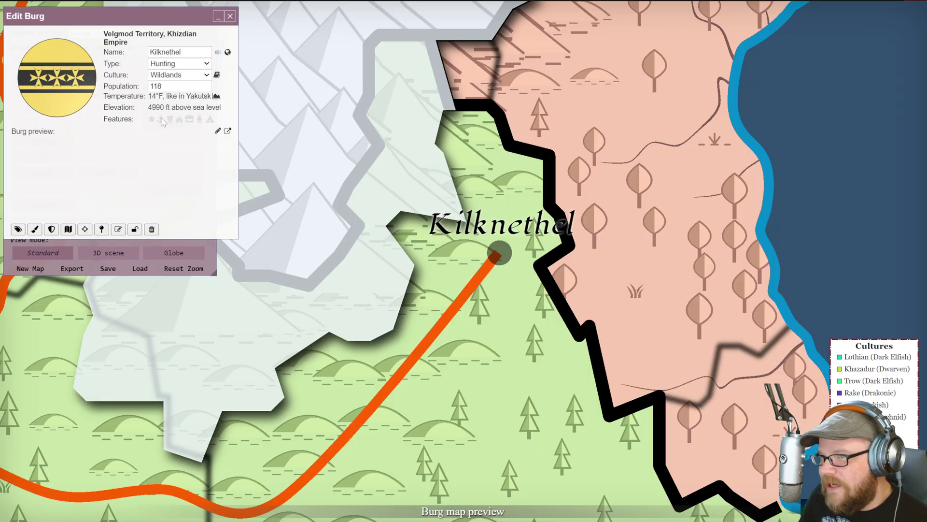
click(206, 76)
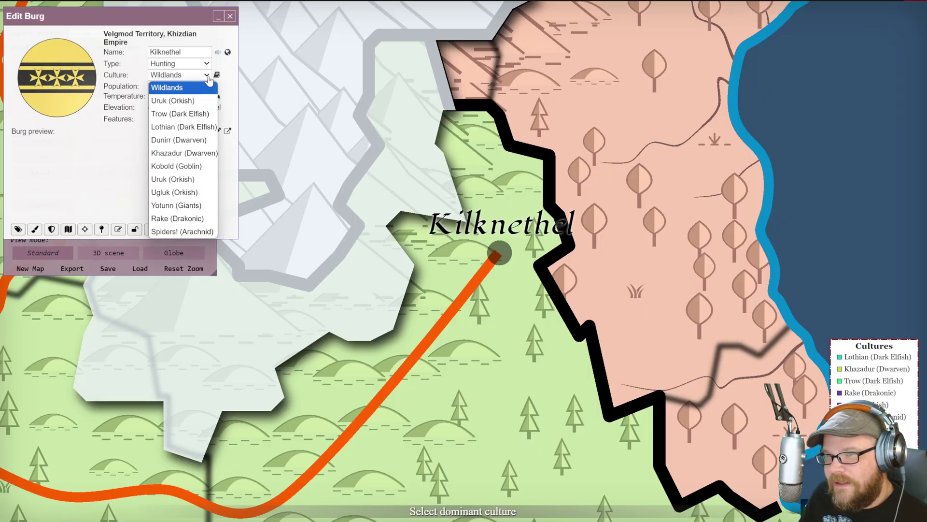
click(193, 232)
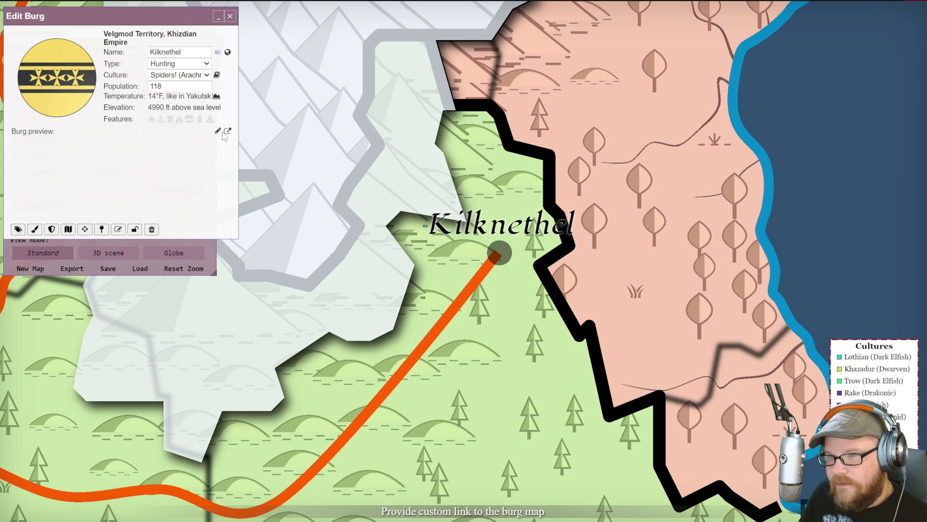
Check Kilknethel's custom burg map link without changing it, and inspect the burg details of Chubod
click(218, 131)
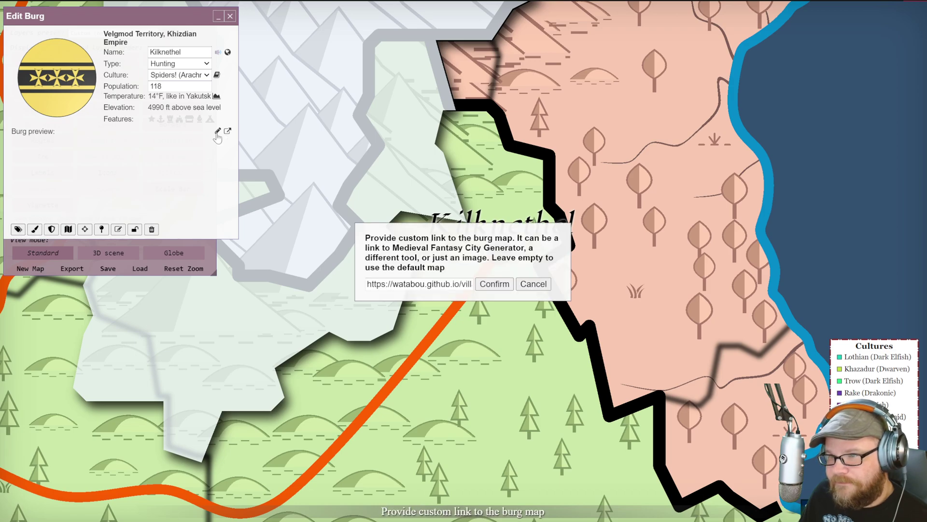
click(534, 284)
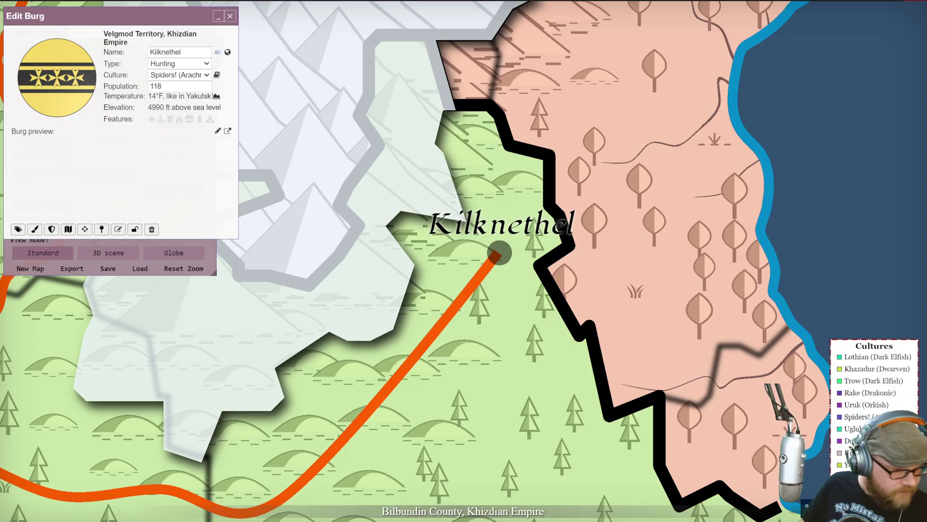
scroll(409, 210, down, 2)
scroll(341, 270, up, 2)
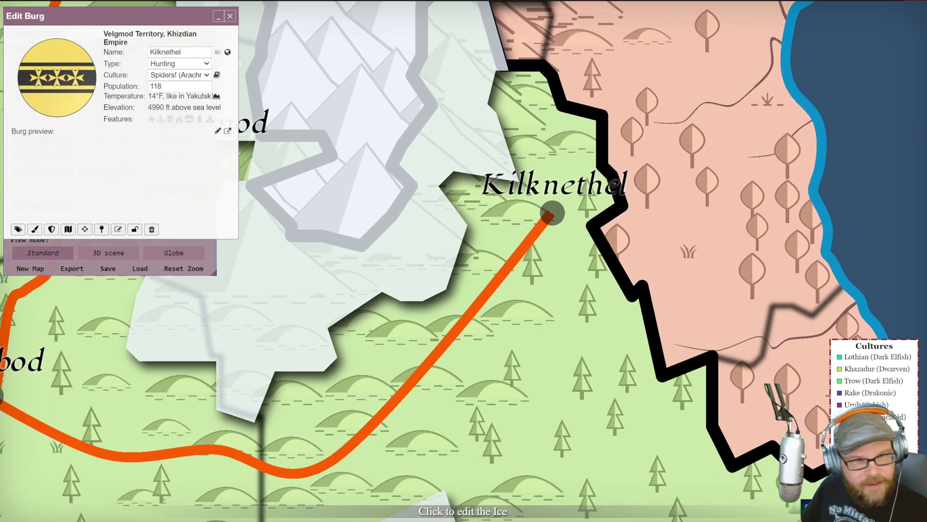
drag(319, 248, 512, 190)
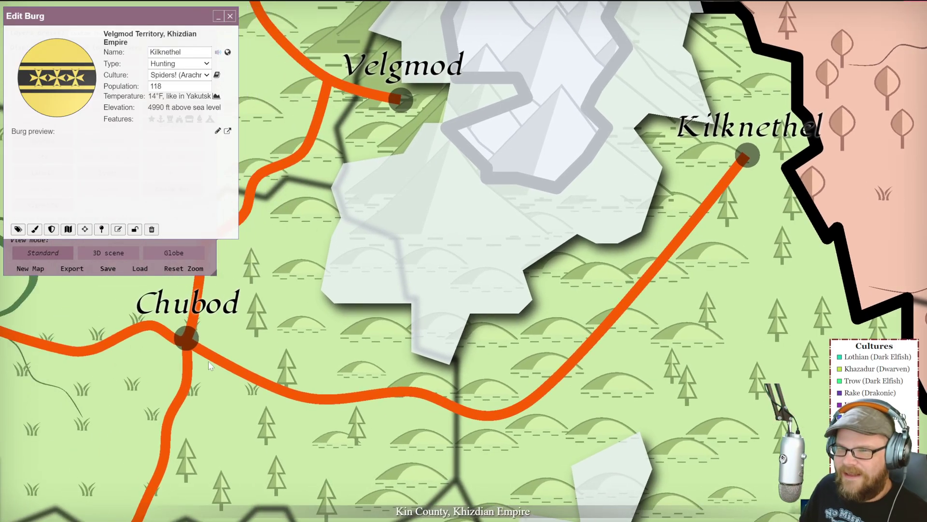
click(184, 342)
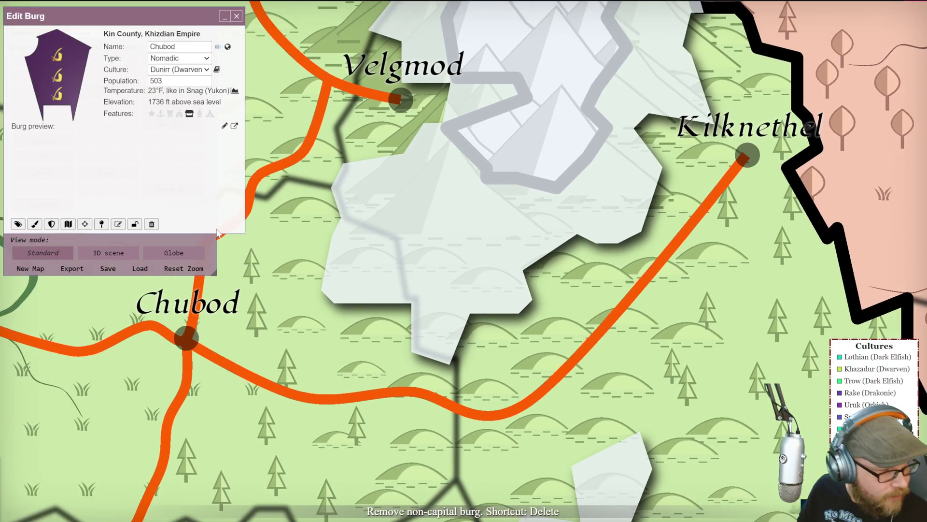
click(237, 16)
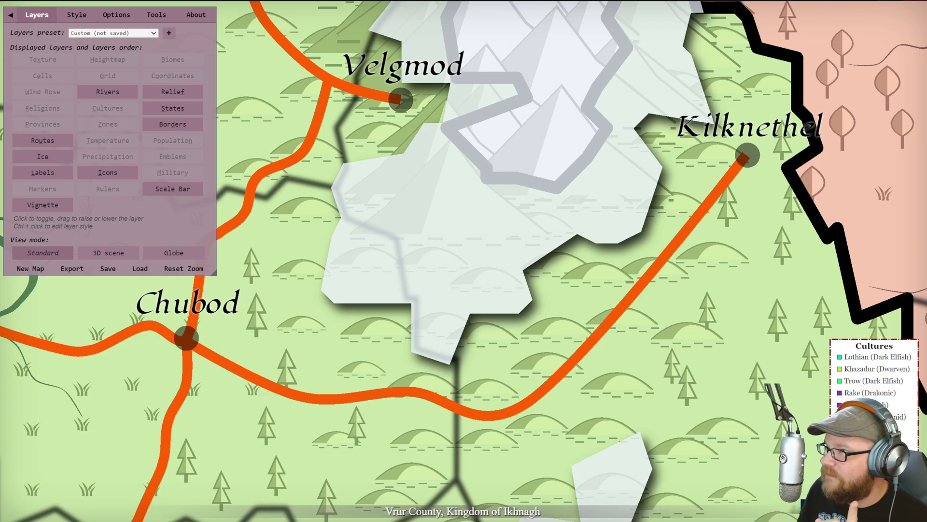
Close the map generator and leave without saving the changes
click(912, 2)
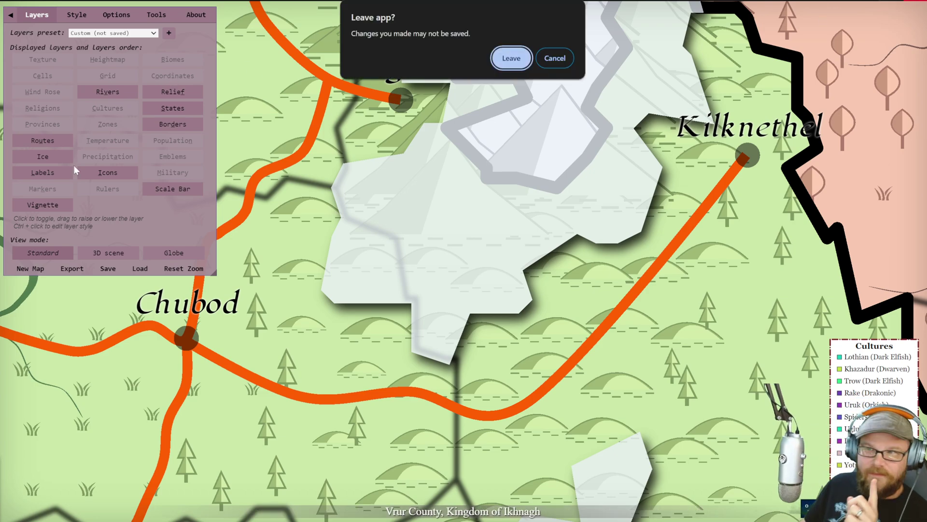
click(503, 60)
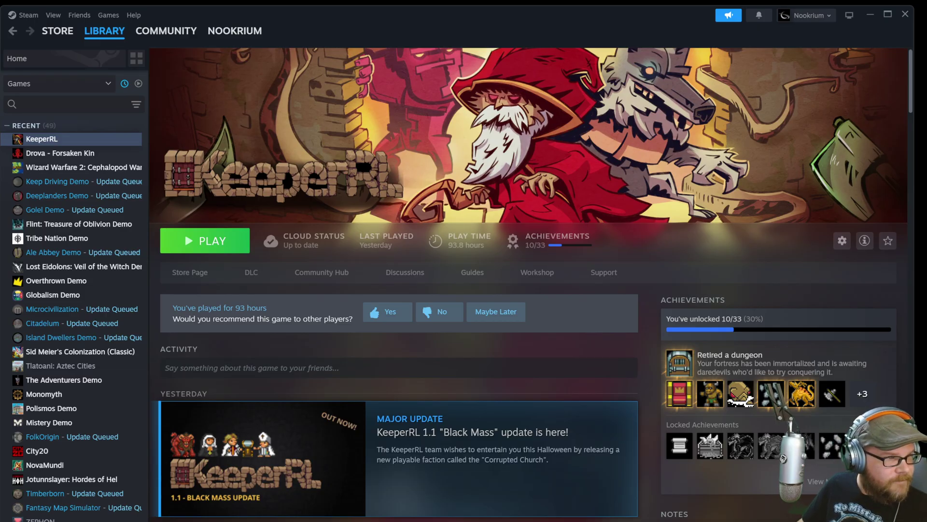
Switch to the Fantasy Map Generator browser window, maximize it, and hide the bookmarks bar
key(alt+Tab)
drag(269, 52, 220, 0)
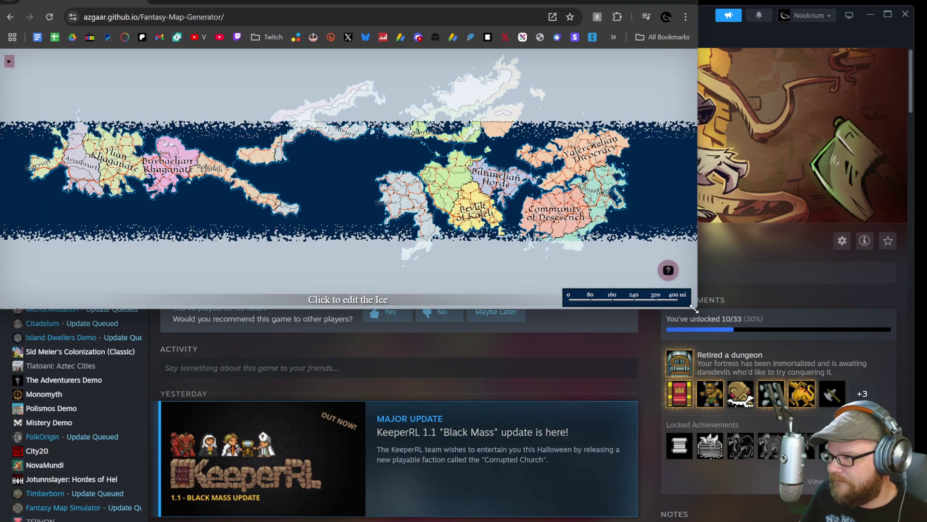
key(super+Up)
key(ctrl+shift+b)
Look over the states and burgs on the new map and display the generator's map settings
scroll(385, 307, up, 5)
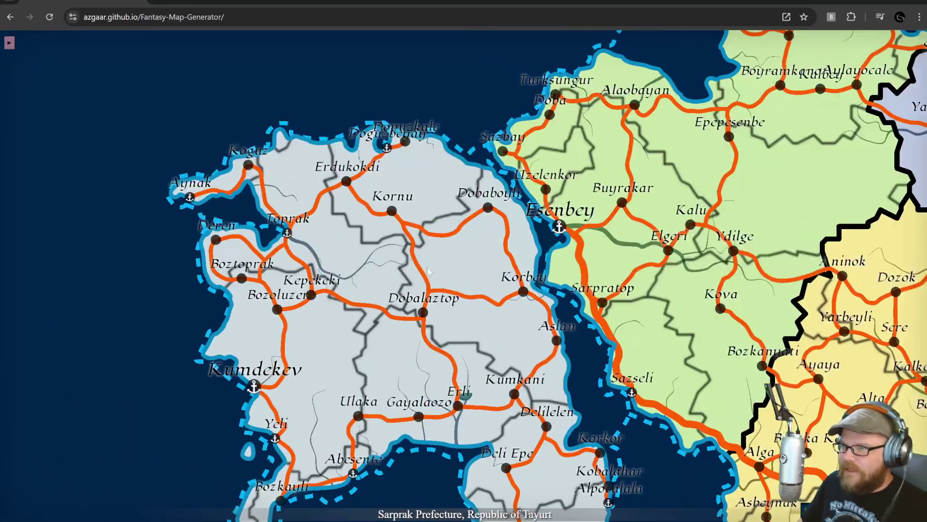
scroll(402, 218, down, 2)
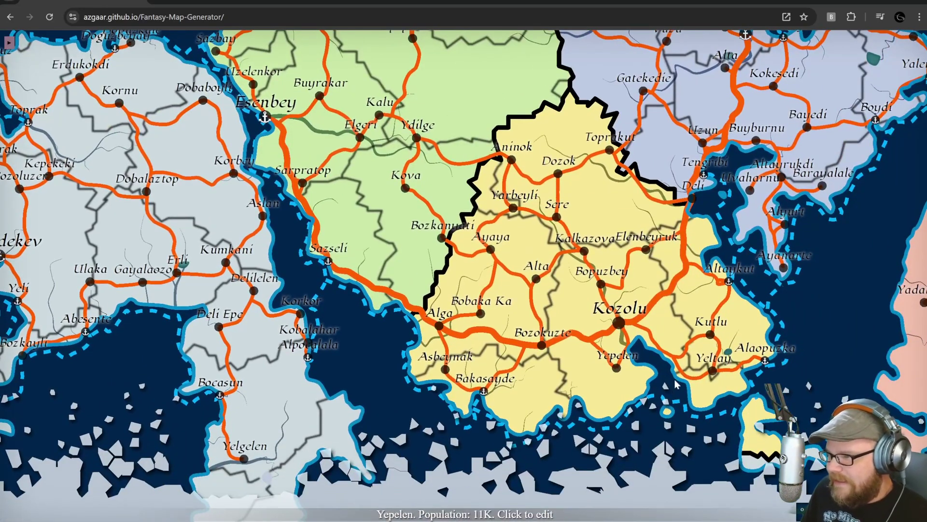
scroll(497, 215, right, 5)
scroll(498, 215, down, 5)
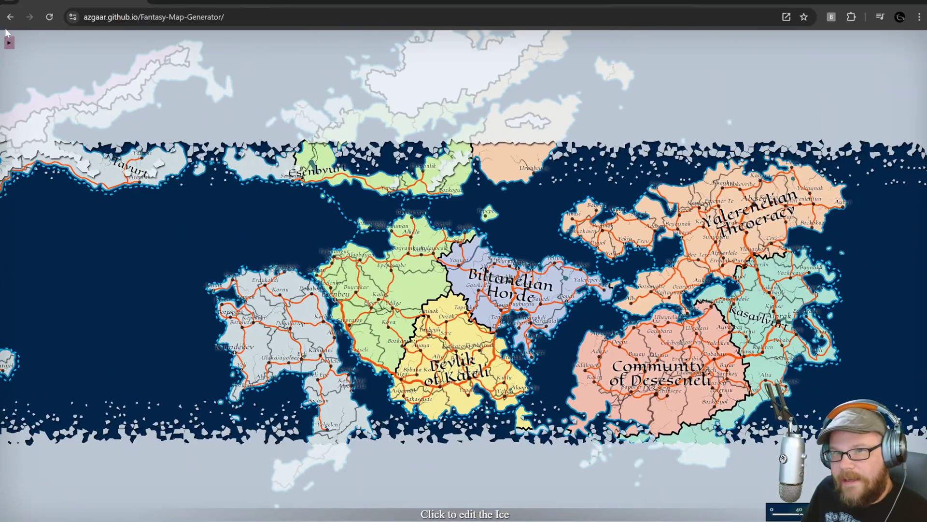
click(8, 42)
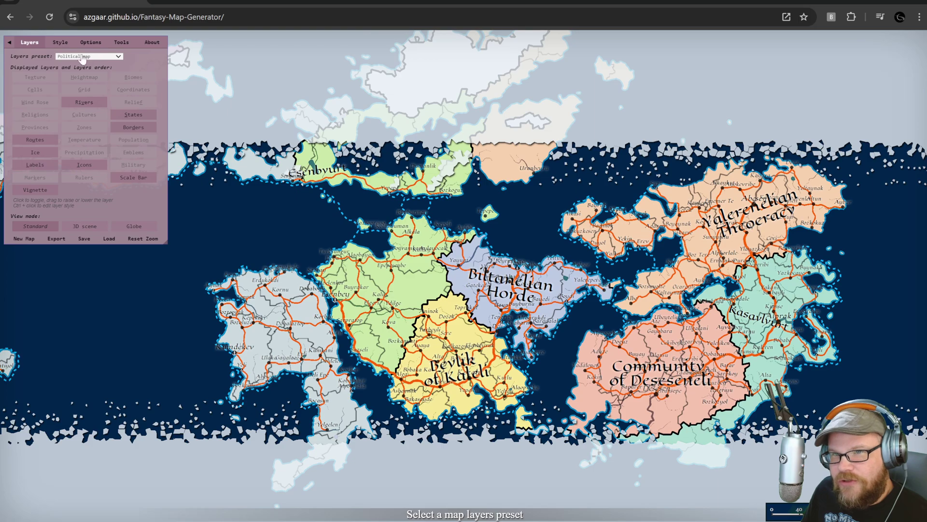
click(91, 43)
click(60, 43)
click(91, 43)
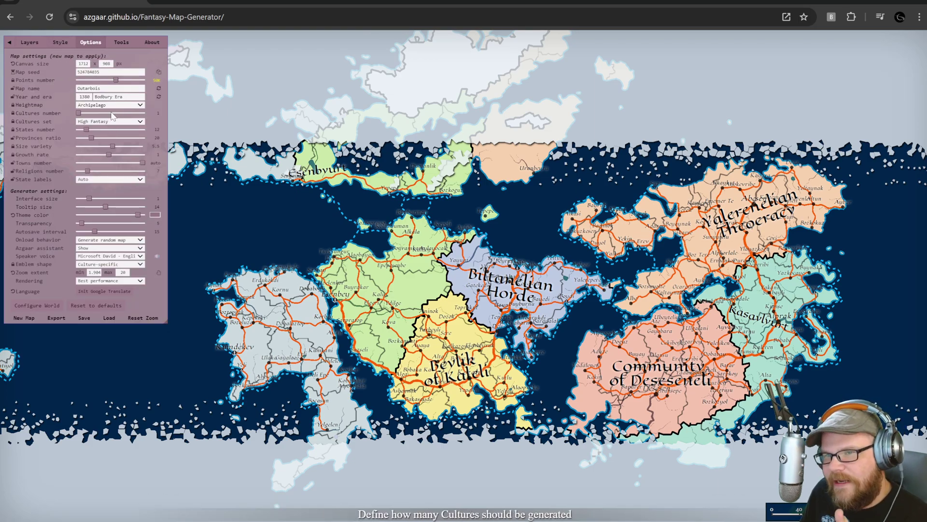
Generate a new map from the precreated Caribbean heightmap, with a newly randomized map name
click(143, 107)
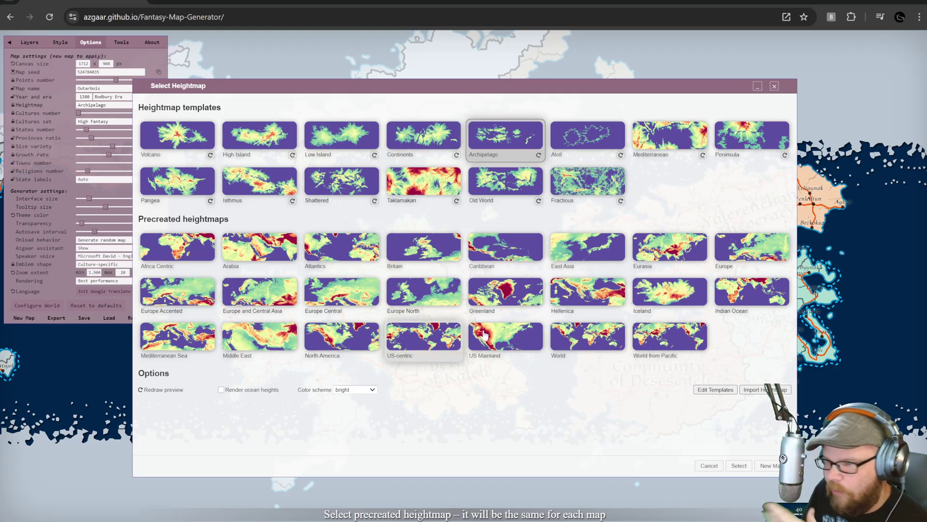
click(503, 248)
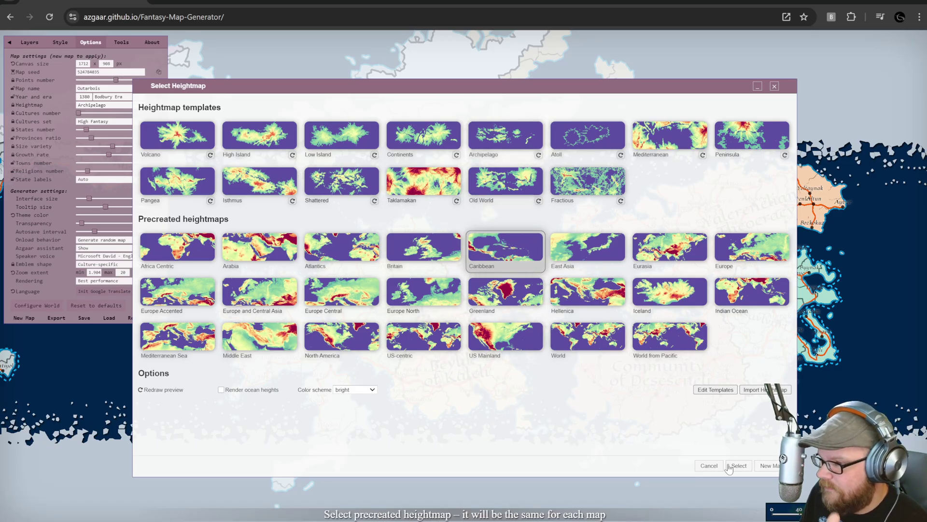
click(748, 466)
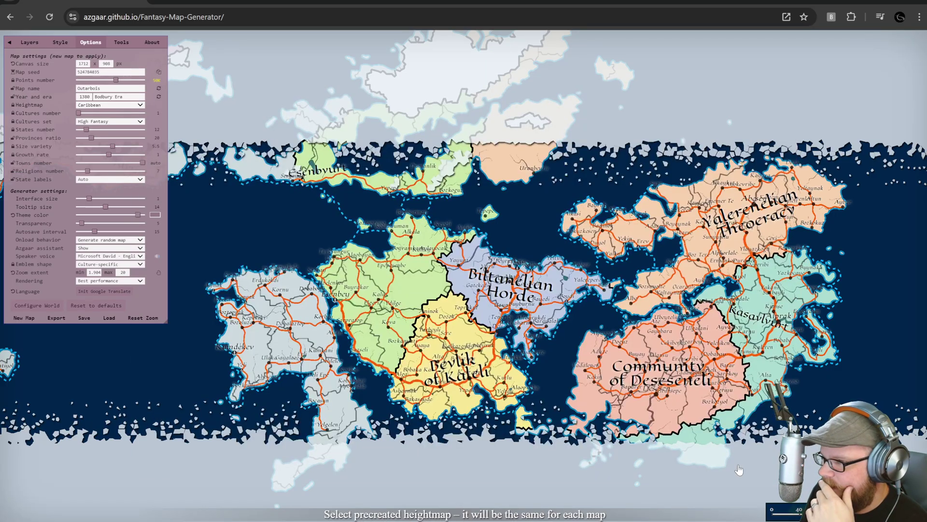
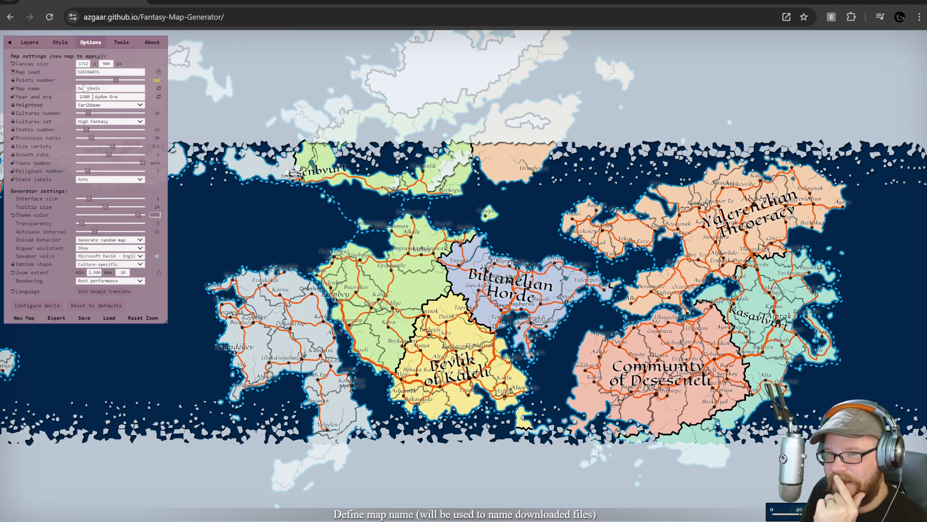
click(159, 90)
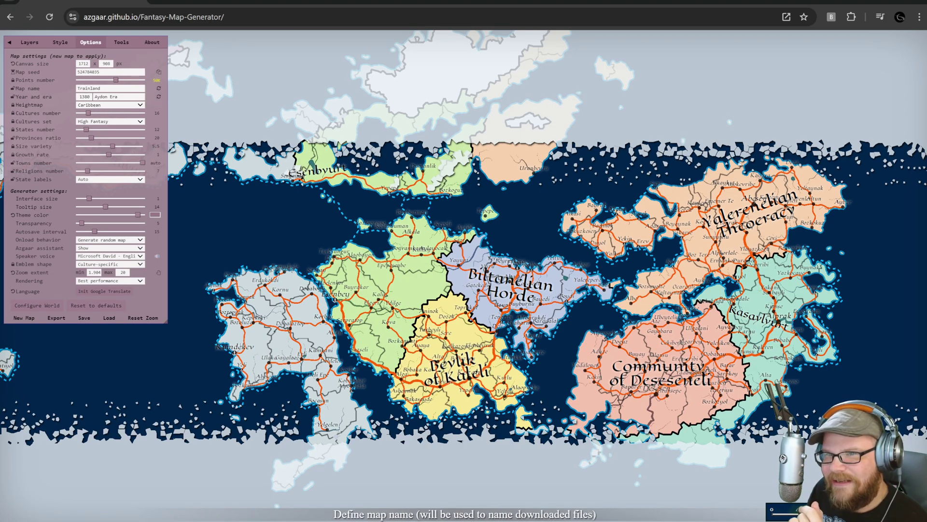
click(23, 319)
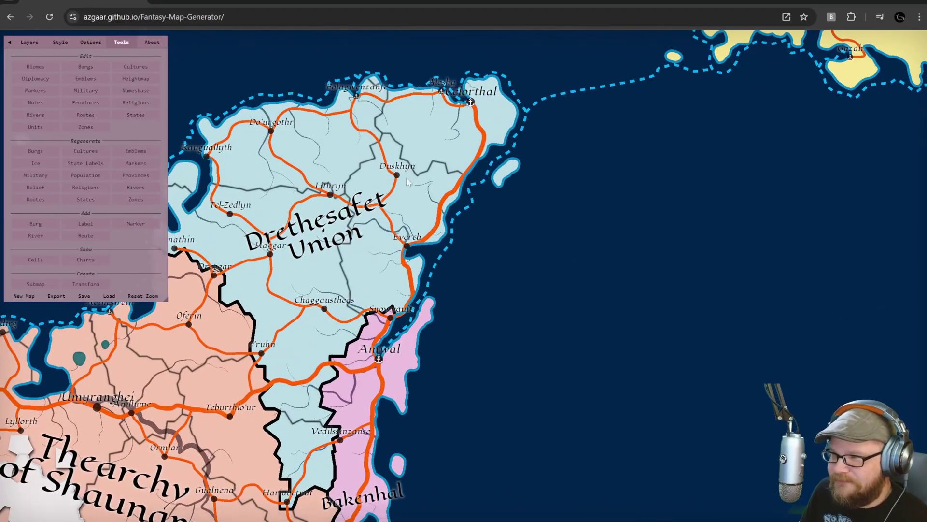
Inspect the burg details of Duskhyn, Dreggar and Celorthal one after another
click(397, 175)
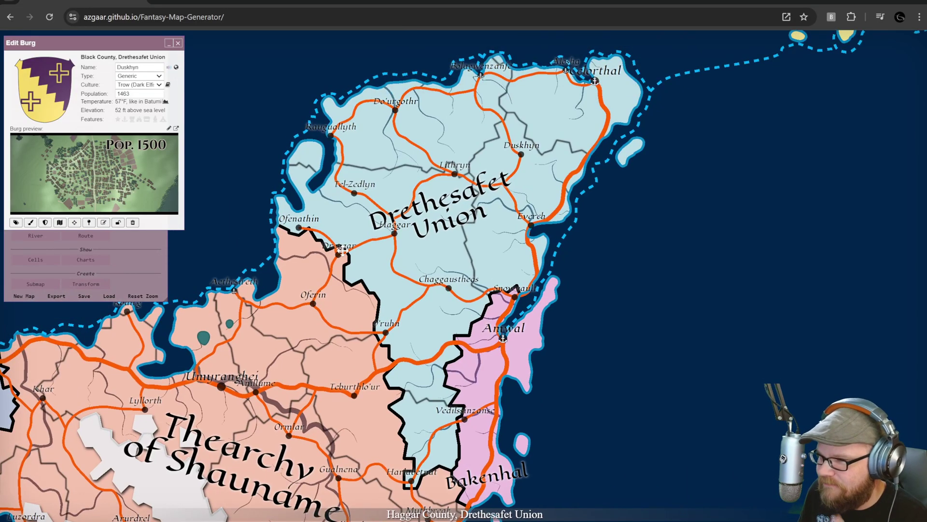
click(339, 255)
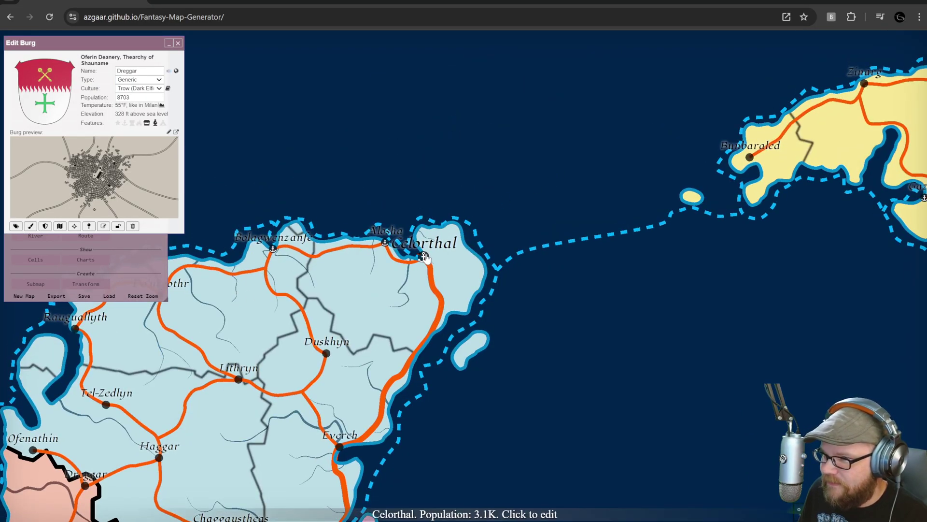
click(424, 257)
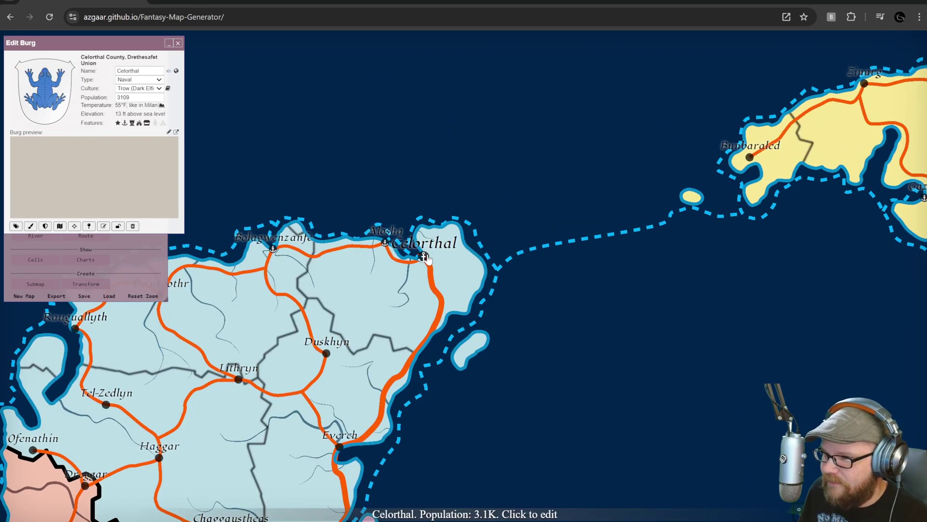
Give the port burg Alosha a citadel in its burg features
click(385, 244)
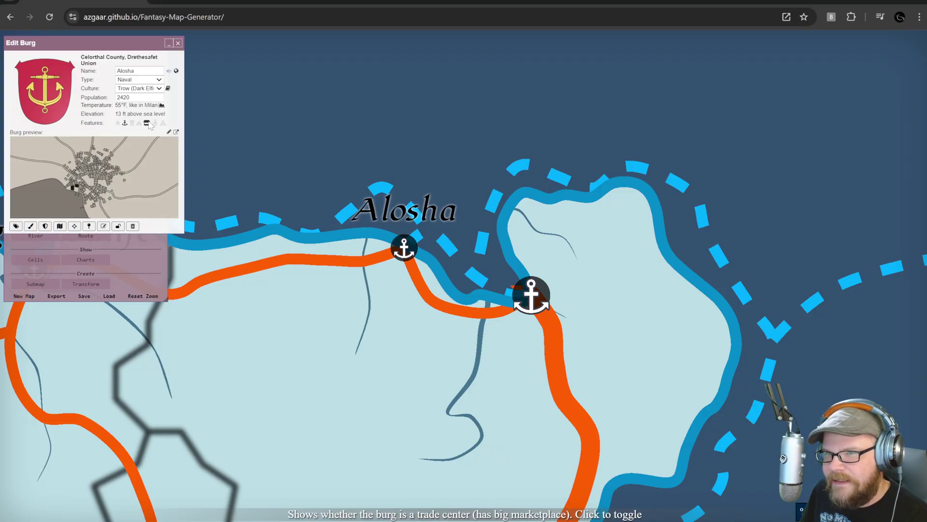
click(132, 123)
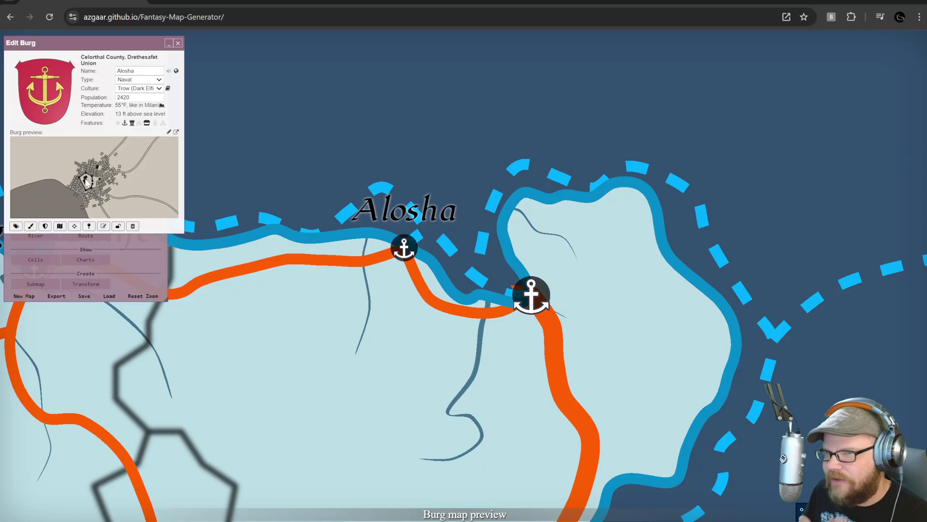
Open Alosha's map in the city generator and rebuild the city with random features
click(176, 133)
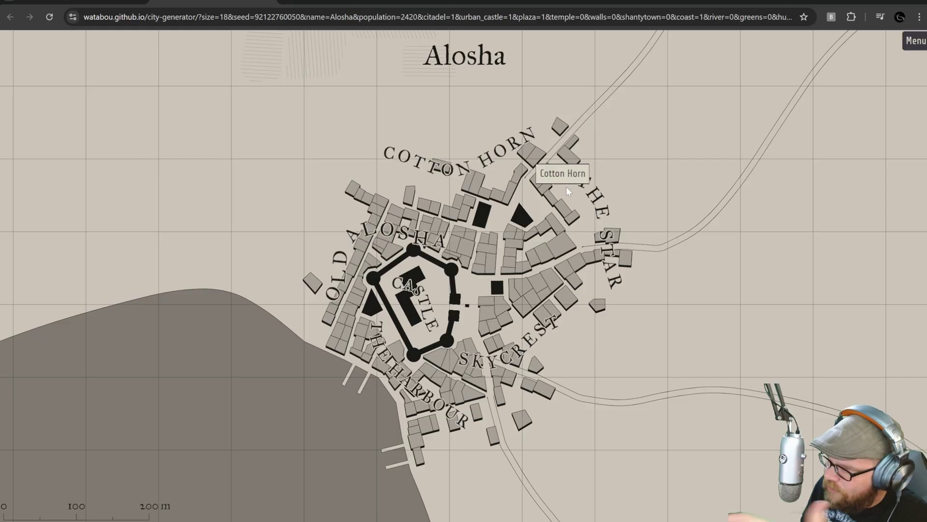
right_click(292, 152)
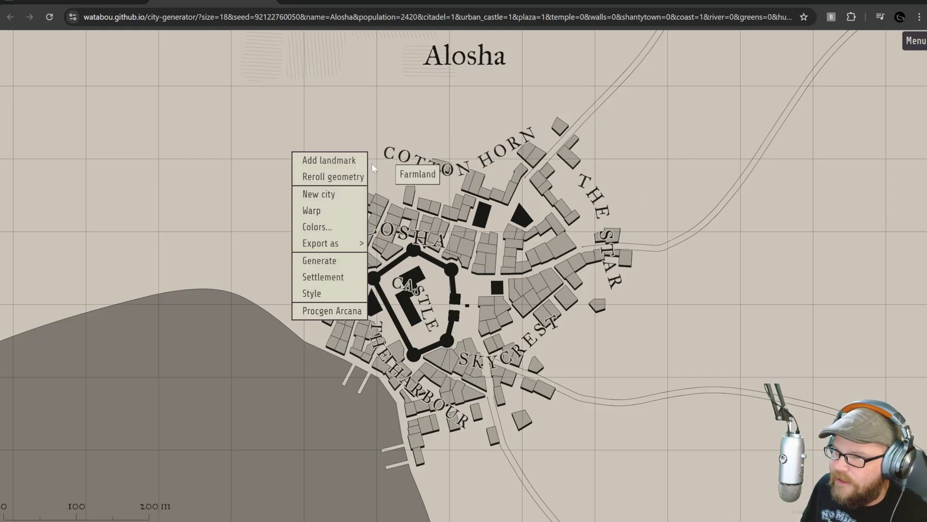
mouse_move(339, 242)
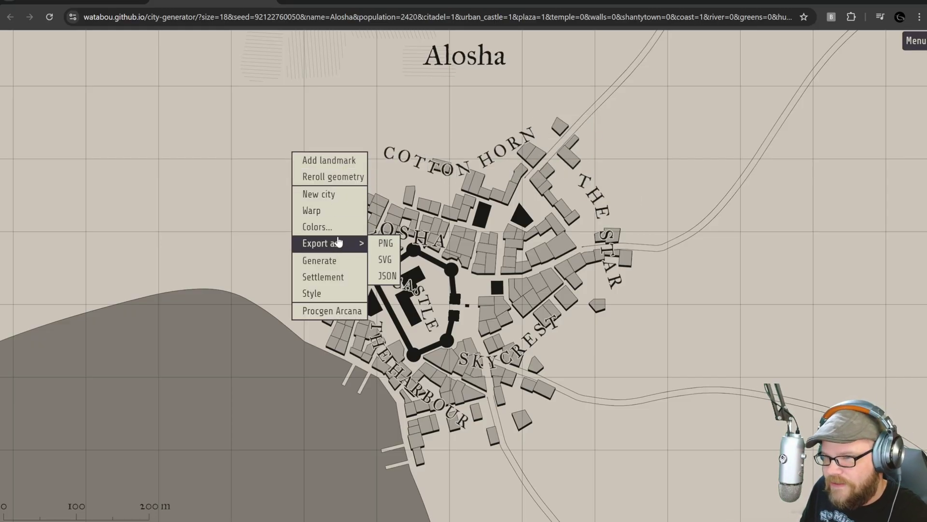
click(347, 268)
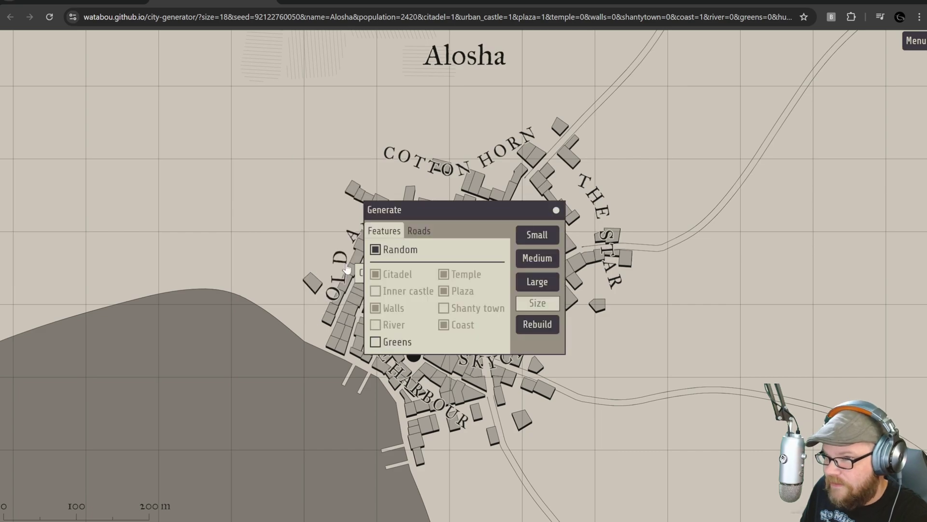
click(540, 325)
click(542, 325)
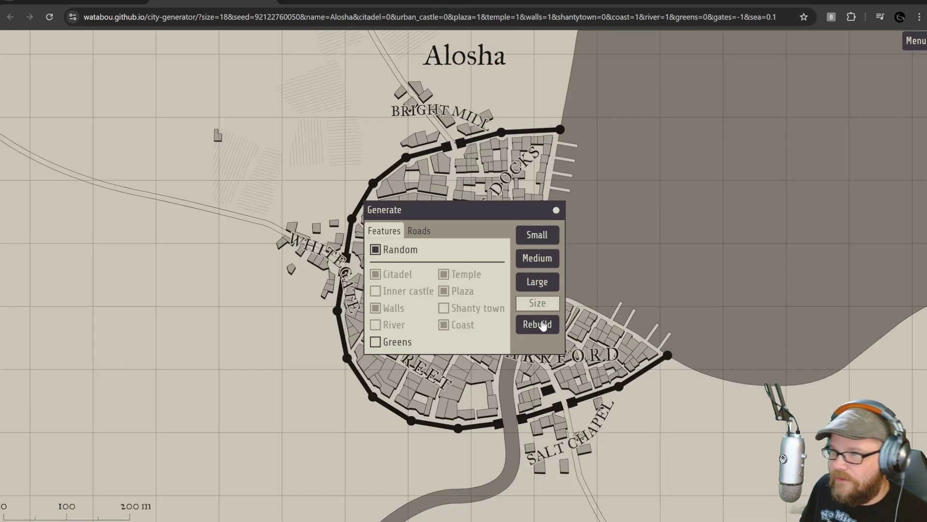
click(556, 209)
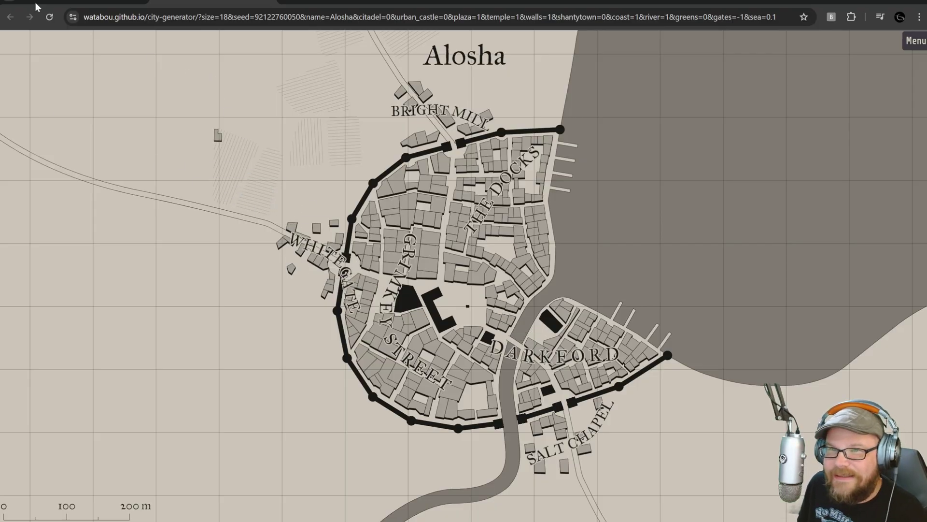
Copy the rebuilt city's URL, return to the world map and set it as Alosha's custom burg map link
key(ctrl+l)
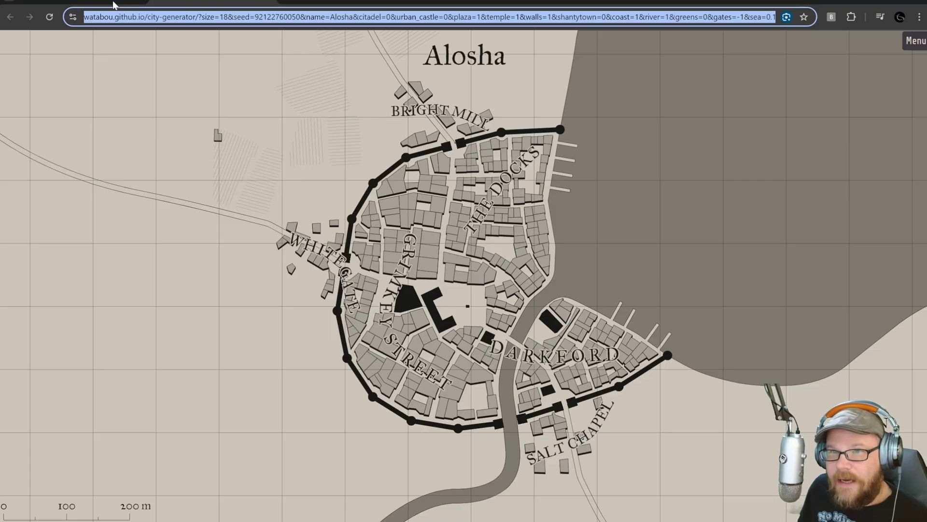
key(ctrl+w)
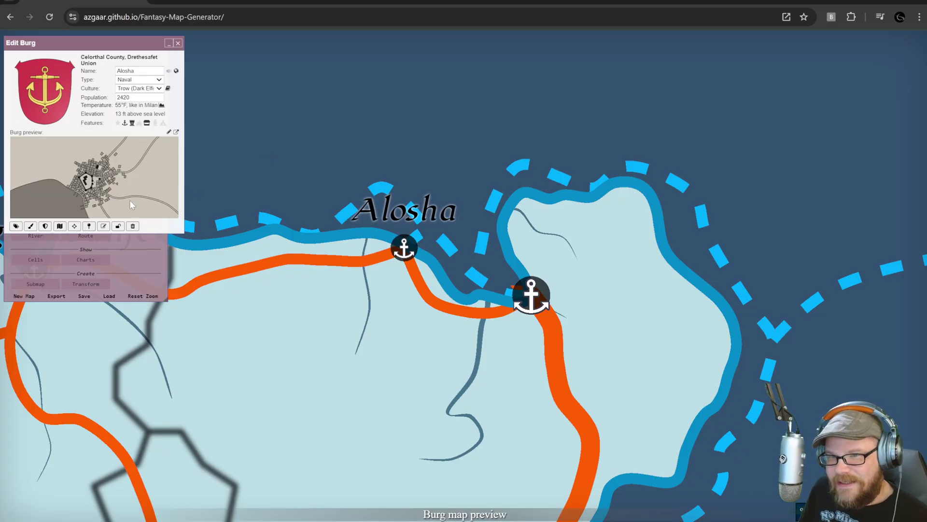
click(169, 132)
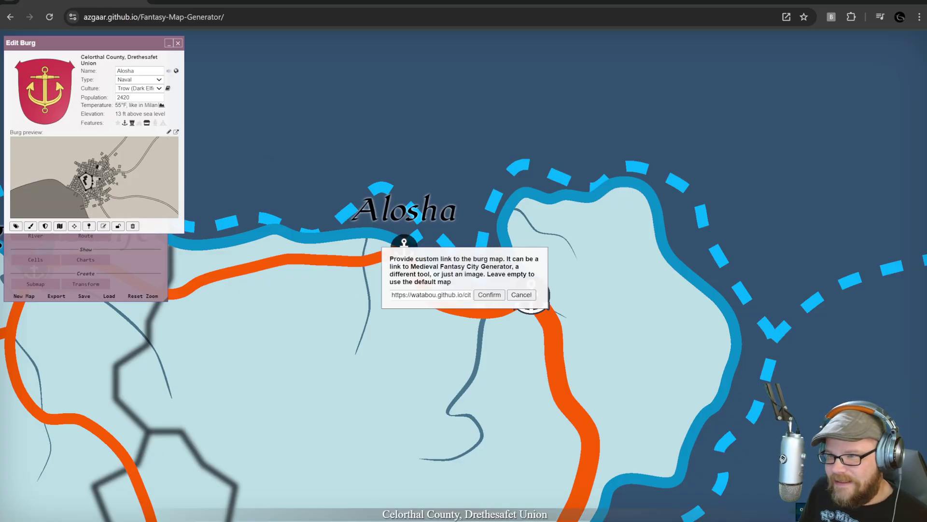
key(ctrl+a)
key(ctrl+v)
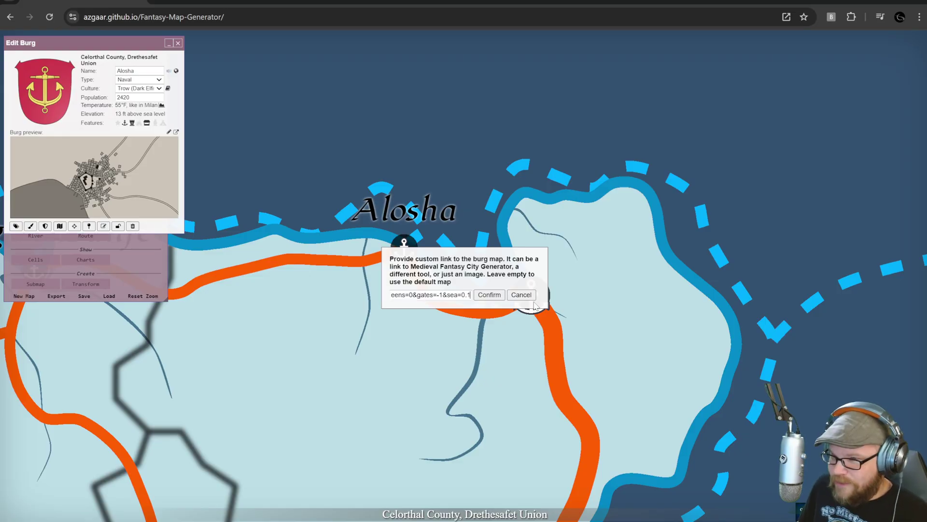
click(489, 295)
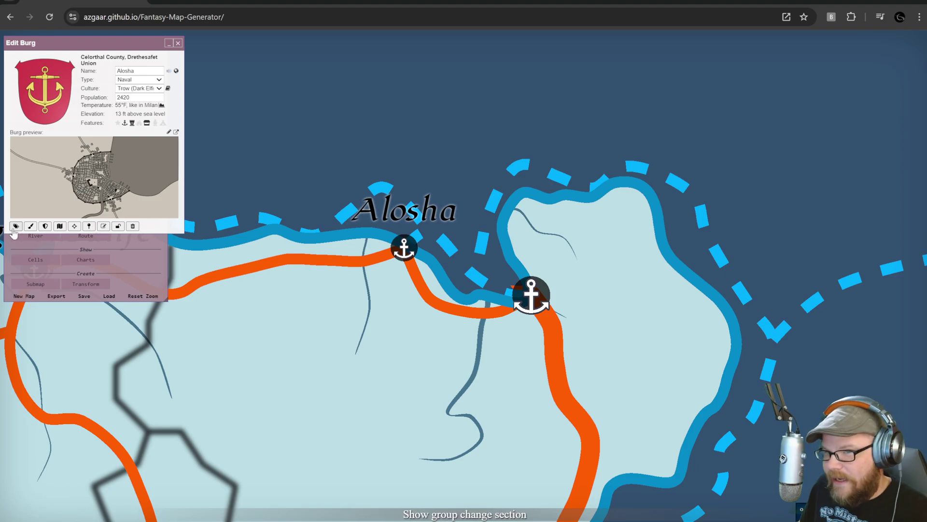
Write the note "this is a port town!" for Alosha and try to generate a description with the gpt-4o-mini AI text generator
click(104, 227)
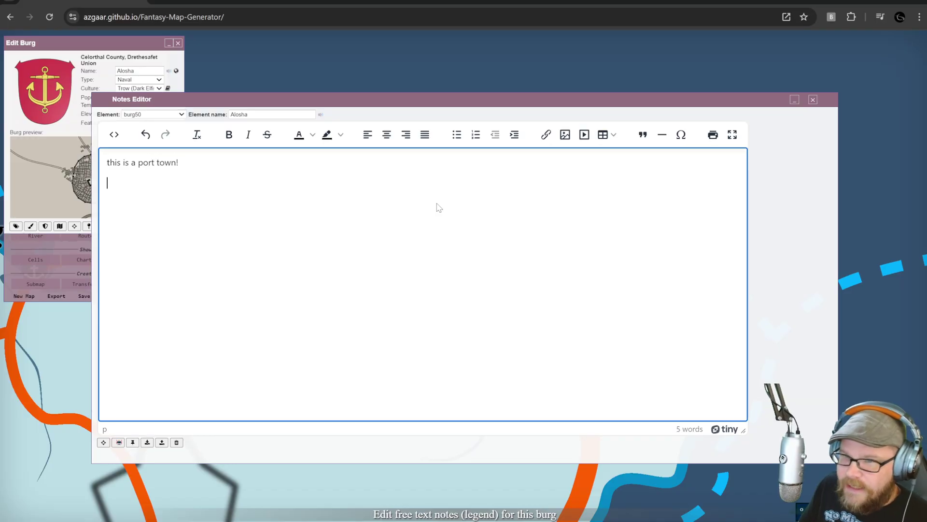
click(117, 443)
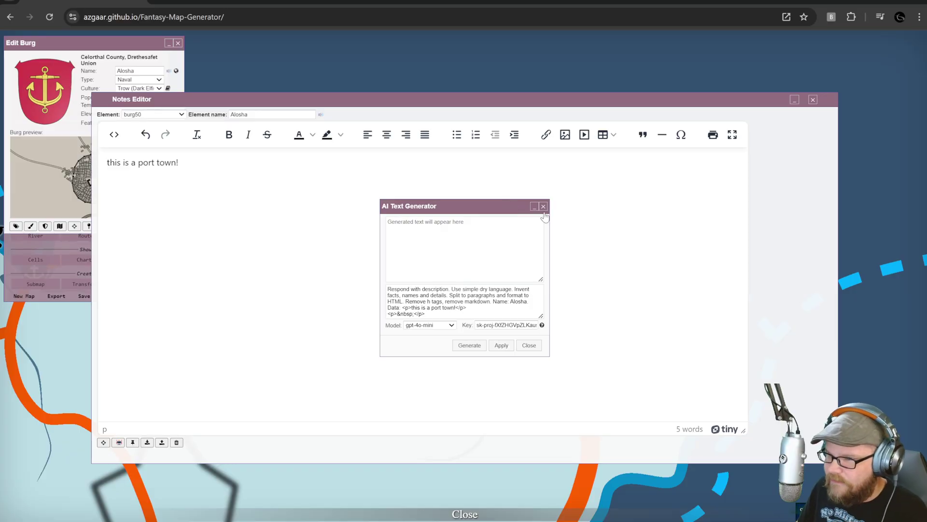
click(473, 349)
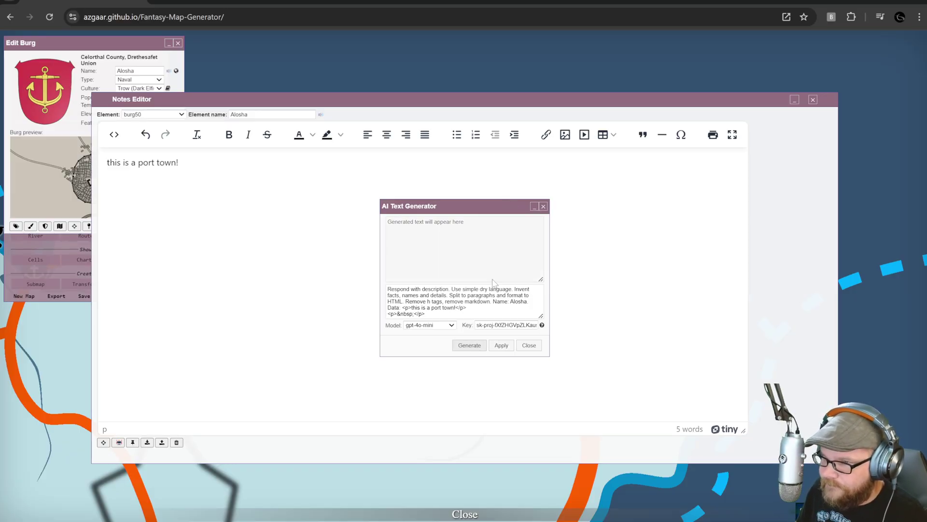
click(543, 206)
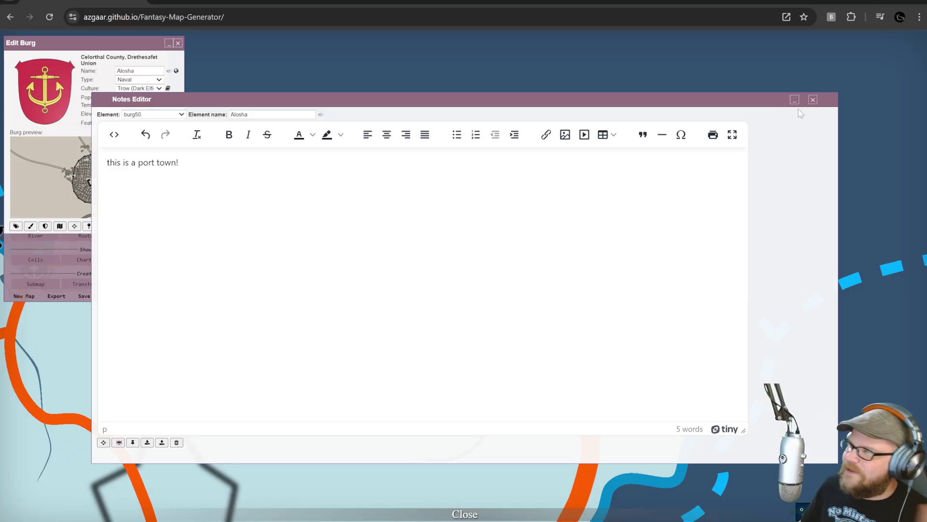
click(812, 100)
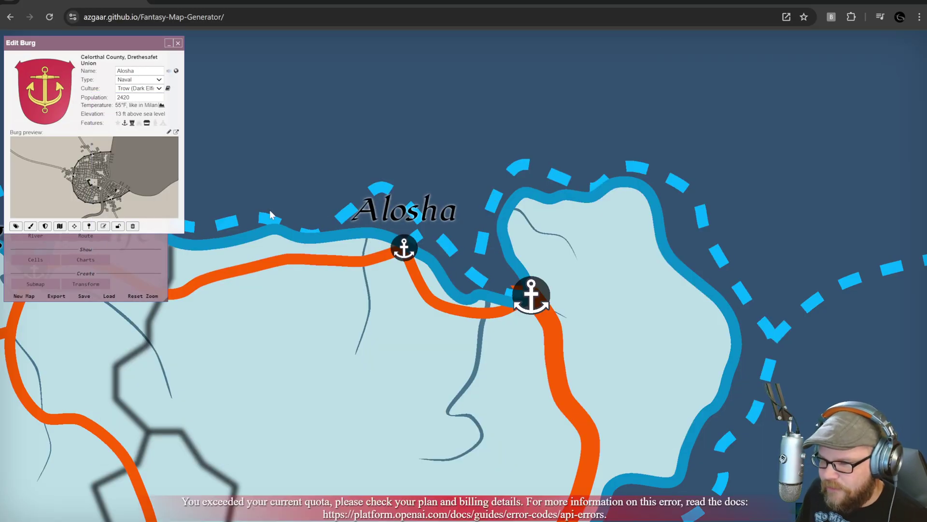
Display Alosha's note from its burg marker on the map
drag(336, 193, 391, 208)
mouse_move(469, 261)
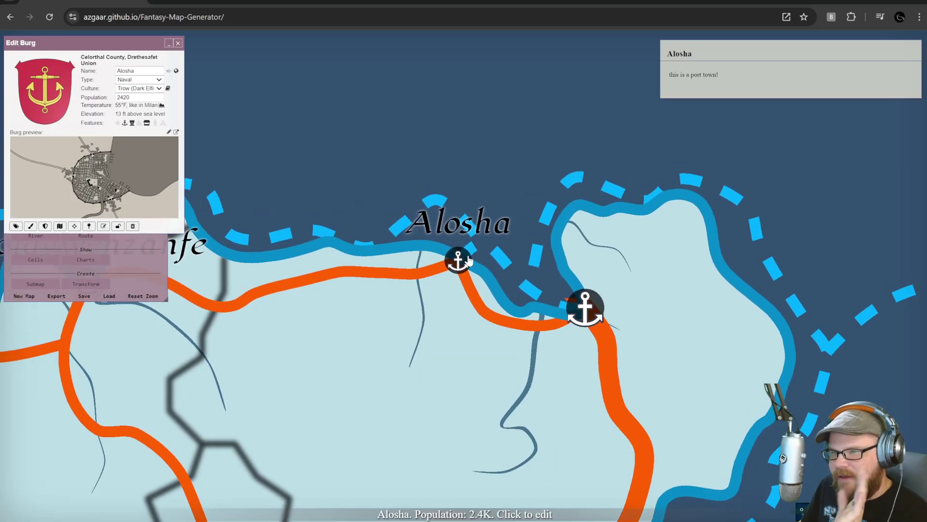
Replace Alosha's name with a random one and then with a generated culture-specific one, and finish editing the burg
click(176, 72)
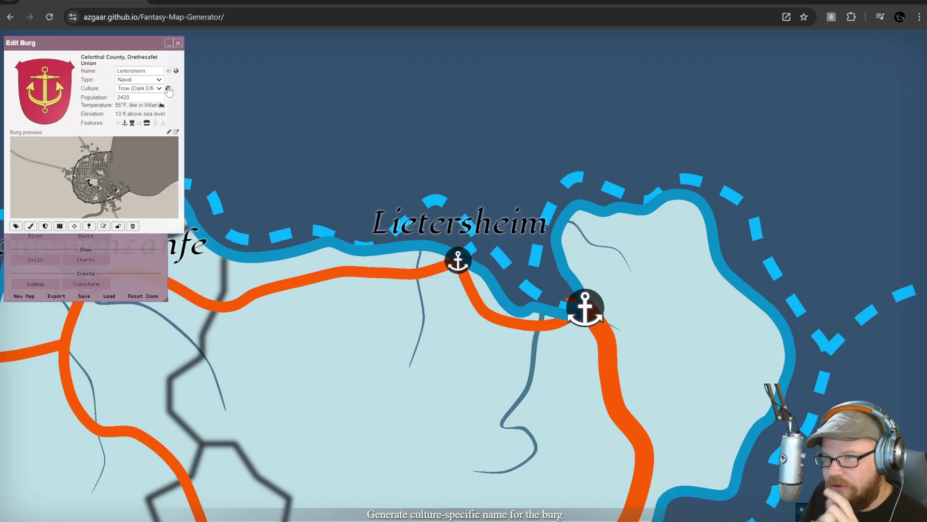
click(168, 89)
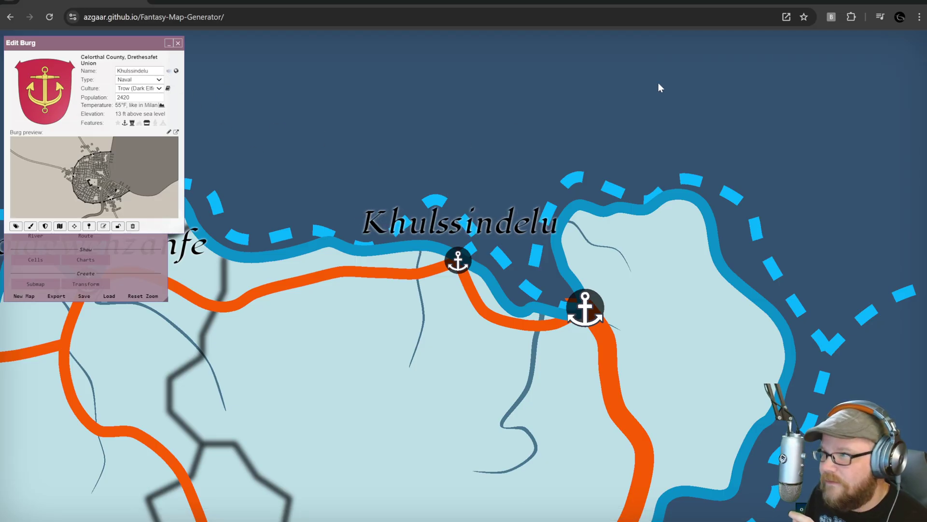
drag(342, 174, 377, 157)
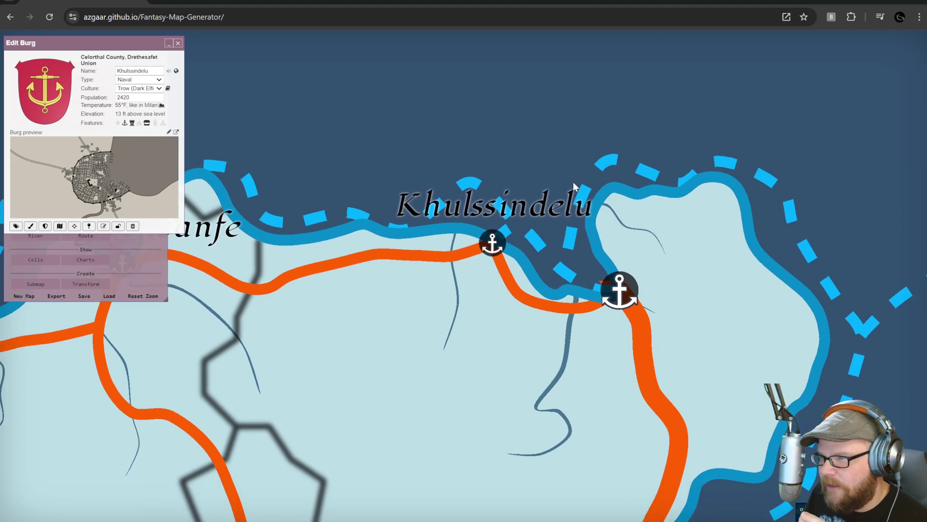
scroll(368, 195, down, 2)
scroll(368, 195, down, 4)
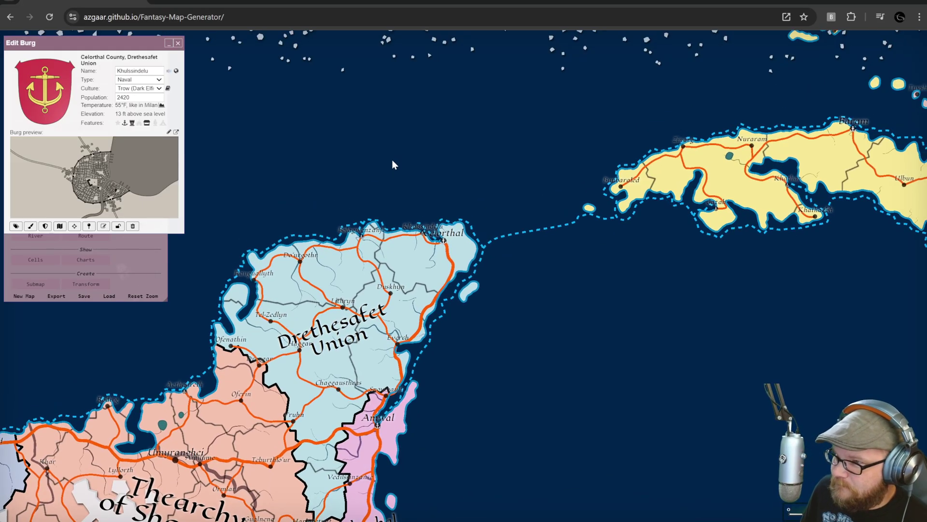
scroll(552, 239, up, 2)
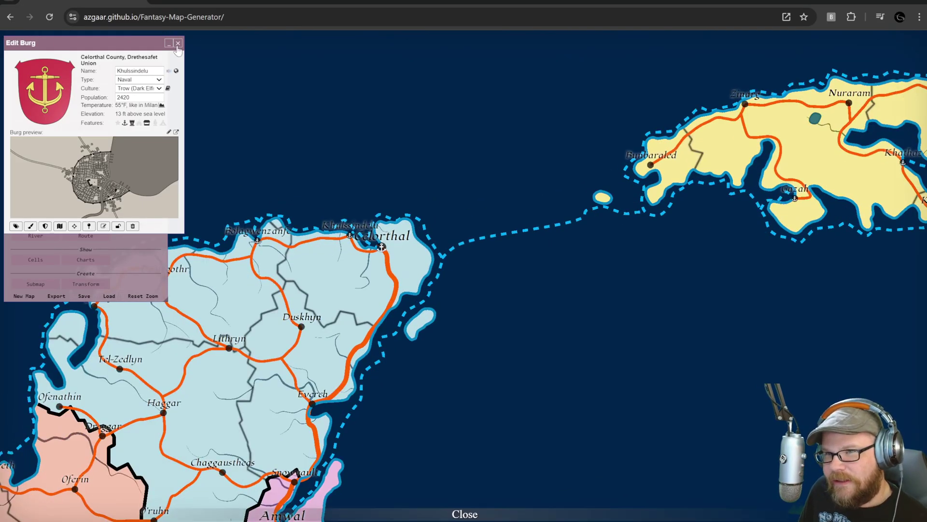
click(178, 42)
Show the Military layer on the map
click(29, 42)
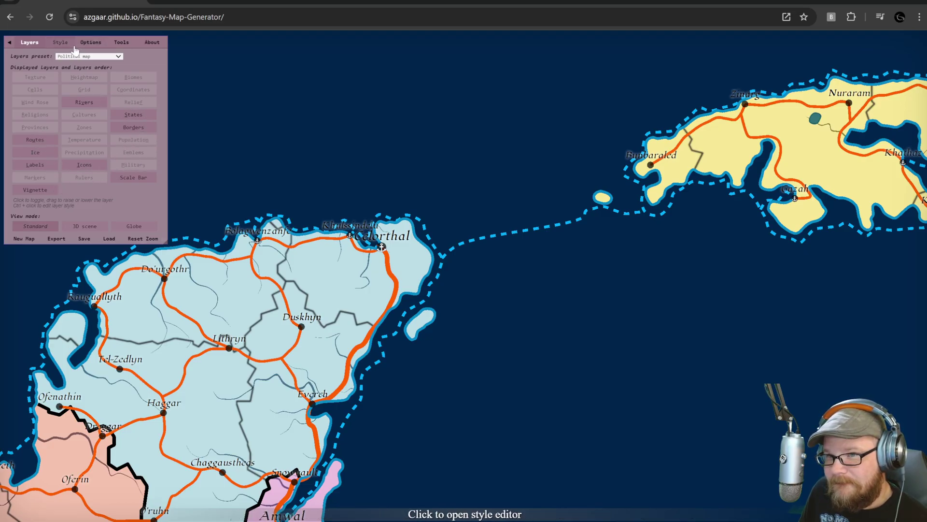
click(133, 165)
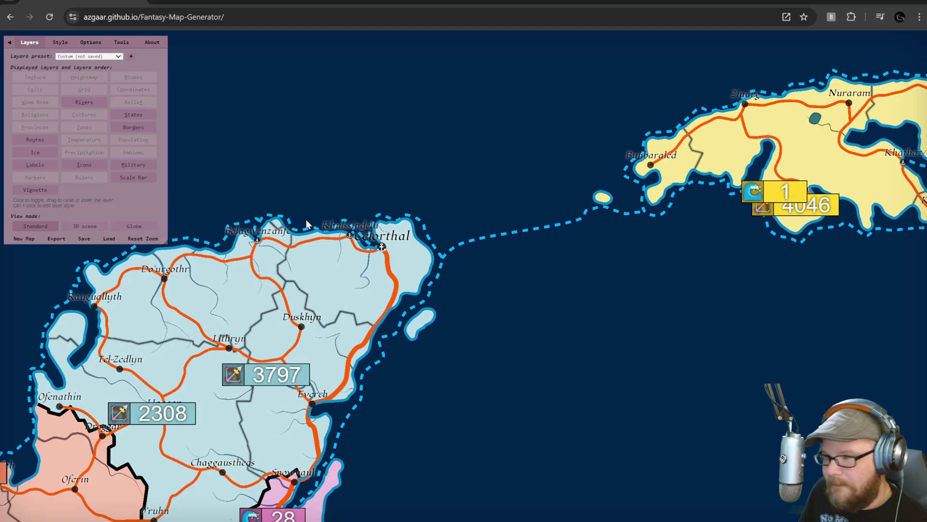
Inspect the composition and notes of the 1st (Black) Regiment stationed southwest of Duskhyn
scroll(445, 199, up, 2)
mouse_move(171, 403)
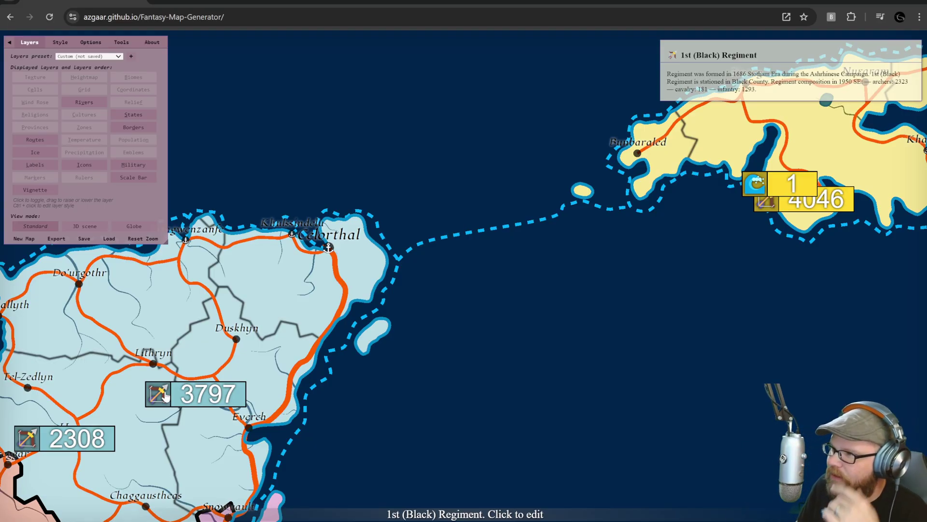
click(165, 396)
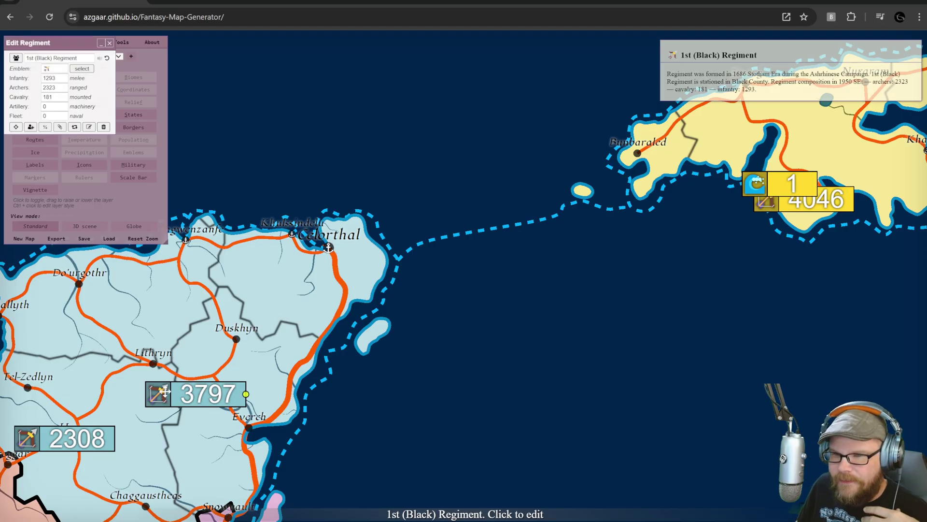
click(89, 128)
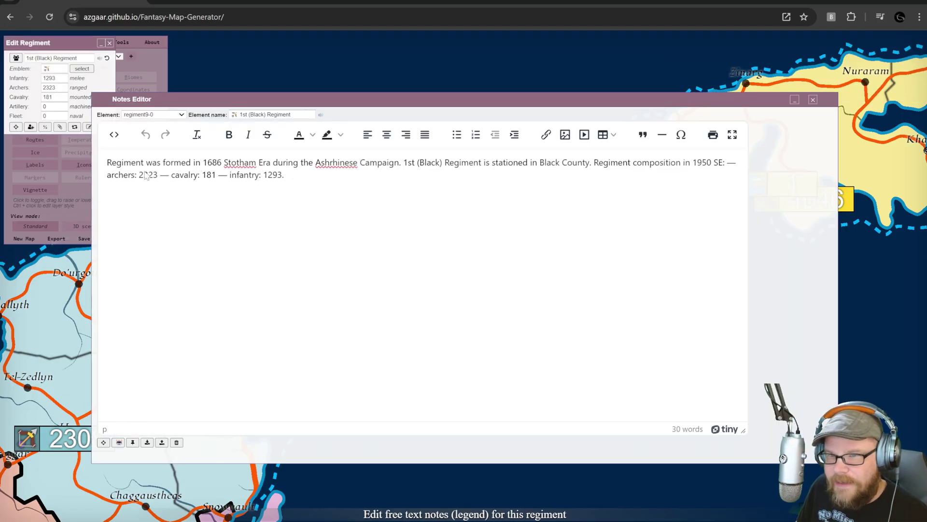
click(813, 99)
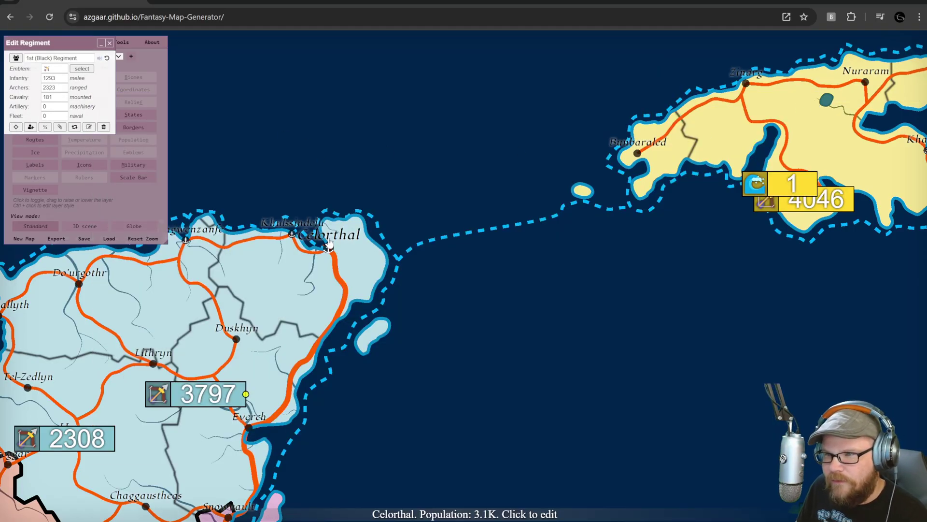
Move the 1st (Black) Regiment out to sea, northeast of Celorthal along the sea route
mouse_move(293, 238)
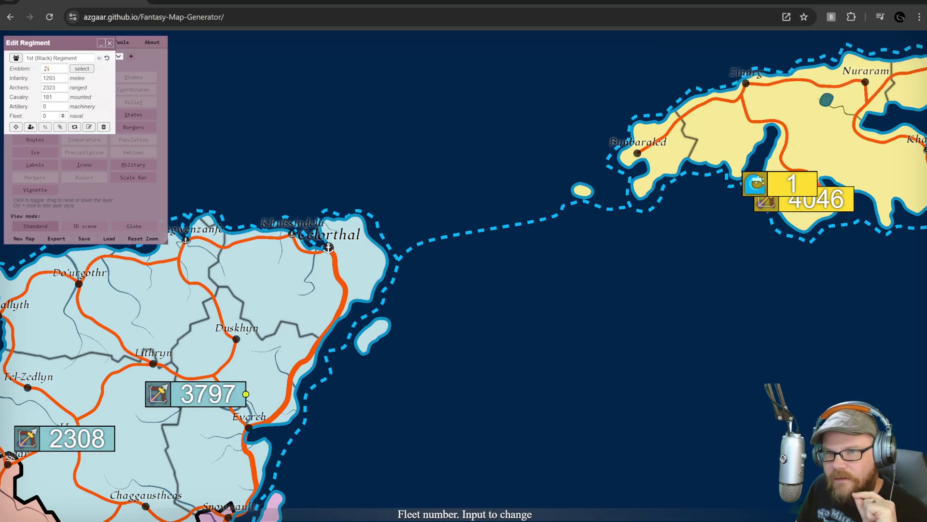
mouse_move(180, 398)
drag(179, 398, 456, 220)
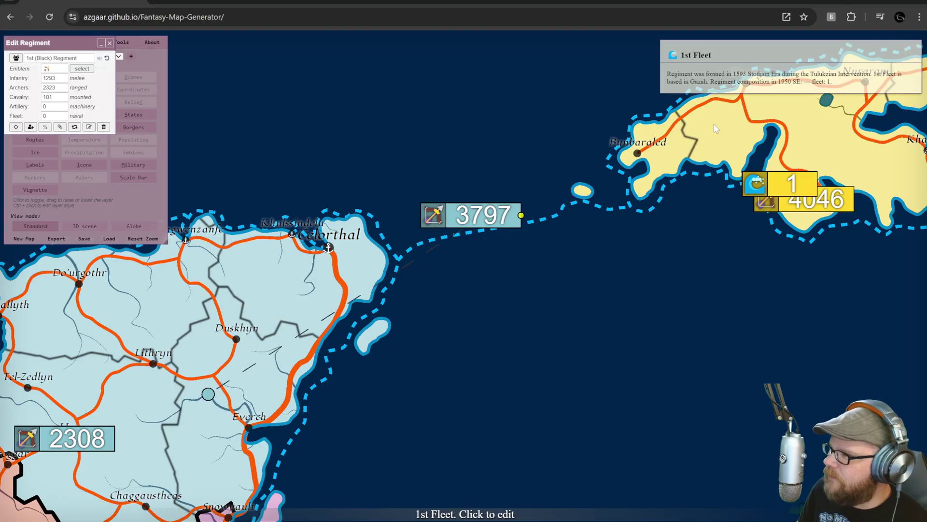
Open the burg Bunbaraled for editing and try the Lake type before setting it to River
click(637, 153)
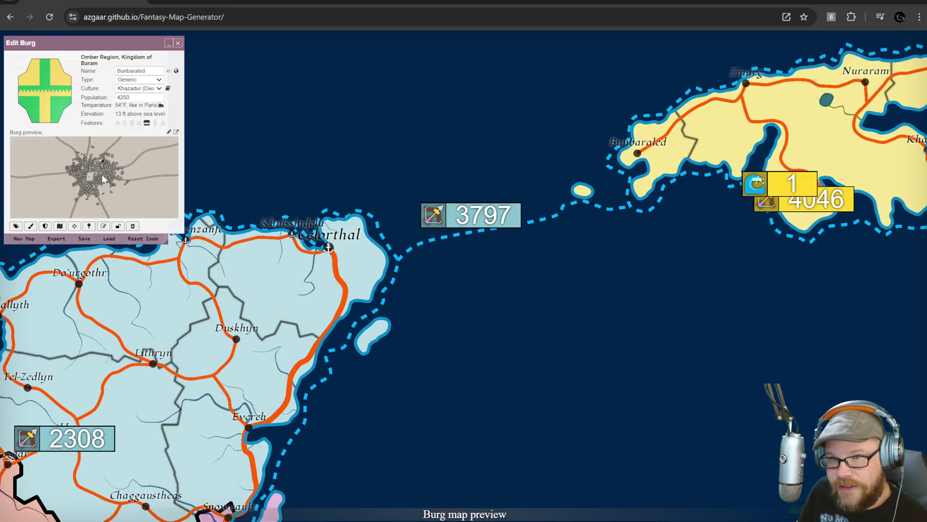
click(139, 79)
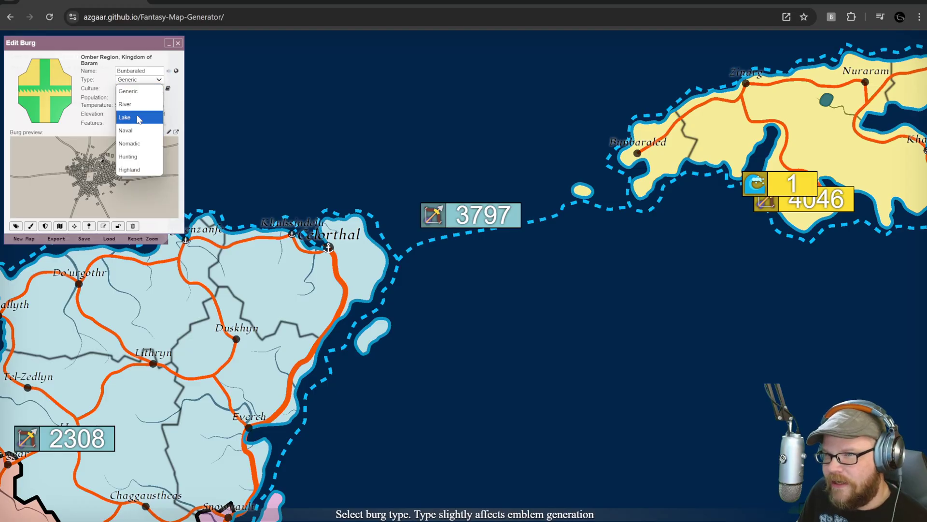
click(139, 117)
click(139, 80)
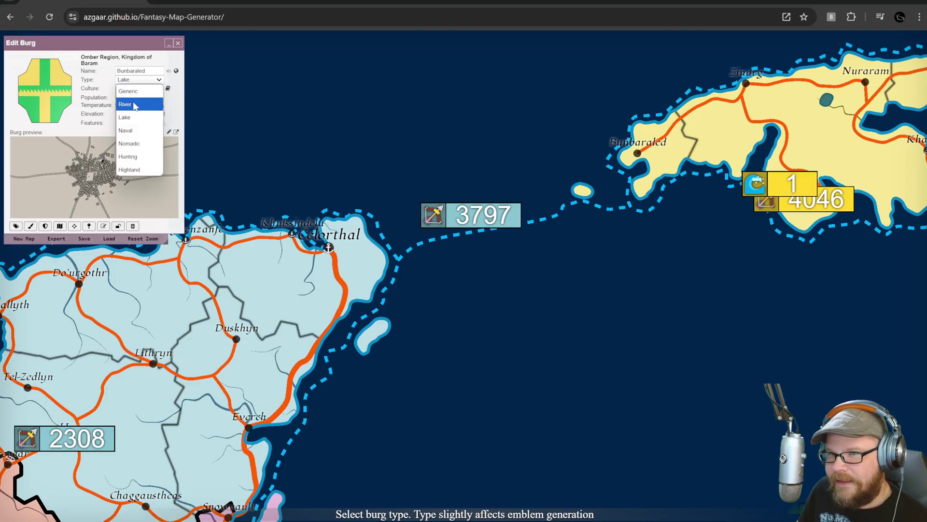
click(136, 105)
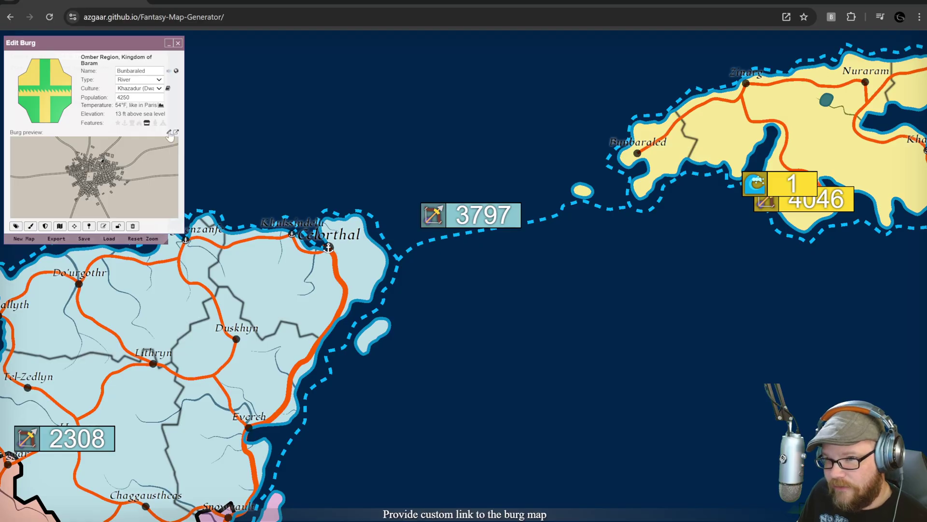
Make Bunbaraled a capital and a port, trying out its citadel feature but leaving it off
click(118, 123)
click(118, 124)
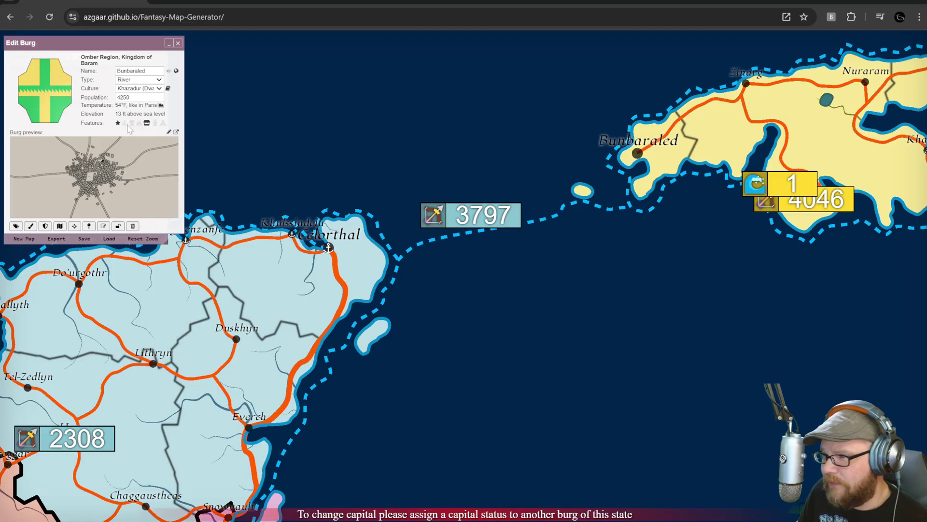
click(124, 123)
click(117, 123)
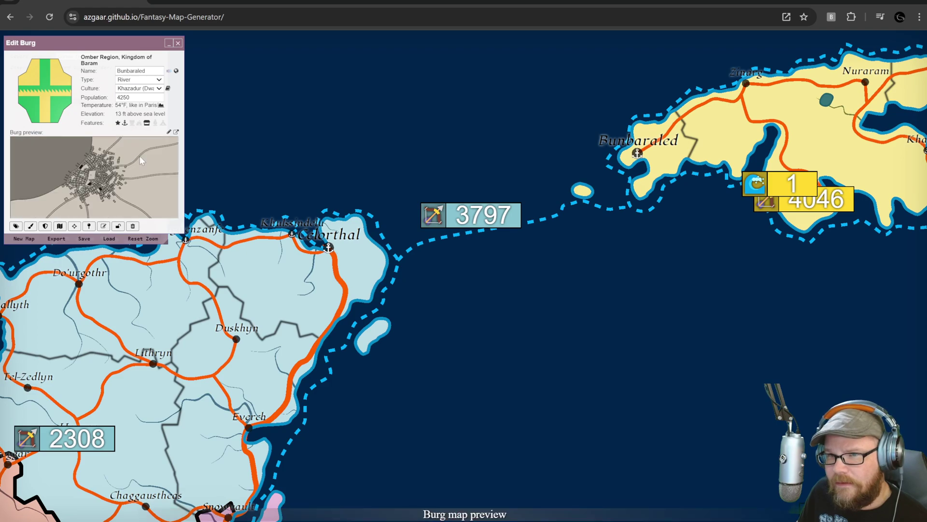
click(132, 123)
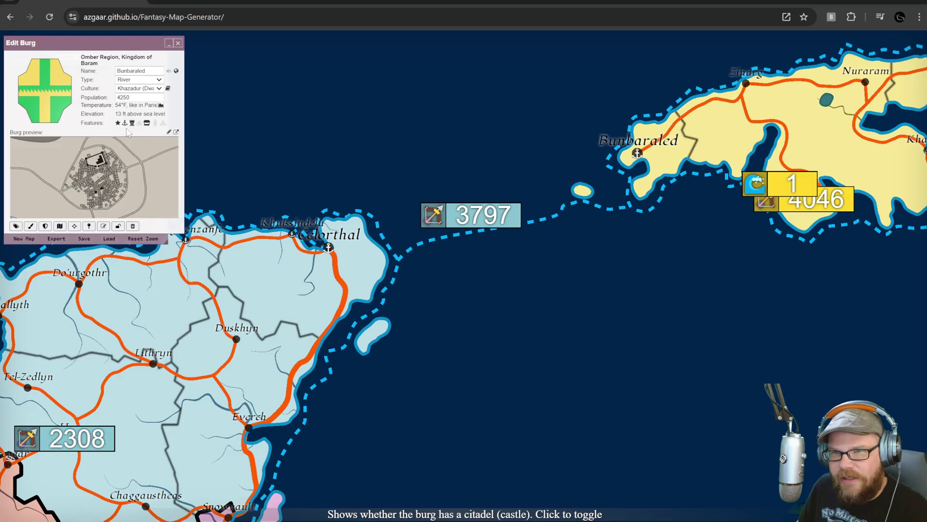
click(125, 123)
click(131, 123)
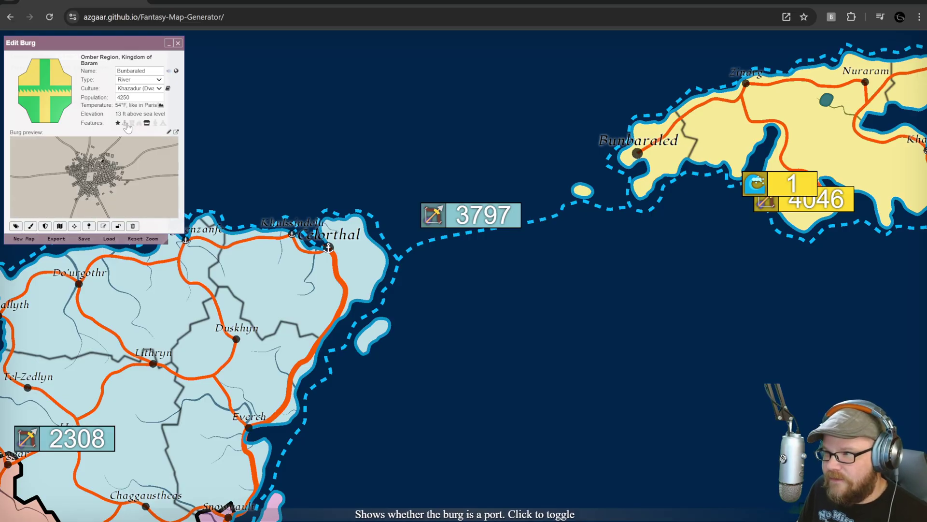
click(125, 123)
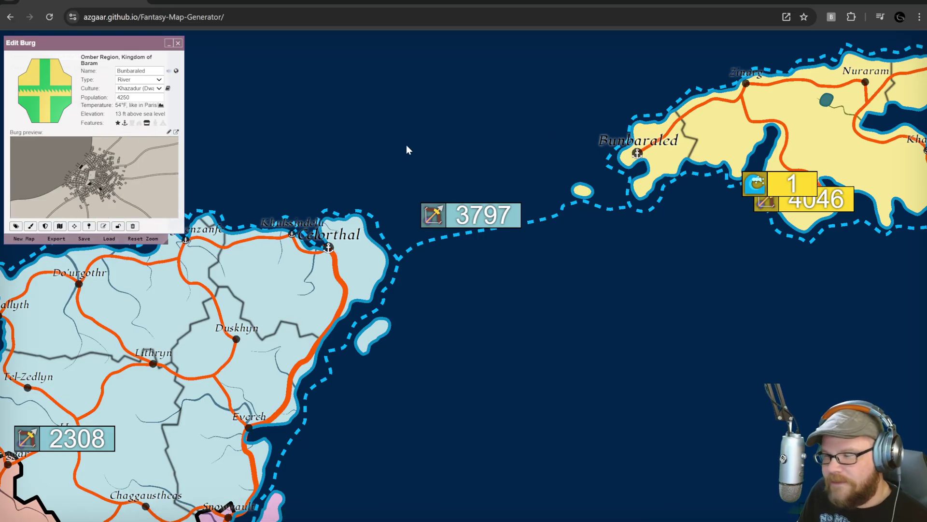
Move the 3rd (Azir) Regiment from the yellow state out to sea, just above the 1st (Black) Regiment
drag(805, 134, 442, 184)
drag(516, 172, 750, 122)
mouse_move(647, 180)
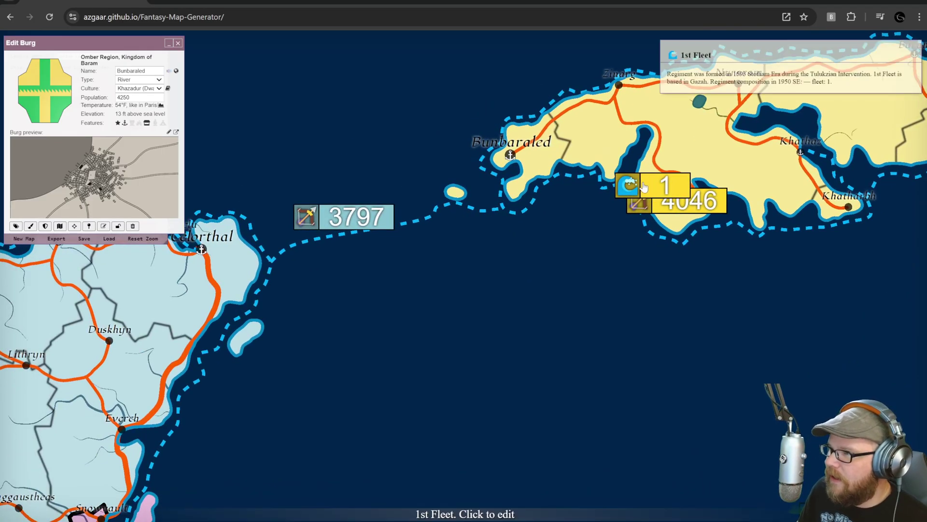
click(644, 182)
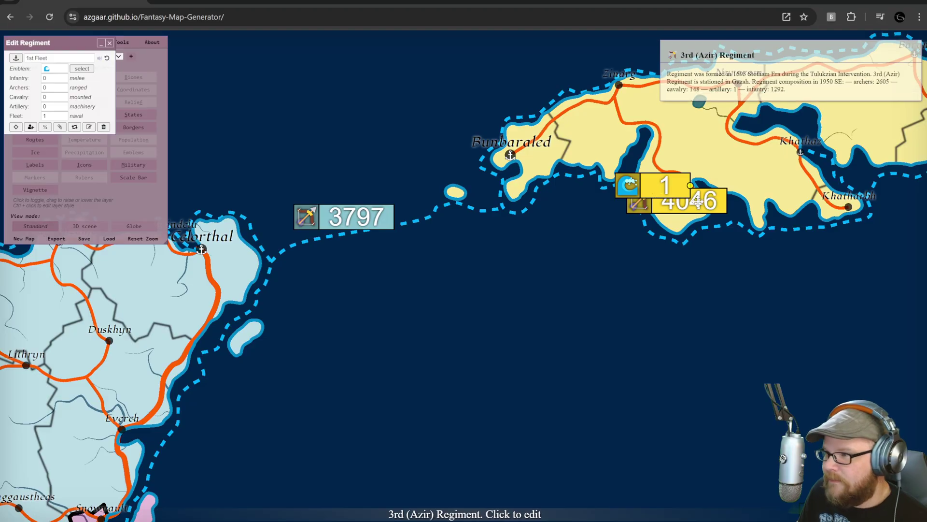
click(702, 207)
drag(702, 206, 391, 190)
drag(357, 93, 430, 117)
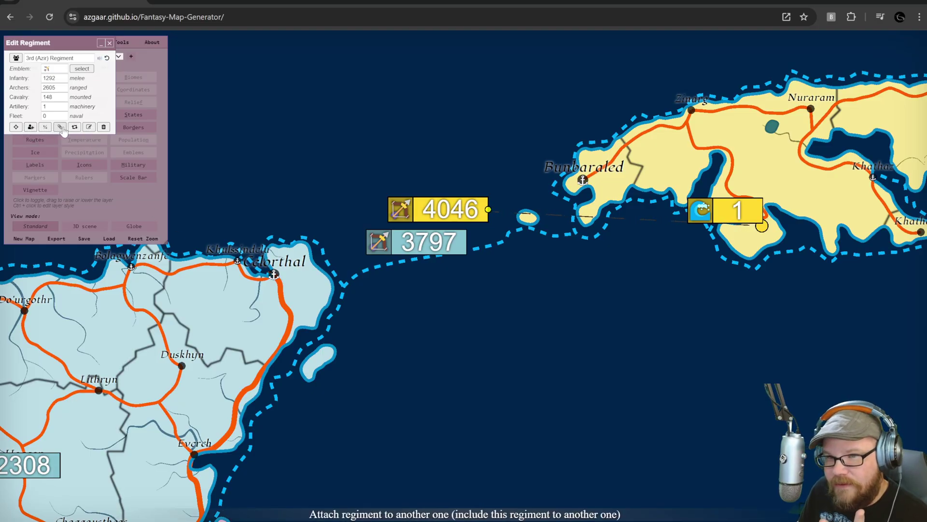
Check the 3rd (Azir) Regiment's notes and have it attack the 1st (Black) Regiment
click(89, 128)
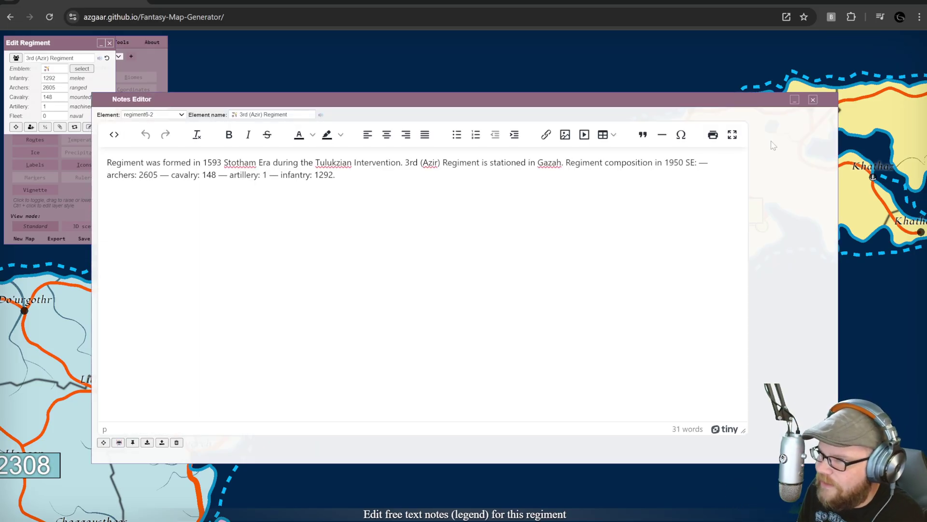
click(812, 99)
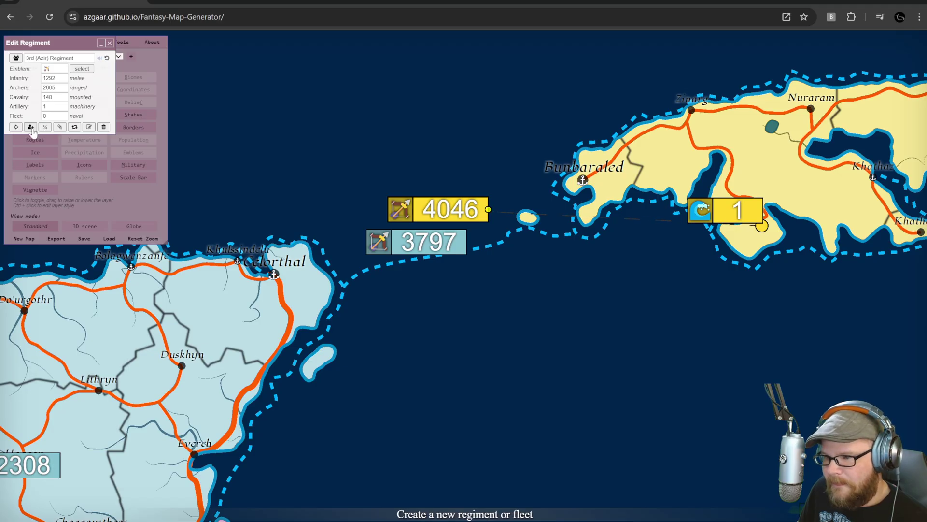
click(15, 127)
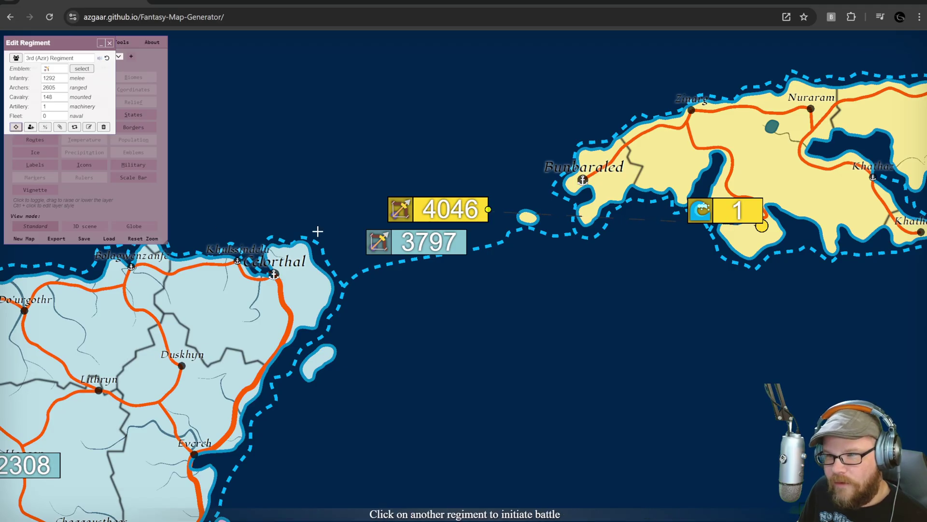
click(422, 245)
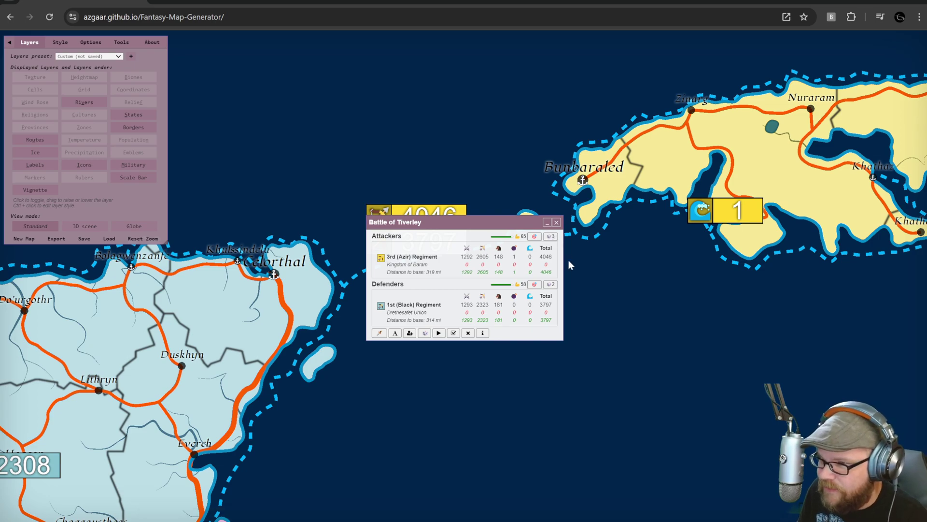
Re-roll the defenders' die and iterate the battle several rounds, re-rolling both sides' dice between rounds
click(554, 286)
click(551, 287)
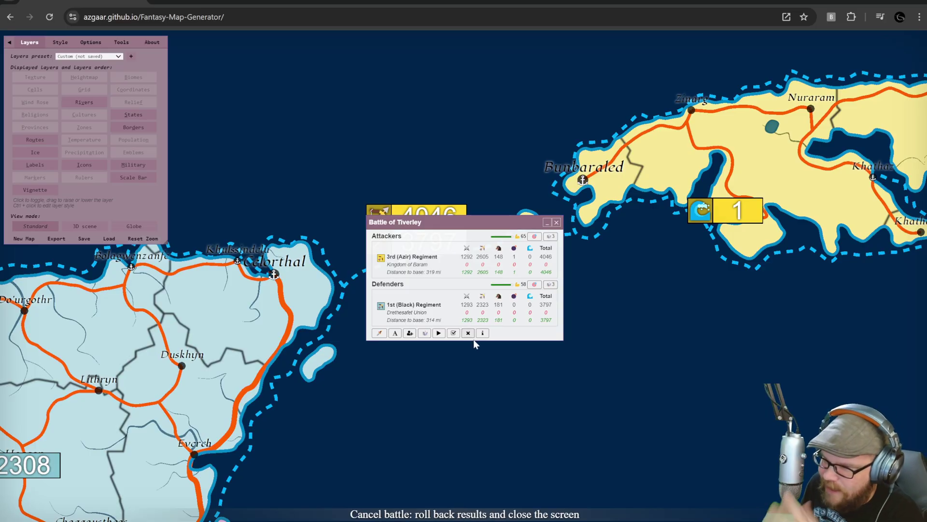
click(439, 334)
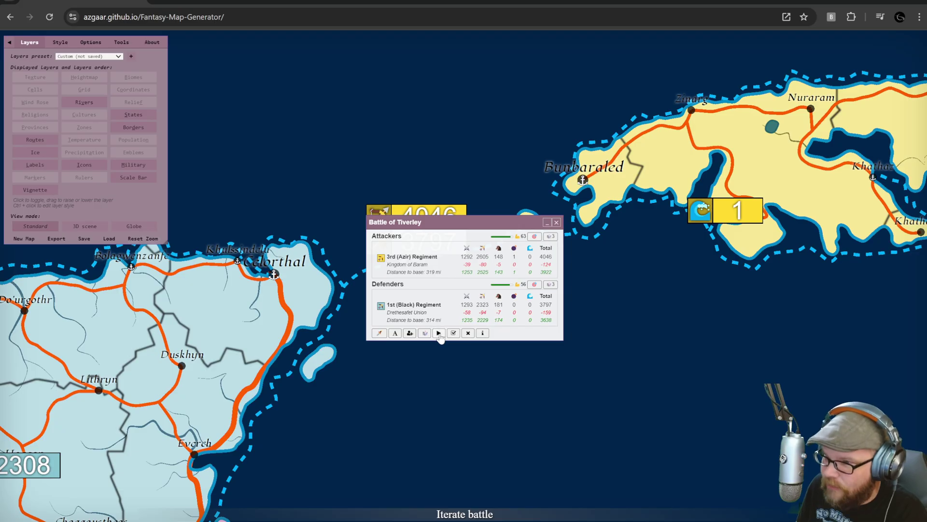
click(439, 334)
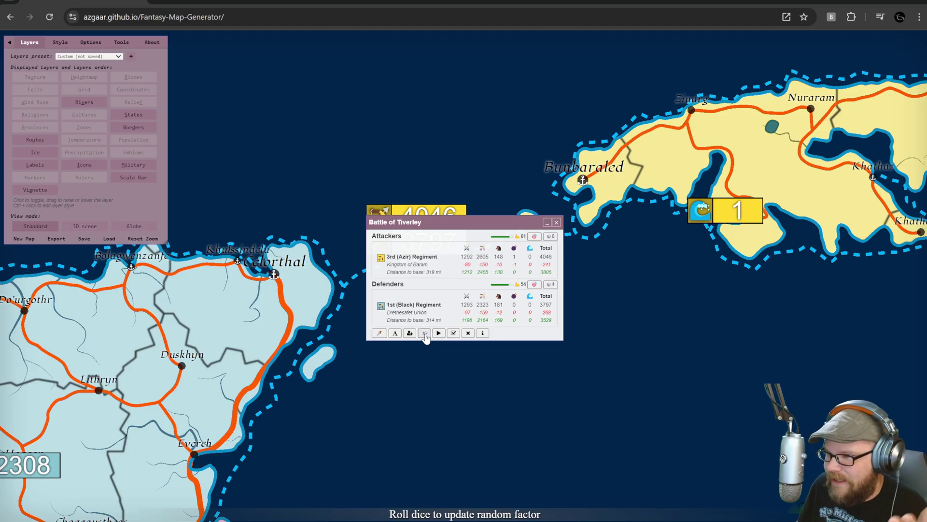
click(439, 333)
click(425, 333)
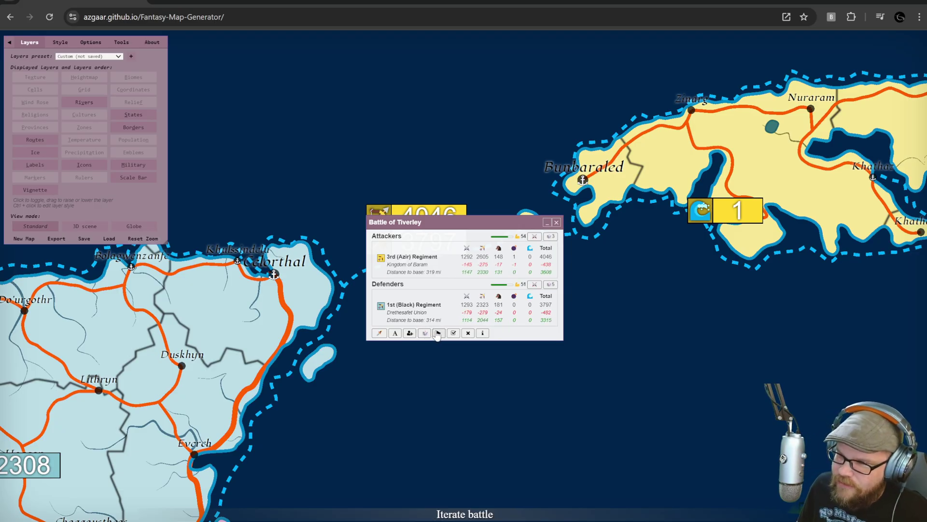
click(438, 333)
click(426, 333)
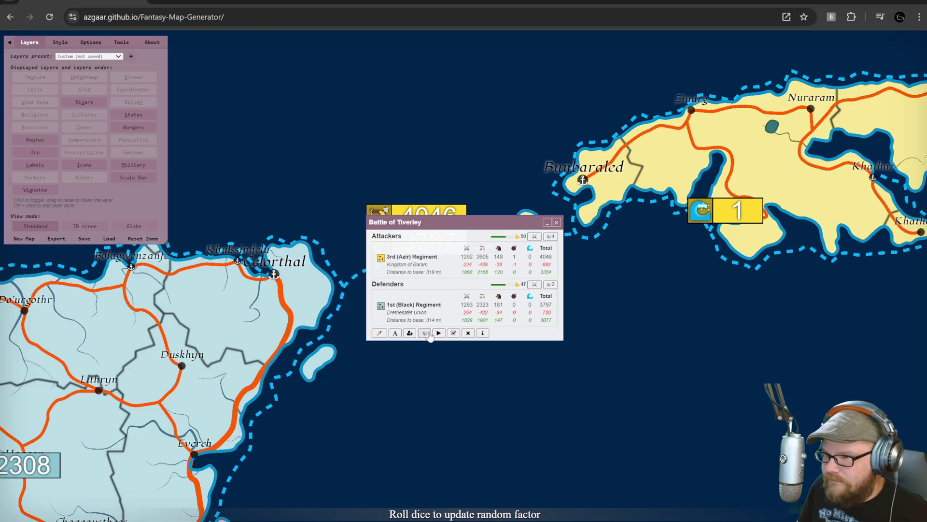
click(439, 333)
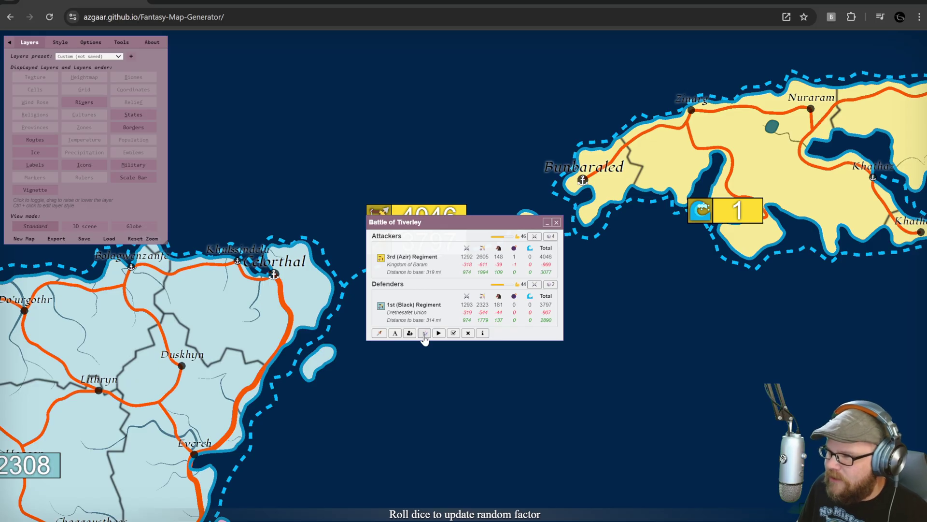
click(439, 333)
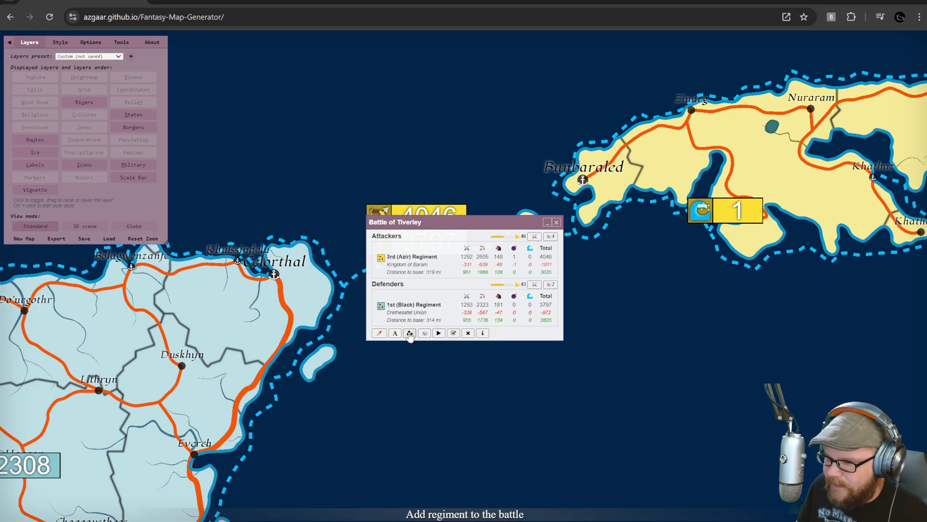
Switch the battle type to Naval Battle and iterate it for several more rounds
click(380, 335)
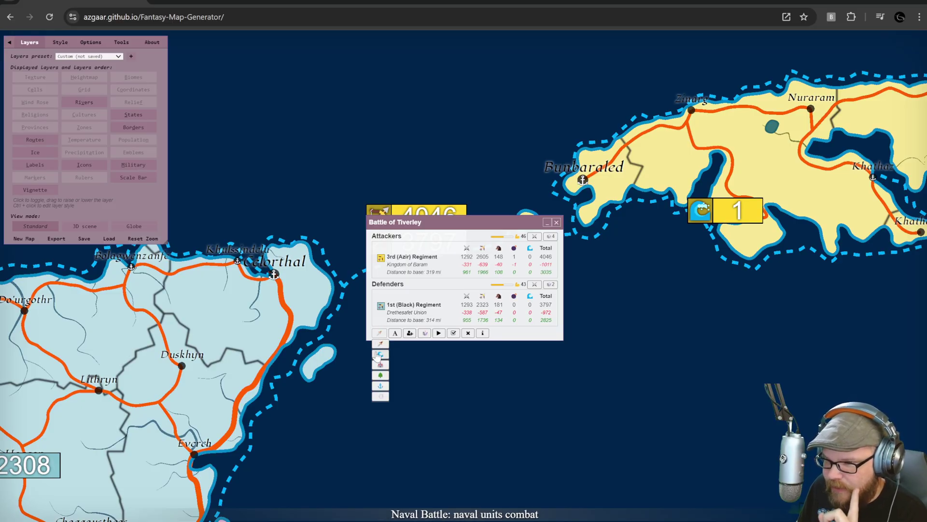
click(379, 355)
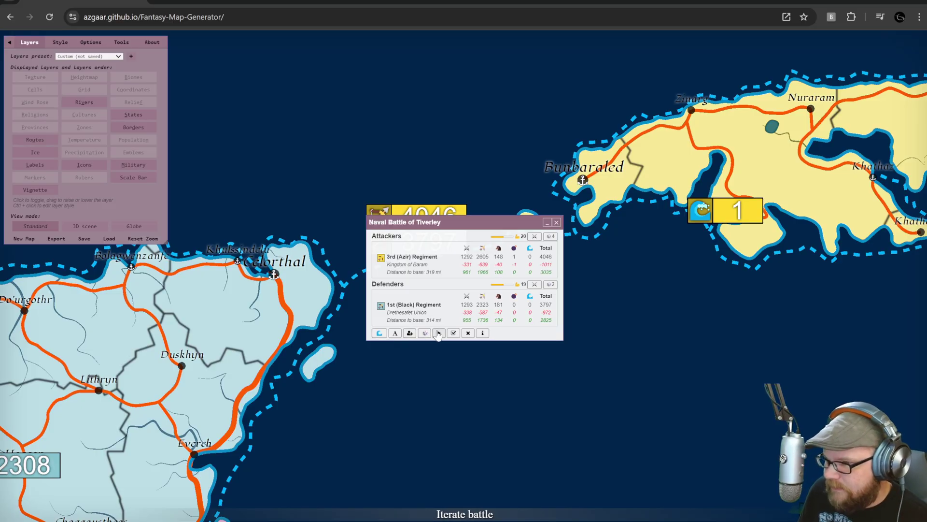
click(438, 333)
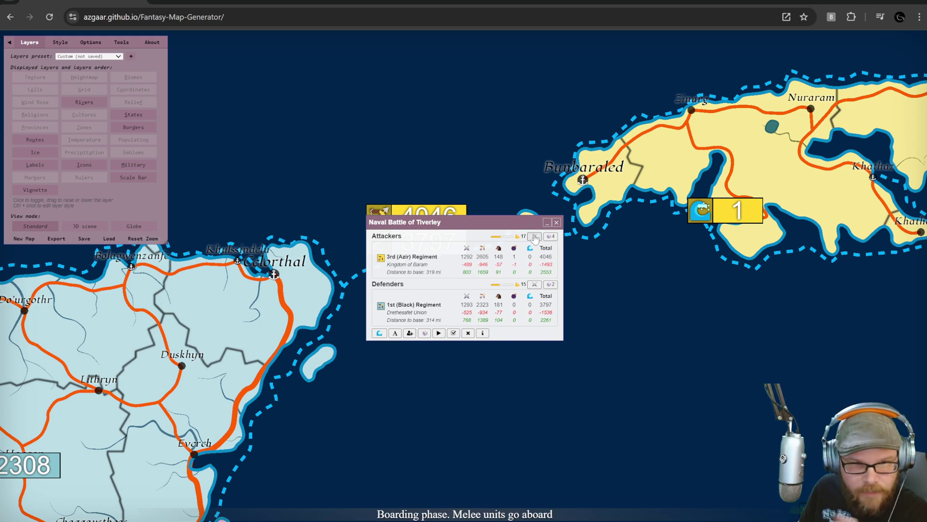
click(439, 332)
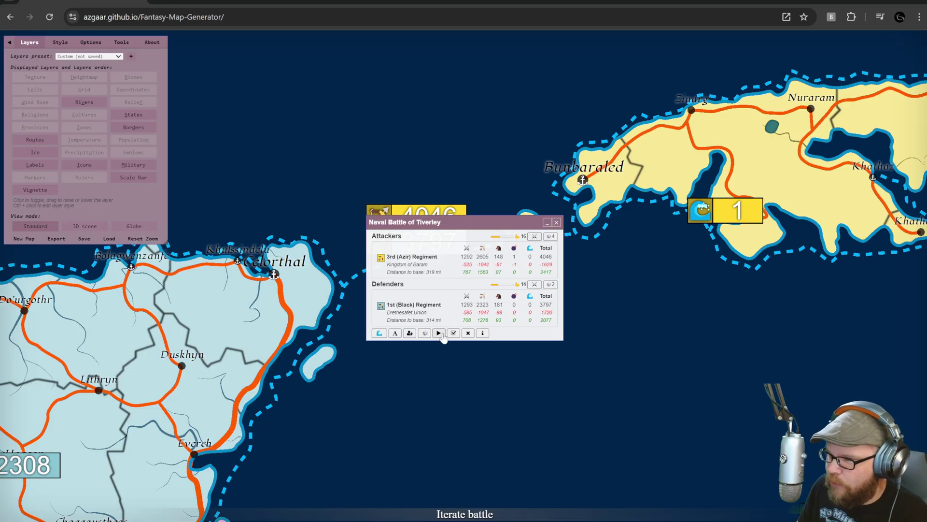
click(438, 333)
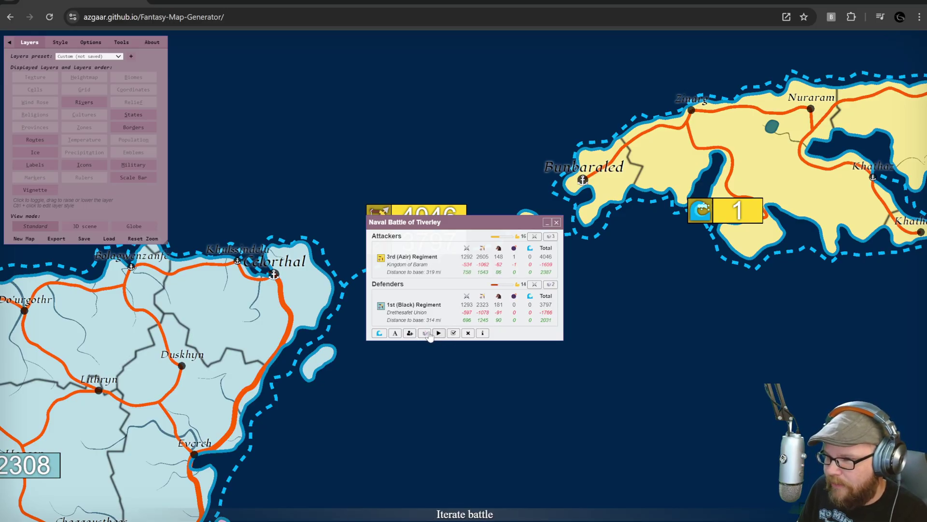
click(439, 332)
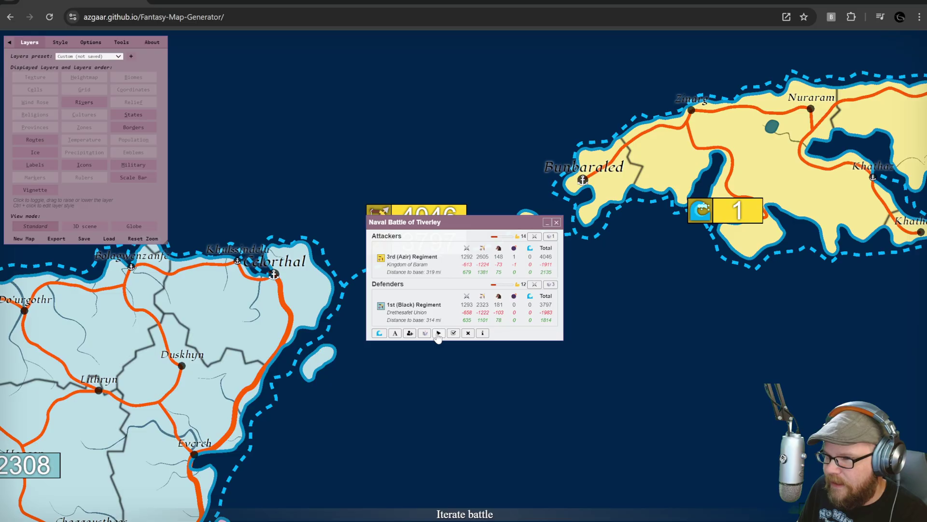
Iterate the Naval Battle of Tiverley until the attackers are wiped out and apply the battle results
click(438, 332)
click(438, 333)
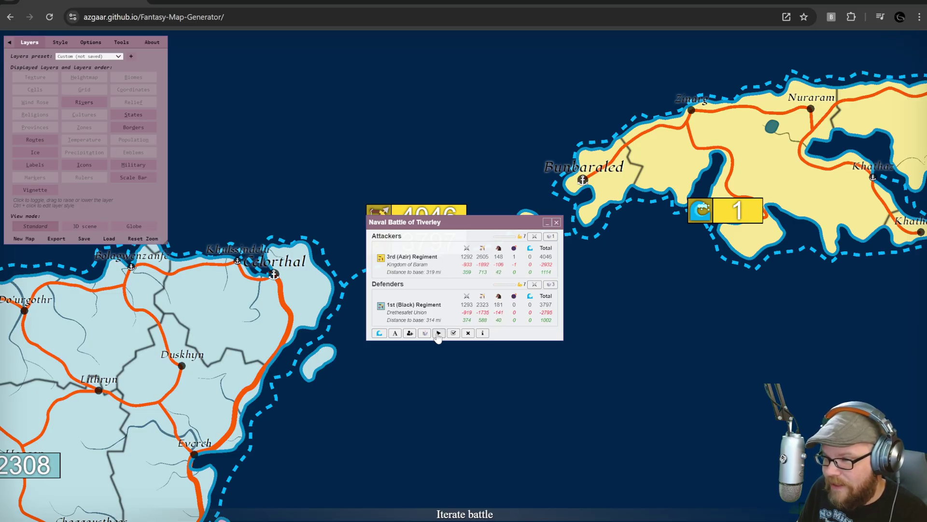
click(439, 332)
click(439, 332)
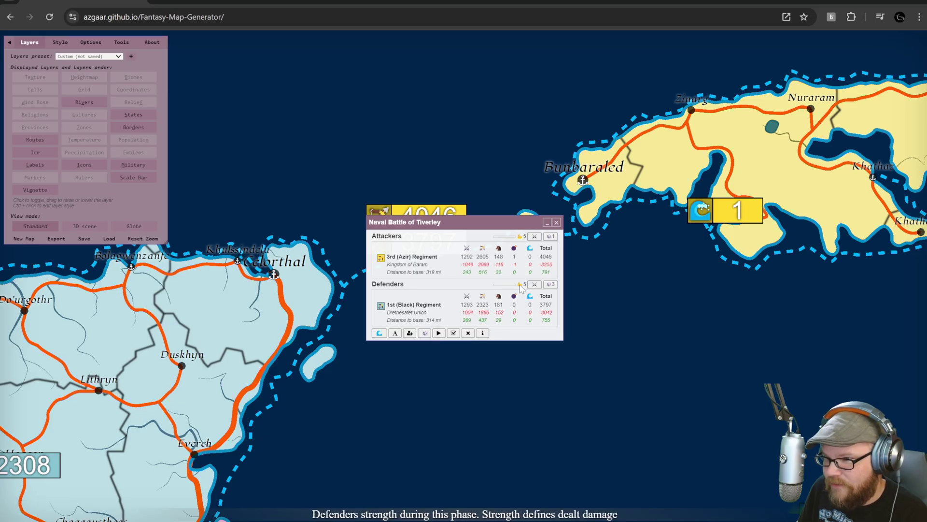
click(439, 333)
click(439, 332)
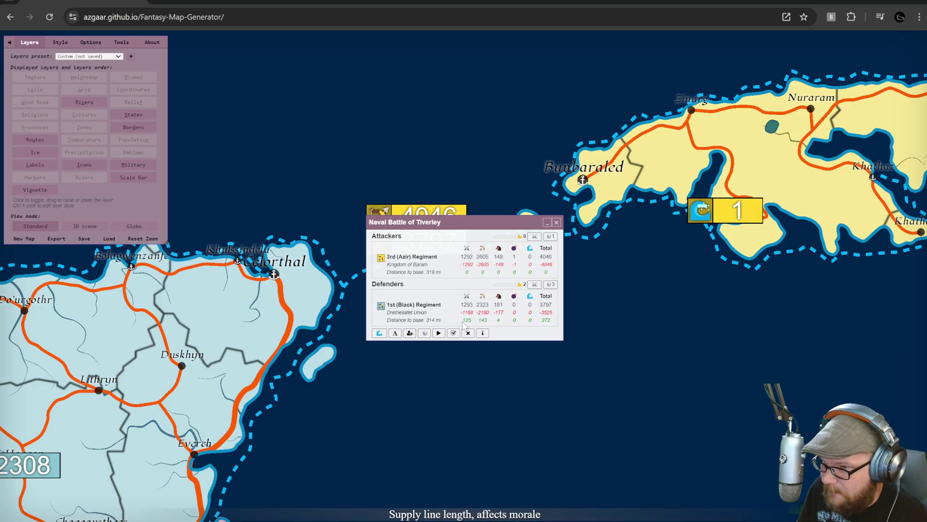
click(454, 334)
Open the new battlefield marker between the two regiments, read its note in the Notes Editor and close both editors
mouse_move(430, 228)
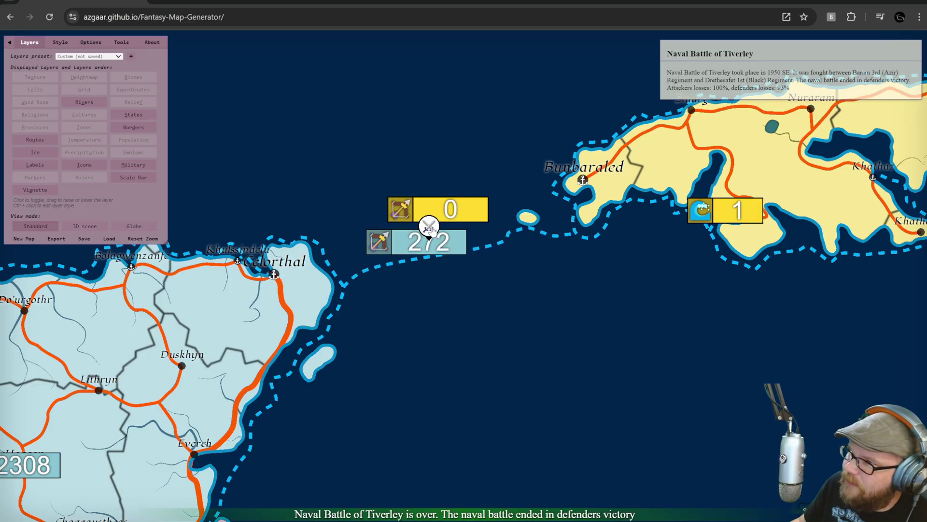
click(430, 227)
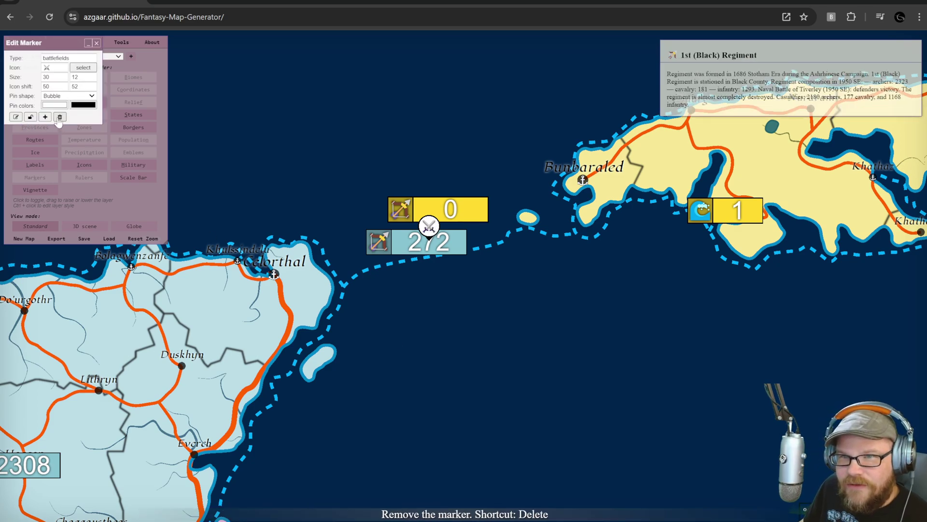
click(16, 118)
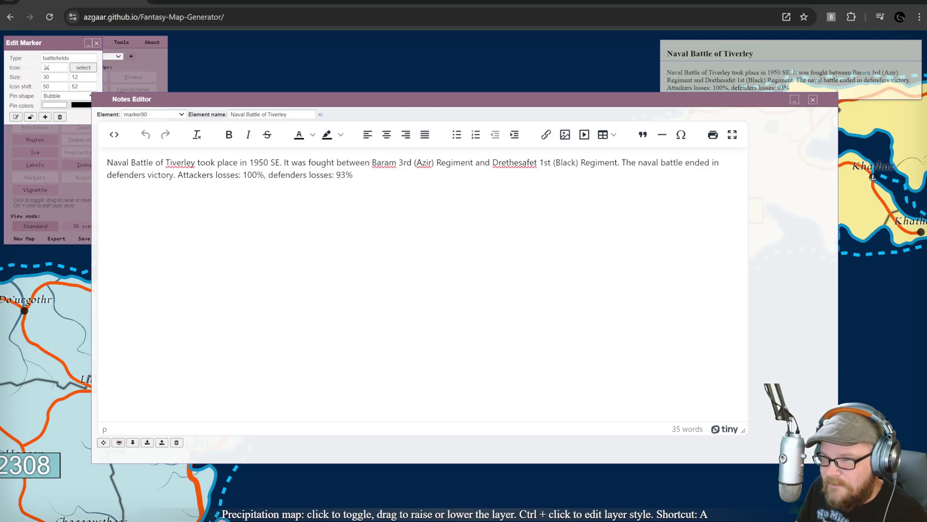
click(813, 99)
scroll(406, 146, down, 1)
scroll(425, 227, down, 3)
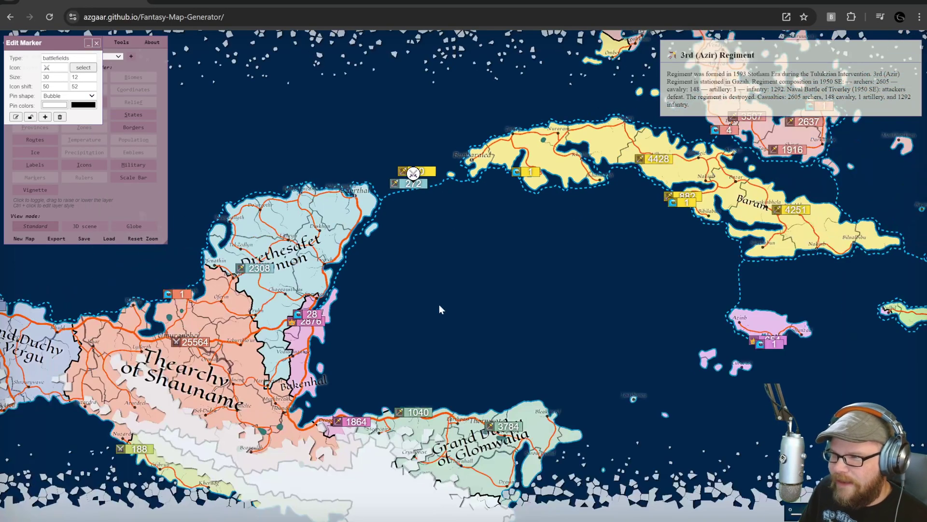
click(96, 43)
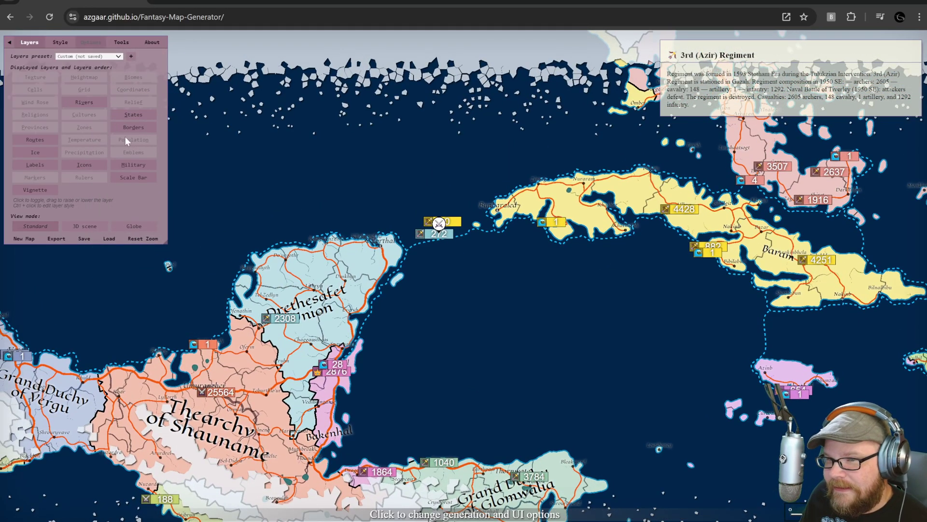
Move the defeated 3rd (Azir) Regiment back to the yellow state by Bunbaraled and remove it from the map
scroll(445, 243, up, 1)
drag(445, 243, 373, 294)
scroll(437, 271, up, 2)
scroll(398, 301, down, 1)
scroll(422, 265, up, 3)
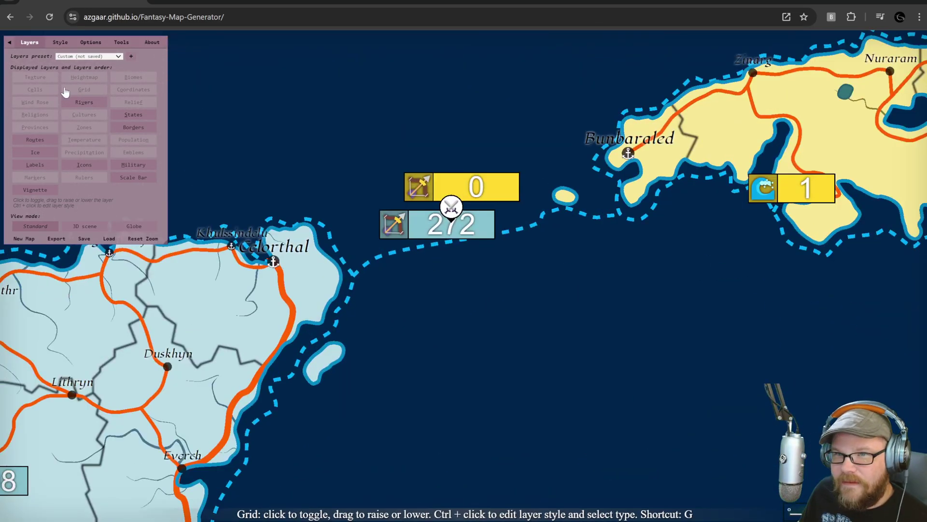
mouse_move(389, 238)
right_click(445, 294)
right_click(330, 151)
key(Escape)
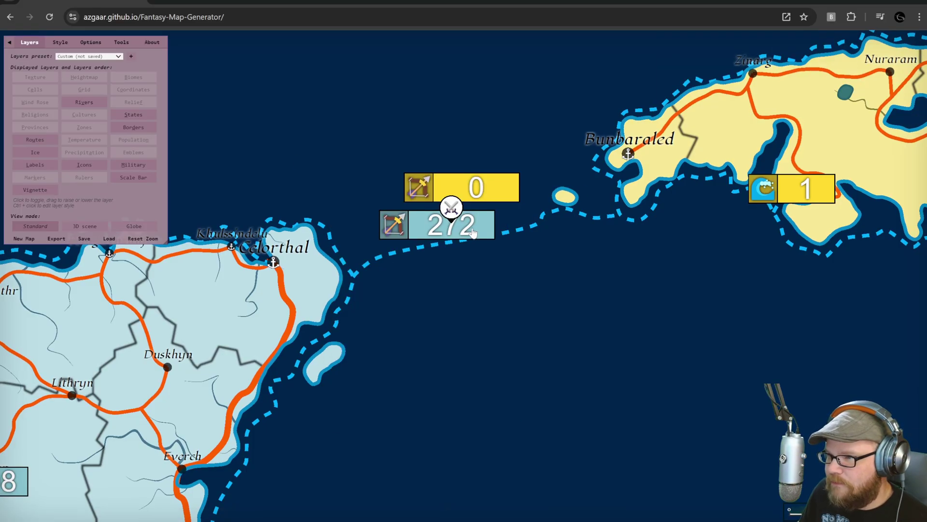
mouse_move(453, 184)
drag(468, 185, 660, 160)
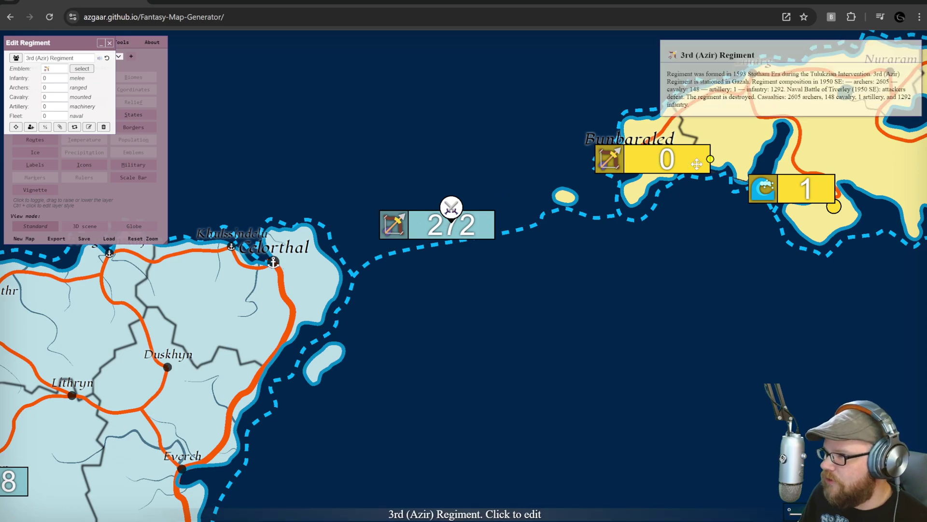
click(103, 126)
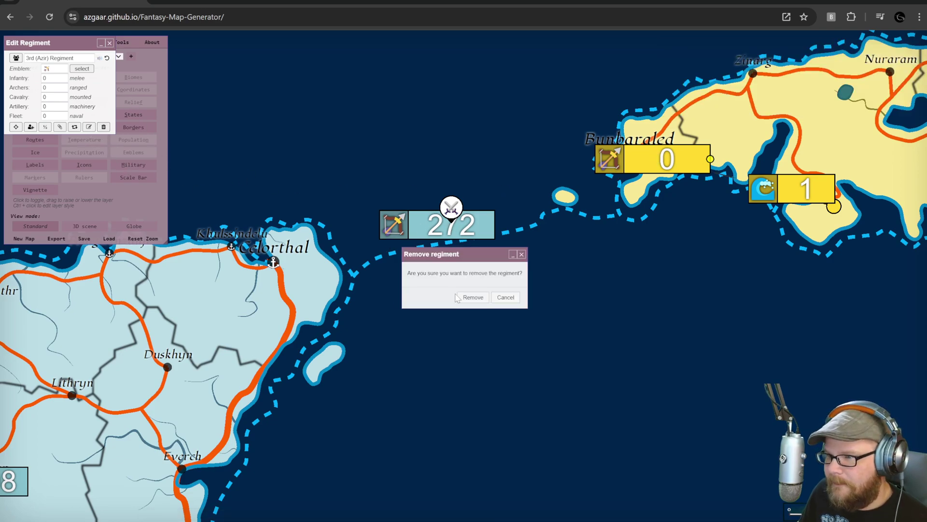
click(471, 298)
Move the 1st (Black) Regiment back onto Drethesafet land just below Celorthal
click(427, 229)
drag(426, 230, 262, 305)
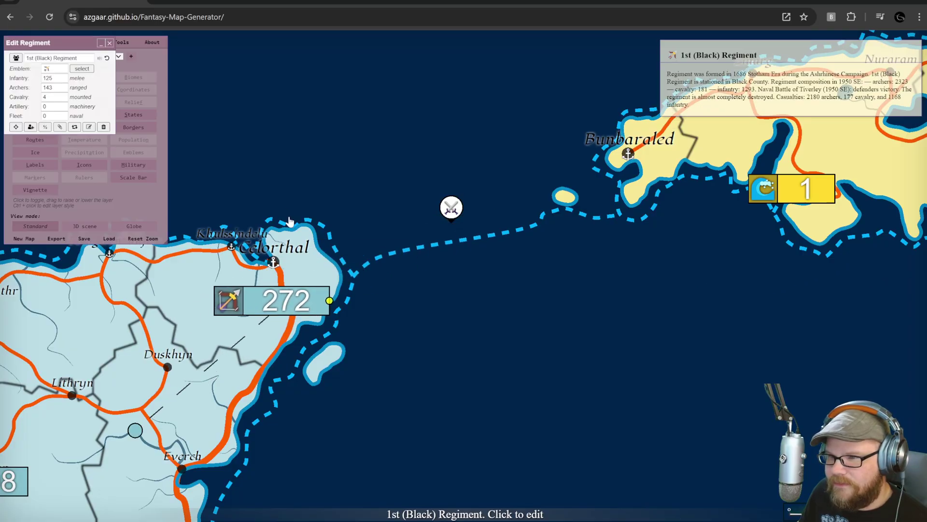
click(110, 44)
Look over the states and their regiments, from the Drethesafet Union west to Vergu and east to Baram
scroll(408, 208, down, 2)
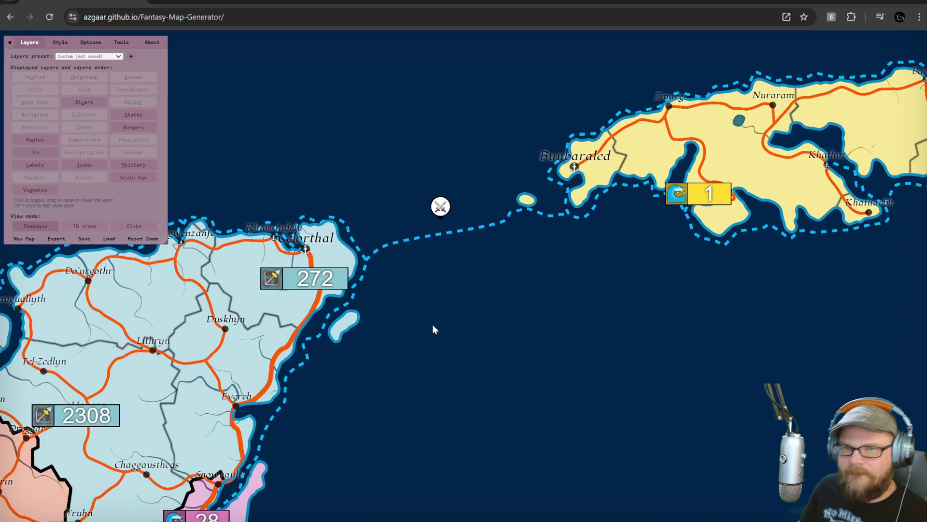
scroll(416, 215, down, 1)
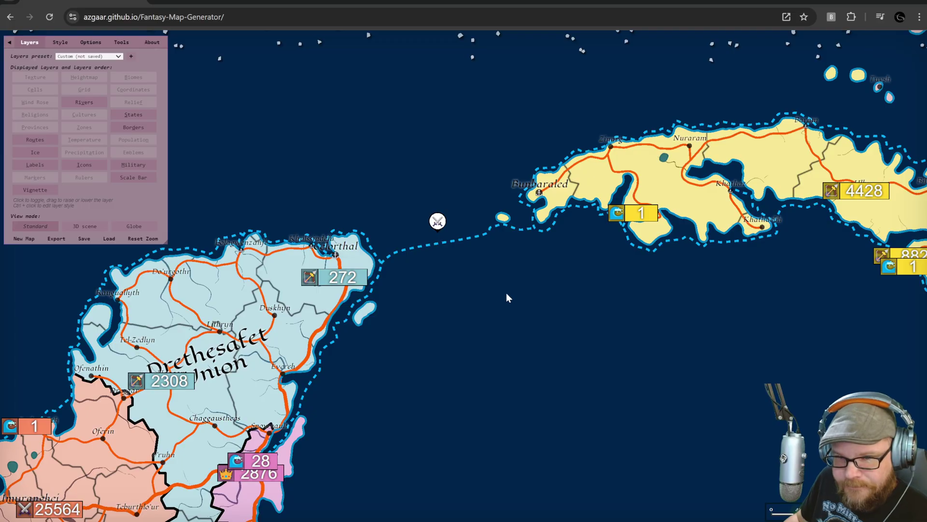
drag(505, 292, 474, 307)
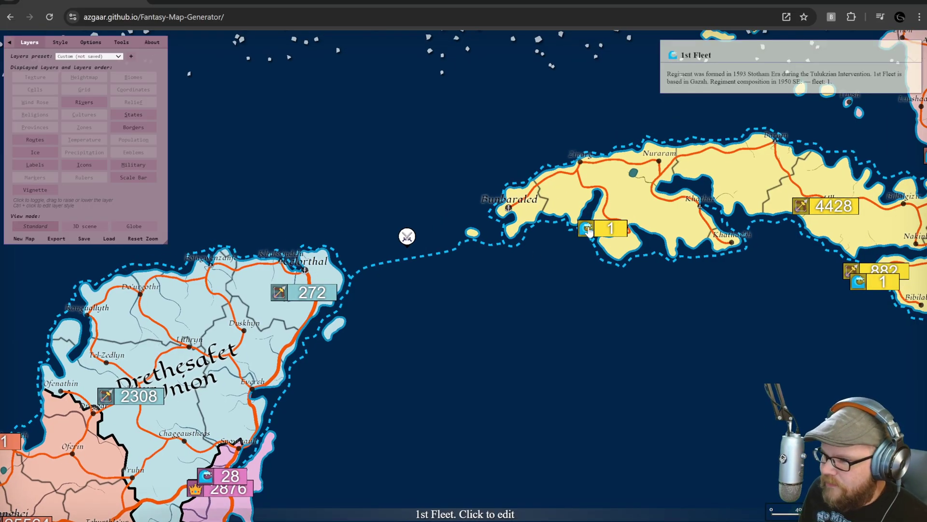
drag(684, 260, 345, 369)
scroll(330, 282, down, 1)
drag(340, 223, 477, 139)
drag(234, 279, 599, 153)
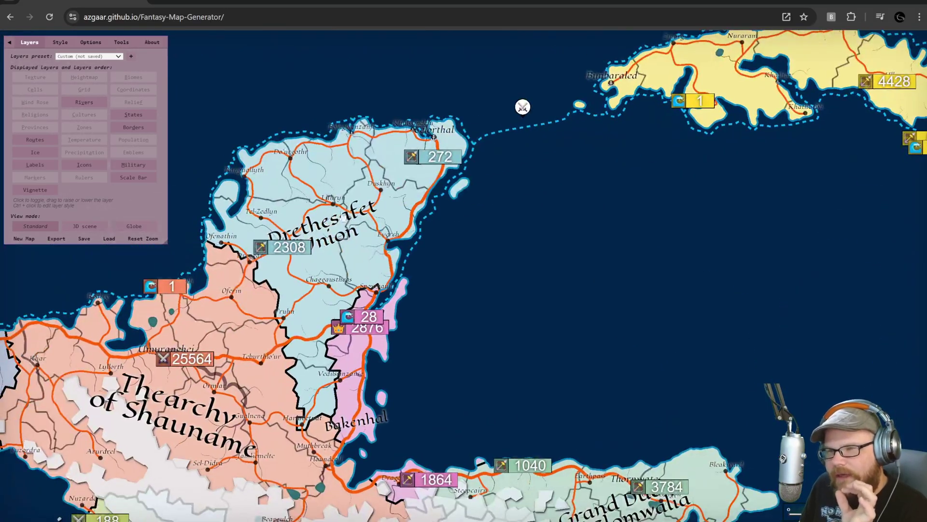
drag(314, 213, 432, 169)
drag(252, 207, 367, 192)
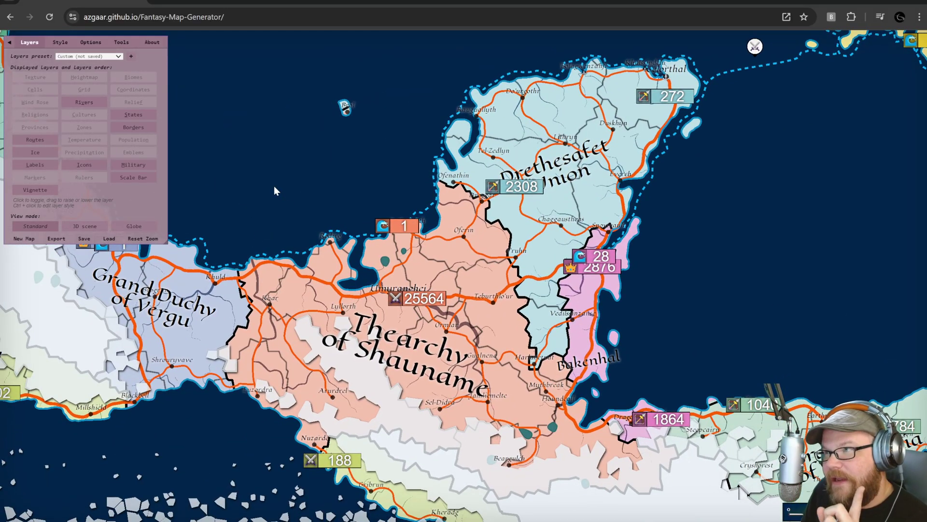
drag(240, 196, 344, 208)
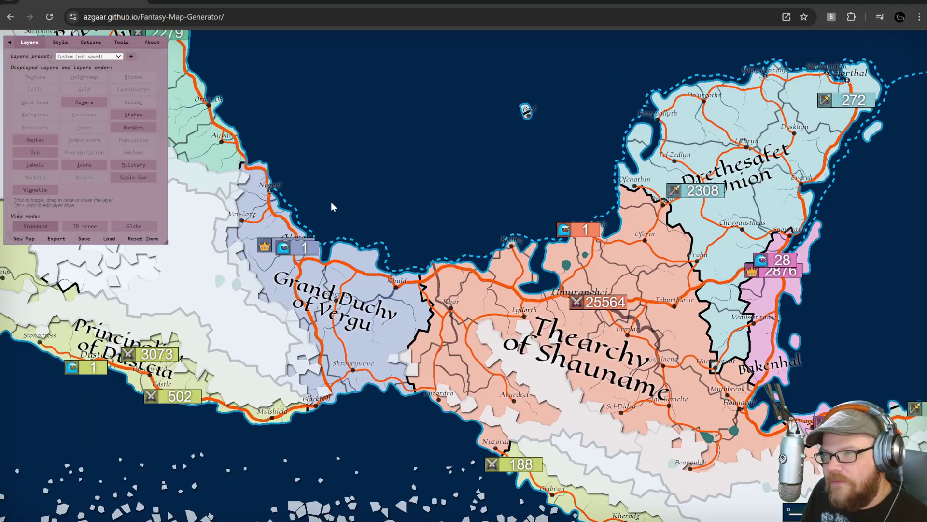
drag(411, 211, 288, 127)
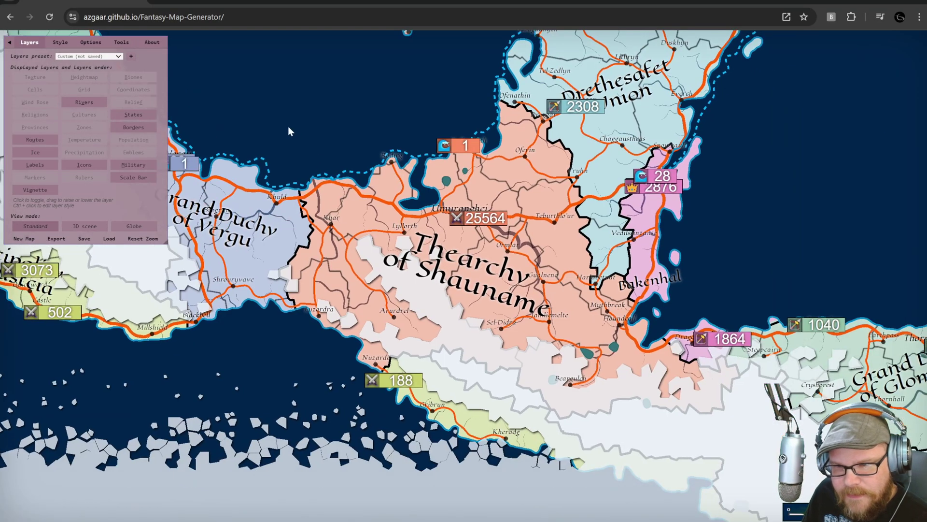
drag(601, 226, 448, 275)
drag(767, 207, 509, 232)
drag(574, 193, 543, 242)
drag(605, 169, 452, 265)
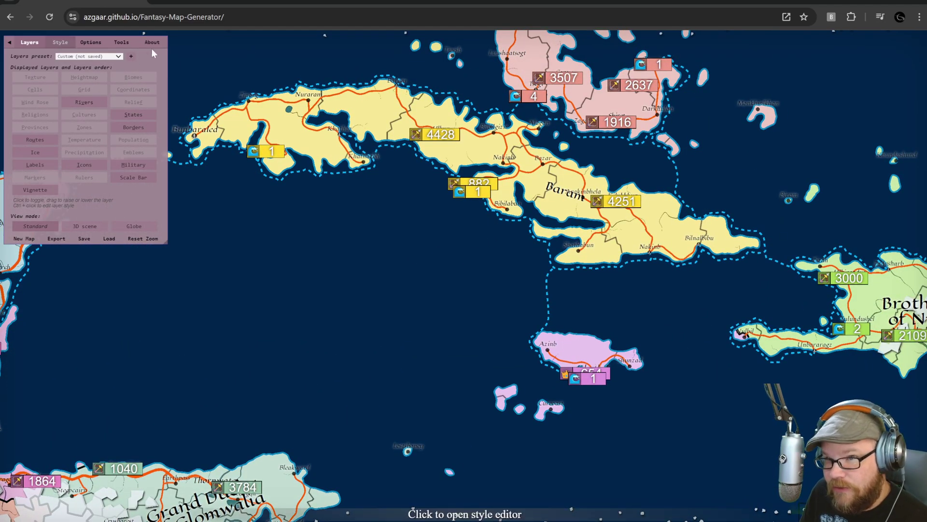
Collapse the options menu and inspect the 1st (Ulbirazdus) Regiment of the Brotherhood of Nulgaled
click(9, 44)
drag(460, 284, 300, 289)
scroll(582, 312, up, 3)
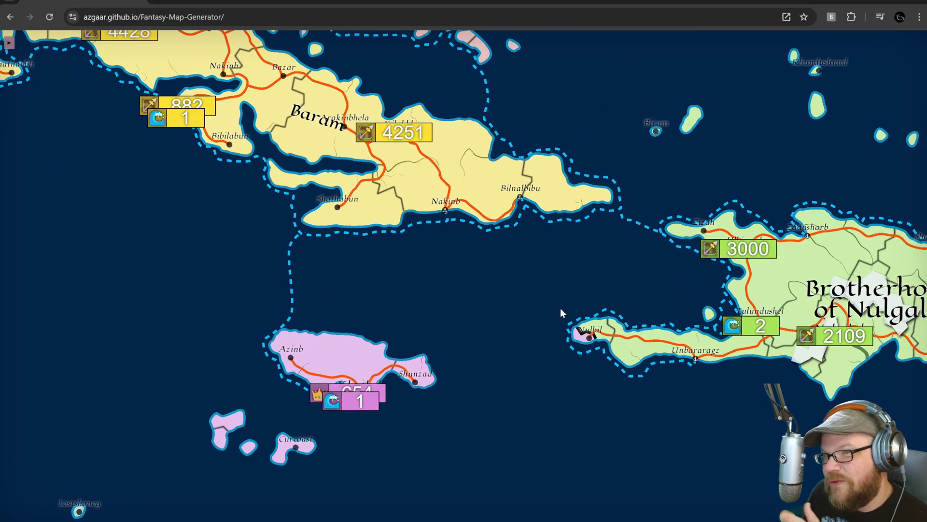
drag(582, 310, 370, 303)
click(536, 250)
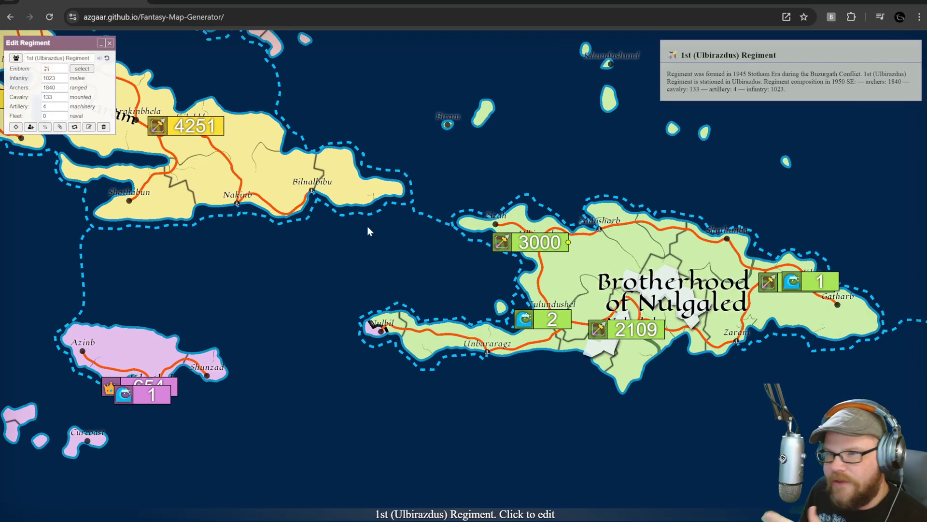
click(114, 37)
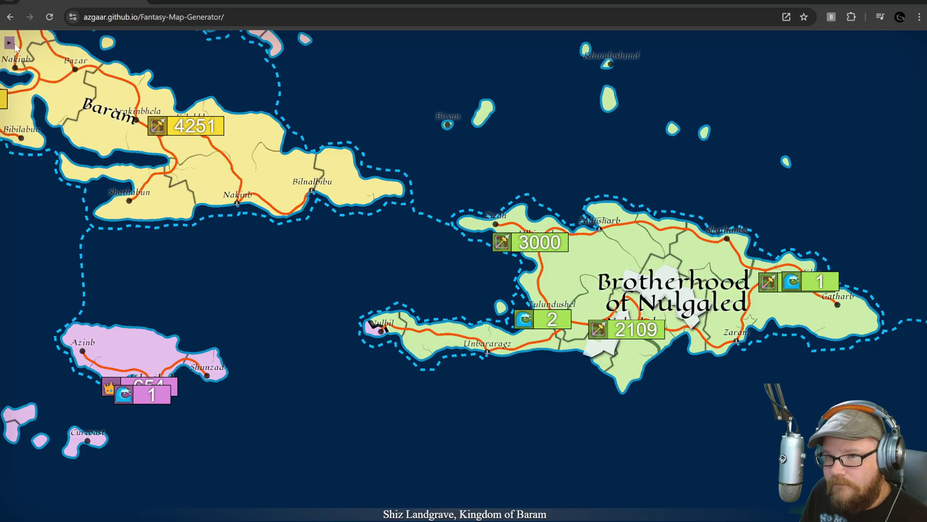
Reopen the options menu and change the map's style preset to Ancient
click(13, 44)
click(60, 42)
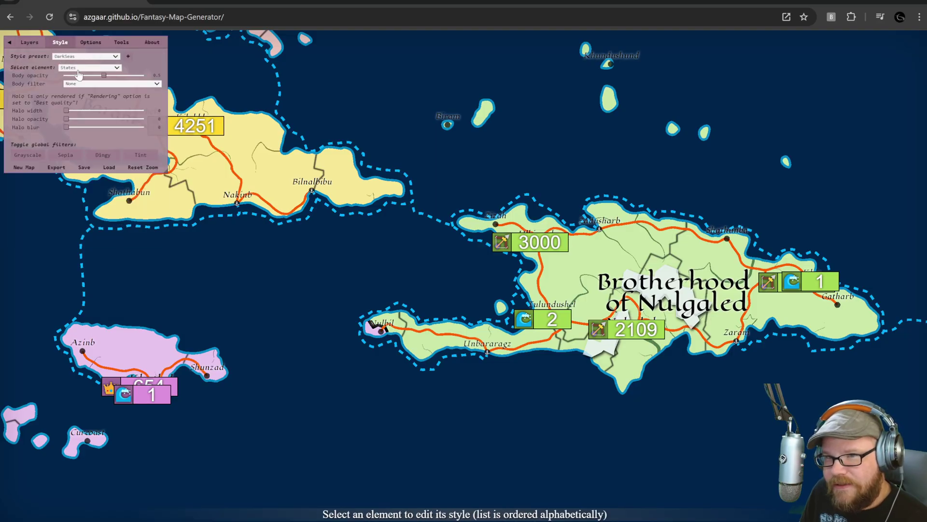
click(86, 57)
scroll(426, 250, down, 3)
click(86, 56)
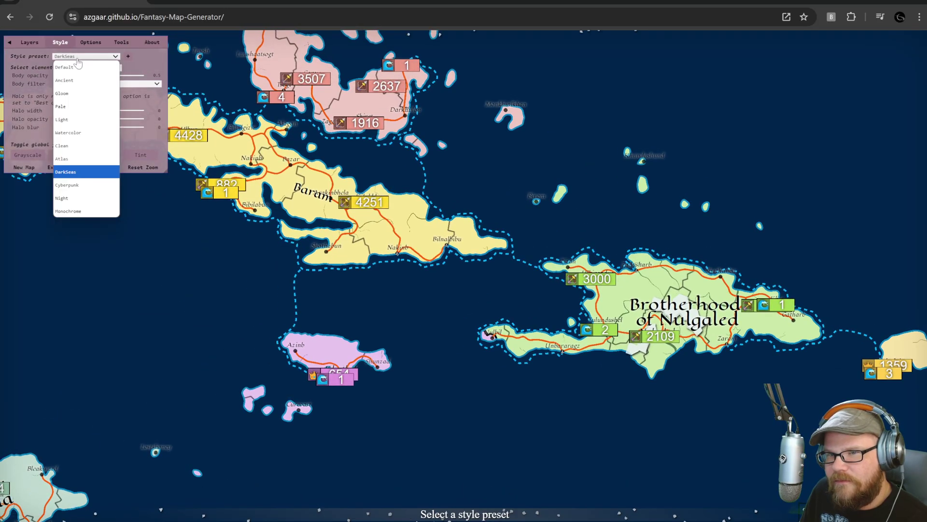
click(80, 70)
click(523, 297)
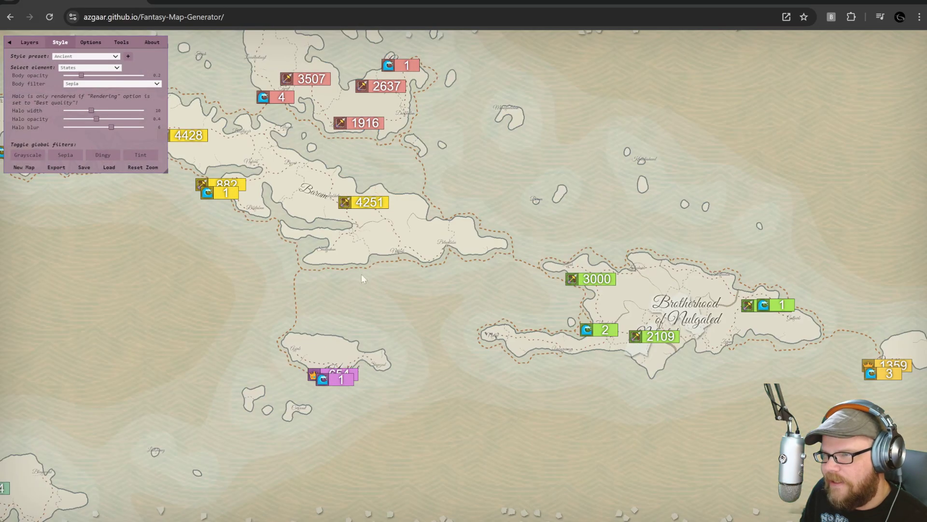
Hide the Military layer and show the Relief layer on the map
drag(349, 286, 488, 323)
scroll(489, 323, down, 1)
scroll(489, 323, down, 1)
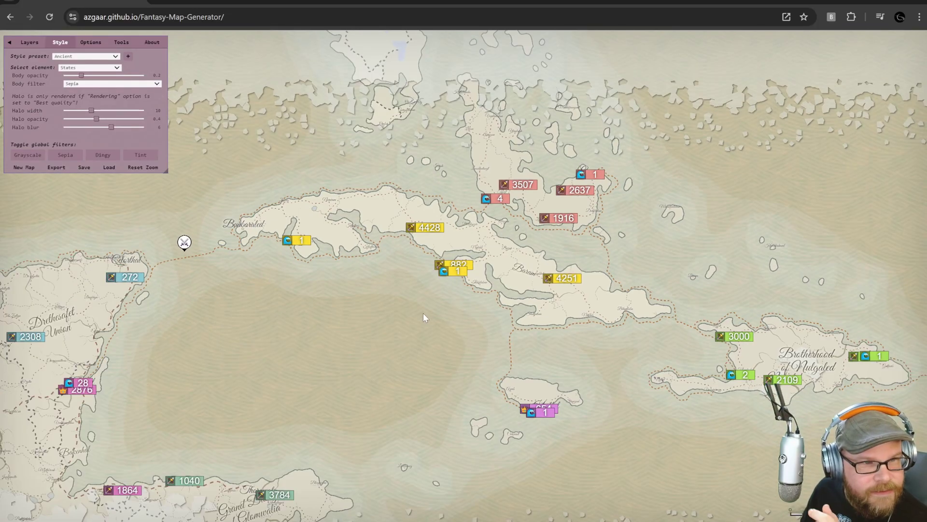
drag(424, 312, 559, 248)
drag(456, 285, 511, 263)
scroll(510, 261, down, 2)
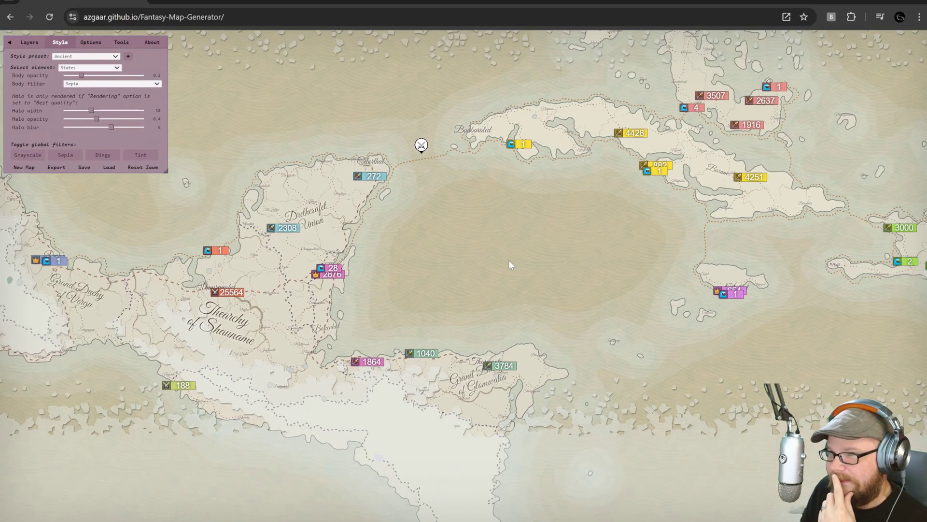
click(30, 42)
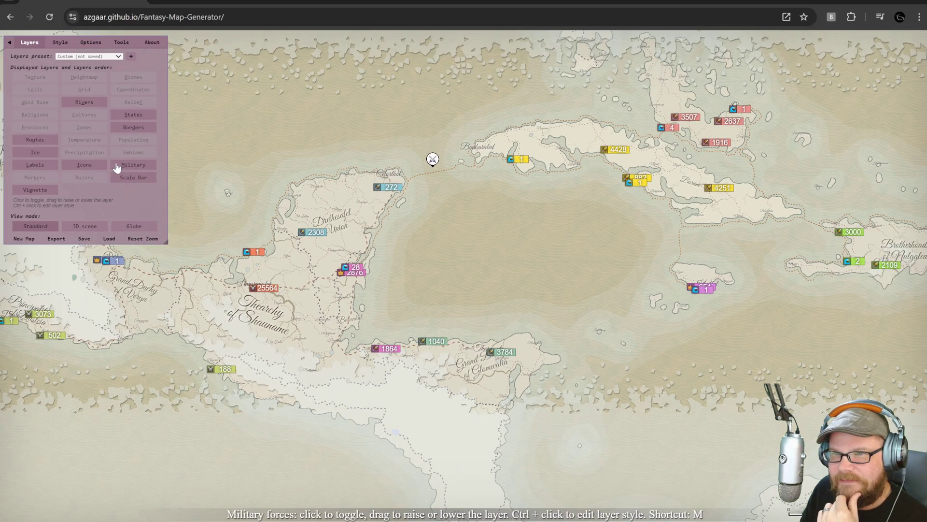
click(134, 165)
click(84, 164)
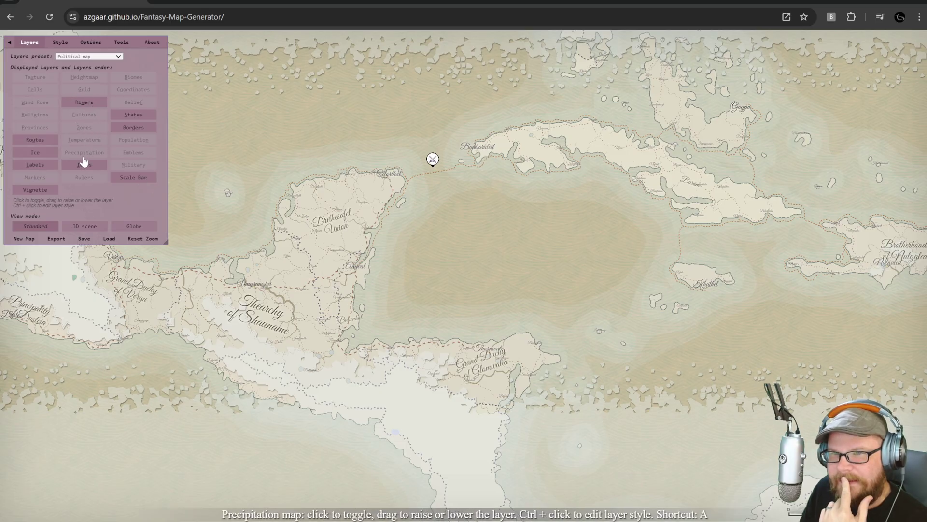
click(133, 102)
Examine the relief across the map, then open and close the glacier editor on the Nulgaled mountains
drag(368, 259, 401, 291)
drag(54, 258, 54, 281)
drag(492, 283, 419, 260)
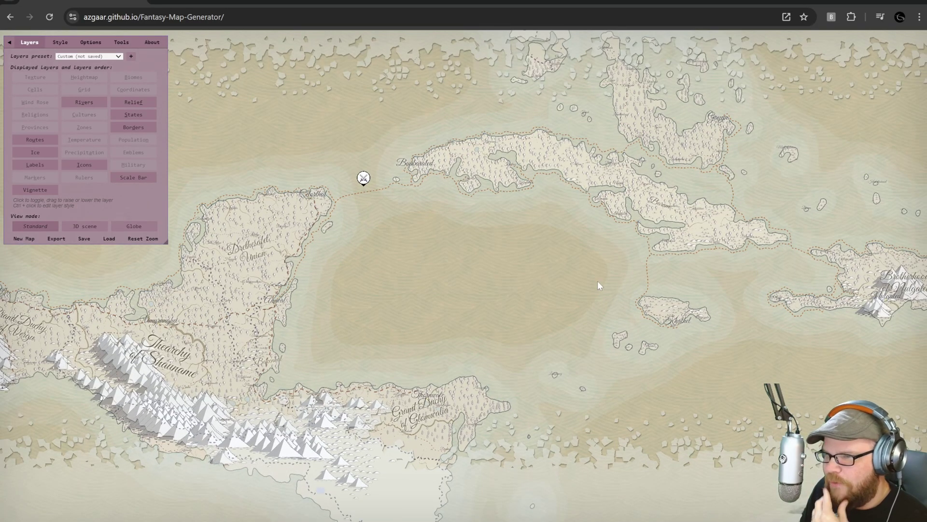
drag(584, 285, 420, 288)
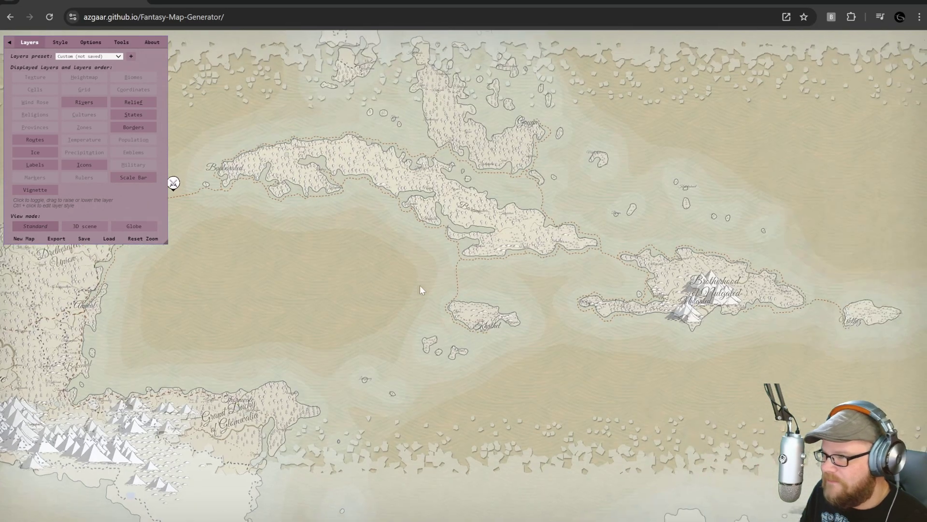
click(686, 313)
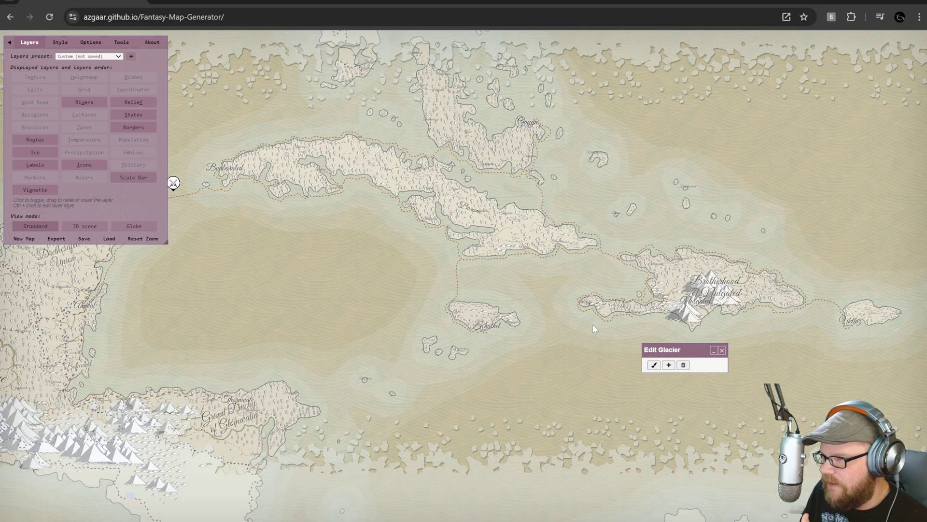
click(723, 349)
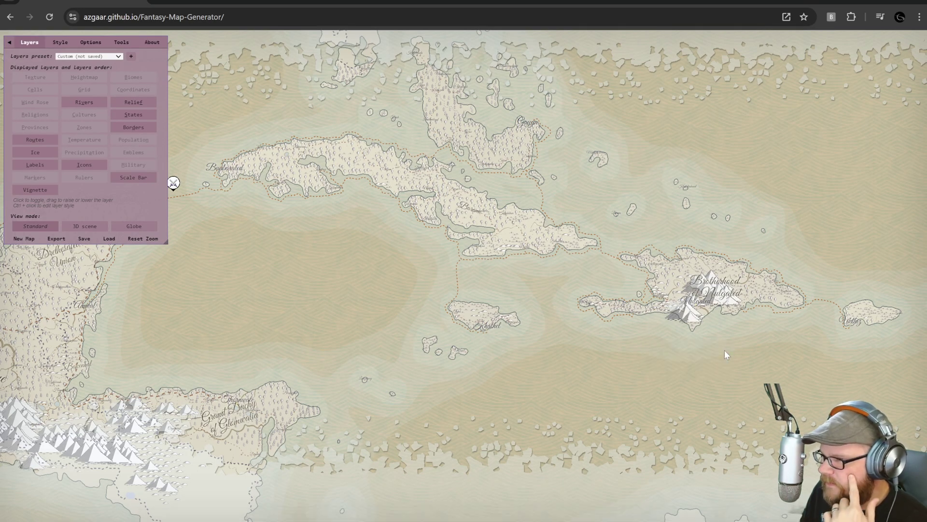
Show the Population layer across the Caribbean map, then hide it again
drag(331, 211, 372, 221)
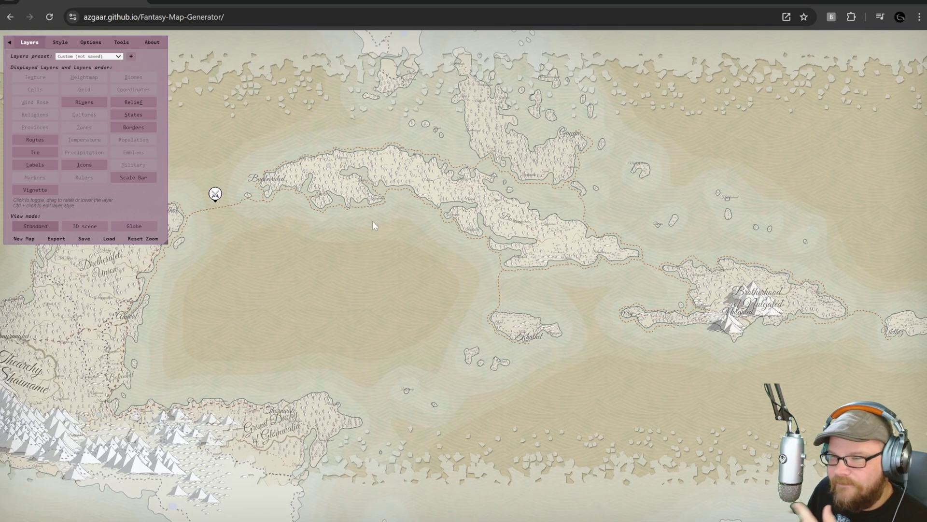
drag(347, 299, 332, 124)
drag(349, 227, 339, 377)
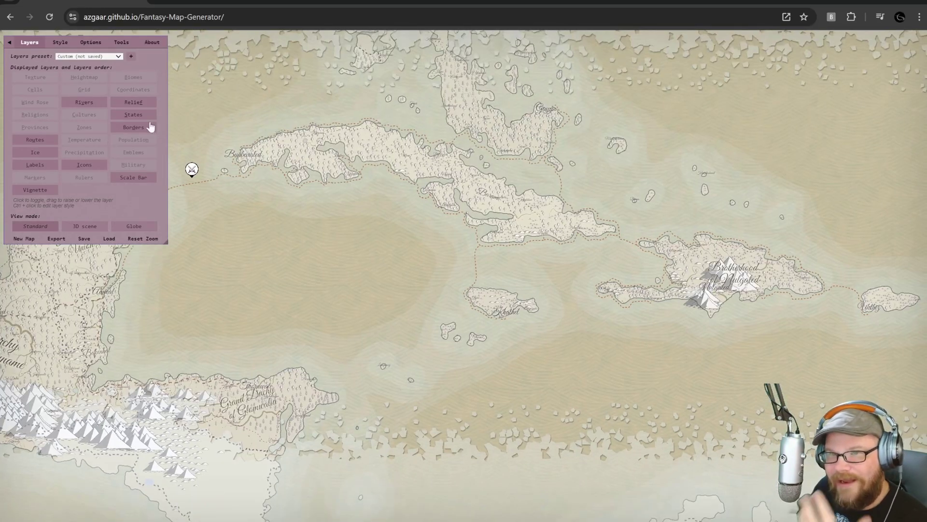
click(129, 144)
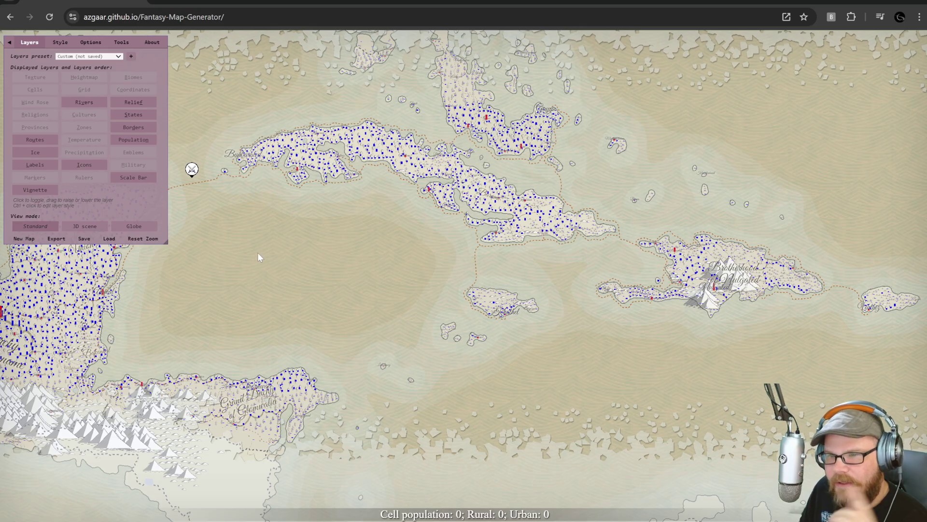
click(133, 140)
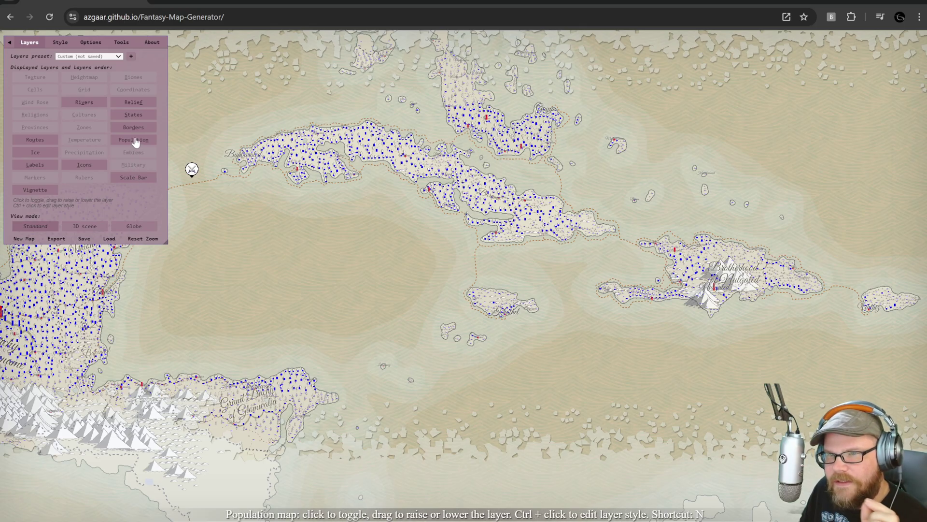
Change the map's style preset to Atlas
click(83, 44)
click(61, 43)
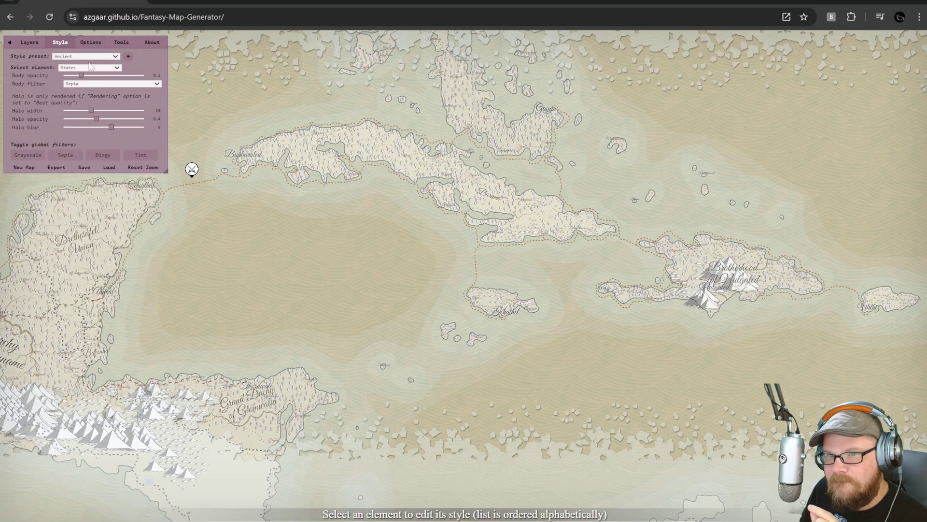
click(90, 57)
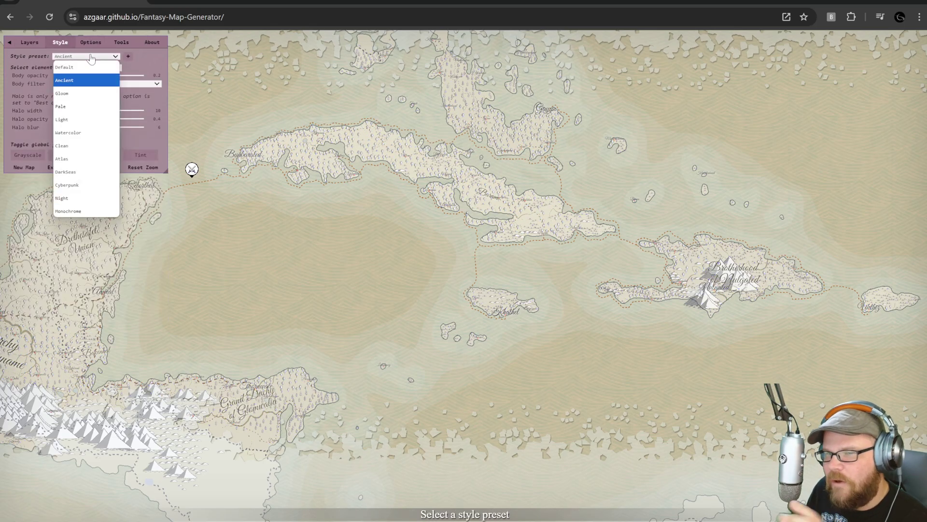
click(77, 162)
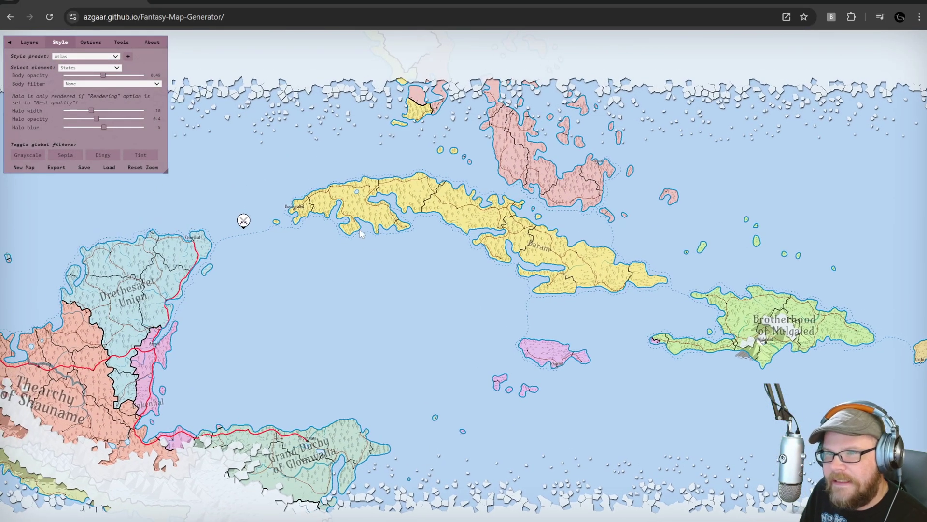
Regenerate the map's non-locked cultures, accepting the removal of custom changes
click(91, 42)
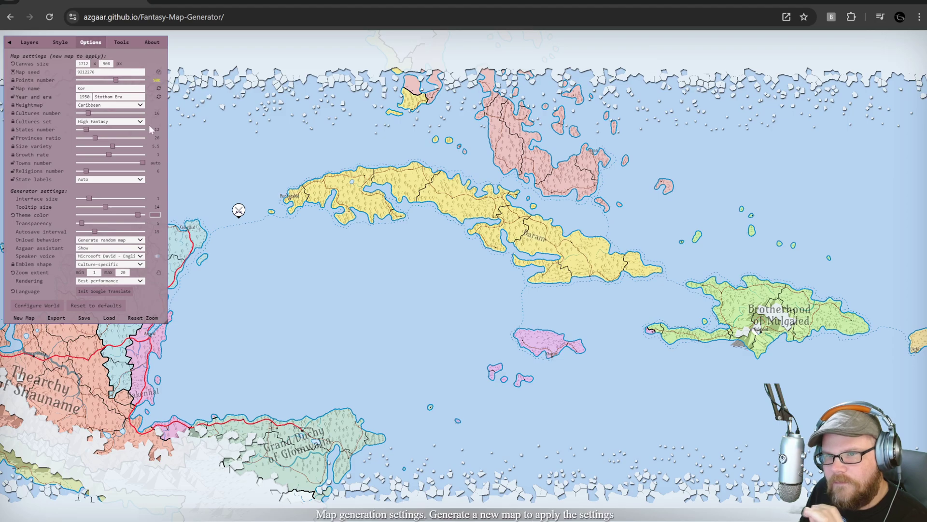
click(121, 42)
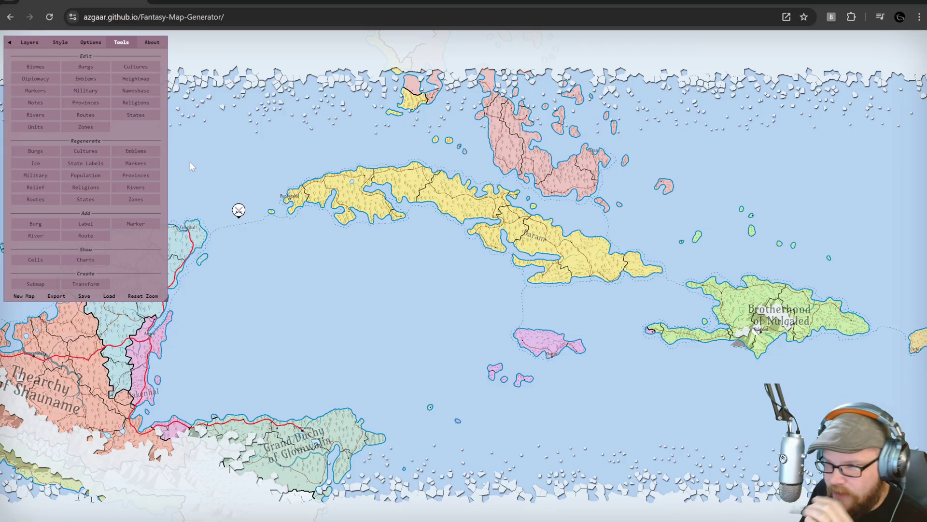
click(84, 152)
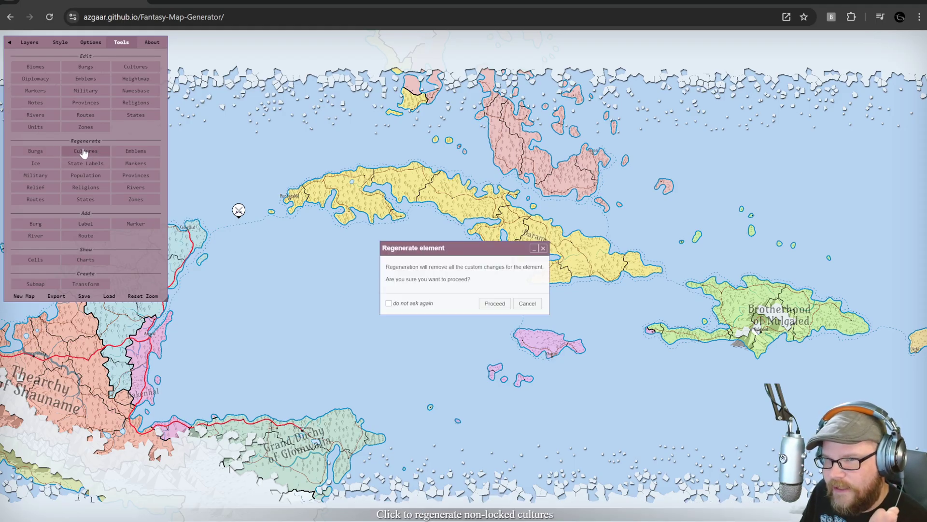
click(493, 305)
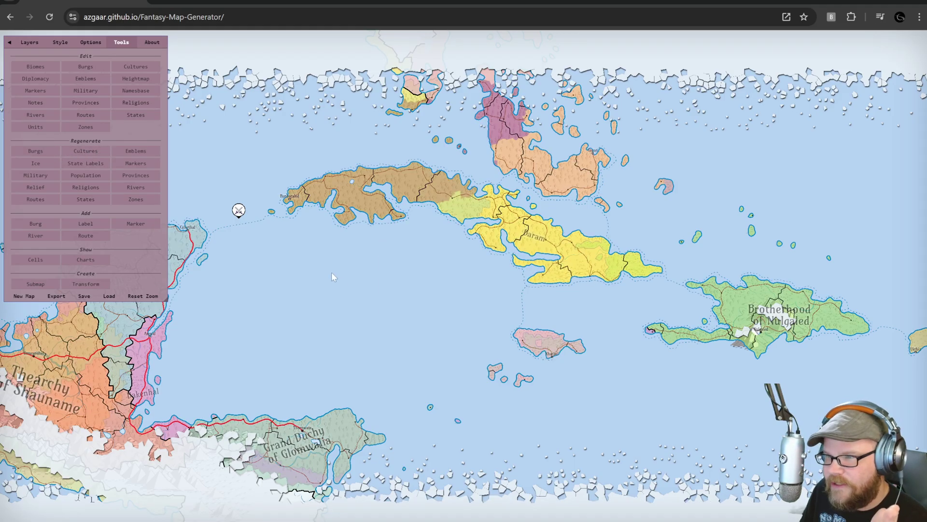
click(67, 149)
click(489, 305)
scroll(531, 231, up, 5)
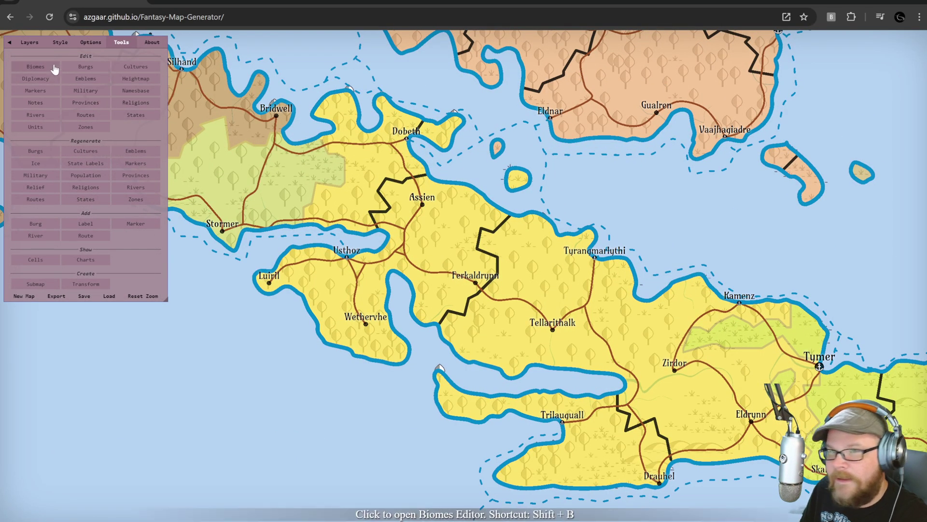
Select the Shattered heightmap template for the next map
click(60, 42)
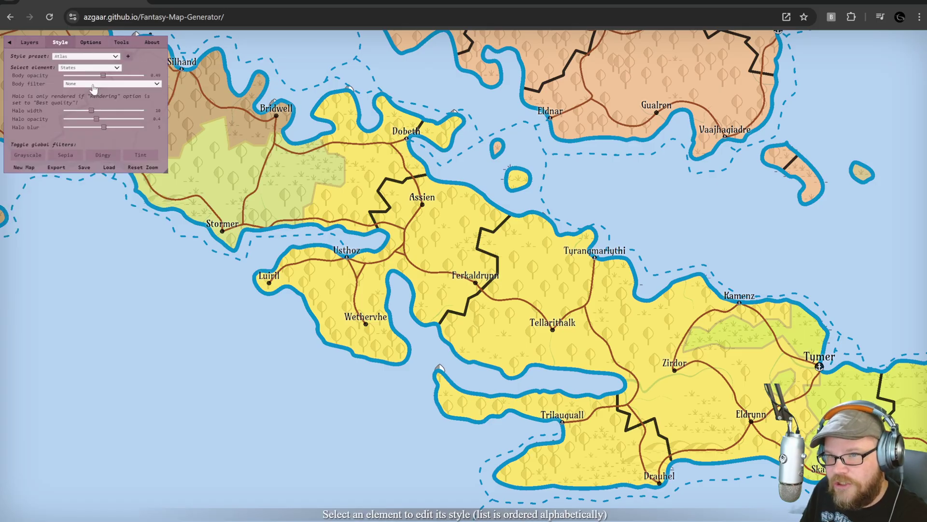
click(90, 42)
click(113, 105)
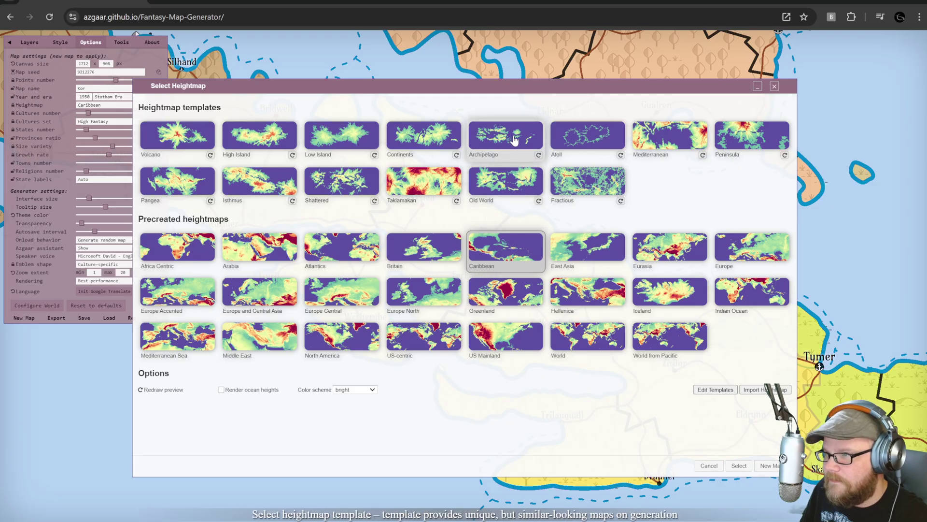
click(335, 189)
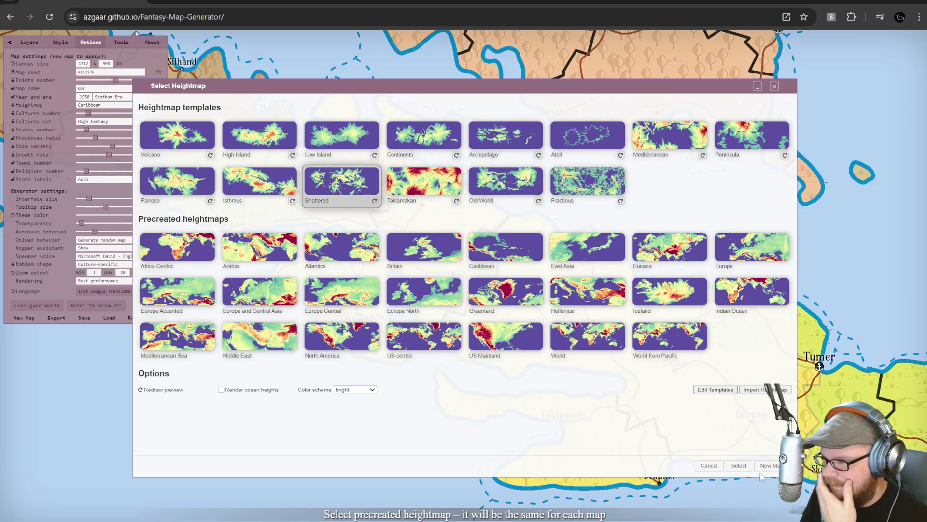
click(739, 466)
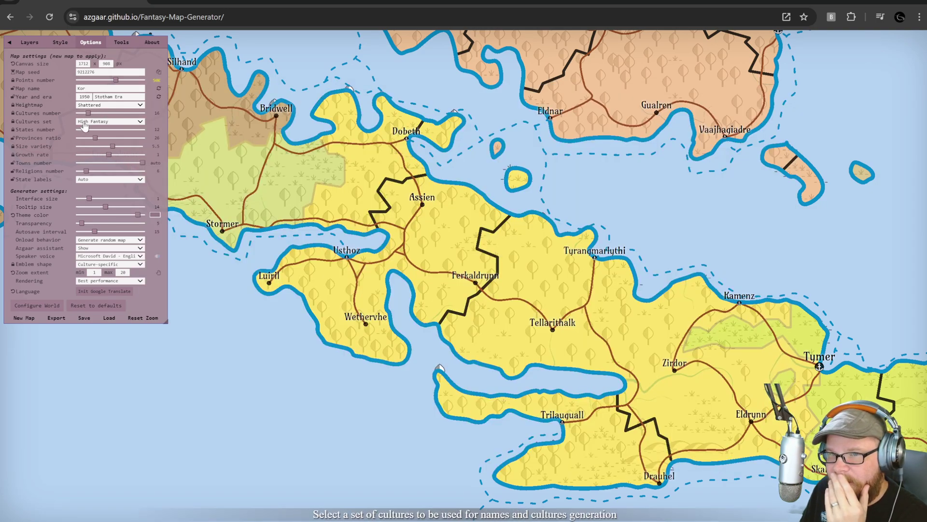
Set the cultures set to All-world and generate a new map, discarding the current one
click(103, 122)
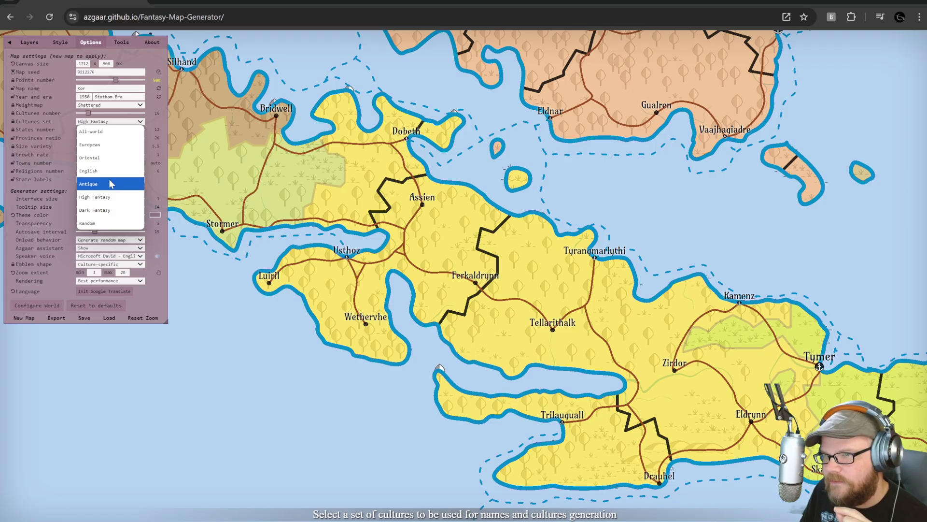
click(100, 144)
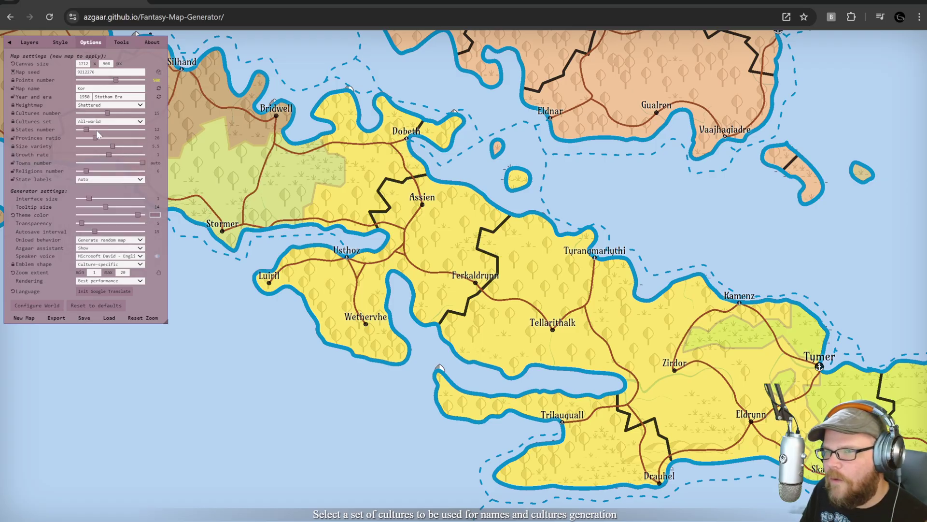
key(Up)
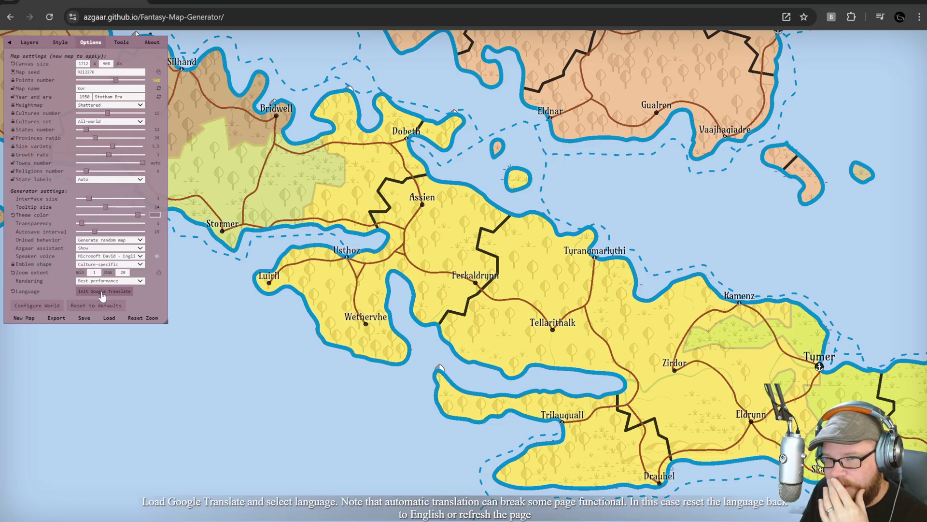
click(22, 317)
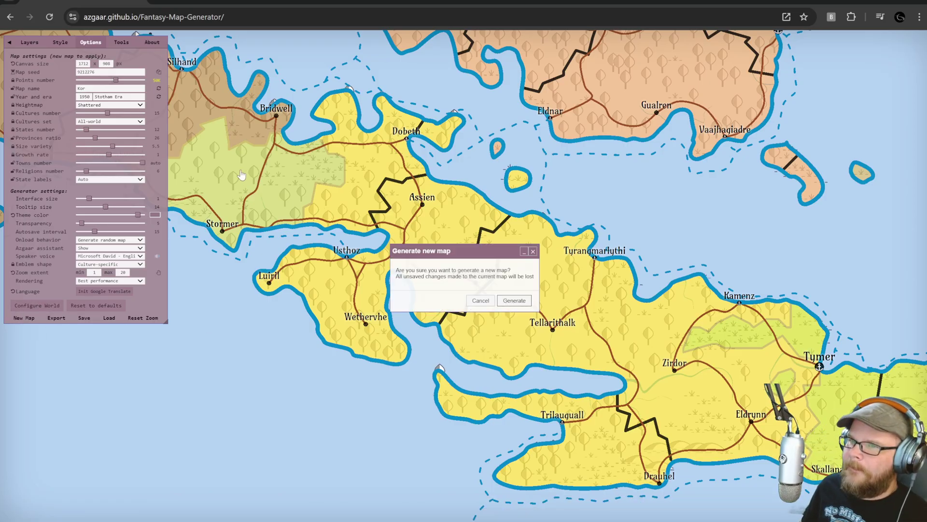
key(Return)
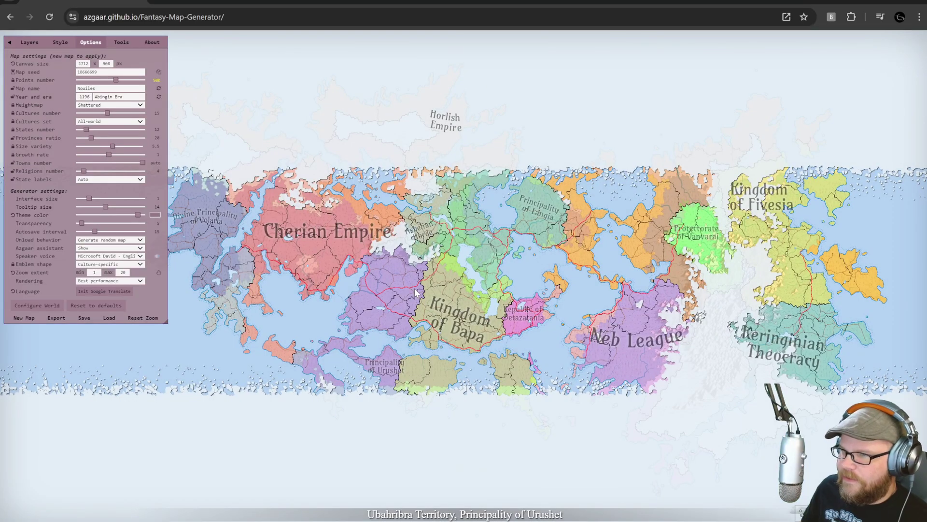
Change the culture of the Forteixoba burg in the Kingdom of Bapa to Soumi and generate culture-specific names for it
scroll(478, 251, up, 1)
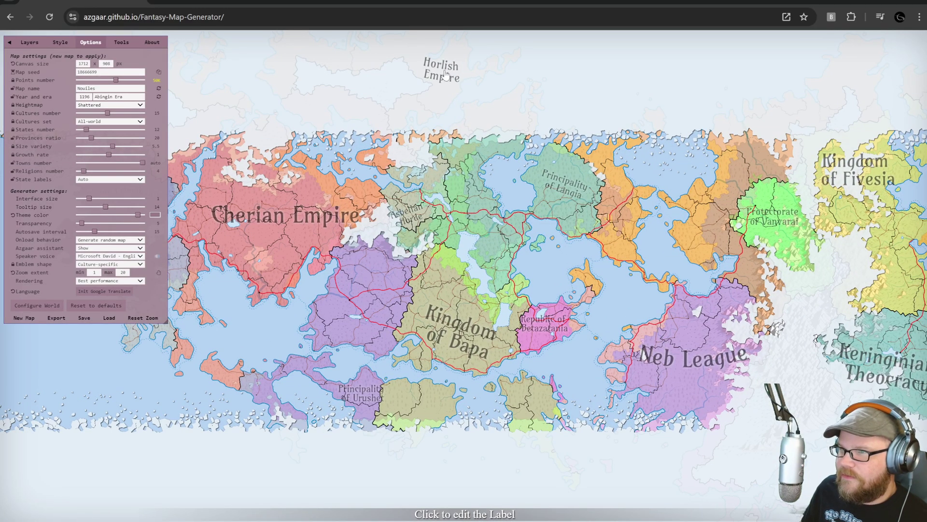
click(443, 72)
click(485, 98)
scroll(473, 345, up, 5)
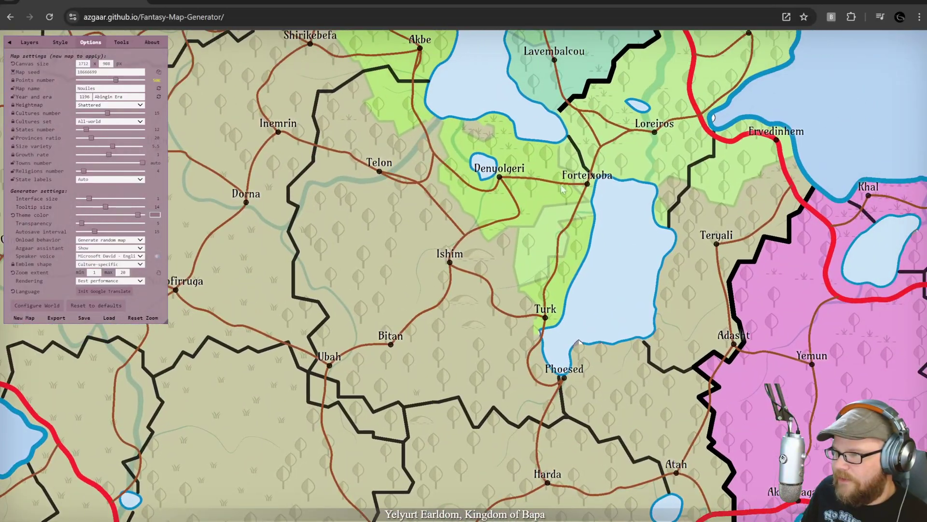
click(588, 185)
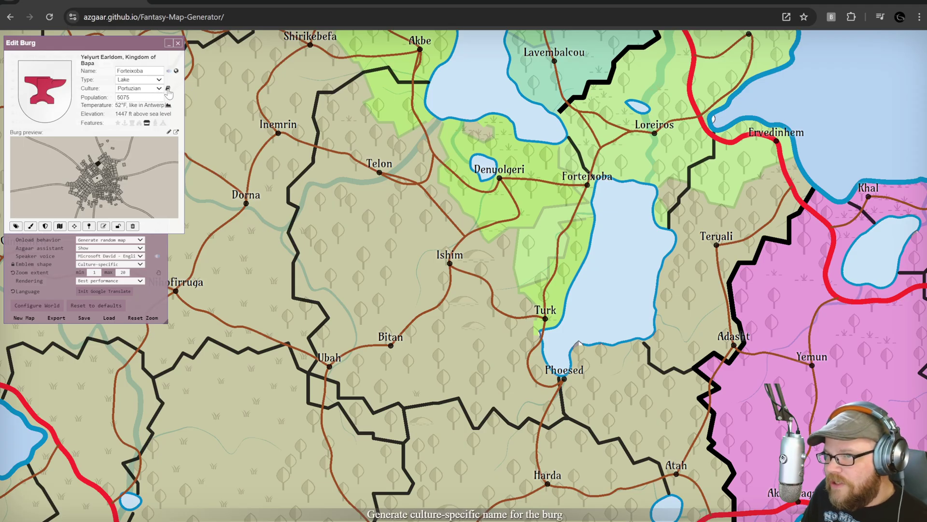
click(159, 91)
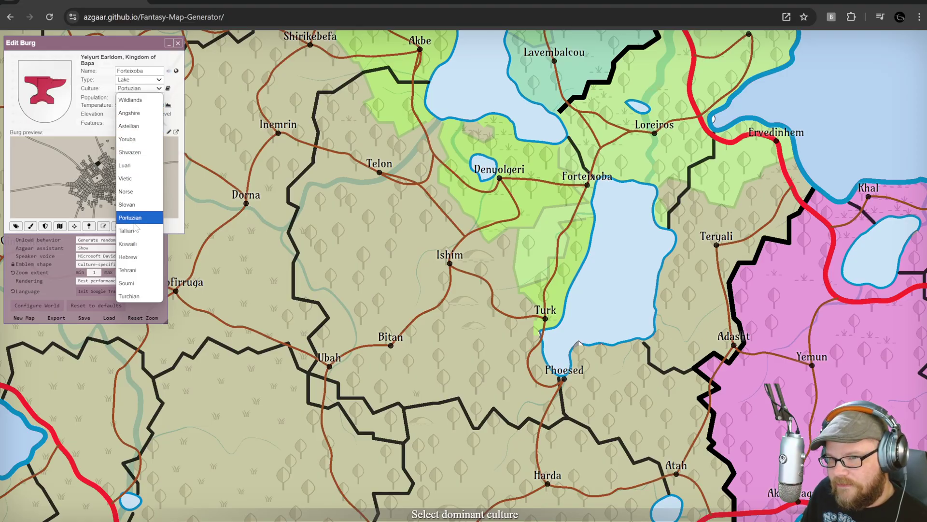
click(138, 285)
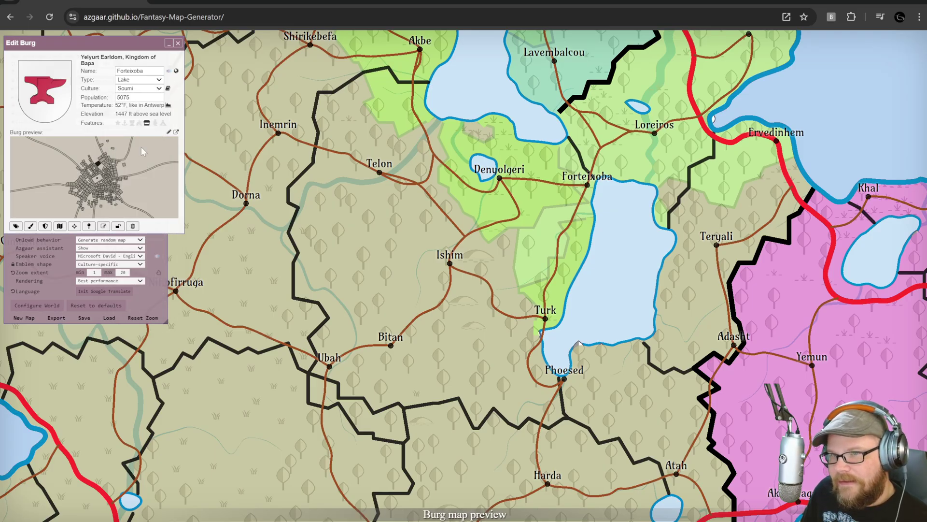
click(168, 89)
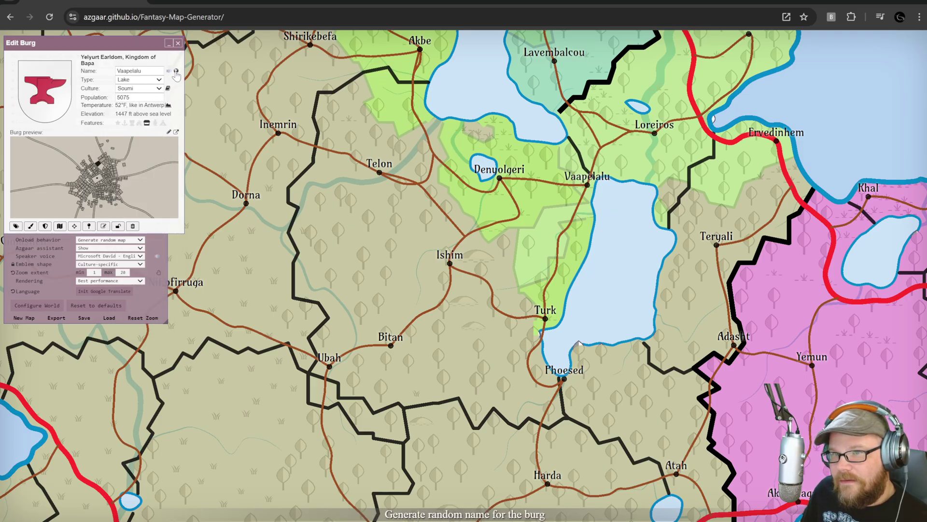
click(168, 88)
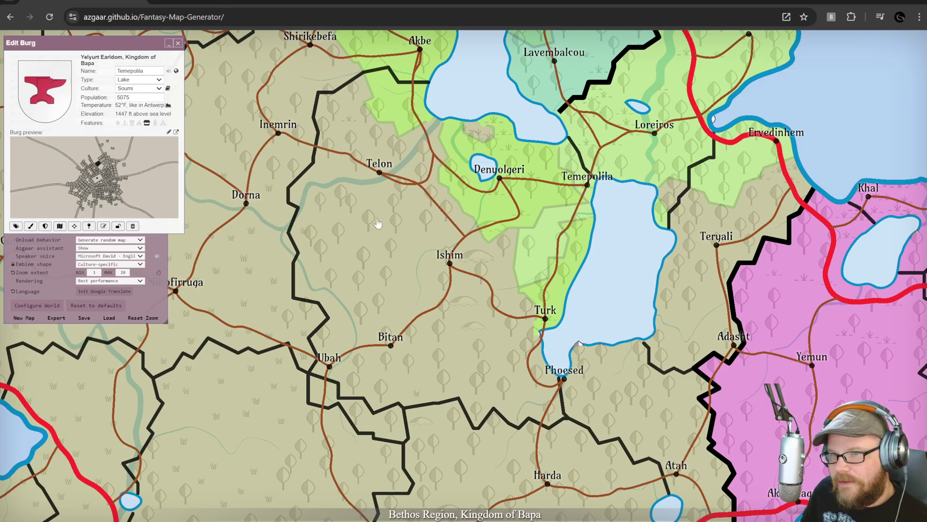
Inspect the Denyolgeri burg's details, then reopen the Temepolila burg and expand and collapse its style editing options
scroll(415, 250, up, 3)
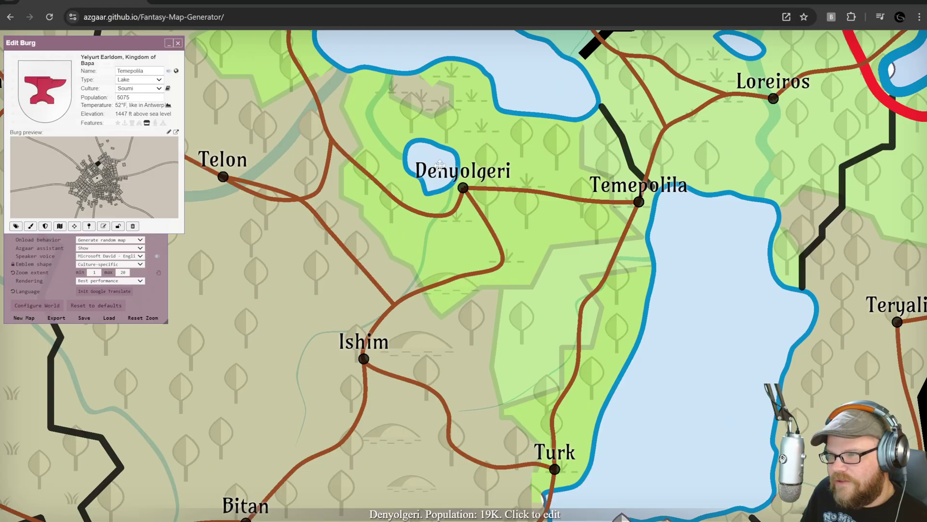
click(432, 167)
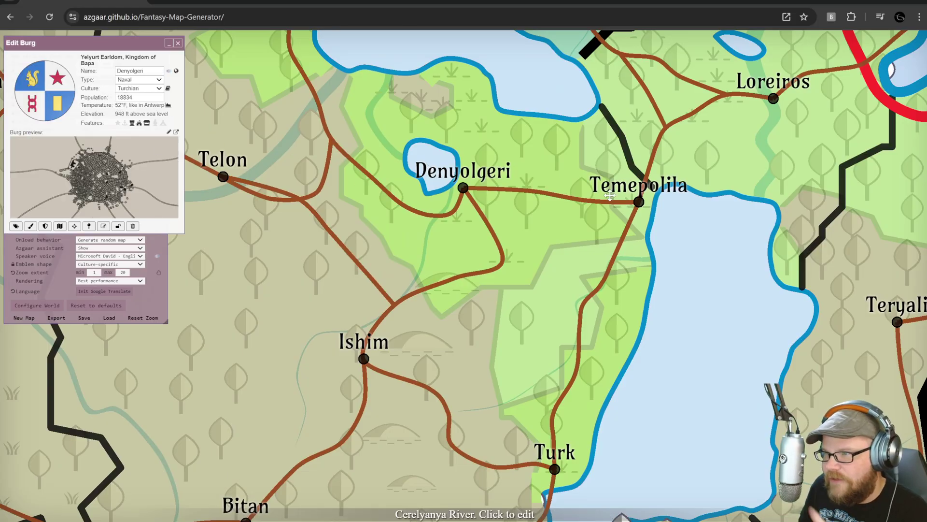
click(638, 201)
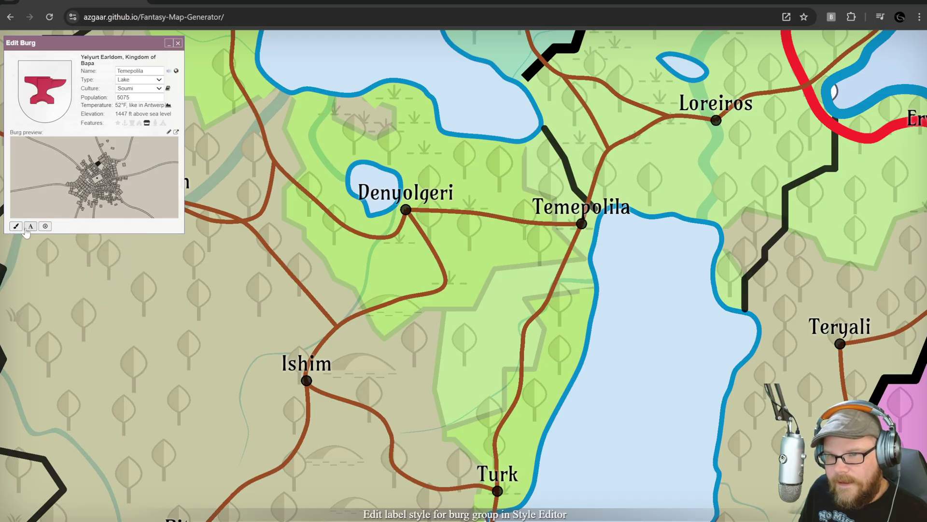
click(22, 228)
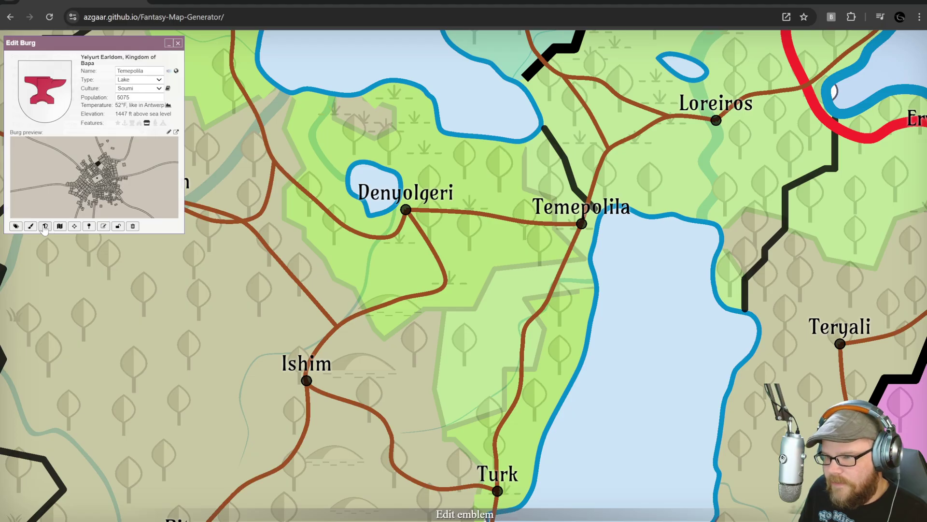
Open the Temepolila burg's emblem editor and view the state emblems of Betazatania and Bapa
click(45, 227)
click(66, 163)
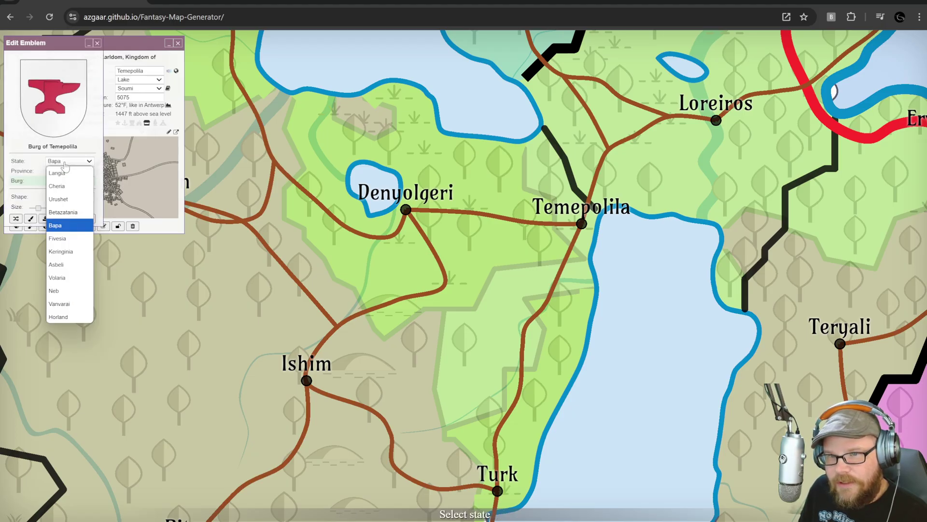
key(Up)
key(Return)
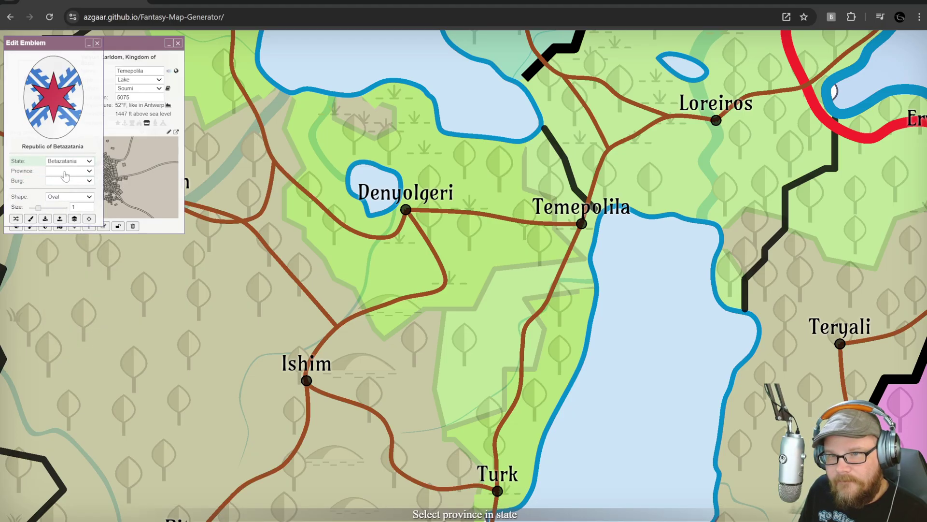
click(66, 162)
click(66, 226)
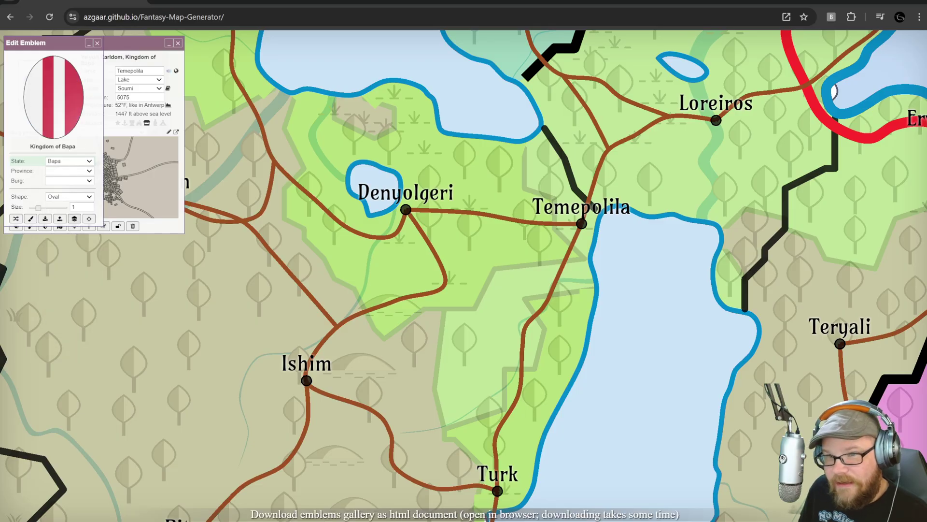
View the emblem of the Shfayimia province in Bapa and the emblem of its Timashen burg
click(70, 171)
click(61, 208)
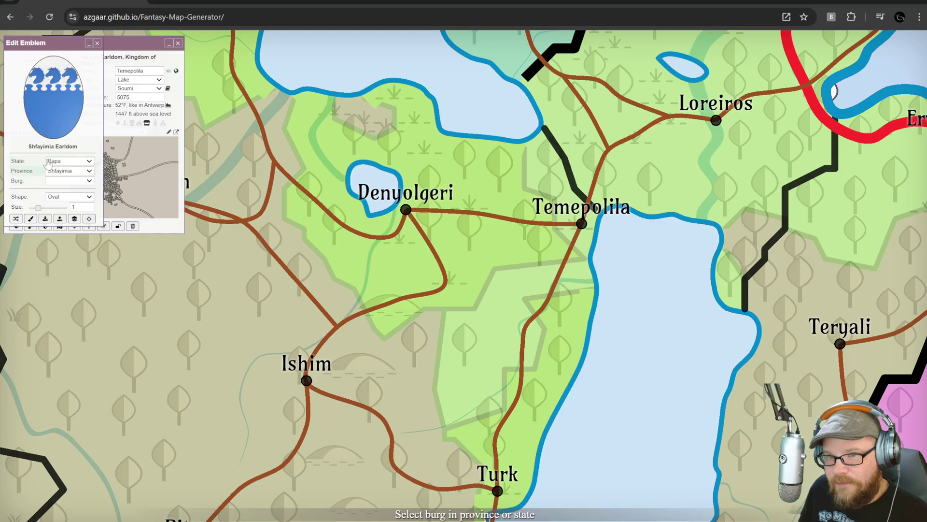
click(69, 180)
click(69, 209)
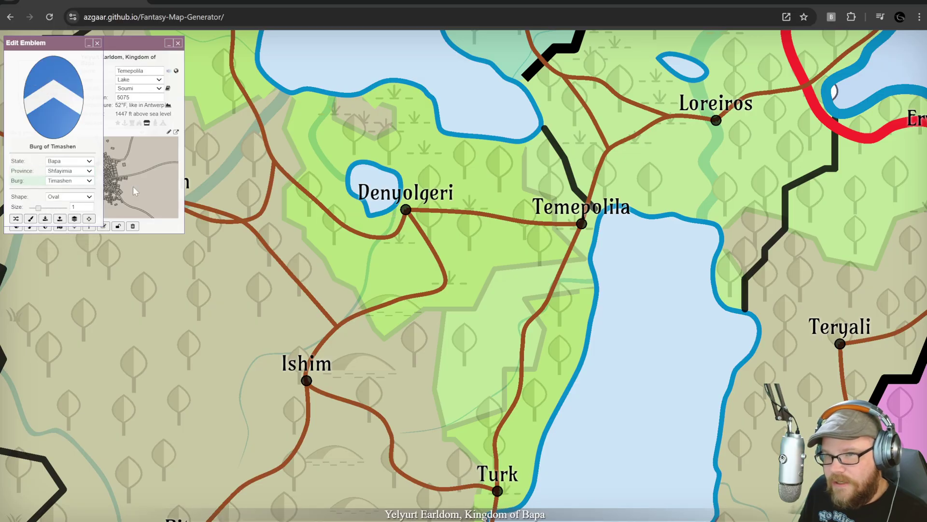
Try the Kite shape for Timashen's emblem, and set the shape to Swiss with a size of 1.2
click(69, 196)
click(61, 220)
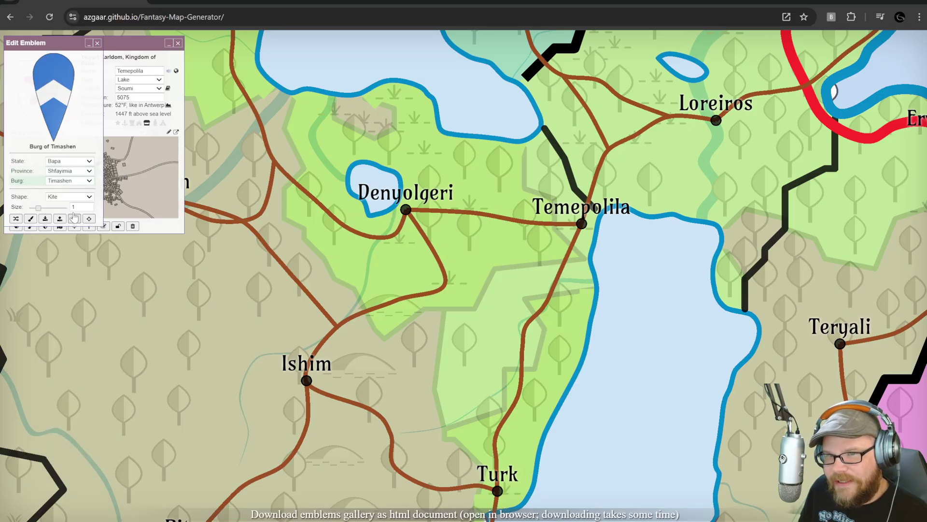
click(72, 196)
click(64, 317)
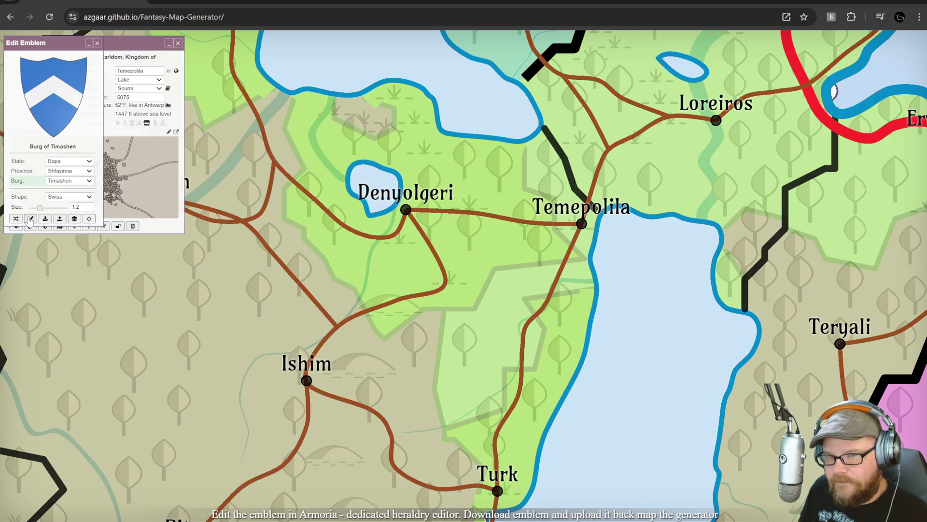
View Timashen's emblem in the Armoria heraldry editor, return to the map generator and close the emblem and burg editors
click(31, 218)
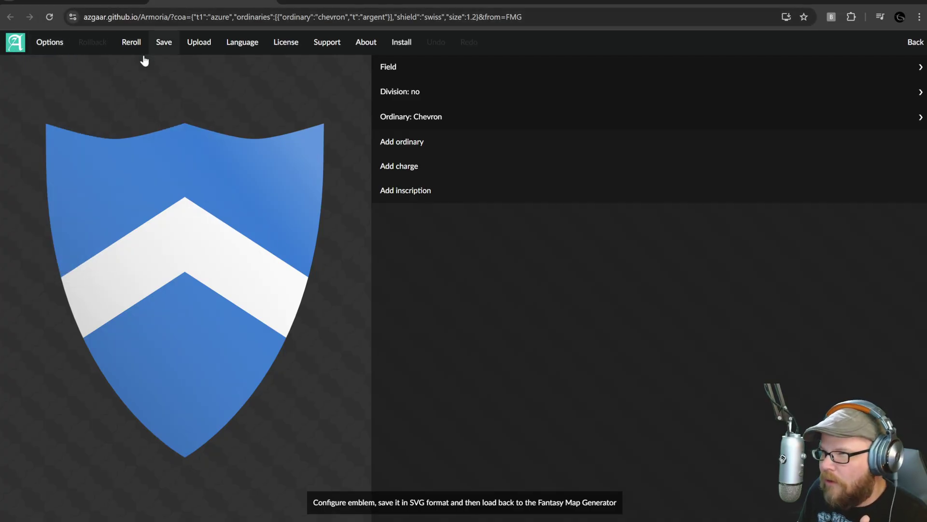
click(87, 2)
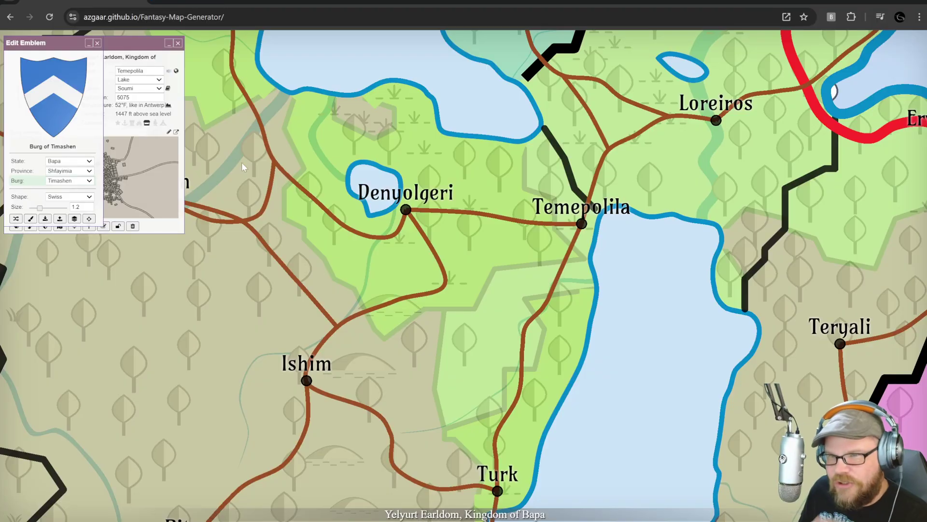
click(97, 43)
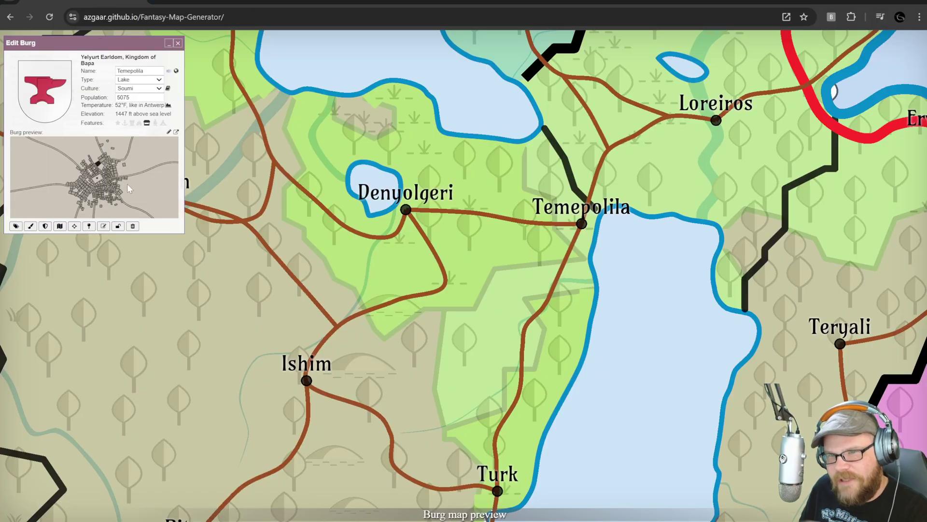
drag(296, 274, 279, 258)
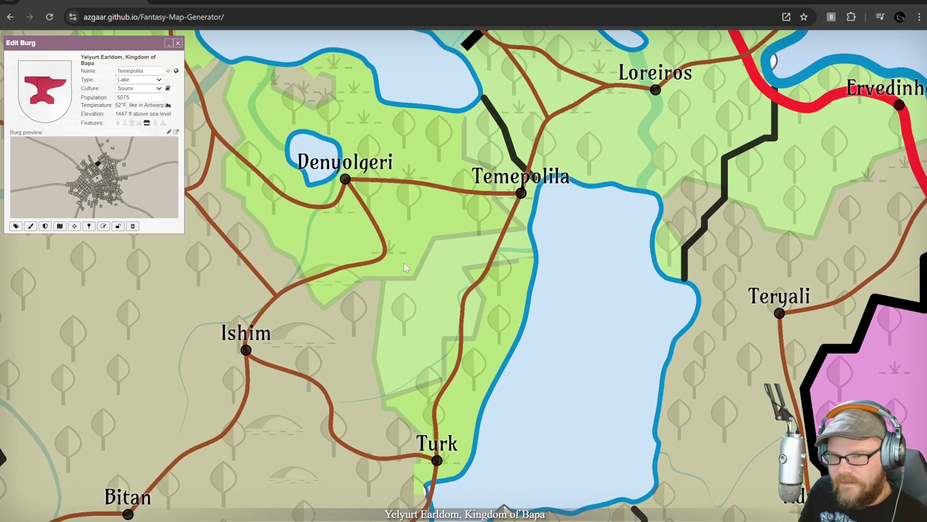
scroll(450, 282, down, 4)
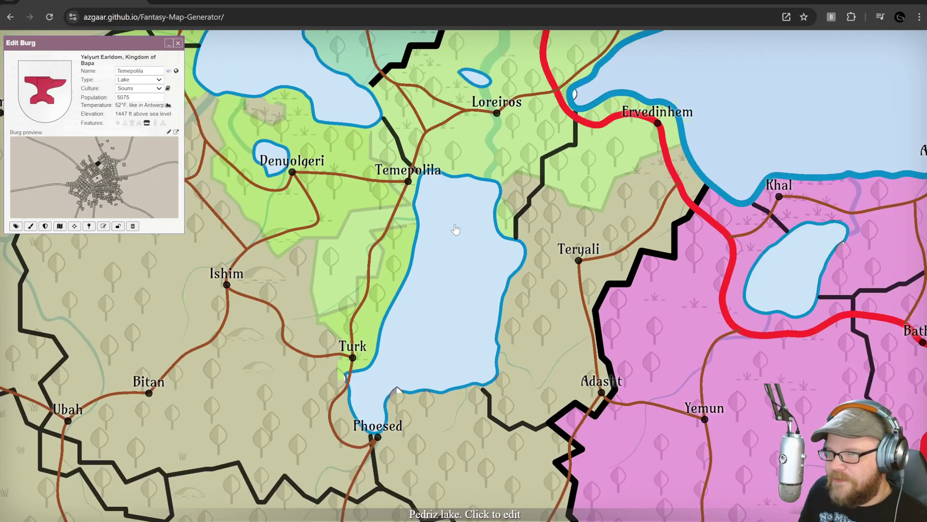
click(178, 43)
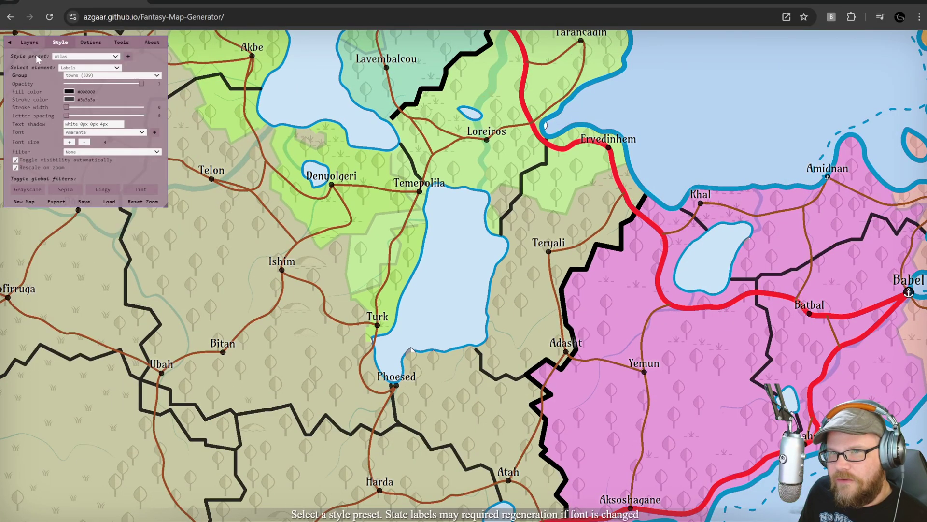
Change the type of Pedriz lake, between Temepolila and Phoesed, to lava
click(410, 291)
scroll(481, 269, up, 2)
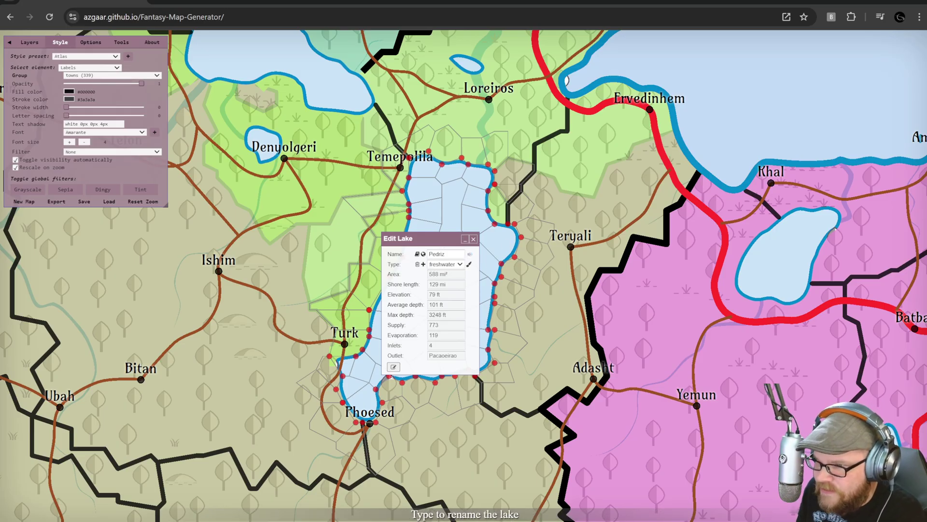
click(459, 268)
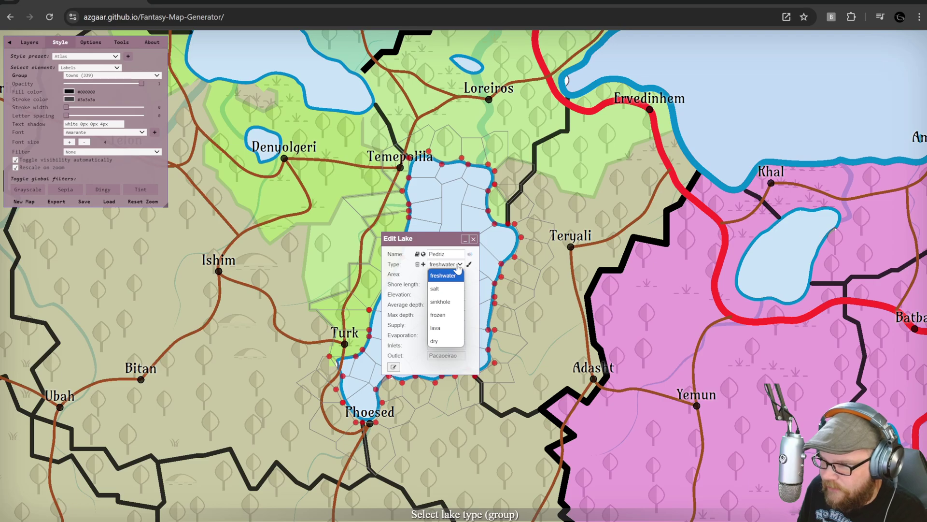
click(458, 268)
click(459, 268)
click(459, 268)
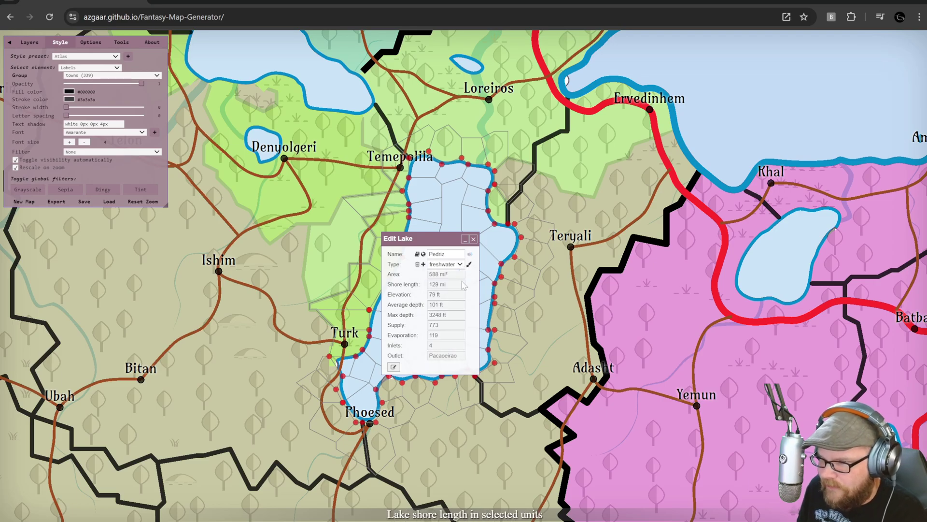
click(459, 264)
click(459, 338)
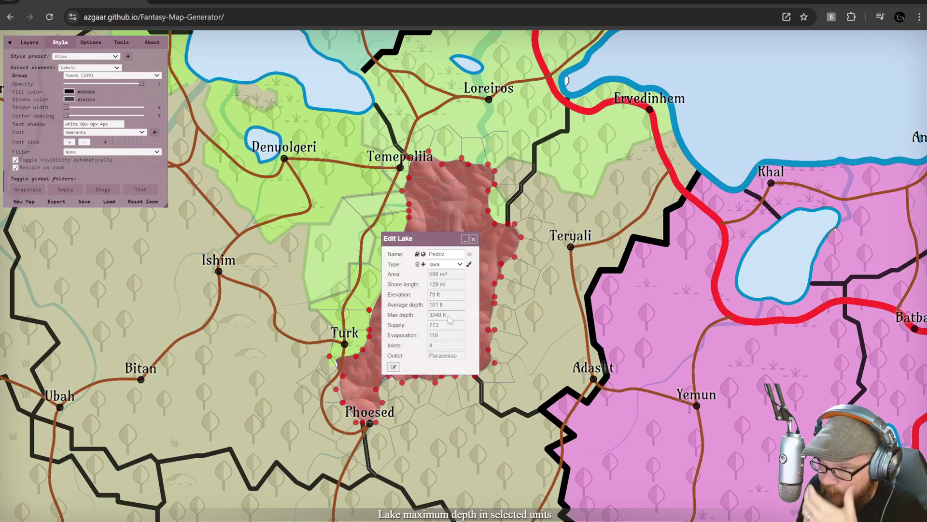
Open the notes from Pedriz lake's editor, and close both the notes and lake editors
click(394, 368)
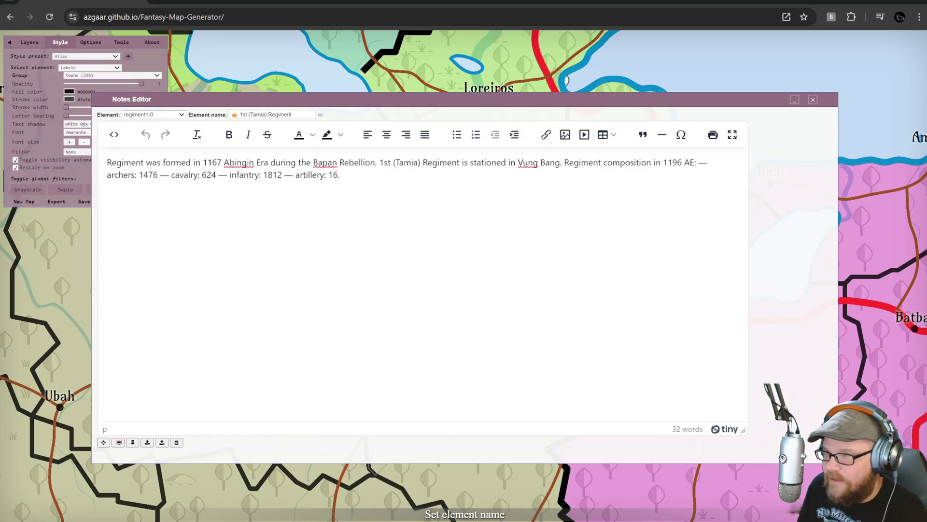
click(813, 99)
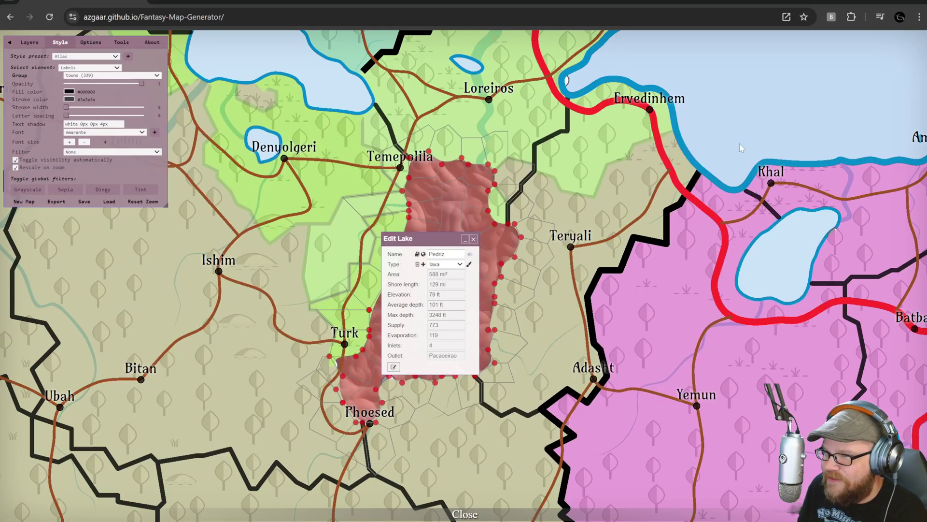
click(472, 240)
Try the port and citadel features on the Temepolila burg, switch them back off and close its editor
scroll(447, 266, up, 3)
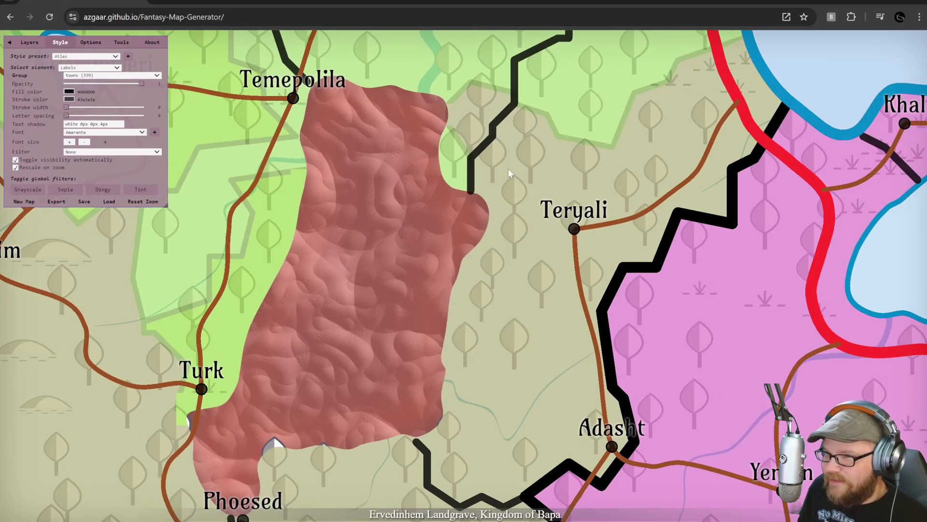
drag(508, 169, 575, 268)
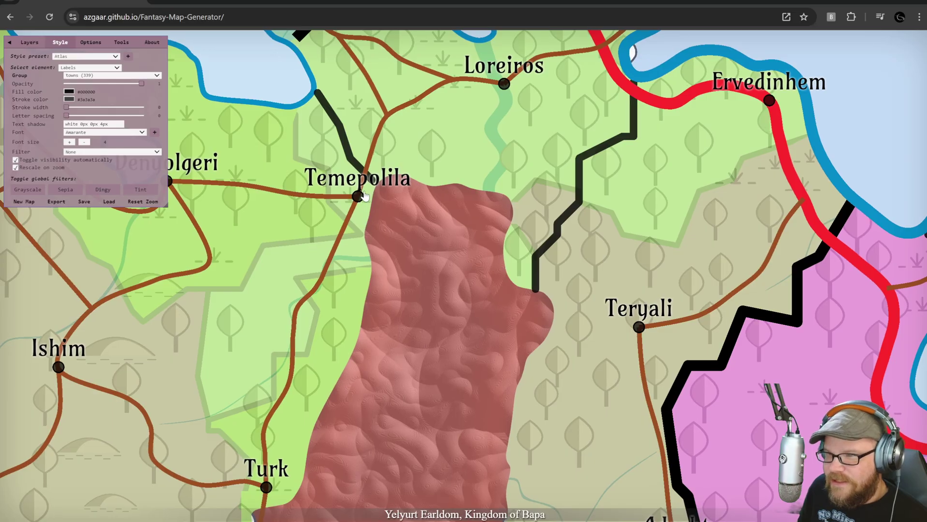
click(358, 198)
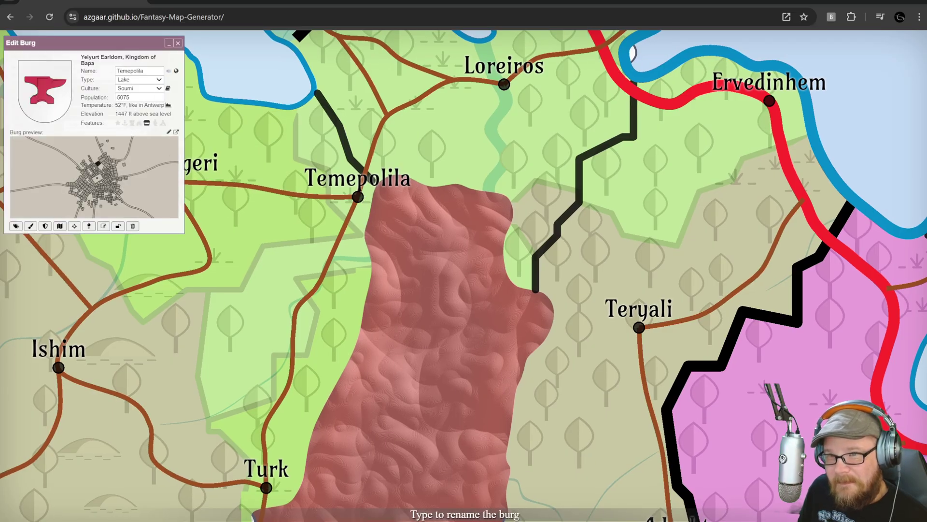
click(124, 123)
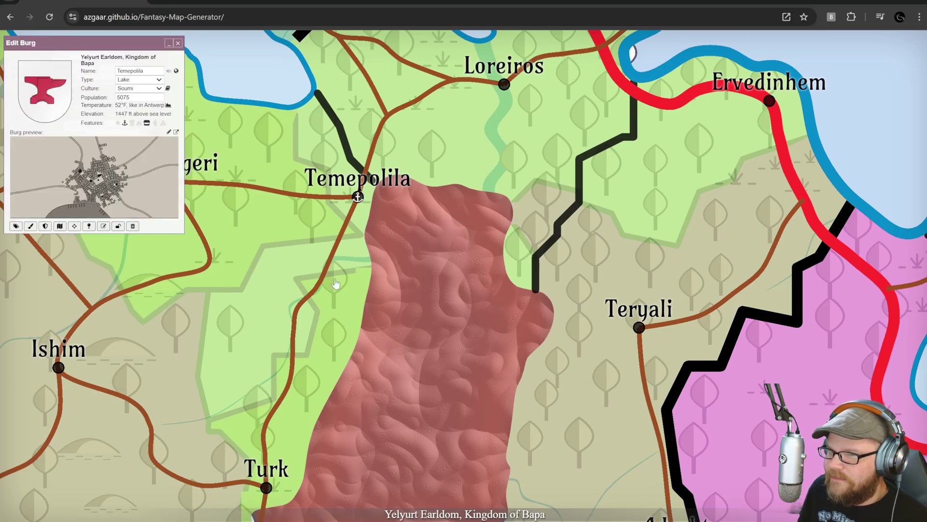
click(125, 123)
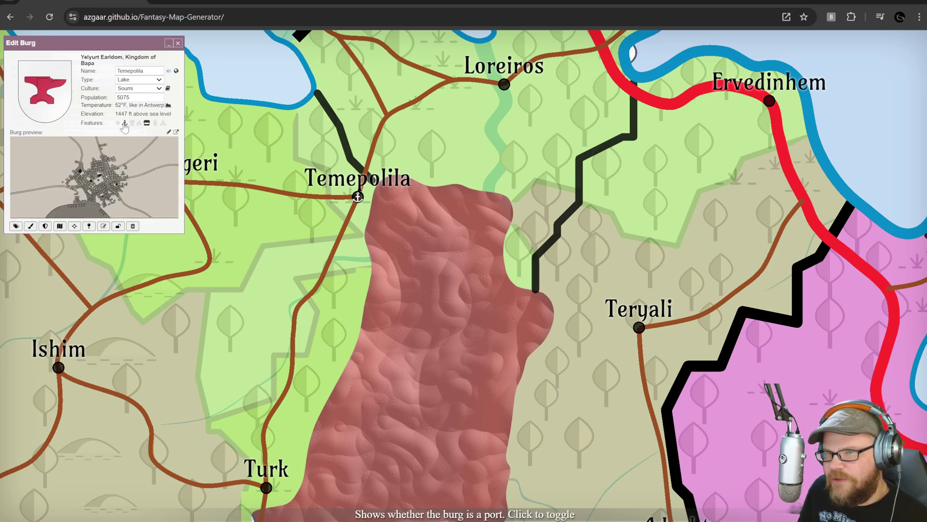
click(125, 123)
click(132, 123)
click(125, 123)
click(132, 123)
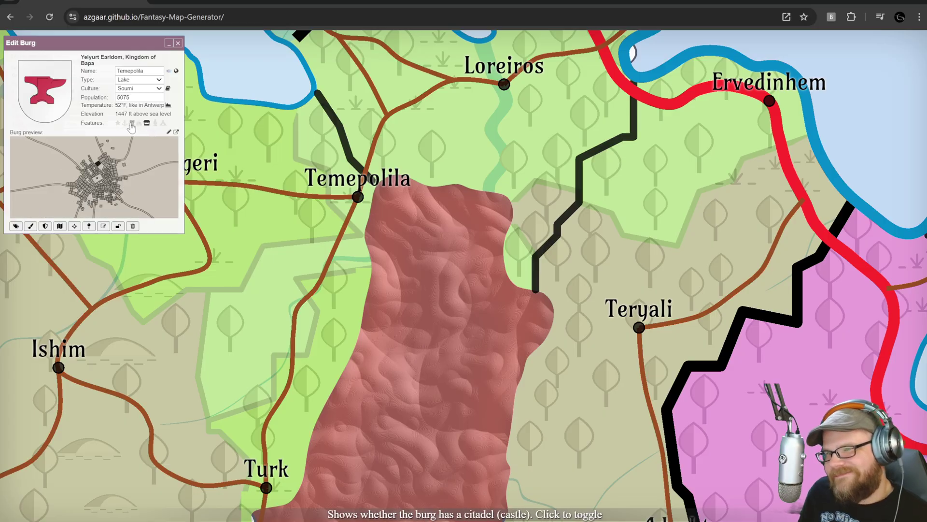
scroll(270, 140, down, 5)
click(174, 39)
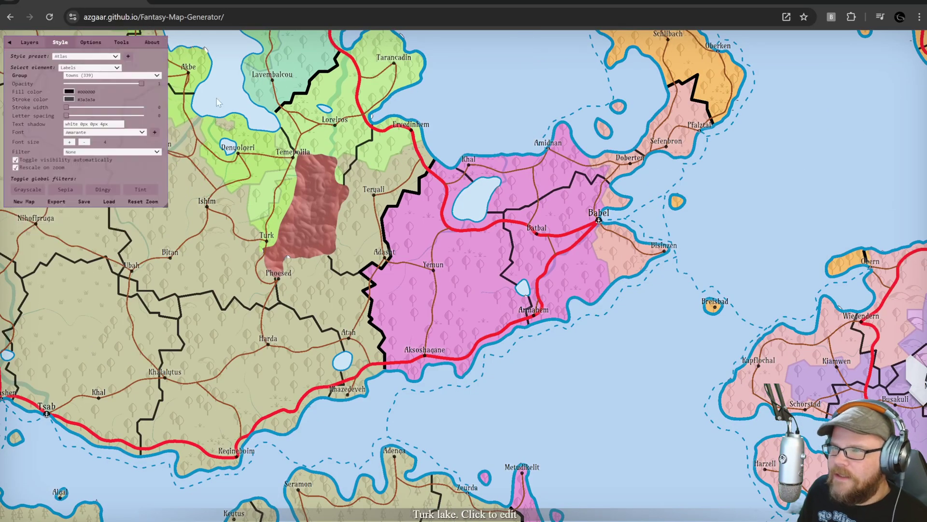
Open the States Editor and add a new state with its capital between Schlibach and Oberken
scroll(411, 251, up, 4)
scroll(476, 162, down, 3)
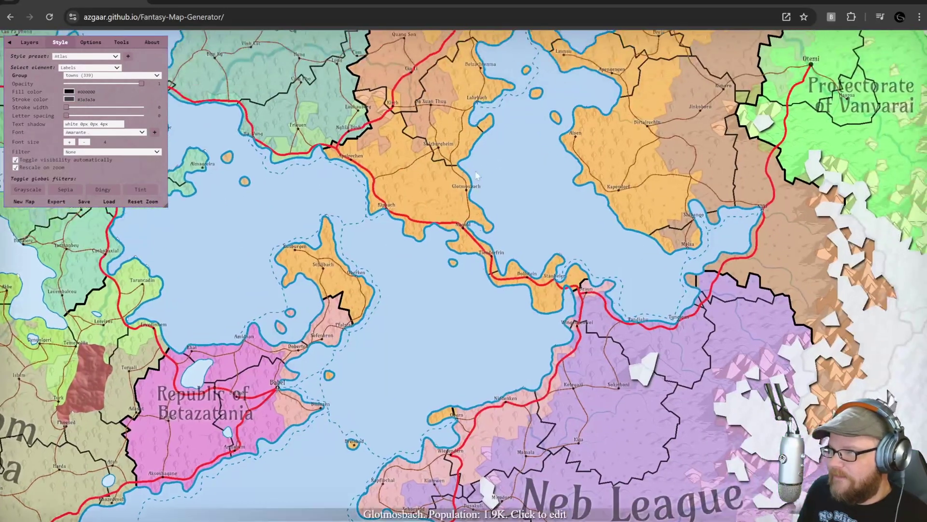
scroll(474, 237, up, 5)
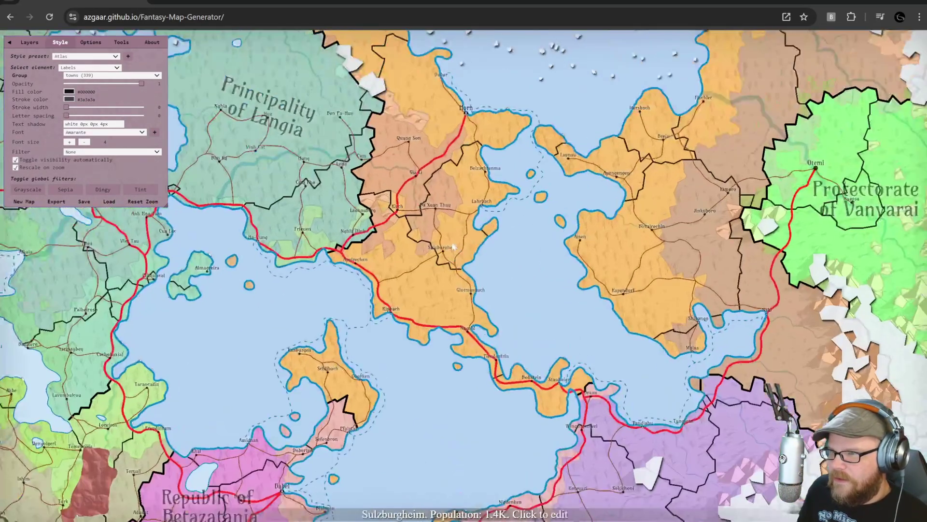
scroll(501, 137, down, 3)
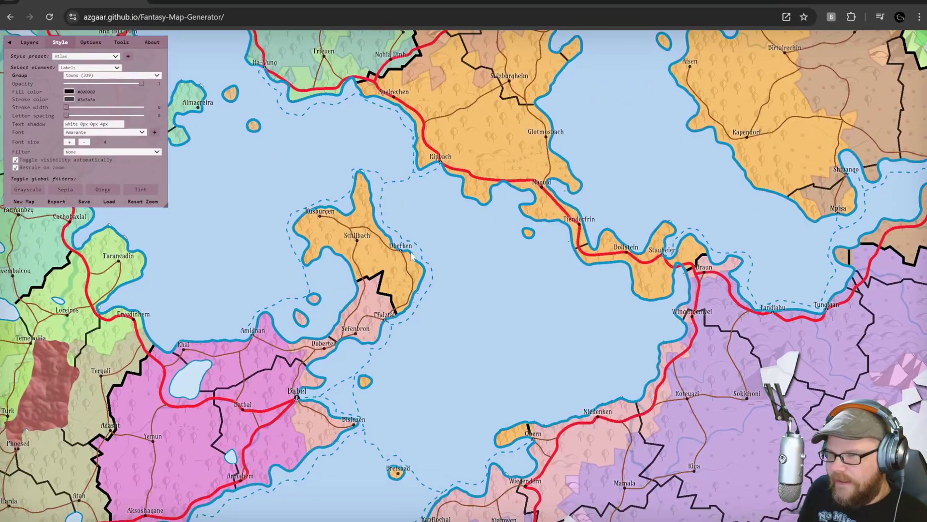
scroll(389, 254, up, 5)
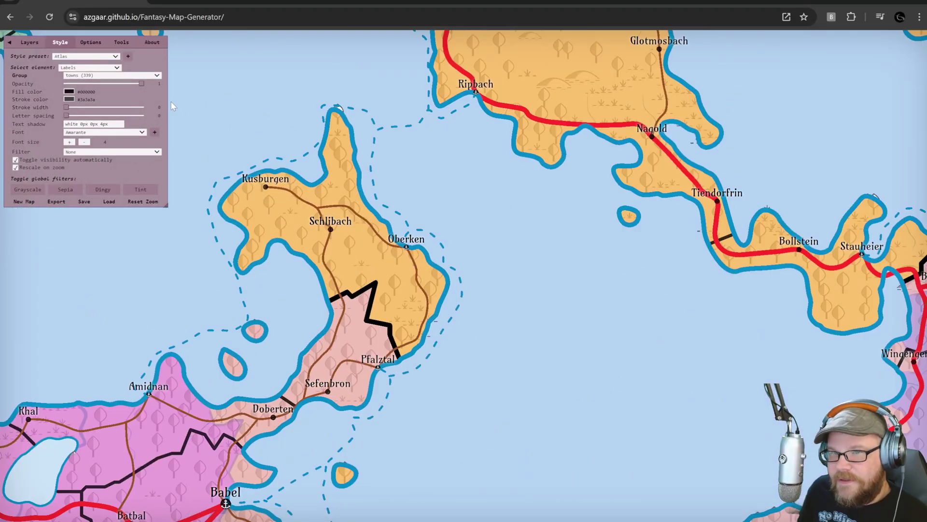
click(34, 45)
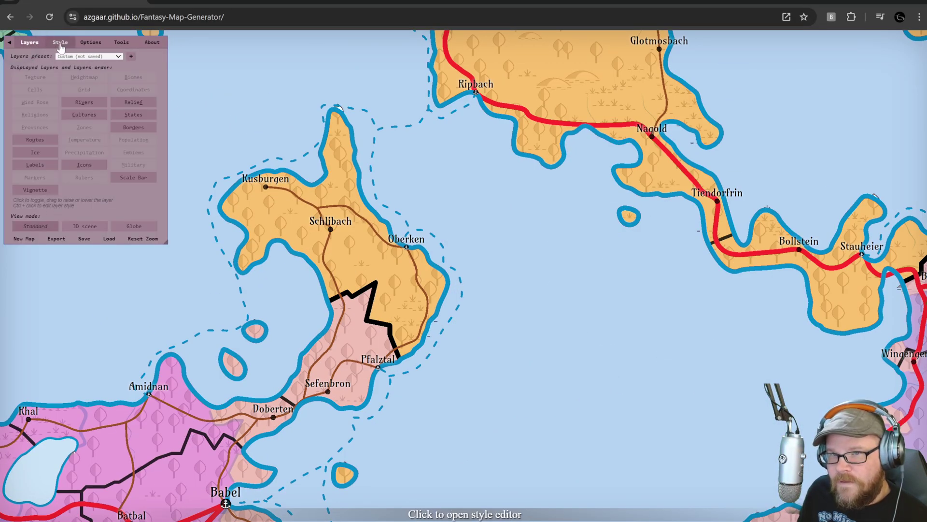
click(86, 48)
click(61, 43)
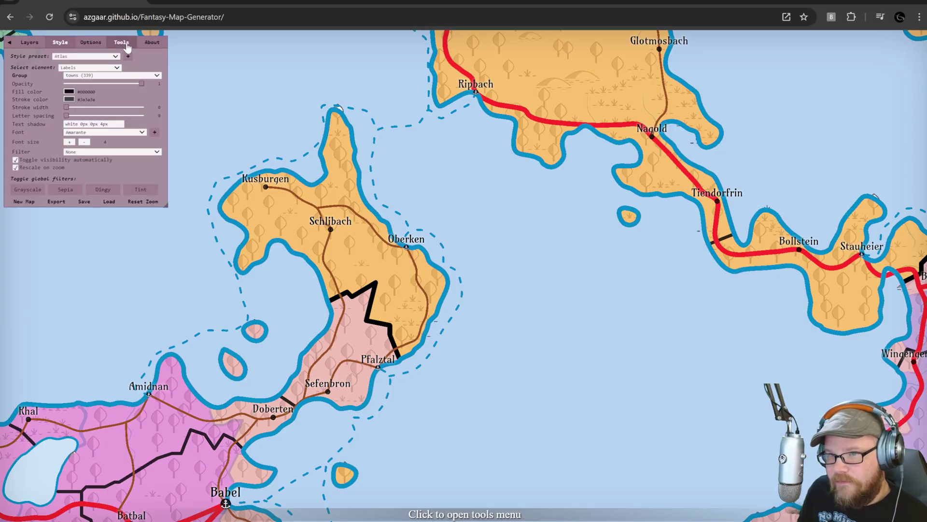
click(125, 45)
click(63, 224)
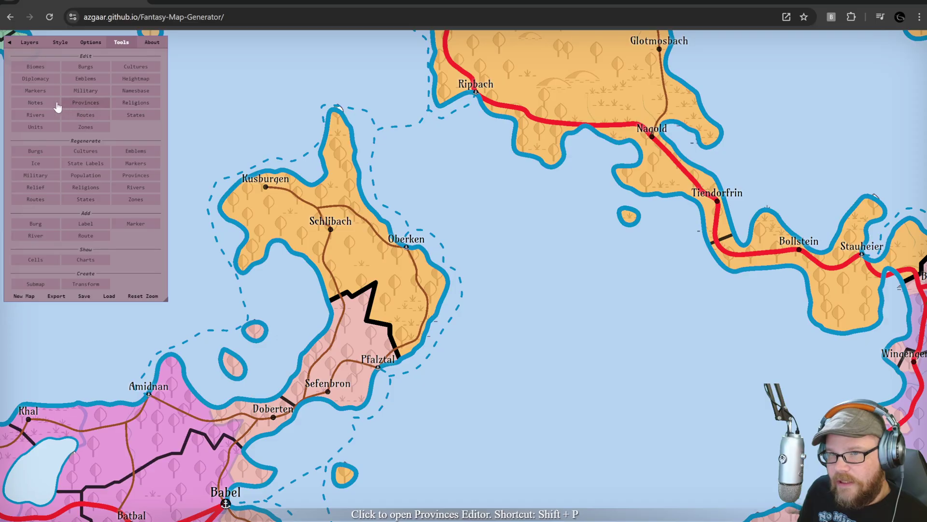
click(135, 115)
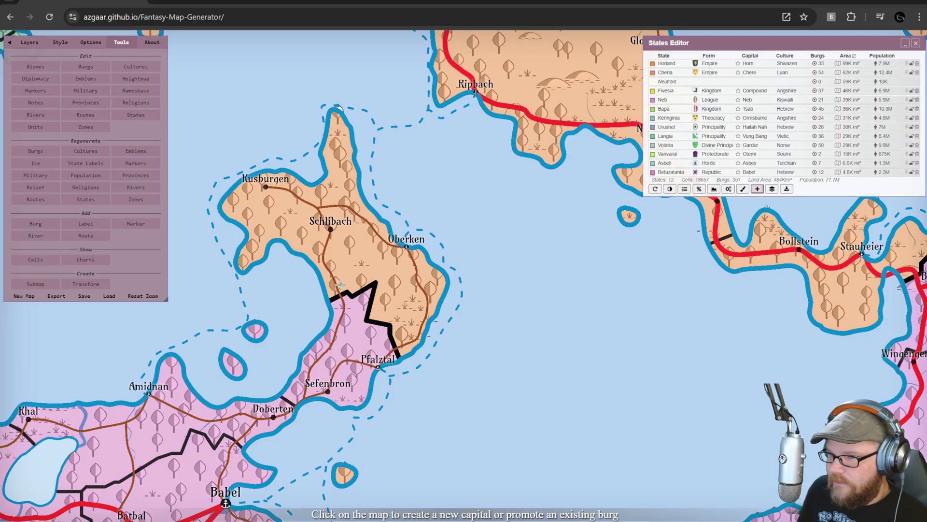
click(360, 248)
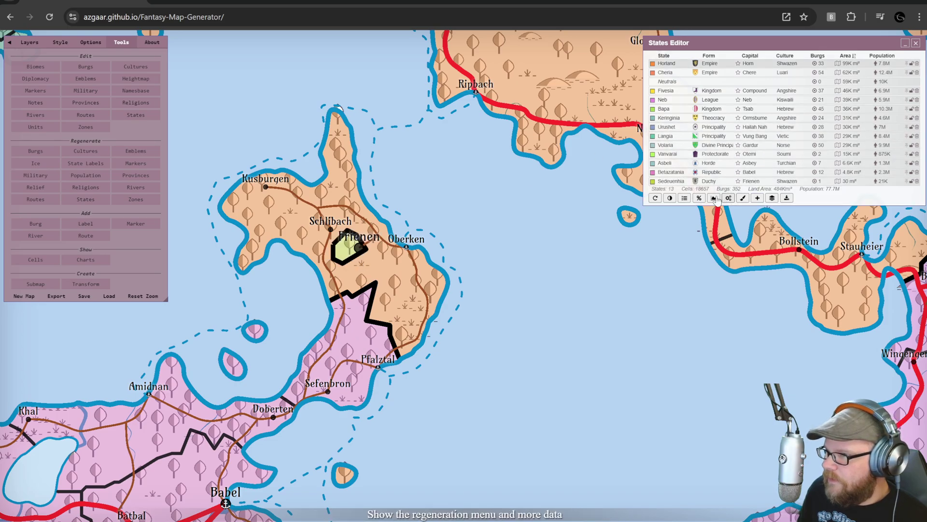
View the new capital's burg details, close them and open the relief icon editor from the new state's territory
click(347, 248)
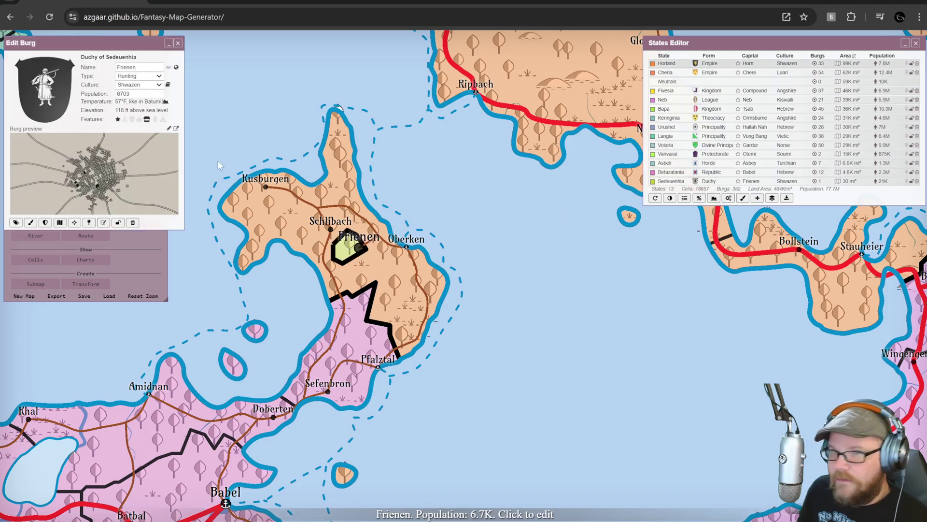
click(179, 42)
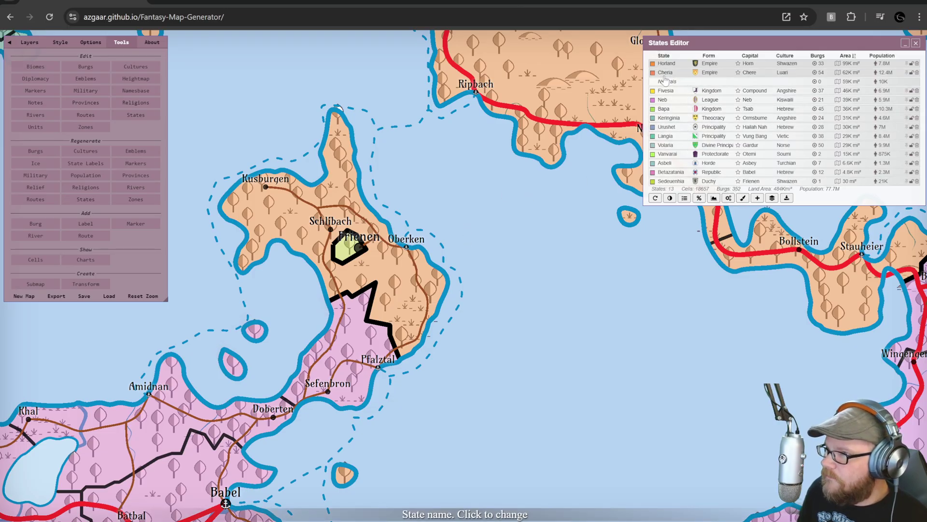
click(349, 248)
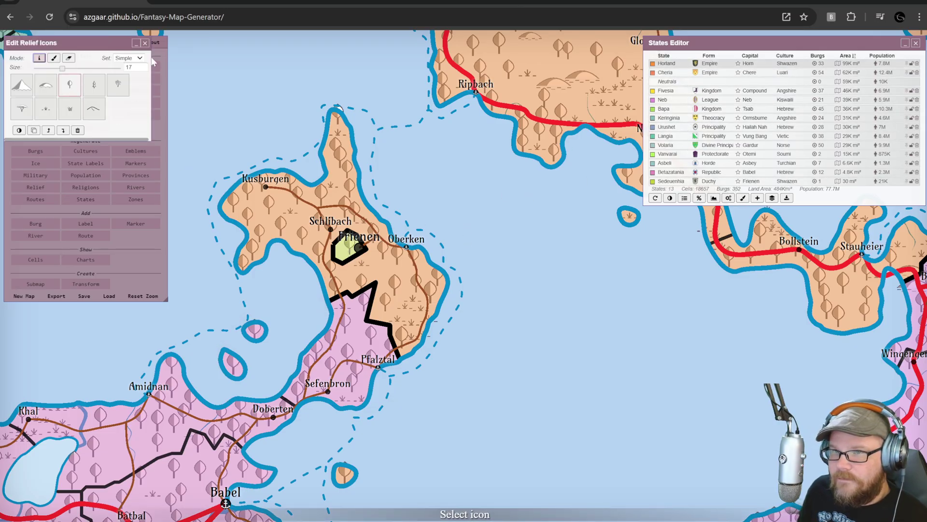
Close the relief icon editor and open the burg editor for the new state's capital, Frienen
click(146, 44)
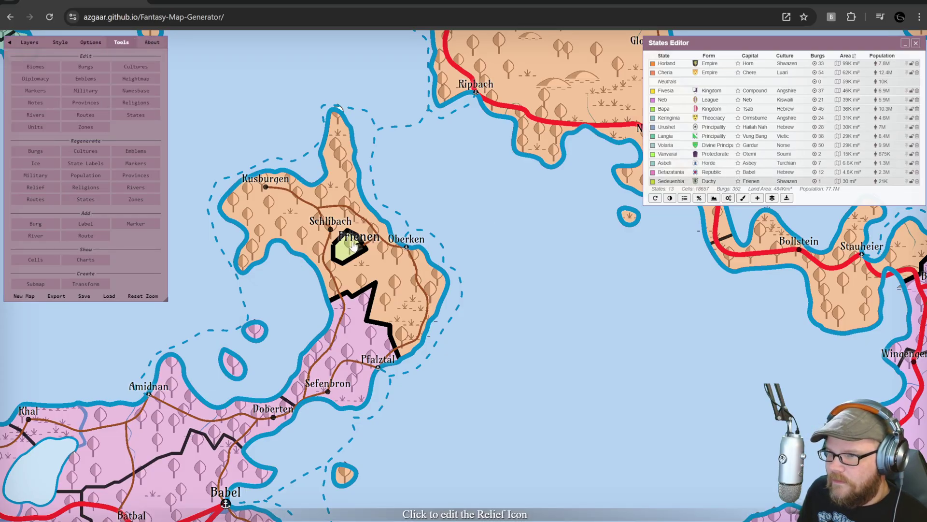
click(355, 246)
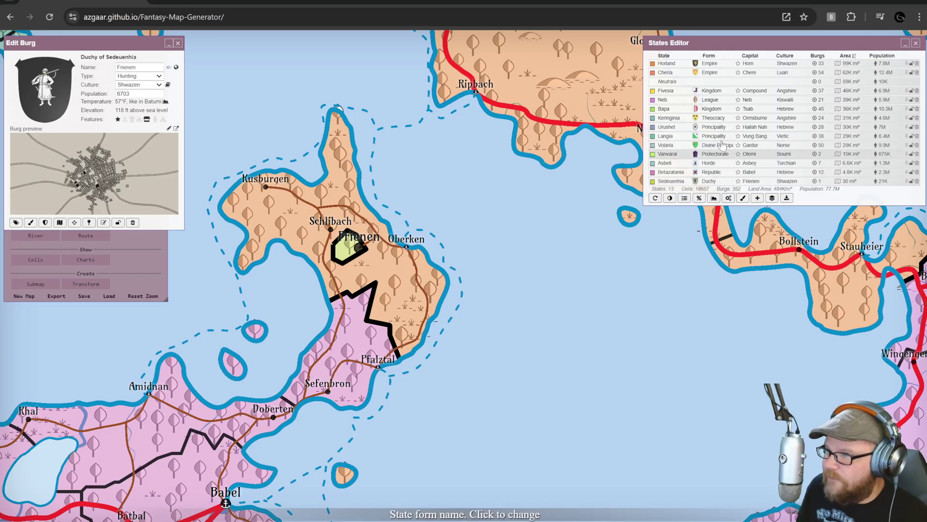
scroll(480, 170, down, 1)
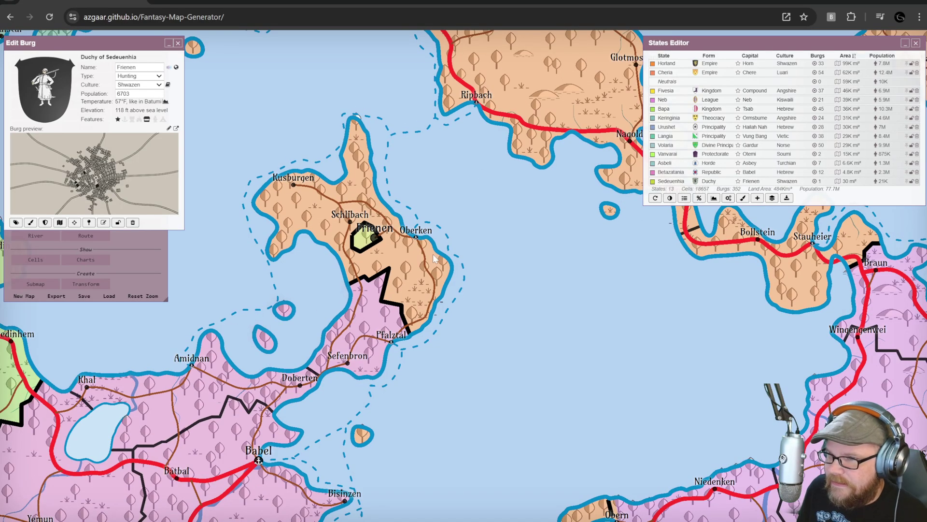
scroll(356, 207, up, 3)
scroll(532, 227, up, 1)
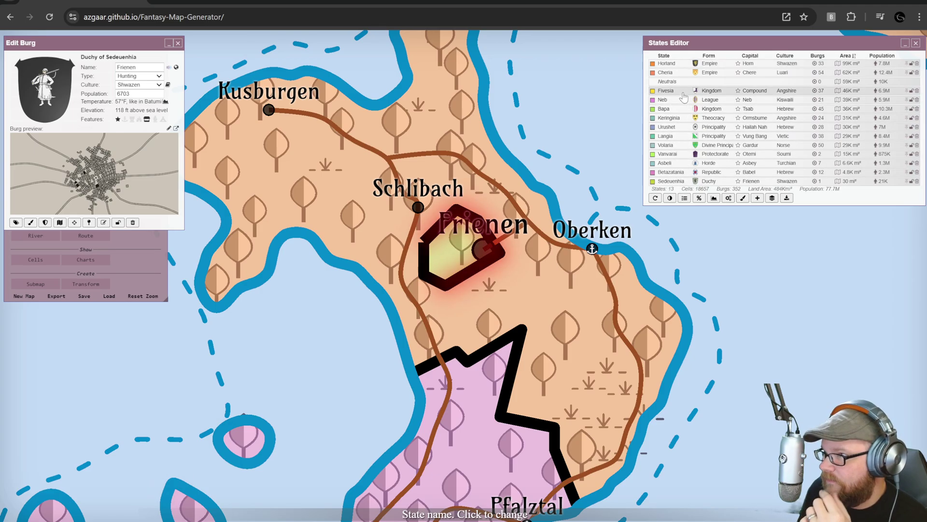
Rename the state Sedeuenhia to Ontinti, change its form to Kingdom and apply the new name
click(683, 184)
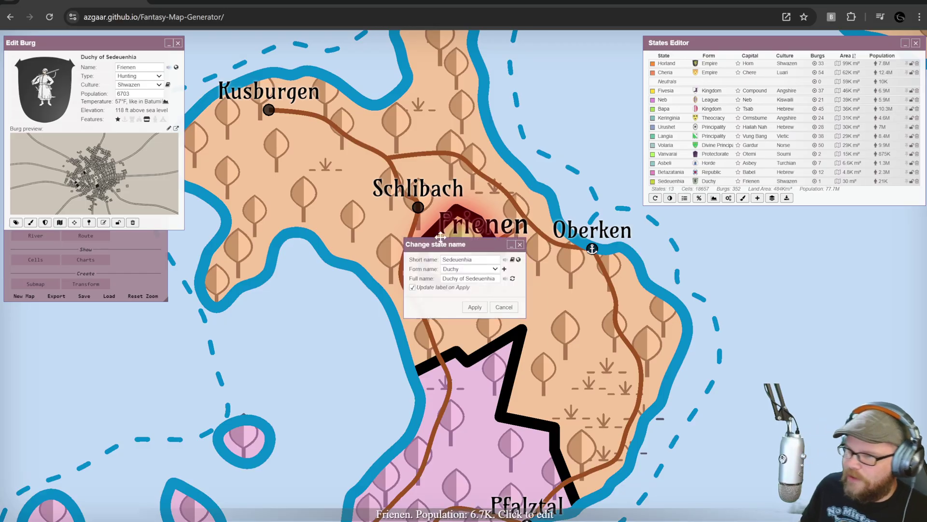
drag(472, 260, 416, 263)
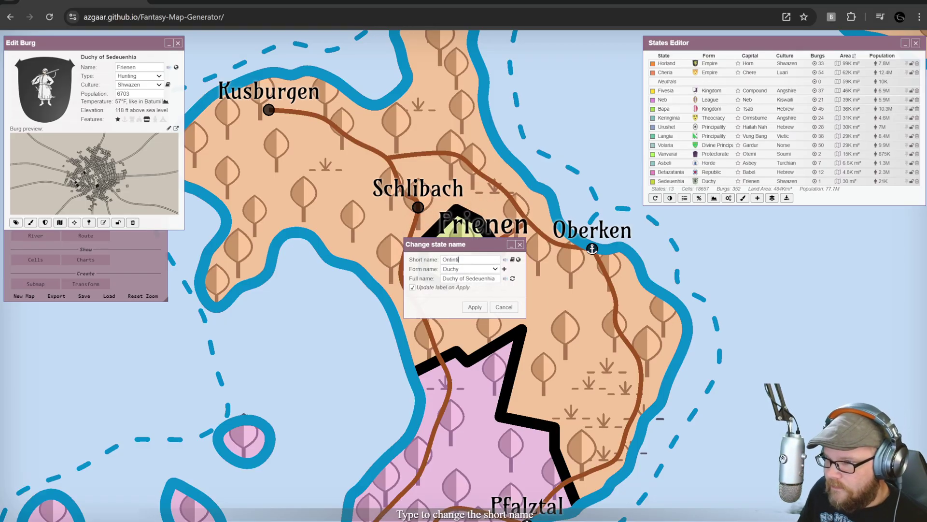
click(492, 269)
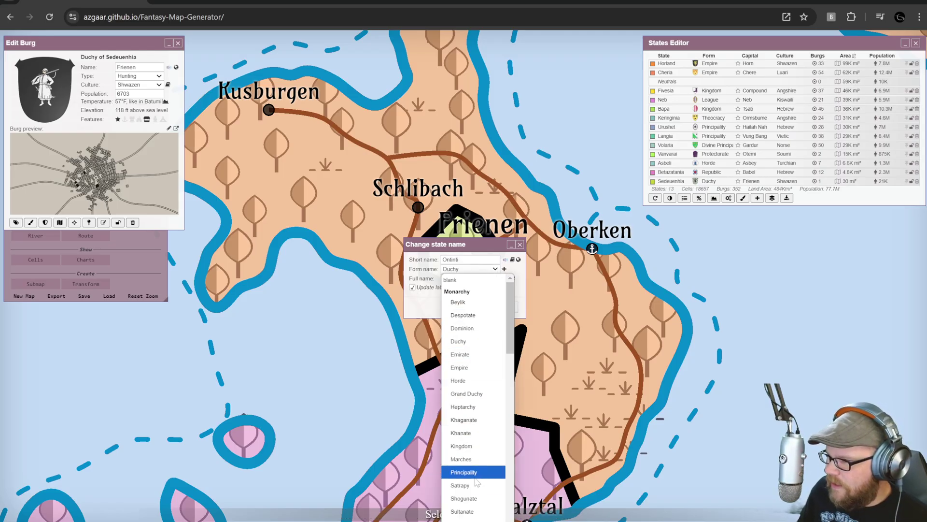
scroll(476, 446, down, 3)
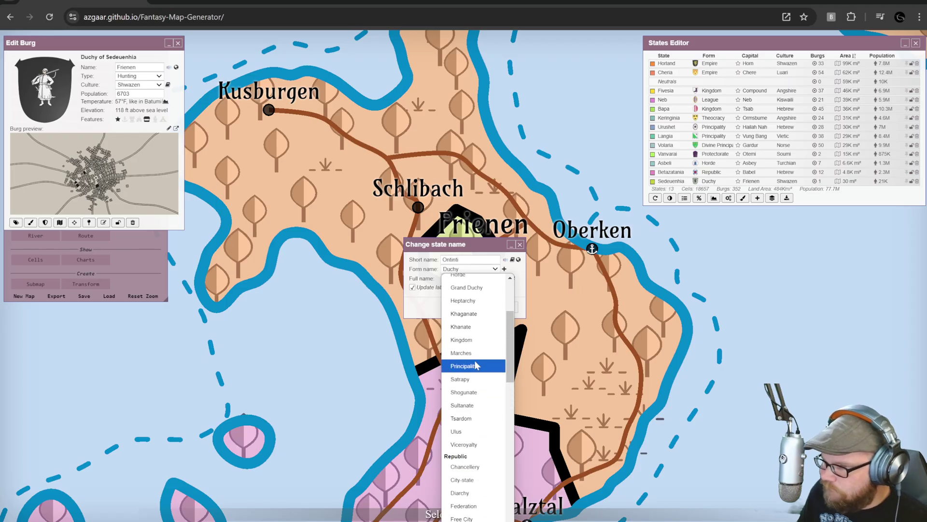
scroll(474, 367, up, 2)
click(471, 443)
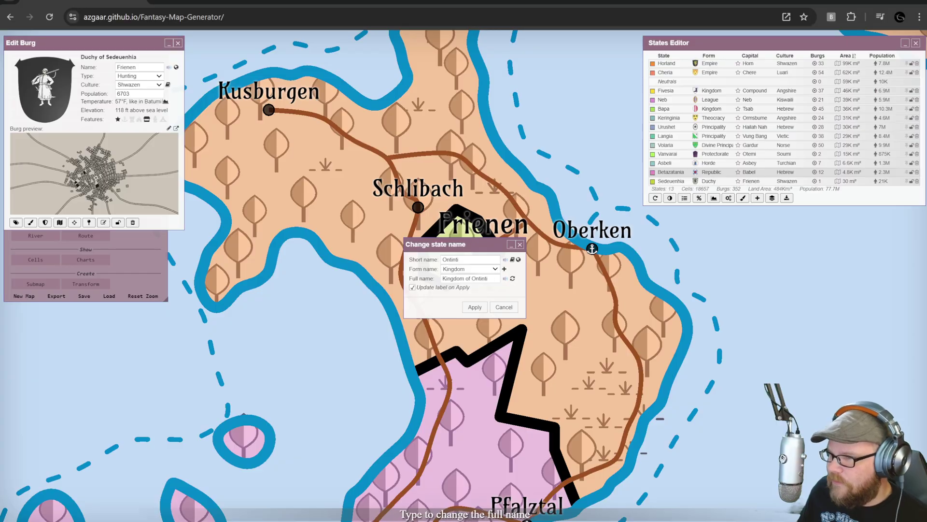
click(475, 309)
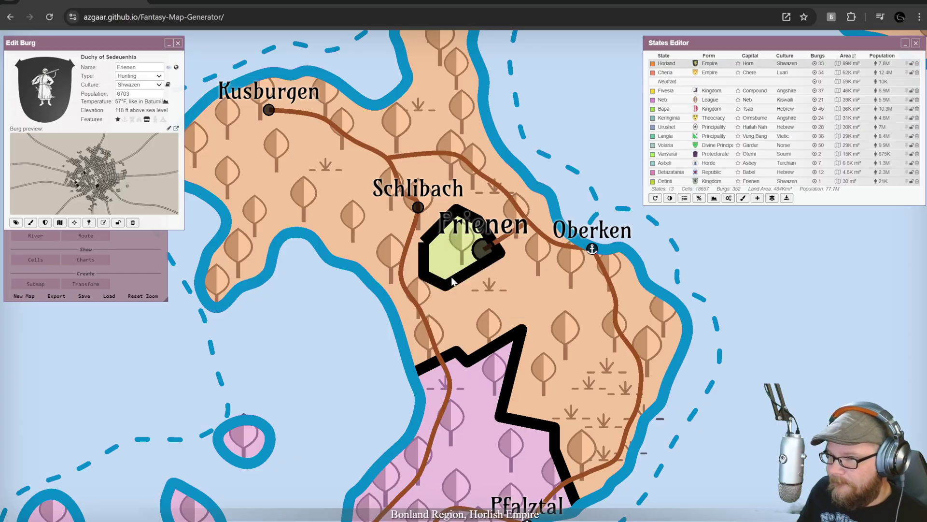
Reopen Frienen's burg details and raise Ontinti's urban population to bring the state's total to about 24K
click(484, 251)
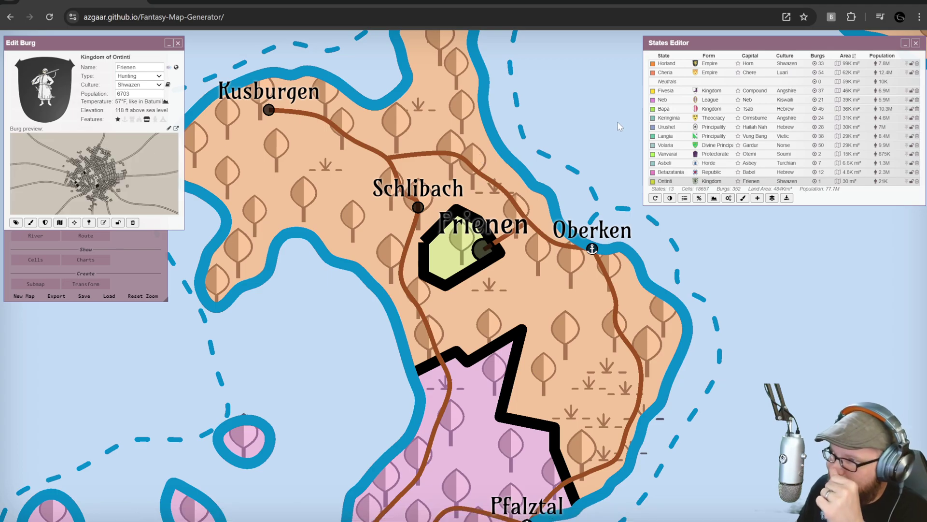
click(875, 181)
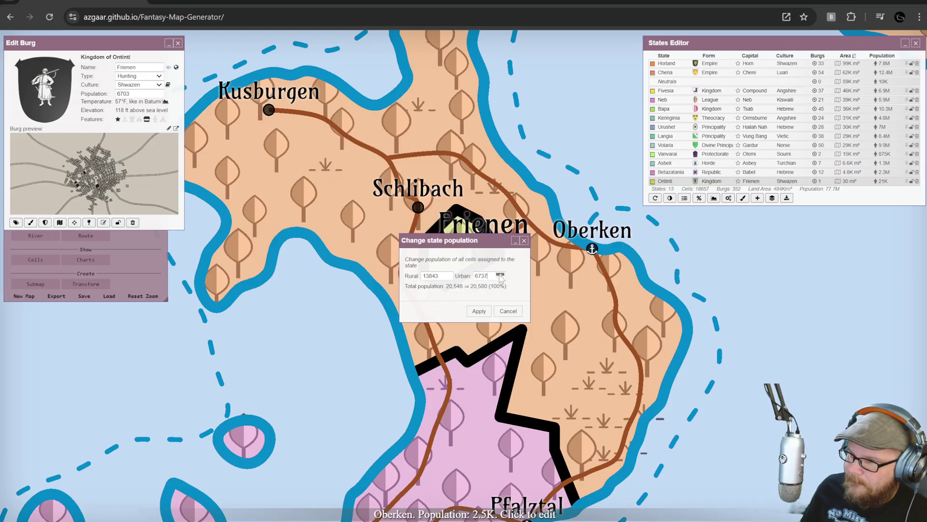
click(500, 273)
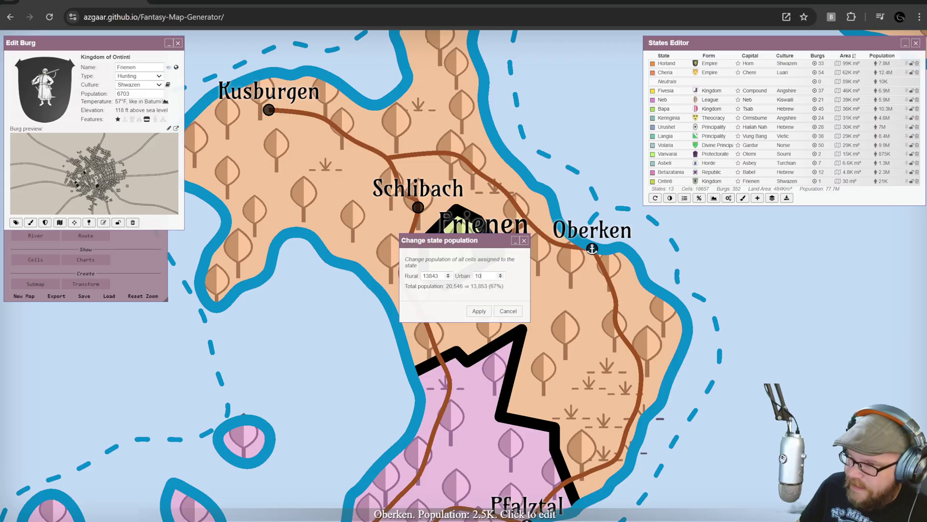
click(478, 311)
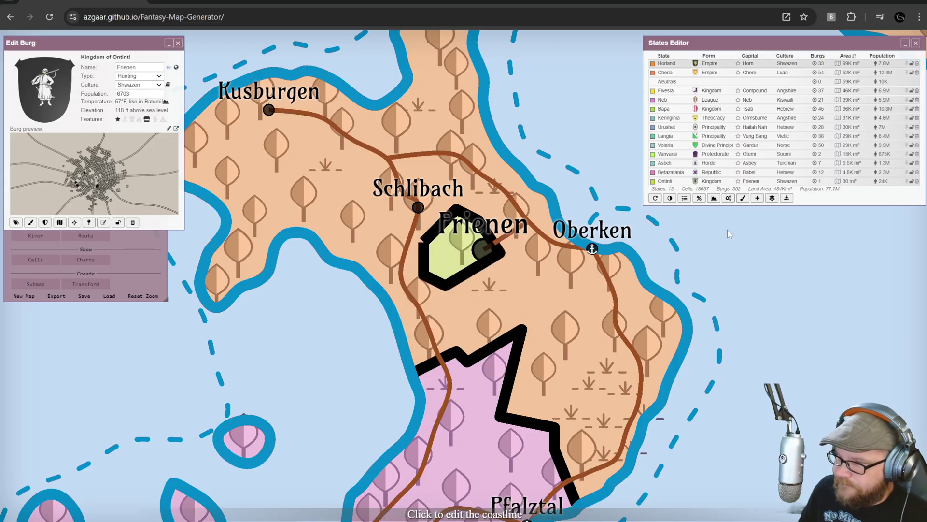
Open the states bubble chart and compare the states by total population, rural population, burgs number and area, finishing on rural population
click(714, 198)
click(63, 307)
click(48, 332)
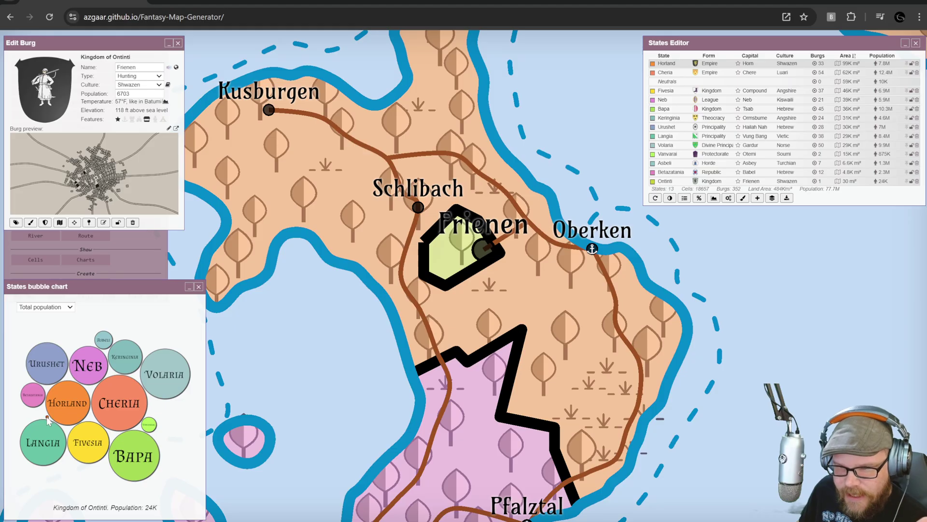
click(62, 309)
click(53, 346)
click(67, 308)
click(48, 371)
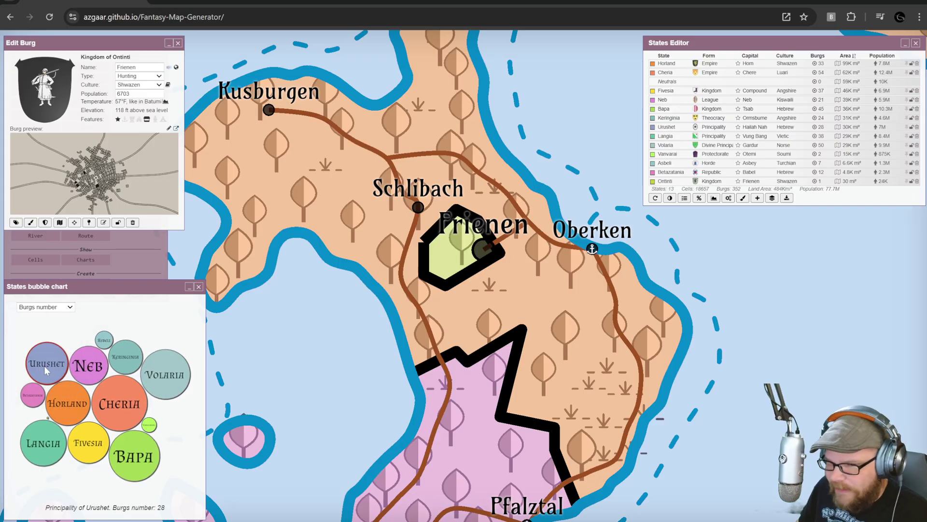
click(62, 309)
click(70, 319)
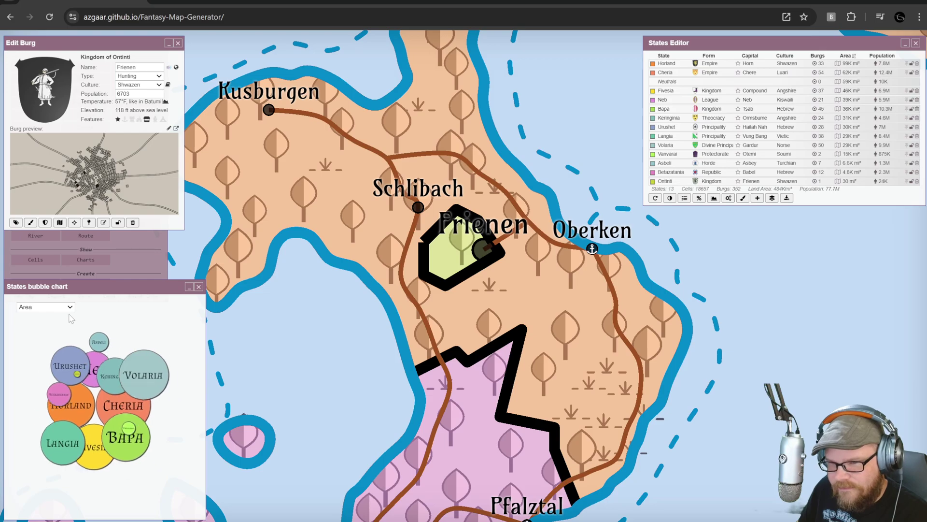
mouse_move(88, 476)
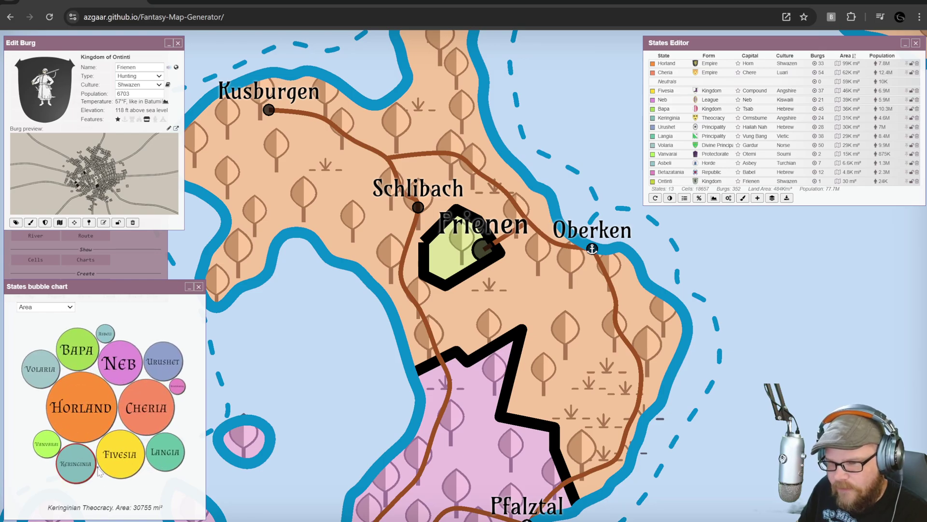
mouse_move(57, 360)
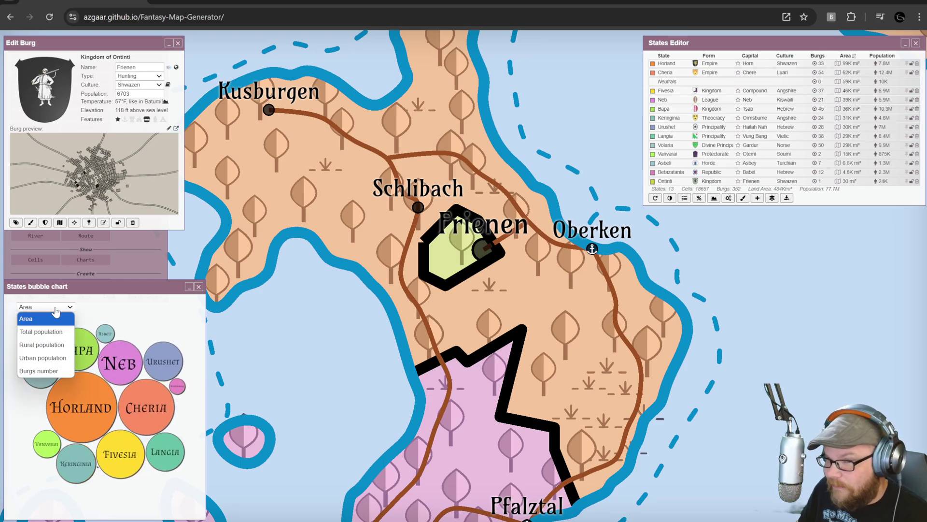
click(43, 344)
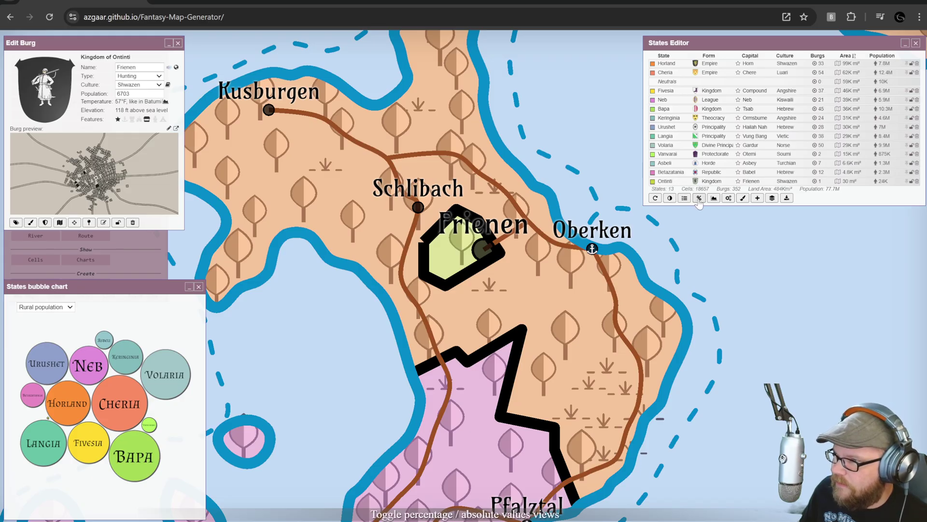
Show the states legend on the map and raise Ontinti's expansion to 12.2 in the growth settings
click(671, 198)
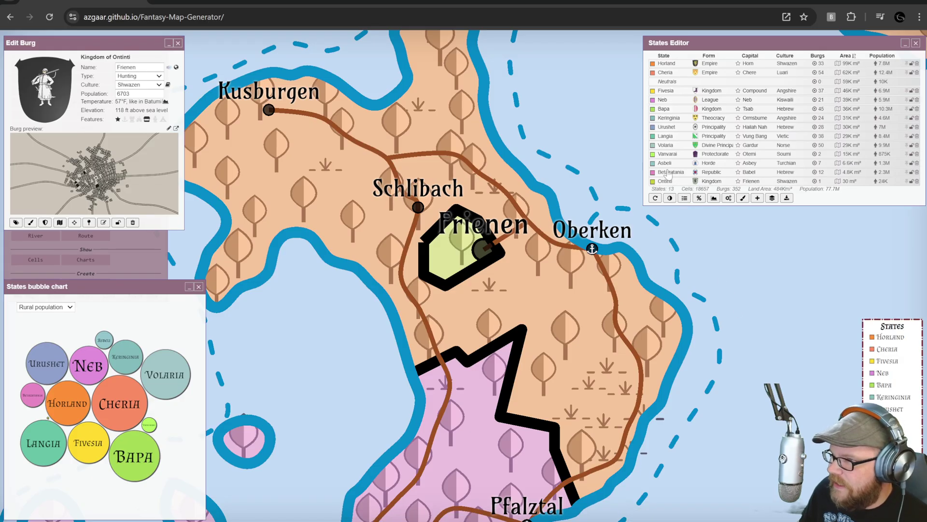
click(729, 199)
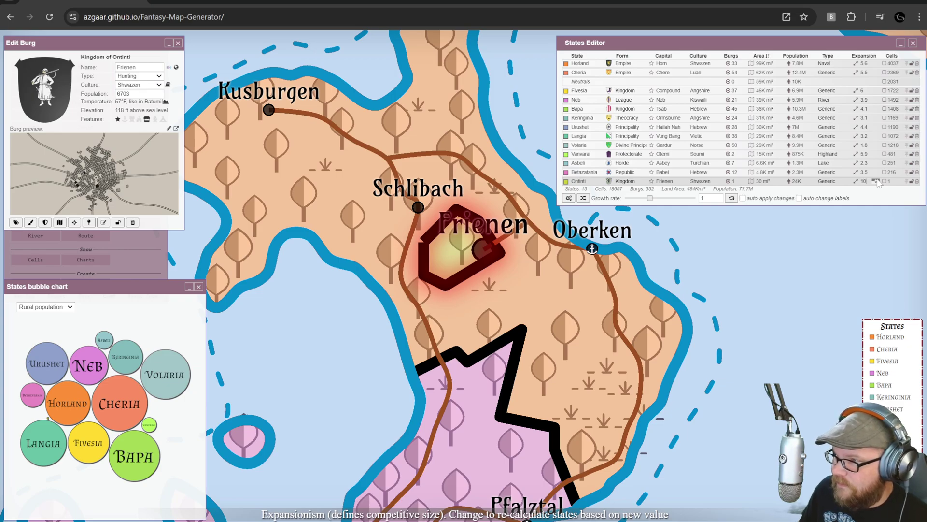
scroll(876, 182, up, 3)
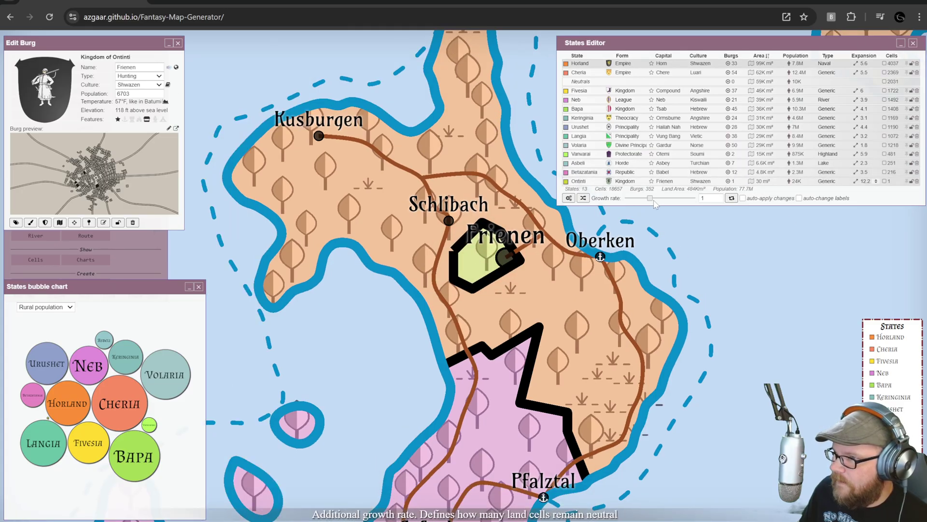
Turn on automatic applying of changes and label updates, and raise Ontinti's expansion to 14.4
click(742, 199)
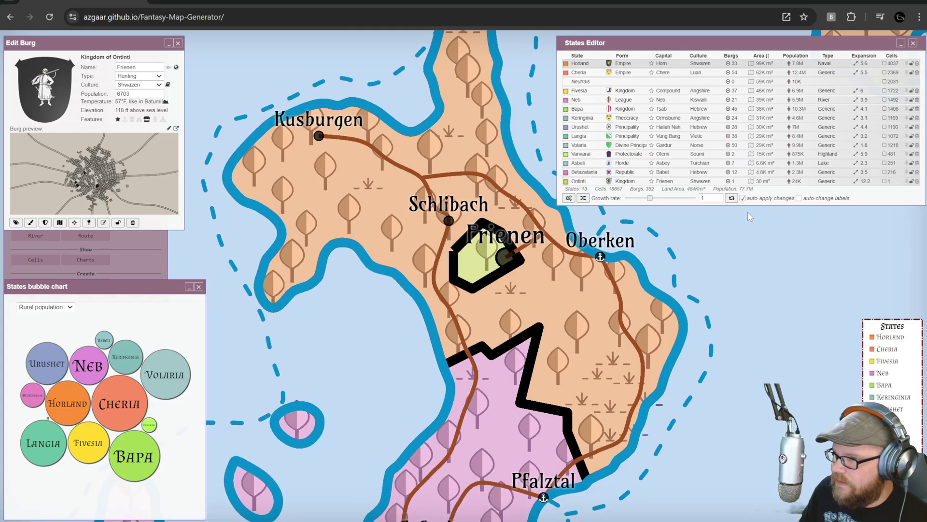
click(800, 198)
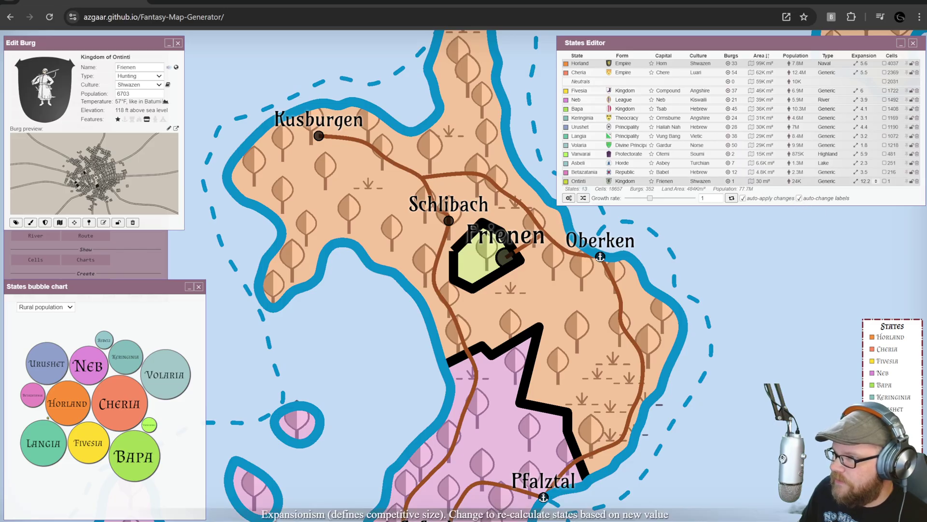
scroll(844, 207, down, 2)
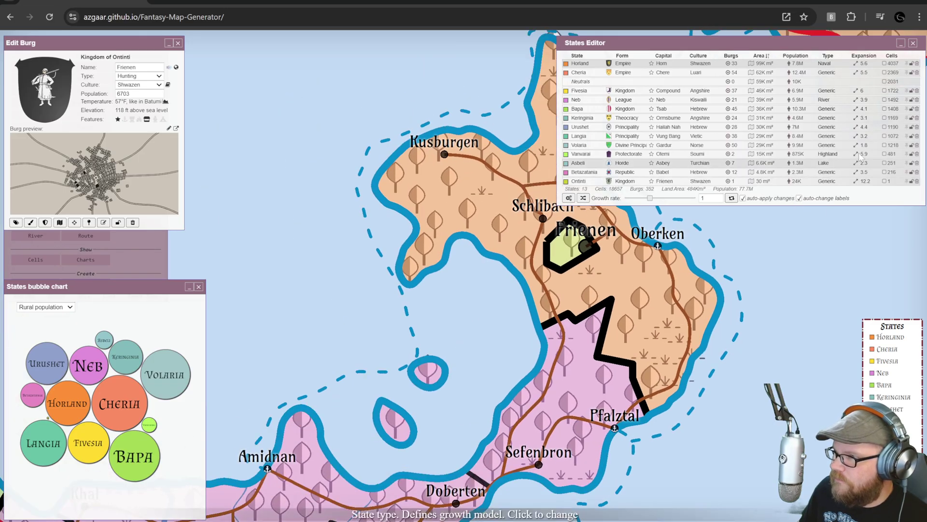
click(875, 179)
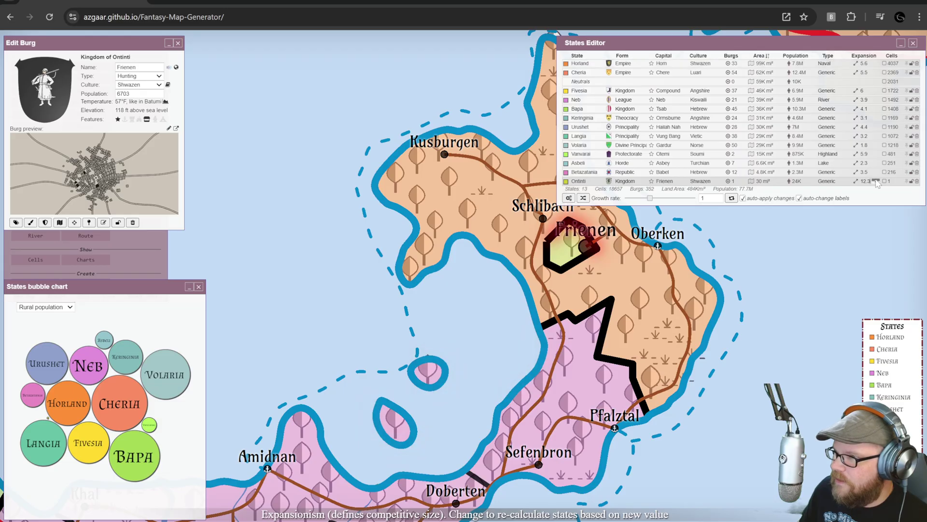
click(876, 179)
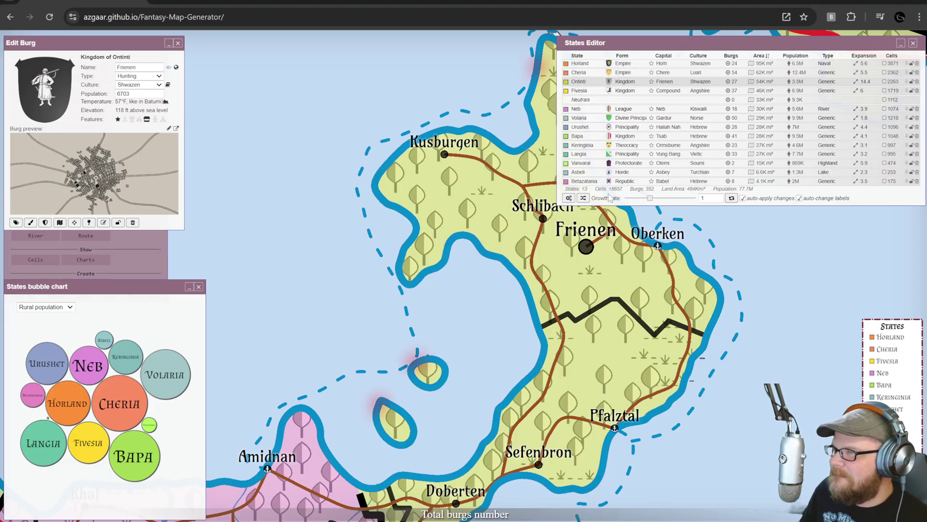
drag(585, 215, 472, 186)
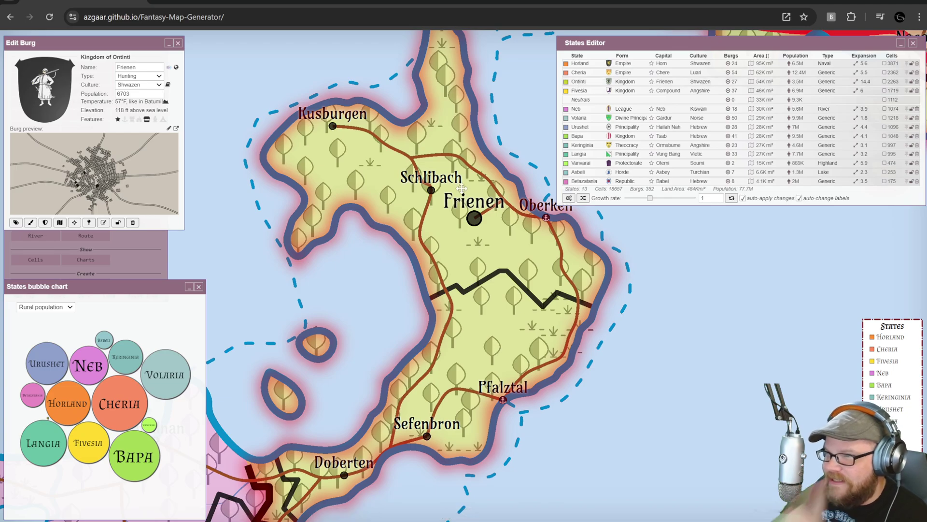
scroll(492, 244, down, 3)
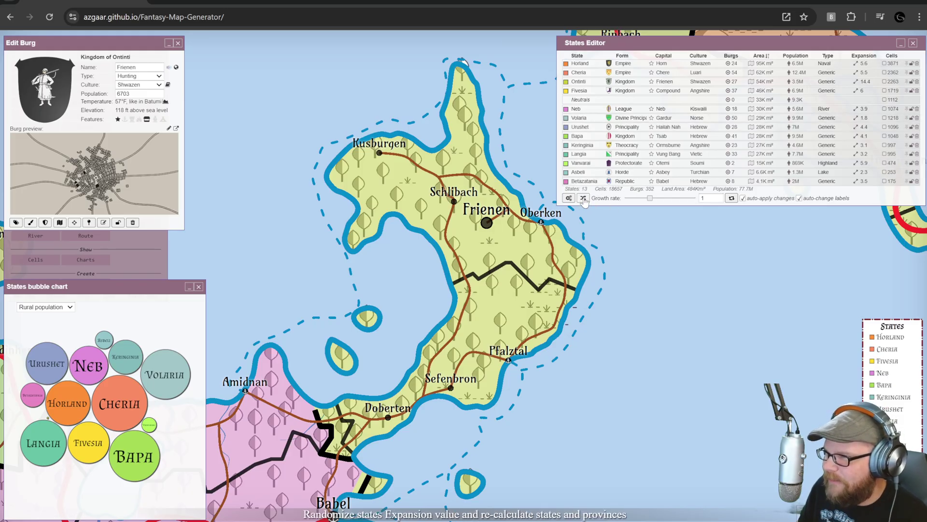
Randomize the expansion values of all states four times, and increase Ontinti's expansion slightly
click(583, 198)
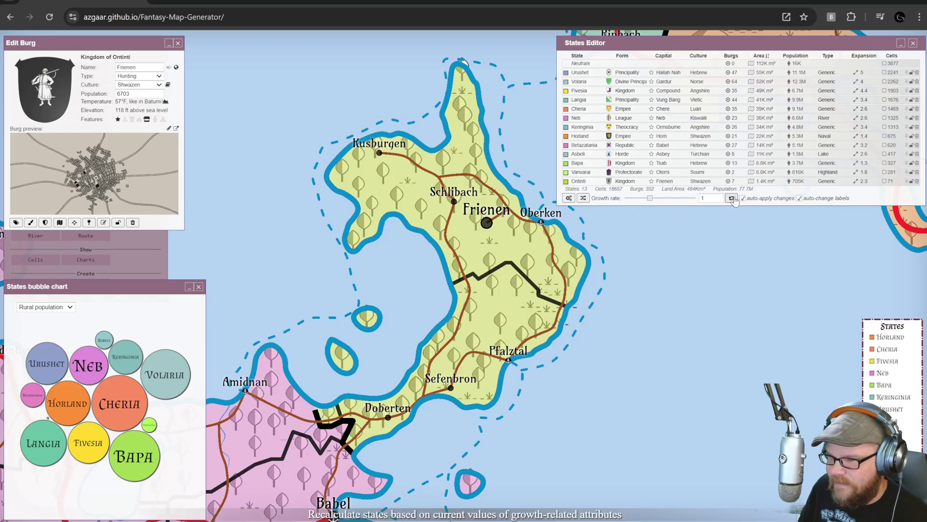
click(583, 198)
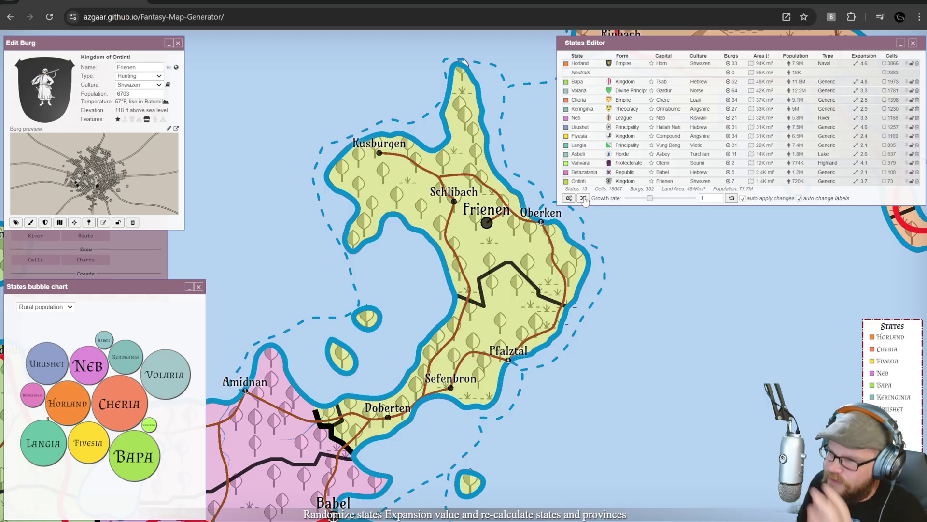
click(584, 199)
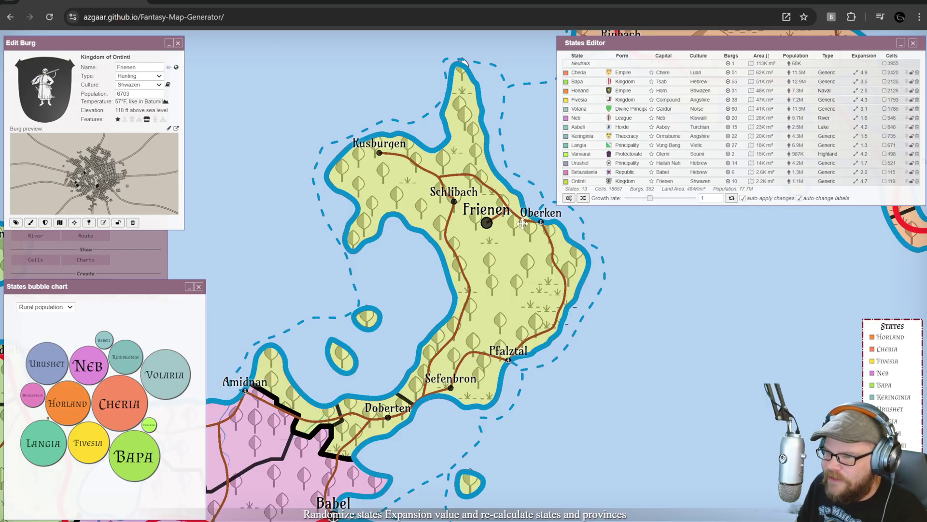
click(584, 199)
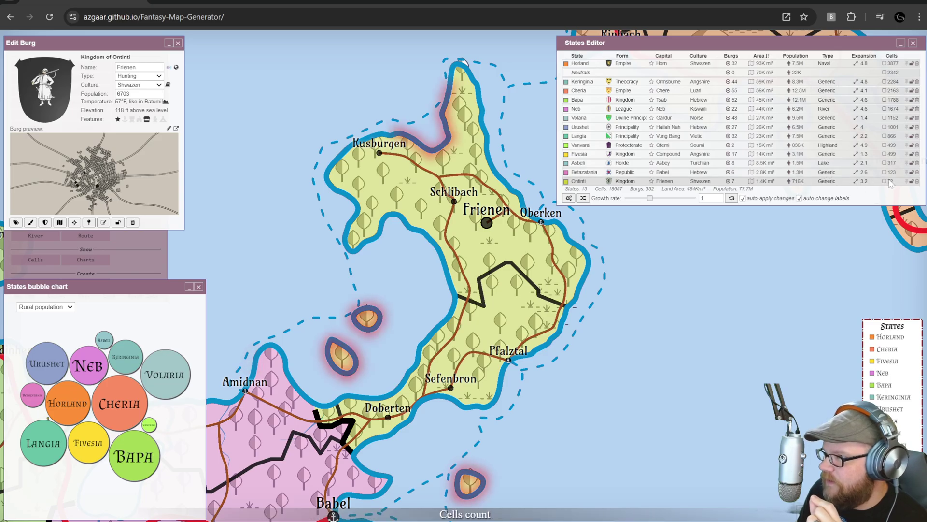
click(877, 179)
scroll(644, 326, down, 3)
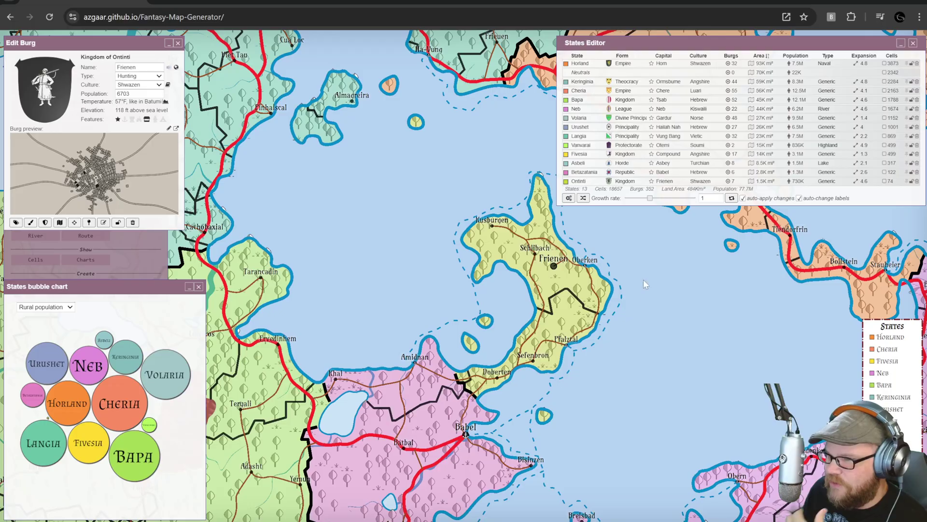
Raise Ontinti's expansion to 8.6 and change its state type to Naval
scroll(645, 294, down, 2)
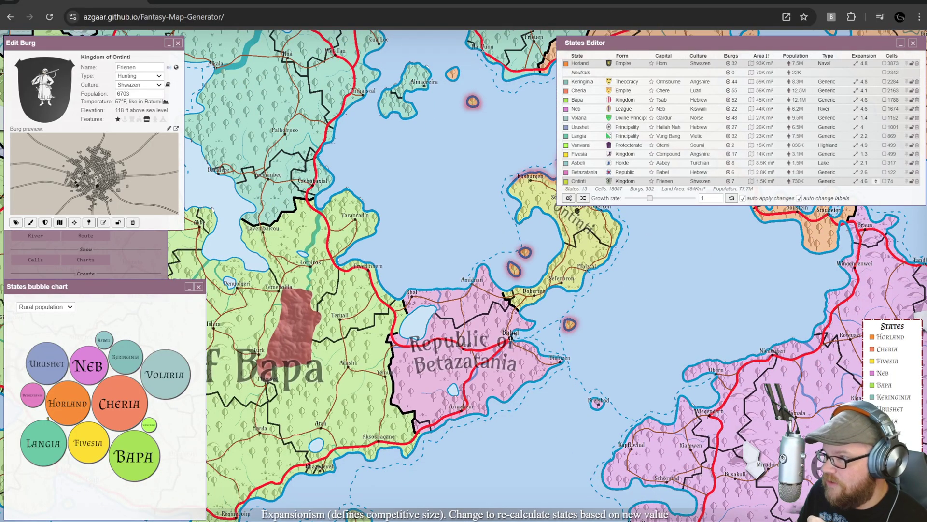
click(876, 180)
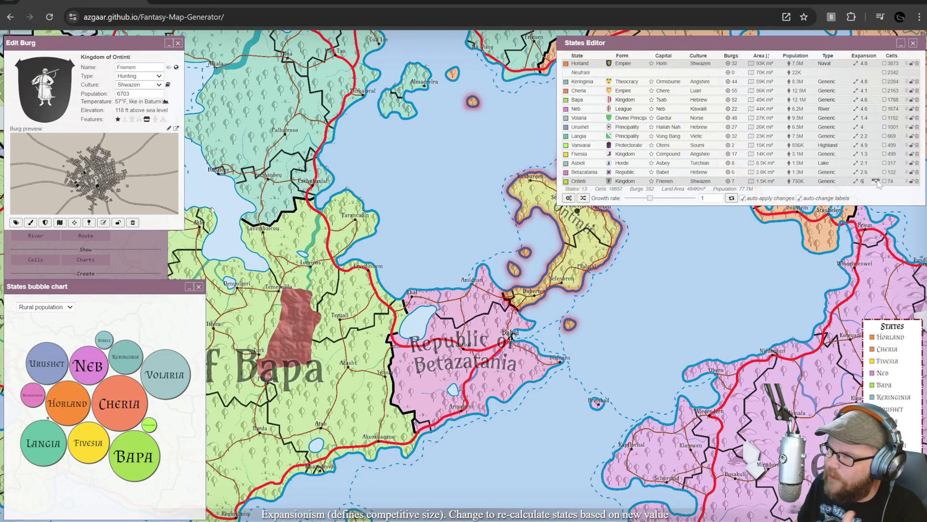
click(877, 180)
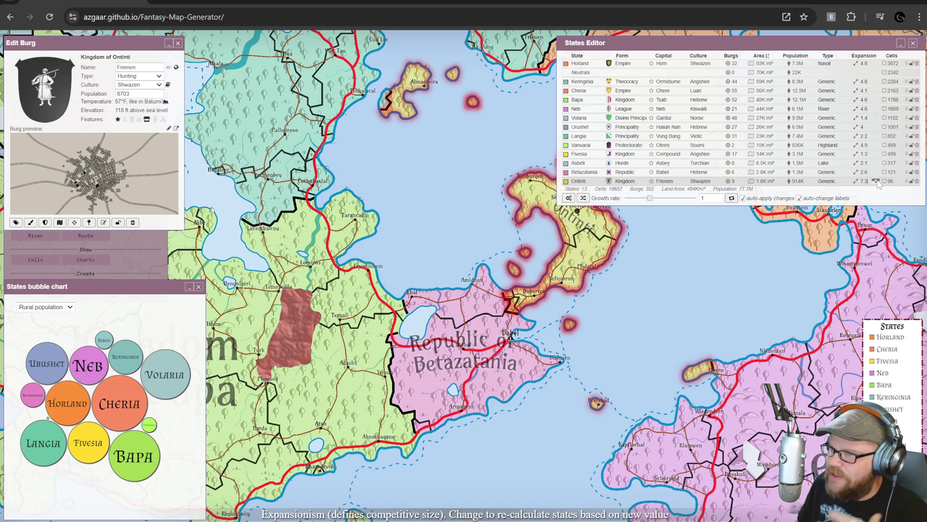
click(876, 181)
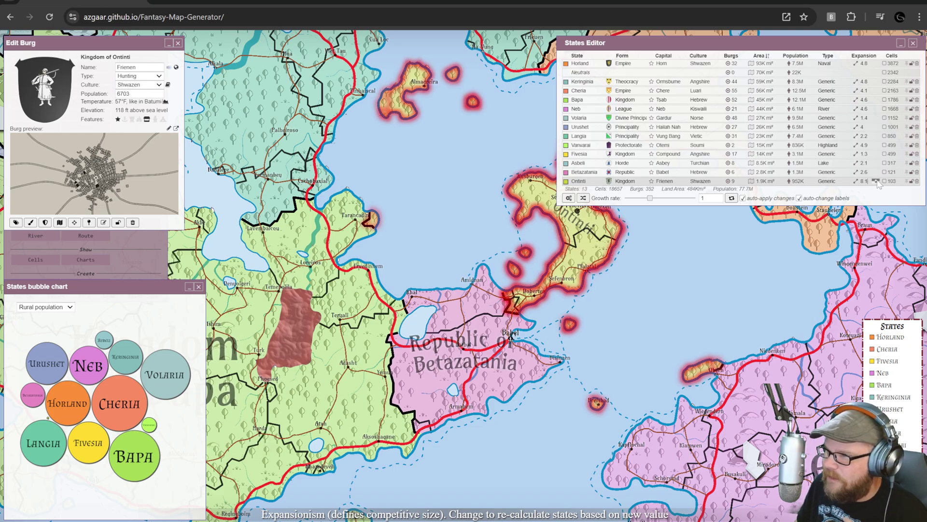
click(829, 182)
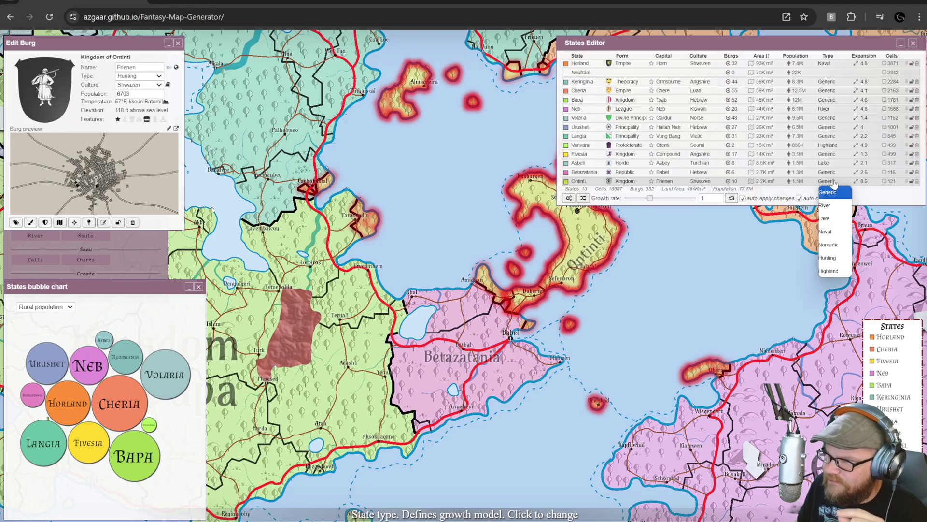
click(832, 233)
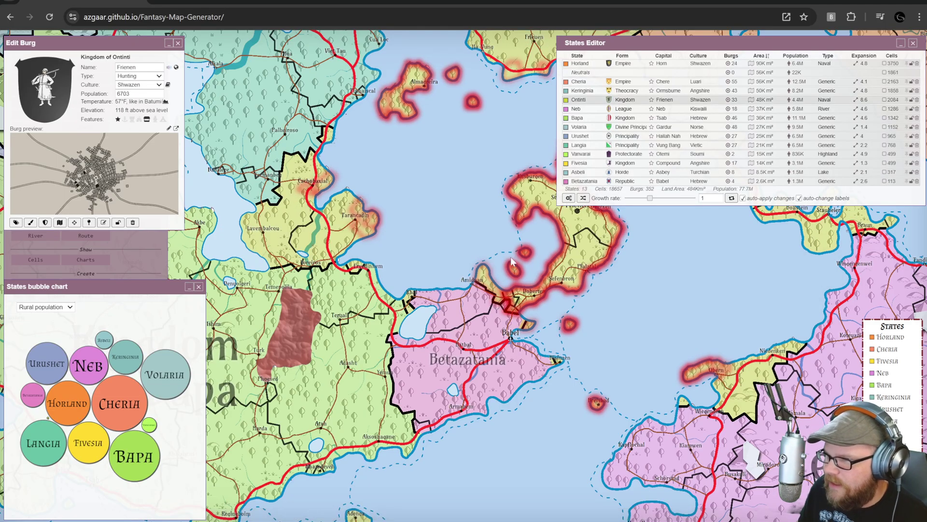
Increase Ontinti's expansion further to 10.7 and inspect its territory along the coasts
drag(636, 298, 537, 308)
scroll(519, 285, down, 3)
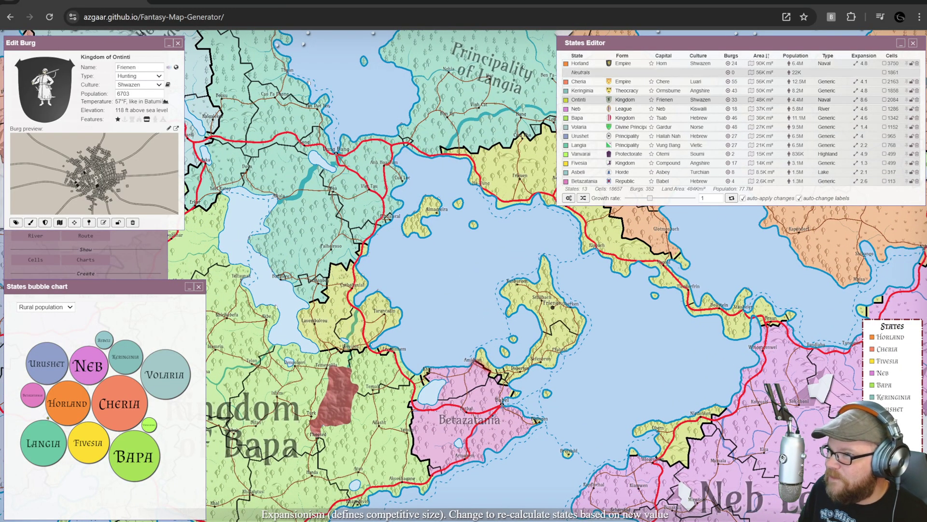
click(876, 98)
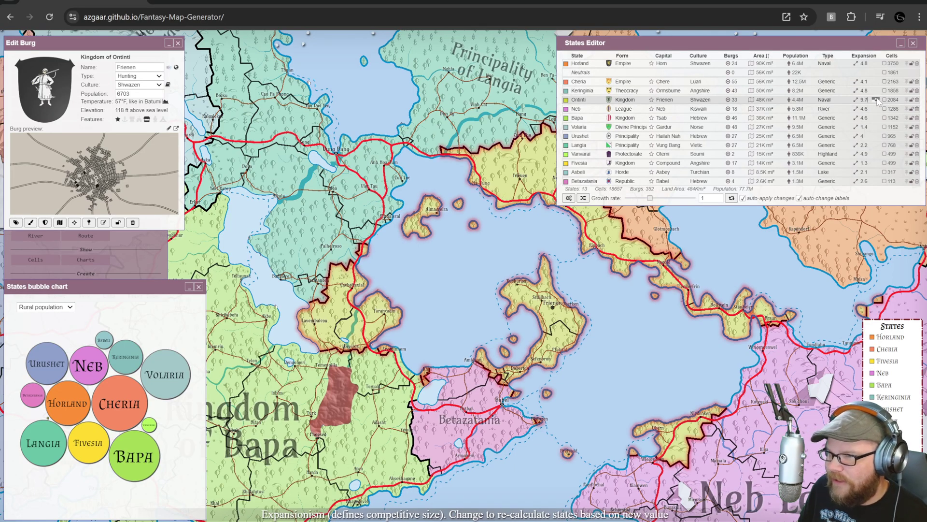
click(876, 98)
scroll(656, 319, down, 2)
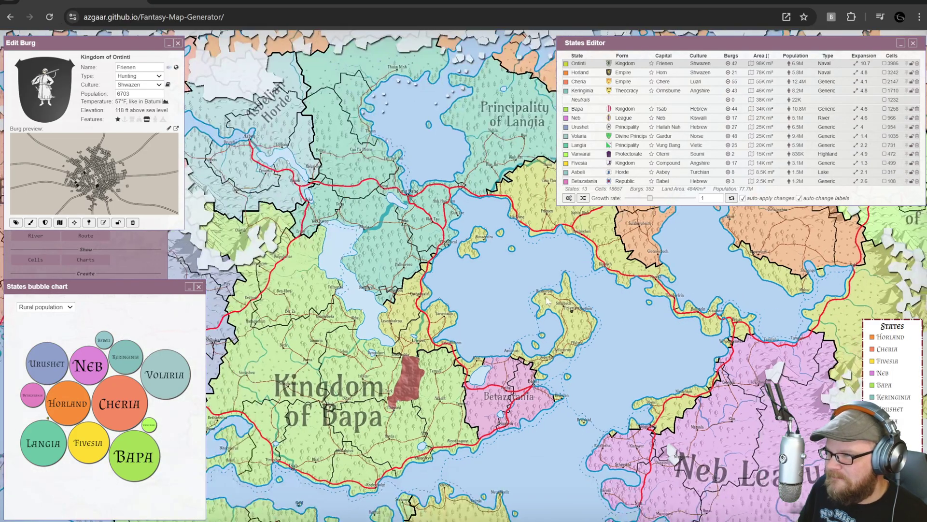
drag(656, 320, 514, 281)
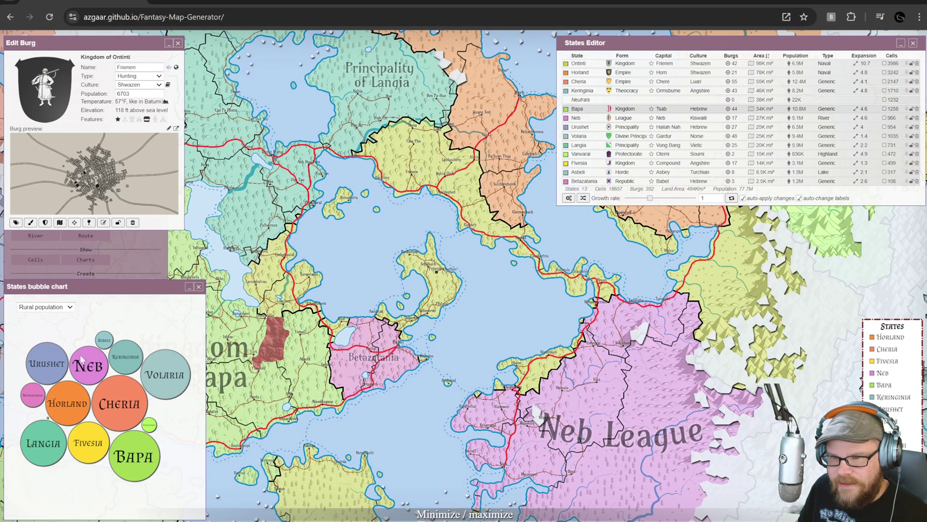
Compare the states by area in the bubble chart, and close the chart and the burg editor
click(68, 308)
click(48, 321)
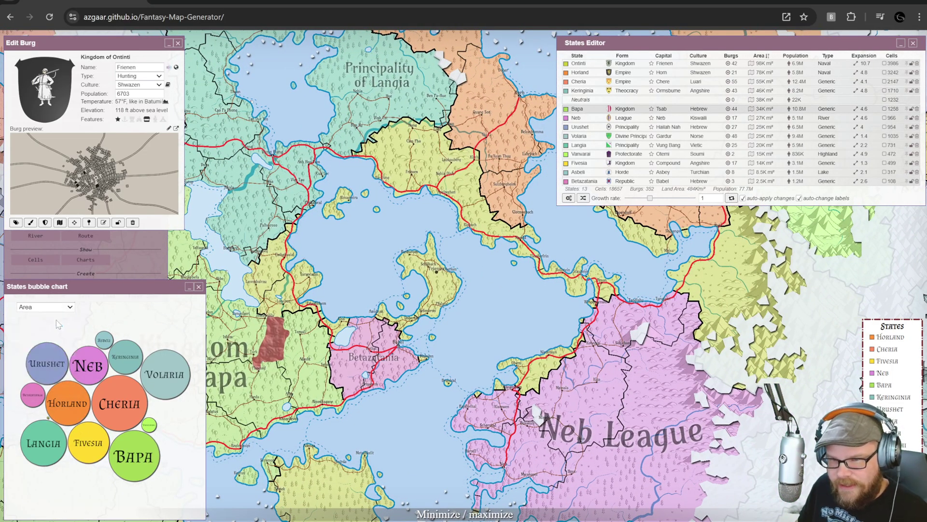
click(53, 307)
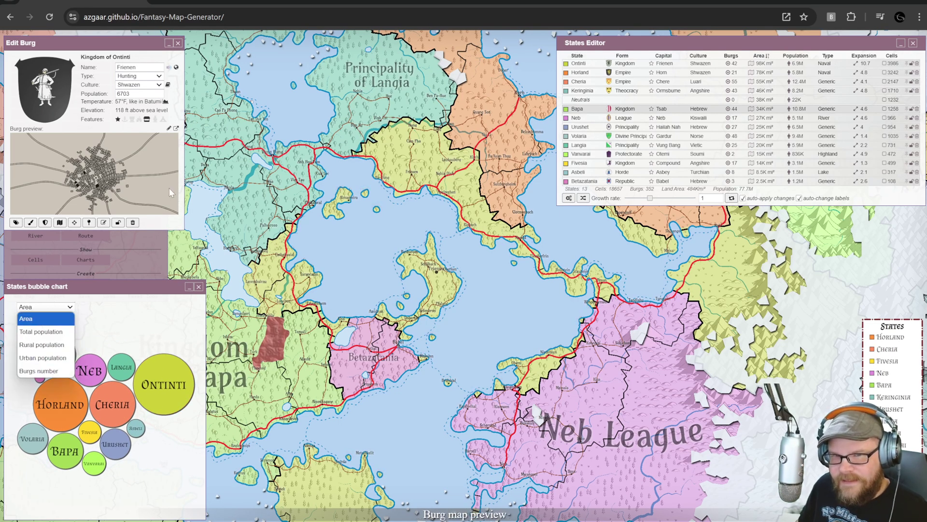
click(198, 289)
click(198, 288)
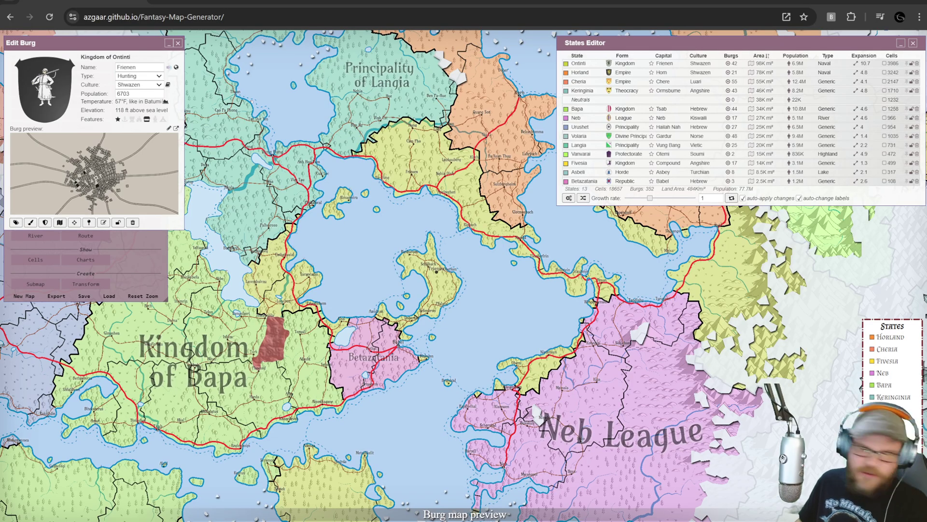
drag(461, 276, 431, 324)
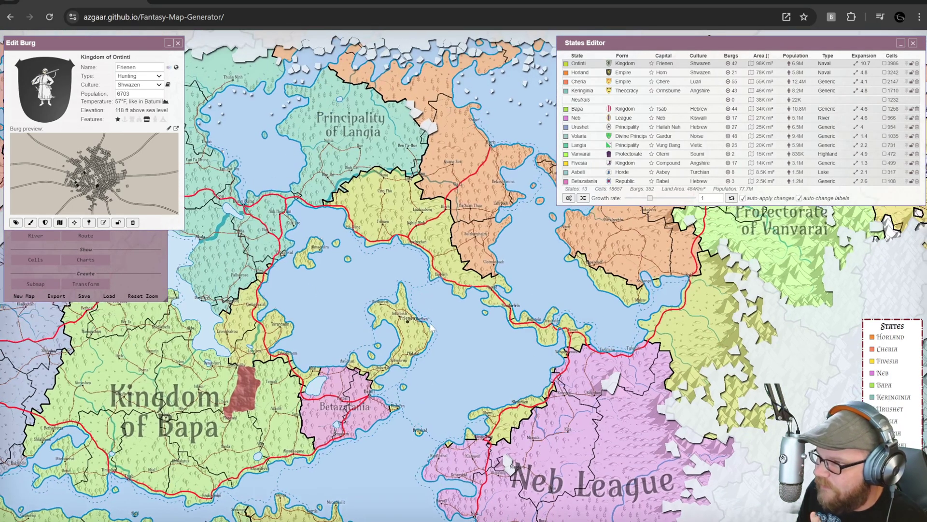
scroll(431, 325, up, 5)
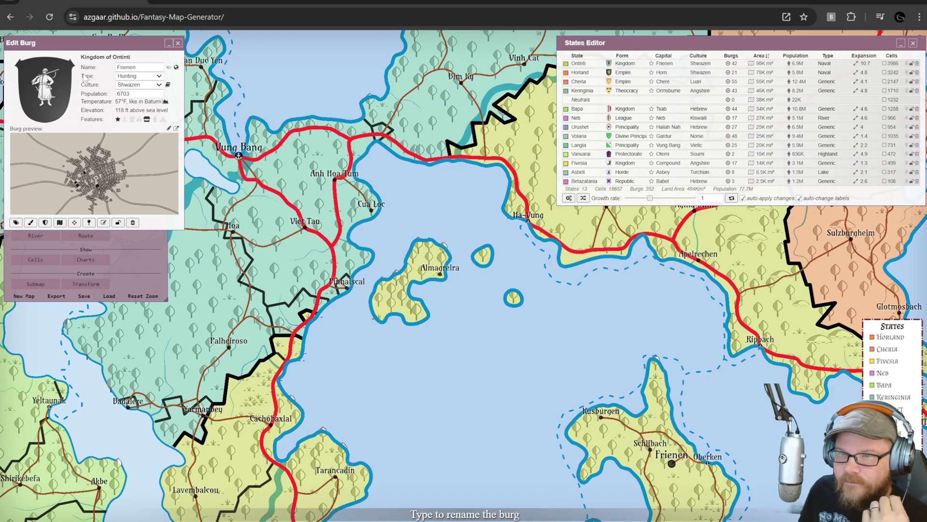
click(177, 42)
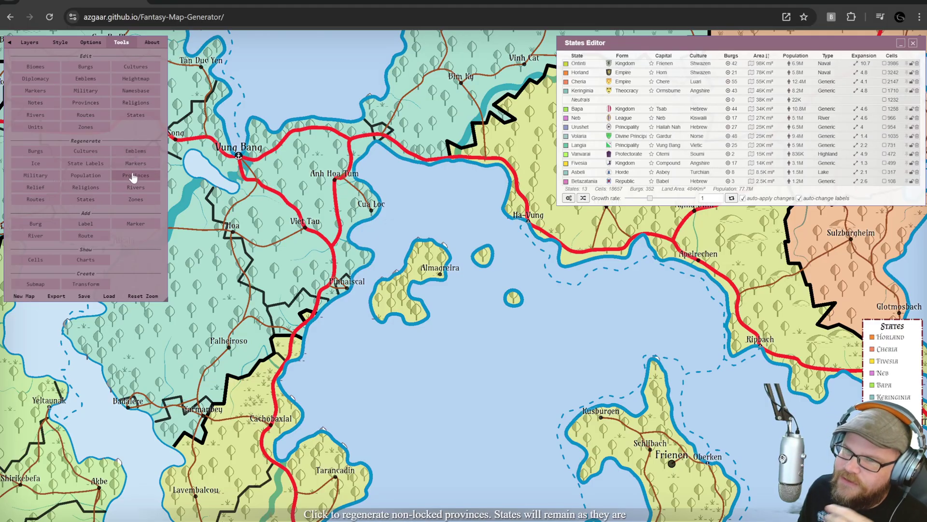
Rename the burg Loreiros, north-east of Temepolila, as Sanda and close its editor
scroll(346, 229, down, 3)
drag(419, 288, 344, 174)
drag(295, 264, 331, 262)
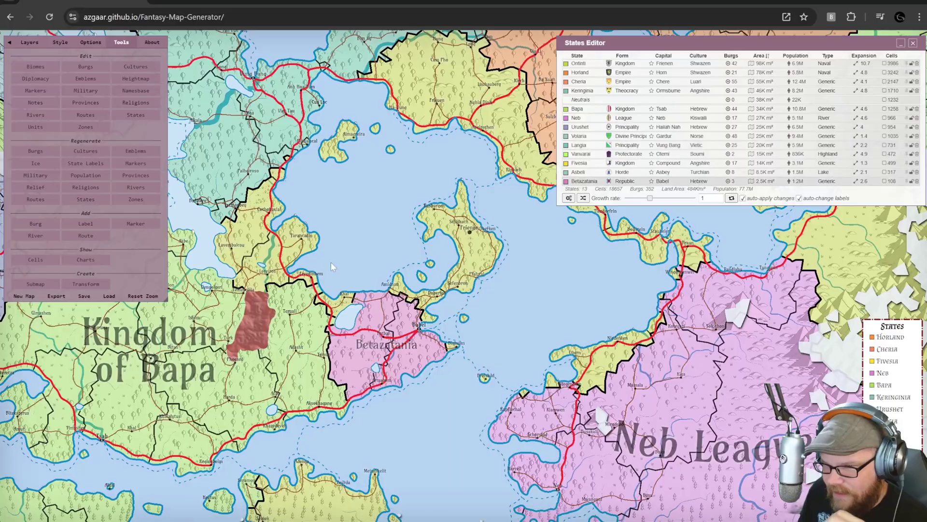
scroll(326, 262, up, 5)
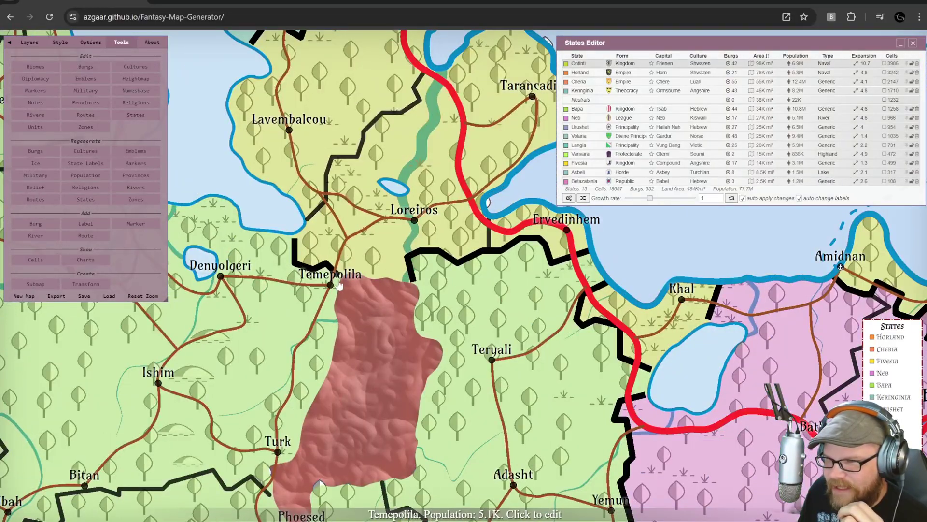
click(368, 260)
click(415, 220)
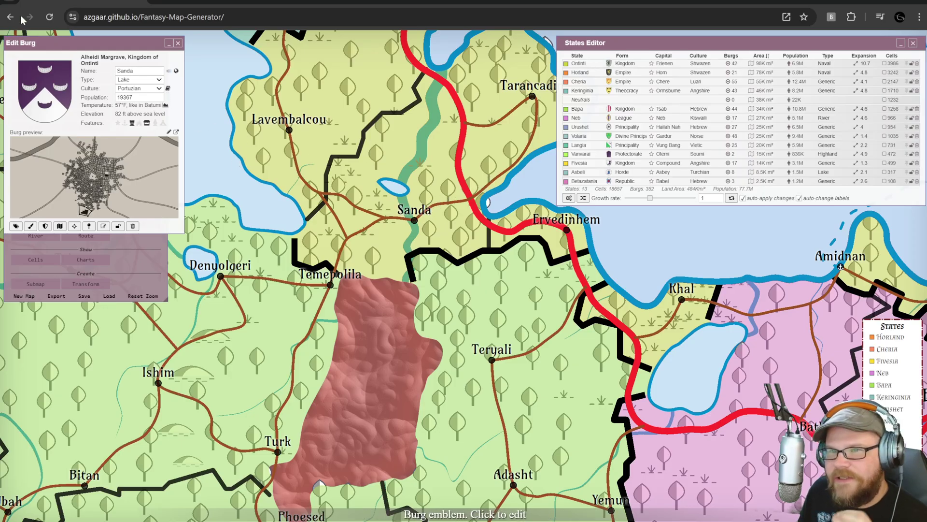
click(178, 43)
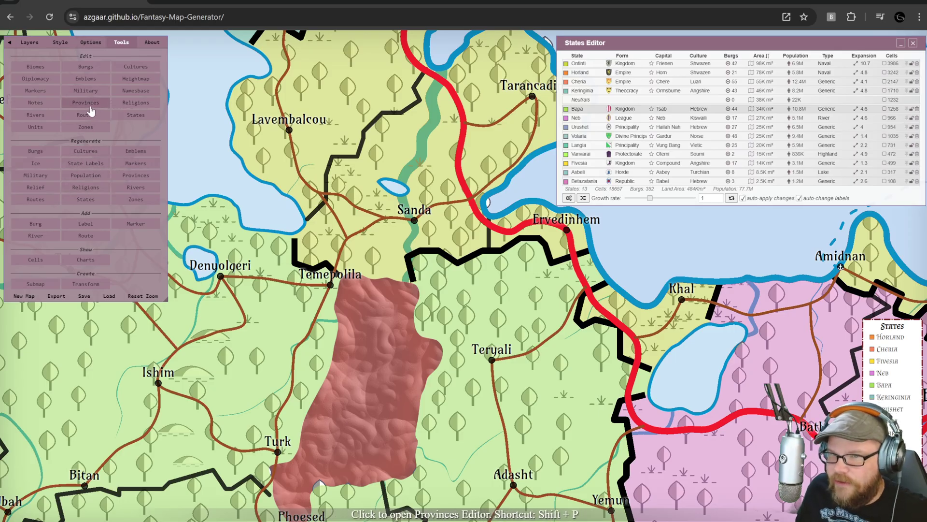
Open the Religions Editor and examine how the religions spread around Ontinti, Bapa and the Neb League
click(137, 104)
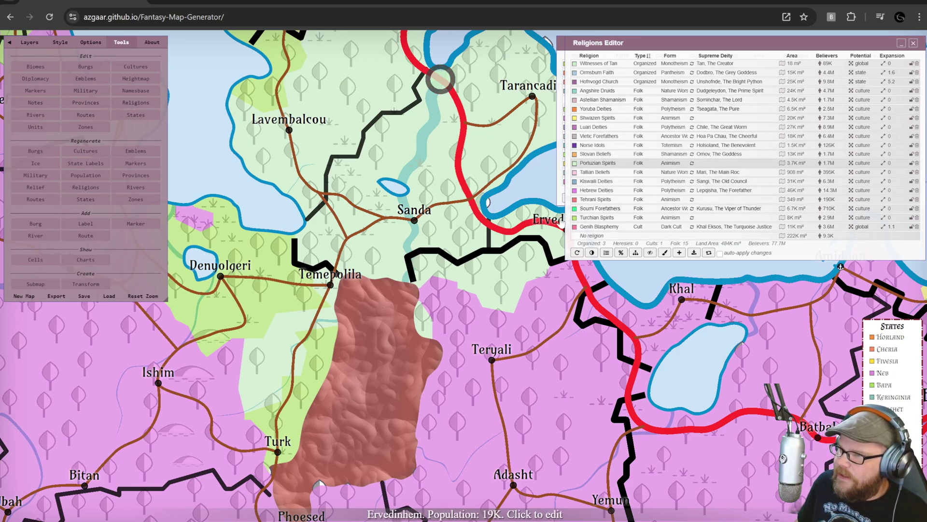
scroll(459, 227, down, 2)
scroll(483, 193, down, 3)
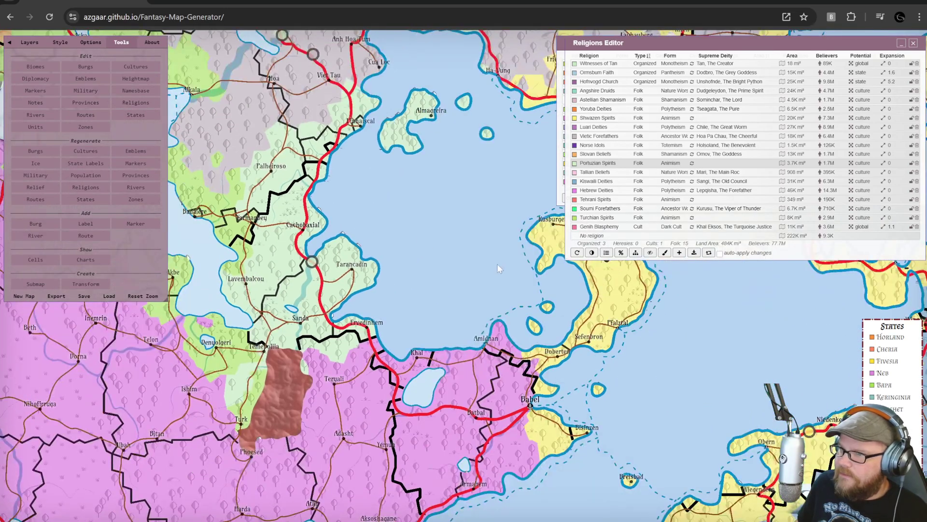
drag(497, 264, 292, 258)
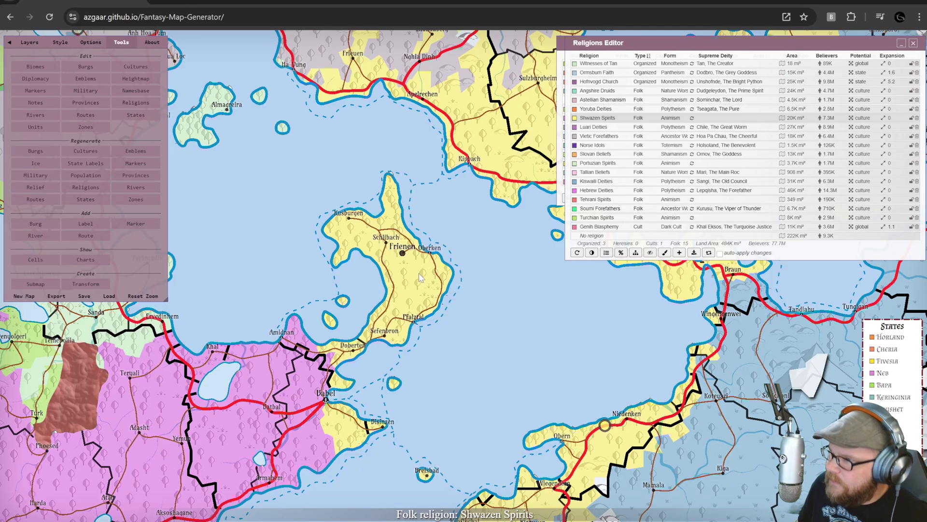
drag(459, 142, 420, 212)
scroll(420, 212, down, 5)
drag(344, 224, 360, 182)
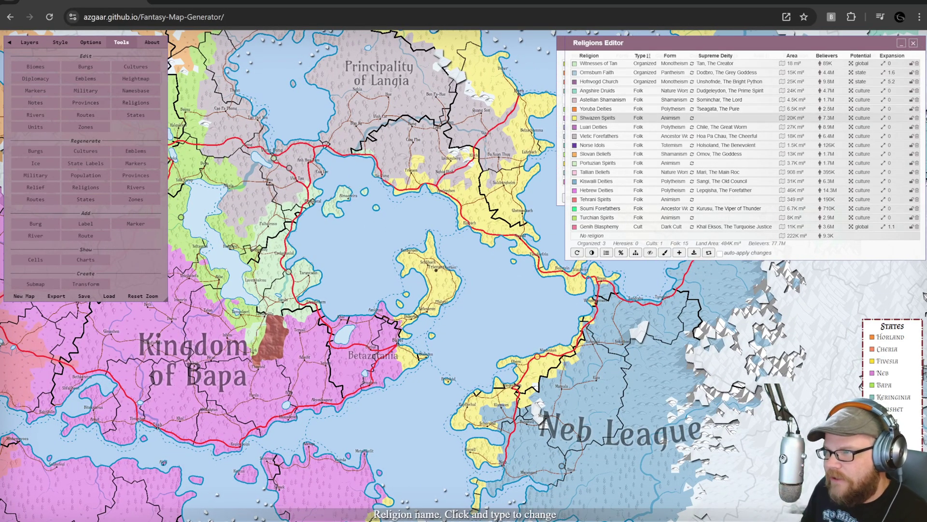
Rename the Shwazen Spirits religion as Ontinti, making it a Cult with the supreme deity Gufen, The Lucky
key(ctrl+a)
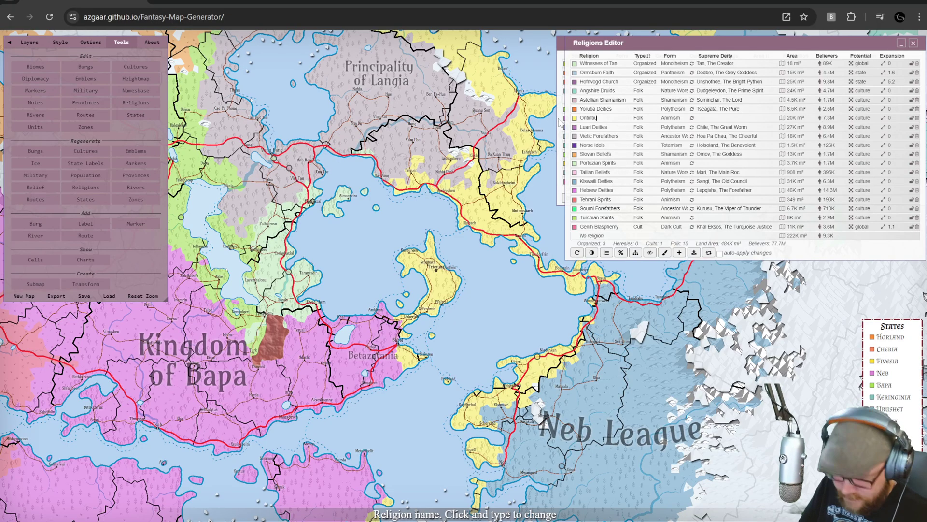
click(639, 118)
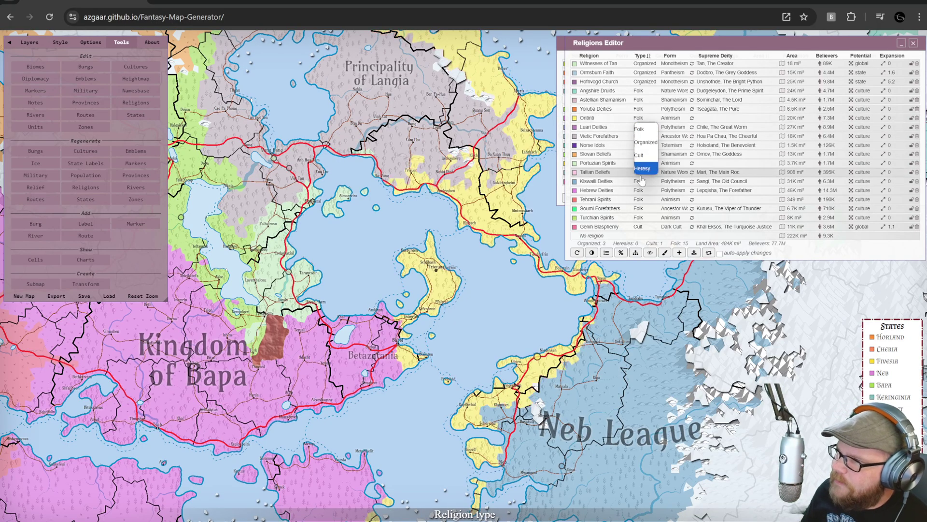
click(645, 157)
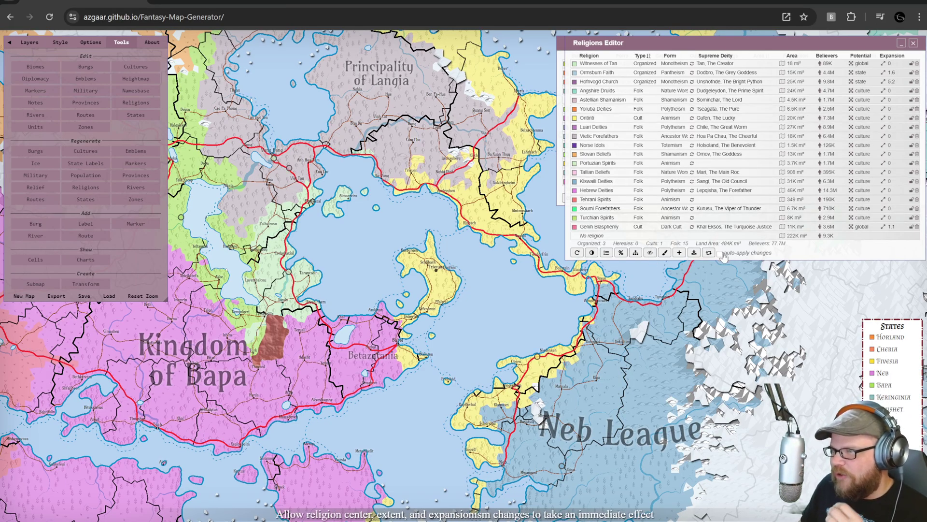
Turn on automatic applying of religion changes and view the religions hierarchy tree, closing it again
click(622, 252)
click(622, 254)
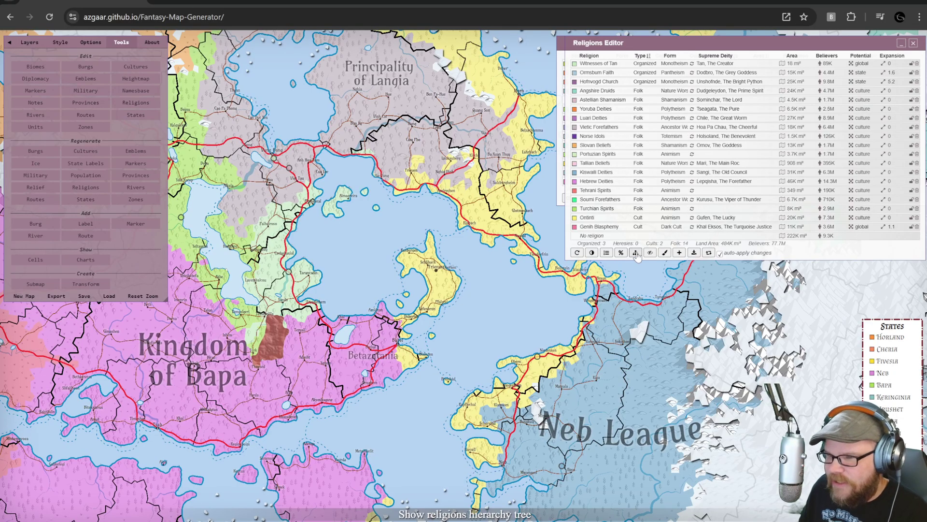
click(636, 253)
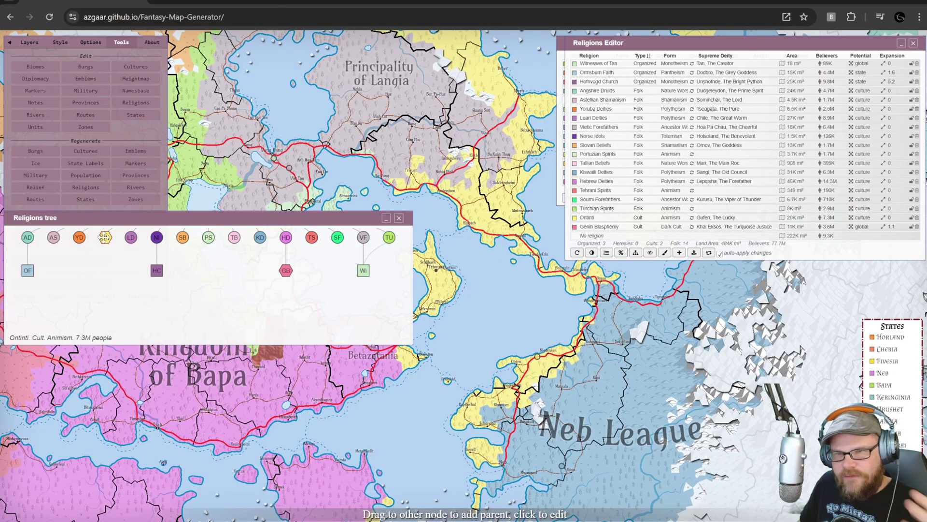
click(399, 218)
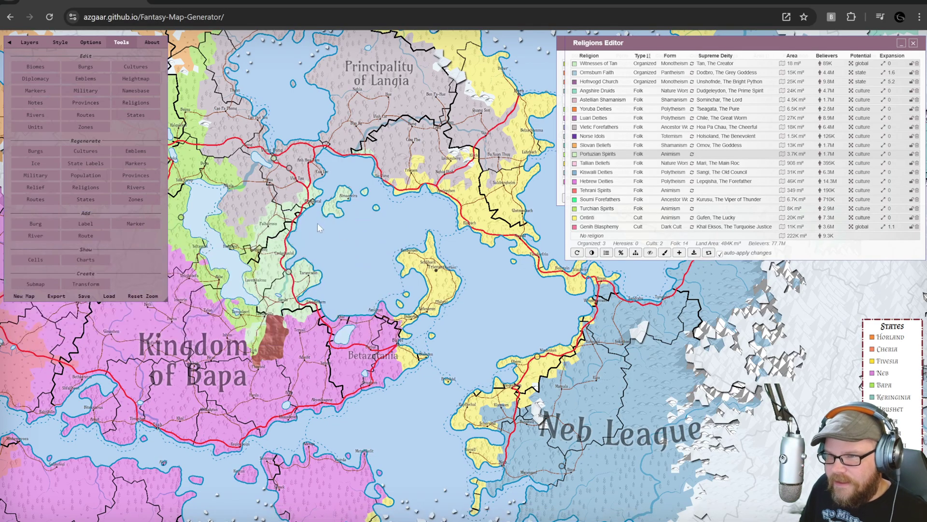
Switch the map layers to the Pure landmass preset
scroll(396, 256, up, 3)
scroll(172, 77, down, 3)
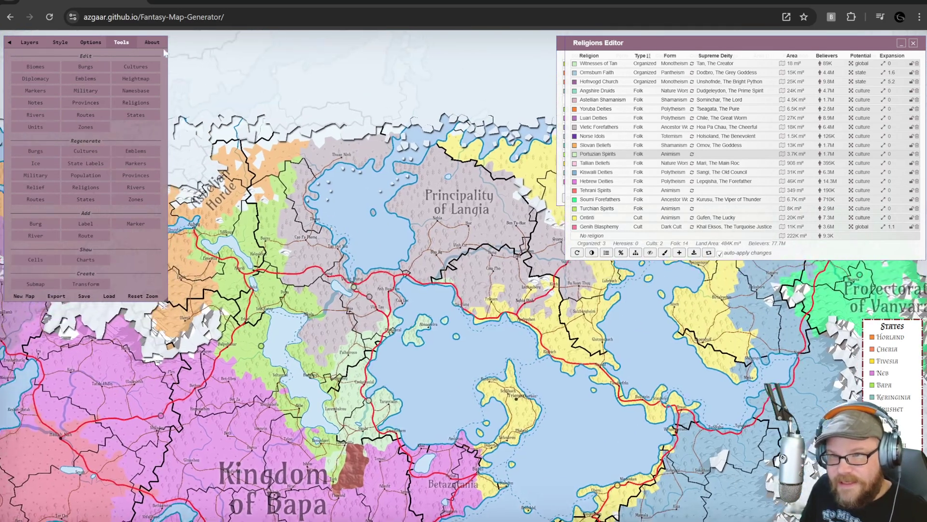
scroll(381, 335, down, 3)
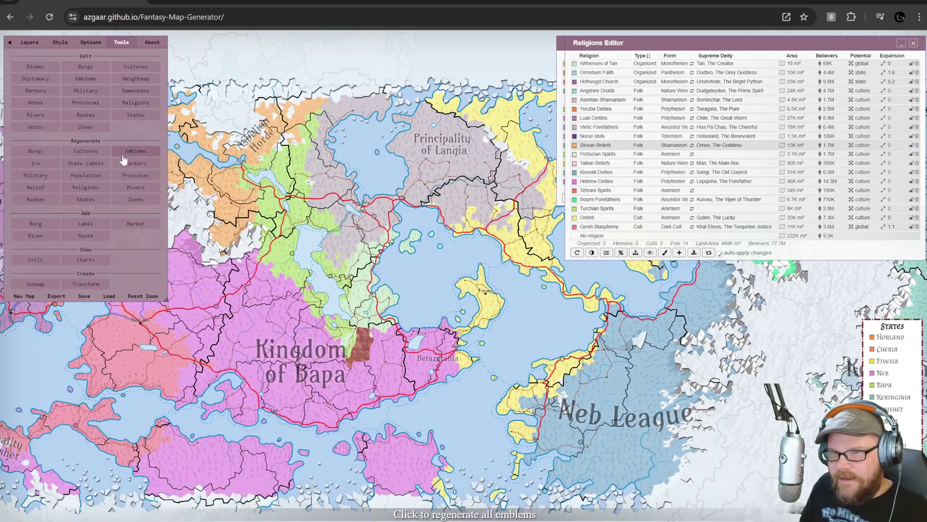
click(60, 42)
click(29, 42)
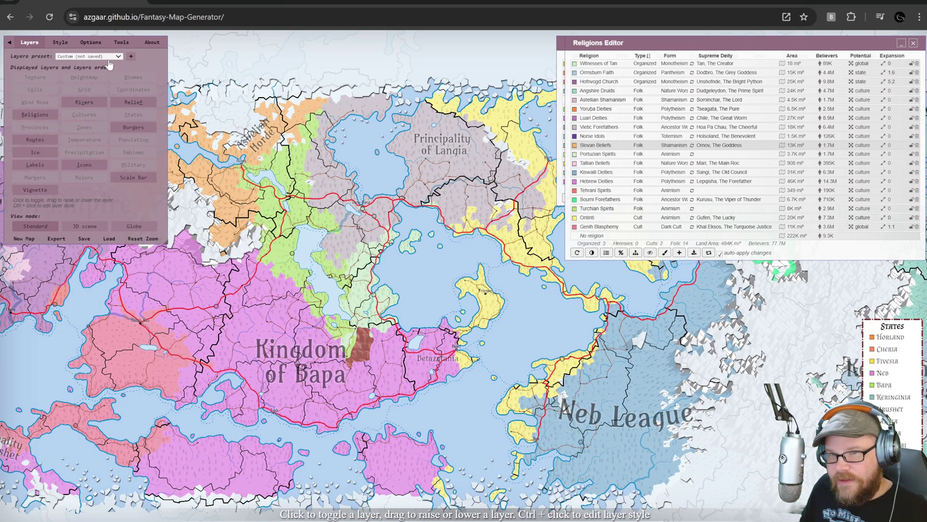
click(89, 56)
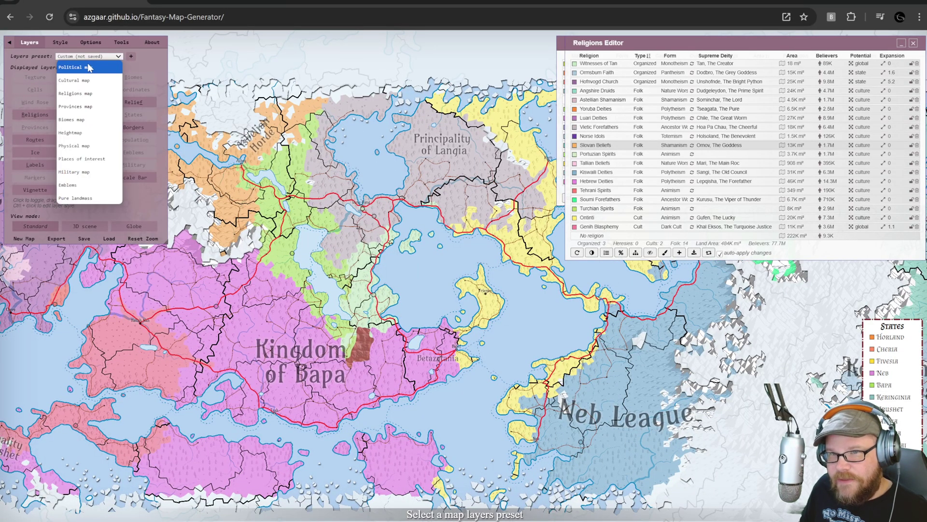
click(90, 198)
scroll(446, 314, down, 2)
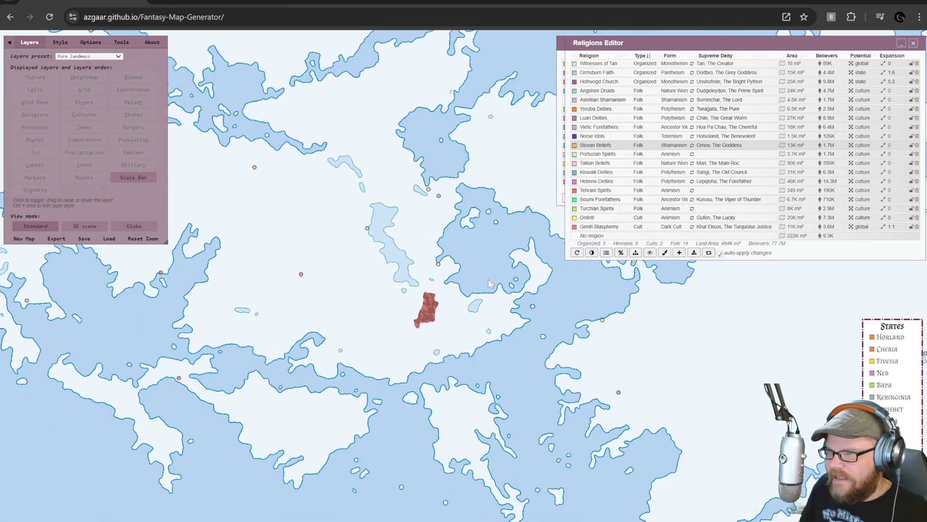
Close the Religions Editor and the States Editor to leave the landmass map unobstructed
click(914, 43)
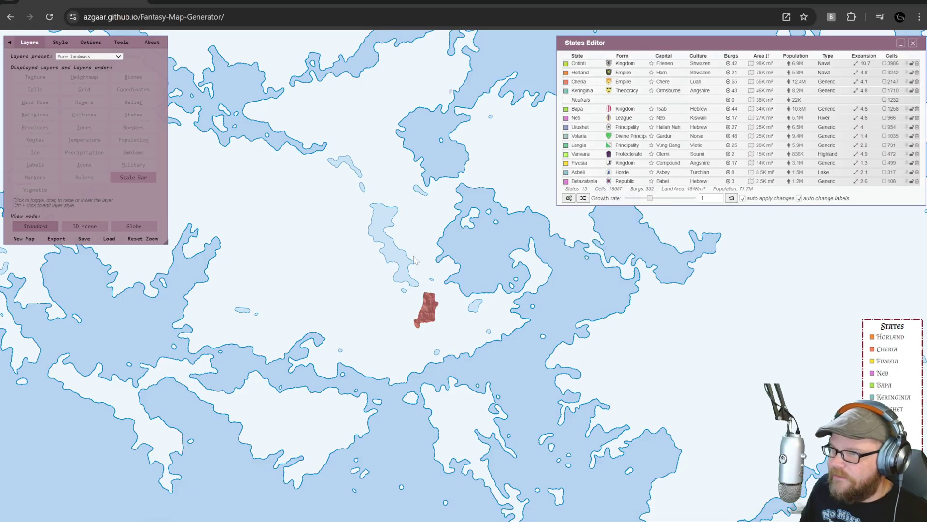
click(913, 43)
drag(387, 259, 480, 252)
drag(329, 257, 443, 329)
scroll(442, 329, down, 1)
drag(497, 272, 363, 211)
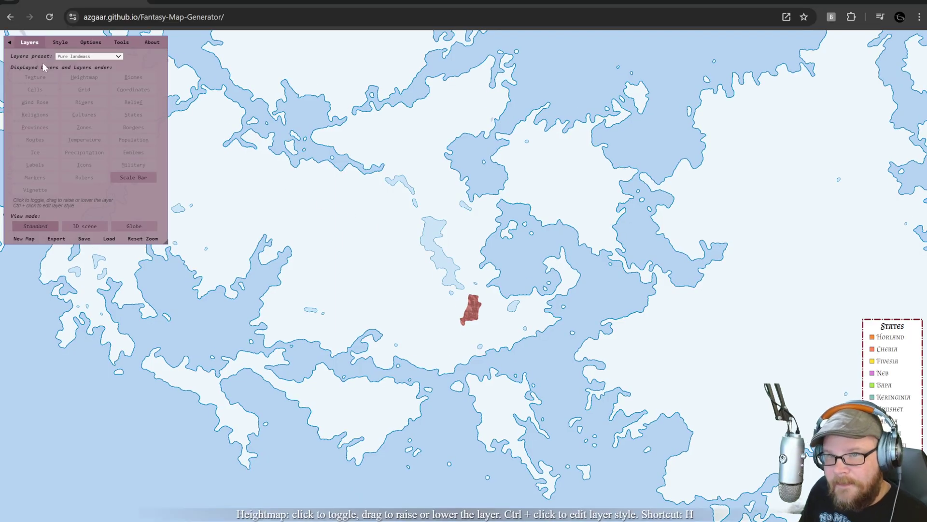
Preview the Texture and Heightmap layers one at a time over the landmass, then show only the Biomes layer
click(32, 78)
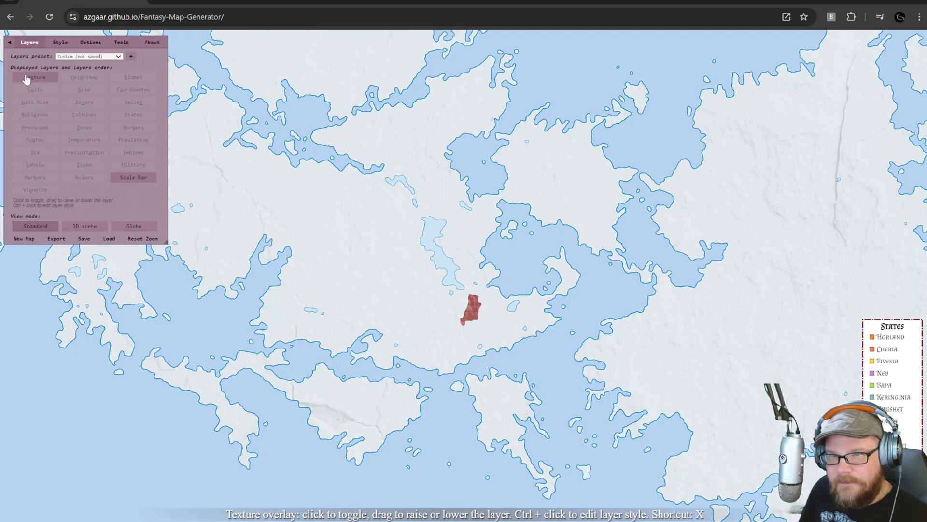
click(28, 79)
click(99, 82)
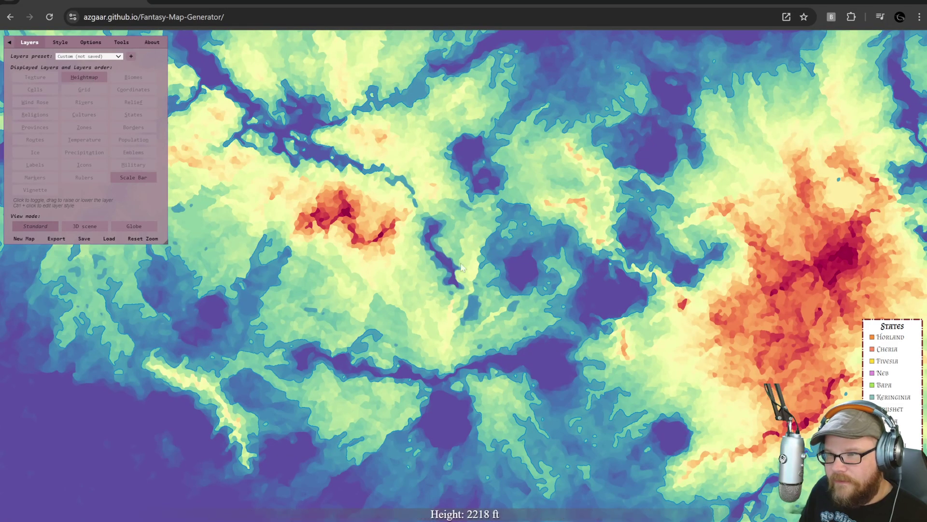
scroll(553, 278, up, 3)
scroll(552, 275, down, 2)
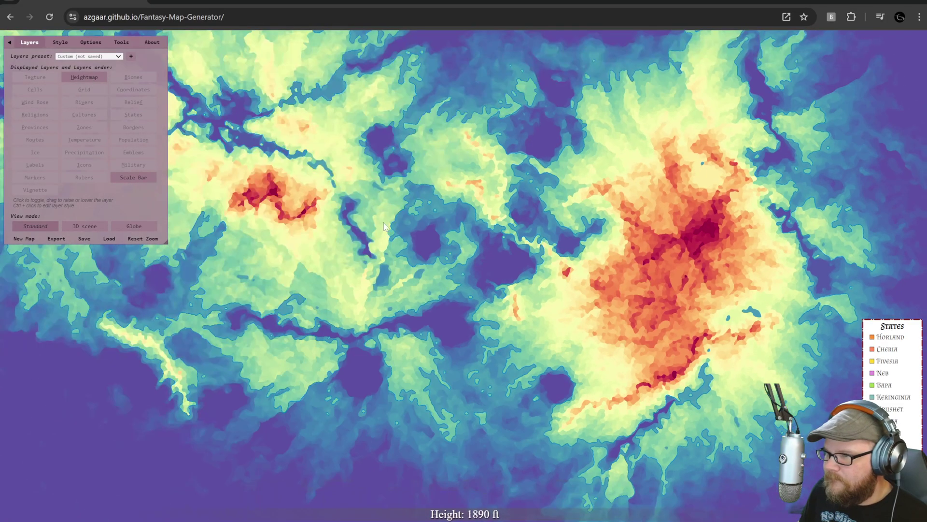
click(85, 76)
click(126, 79)
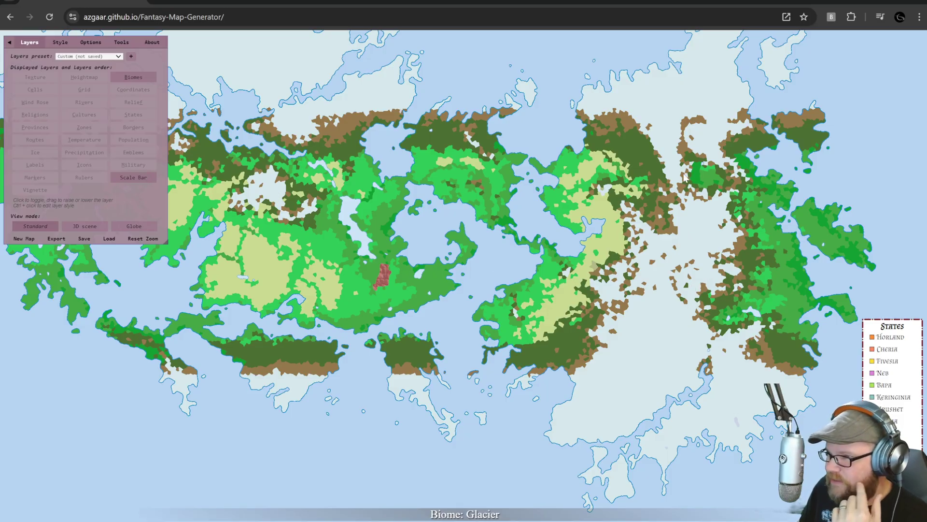
View the Cells structure over the biomes, hide both layers, and briefly preview the Grid layer
click(37, 90)
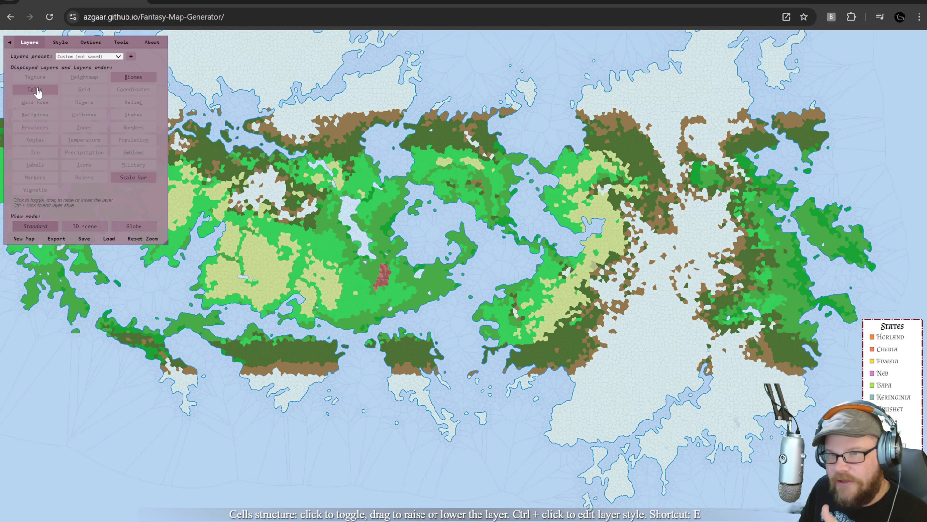
click(115, 80)
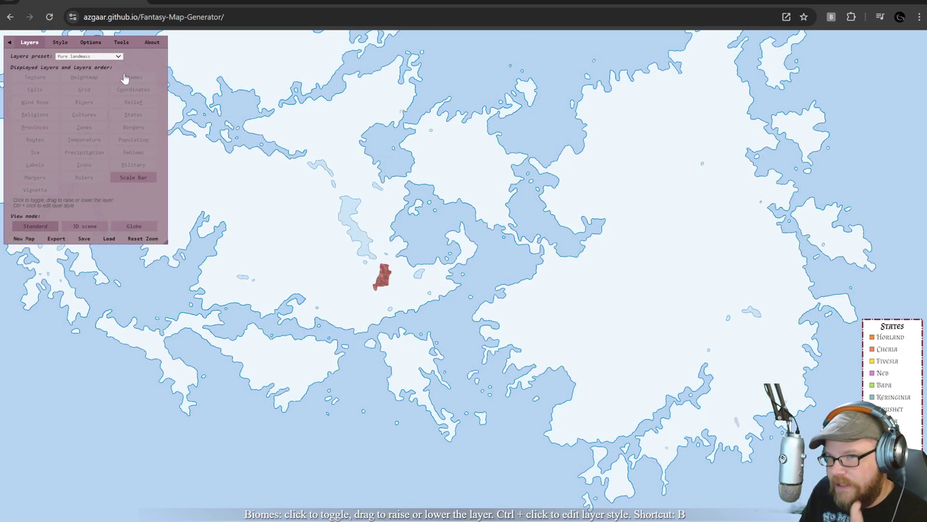
click(101, 91)
click(100, 91)
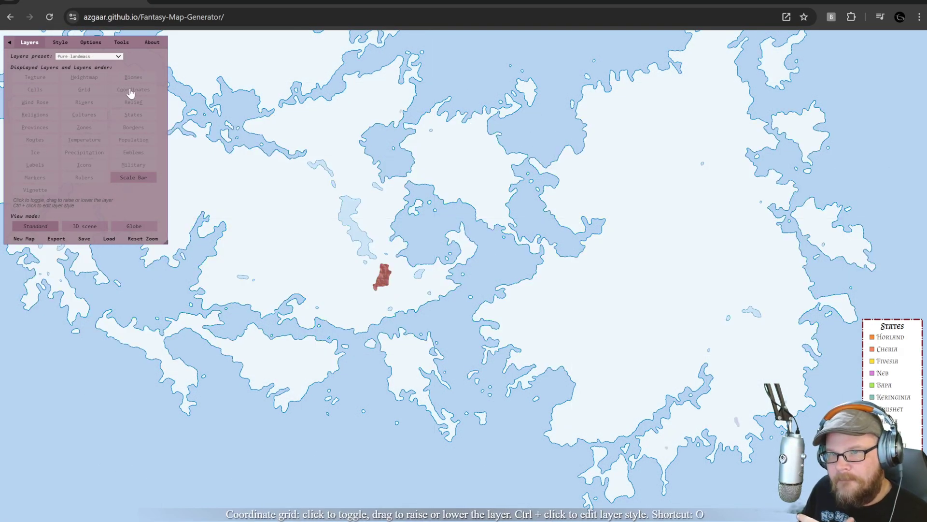
Turn on the Wind Rose layer and move the menu aside to look for the compass on the map
click(50, 102)
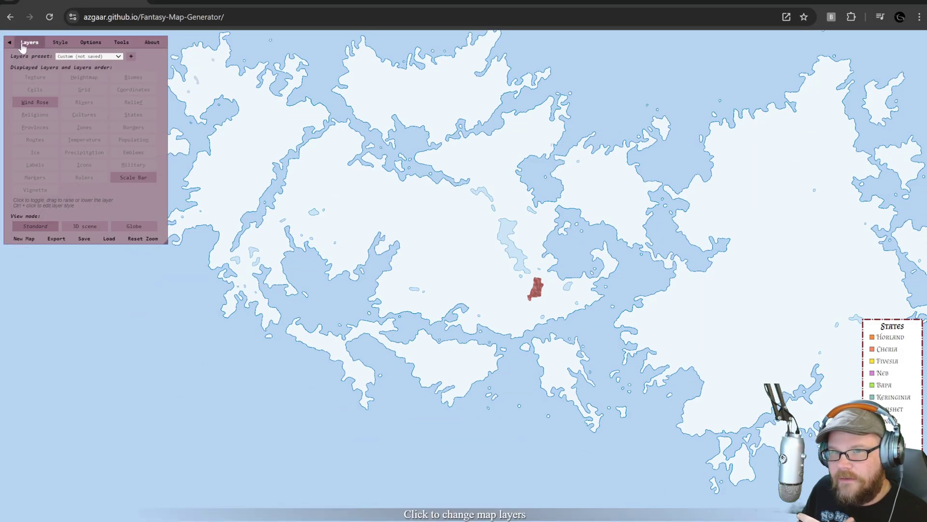
drag(165, 241, 214, 411)
drag(111, 82, 179, 252)
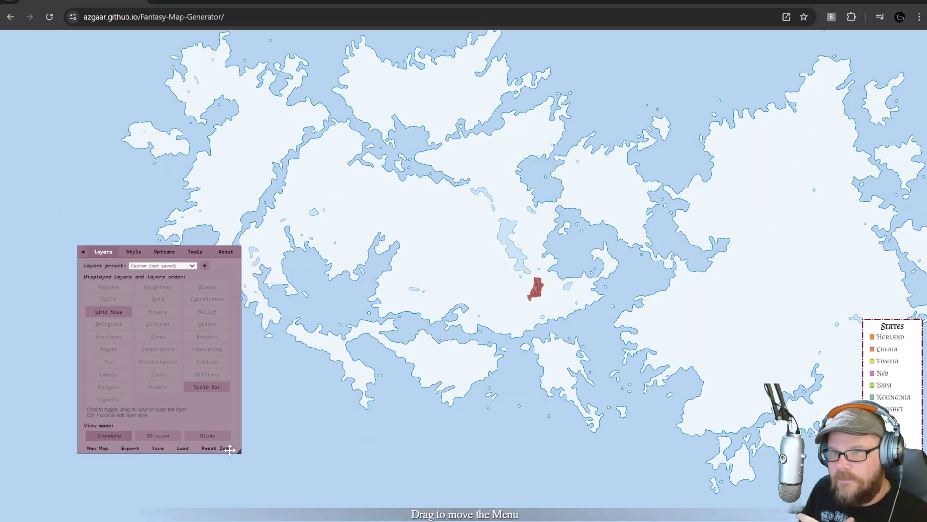
drag(460, 220, 378, 220)
drag(547, 31, 629, 30)
drag(434, 130, 537, 309)
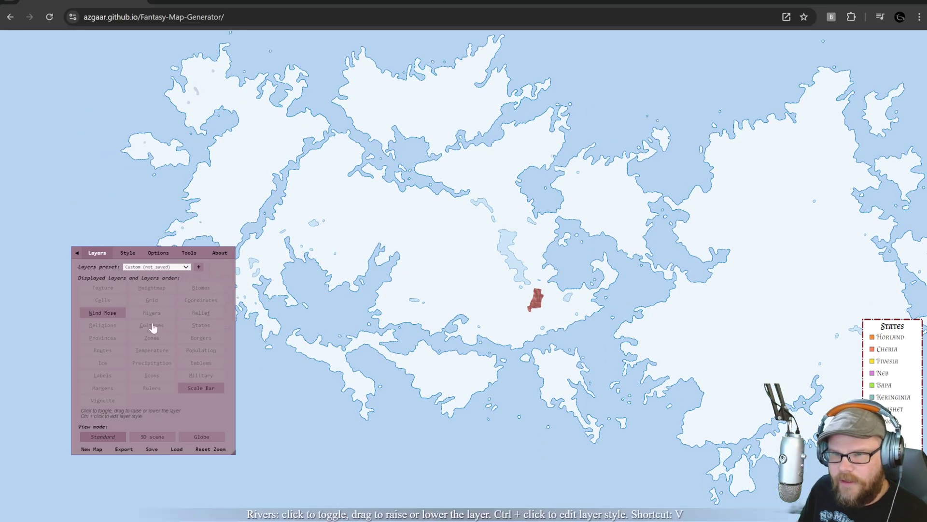
Show the Rivers layer in place of the Wind Rose and open the Rivers Overview
click(139, 314)
scroll(522, 251, up, 2)
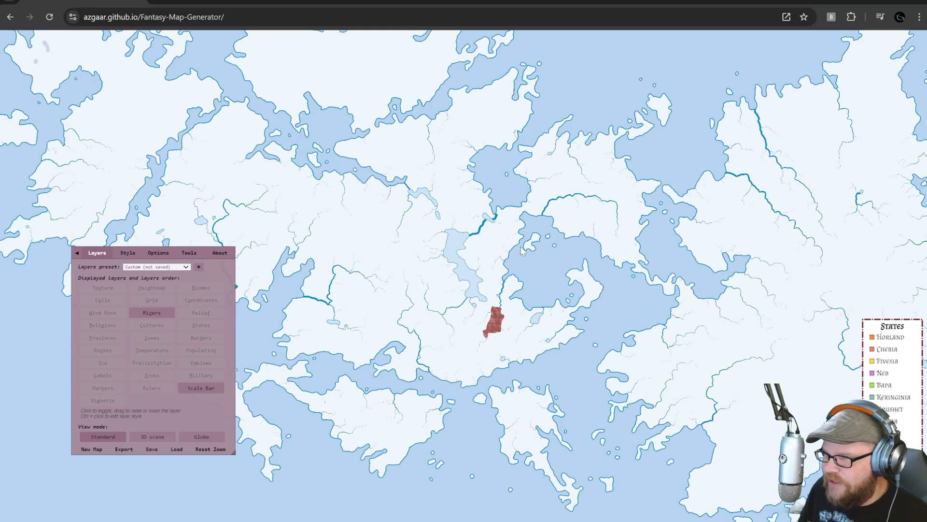
scroll(520, 249, up, 4)
click(150, 254)
click(189, 252)
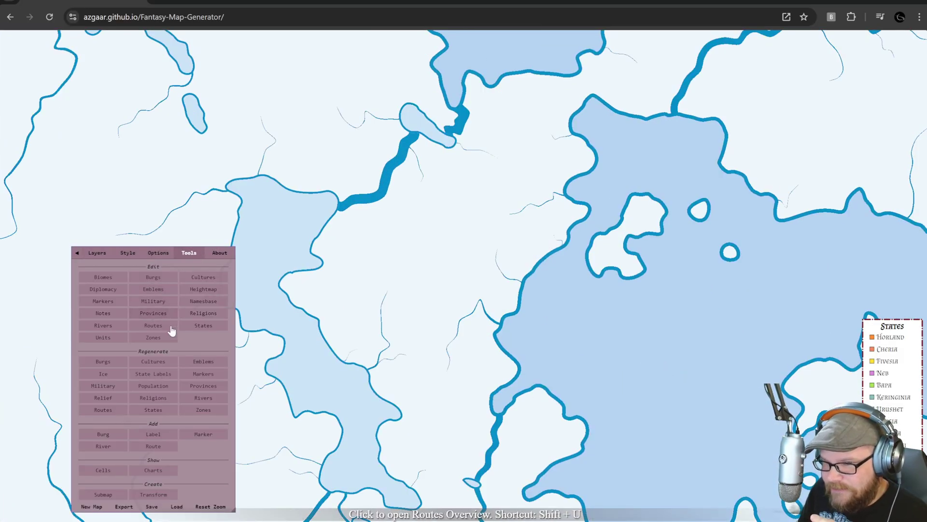
click(103, 325)
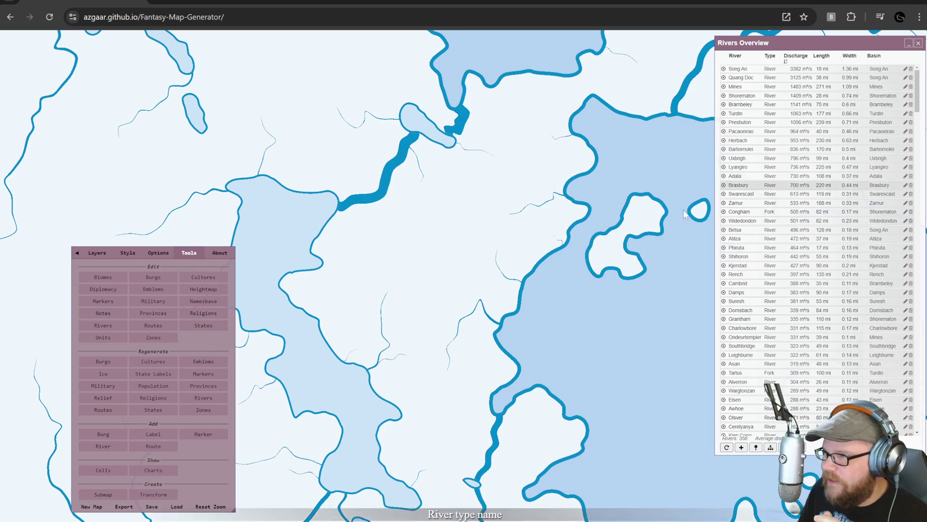
Regenerate all rivers, accepting the loss of custom changes, and open the wide river beside the lake in the river editor
click(203, 402)
scroll(404, 221, up, 3)
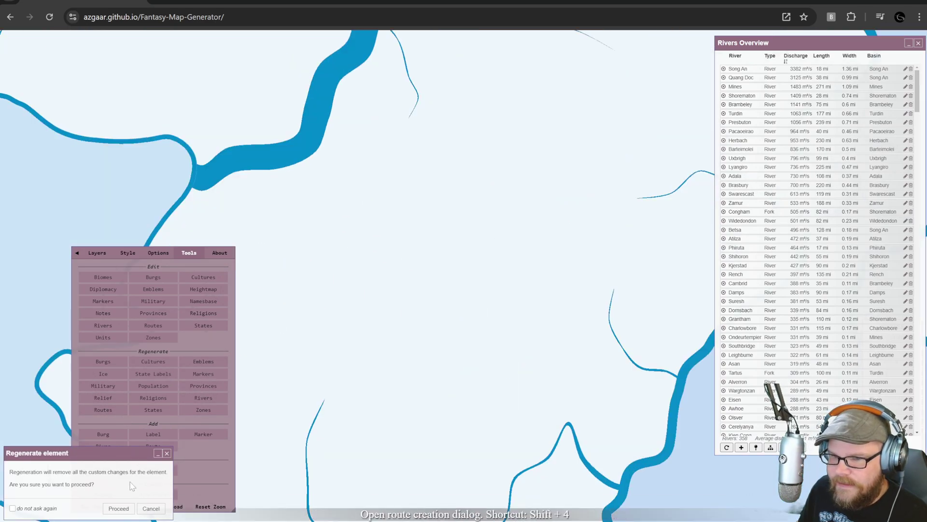
click(118, 508)
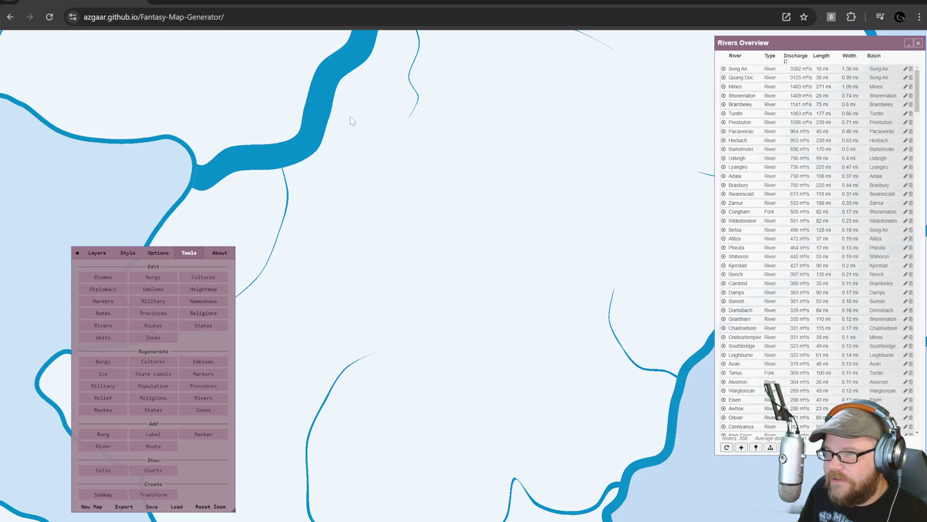
click(338, 126)
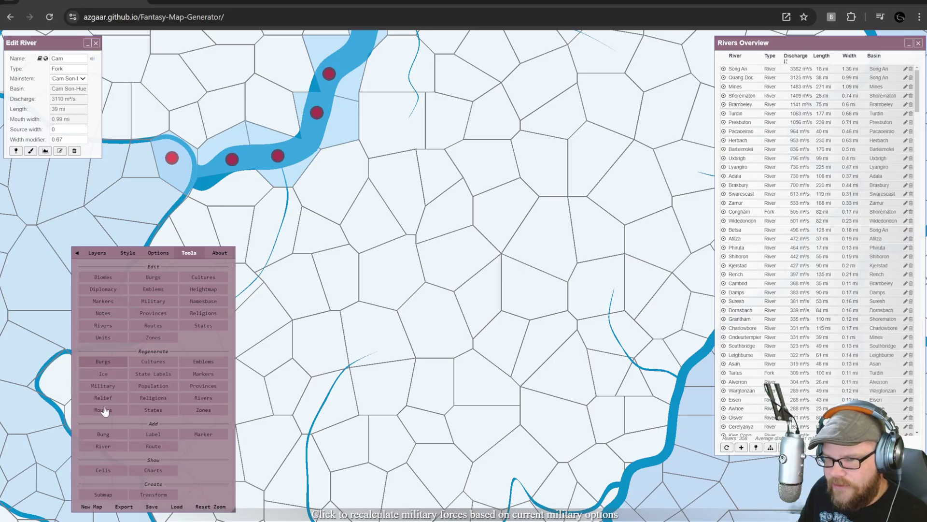
Add a new river on the empty land west of the short coastal stream so that it extends that stream inland
click(103, 448)
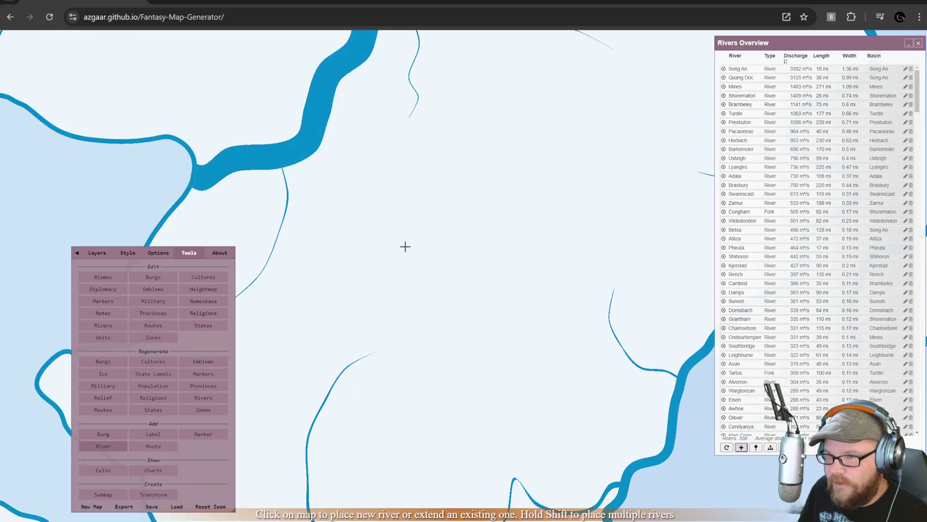
click(486, 292)
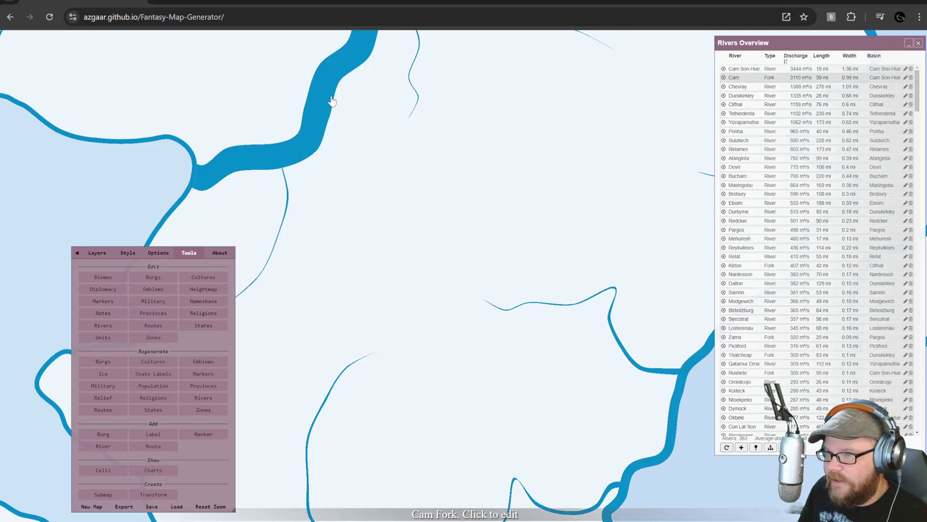
drag(587, 209, 406, 265)
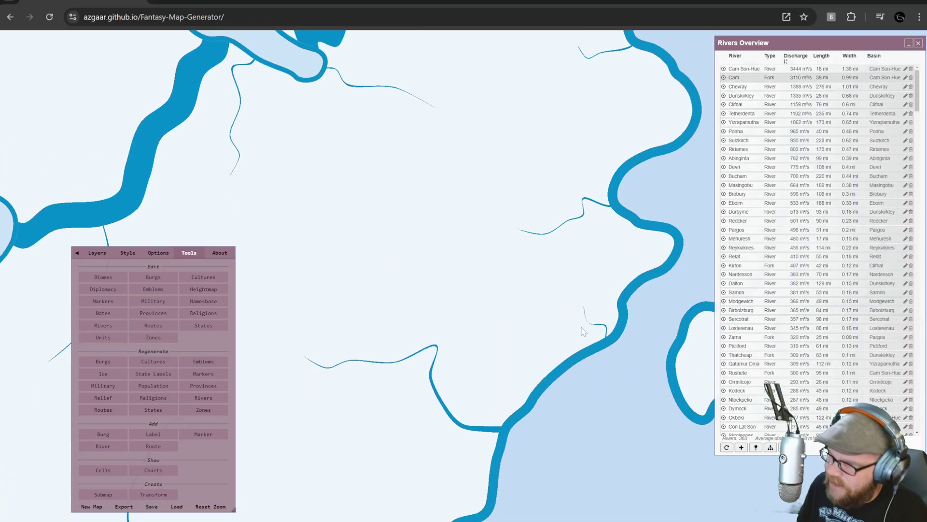
drag(464, 235, 464, 321)
scroll(464, 325, down, 5)
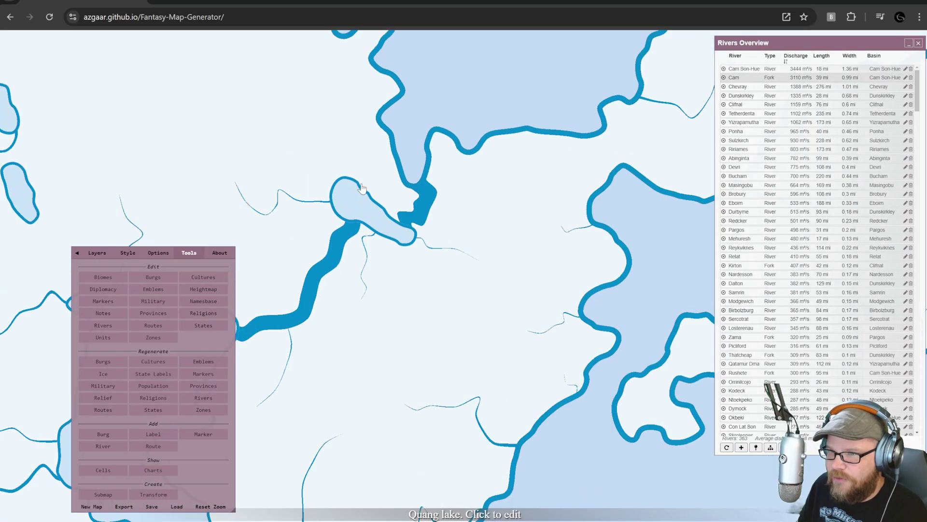
Reshape the extended river by moving its source northward and shifting its middle bends, then close the river editor
scroll(365, 203, up, 8)
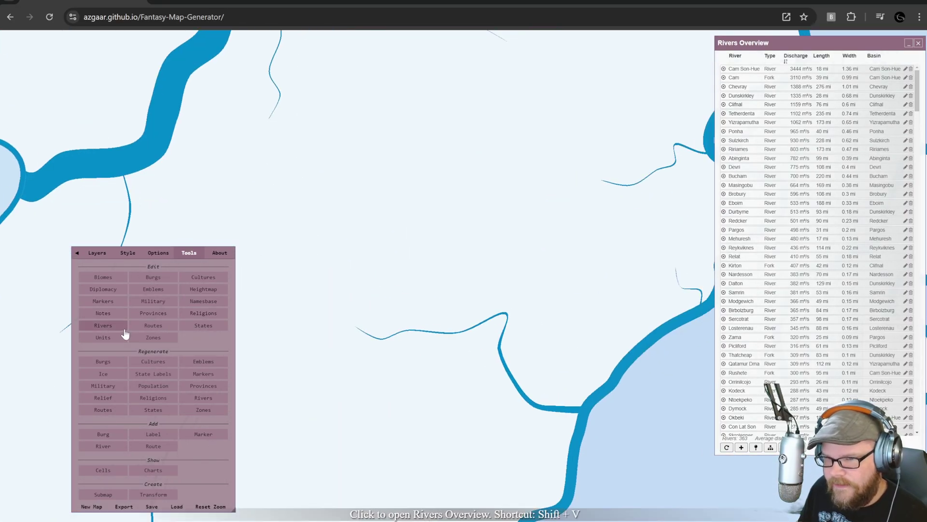
click(447, 334)
drag(506, 313, 450, 380)
drag(354, 326, 371, 209)
drag(514, 382, 488, 337)
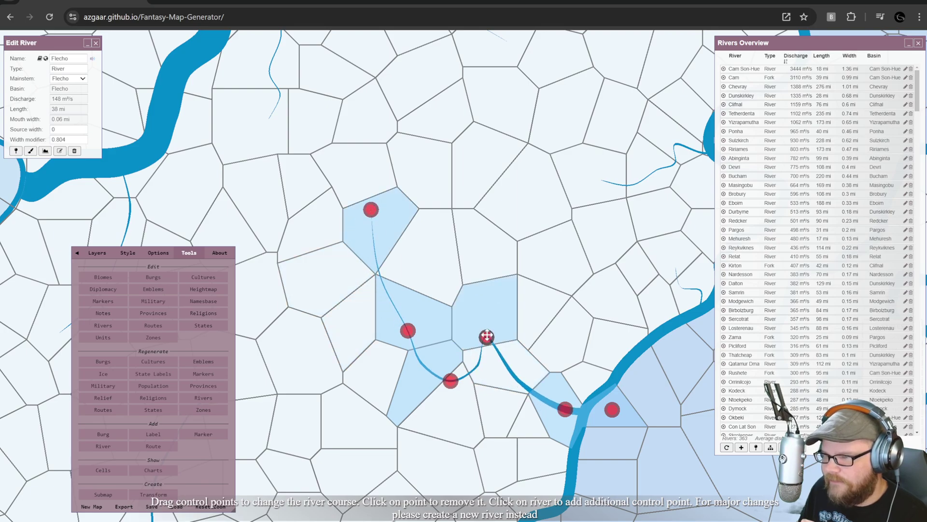
scroll(384, 227, down, 3)
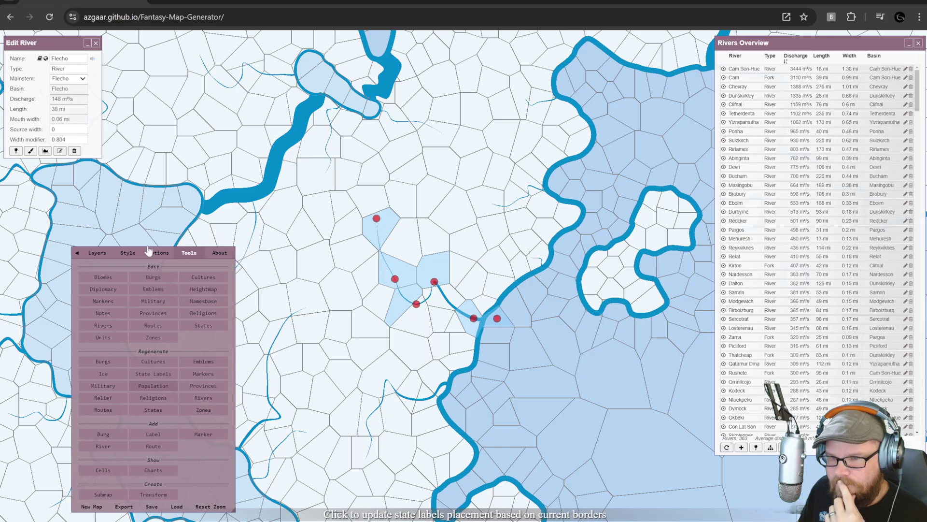
click(97, 45)
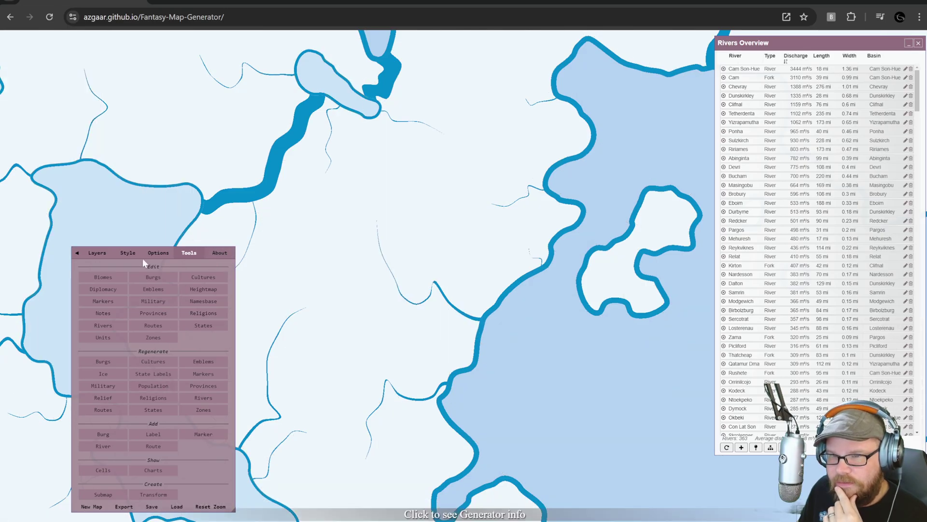
Move the menu back to the map's upper corner and display the Relief layer instead of Rivers
drag(233, 510, 180, 337)
click(53, 84)
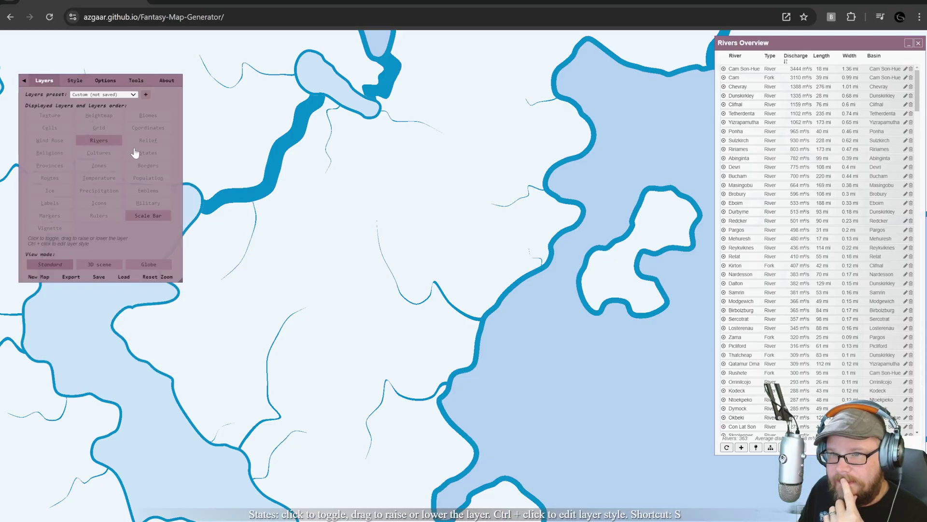
click(119, 142)
key(f)
scroll(411, 212, down, 5)
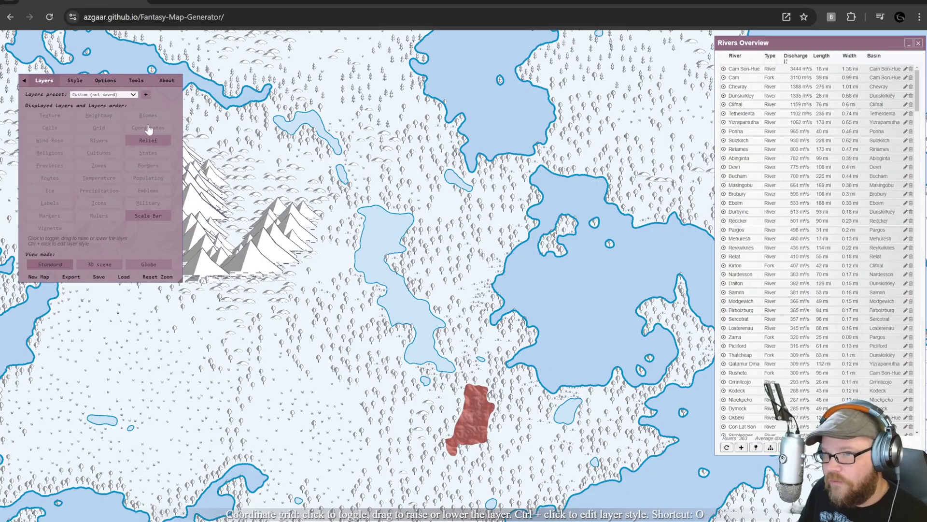
Combine the Relief icons with the Biomes, Heightmap and Religions layers, then hide everything except Religions
click(149, 118)
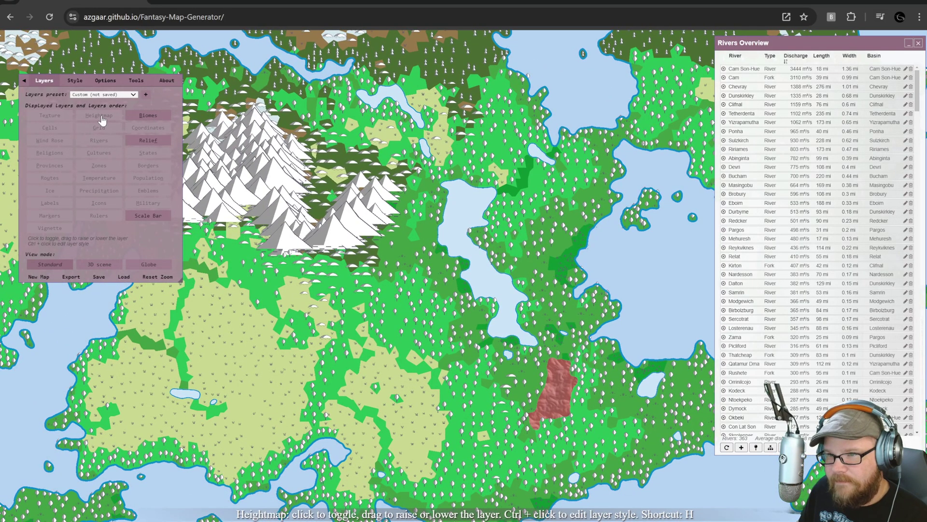
click(100, 116)
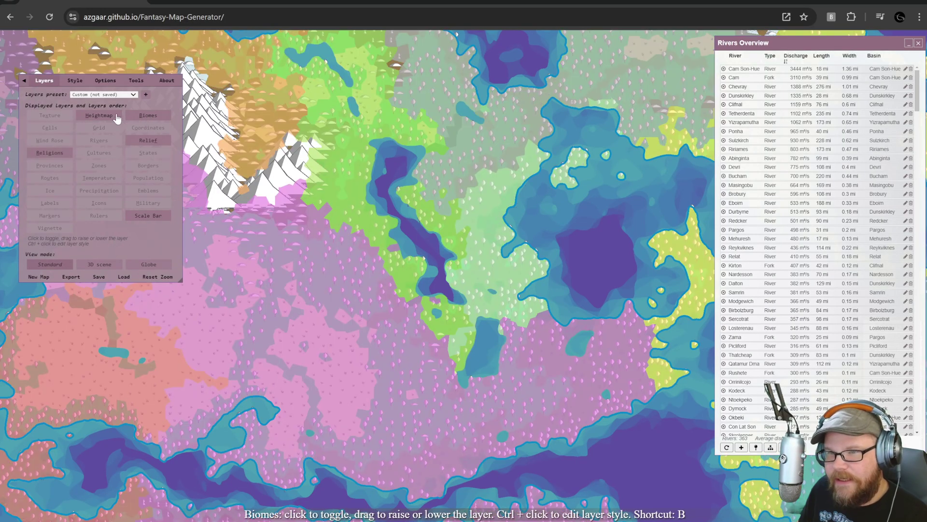
click(148, 141)
key(h)
key(b)
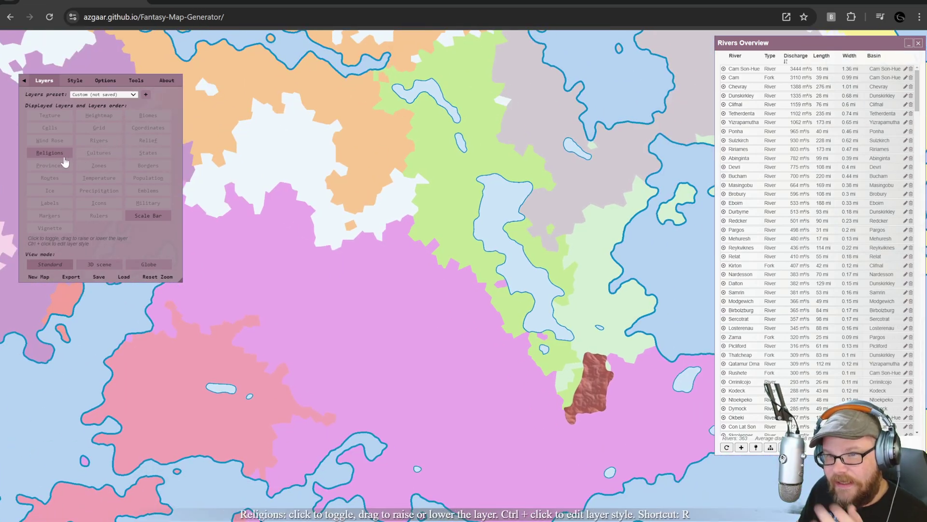
Compare the Cultures and States layers with the Religions layer, ending with only Religions displayed
click(50, 152)
click(99, 153)
click(100, 154)
click(148, 153)
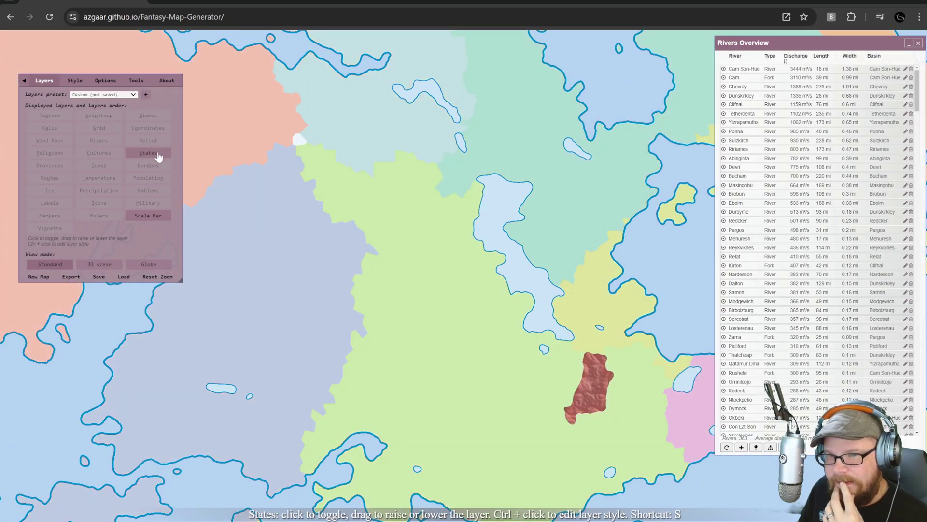
click(100, 154)
click(100, 154)
click(49, 152)
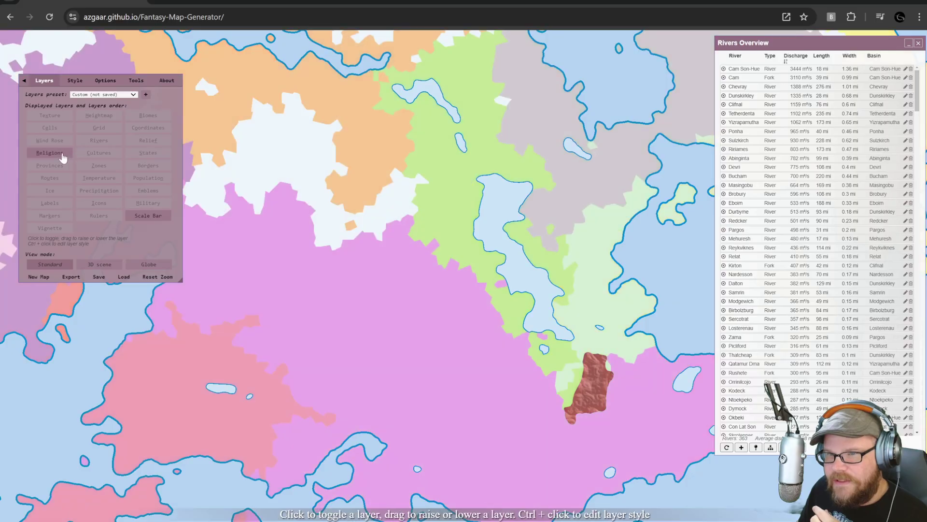
Hide the Religions layer and compare the Cultures and States layers on the map
click(49, 153)
click(148, 152)
click(99, 153)
click(148, 153)
click(148, 153)
click(99, 153)
click(118, 153)
click(149, 152)
click(99, 152)
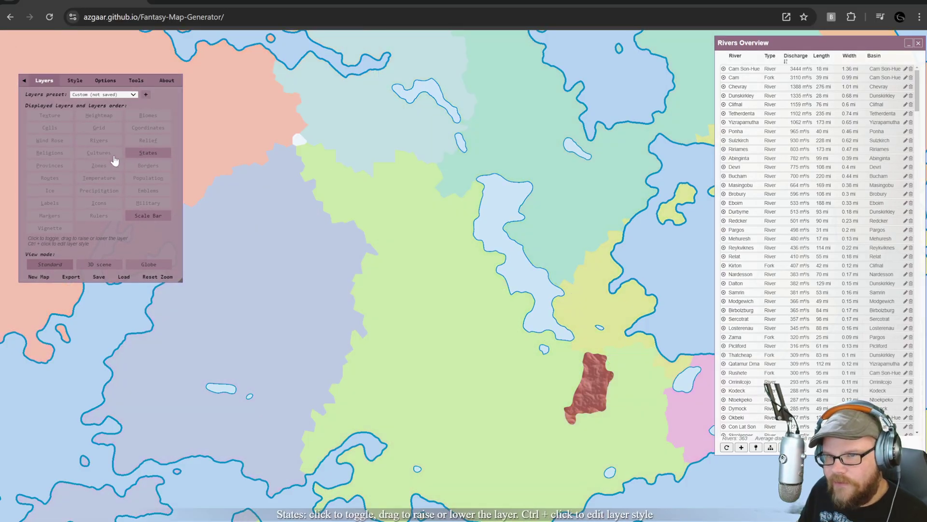
View the Provinces layer instead of States, and replace it with the Zones layer to examine the hatched zones
click(50, 166)
click(148, 153)
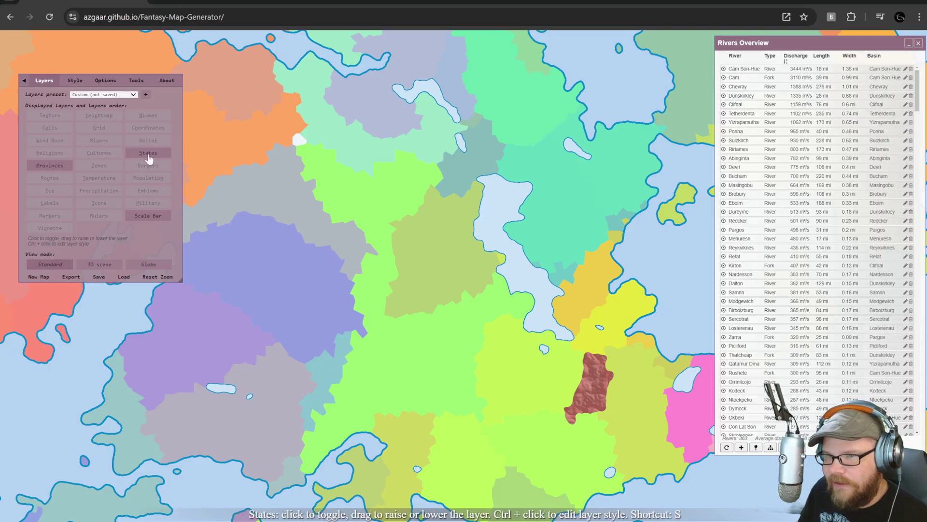
click(60, 170)
click(90, 168)
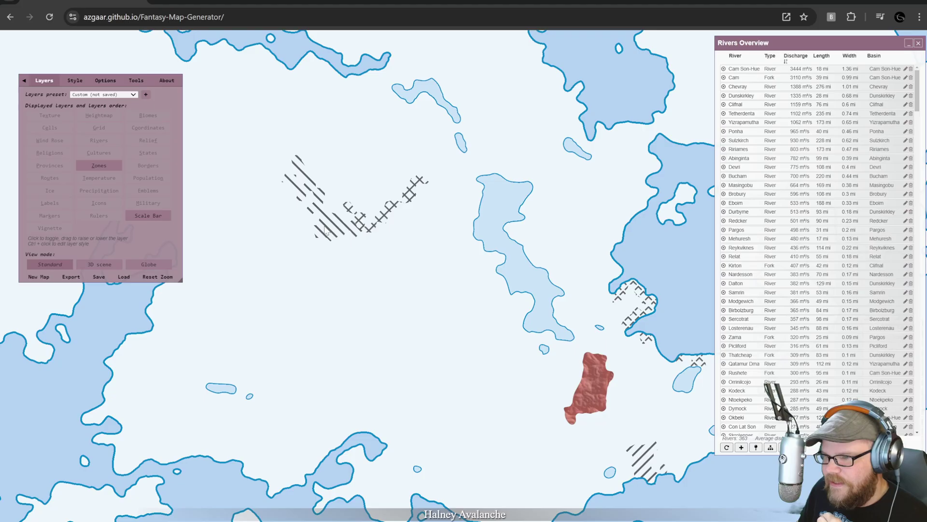
drag(400, 295, 329, 220)
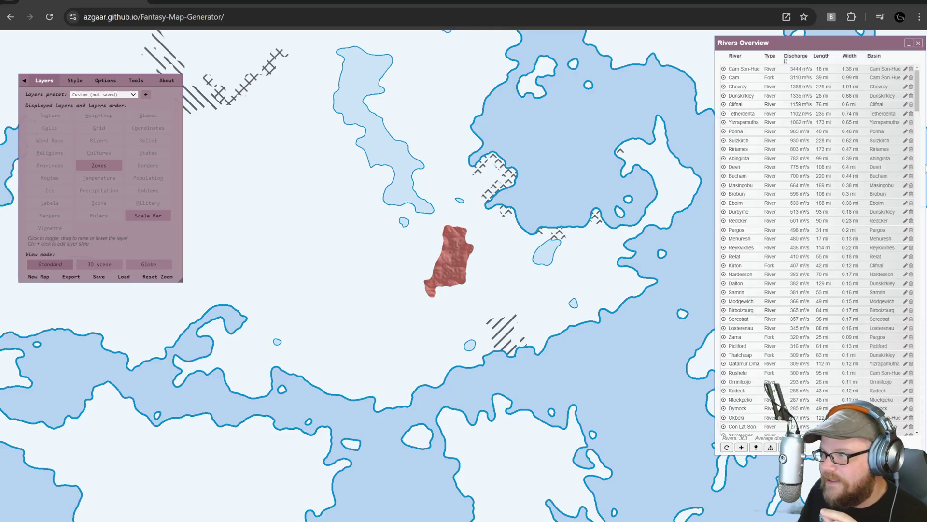
Close the Rivers Overview and display the Rivers, Borders and Routes layers in place of Zones
click(918, 43)
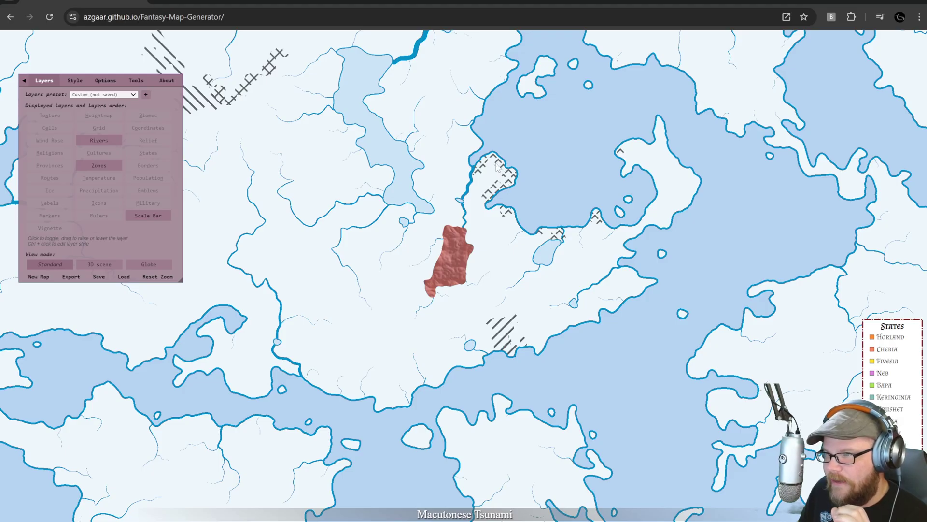
click(115, 167)
click(134, 168)
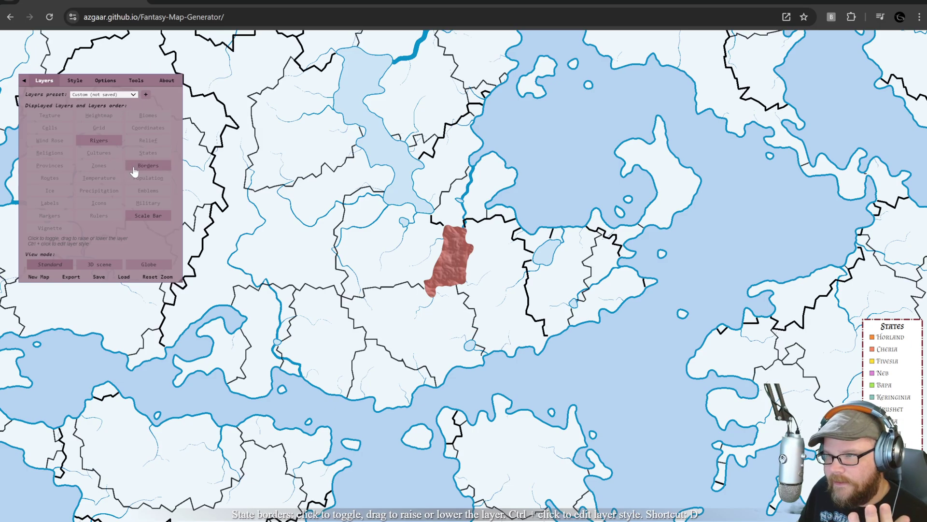
click(59, 181)
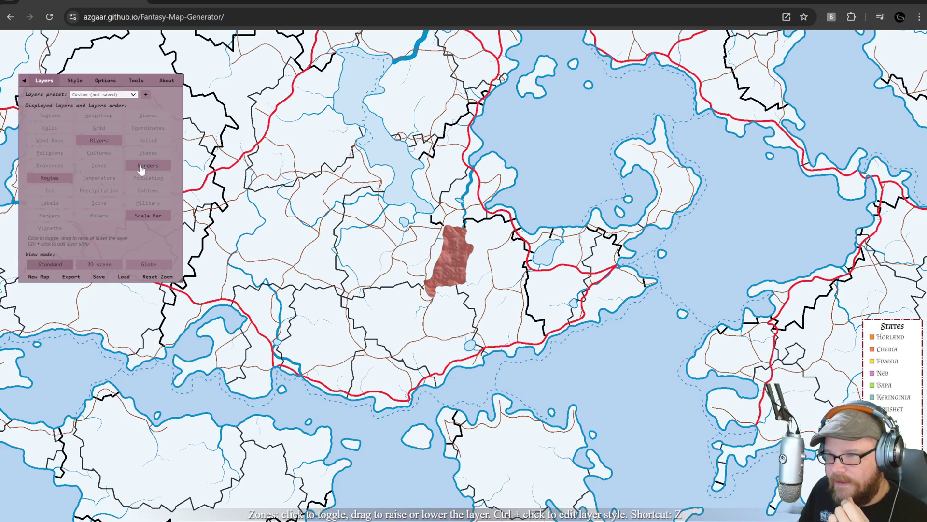
Preview the Temperature layer across the whole world map and hide it again
click(110, 179)
scroll(369, 265, down, 5)
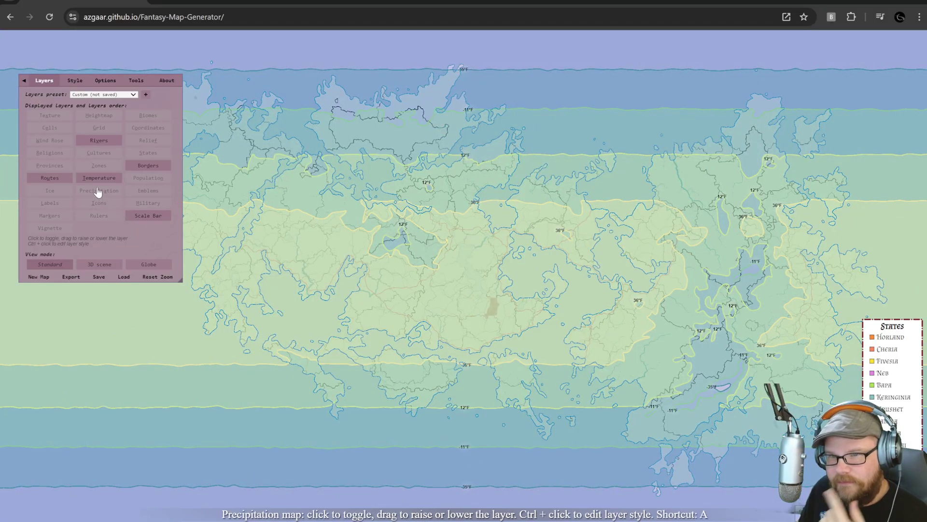
click(113, 178)
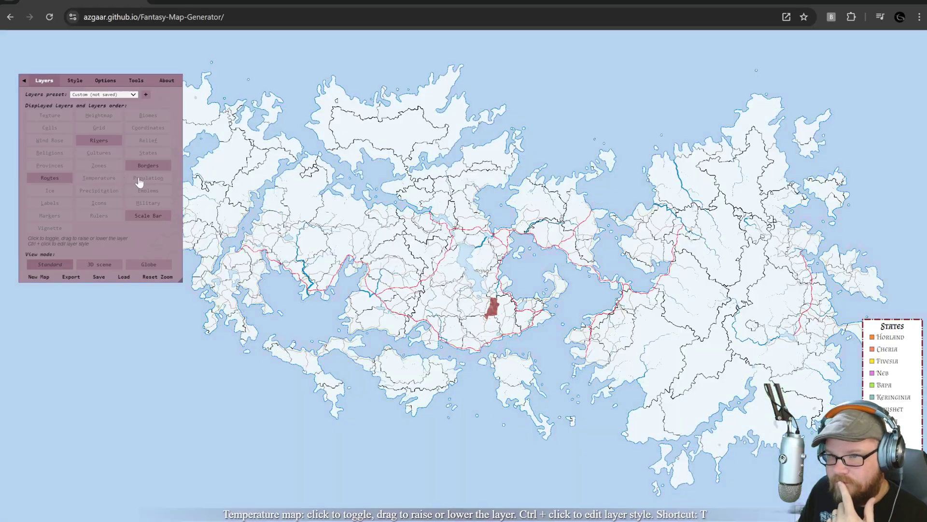
Display the Population layer over the central landmass and briefly preview the Ice layer on top of it
click(140, 179)
scroll(449, 303, up, 3)
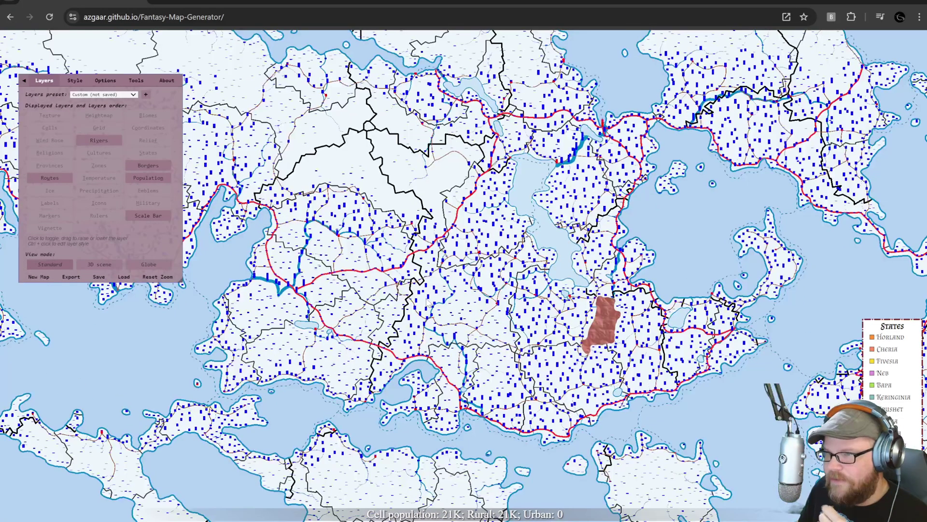
scroll(445, 212, up, 3)
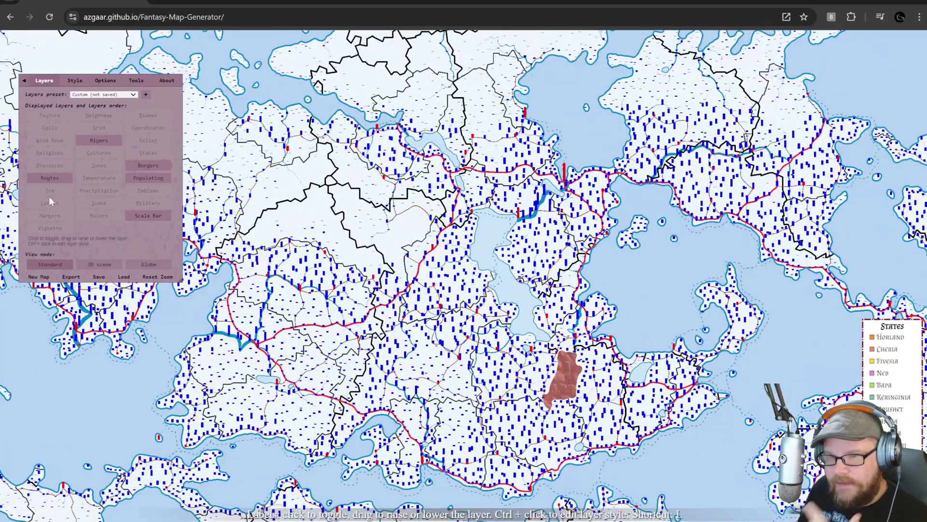
click(51, 194)
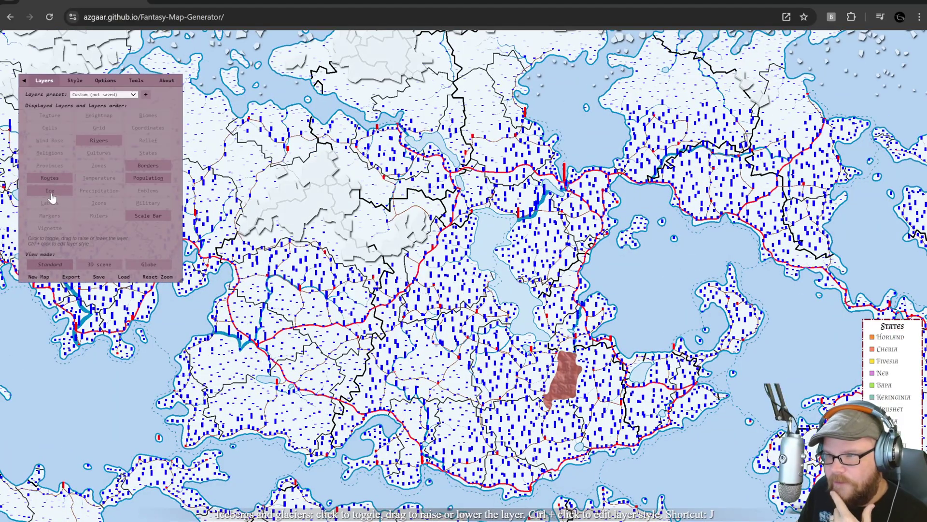
click(51, 193)
Replace the Population layer with the Precipitation layer to examine rainfall, and hide it again
click(86, 191)
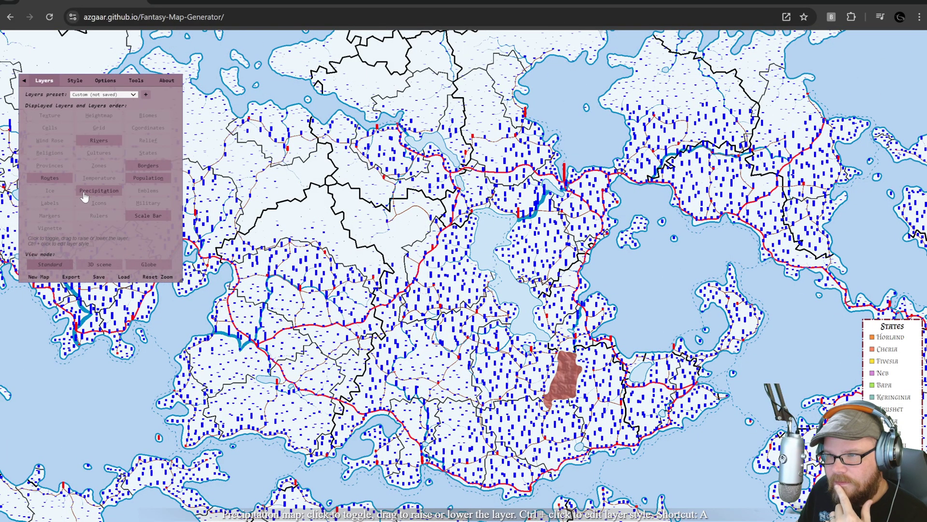
click(148, 179)
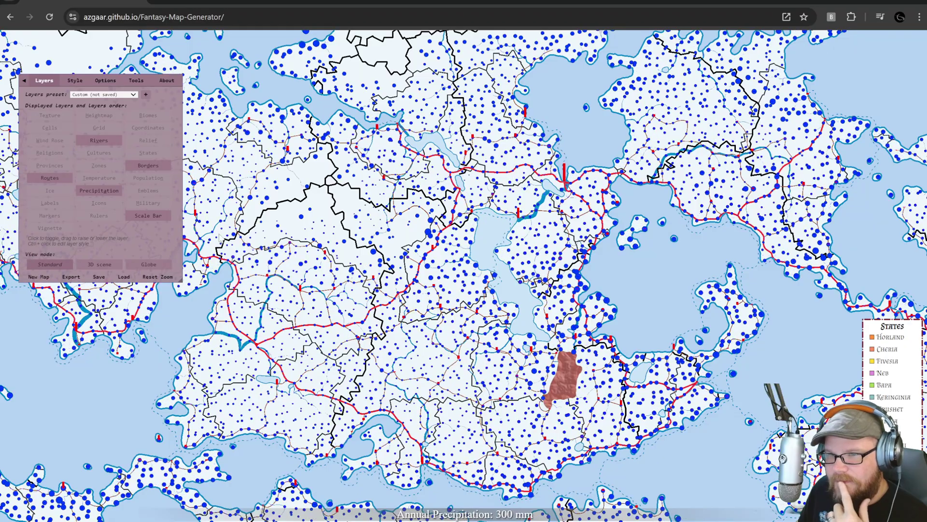
click(112, 195)
Turn on the Emblems layer, inspect the map at world and regional scale, and turn the layer off
click(148, 190)
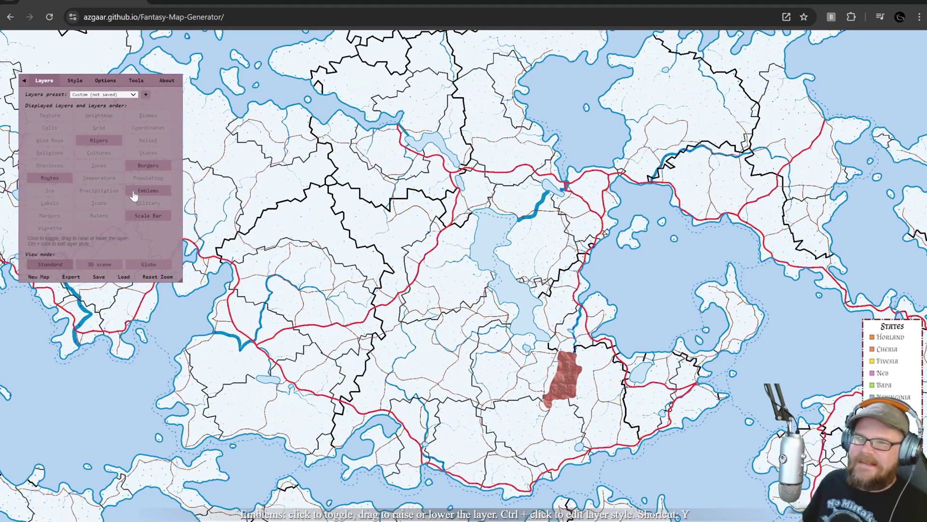
scroll(490, 404, down, 5)
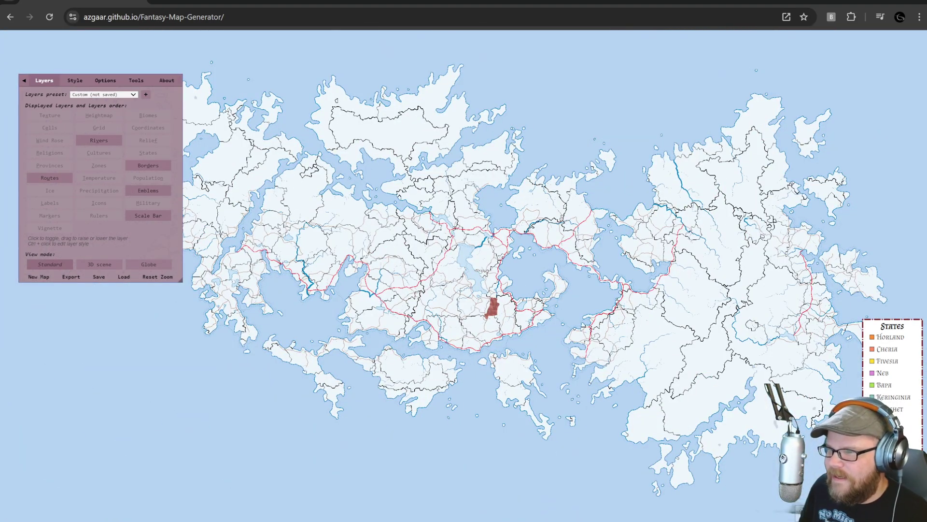
scroll(364, 251, up, 3)
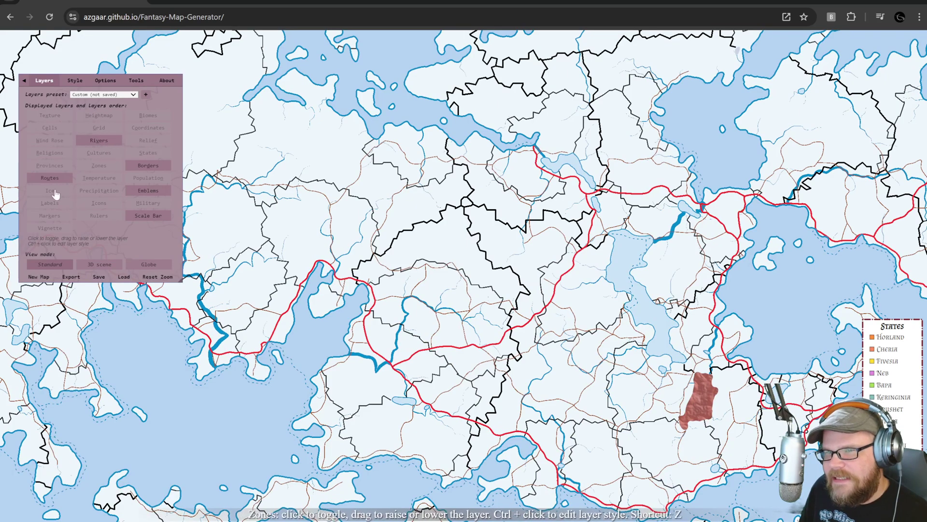
click(155, 191)
Turn on the Markers, States and Biomes layers along with the existing rivers, borders and routes
click(61, 215)
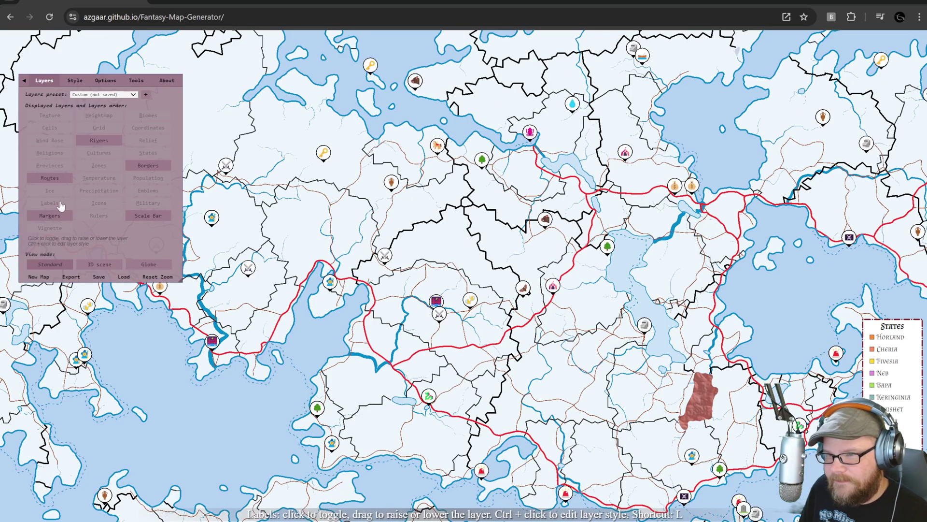
key(equal)
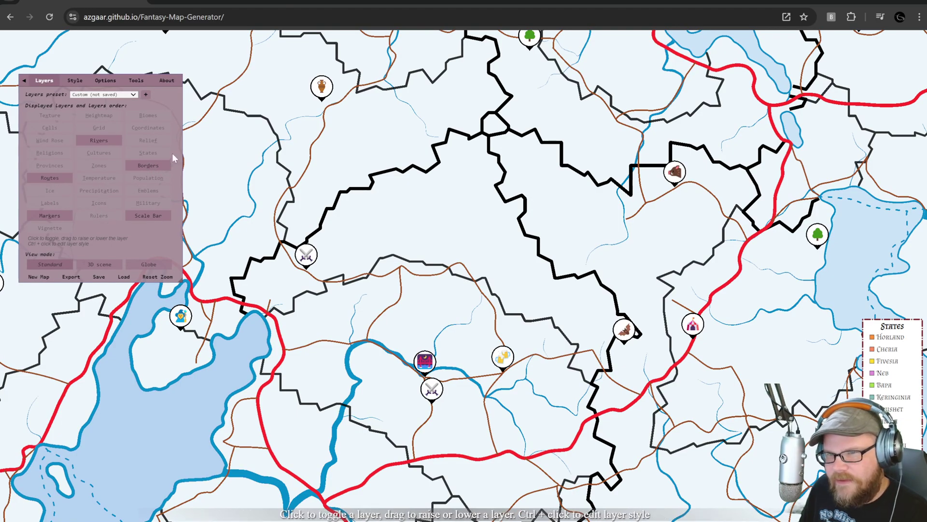
click(160, 153)
scroll(425, 303, down, 1)
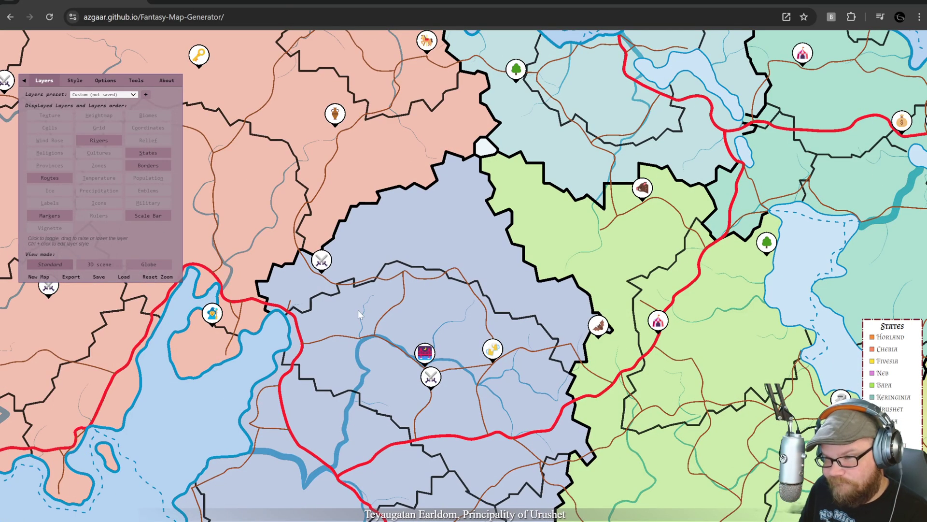
scroll(358, 302, up, 2)
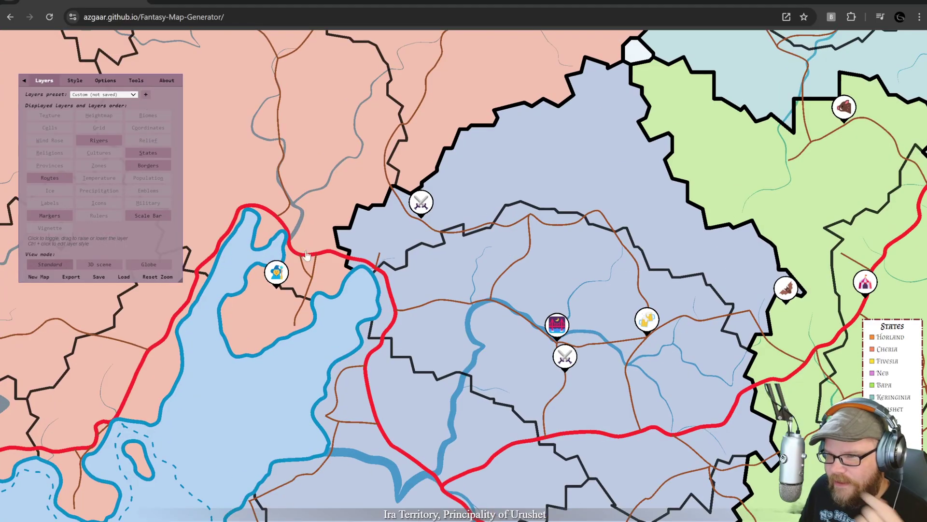
drag(157, 260, 142, 222)
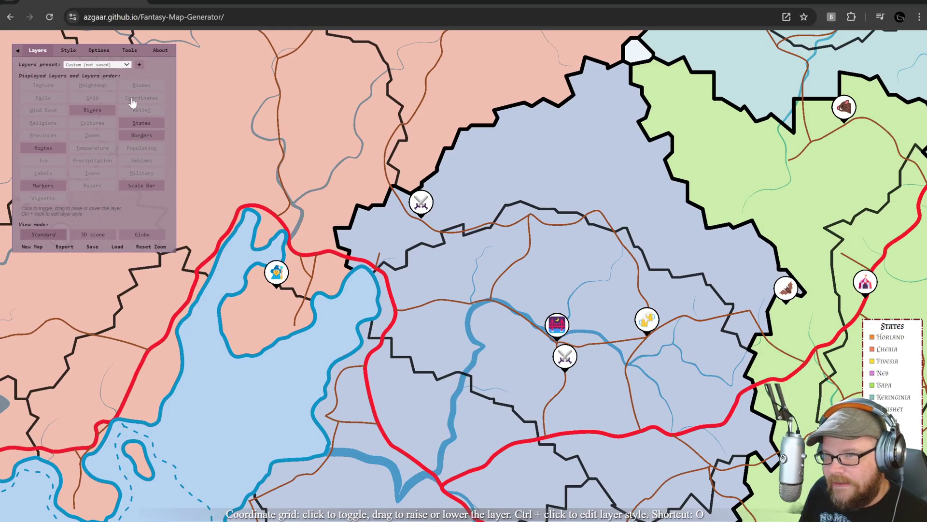
click(141, 85)
Open the wizard encounter marker beside the bay, view its note in the Notes Editor, and close the editor
scroll(409, 407, up, 2)
mouse_move(486, 349)
mouse_down()
mouse_move(507, 289)
mouse_move(557, 379)
mouse_up()
click(384, 255)
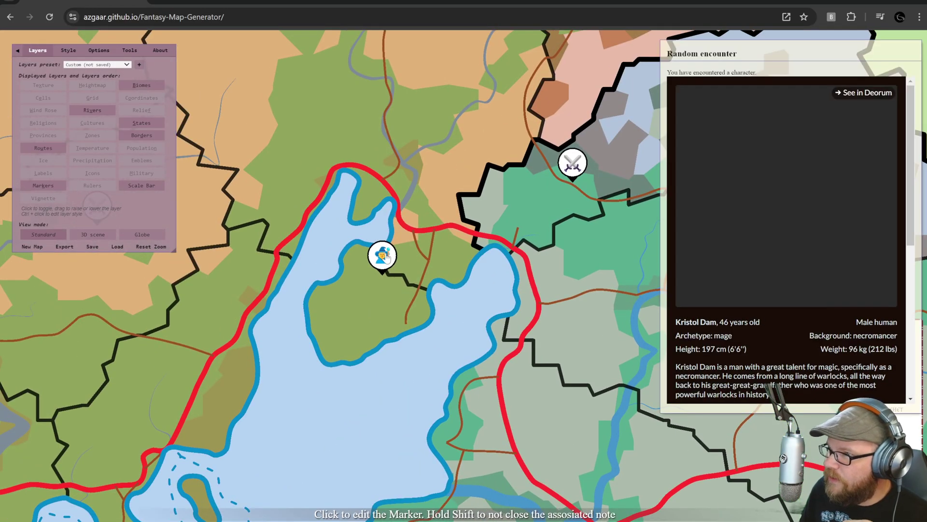
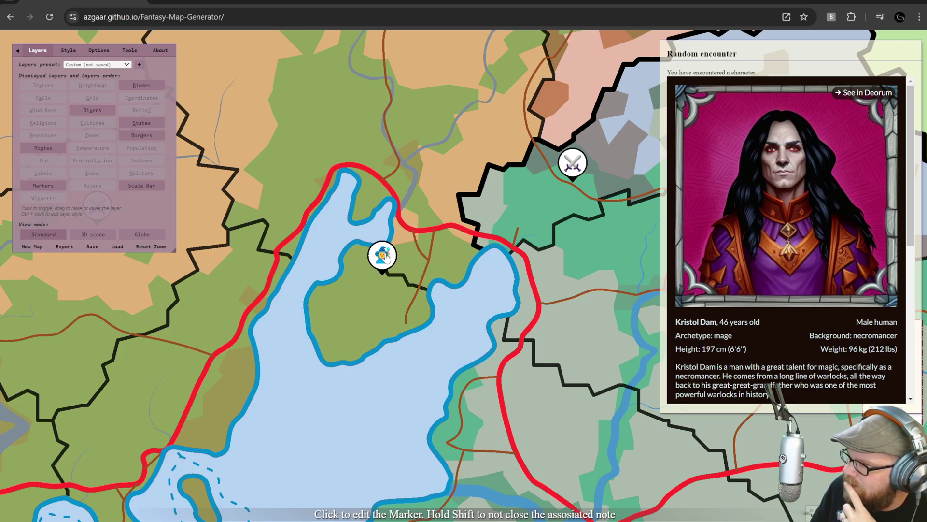
click(385, 256)
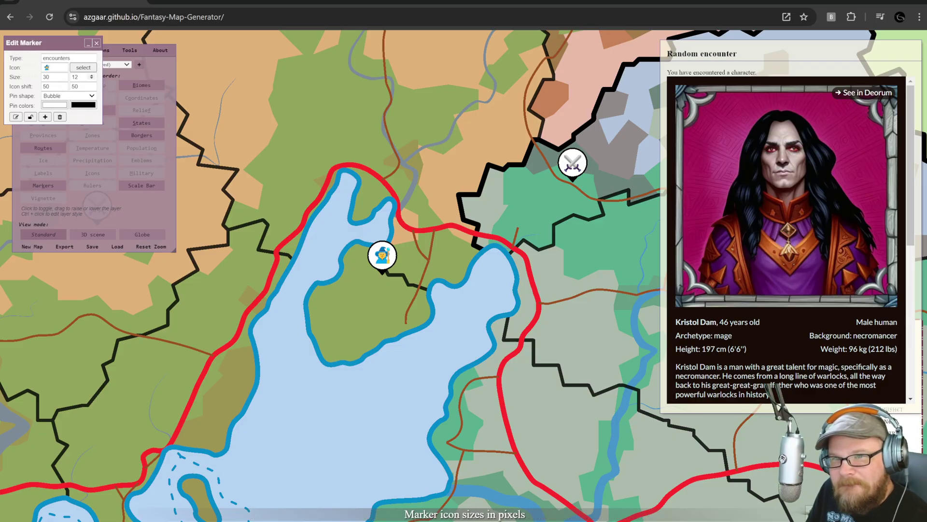
click(16, 116)
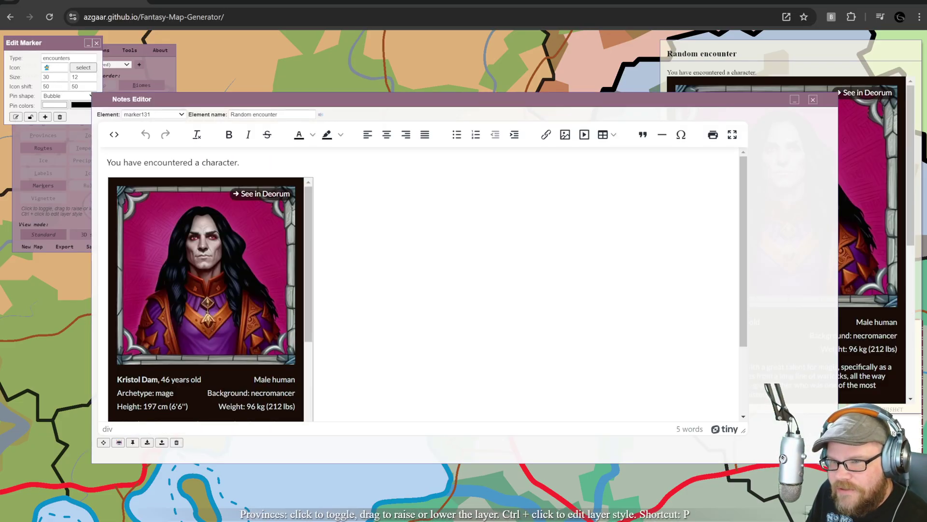
click(815, 105)
Inspect the crossed-swords battlefield marker northeast of the bay and the bridge marker on the river
drag(505, 202, 462, 232)
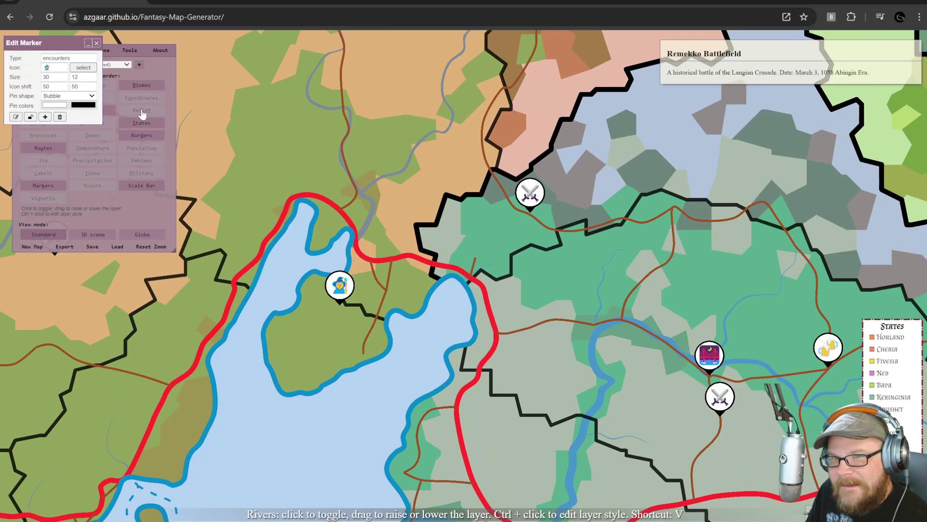
click(530, 192)
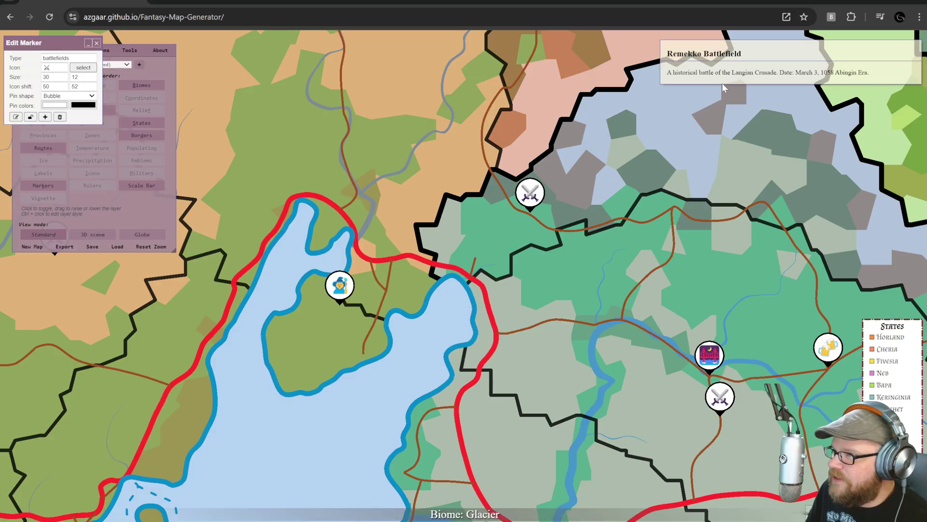
drag(643, 141, 569, 174)
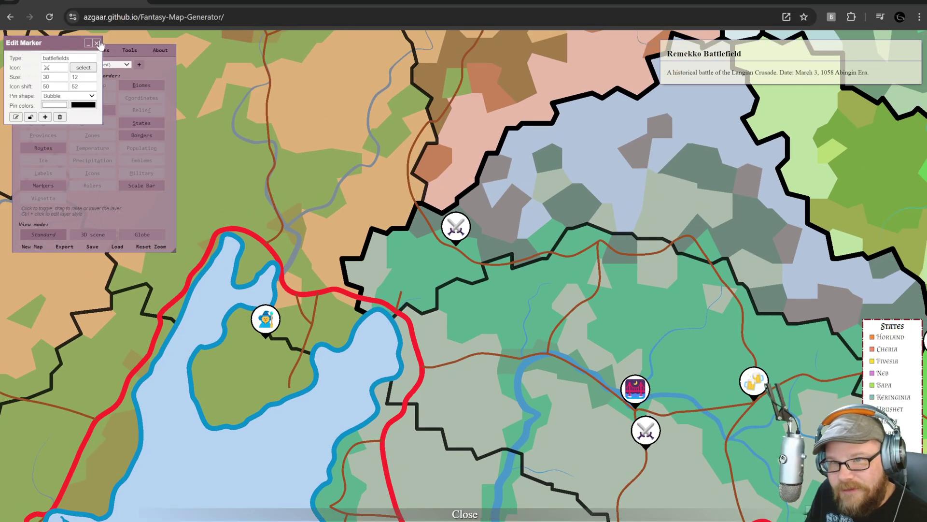
key(Escape)
drag(631, 408, 588, 372)
click(590, 349)
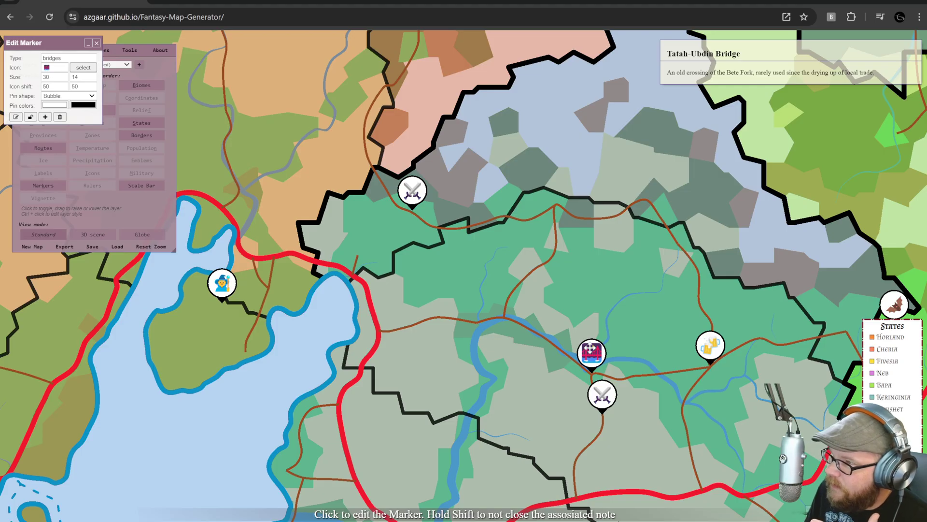
Inspect the battlefield marker just south of the bridge and the inn marker east of it
drag(604, 325, 582, 291)
click(581, 363)
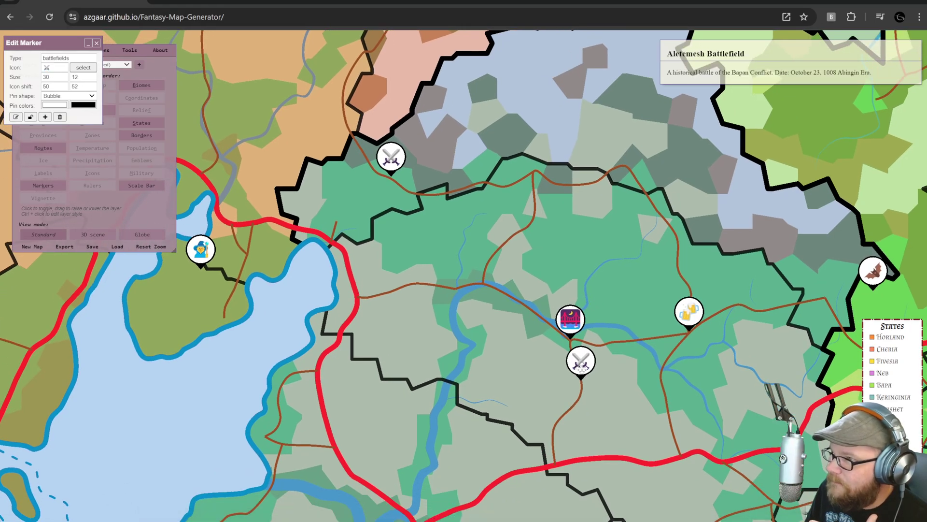
mouse_move(689, 316)
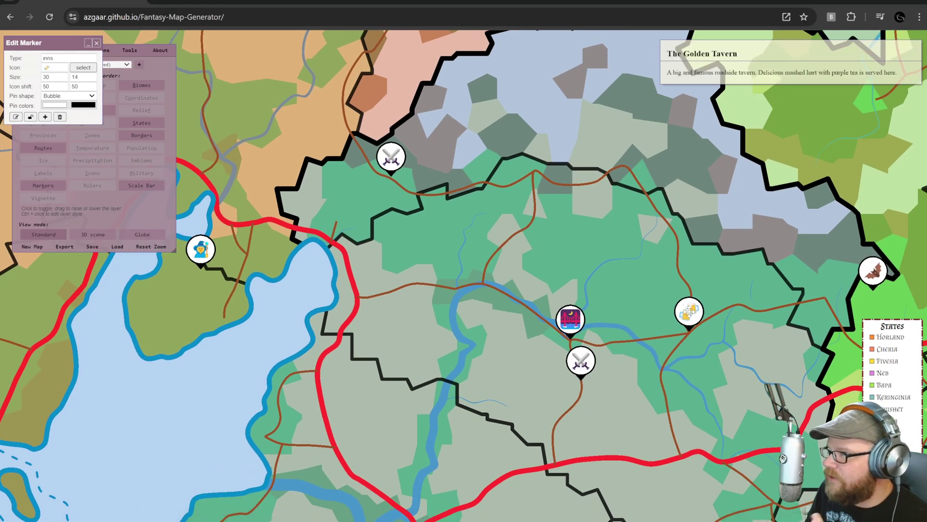
Inspect the bat-icon cave marker on the state border and the circus tent marker on the main road
drag(741, 271, 587, 264)
click(723, 268)
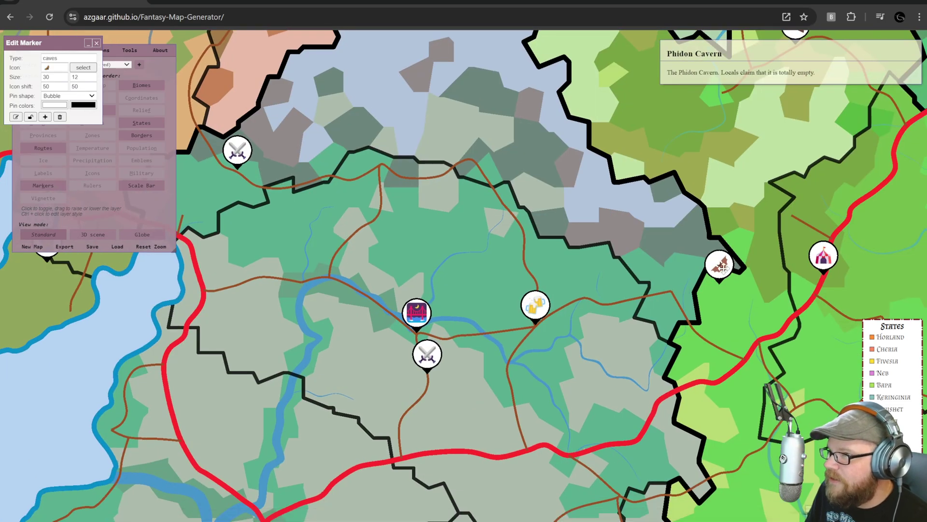
drag(682, 268, 565, 268)
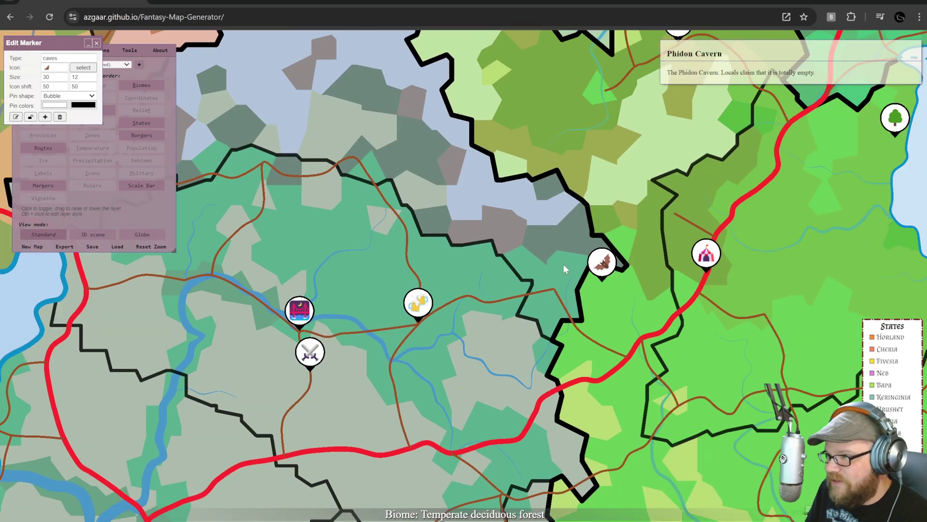
click(709, 254)
drag(701, 290, 663, 291)
scroll(739, 260, up, 4)
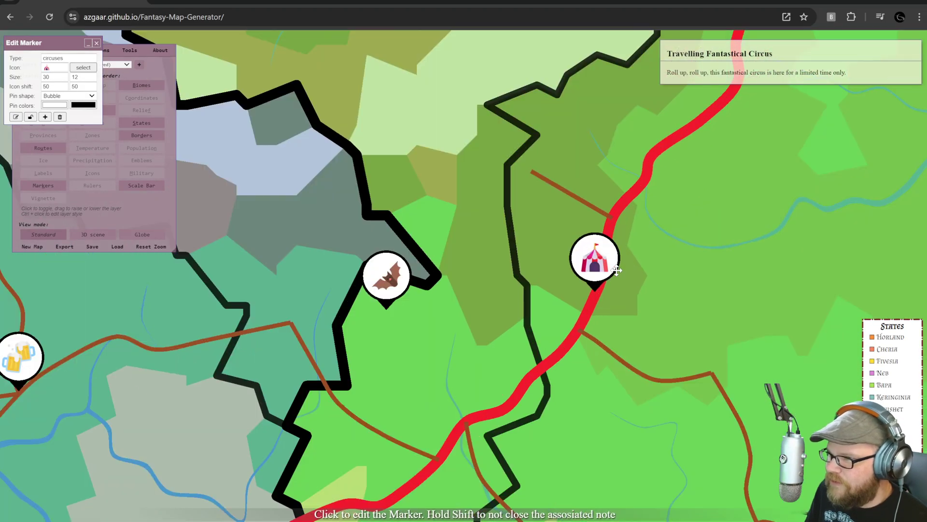
Close the circus marker's editor and show the Relief layer on the map
click(97, 43)
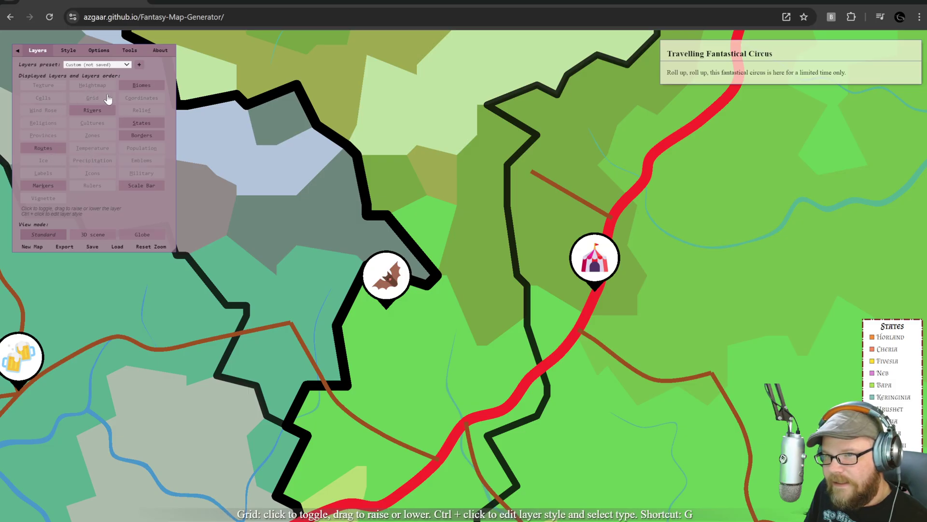
click(134, 113)
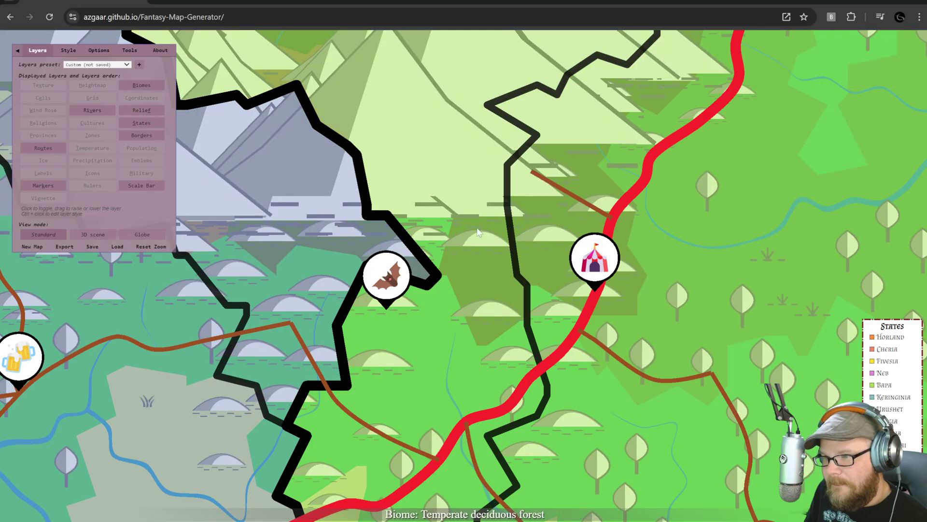
drag(514, 294, 406, 268)
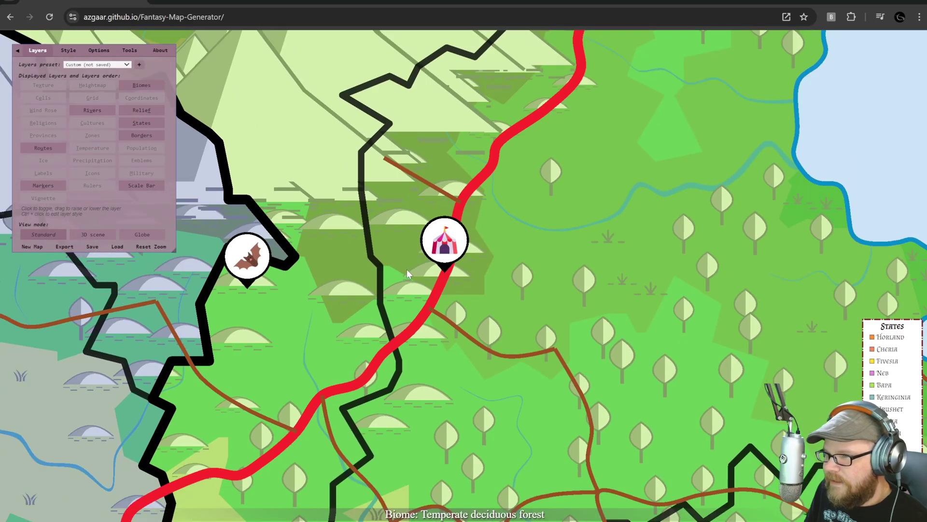
scroll(306, 214, down, 5)
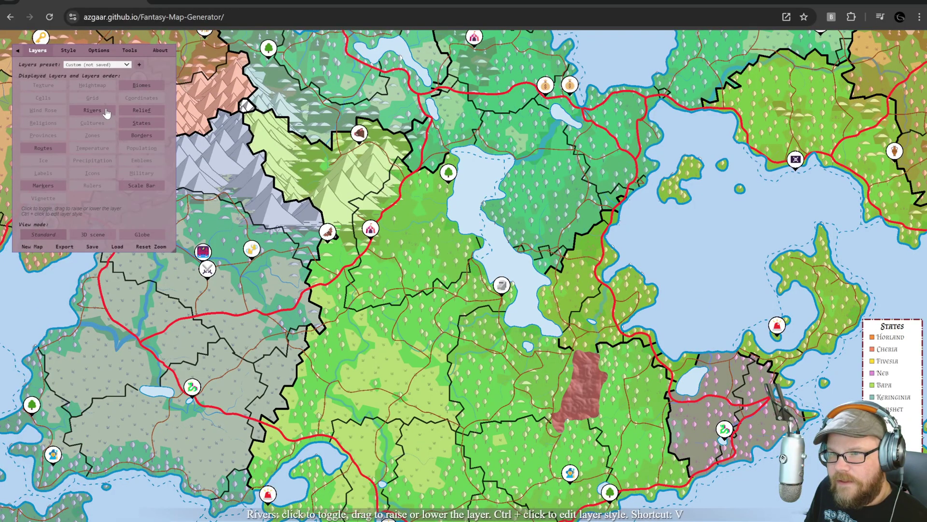
Hide the Biomes layer and show the Labels layer, keeping States displayed
click(140, 88)
drag(502, 362, 516, 301)
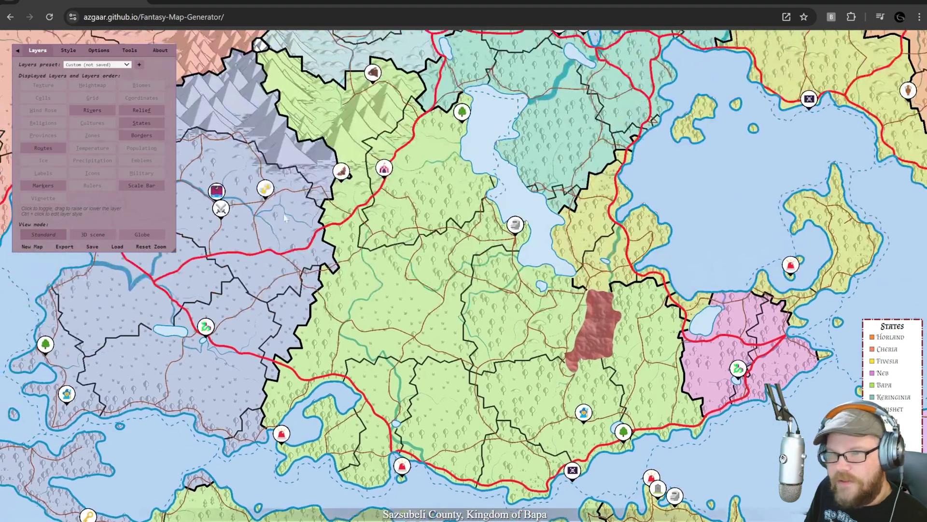
click(133, 124)
click(133, 124)
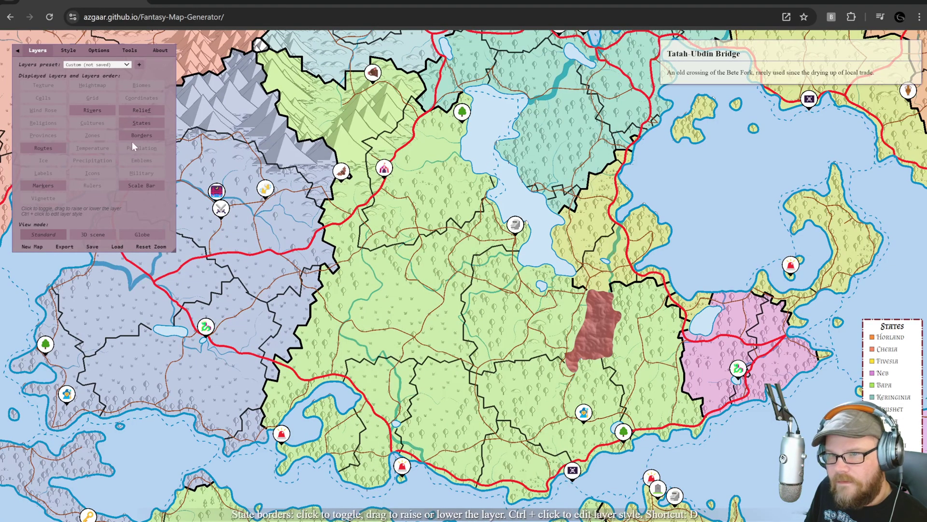
click(46, 174)
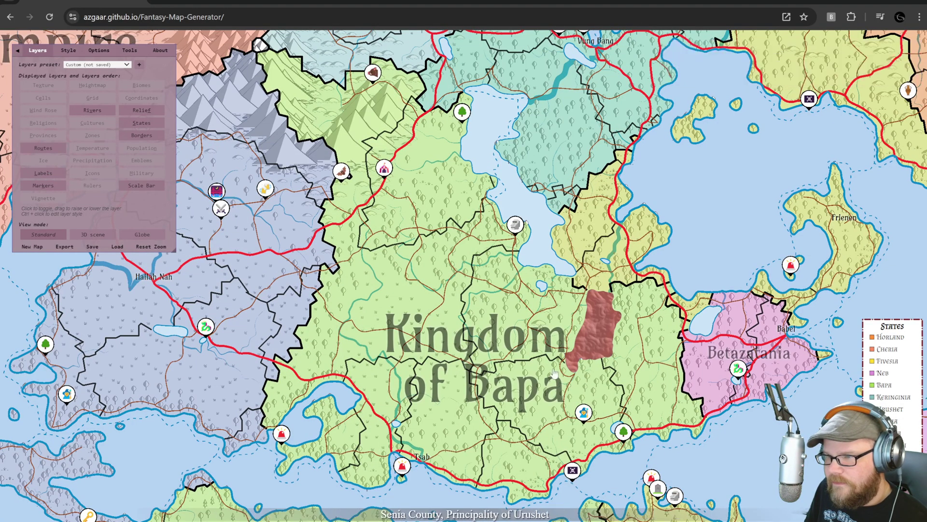
Inspect the tree marker on the lake's northwest shore and the animal marker northeast of Olensk
drag(377, 196, 379, 219)
scroll(379, 218, up, 5)
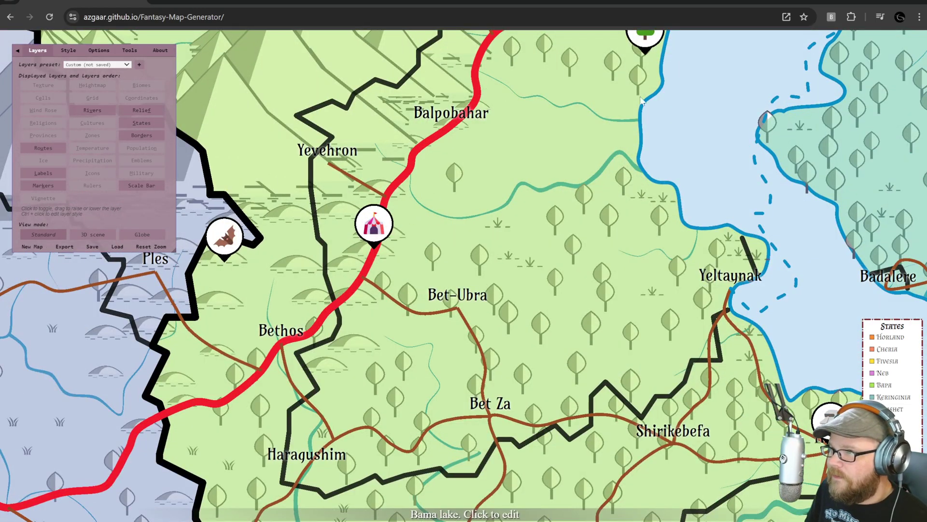
drag(578, 113, 581, 212)
mouse_move(652, 120)
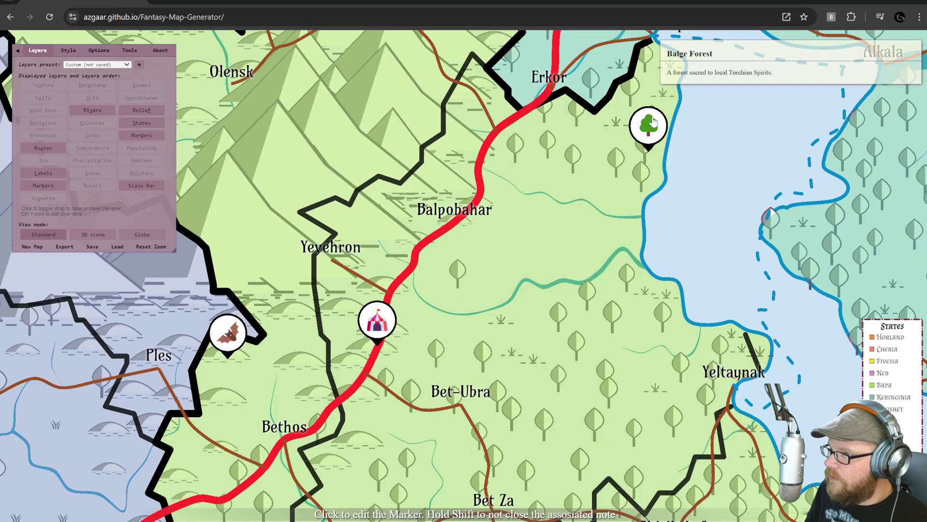
drag(559, 227, 470, 489)
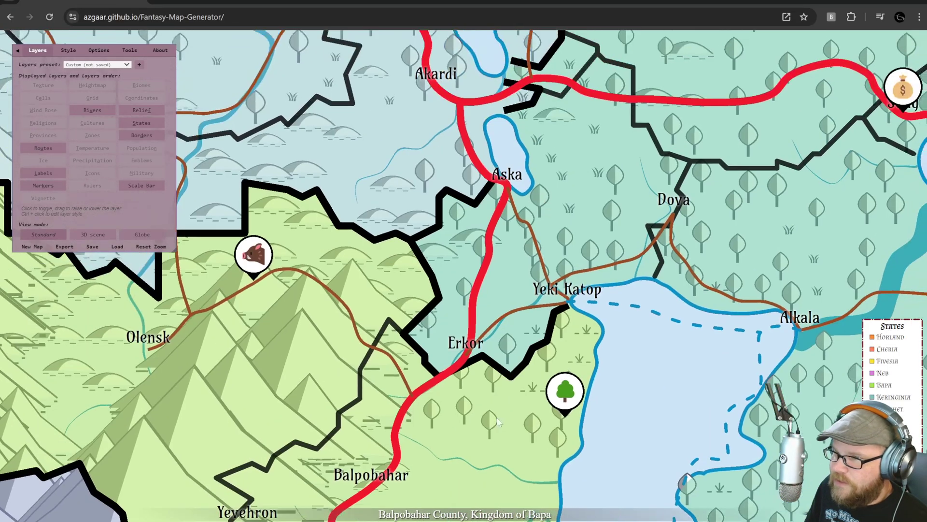
scroll(490, 324, down, 2)
mouse_move(301, 278)
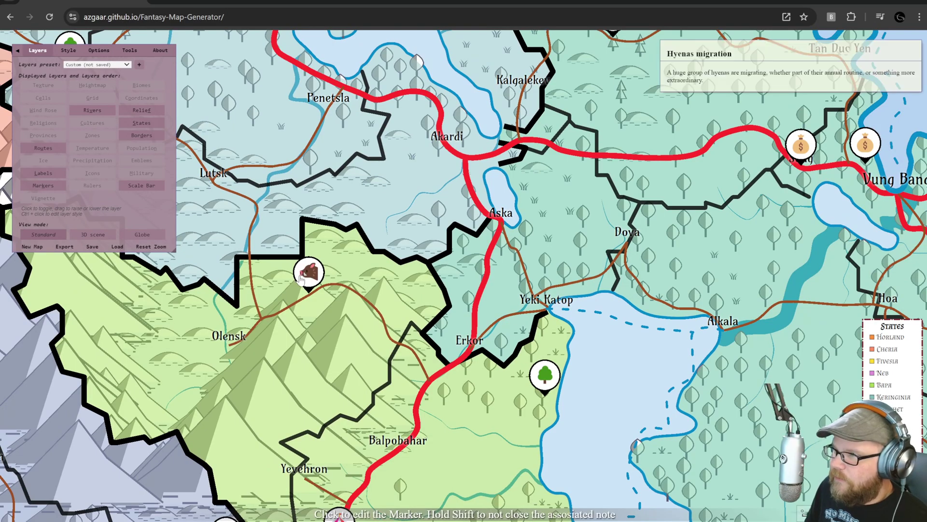
Inspect the money-bag brigand markers northwest of Vung Bang, open the marker editor for them, and close it
drag(655, 172, 338, 262)
scroll(338, 262, down, 1)
mouse_move(529, 236)
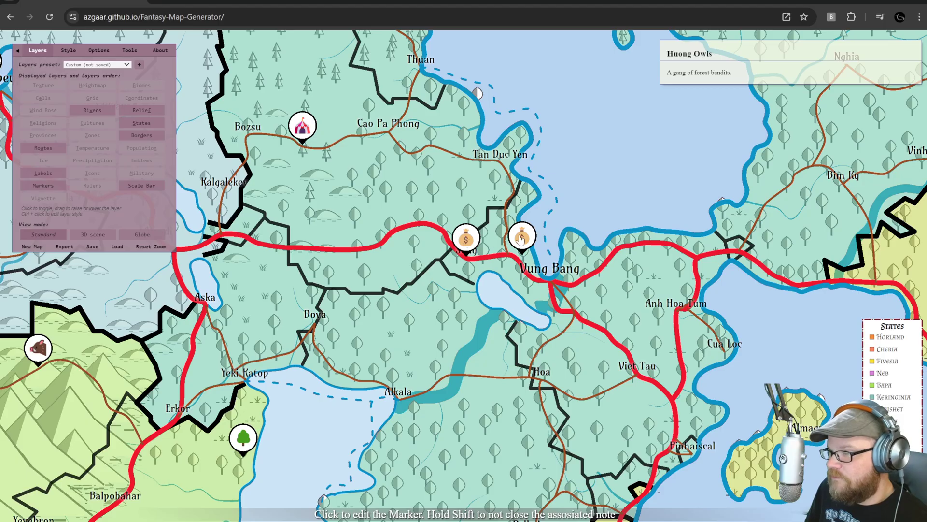
click(521, 238)
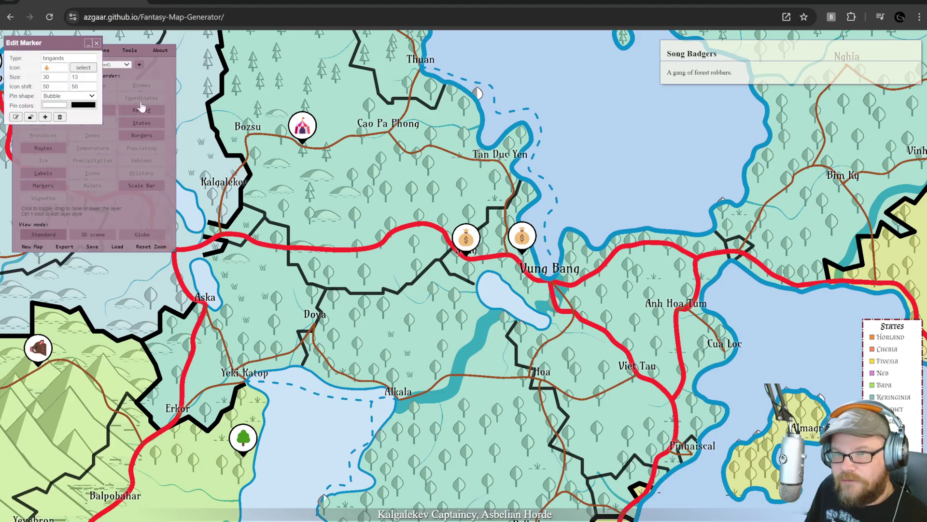
click(97, 43)
Return to the area around Ples and Bethos and show the Icons layer, keeping Labels displayed
drag(275, 434, 434, 152)
mouse_move(445, 324)
mouse_down()
mouse_move(463, 282)
mouse_move(727, 237)
mouse_up()
scroll(472, 220, up, 6)
drag(426, 238, 491, 229)
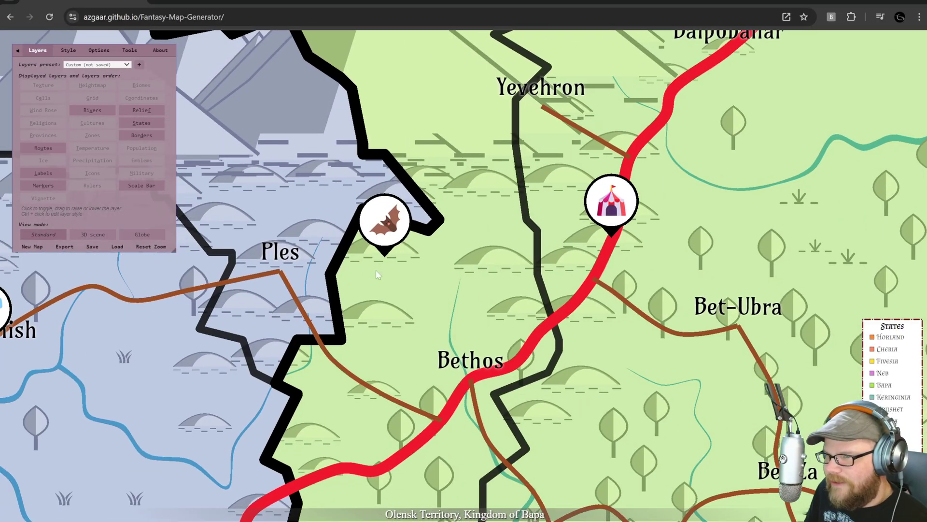
click(280, 274)
click(120, 46)
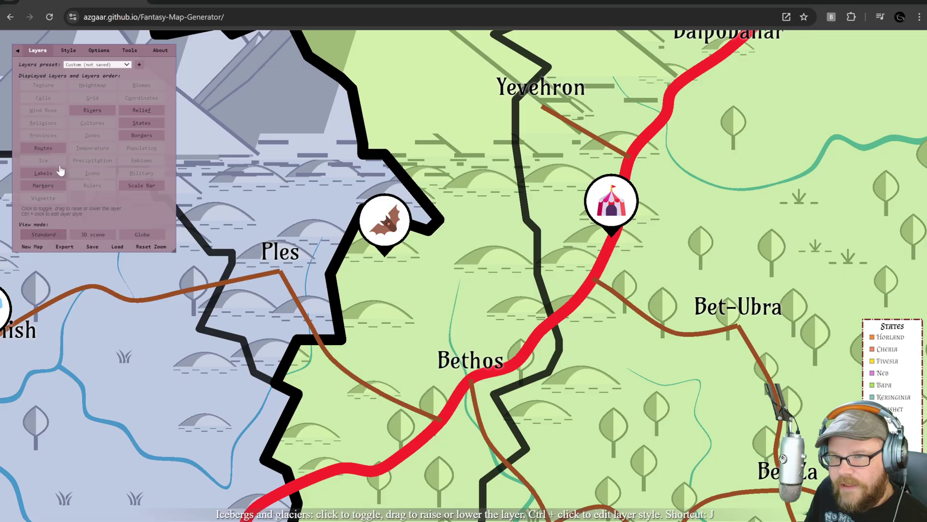
click(48, 175)
click(48, 174)
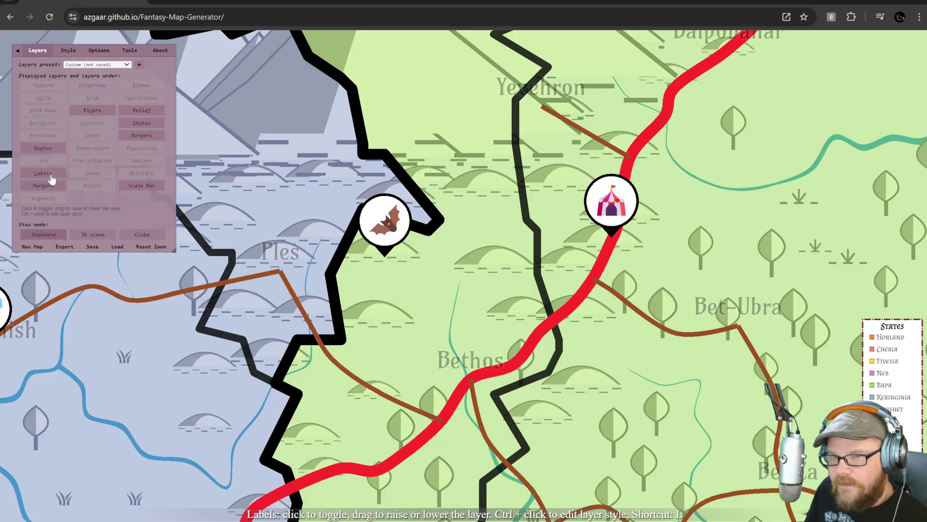
click(111, 177)
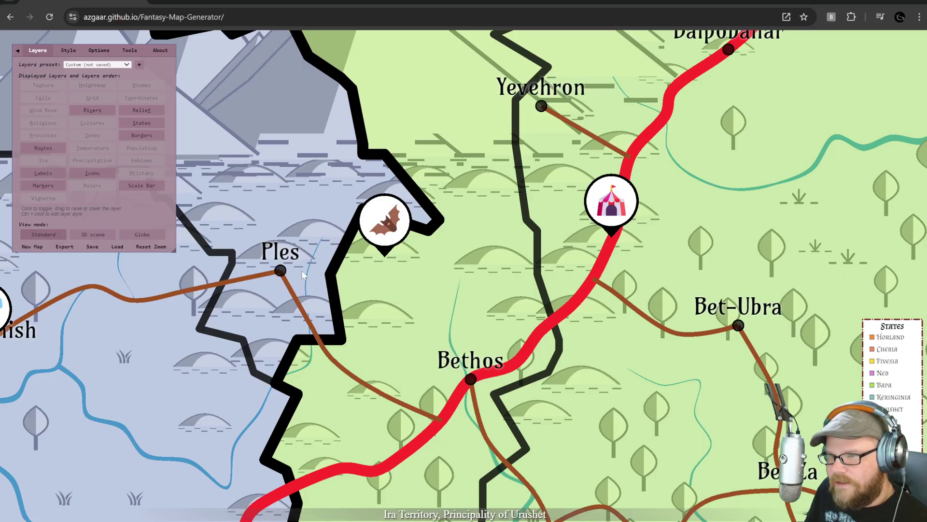
Open the burg editor for Ples, examine its details and map preview, and check the tavern marker west of it
click(281, 271)
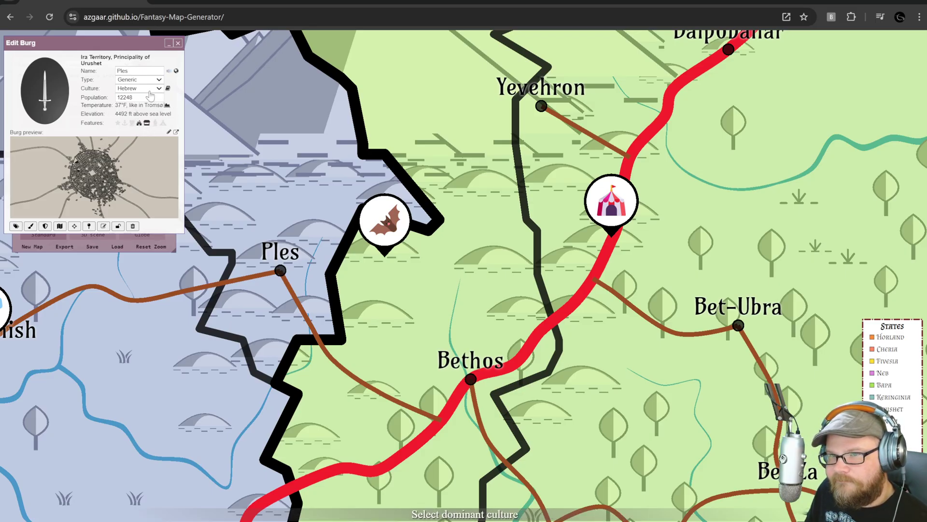
drag(225, 272, 283, 264)
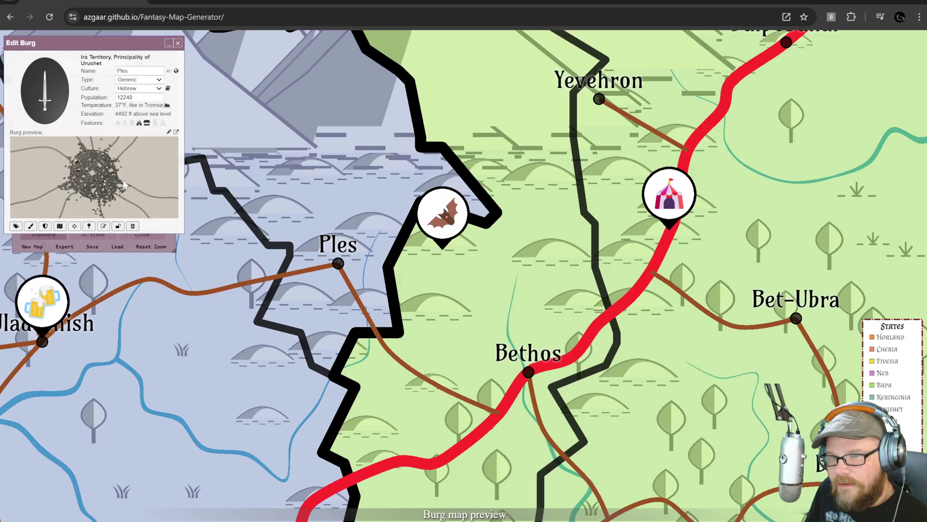
drag(49, 298, 230, 243)
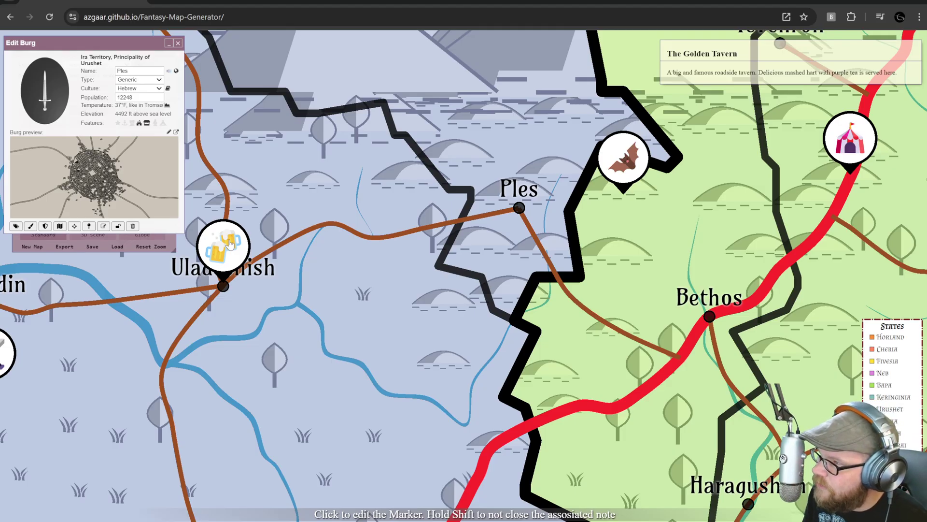
drag(230, 243, 52, 288)
Open the burg editor for Bethos and open its village map in a new tab
drag(433, 294, 362, 225)
click(461, 295)
drag(511, 188, 483, 269)
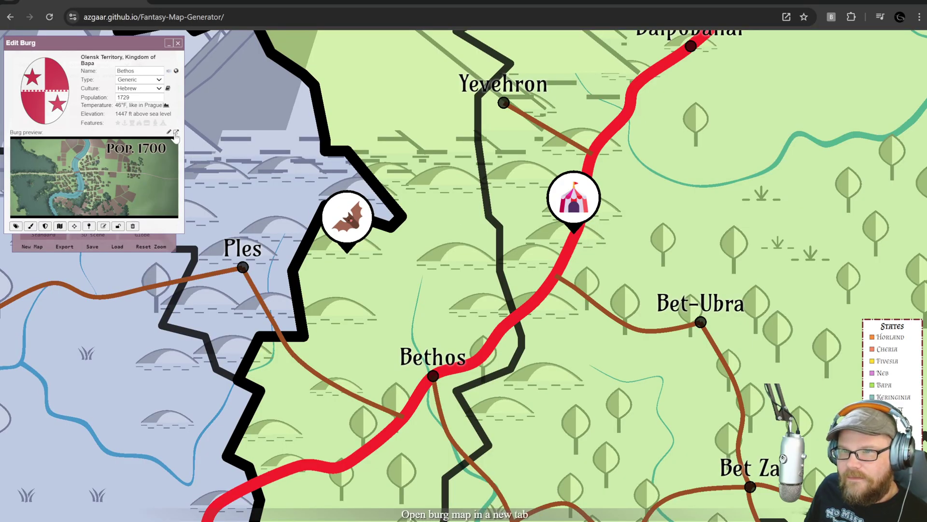
click(118, 196)
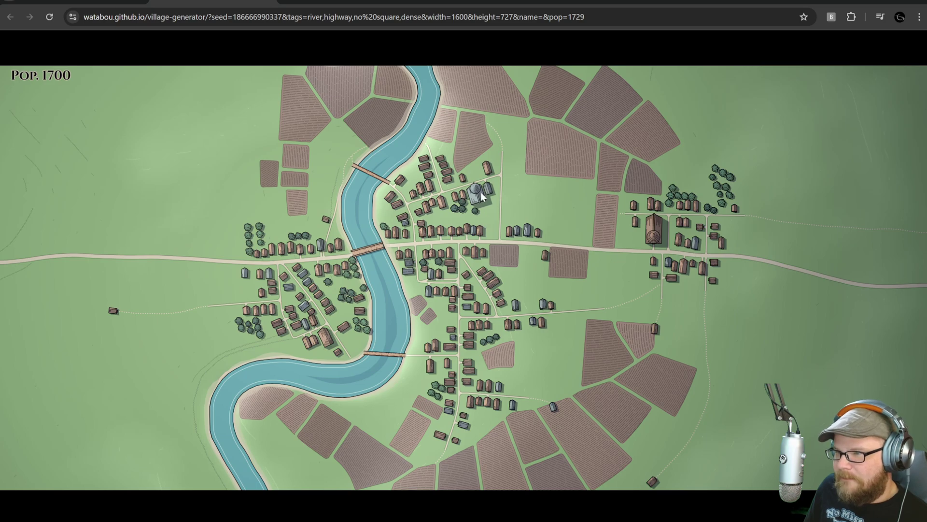
Open the large domed building east of the river's northern bridge in Dwellings from the village map
right_click(281, 203)
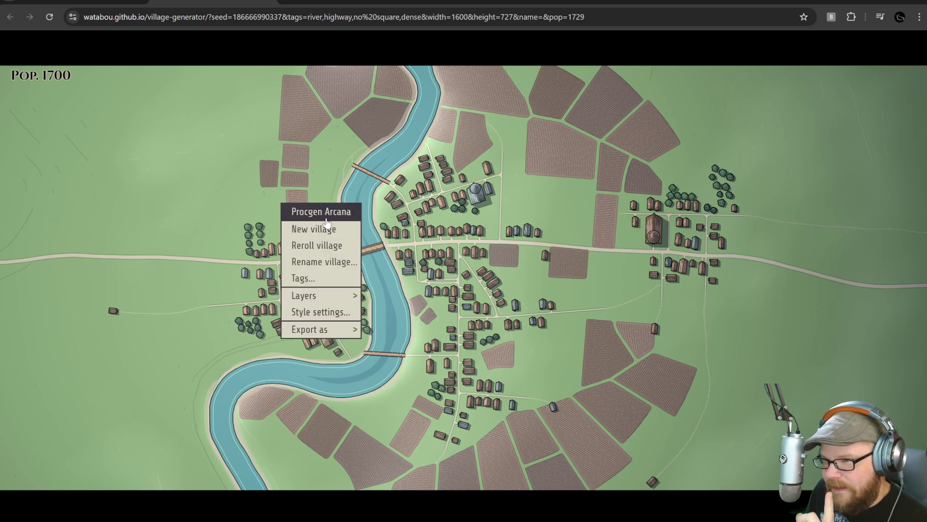
mouse_move(327, 300)
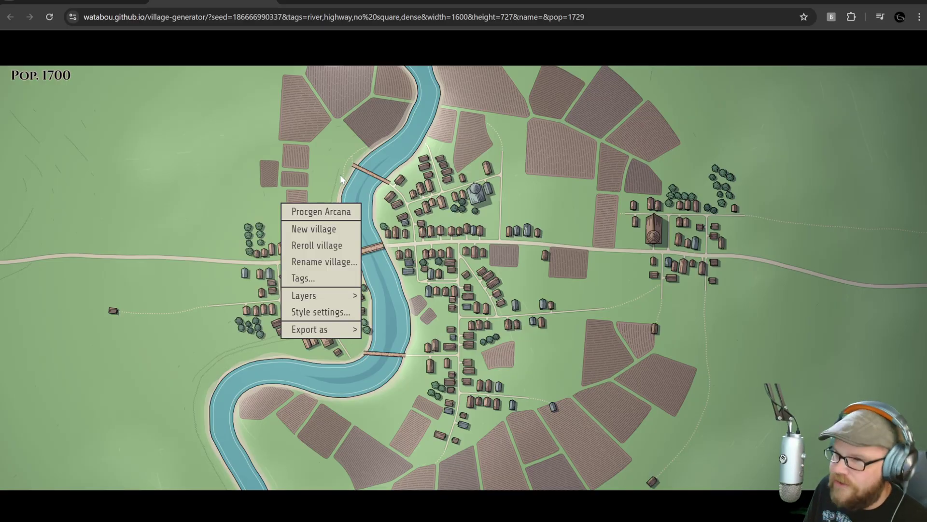
right_click(362, 174)
right_click(472, 197)
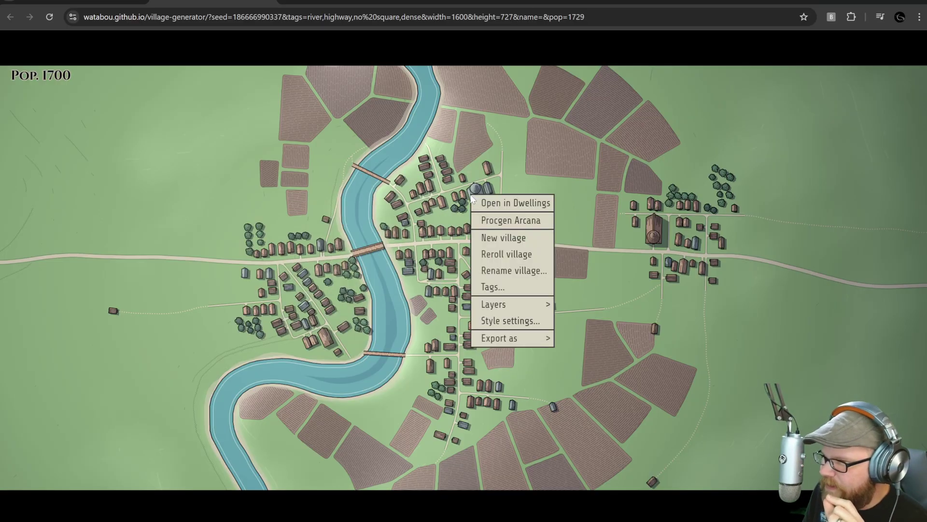
right_click(428, 199)
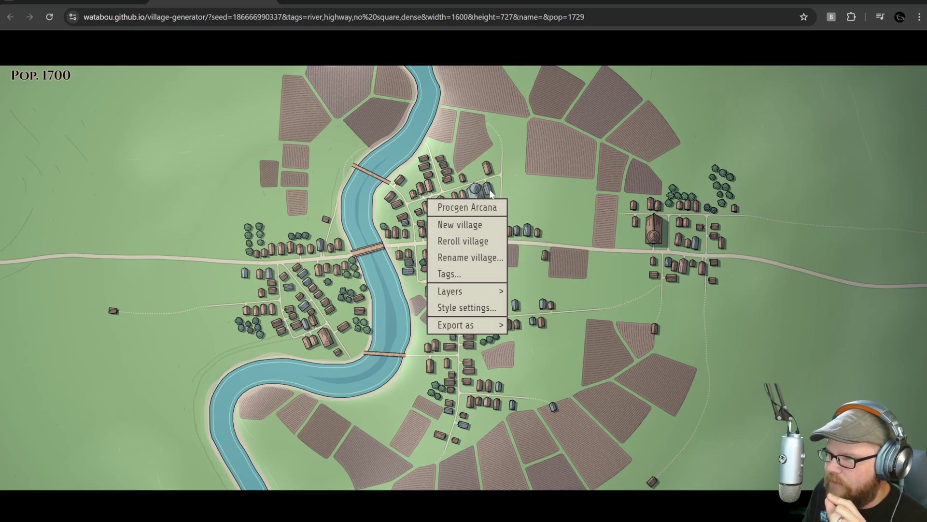
right_click(476, 193)
click(505, 202)
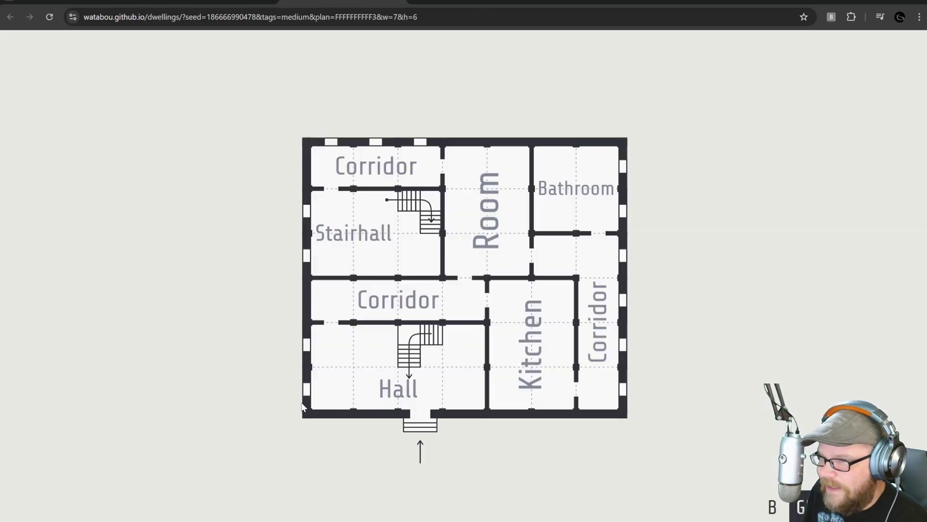
View the house's floor plans level by level and return to the ground floor
click(773, 506)
click(806, 506)
click(841, 506)
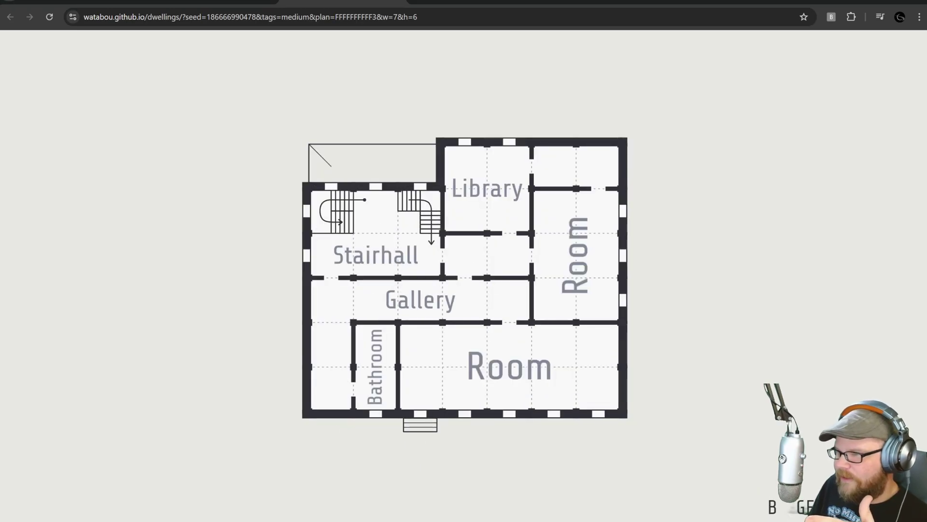
click(875, 506)
click(909, 506)
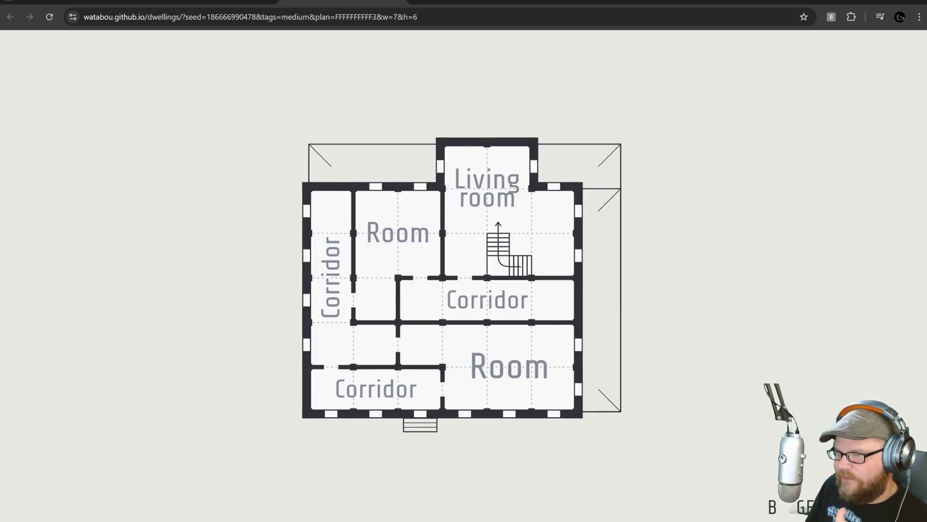
click(795, 511)
Review the floor plan's color style settings and close them
right_click(264, 140)
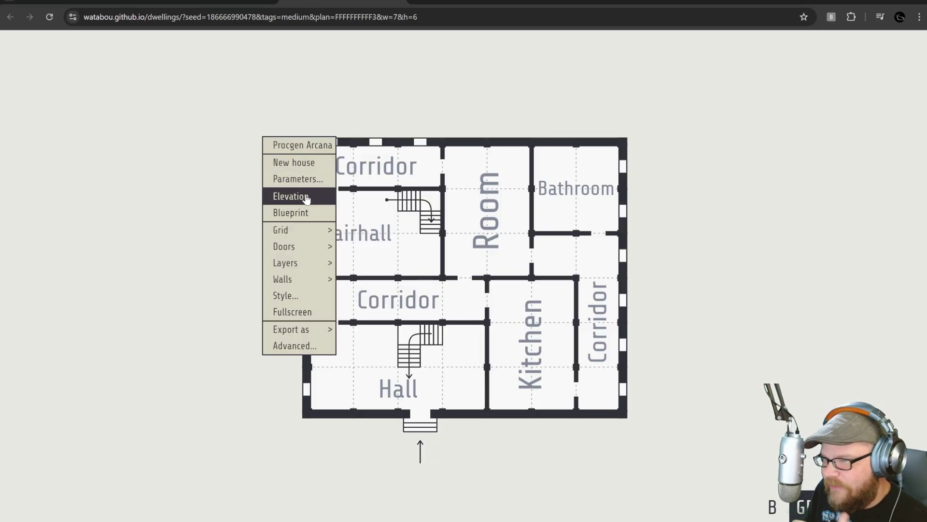
click(306, 296)
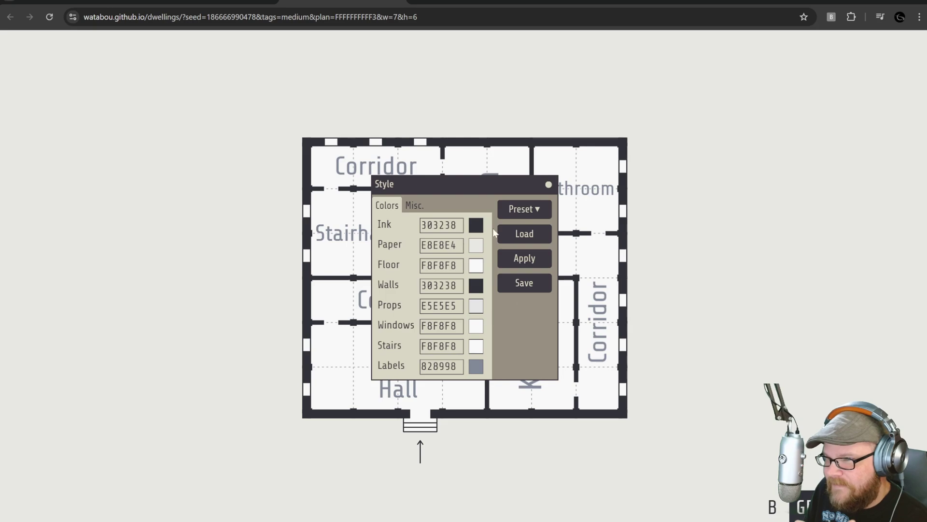
click(549, 186)
Set the floor plan's wall style to Sci-fi
right_click(214, 237)
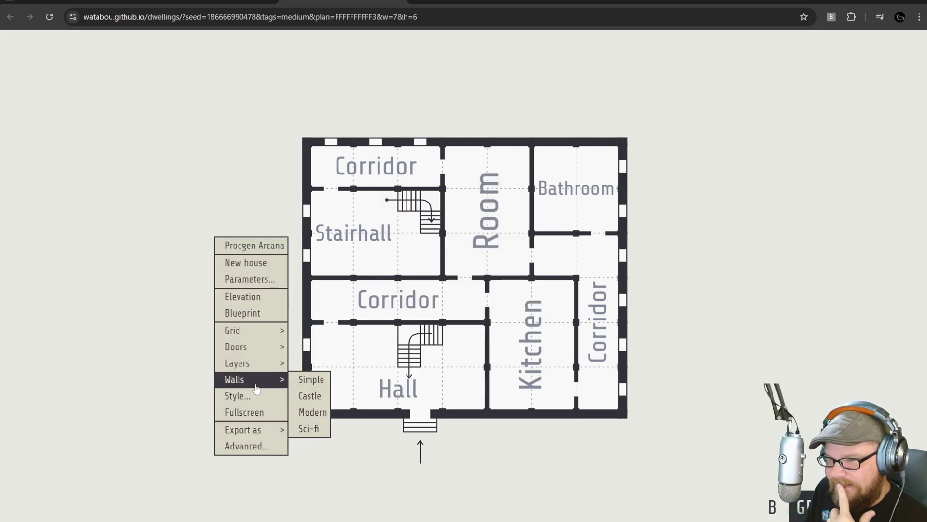
mouse_move(256, 386)
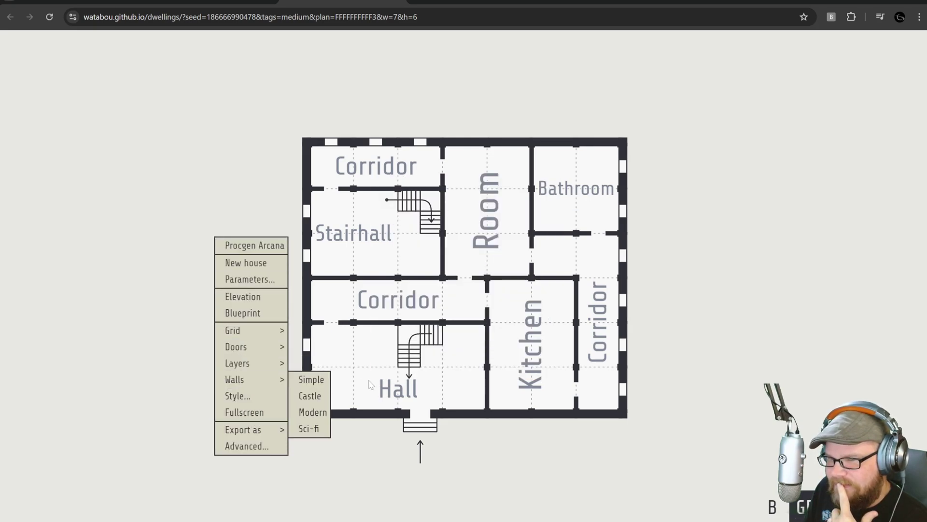
click(315, 429)
Set the floor plan's wall style to Castle
right_click(241, 248)
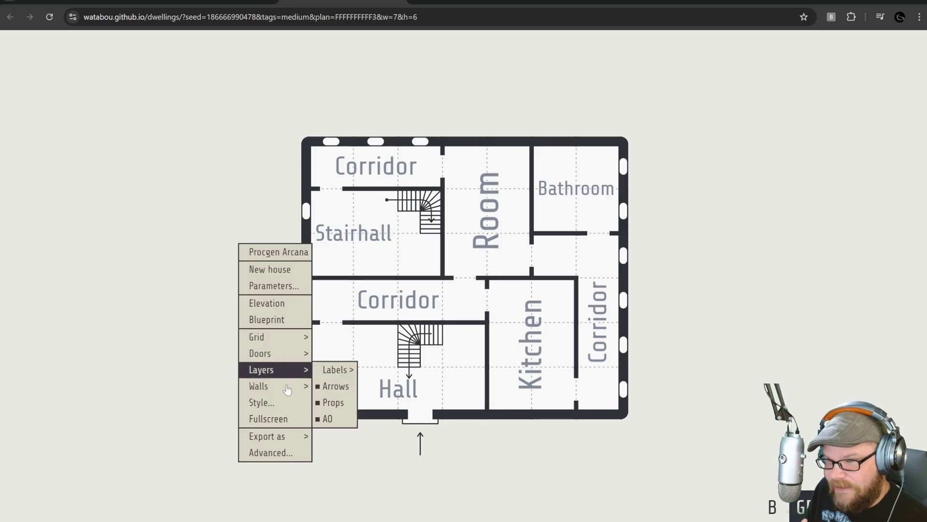
mouse_move(290, 386)
click(328, 395)
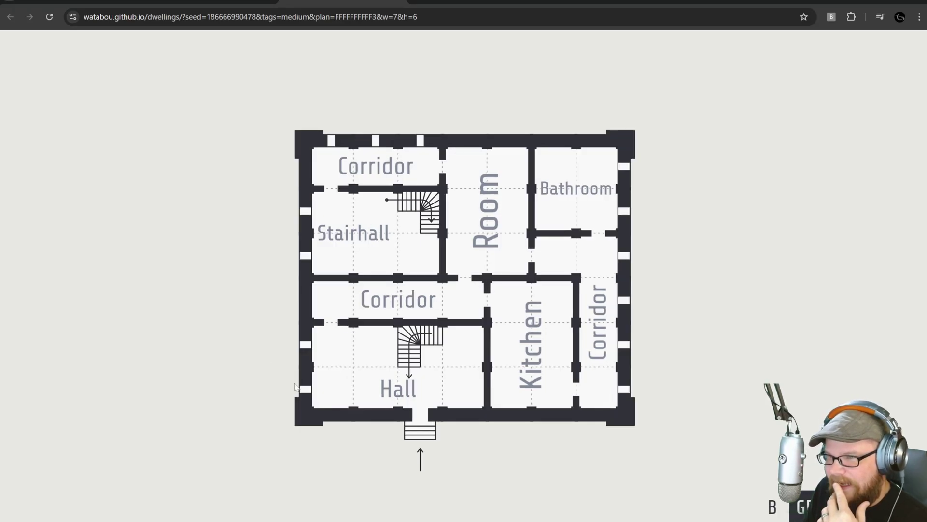
Generate two new random houses in succession in the dwelling generator
right_click(187, 218)
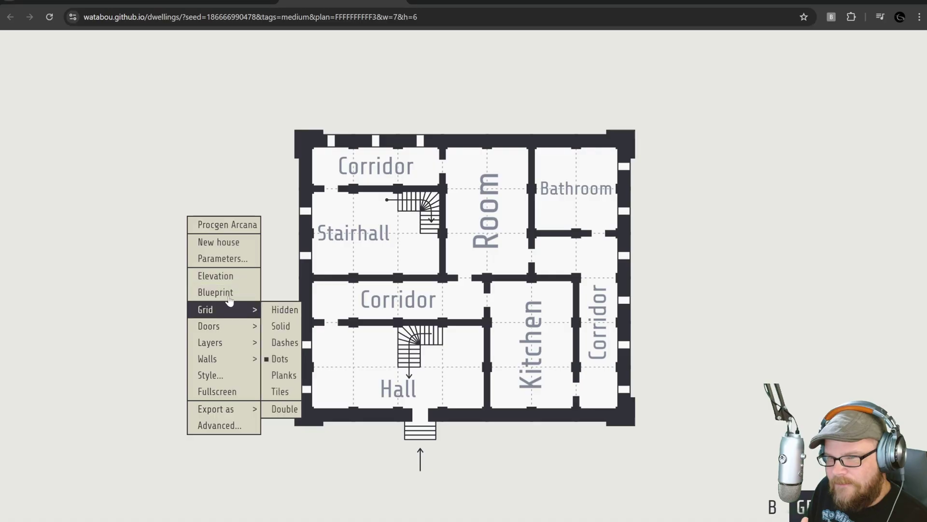
click(237, 243)
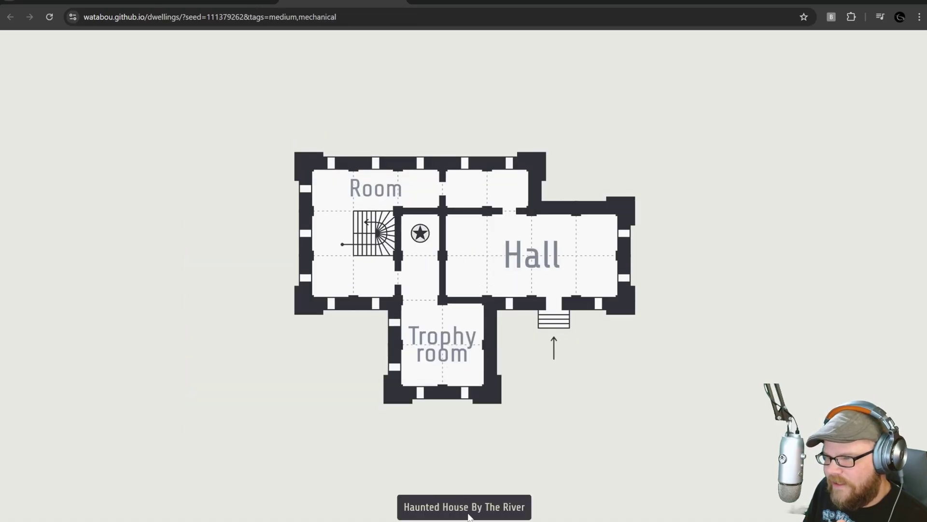
right_click(232, 249)
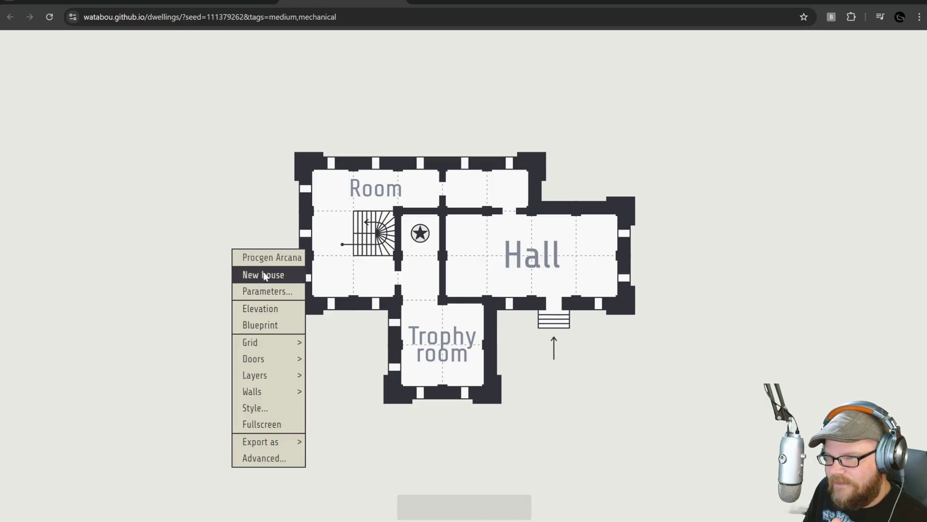
click(263, 273)
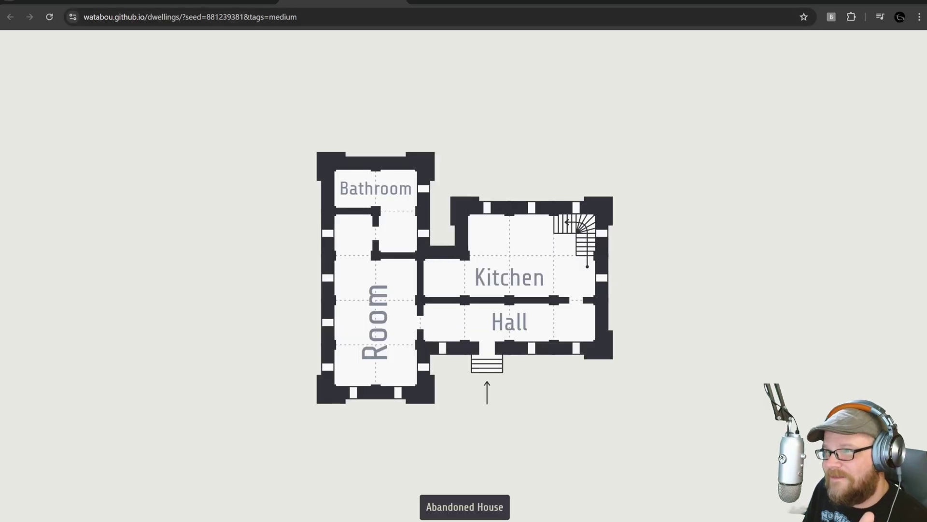
Go back to the village map, view the floor plan of a roadside house west of the river, and return to the village
key(ctrl+shift+Tab)
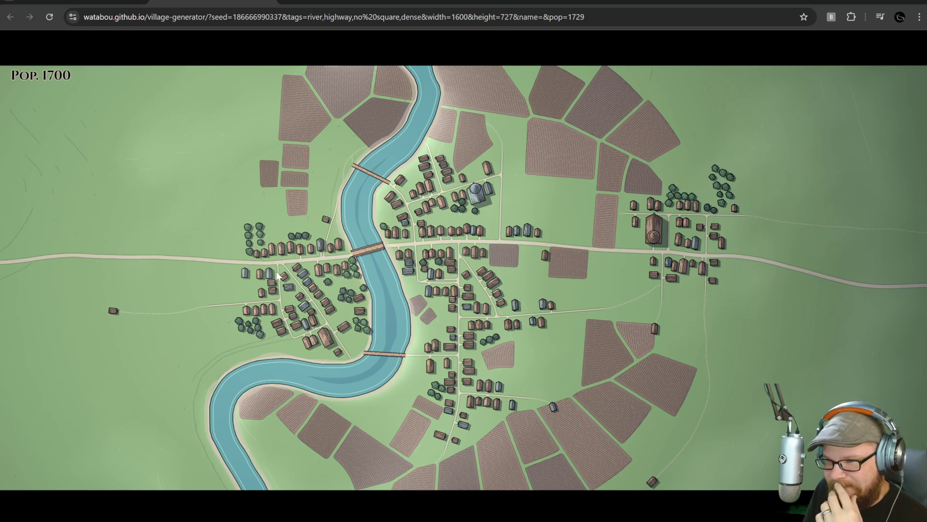
right_click(273, 254)
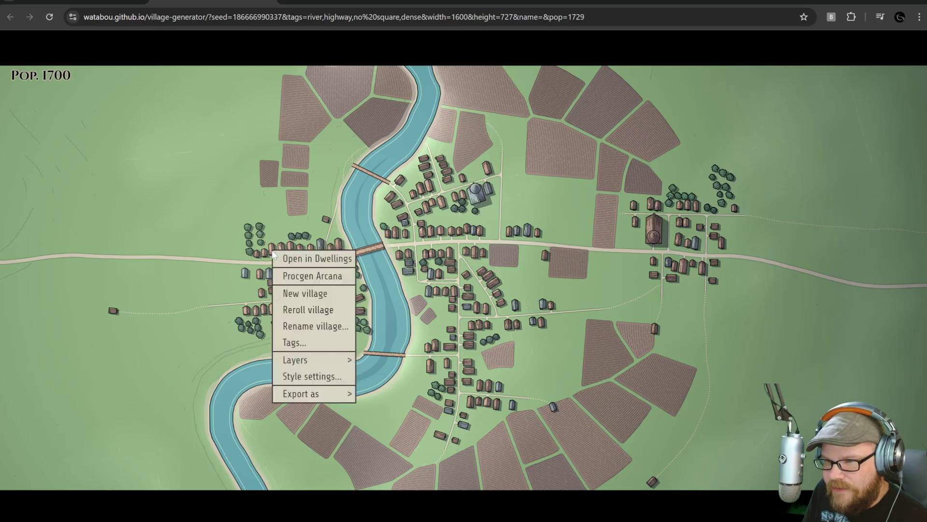
click(296, 262)
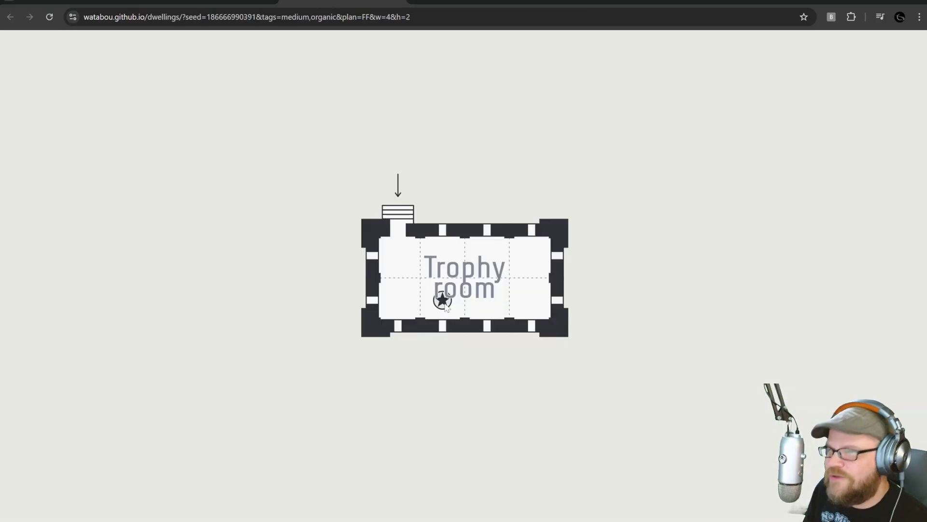
click(400, 2)
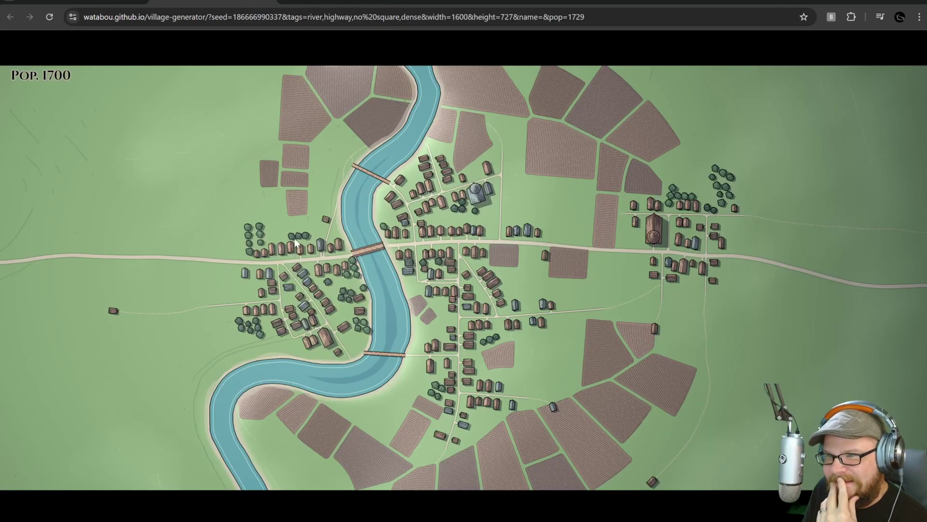
Open the isolated house at the village's far west in Dwellings, view its other floors including the basement, and return to the village
right_click(120, 309)
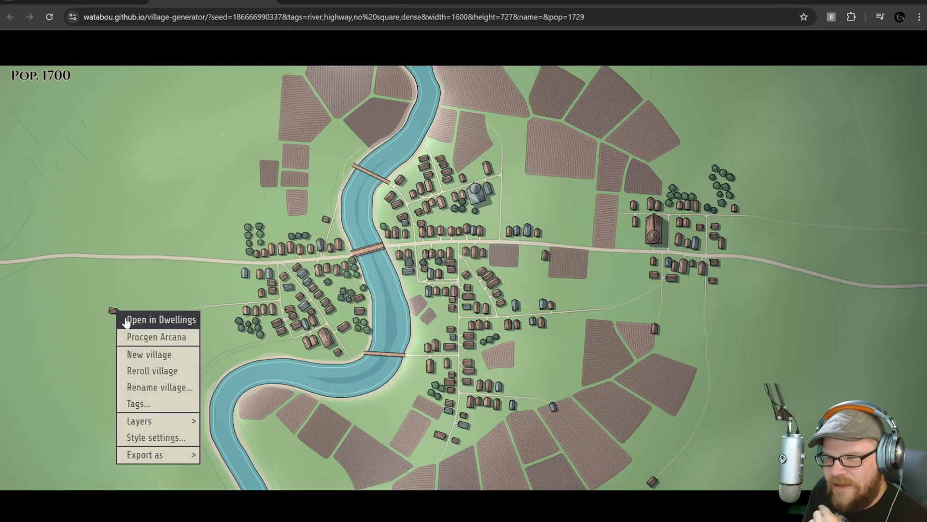
click(158, 321)
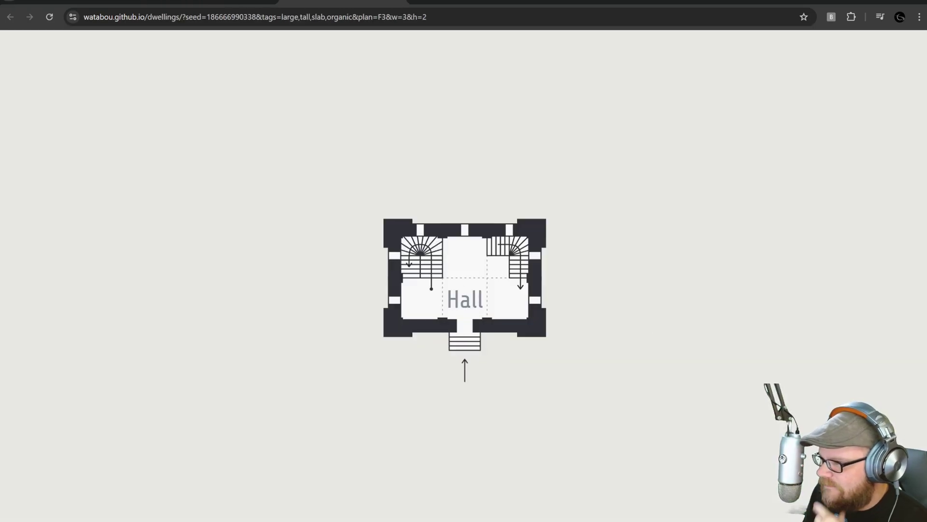
key(Up)
key(Down)
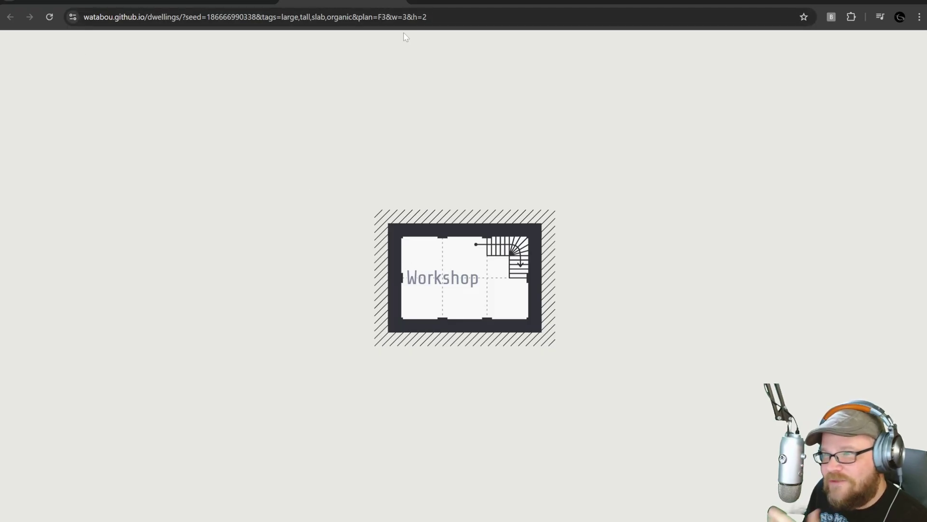
key(ctrl+shift+Tab)
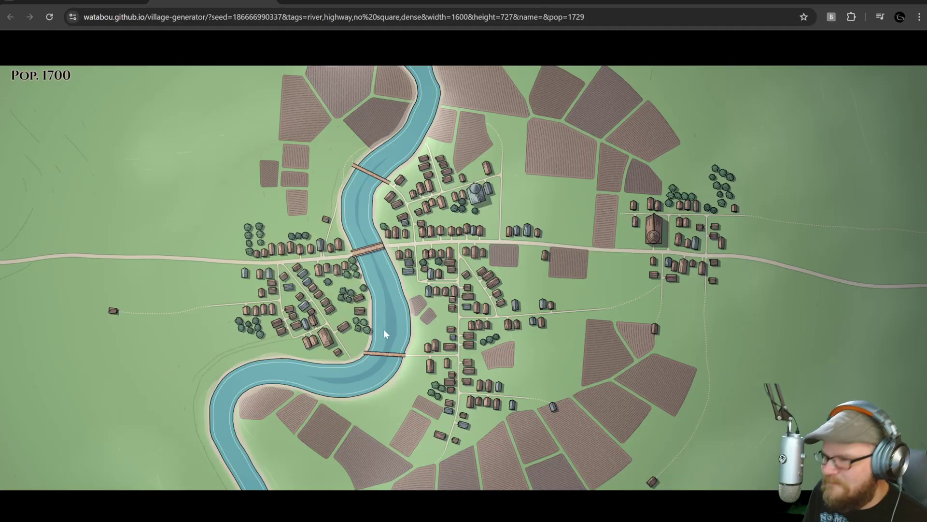
Leave the village map and, after a look at the Alosha city map, switch to the Fantasy Map Generator
right_click(373, 276)
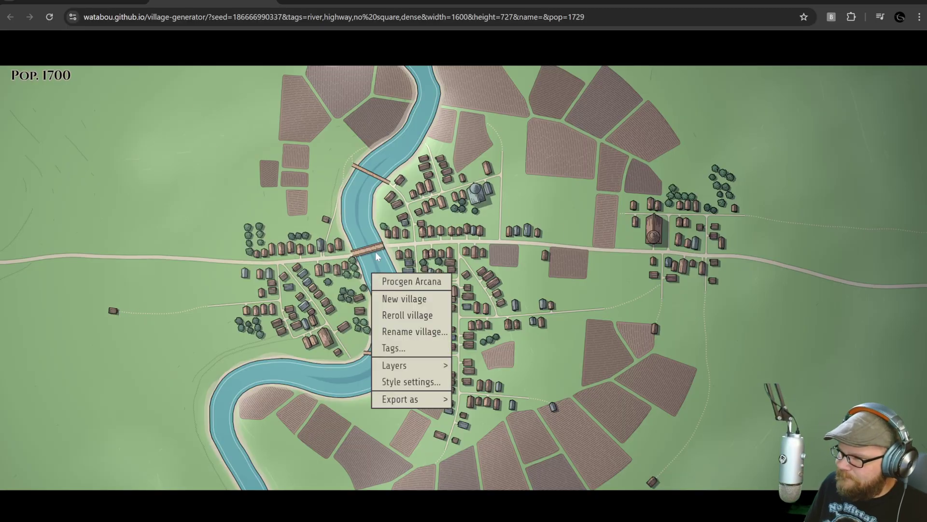
click(377, 259)
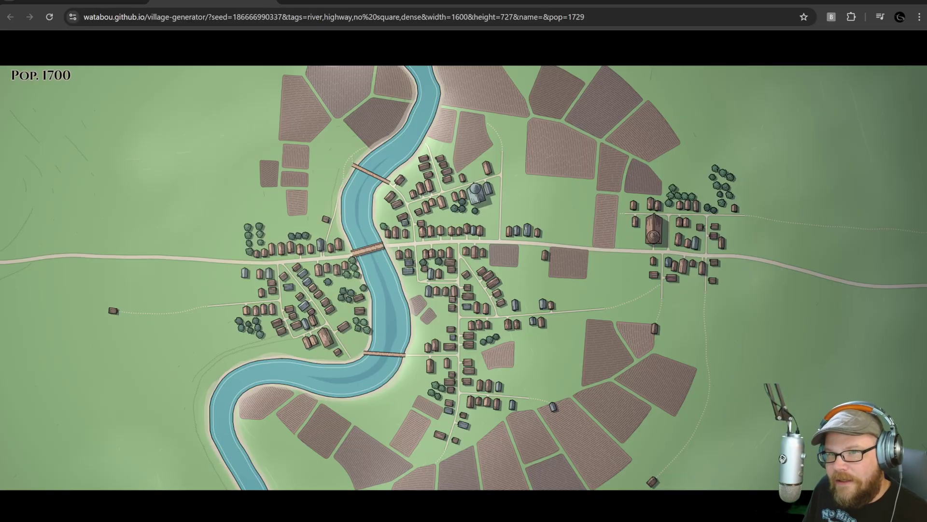
click(272, 1)
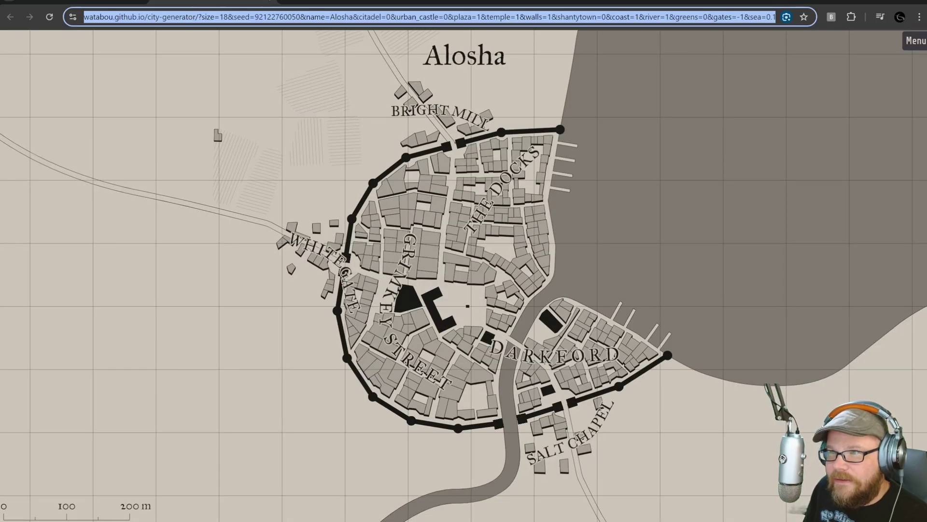
key(ctrl+Tab)
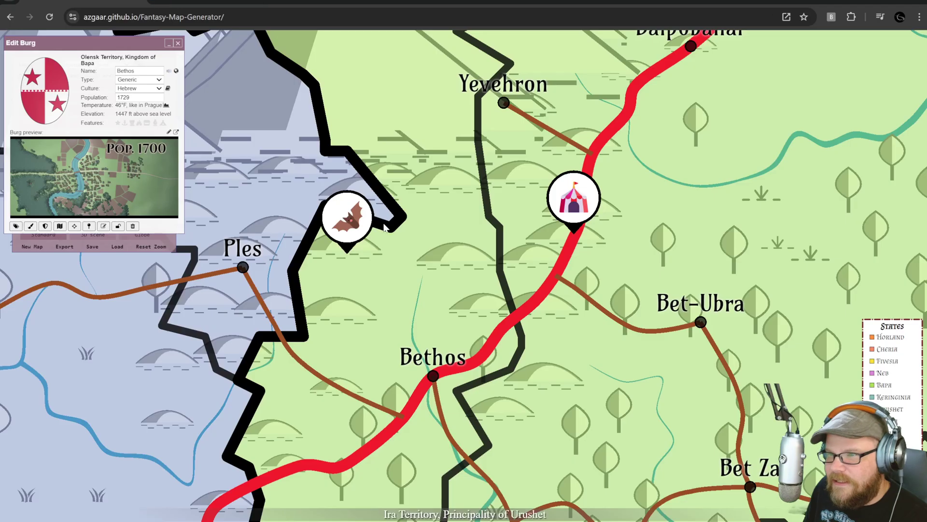
Select the river running through Bethos, trace its course down to the coast at Tsab, and close the river editor
click(412, 338)
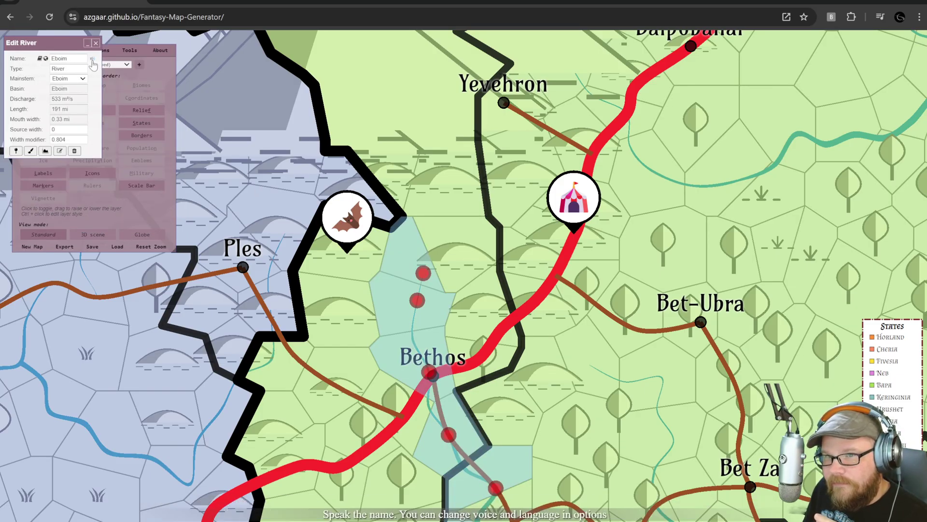
drag(509, 390, 463, 208)
scroll(468, 214, down, 3)
drag(554, 369, 472, 84)
scroll(478, 297, down, 3)
drag(559, 401, 530, 165)
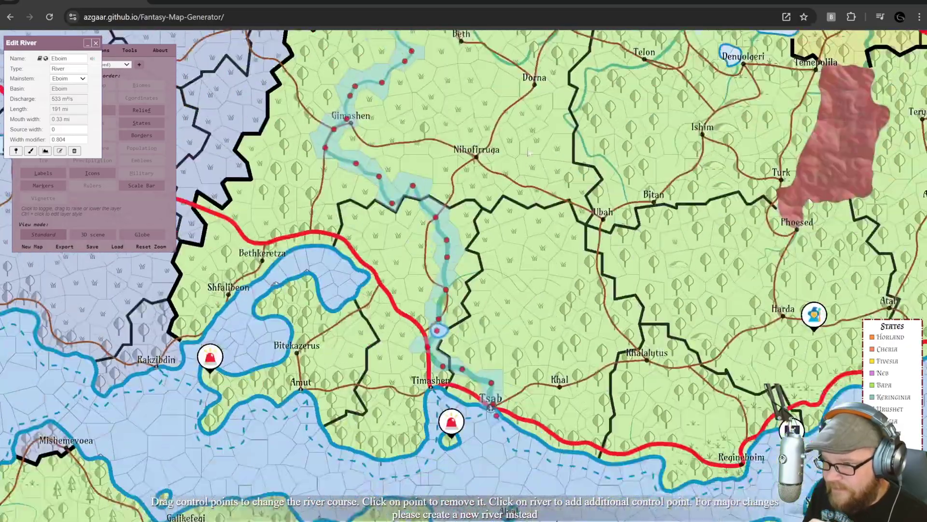
drag(489, 451, 479, 321)
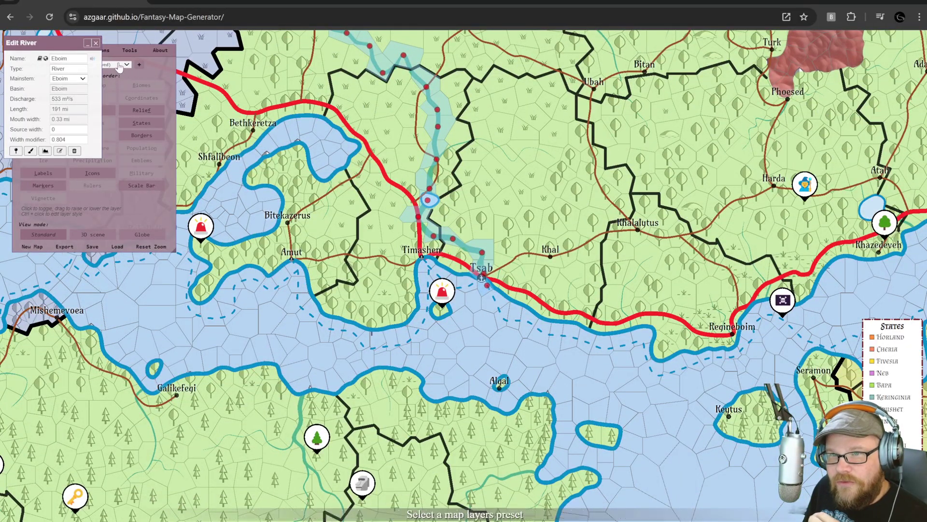
key(Escape)
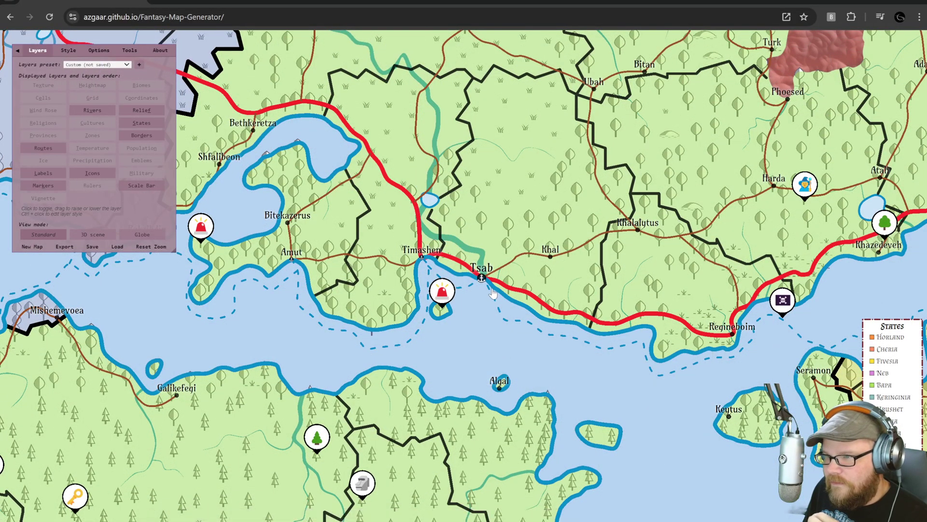
Close the coastline editor and read the note of the lighthouse marker on the small island south of Timashen
click(438, 265)
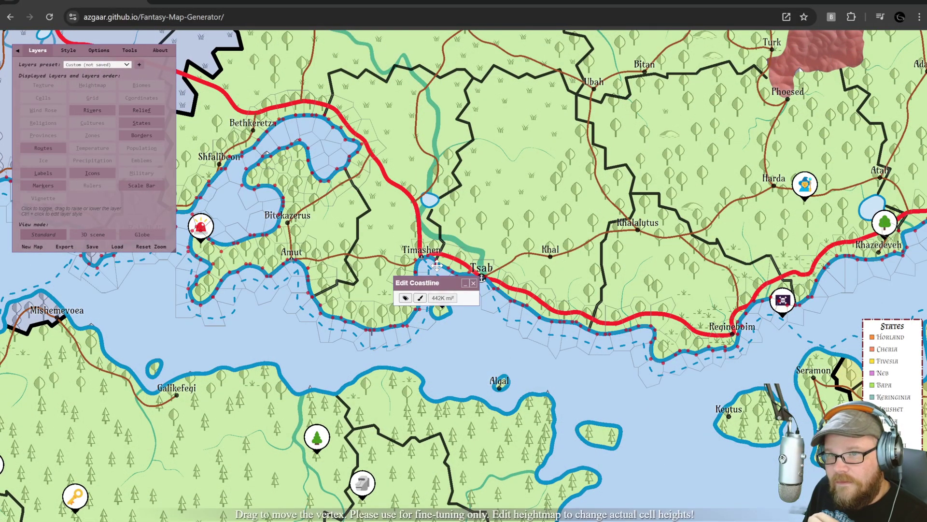
click(473, 283)
scroll(463, 327, up, 5)
mouse_move(412, 225)
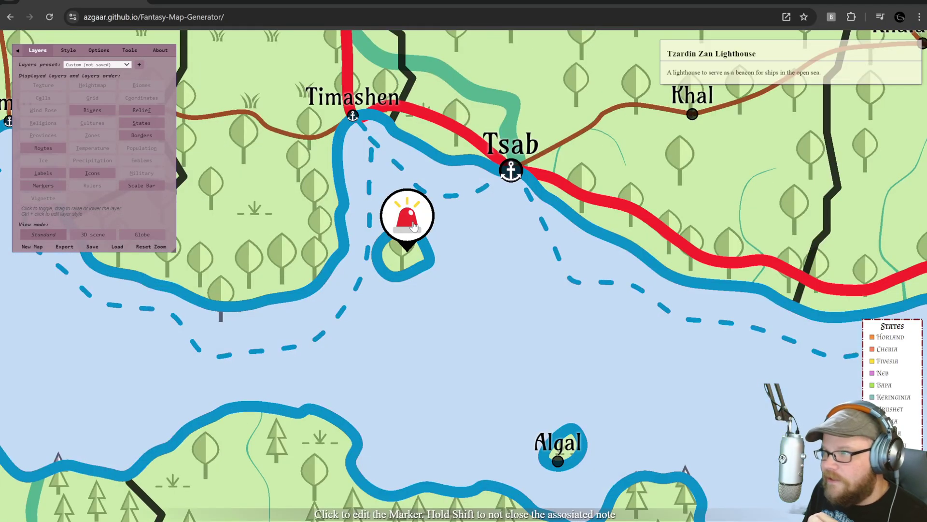
scroll(413, 224, down, 5)
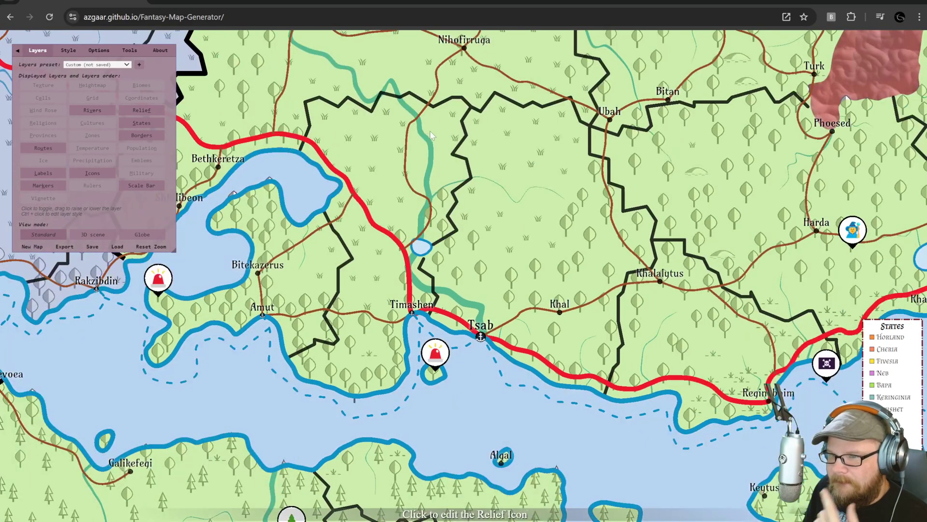
Read the Keri Stele marker's inscription in the notes editor and close both the notes and the marker settings
drag(429, 132, 491, 389)
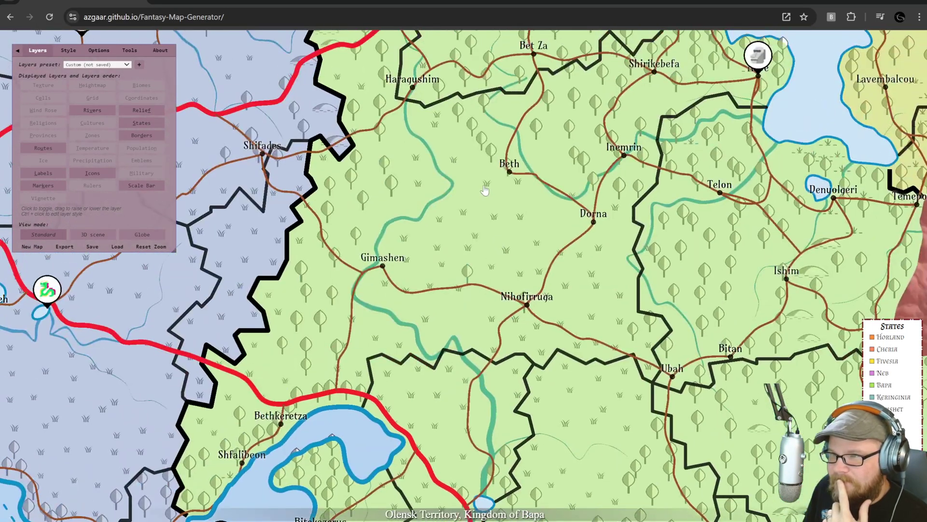
drag(486, 189, 360, 319)
scroll(450, 195, down, 1)
mouse_move(607, 192)
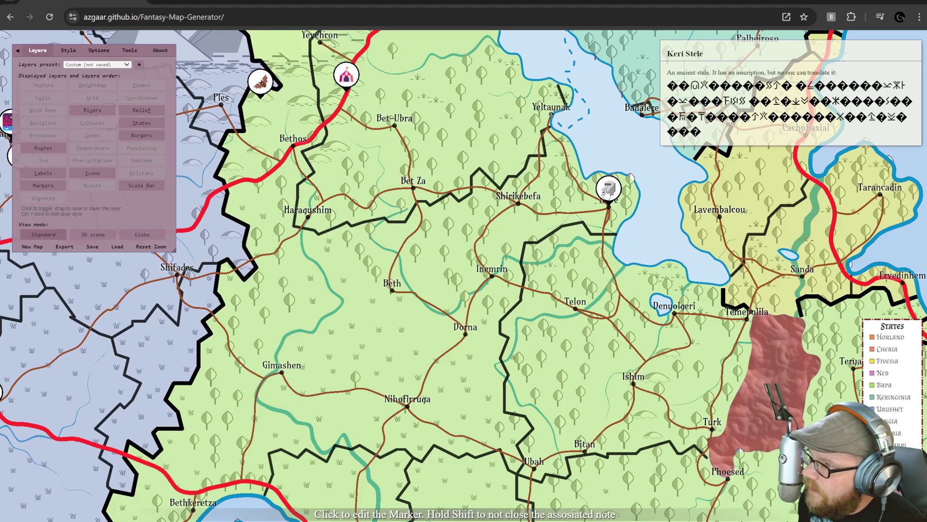
click(608, 192)
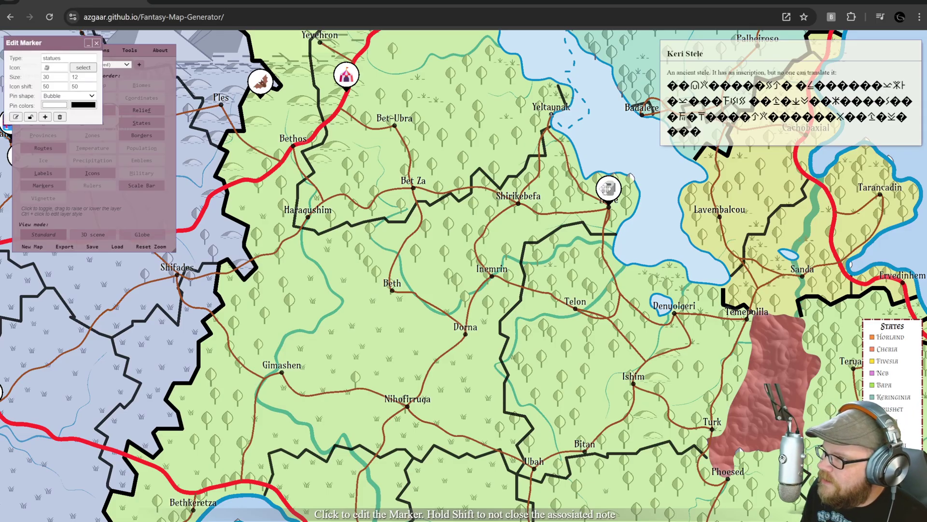
click(15, 117)
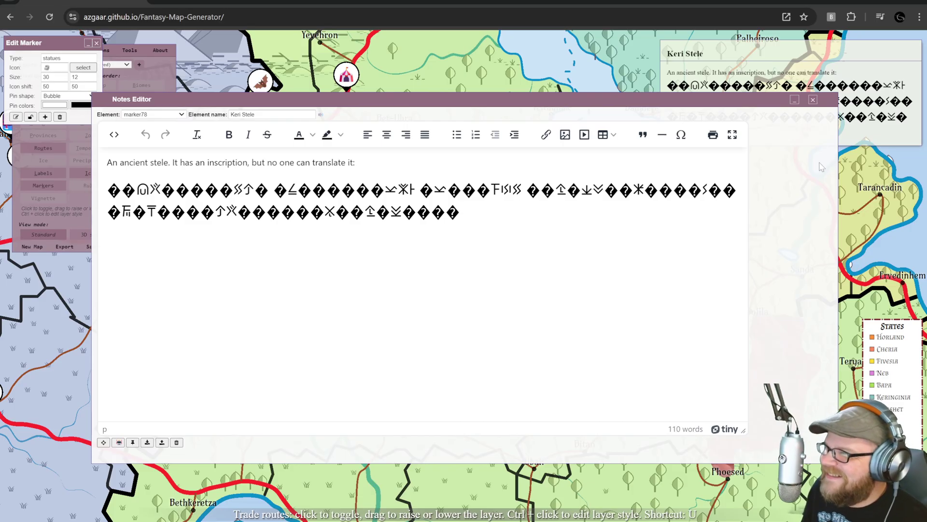
click(813, 99)
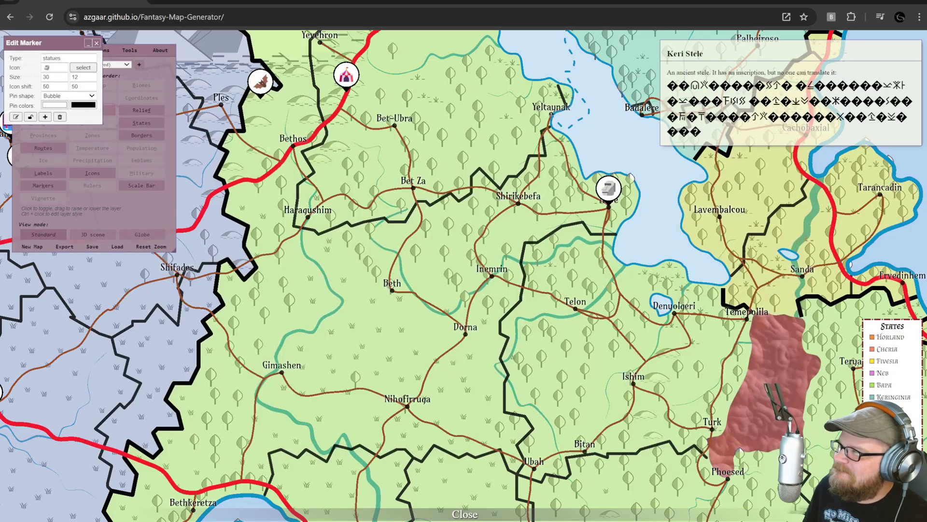
click(97, 44)
Read the Botle Monster marker's note in the notes editor and close both the notes and the marker settings
scroll(377, 288, down, 5)
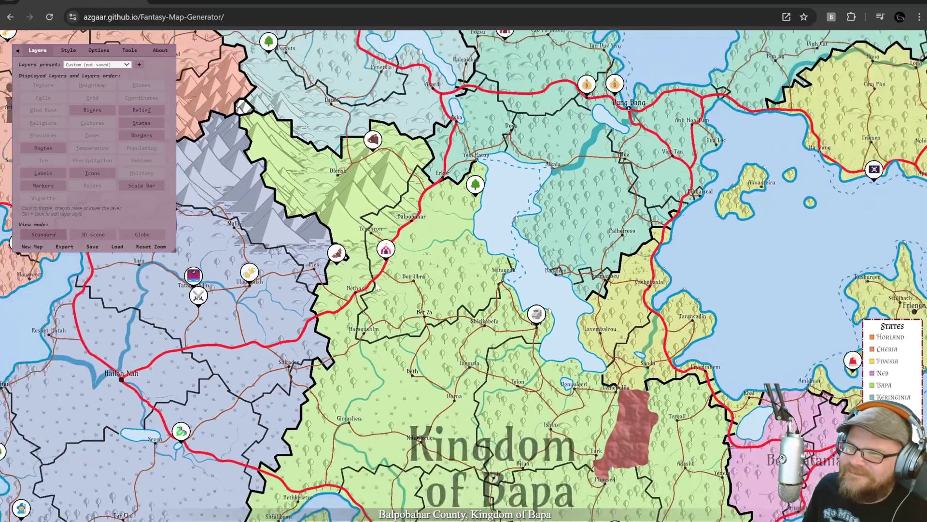
scroll(377, 288, down, 5)
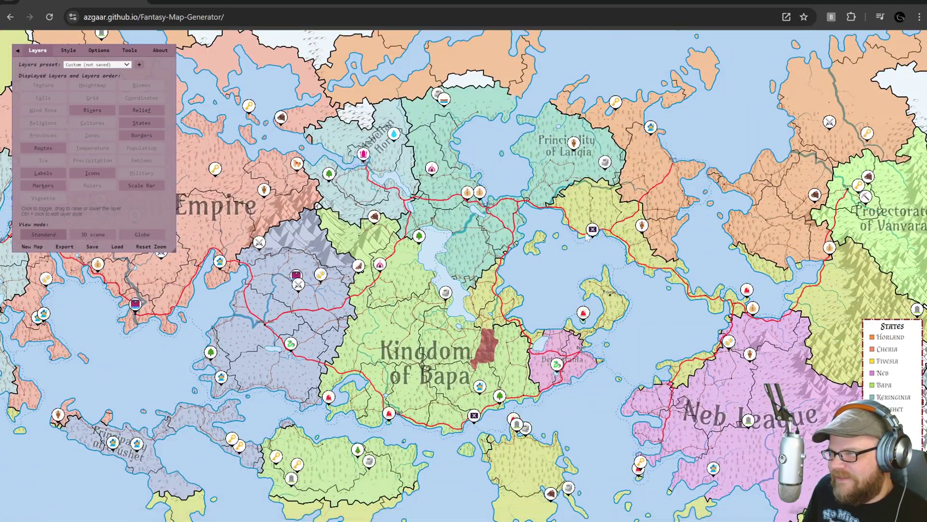
mouse_move(595, 233)
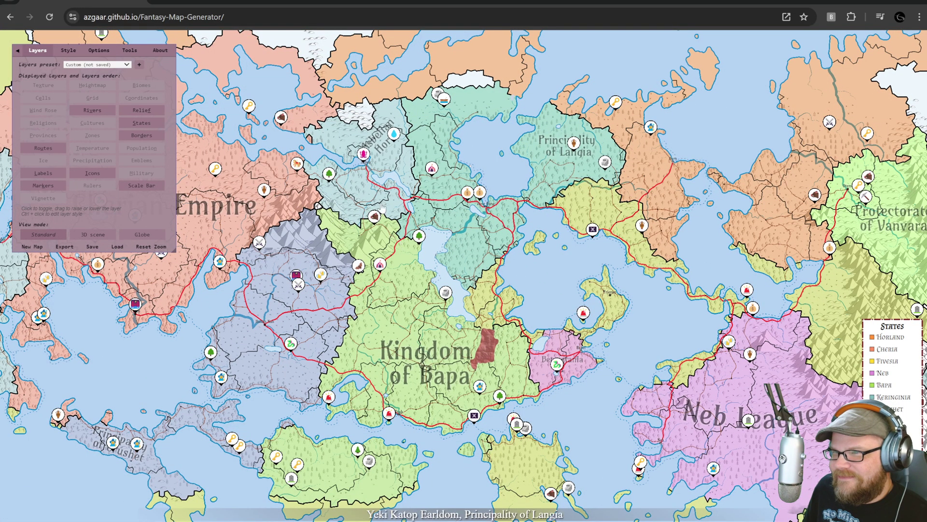
mouse_move(363, 158)
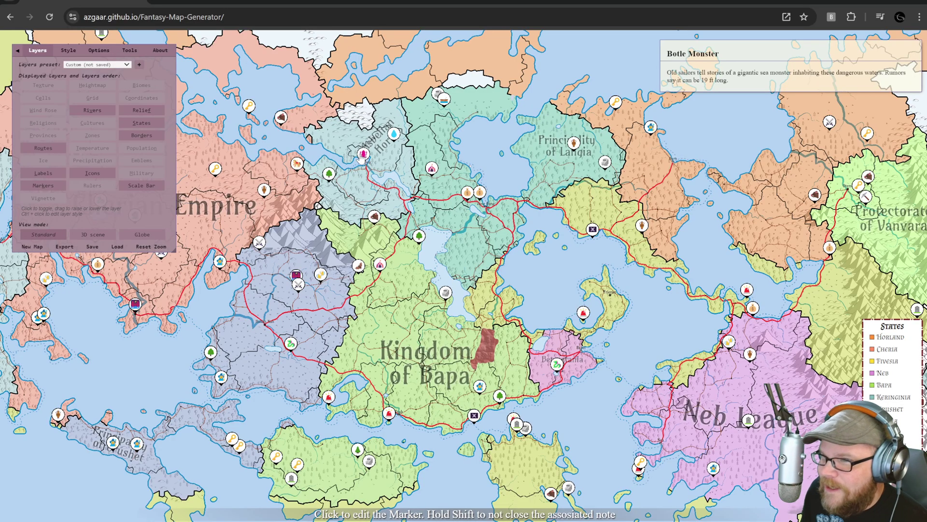
click(363, 156)
click(16, 116)
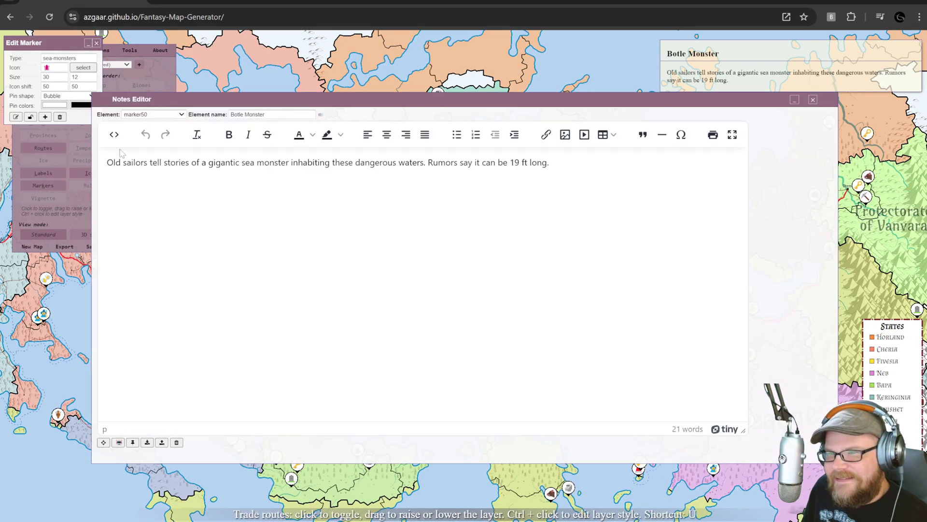
click(813, 99)
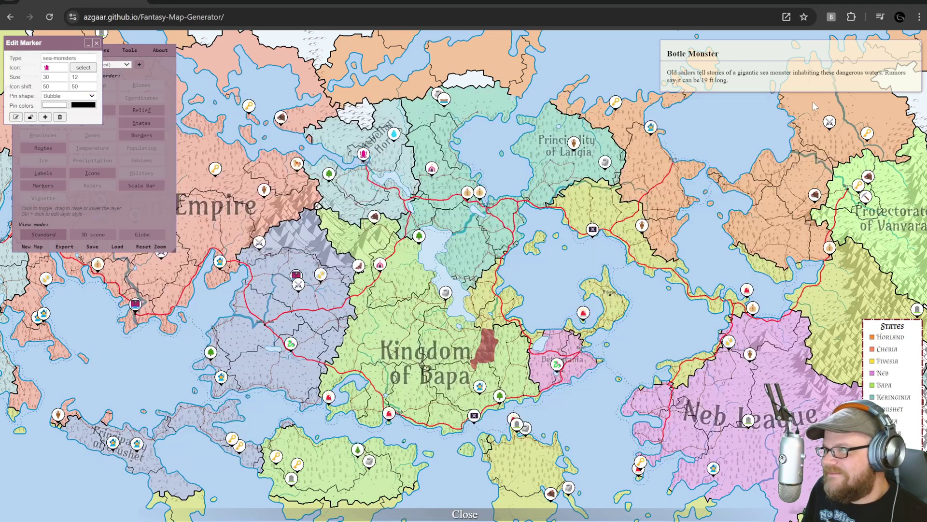
click(97, 44)
Survey the Cherian Empire and its western neighbour, viewing the notes of the robber gang and random encounter markers
drag(190, 262, 337, 239)
mouse_move(282, 193)
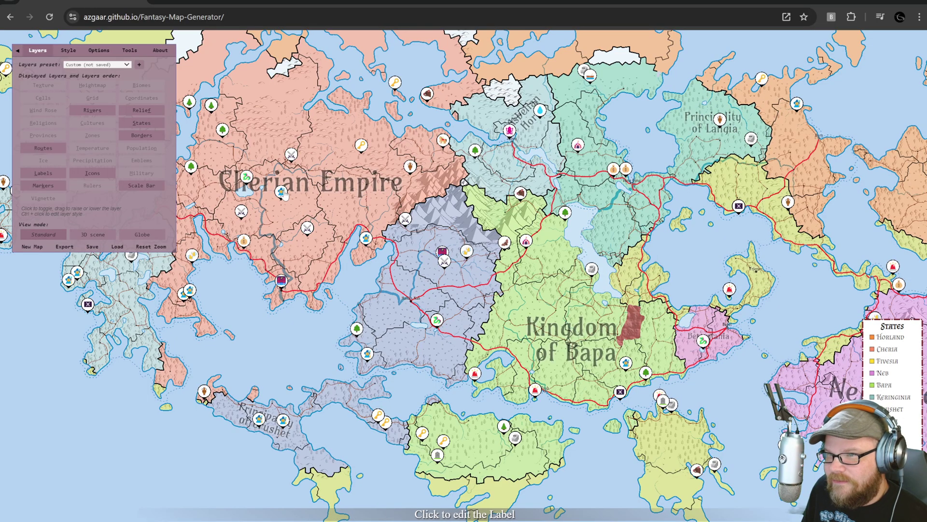
mouse_move(248, 239)
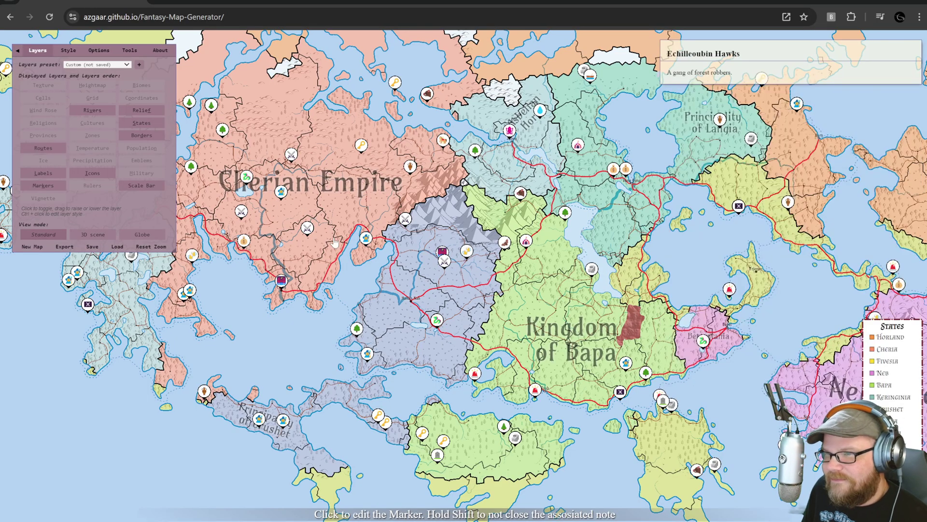
drag(248, 239, 396, 237)
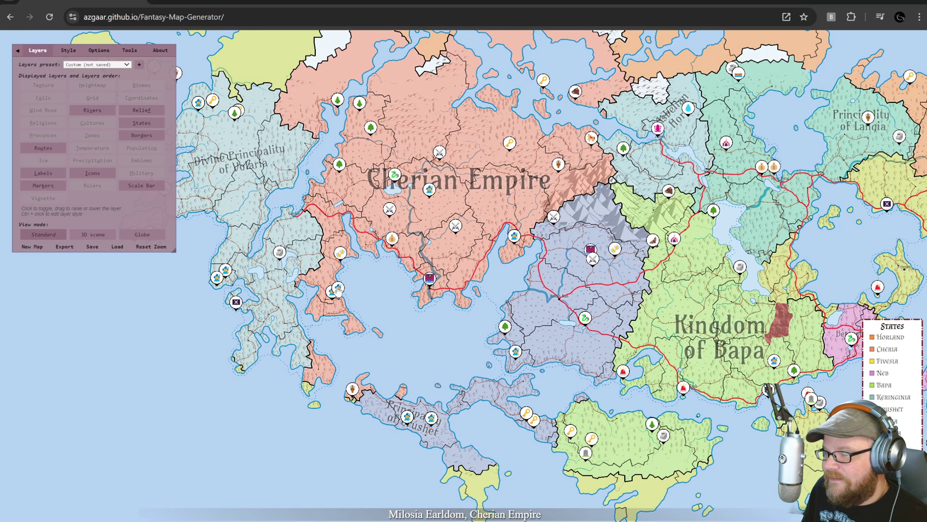
mouse_move(339, 291)
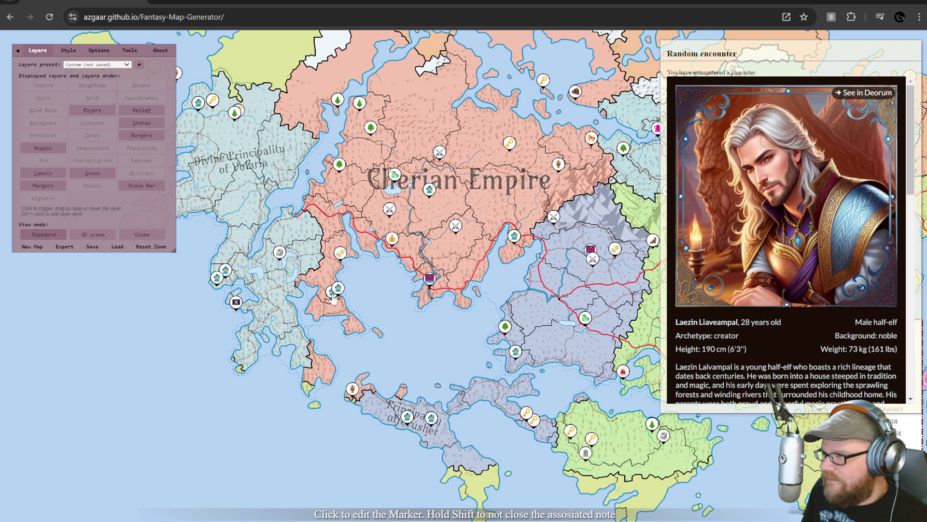
mouse_move(228, 274)
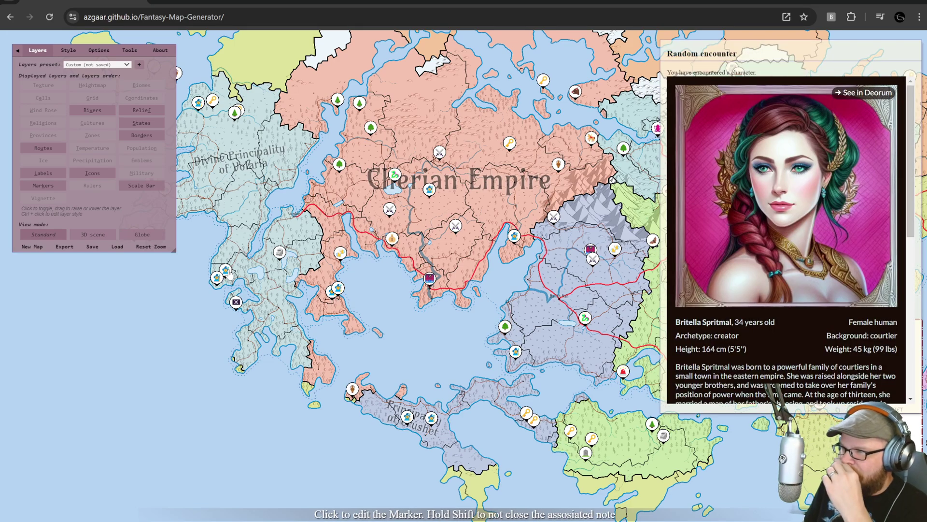
Set the cultures set for new maps to Antique in the map generation settings
click(68, 50)
click(99, 51)
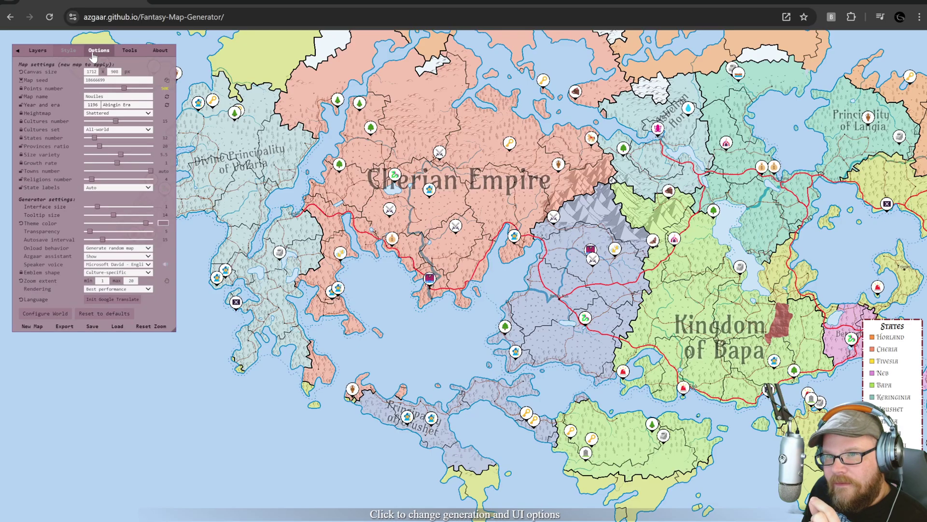
click(66, 52)
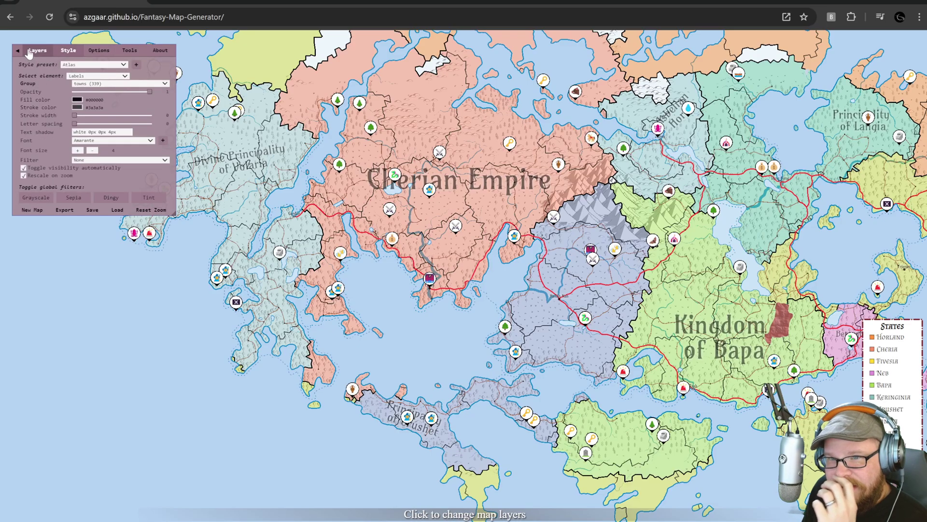
click(98, 51)
click(130, 50)
click(99, 51)
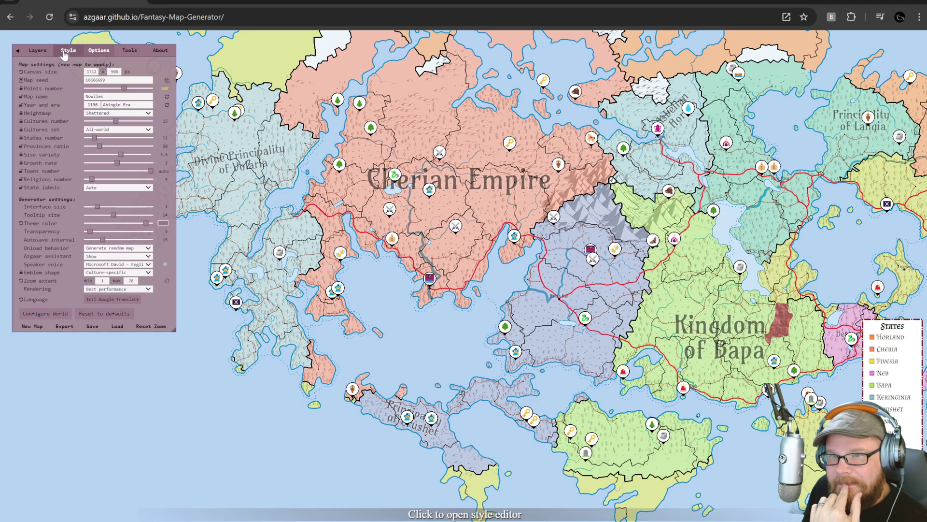
click(108, 129)
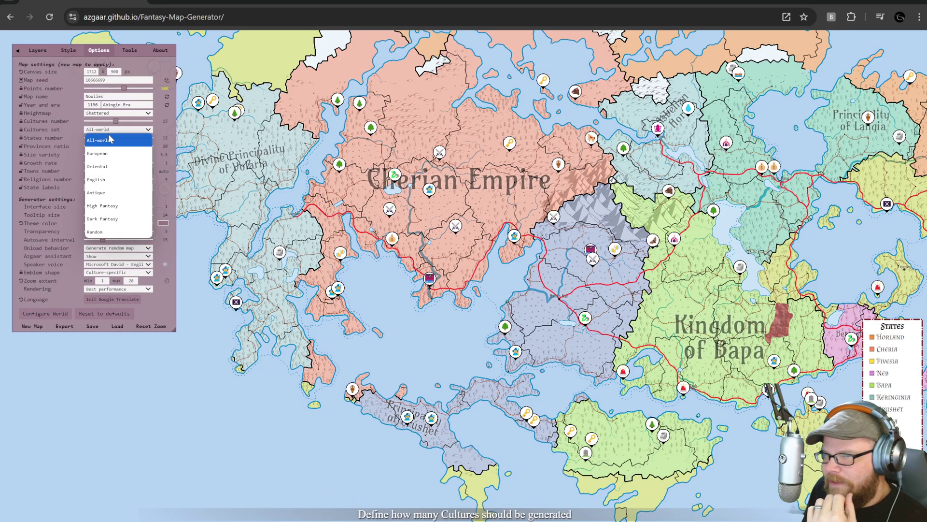
click(124, 194)
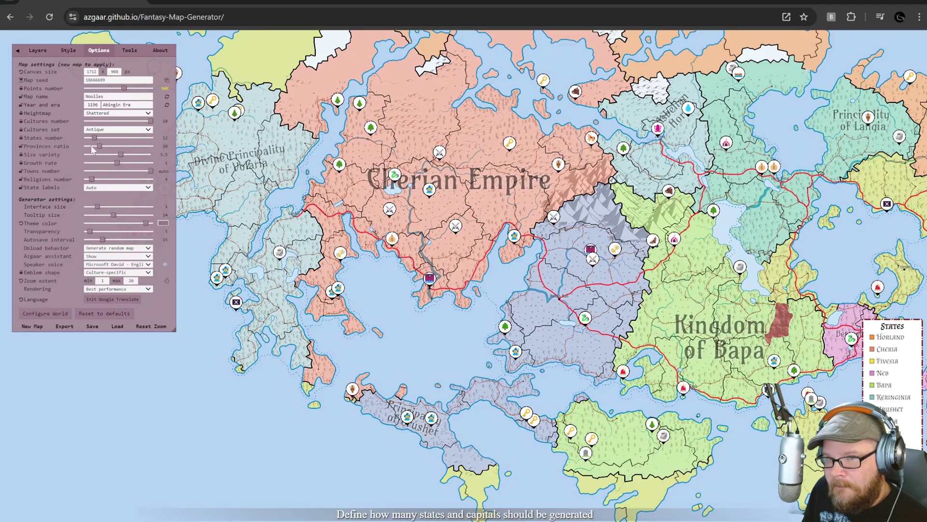
Select the Volcano heightmap template and generate a new map from the current settings
click(120, 114)
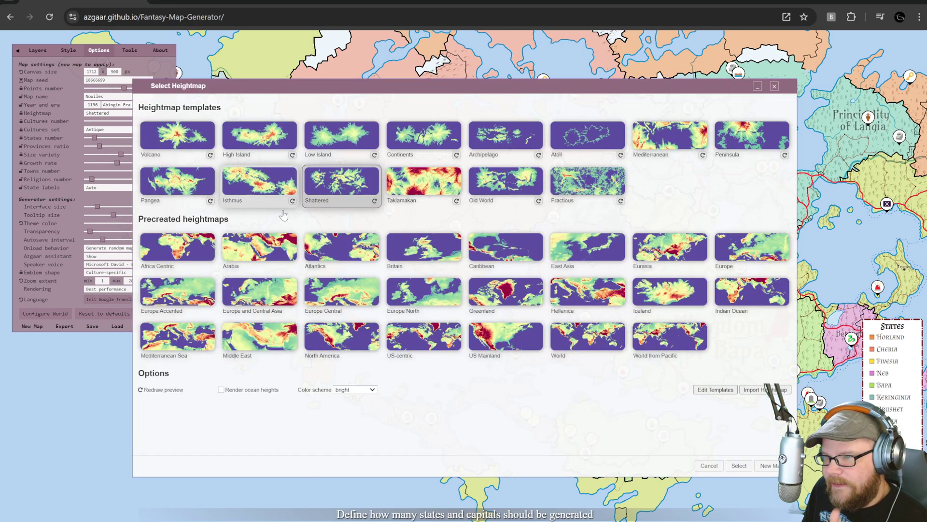
click(178, 137)
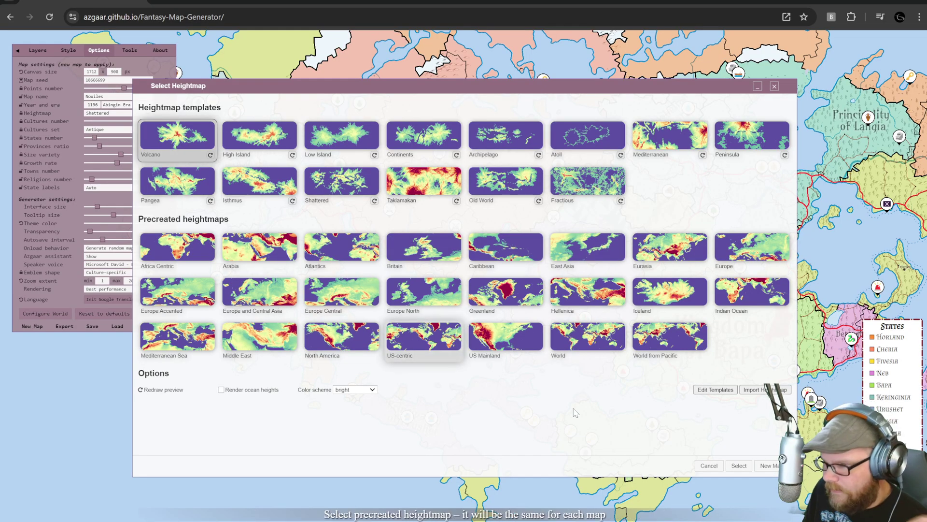
click(743, 468)
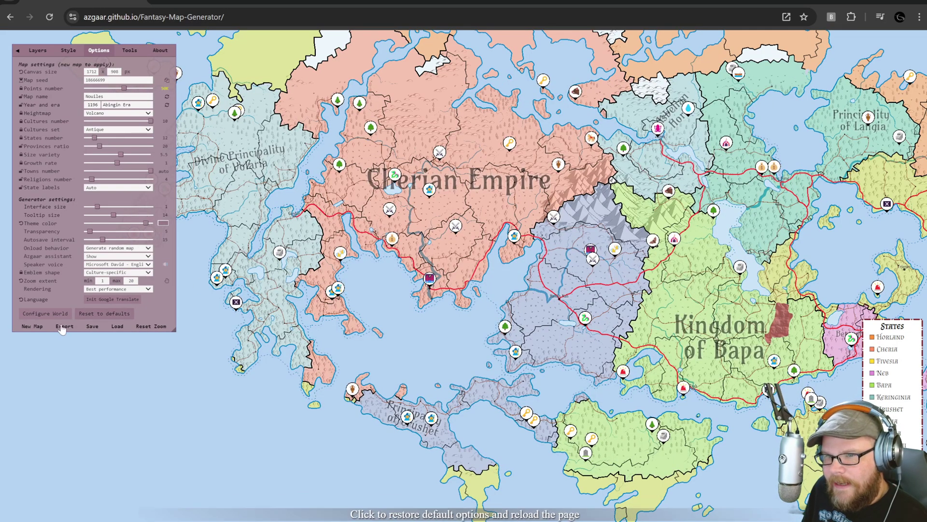
click(36, 328)
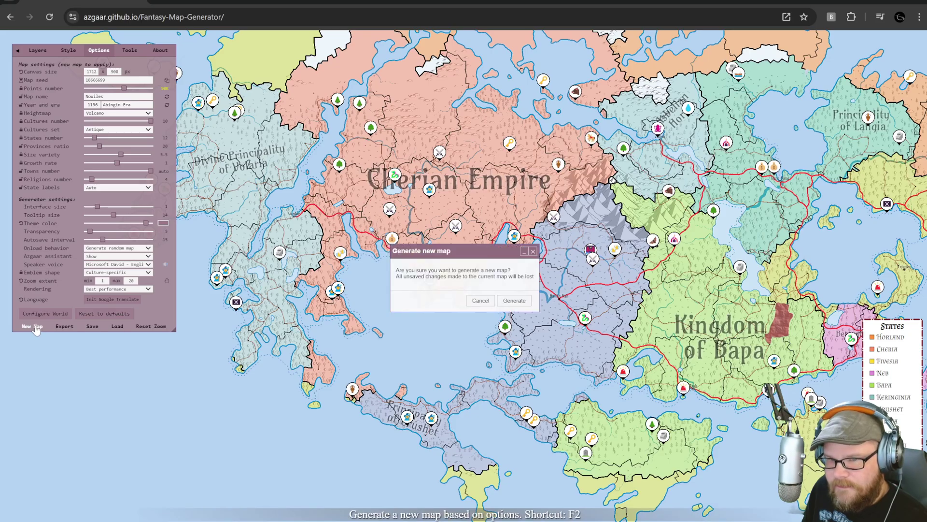
click(515, 301)
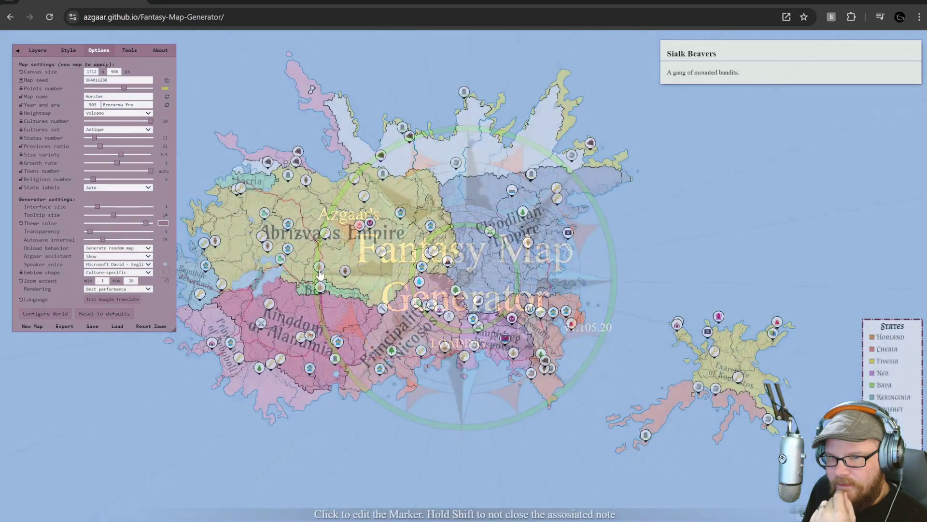
Examine the Abrizvans Empire on the new map up close, including its random encounter marker notes and eastern border
scroll(449, 289, up, 5)
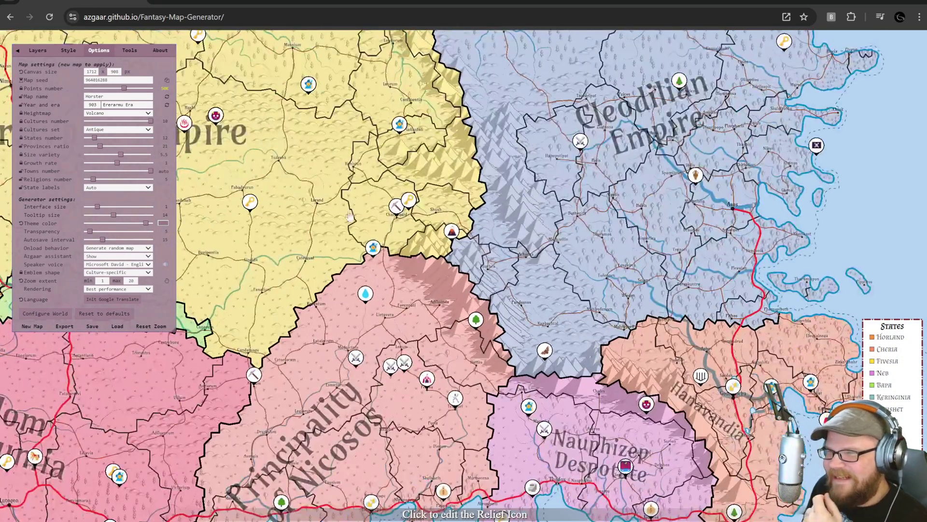
drag(349, 216, 523, 276)
scroll(482, 283, down, 1)
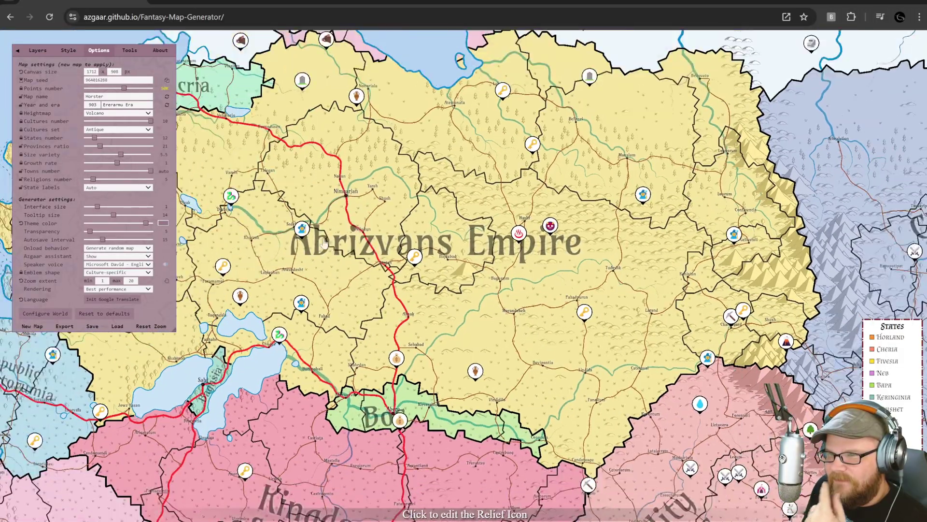
mouse_move(304, 228)
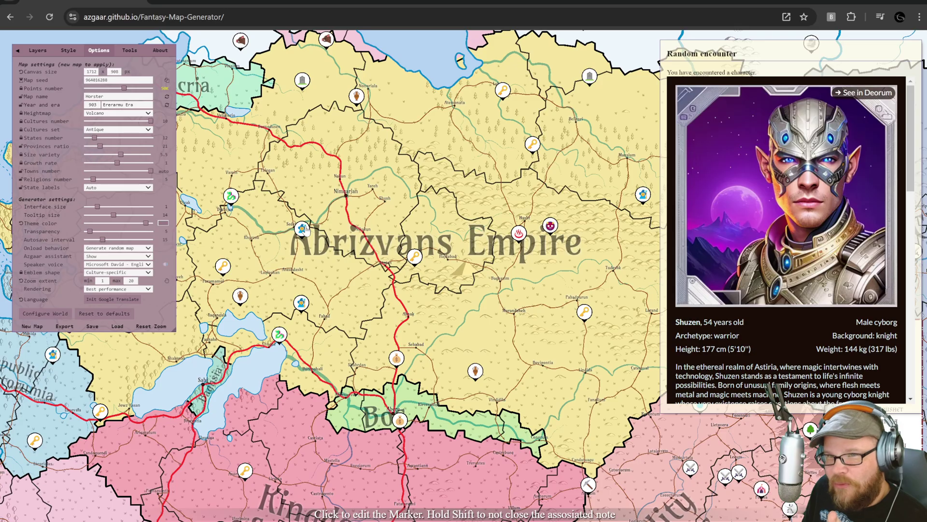
mouse_move(366, 150)
mouse_down()
mouse_move(400, 225)
mouse_move(435, 218)
mouse_up()
mouse_move(662, 149)
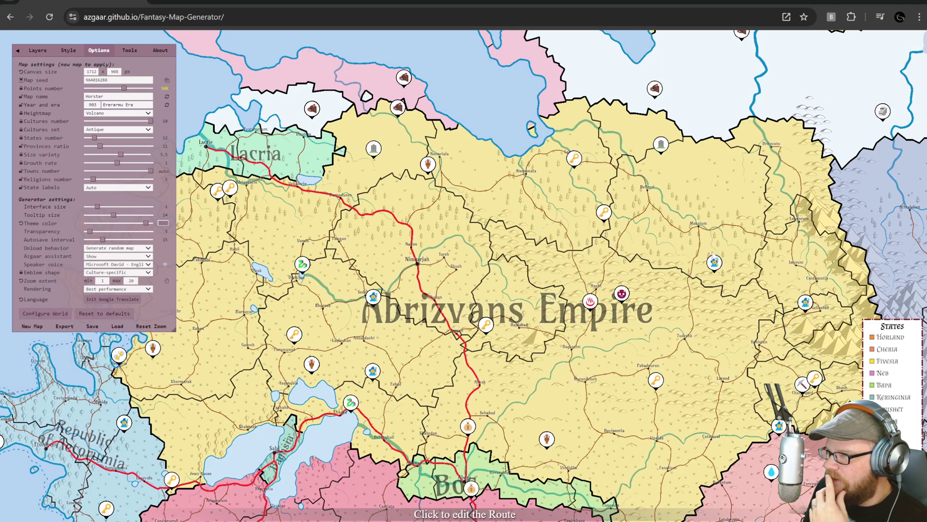
mouse_move(720, 264)
mouse_move(810, 309)
mouse_down()
mouse_move(717, 274)
mouse_move(634, 225)
mouse_move(601, 222)
mouse_up()
mouse_move(601, 222)
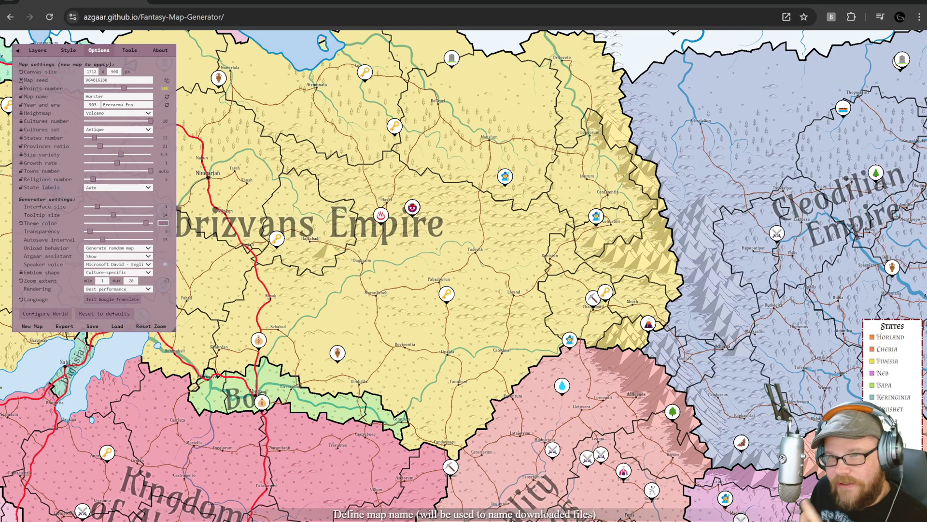
Preview the Rulers and Vignette layers, switching each one on and off again
click(70, 51)
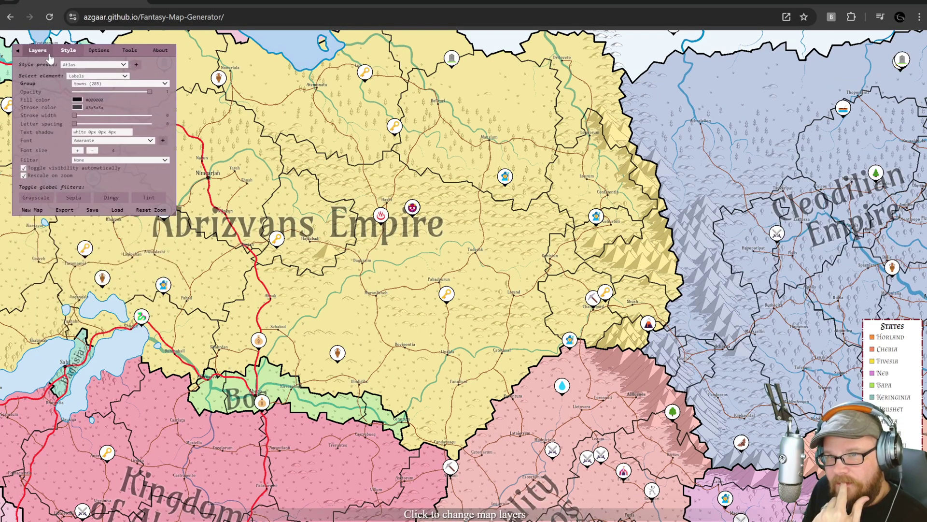
click(48, 55)
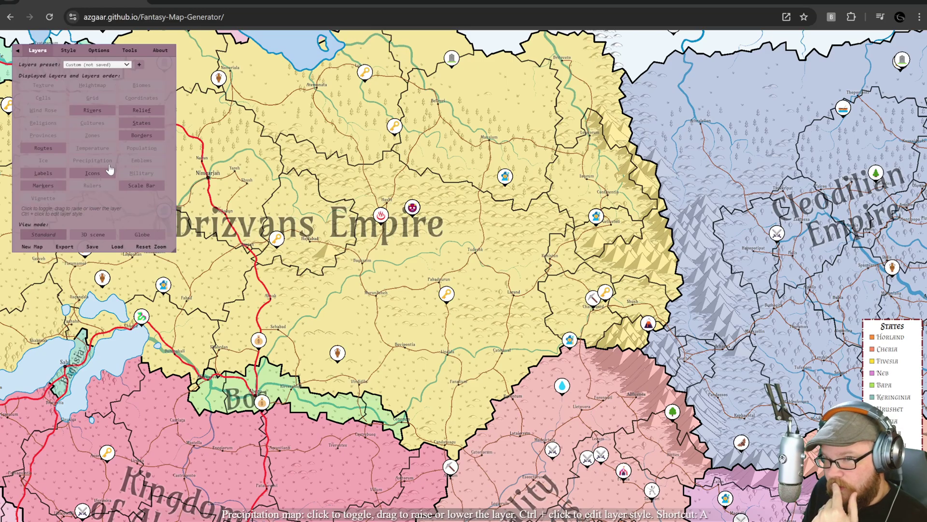
click(92, 186)
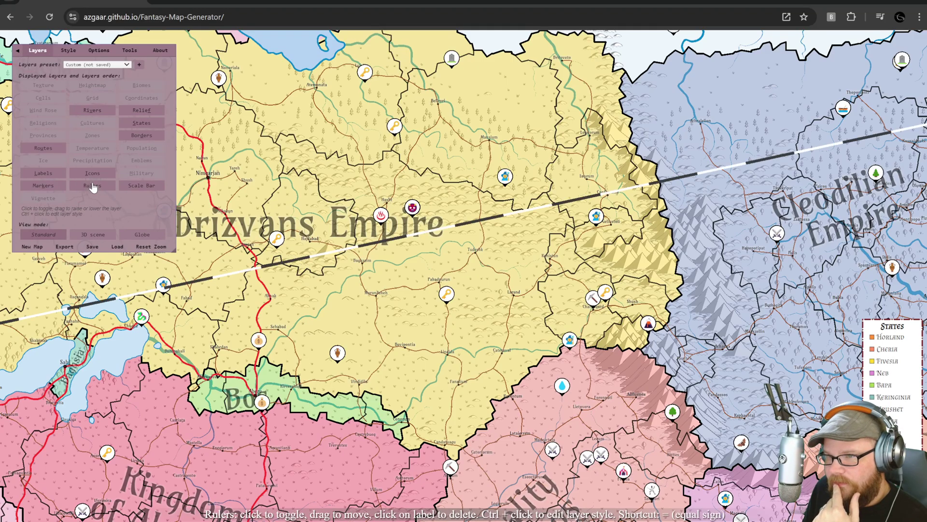
click(92, 186)
click(33, 199)
click(34, 199)
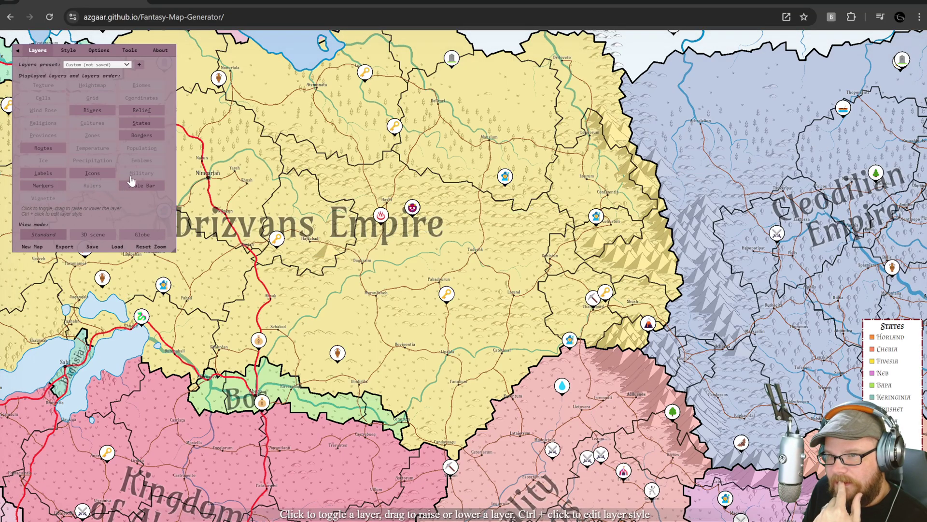
Display the Military layer and view a regiment's note in the Abrizvans Empire
click(142, 173)
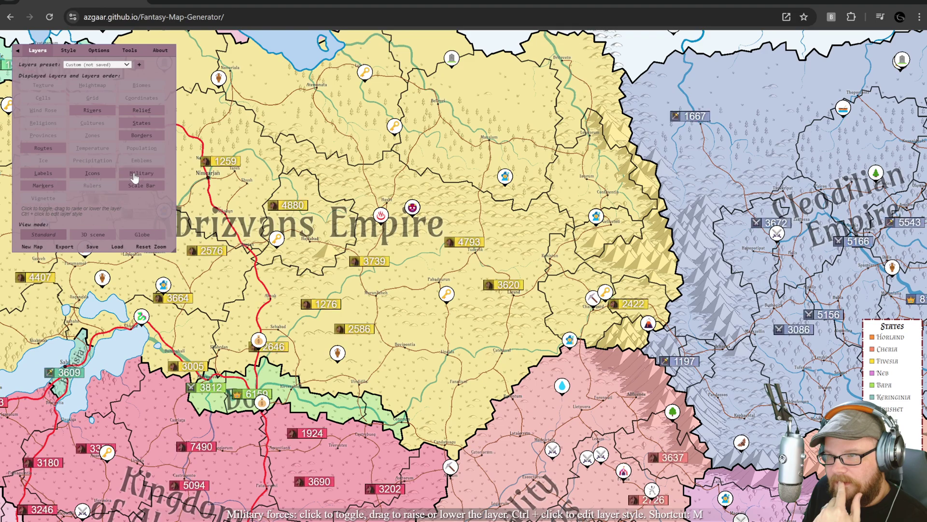
click(371, 267)
click(109, 46)
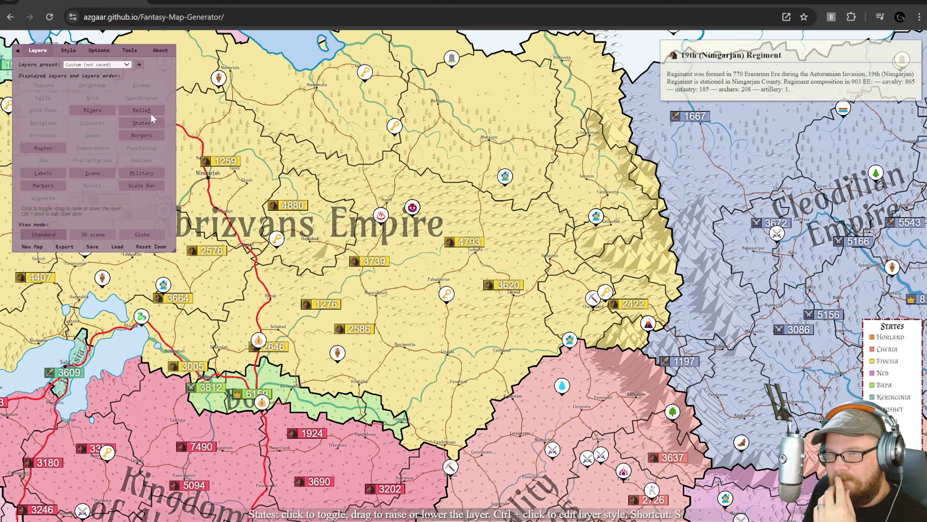
click(98, 68)
click(98, 68)
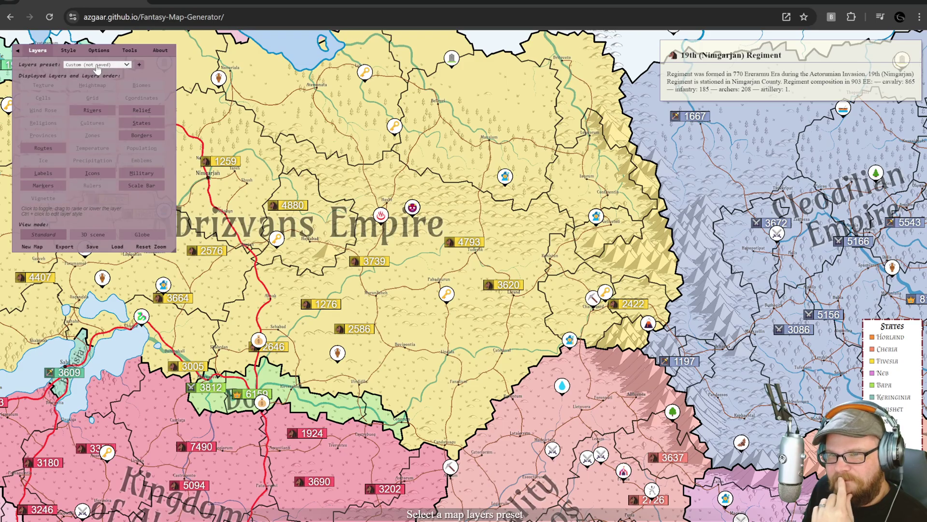
click(107, 51)
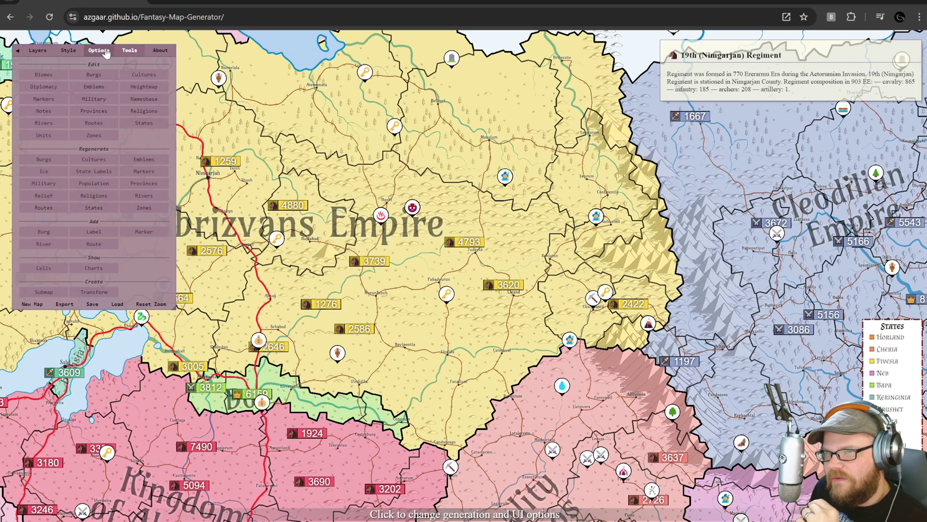
click(106, 52)
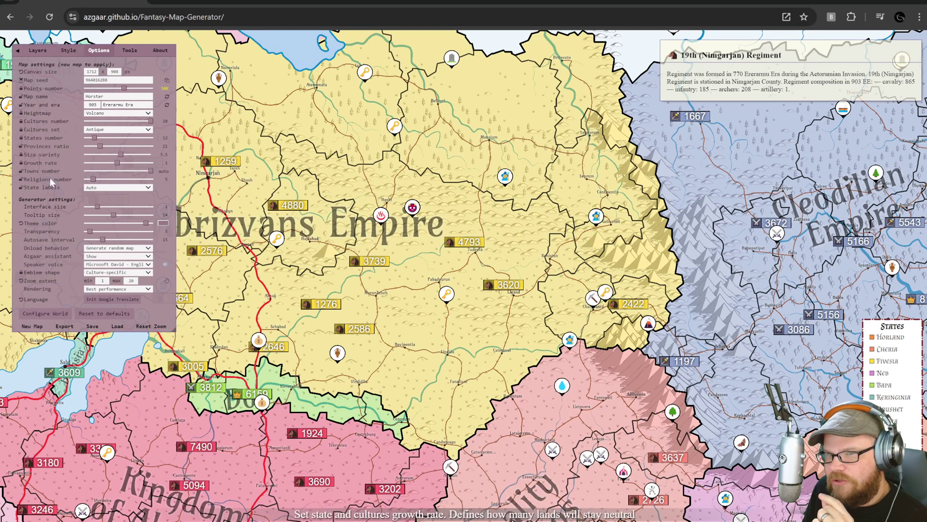
Check the note of a dungeon marker between Atemonata and Belirori in the notes editor and open its One page dungeon link
drag(436, 156, 551, 221)
scroll(550, 221, up, 5)
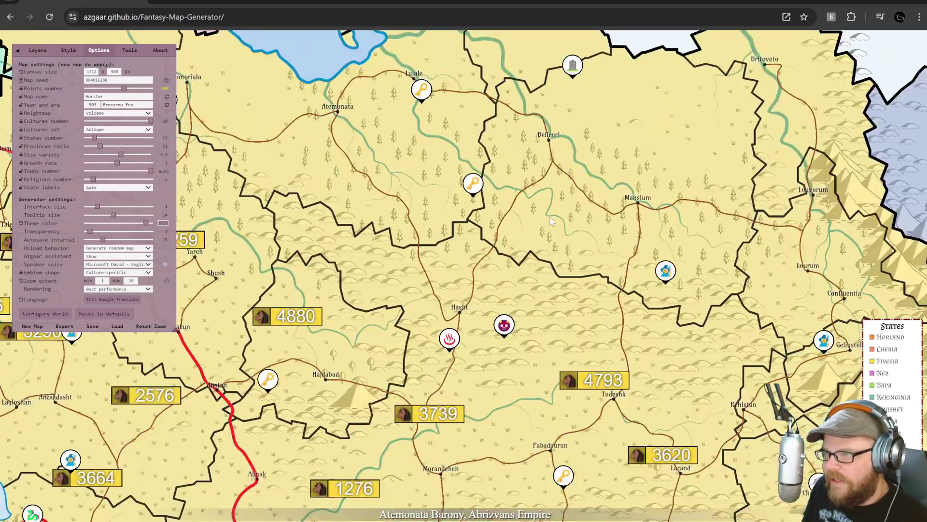
mouse_move(391, 156)
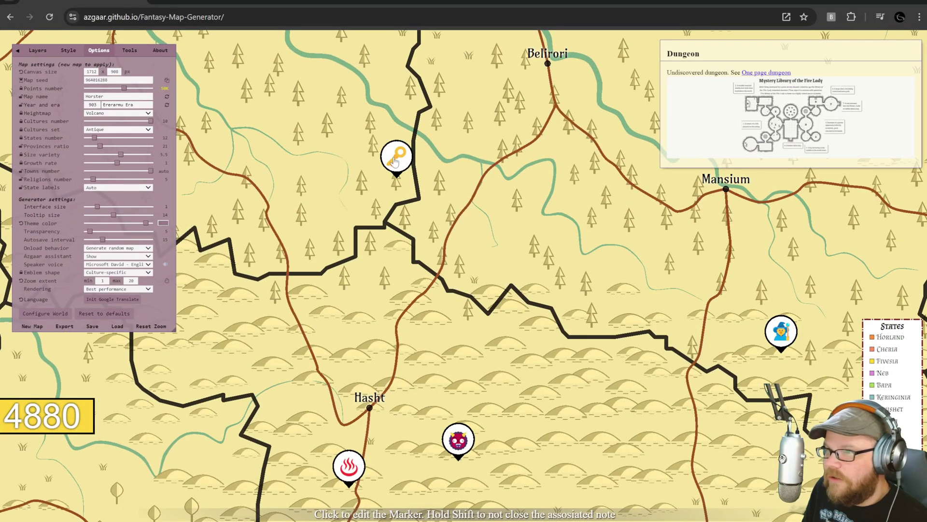
drag(376, 116, 472, 288)
click(389, 141)
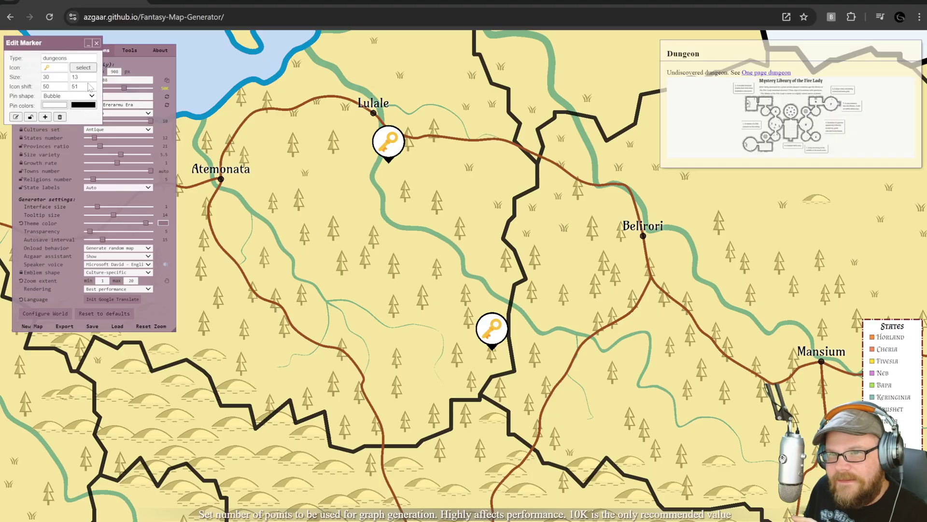
click(15, 117)
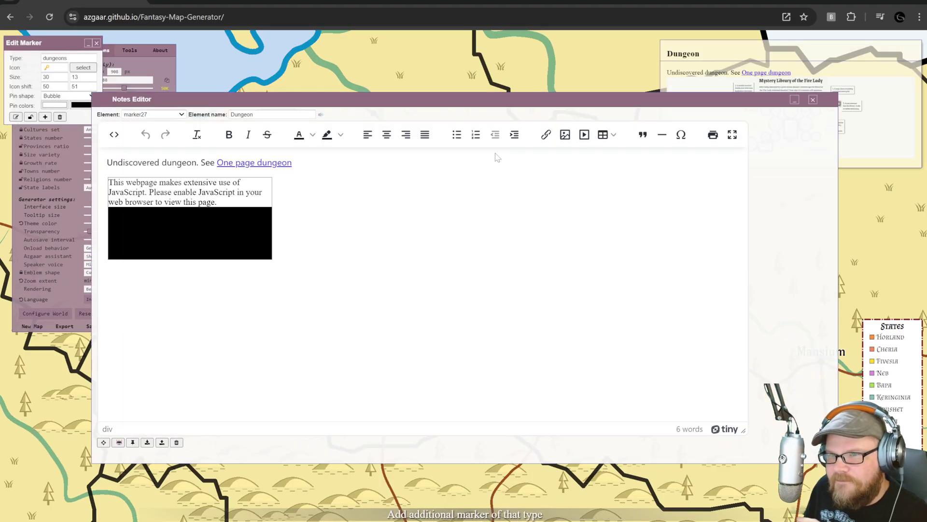
click(816, 101)
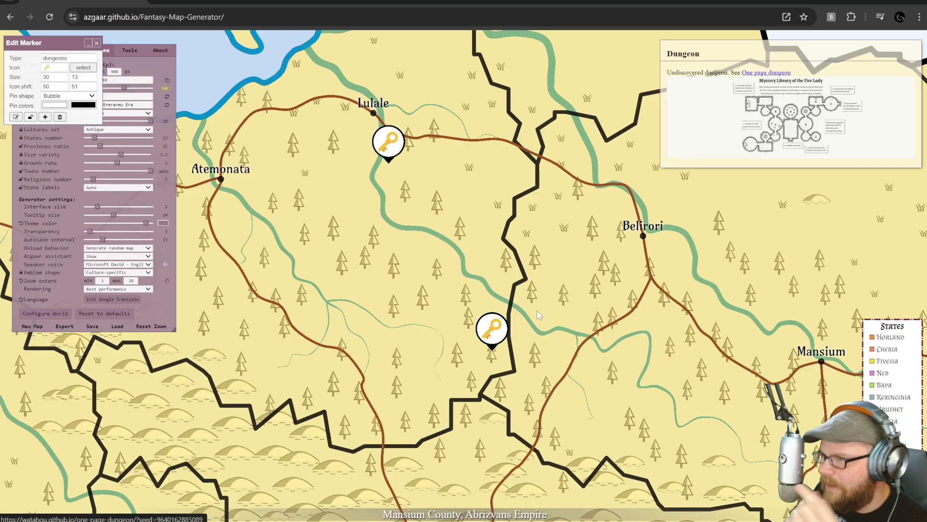
click(761, 76)
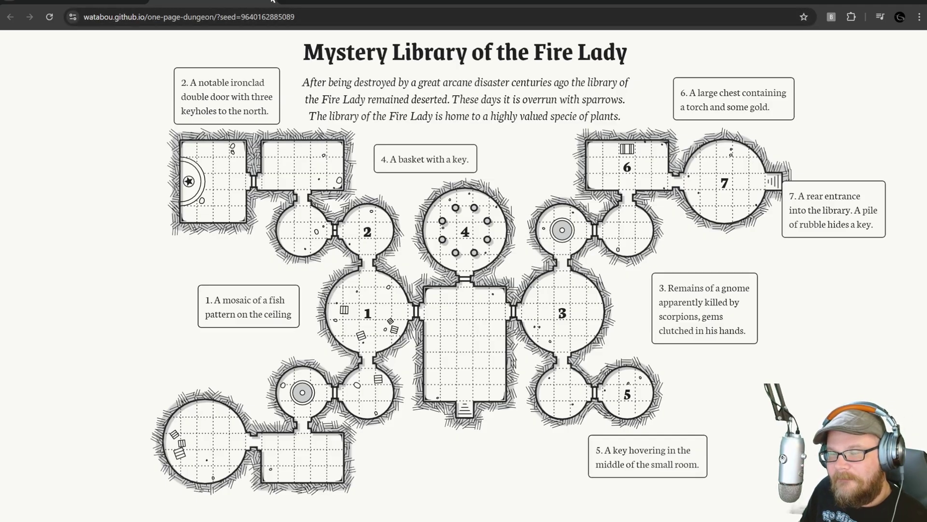
Return to the map, open the Belirori burg's details and view its village map in the village generator
click(272, 1)
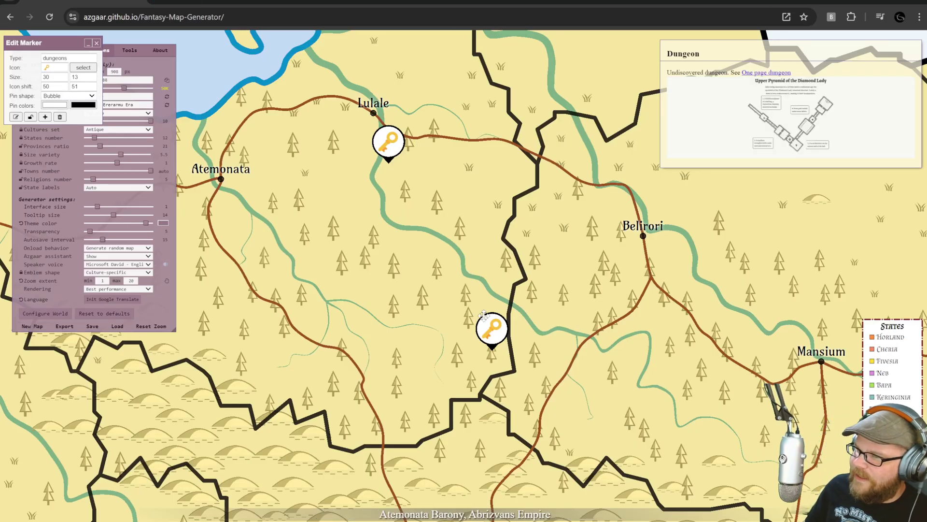
click(643, 235)
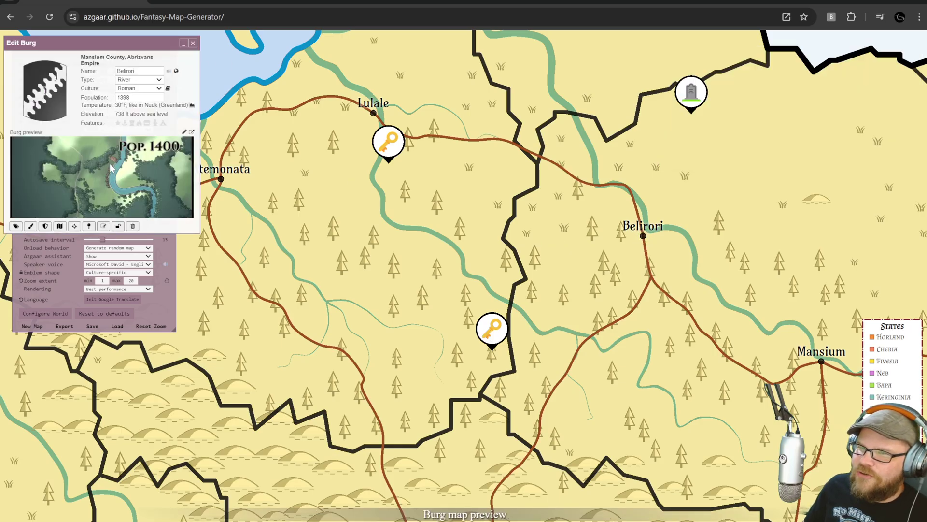
click(191, 136)
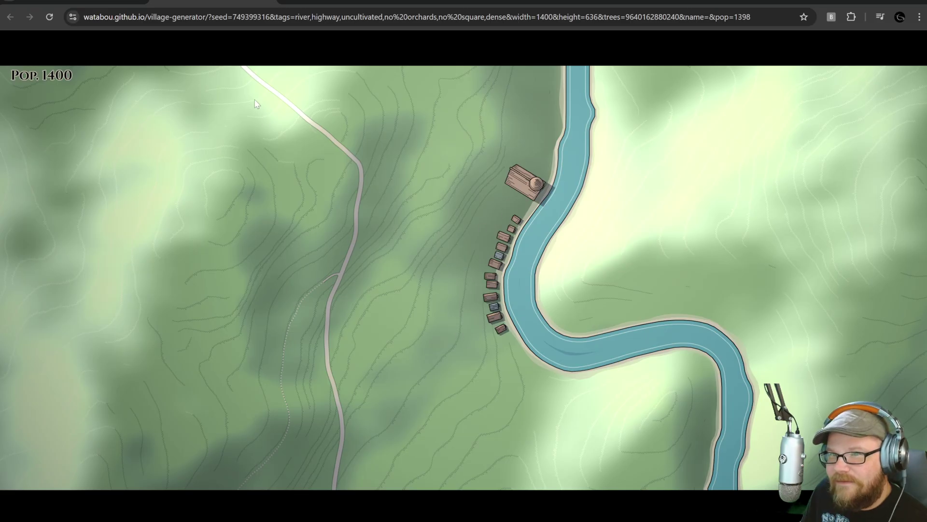
click(282, 5)
Go back to the map of the Abrizvans Empire, close the Belirori burg editor and hide the options menu
scroll(434, 287, down, 5)
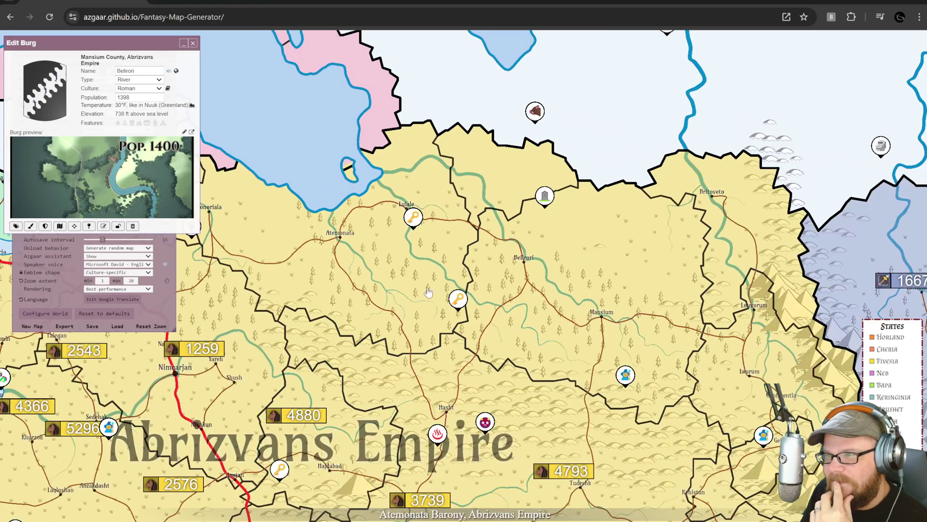
drag(413, 336, 495, 256)
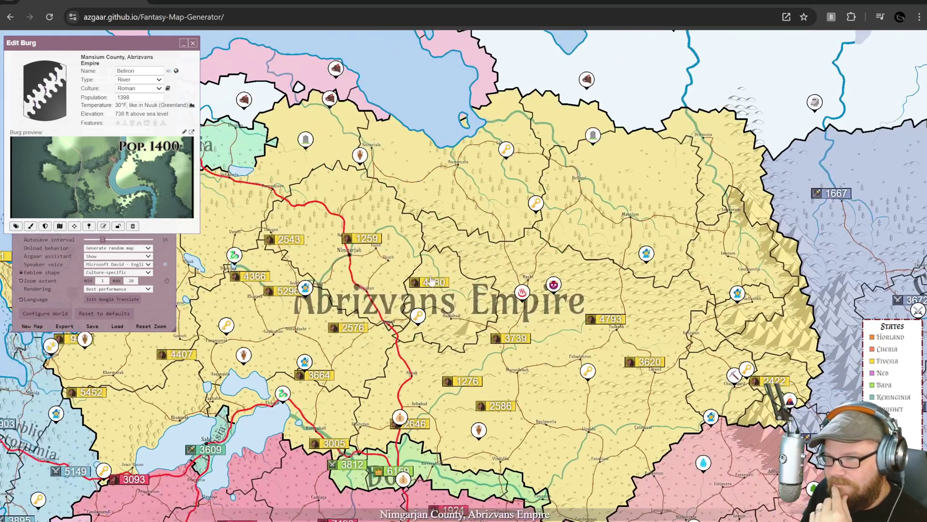
scroll(495, 256, down, 3)
scroll(508, 238, up, 3)
scroll(508, 238, up, 3)
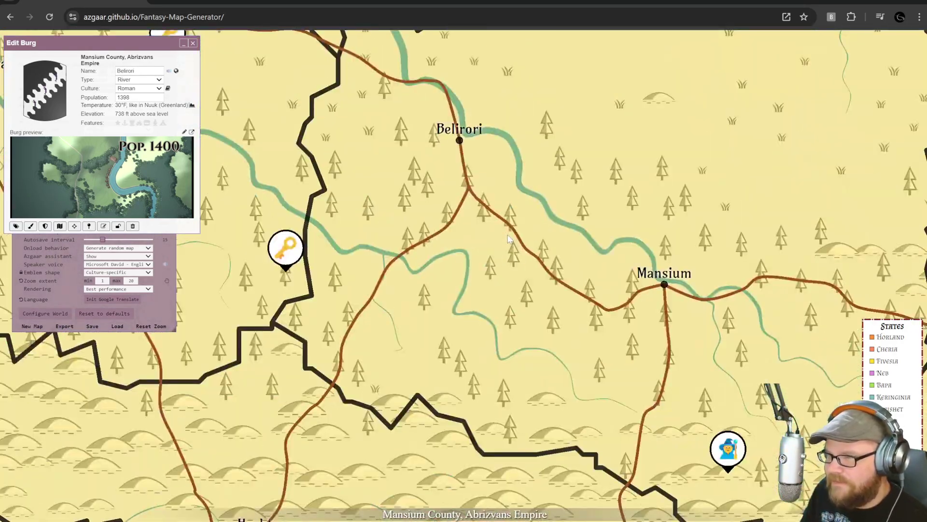
click(192, 43)
drag(211, 202, 348, 129)
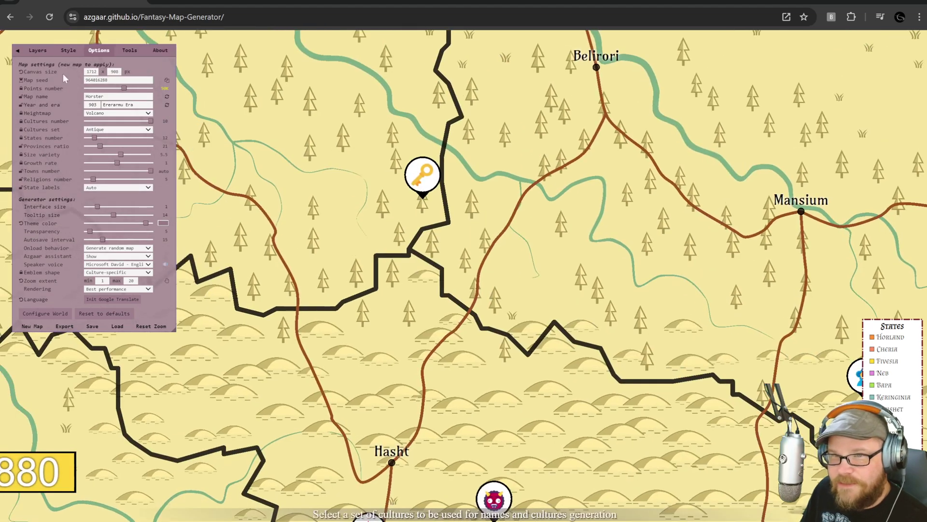
key(Tab)
Examine the marker and regiment notes around Hasht, Tudeshk and Mansium and along the eastern Abrizvans Empire
mouse_move(241, 219)
mouse_down()
mouse_move(256, 82)
mouse_move(280, 47)
mouse_up()
mouse_move(533, 340)
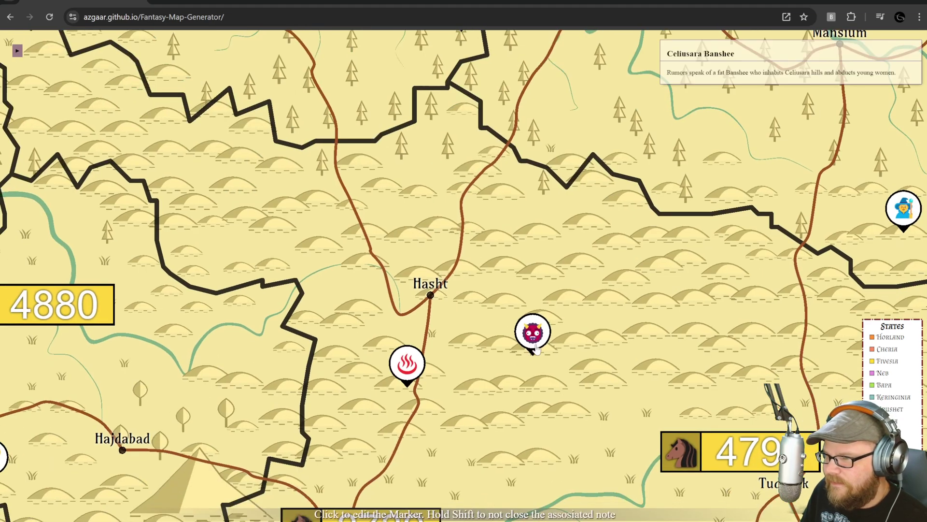
drag(533, 340, 454, 241)
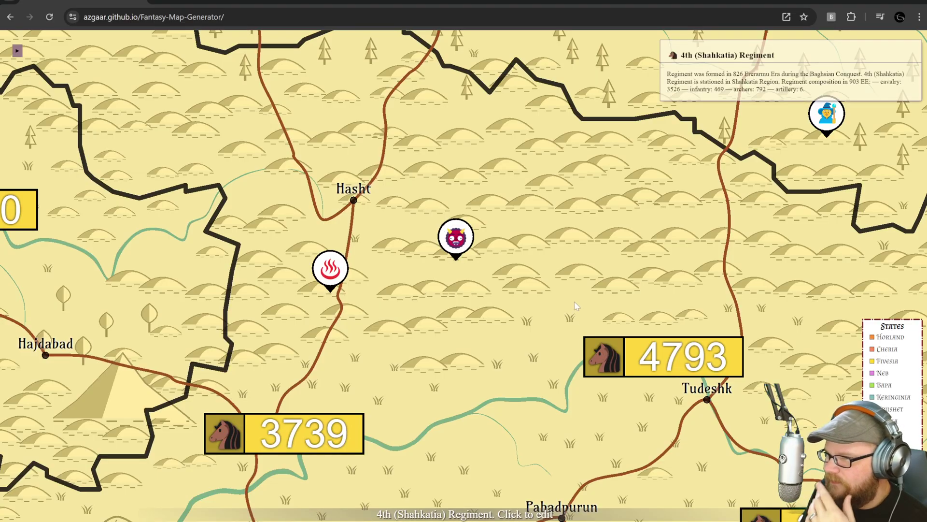
drag(560, 277, 501, 275)
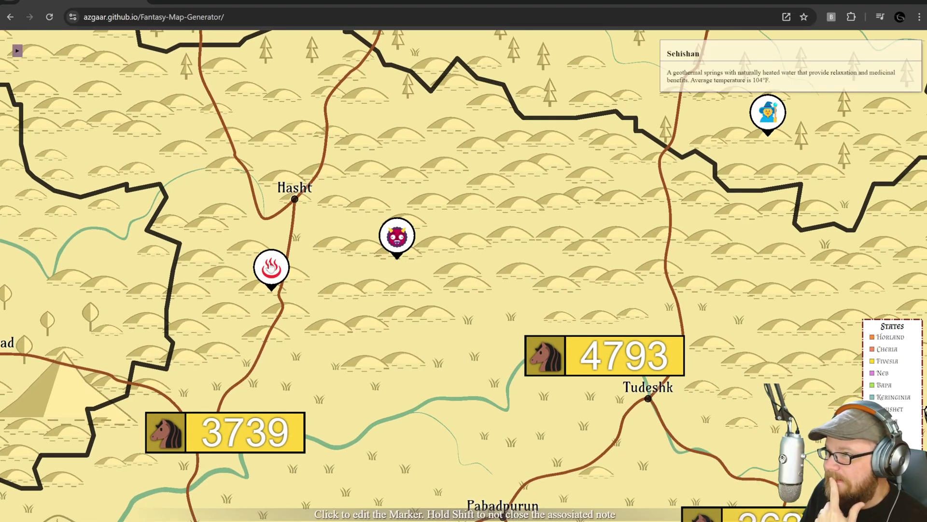
drag(271, 267, 4, 414)
mouse_move(508, 260)
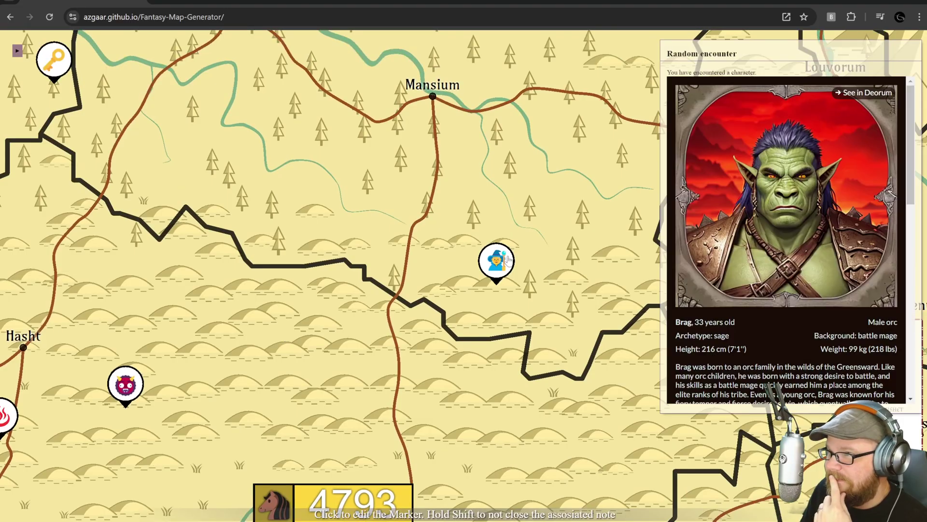
scroll(508, 260, down, 4)
drag(586, 344, 428, 213)
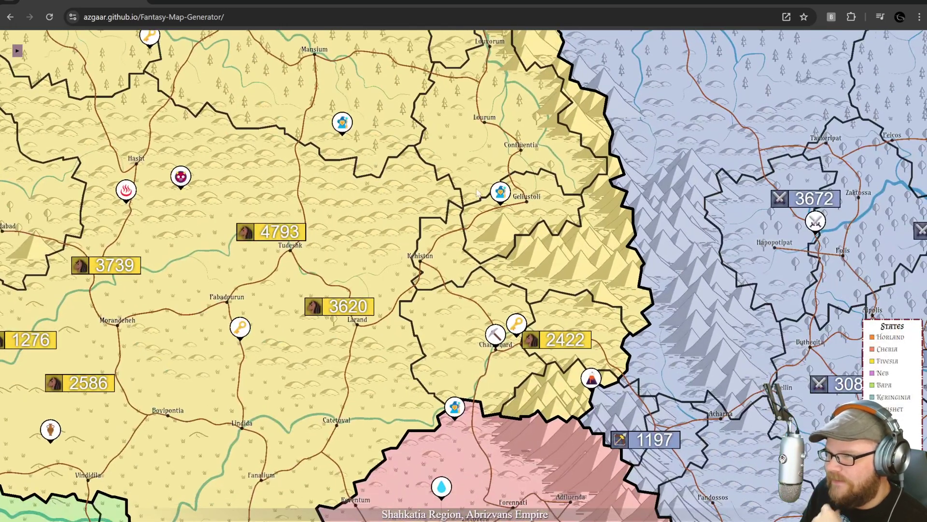
mouse_move(500, 193)
drag(520, 410, 426, 220)
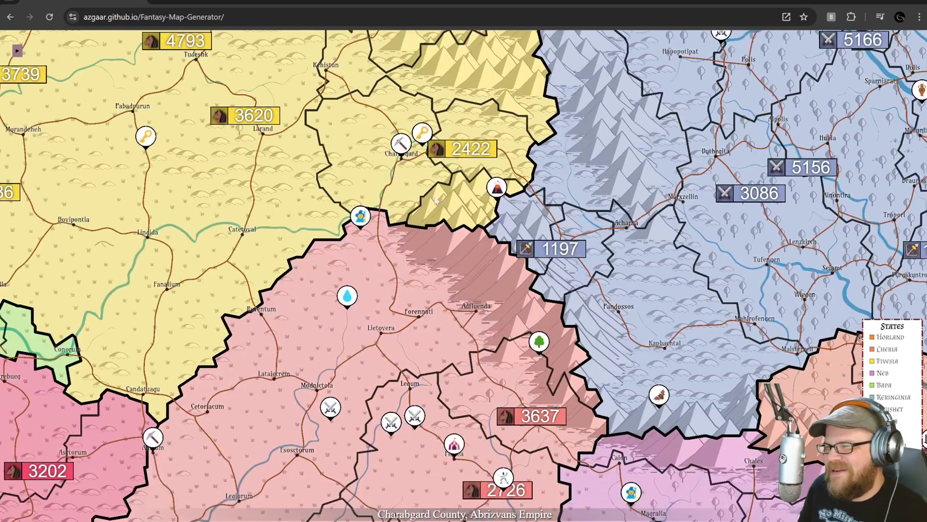
Survey the Abrizvans Empire and its neighbours, from the Cleodilian Empire to Lacria, Alanumia and Nicosos
scroll(426, 220, down, 3)
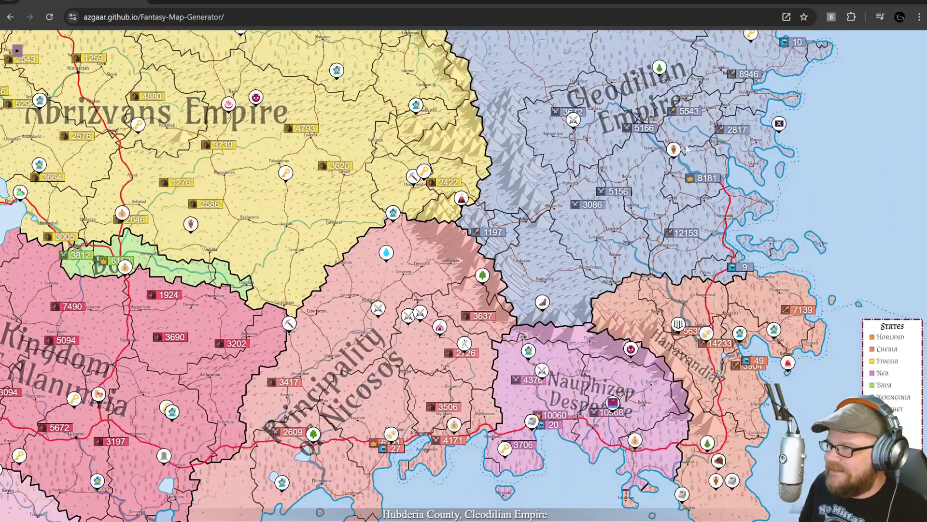
mouse_move(758, 125)
scroll(437, 84, down, 1)
drag(437, 84, 641, 195)
drag(373, 127, 547, 155)
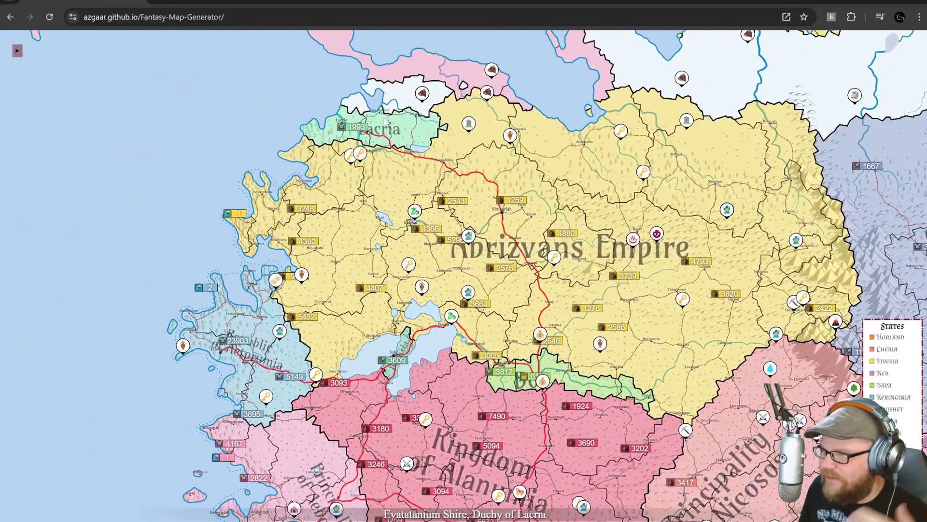
mouse_move(292, 295)
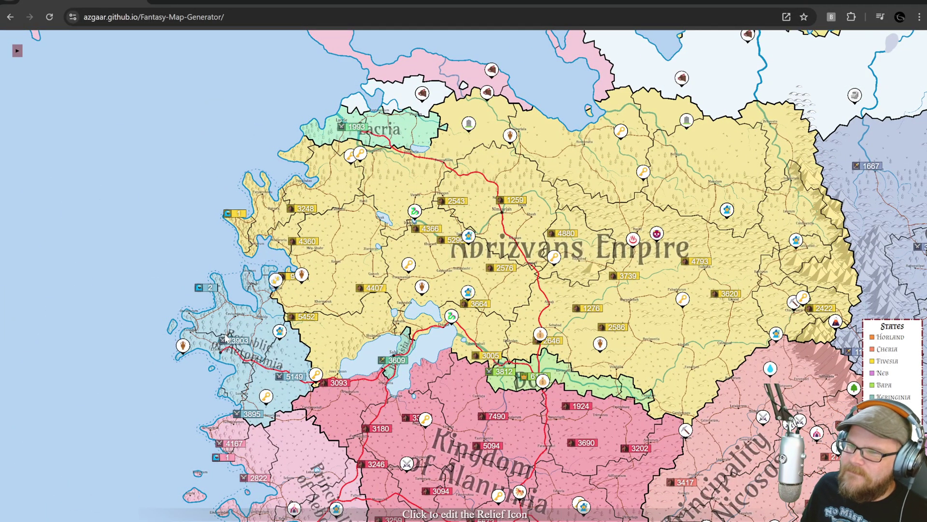
drag(449, 348, 365, 176)
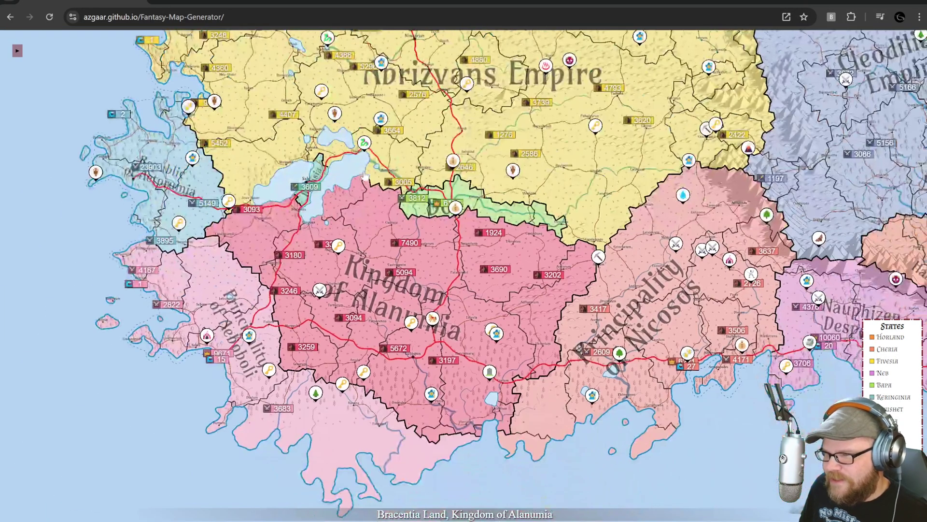
drag(578, 226, 517, 244)
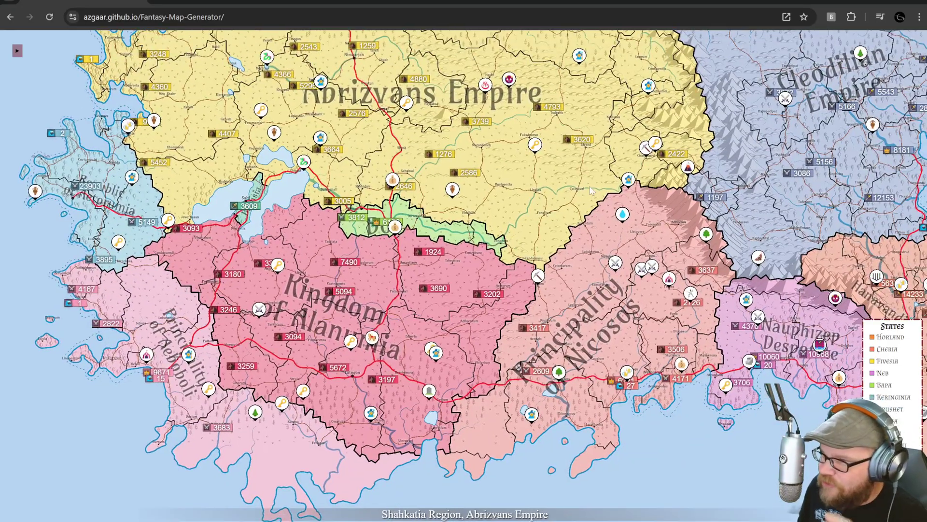
Check the Lindida burg's details in the Shahkatia Region, close them and show the whole map
scroll(590, 191, up, 5)
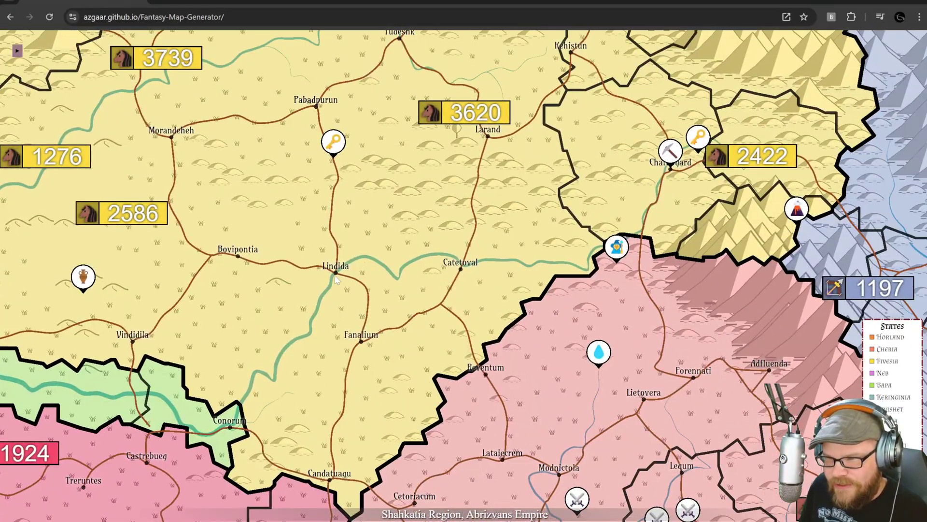
click(336, 275)
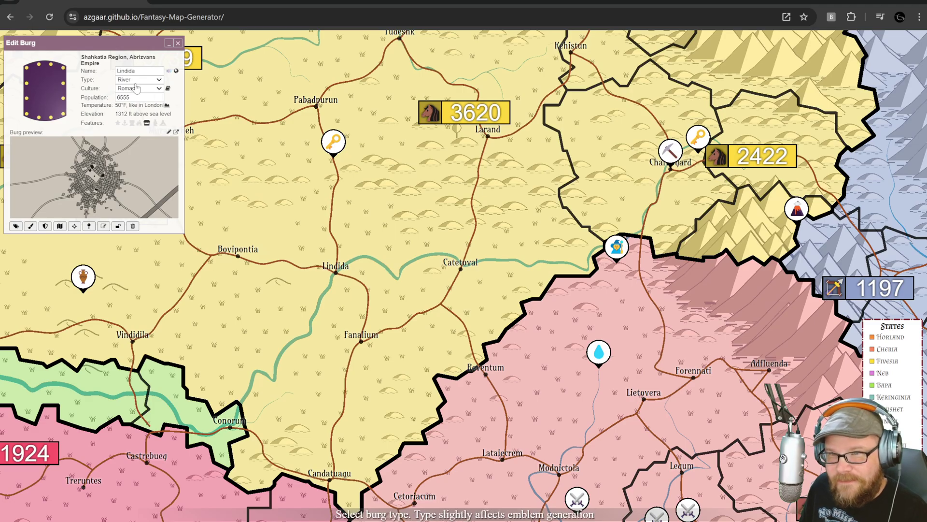
click(180, 44)
scroll(341, 197, down, 6)
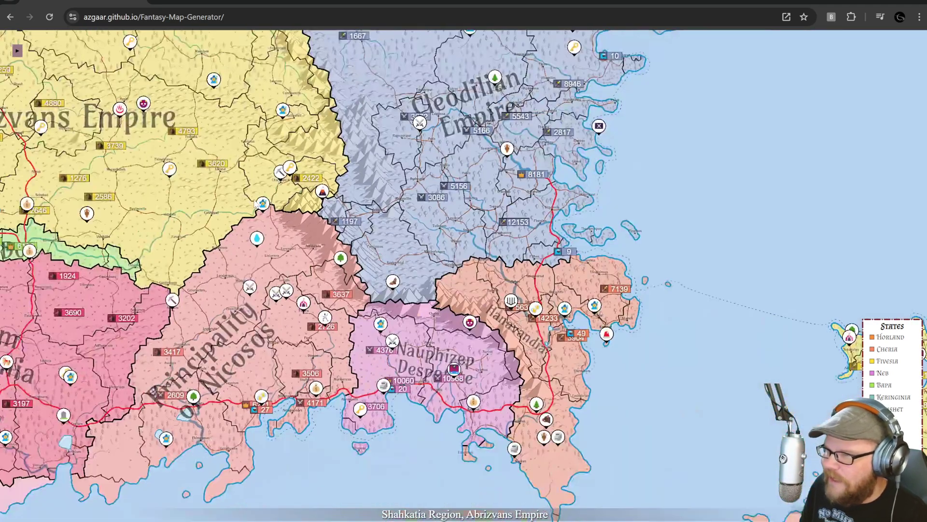
scroll(342, 197, down, 5)
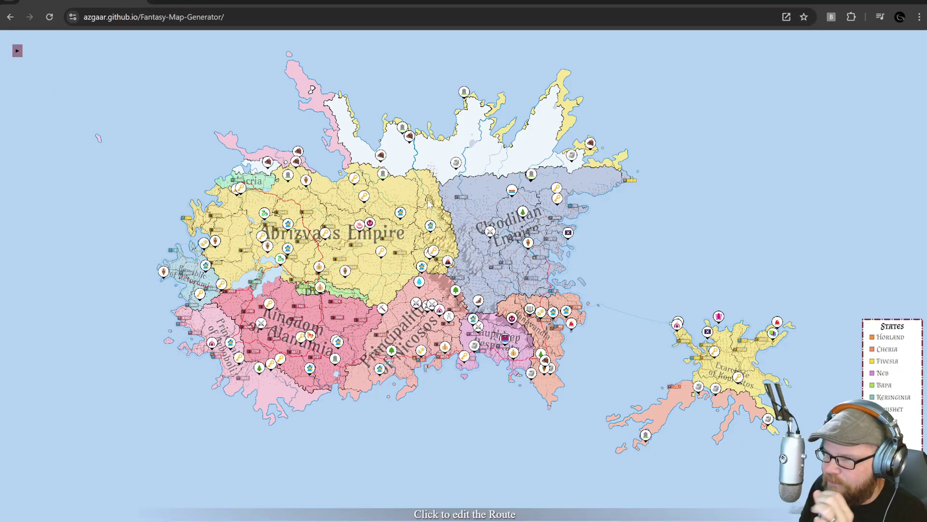
Set the cultures number to 1 and the states number to 0 and generate a new Volcano map
click(16, 51)
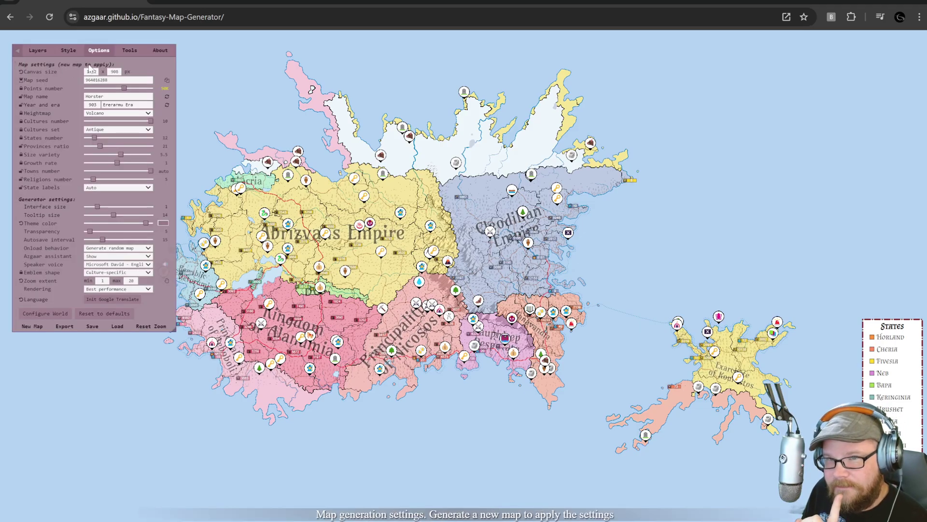
click(37, 51)
click(68, 51)
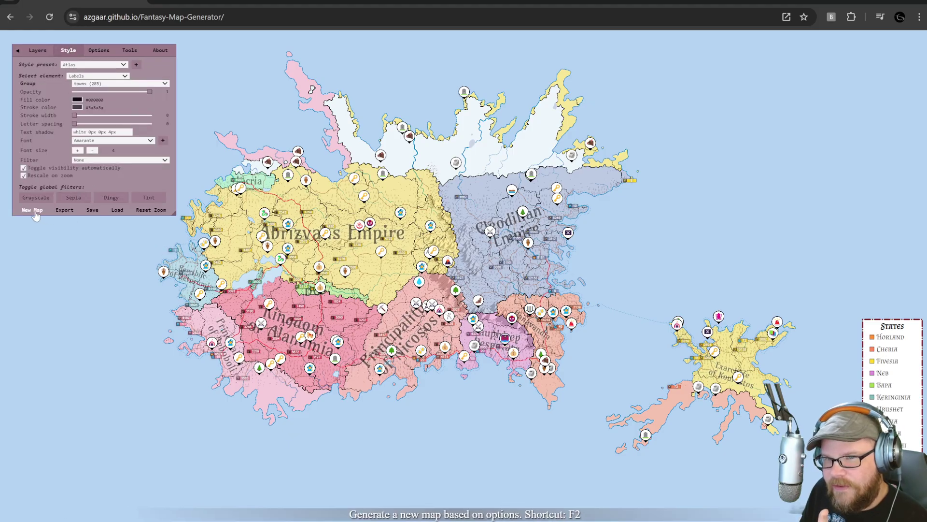
click(98, 51)
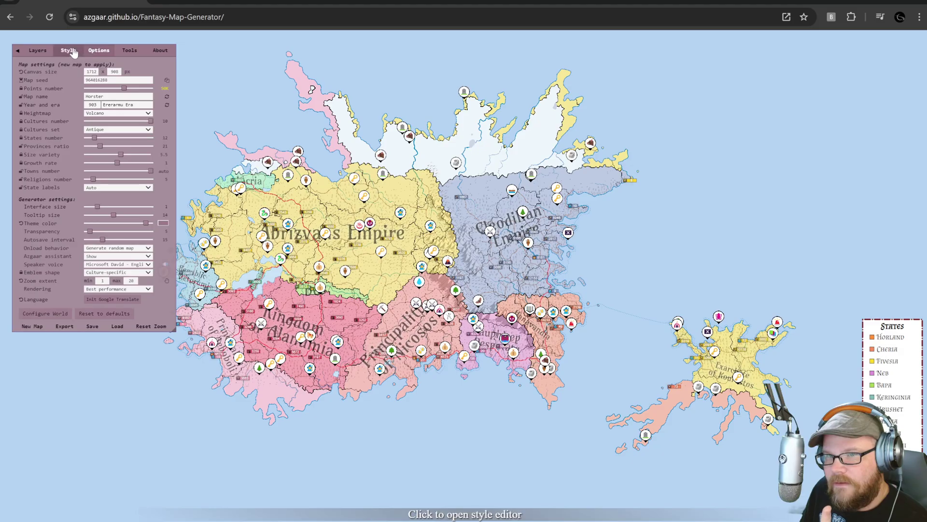
click(88, 139)
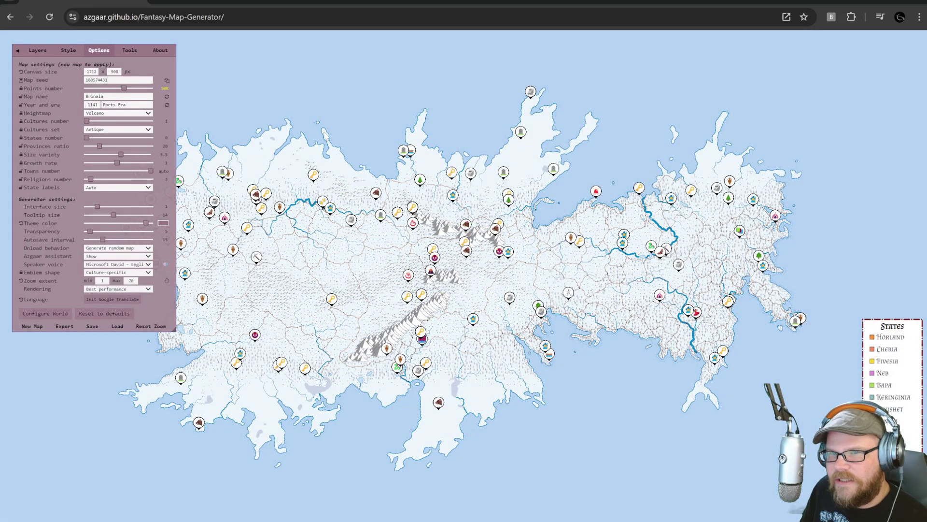
Start editing the new map's heightmap in Erase mode
click(61, 51)
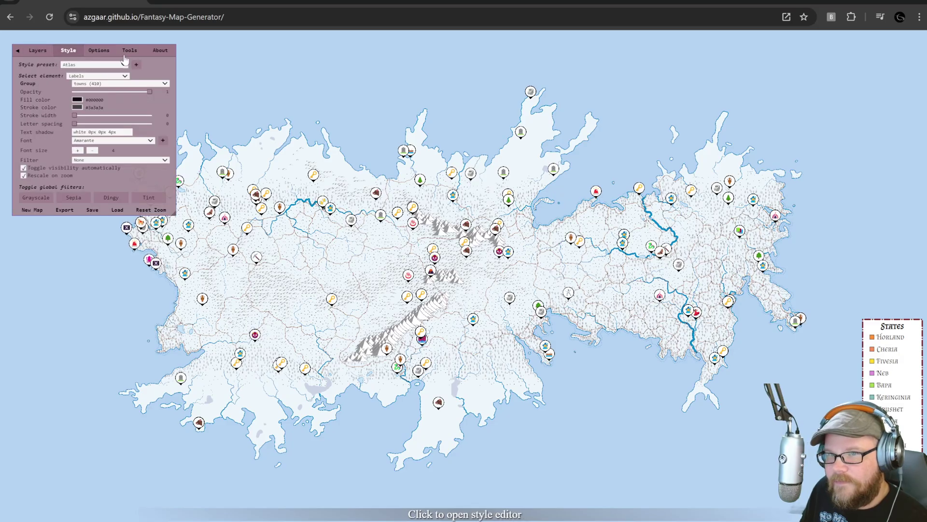
click(128, 50)
click(137, 87)
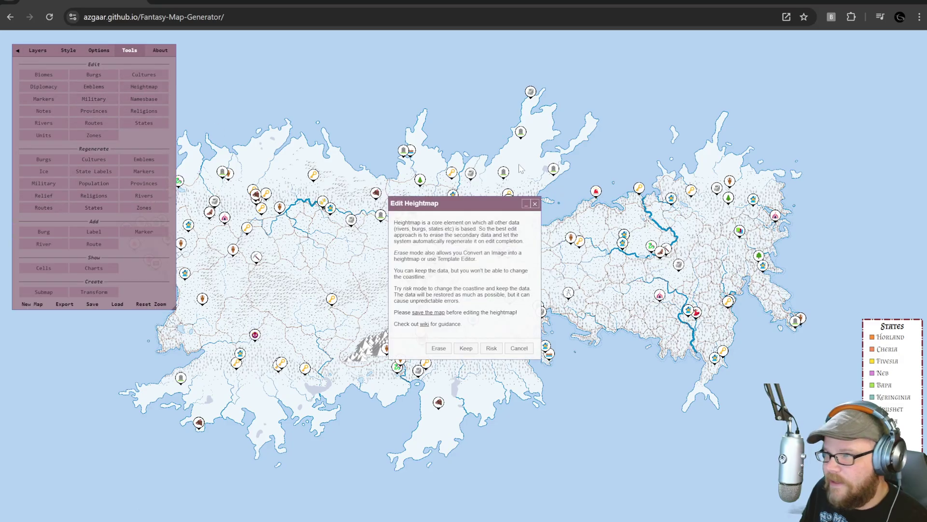
click(439, 347)
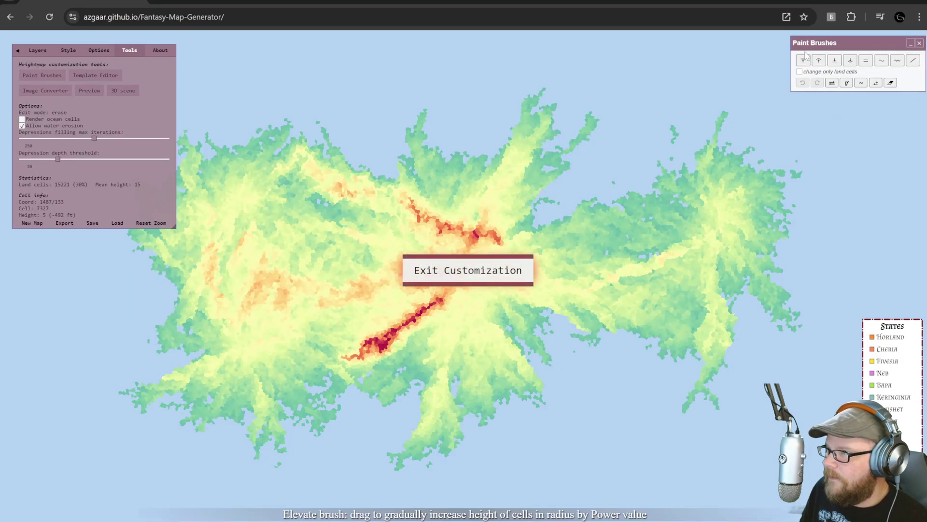
Lower the whole landmass below sea level using a height-lowering brush with radius 100 and power 5
click(836, 62)
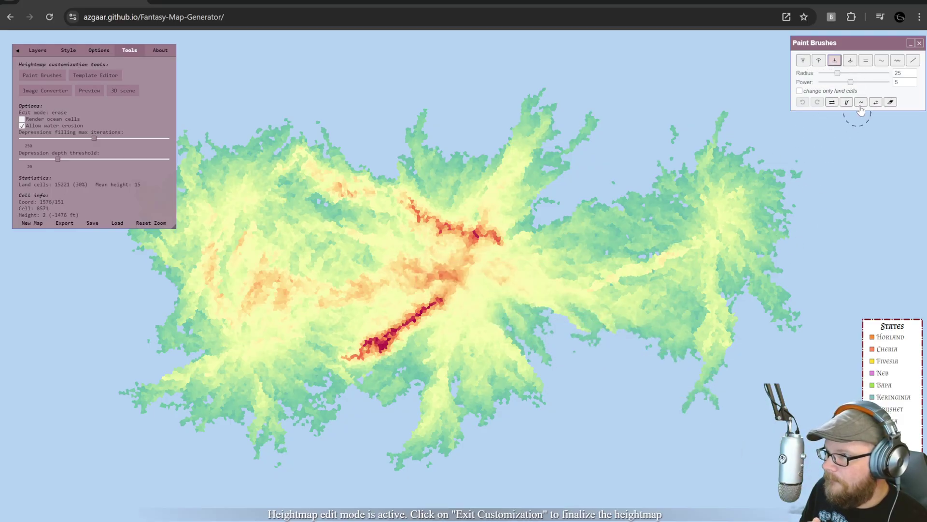
click(888, 73)
mouse_move(556, 116)
mouse_down()
mouse_move(306, 141)
mouse_move(162, 290)
mouse_move(246, 356)
mouse_move(311, 166)
mouse_move(532, 145)
mouse_move(362, 279)
mouse_move(242, 325)
mouse_move(192, 425)
mouse_move(341, 159)
mouse_move(241, 401)
mouse_move(365, 170)
mouse_move(427, 232)
mouse_move(420, 407)
mouse_move(574, 303)
mouse_move(411, 289)
mouse_move(476, 232)
mouse_move(660, 207)
mouse_move(716, 151)
mouse_move(724, 280)
mouse_move(661, 299)
mouse_move(706, 389)
mouse_up()
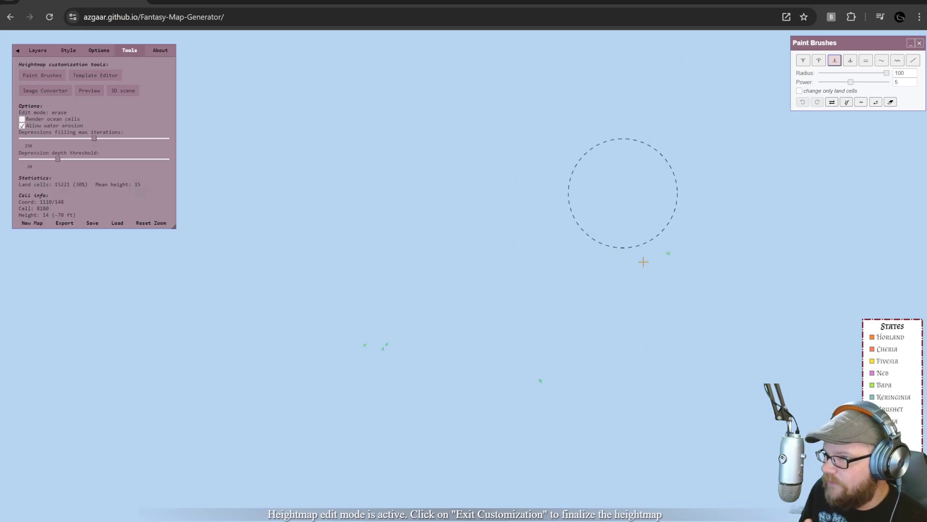
drag(382, 323, 208, 164)
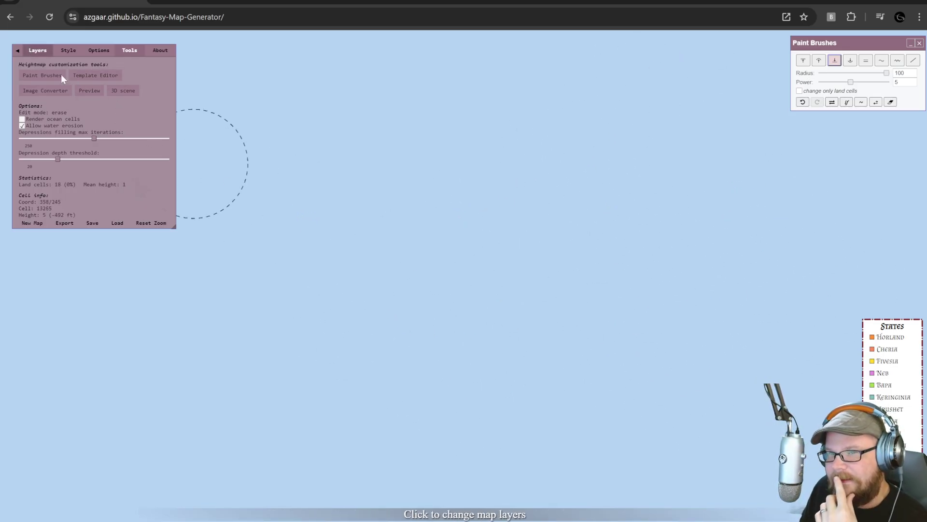
Paint a large central island with smaller islands north and south of it, using the Elevate brush with radius 55 and power 5
drag(862, 73, 858, 73)
click(818, 60)
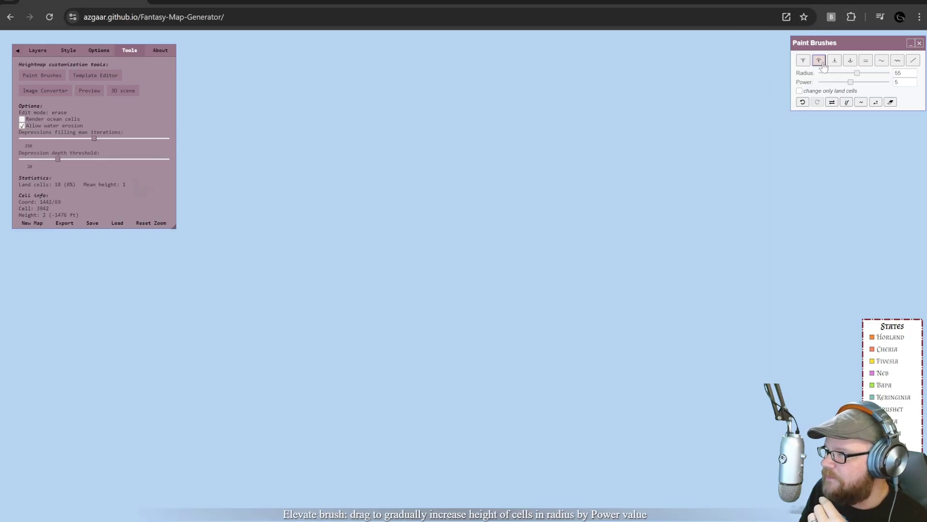
click(860, 103)
mouse_move(380, 243)
mouse_down()
mouse_move(442, 255)
mouse_move(511, 238)
mouse_move(495, 227)
mouse_move(430, 200)
mouse_move(481, 300)
mouse_move(402, 227)
mouse_move(401, 270)
mouse_move(509, 234)
mouse_move(571, 233)
mouse_move(580, 246)
mouse_up()
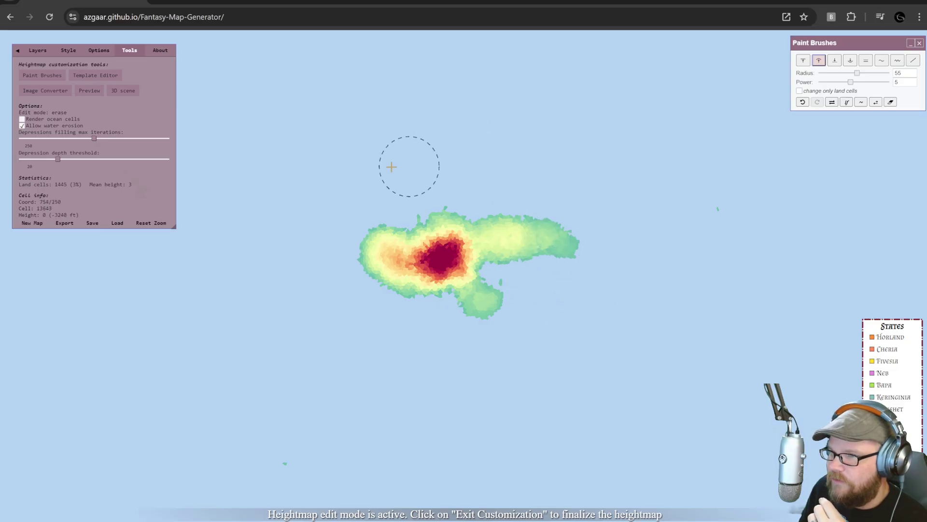
drag(436, 161, 430, 184)
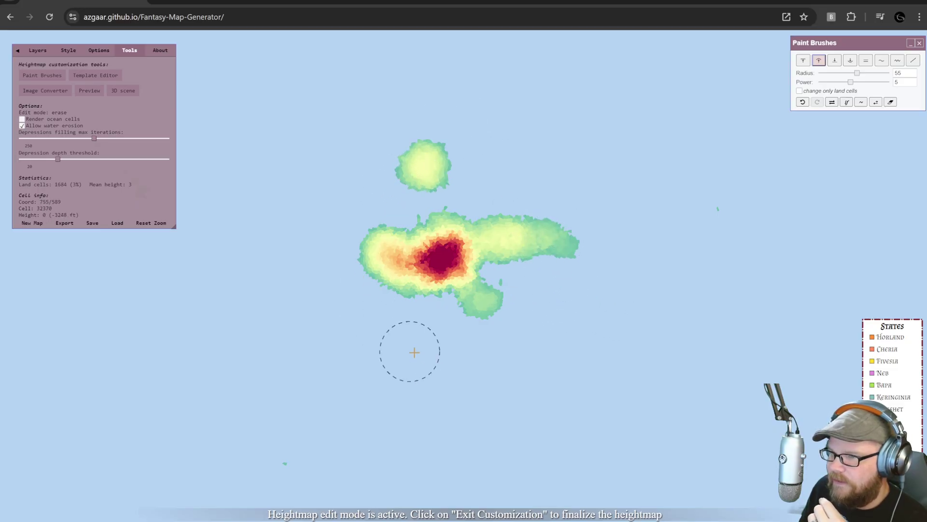
drag(409, 358, 384, 335)
Finalize the heightmap, regenerate the map's burgs twice and regenerate the emblems once
scroll(430, 220, up, 3)
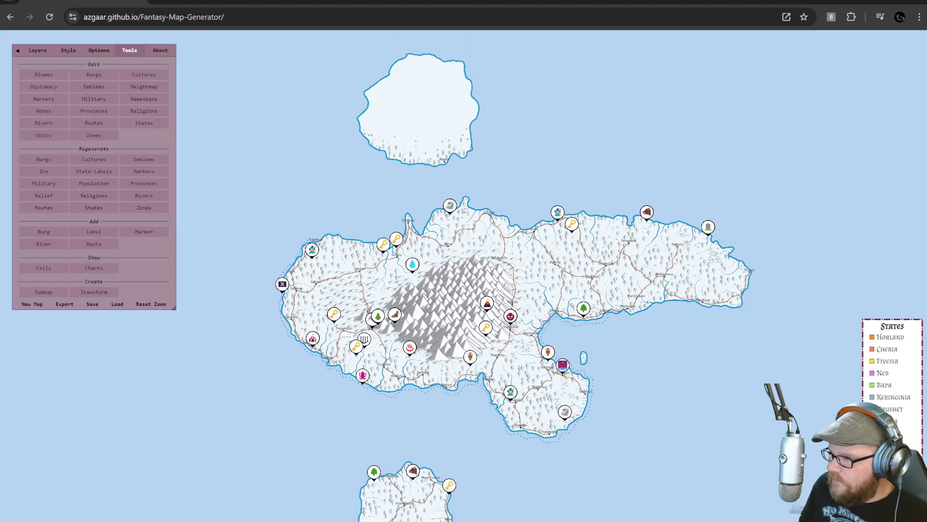
scroll(511, 280, down, 3)
scroll(511, 280, up, 4)
scroll(446, 242, down, 1)
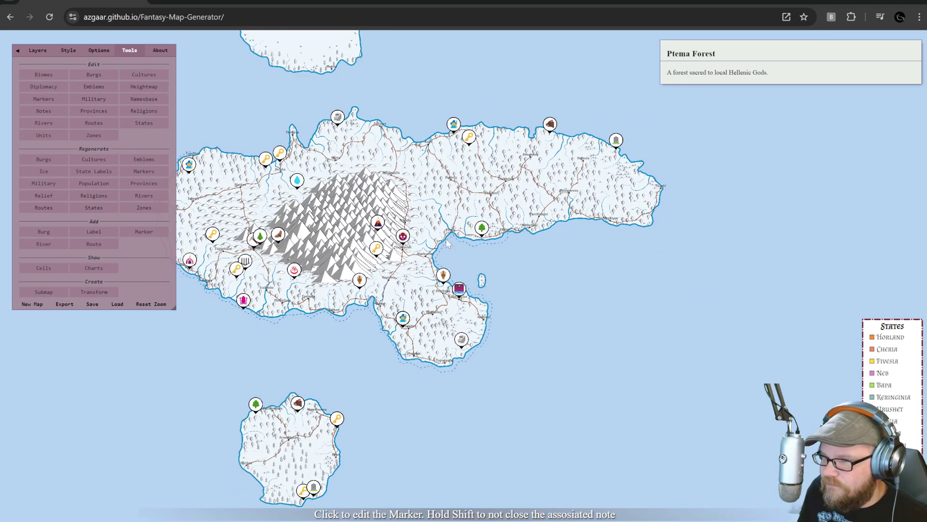
click(43, 159)
click(485, 313)
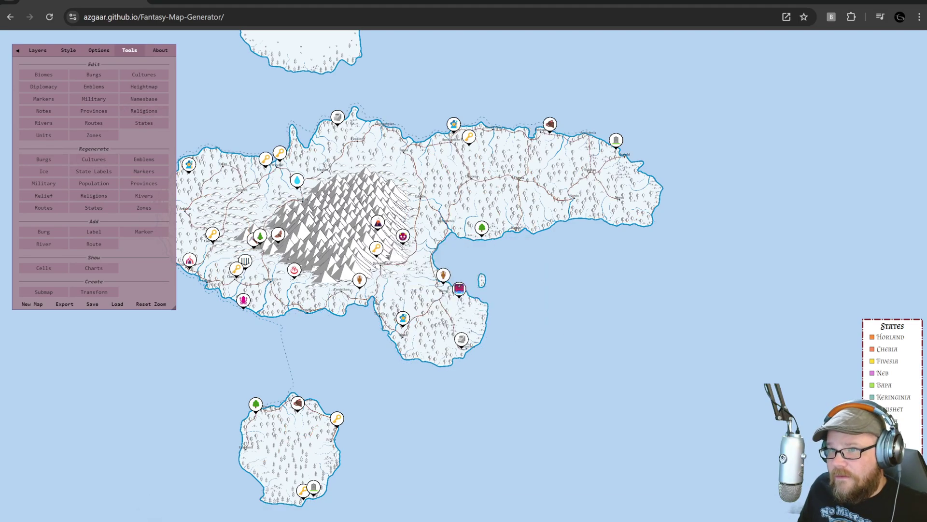
drag(287, 109, 357, 182)
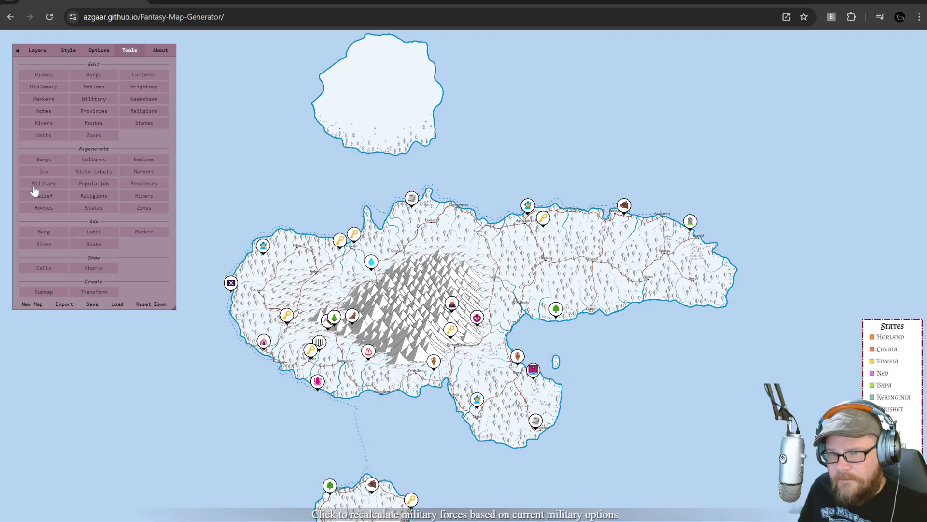
click(43, 163)
click(499, 305)
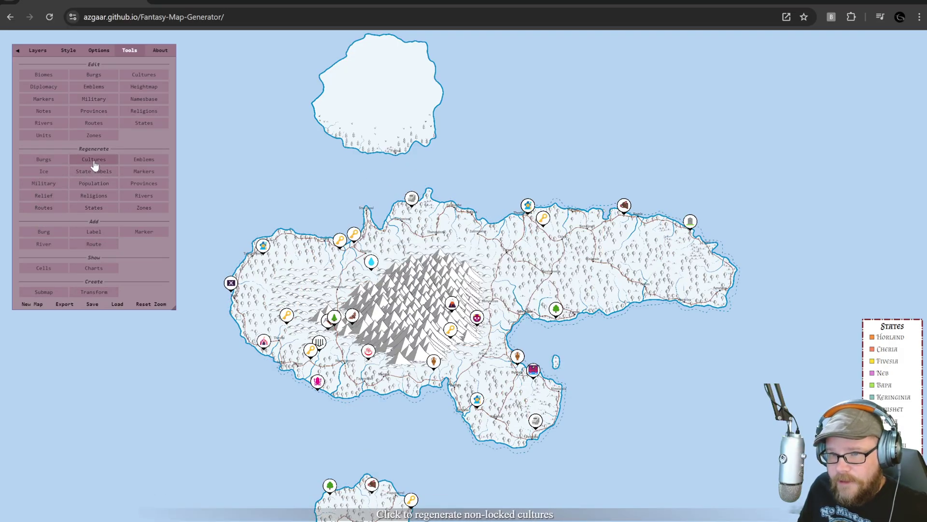
click(139, 163)
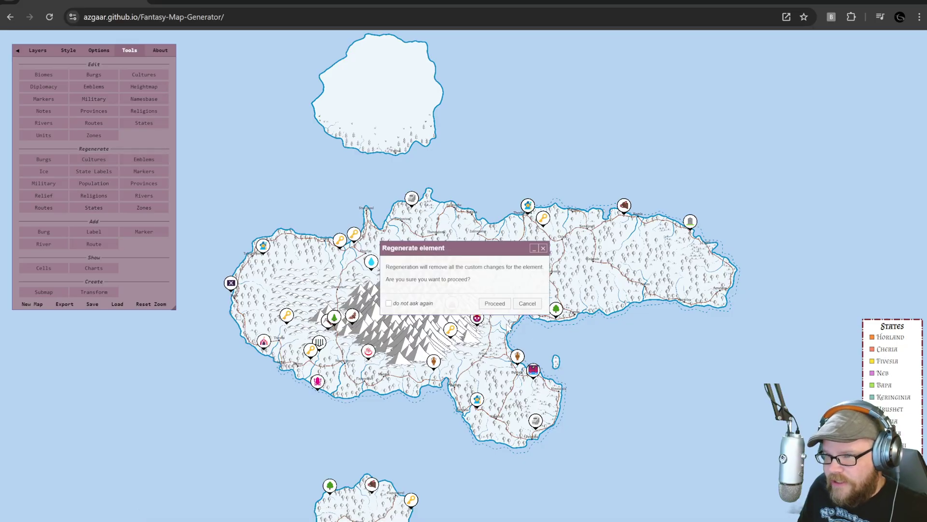
click(496, 304)
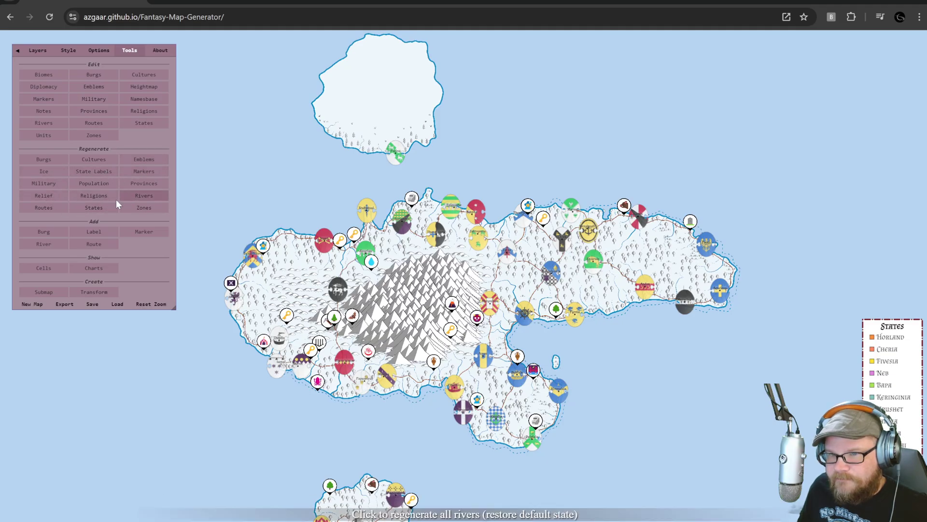
Regenerate the map's markers twice and the state labels once
click(141, 172)
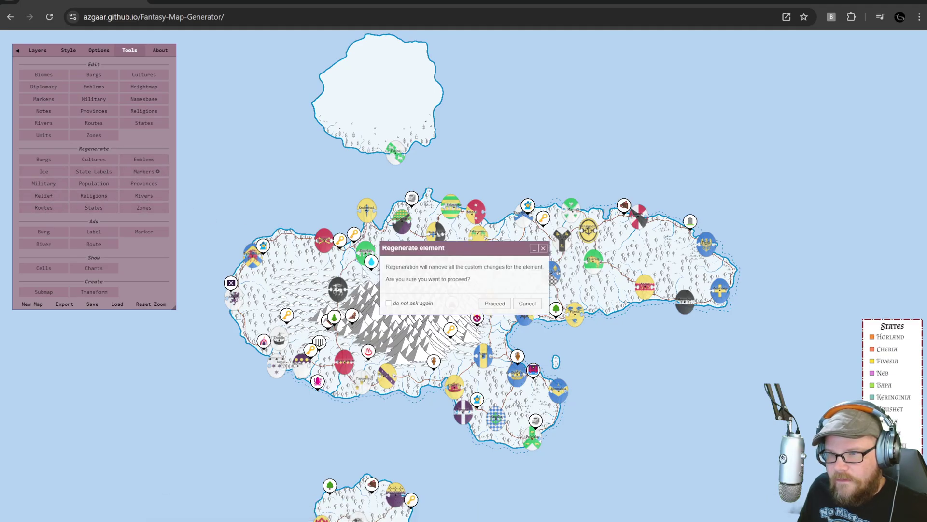
click(492, 304)
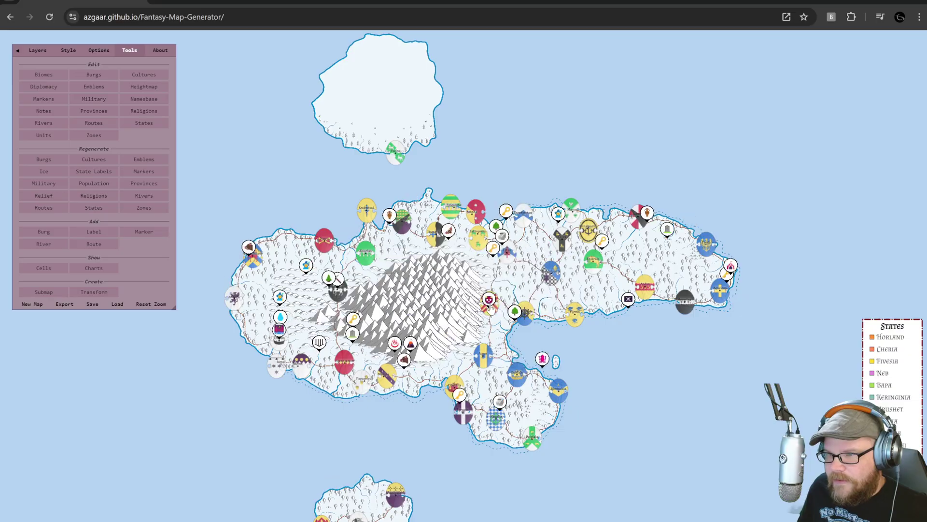
click(155, 178)
click(493, 304)
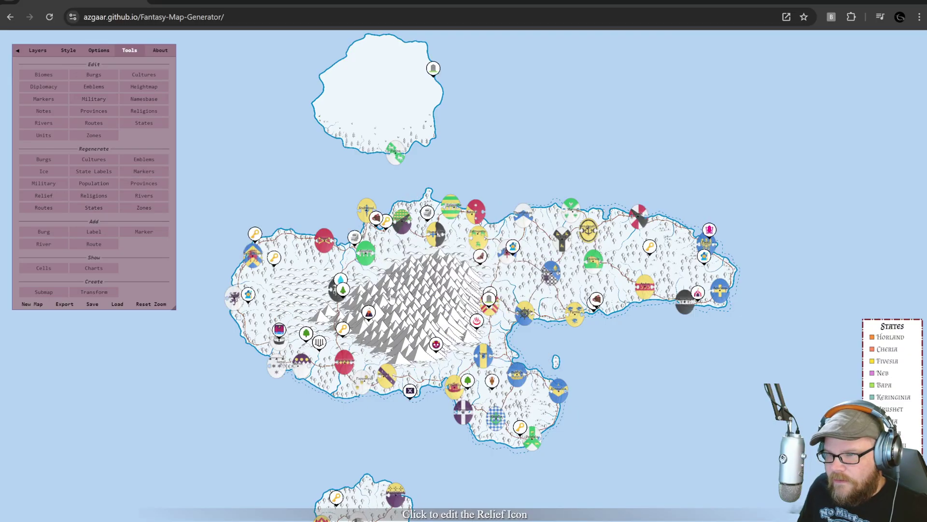
click(100, 174)
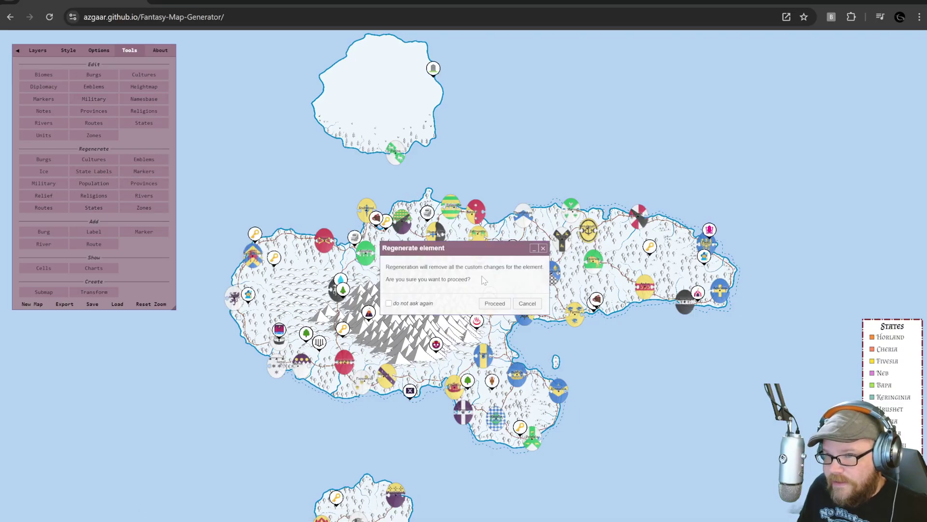
click(493, 303)
Open the States Editor and add a new state with its capital near the southern shore of the northern island
click(97, 50)
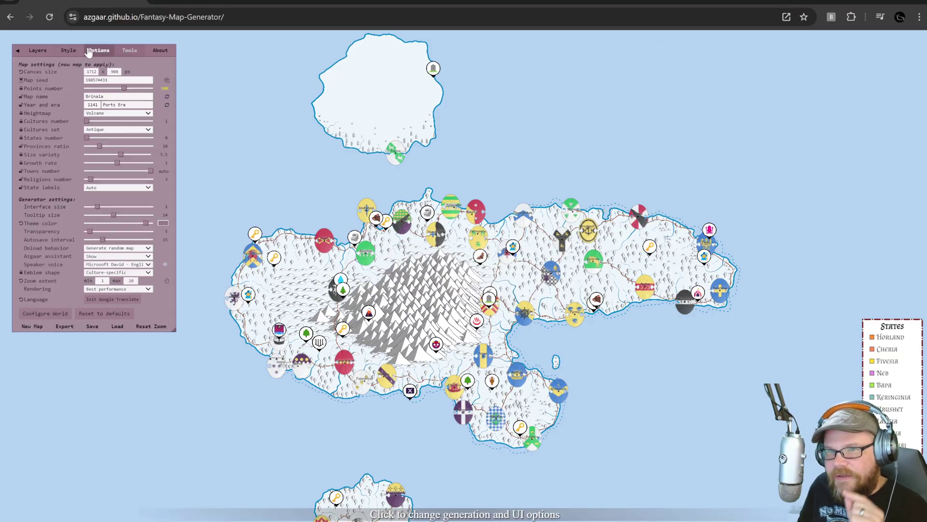
click(69, 50)
click(129, 49)
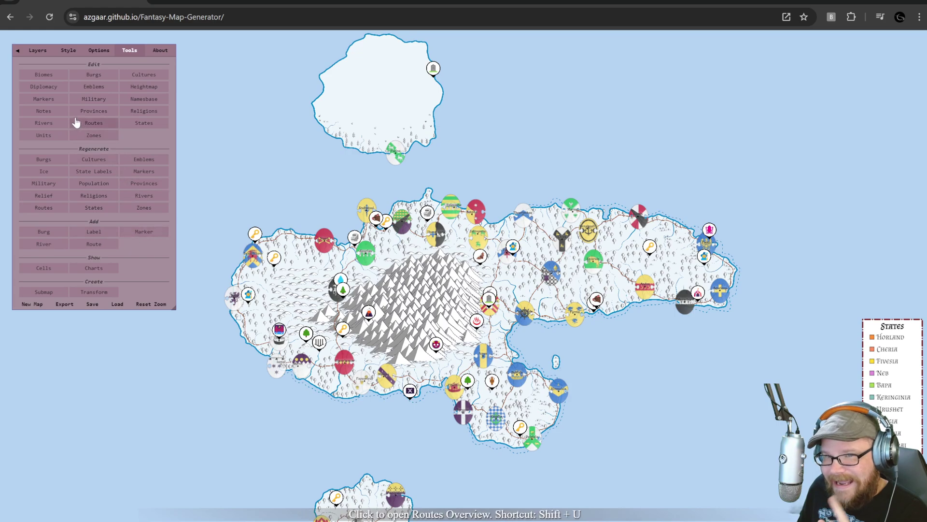
click(139, 124)
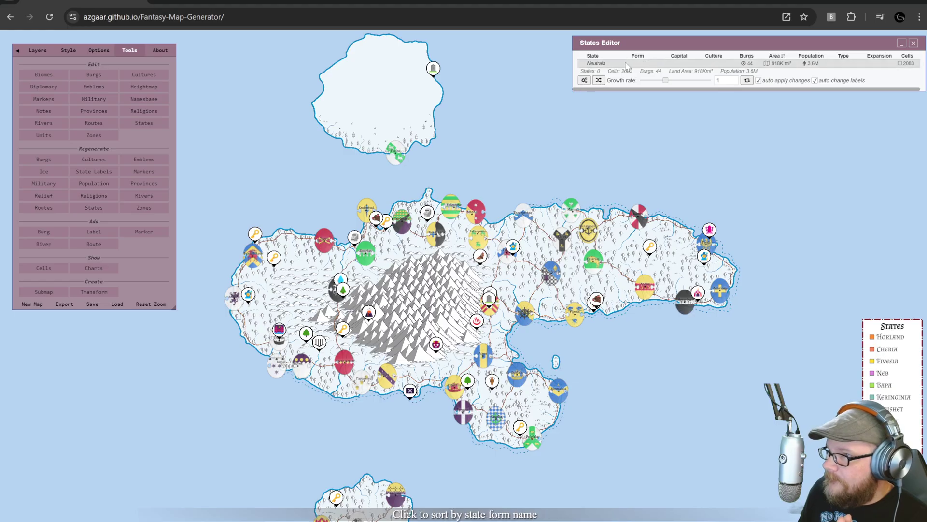
click(584, 80)
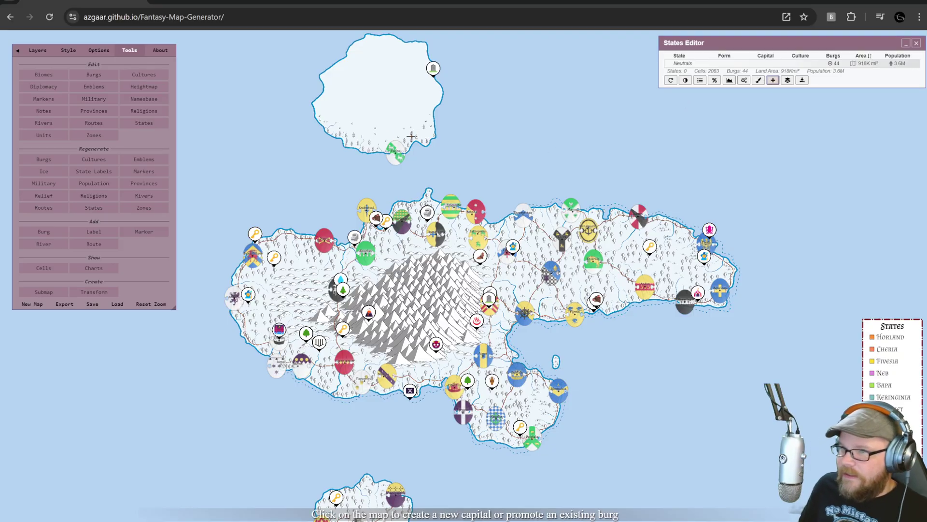
click(387, 137)
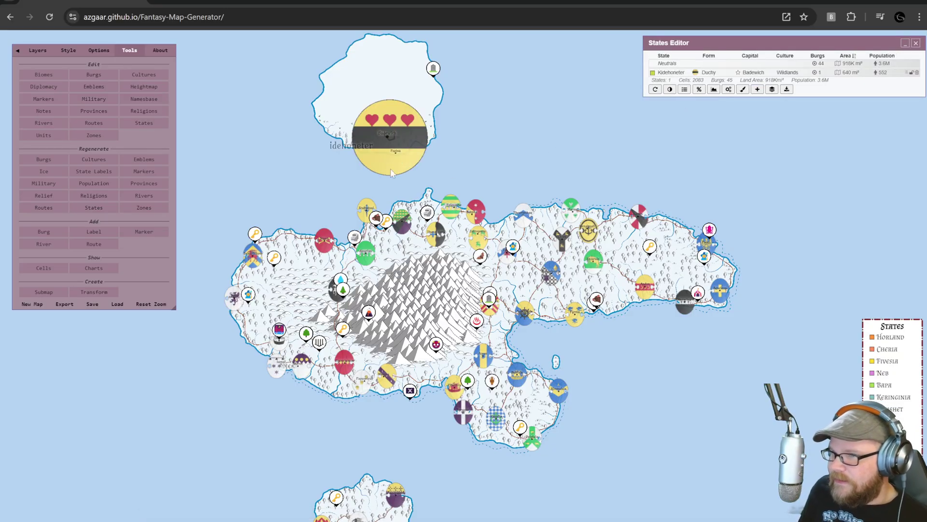
Hide the Emblems layer and return to the map editing tools
click(39, 50)
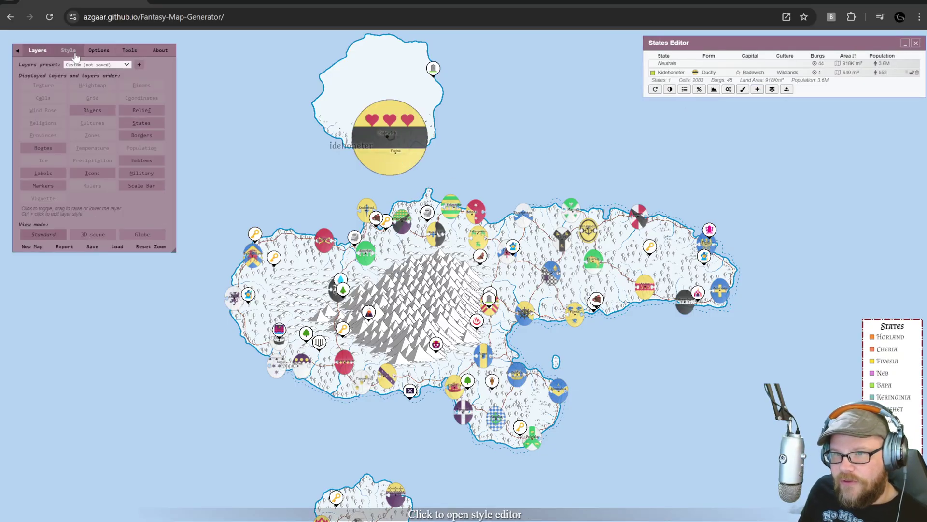
click(144, 161)
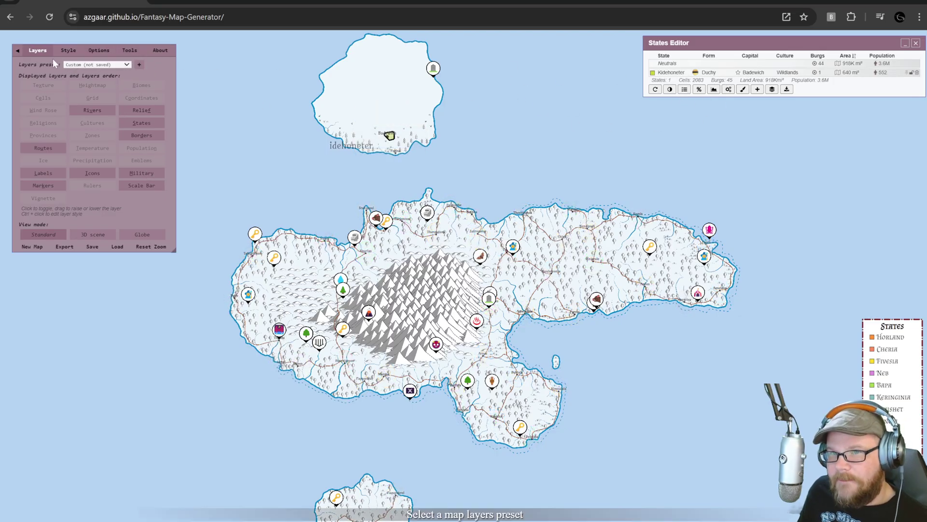
click(68, 51)
click(94, 51)
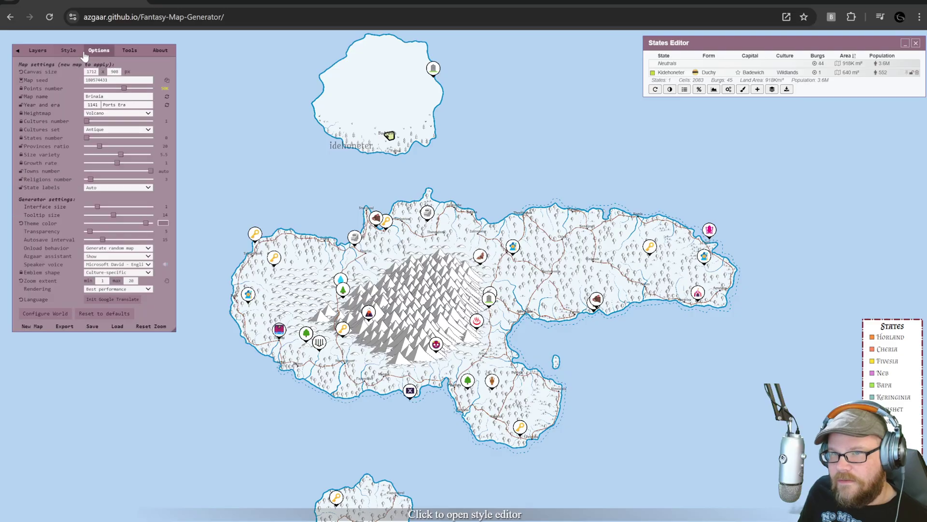
click(38, 51)
click(129, 50)
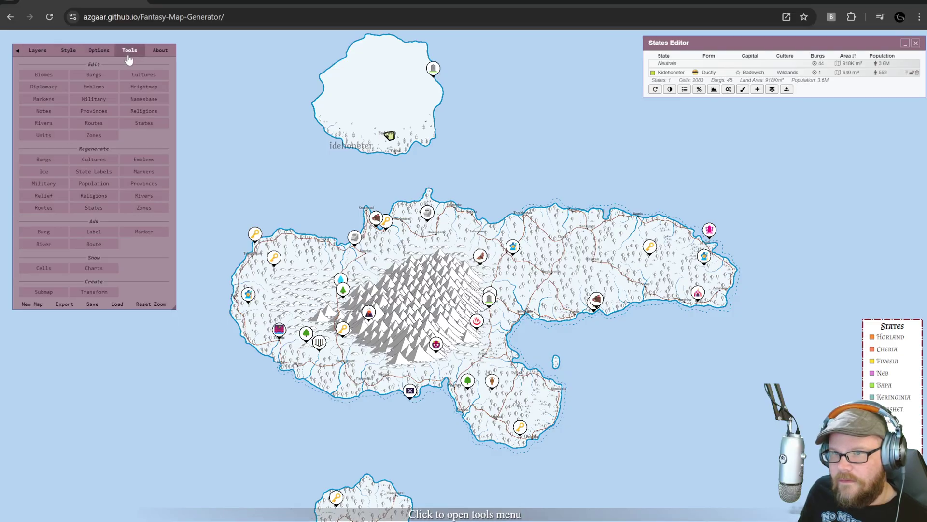
Add four states: at the central island's northern headland, eastern end and southern peninsula, and on the southern island
click(757, 89)
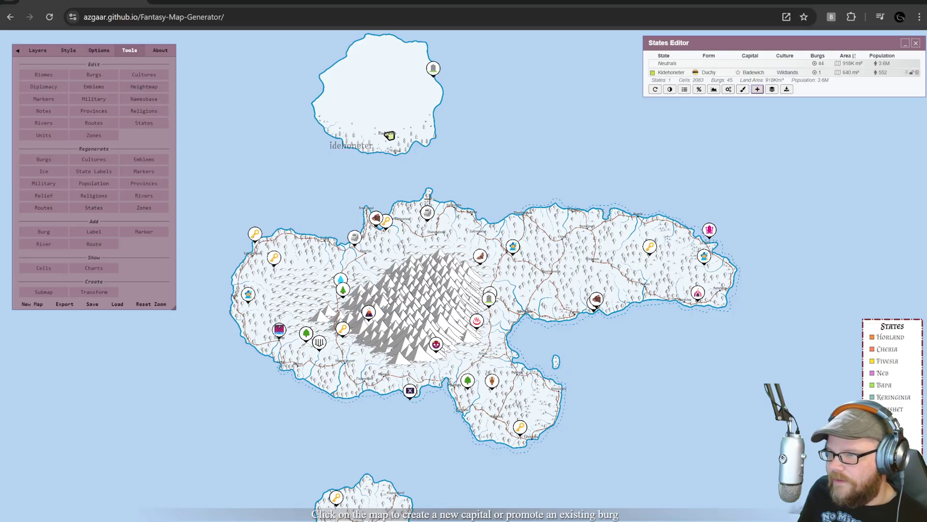
click(428, 194)
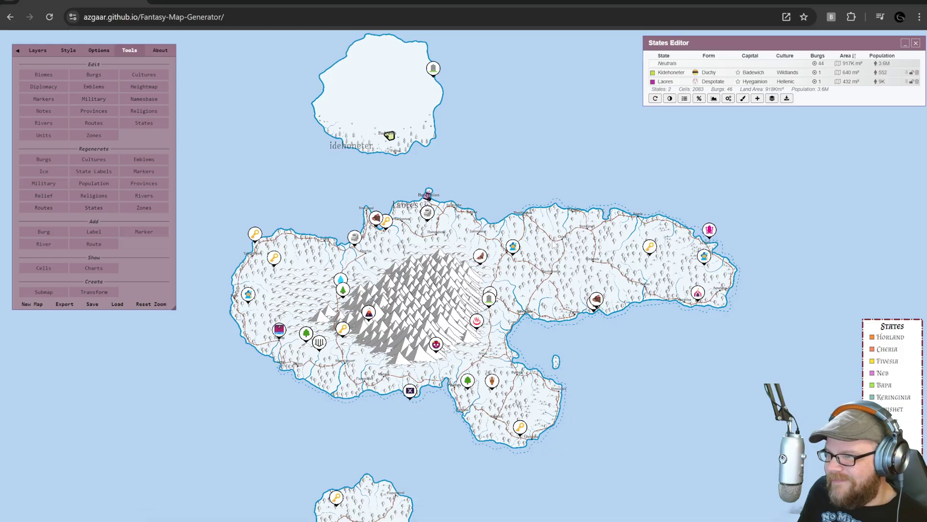
click(758, 99)
click(720, 277)
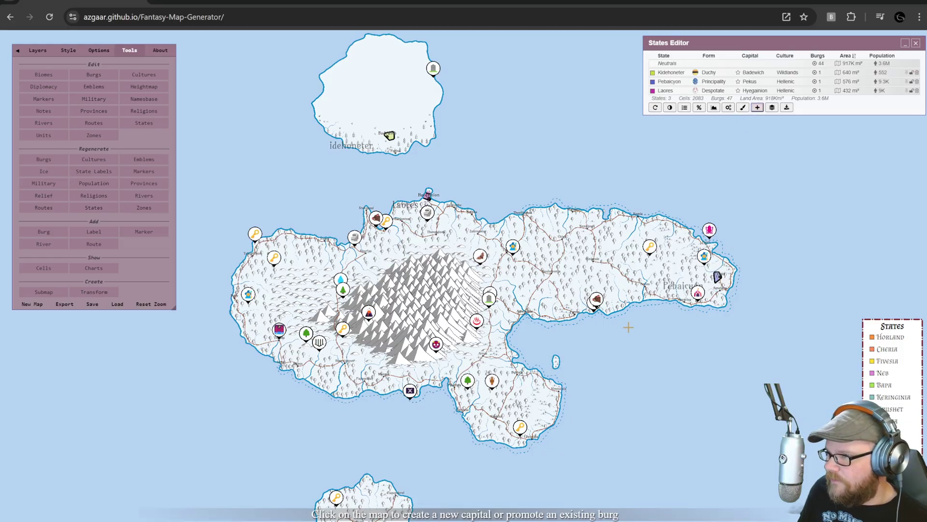
shift+click(517, 413)
shift+click(379, 486)
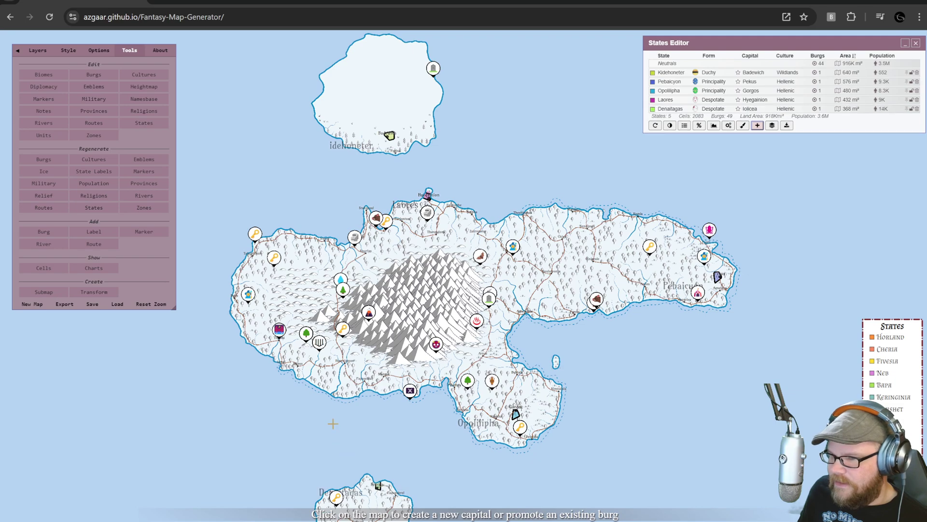
Add four more states on the central island's west side, eastern mountain edge, northeast coast and northwest coast, and close the States Editor
shift+click(263, 288)
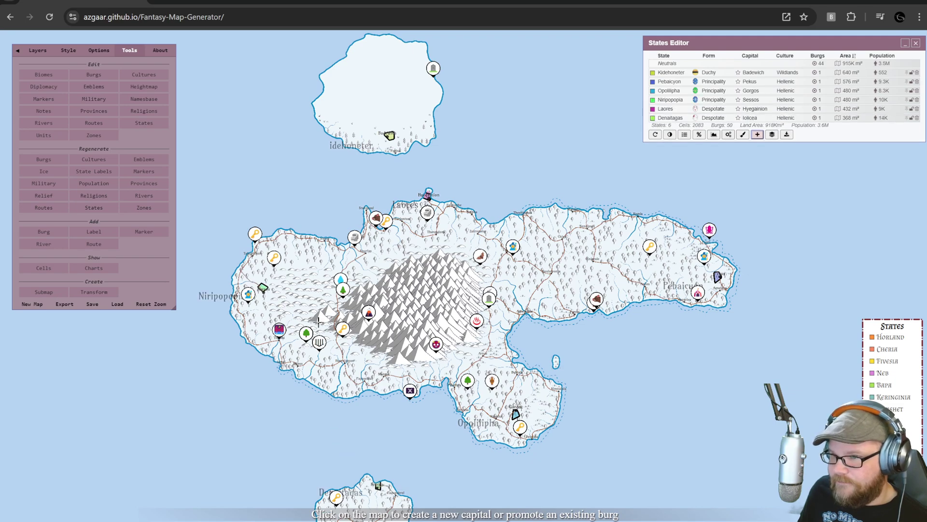
shift+click(479, 310)
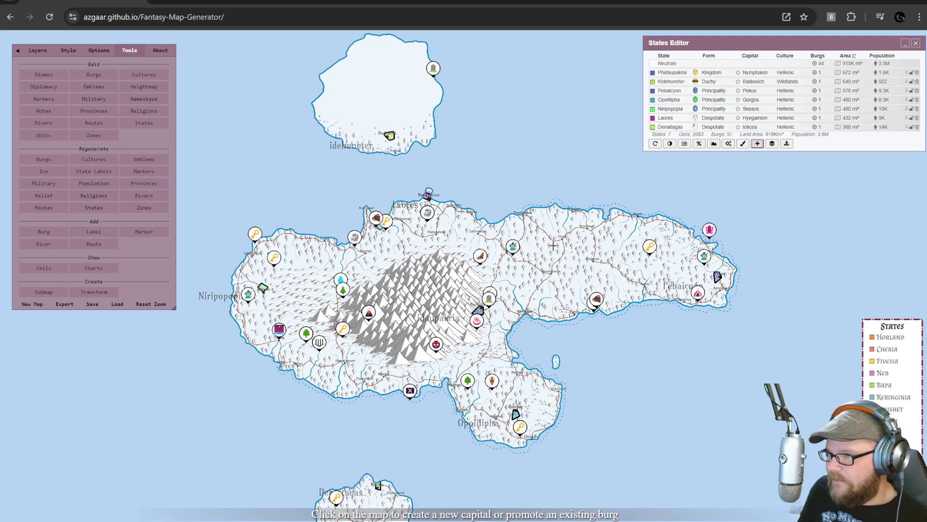
shift+click(548, 214)
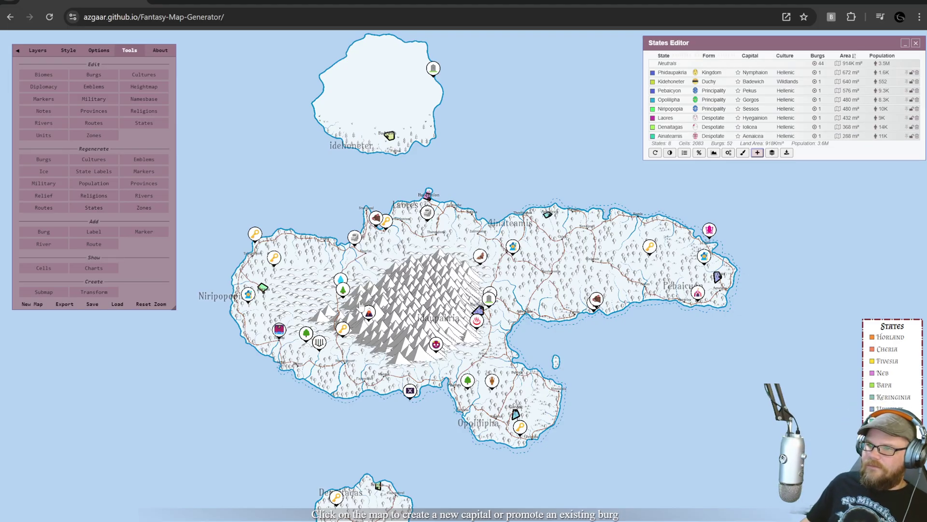
shift+click(331, 247)
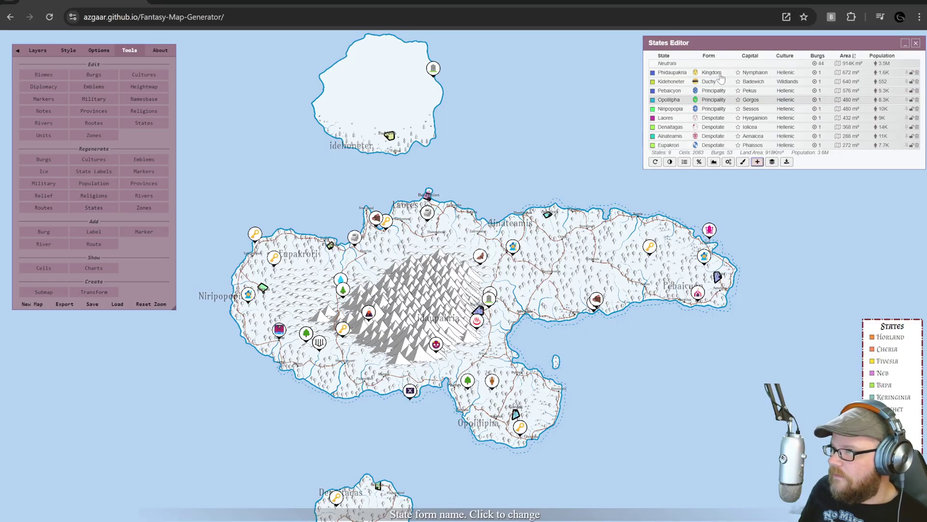
click(915, 43)
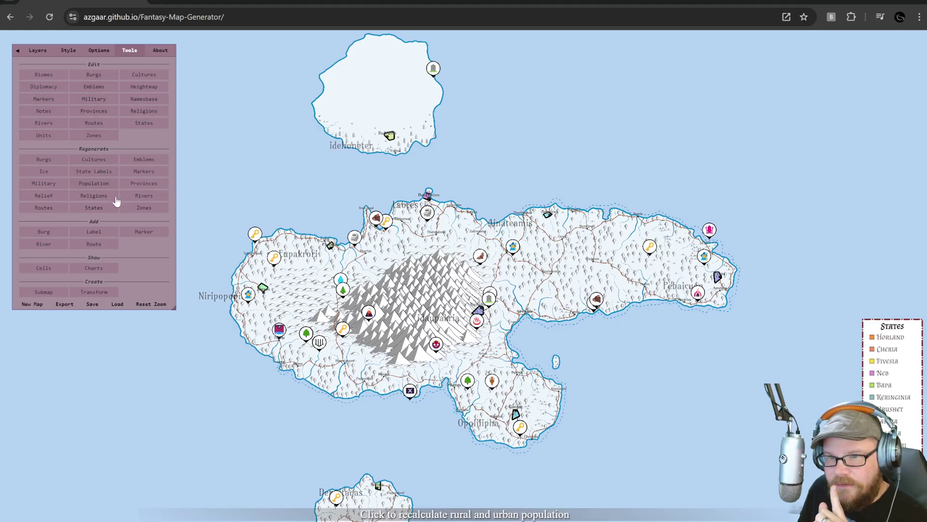
Open the Cultures Editor and add cultures at the northern island's capital and the central island's eastern and northeast-coast capitals
click(135, 79)
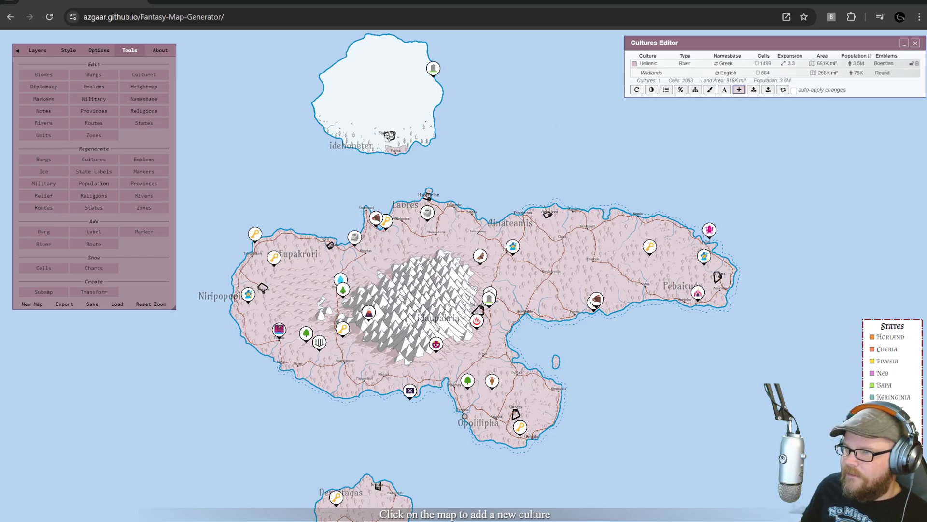
click(388, 140)
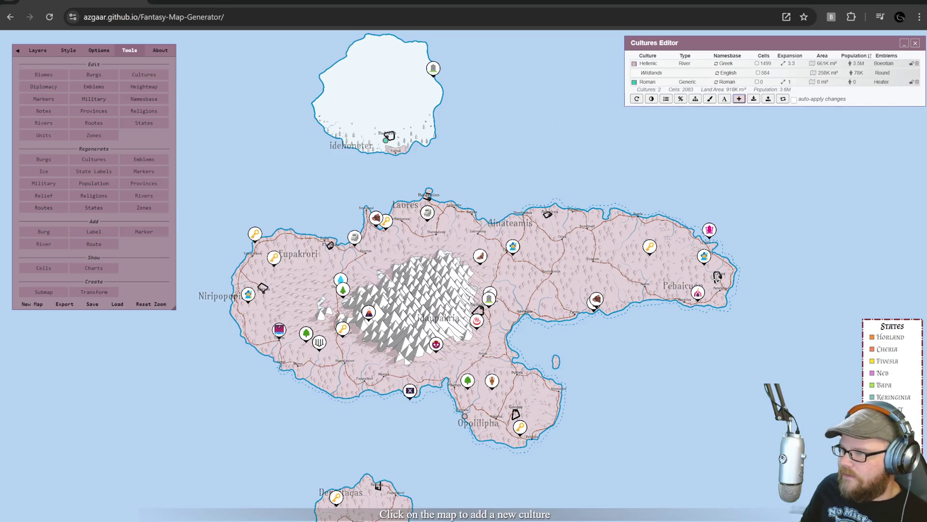
click(718, 277)
click(547, 213)
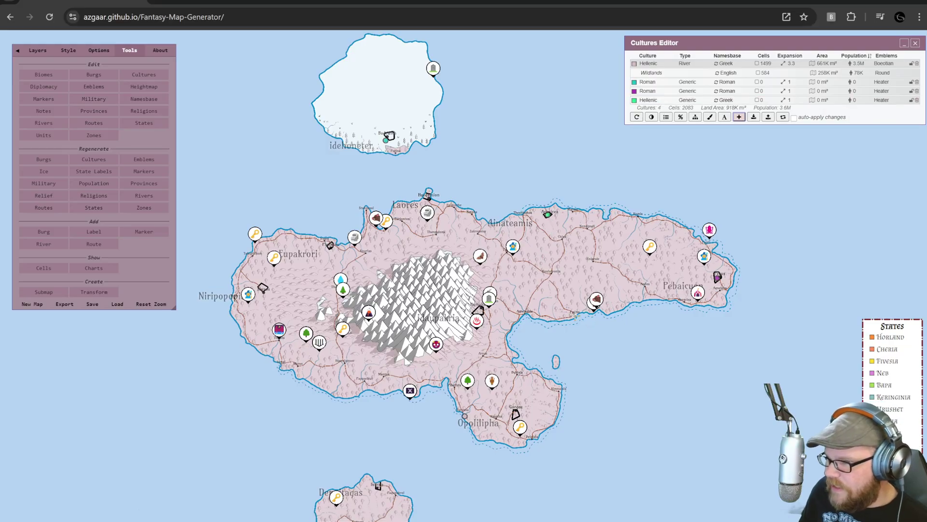
Add four more cultures at the central island's eastern mountain edge, southern peninsula, west side and northwest coast capitals
click(481, 312)
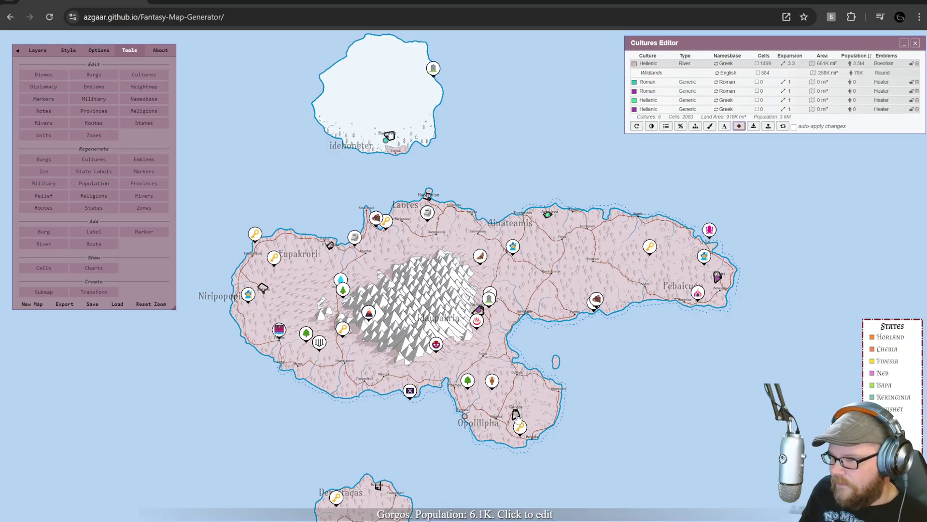
click(517, 417)
click(263, 288)
click(330, 244)
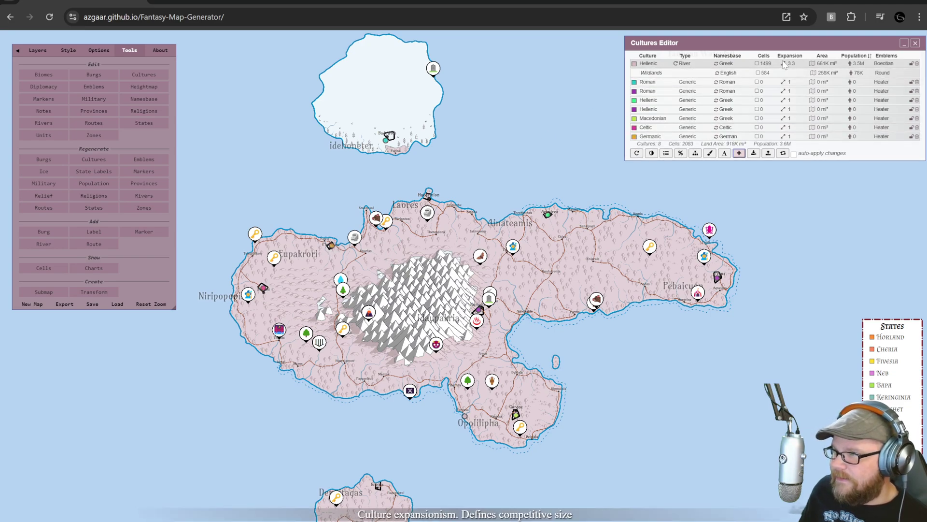
Review the namesbase choices for the Hellenic river culture, keep Greek, and regenerate the culture's name
click(733, 65)
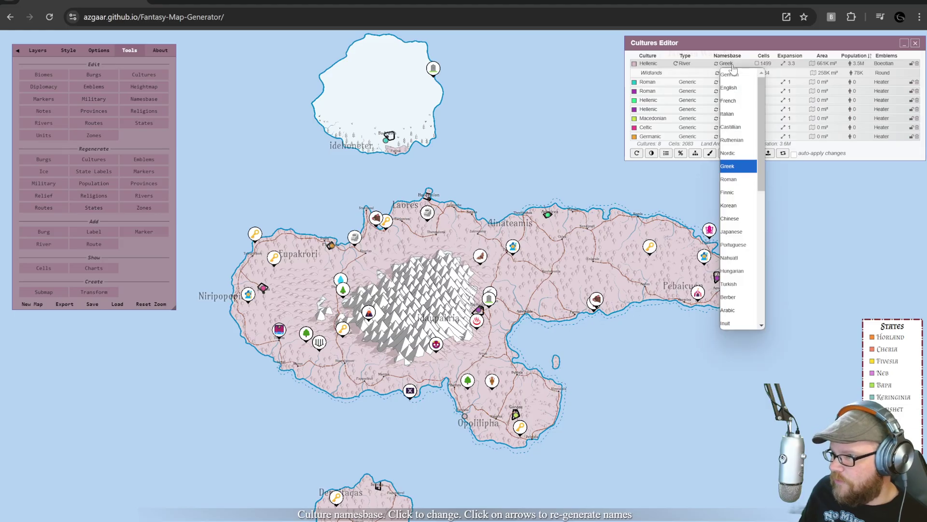
scroll(734, 246, down, 5)
scroll(735, 247, up, 5)
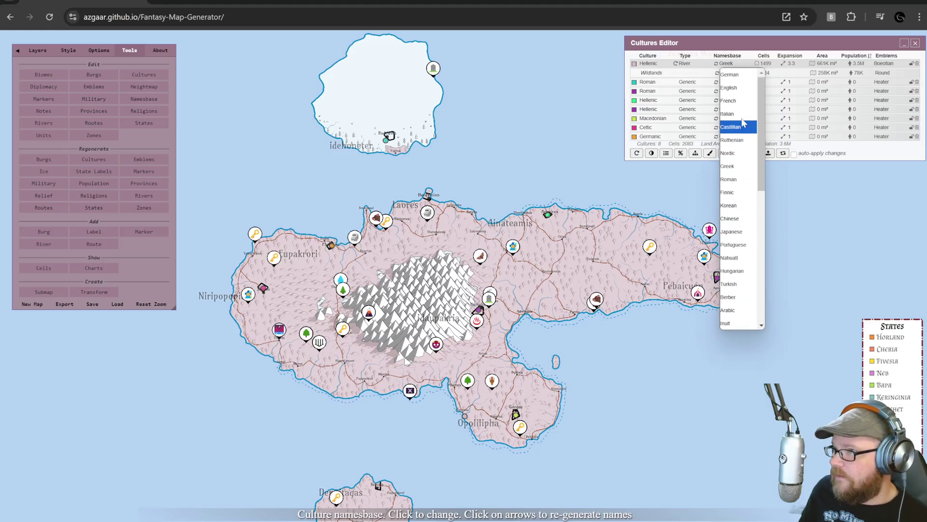
click(655, 63)
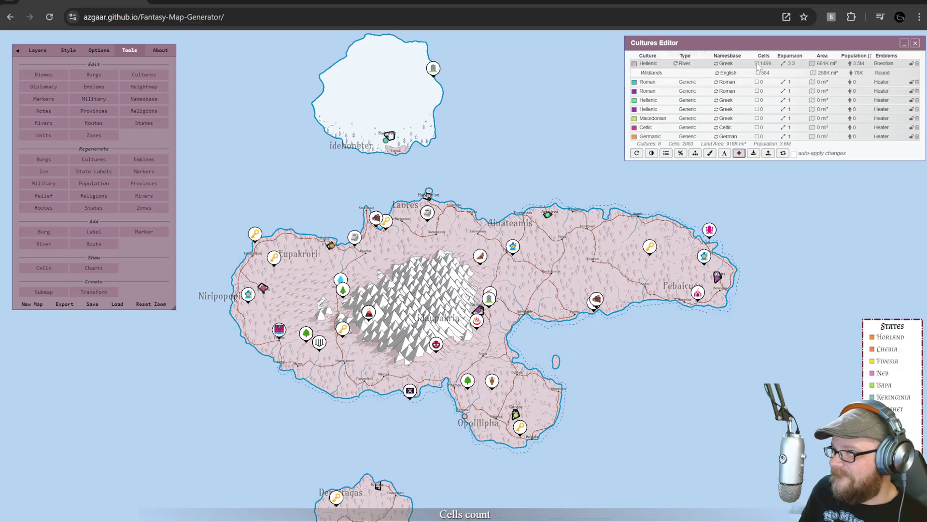
click(700, 64)
click(677, 66)
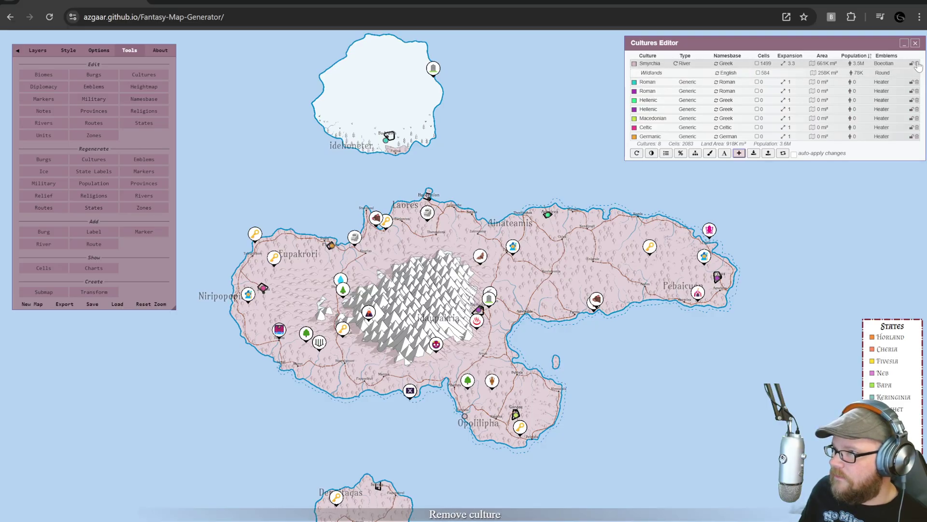
Sort the cultures by namesbase and add another culture on the central island's southern coast
click(734, 57)
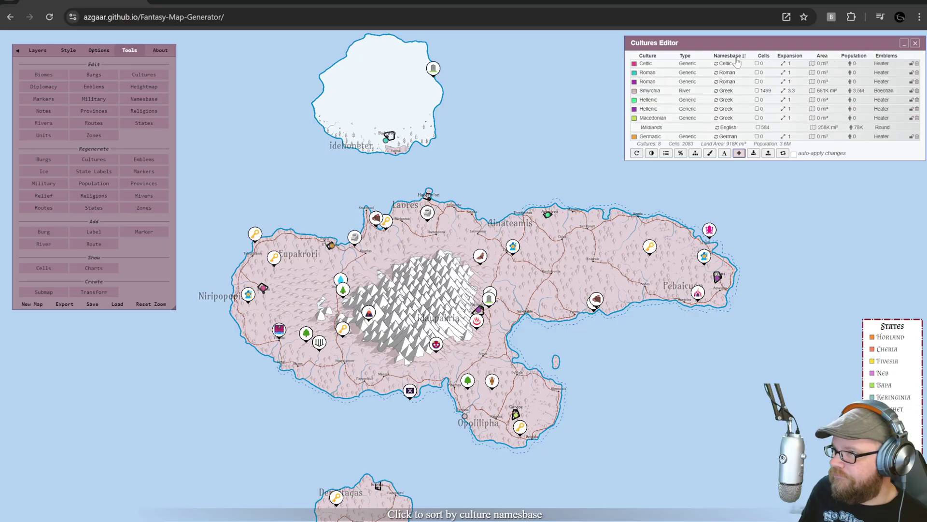
click(736, 57)
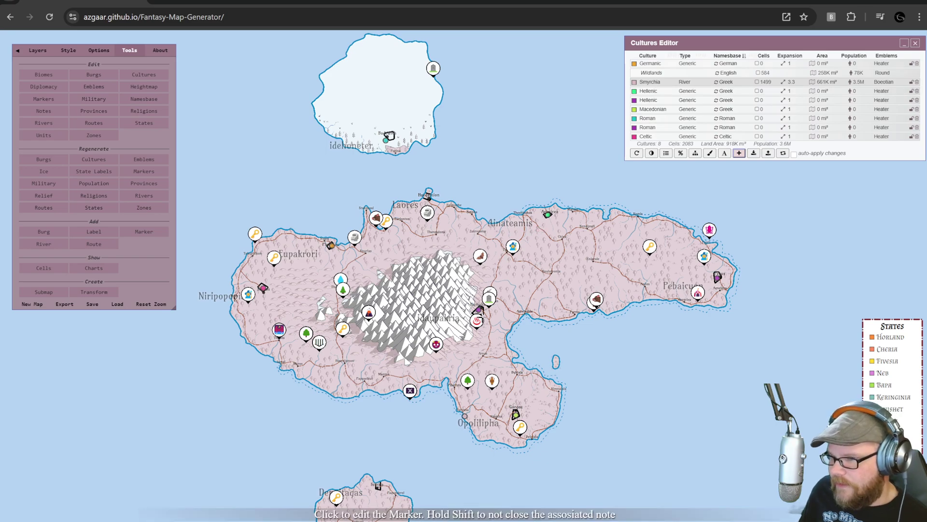
click(412, 393)
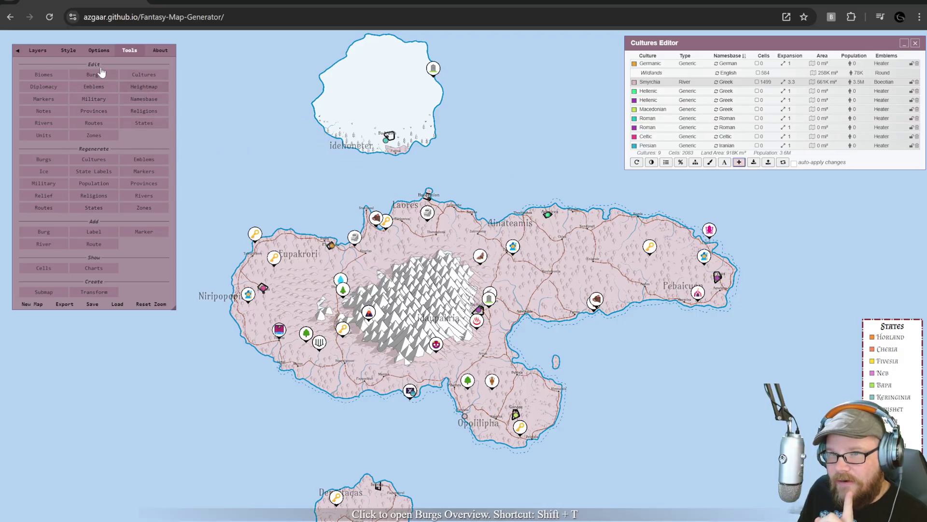
Hide the Cultures layer on the map
click(38, 51)
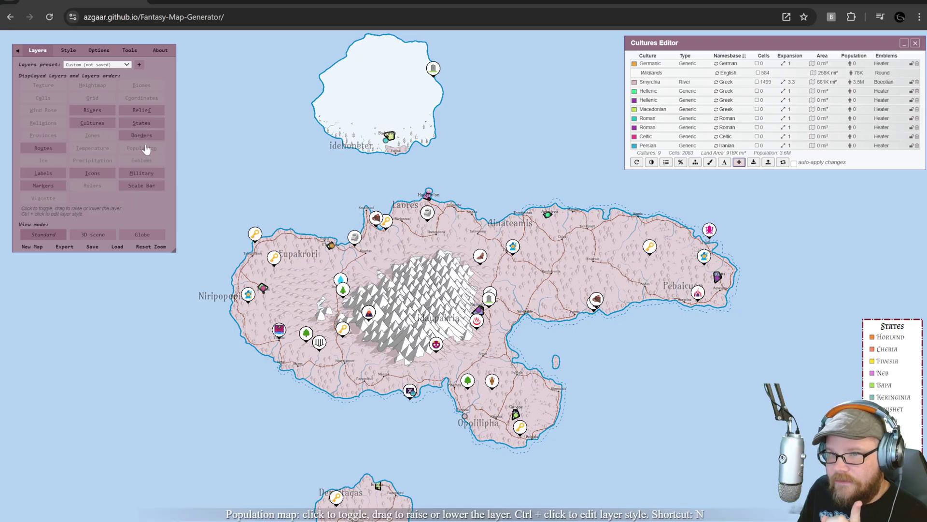
click(101, 123)
scroll(487, 250, up, 3)
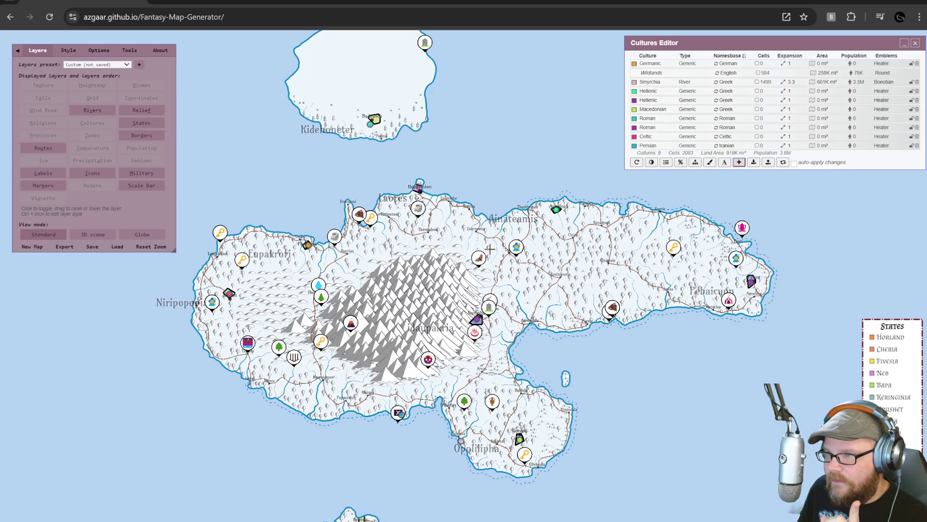
Close the Cultures Editor and regenerate all unlocked burgs and routes
click(68, 50)
click(99, 51)
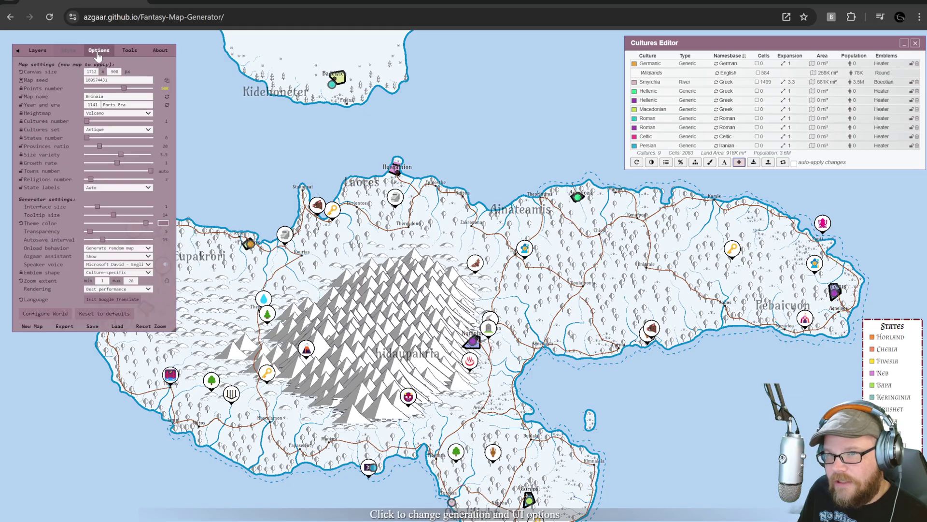
click(129, 50)
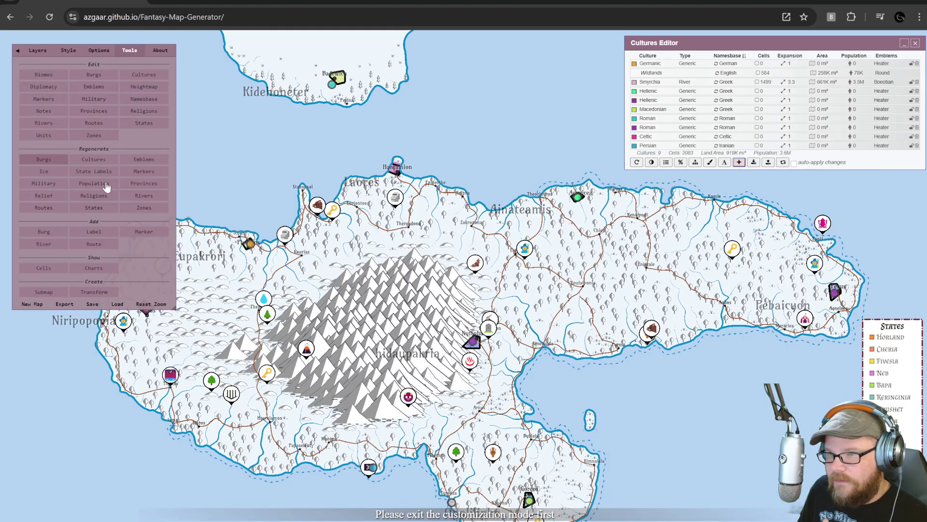
click(50, 163)
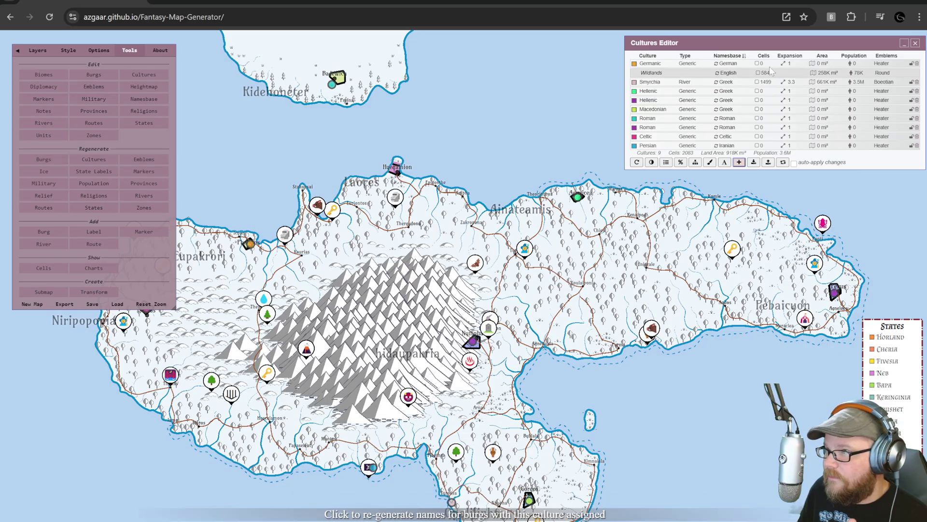
click(916, 44)
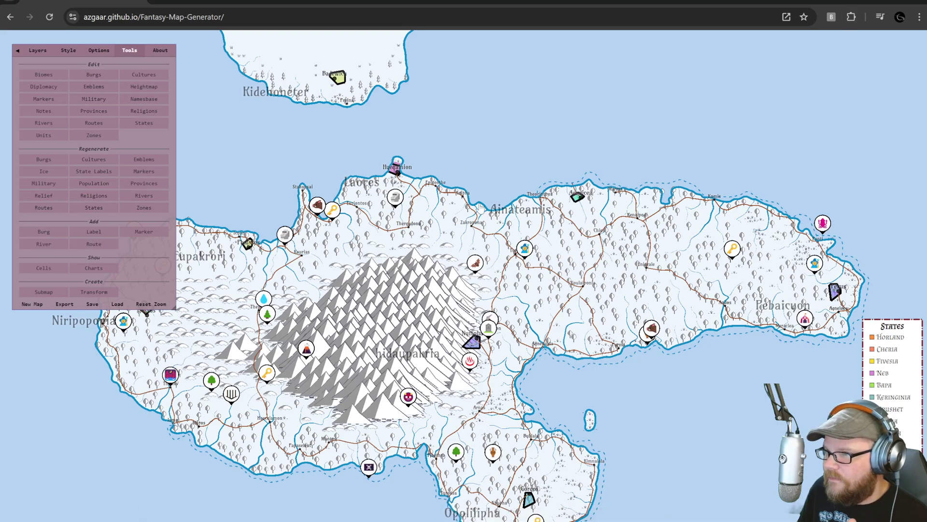
click(58, 165)
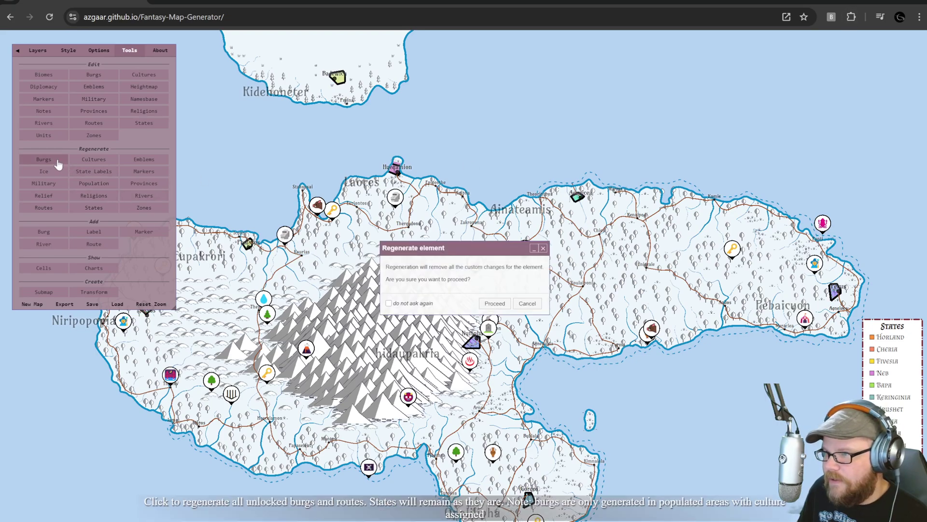
click(491, 305)
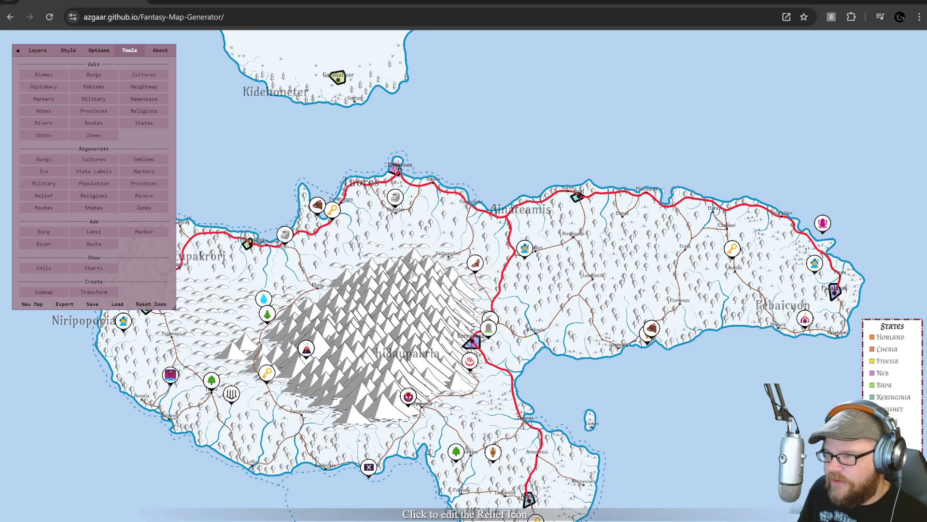
Inspect the burg details, including culture, of the capitals Koreossaga and Euri
drag(466, 321, 450, 274)
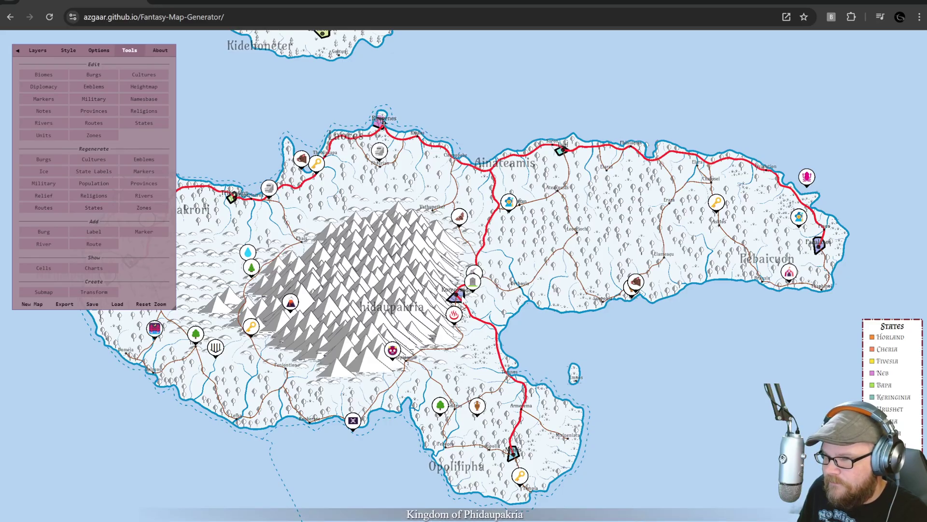
click(460, 298)
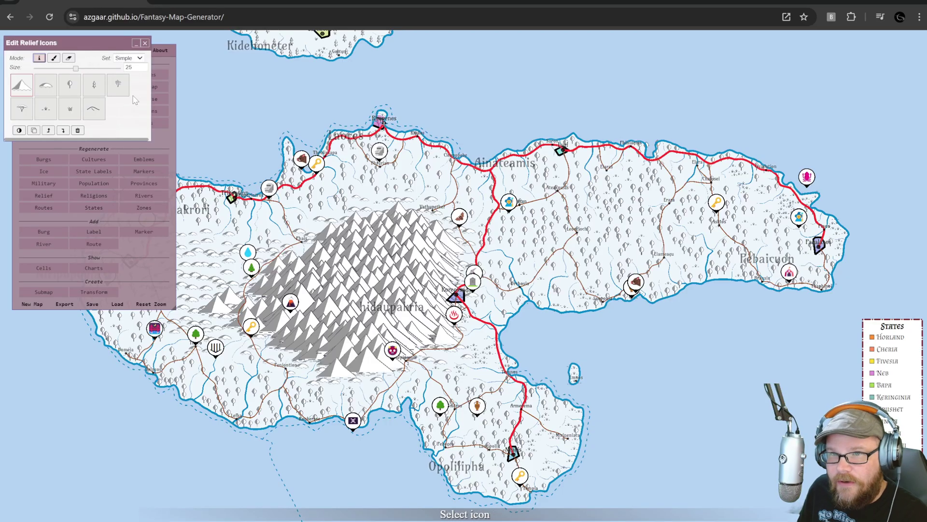
click(455, 297)
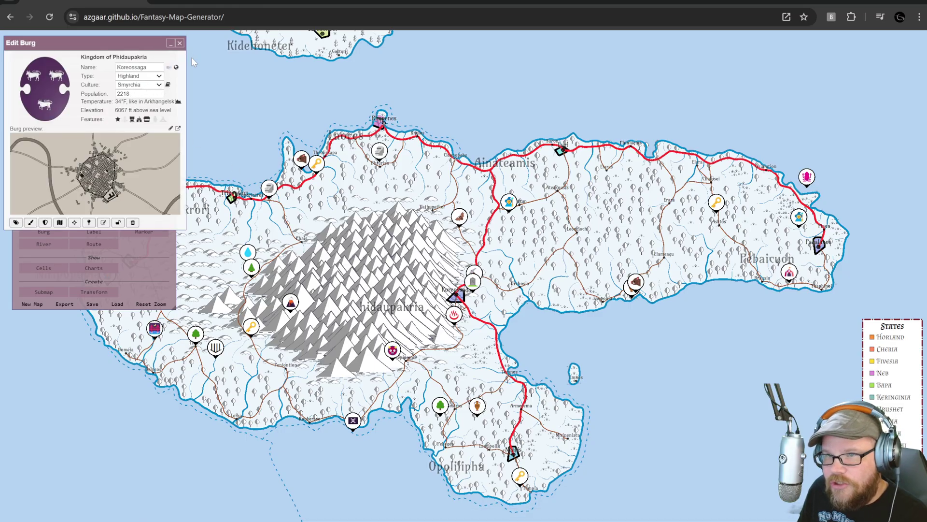
click(179, 43)
scroll(521, 154, up, 4)
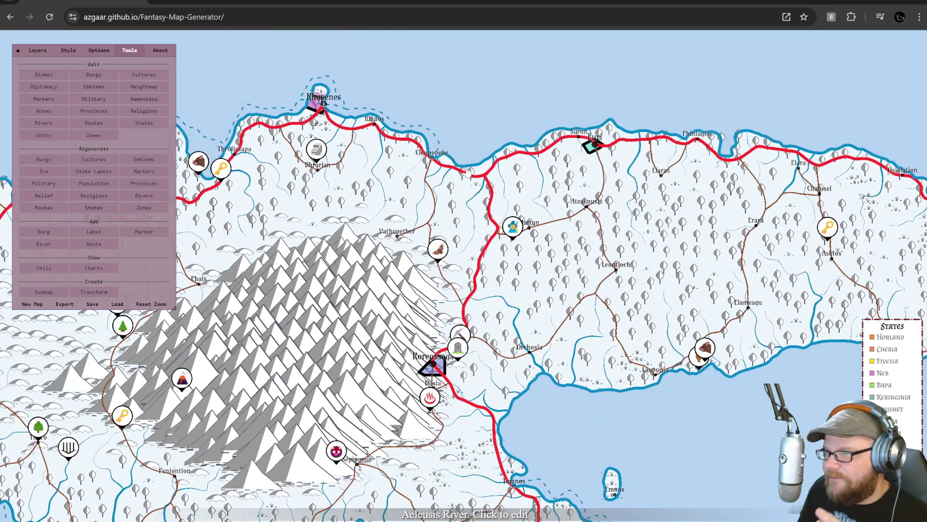
click(617, 145)
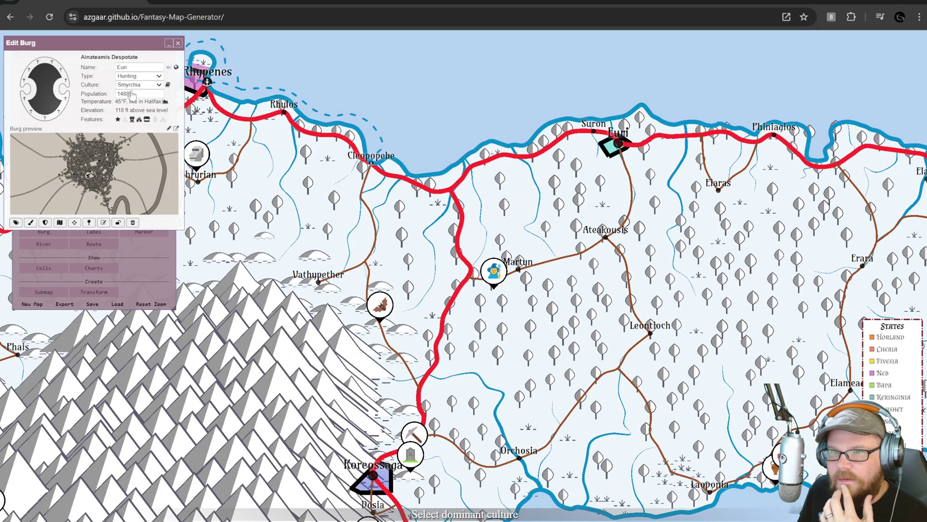
click(178, 43)
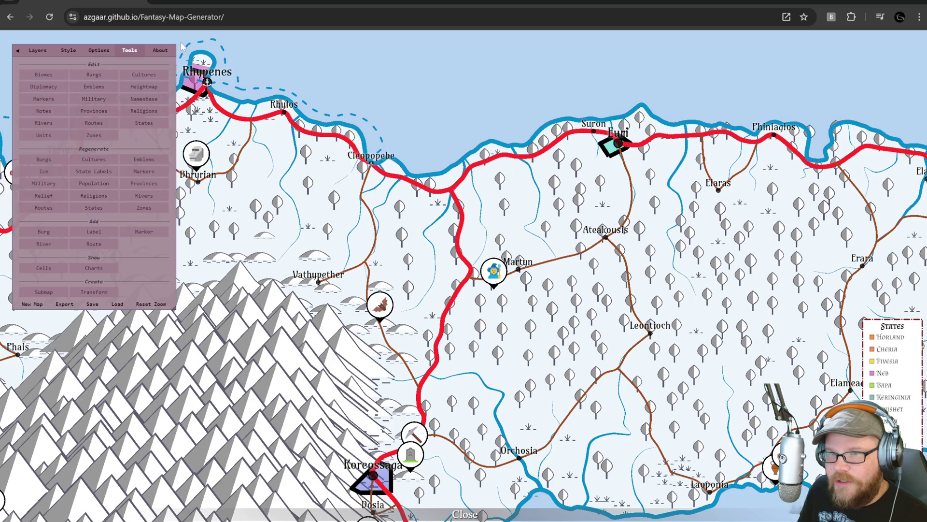
Set the culture of the burg Rhypenes to Roman and of Euri to Macedonian
click(194, 83)
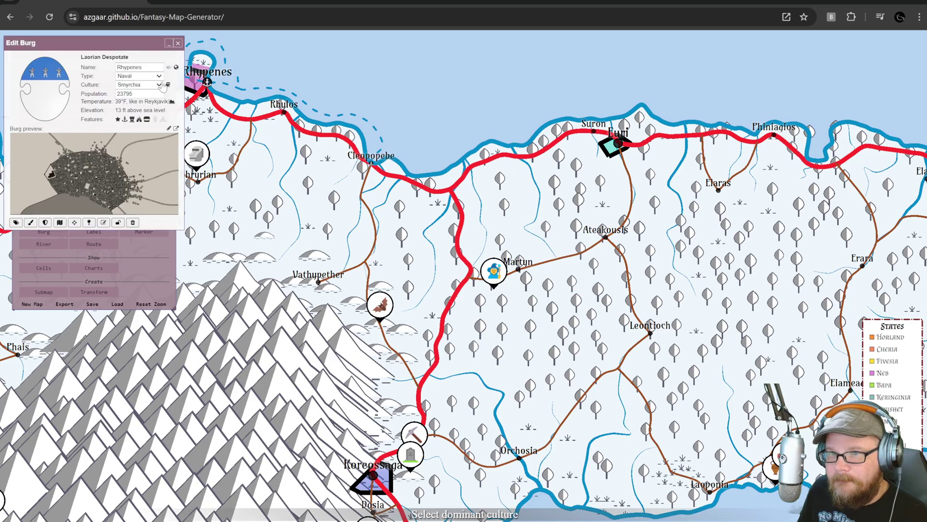
click(159, 85)
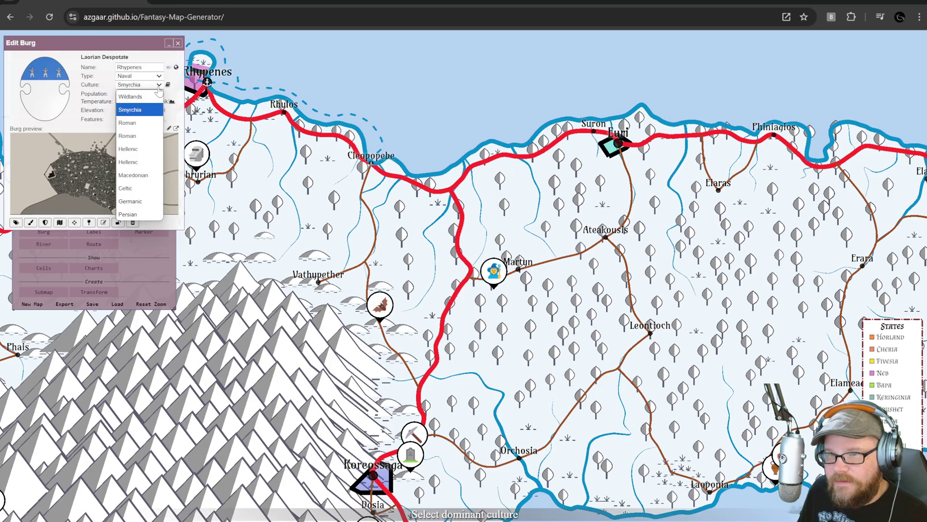
click(143, 124)
click(613, 145)
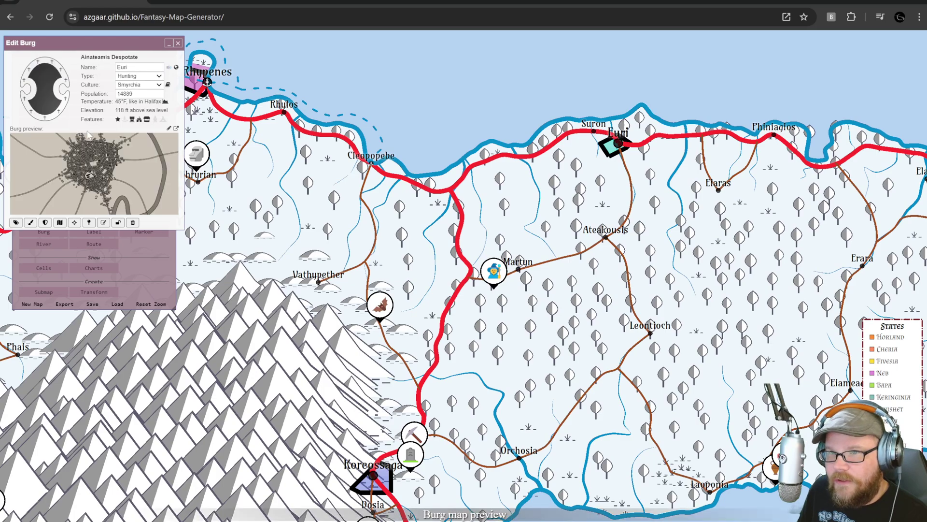
click(147, 87)
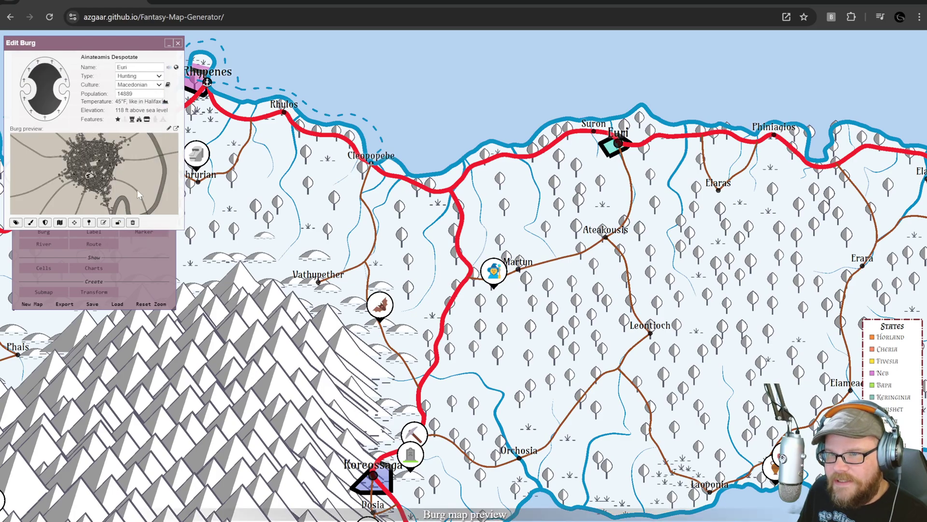
click(140, 180)
Set the culture of the burg Koreossaga to Celtic and of Pagalaxos to Persian
click(372, 476)
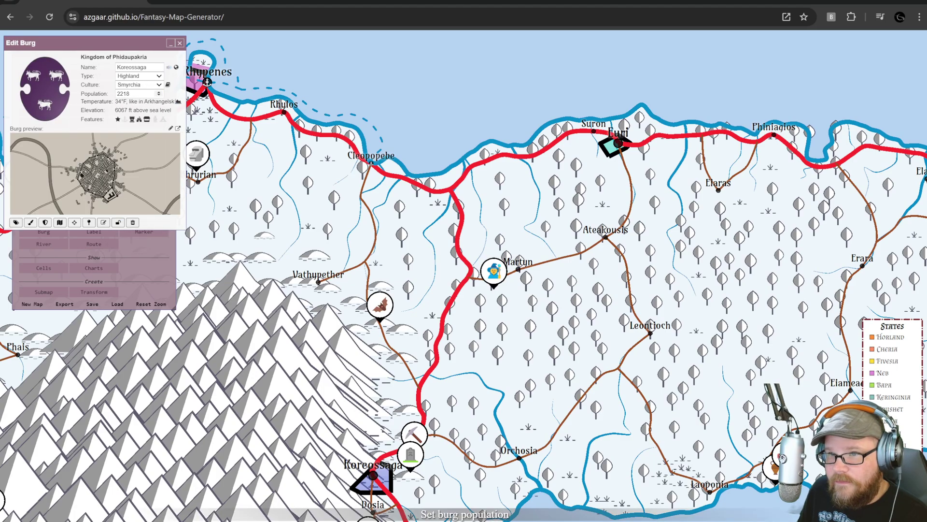
click(145, 87)
click(139, 188)
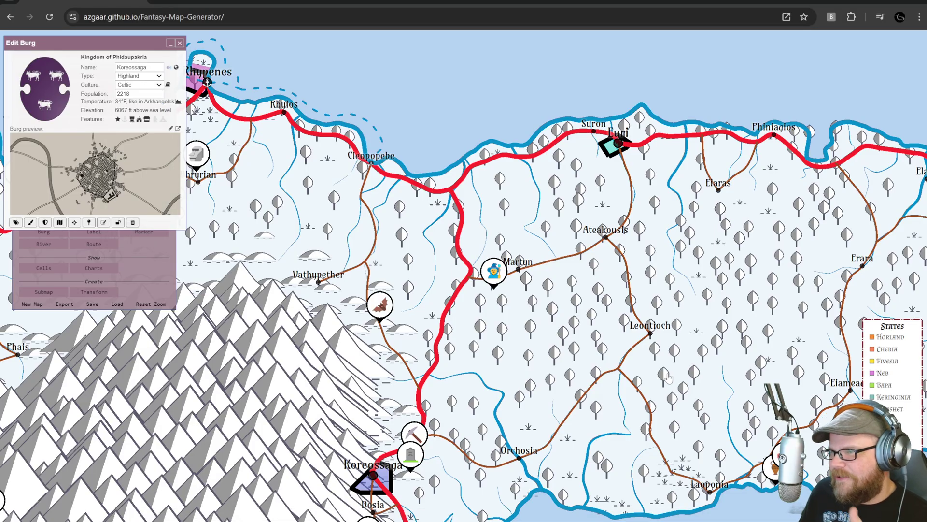
right_click(582, 268)
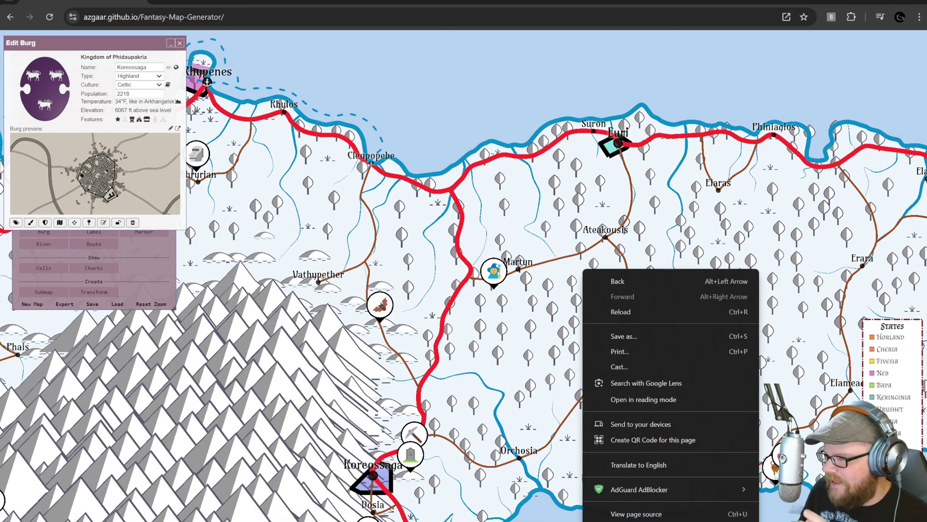
click(790, 335)
drag(790, 335, 388, 257)
click(803, 284)
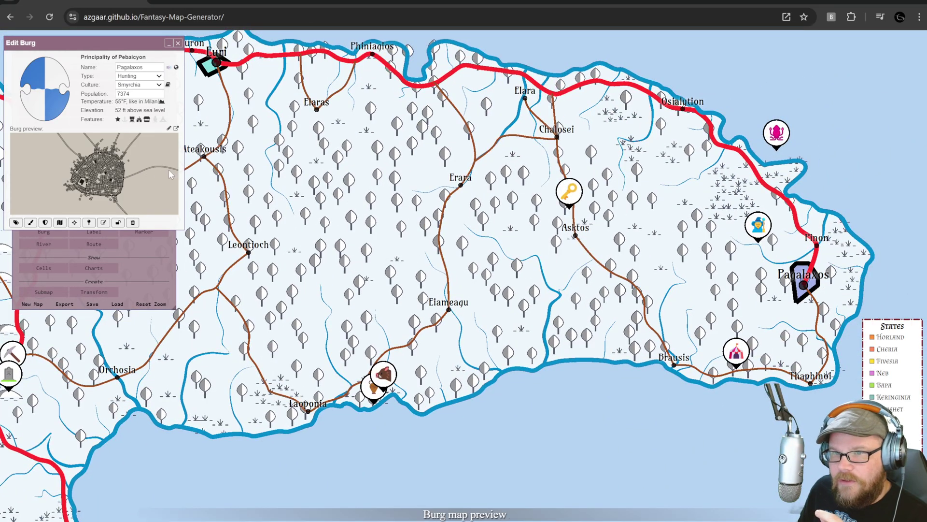
click(140, 84)
click(145, 214)
drag(283, 236, 758, 148)
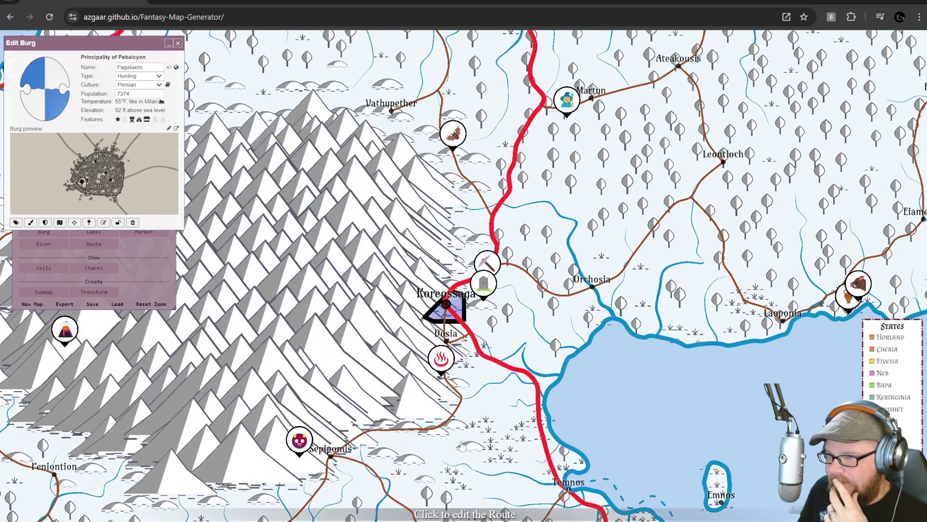
Set the culture of the burg Nearis to Hellenic and of Spargan to Germanic
key(0)
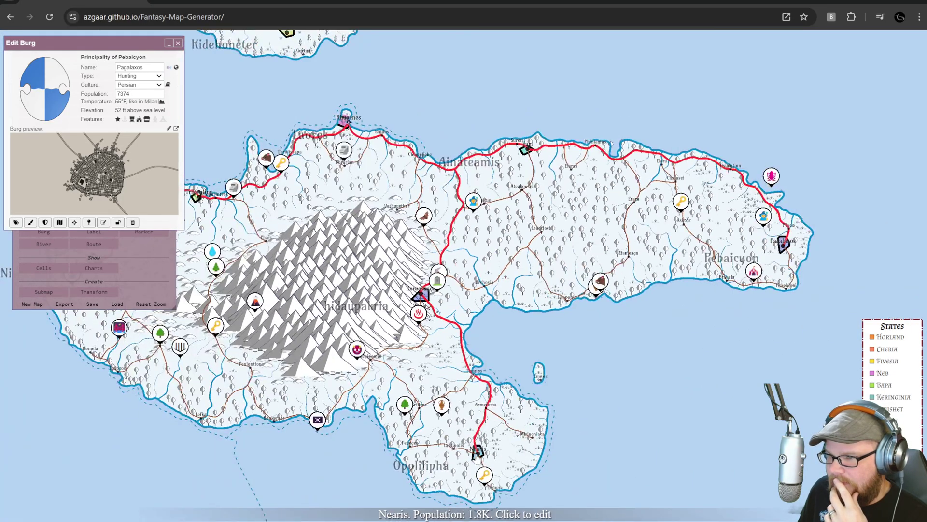
click(477, 454)
click(145, 84)
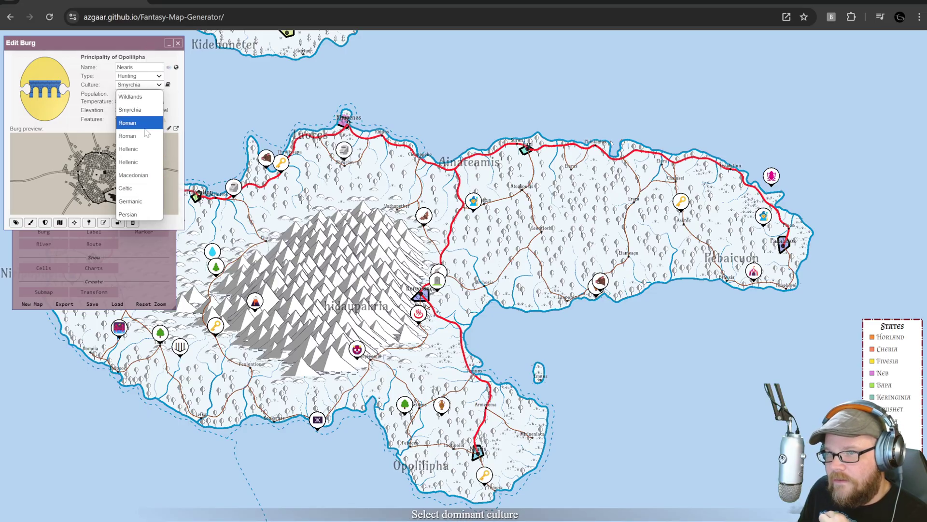
click(128, 149)
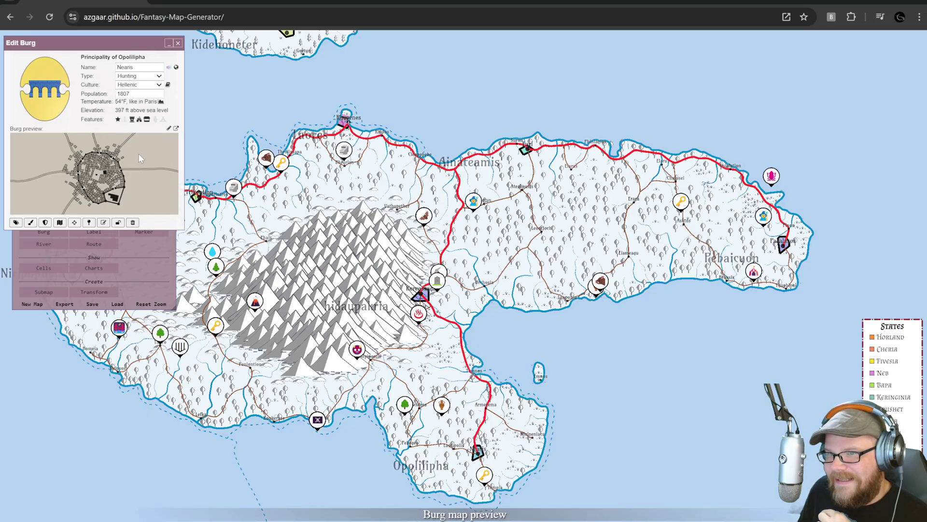
drag(213, 283, 460, 270)
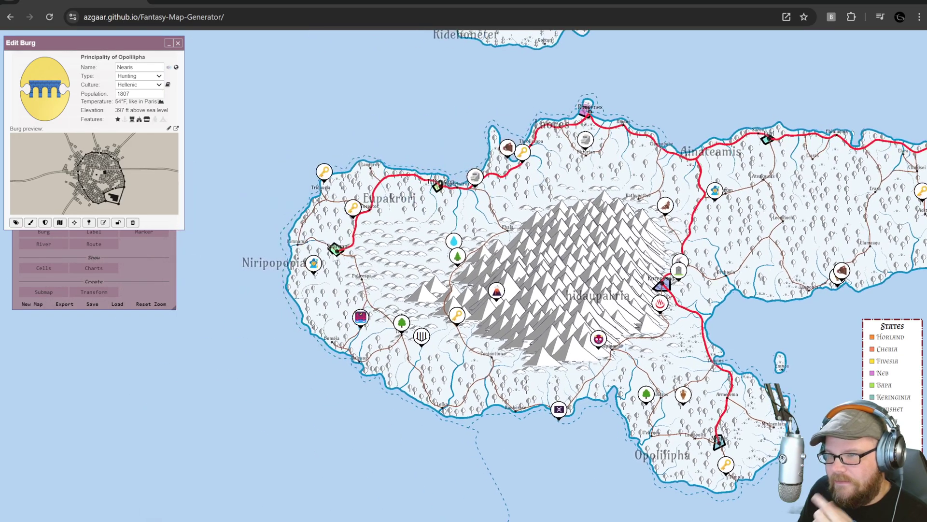
click(336, 248)
click(144, 84)
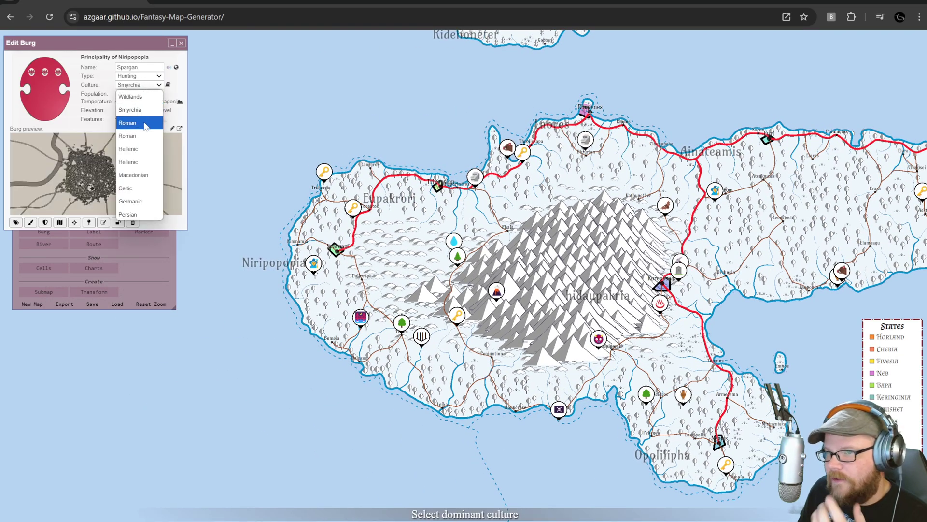
click(140, 202)
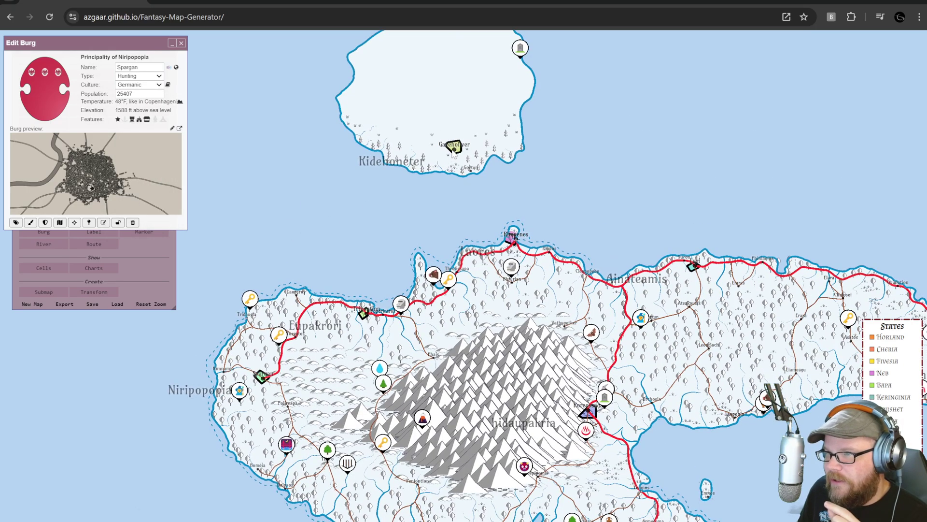
Keep Wildlands as the culture of the northern burg Gaveholiver and close the burg editor
click(454, 149)
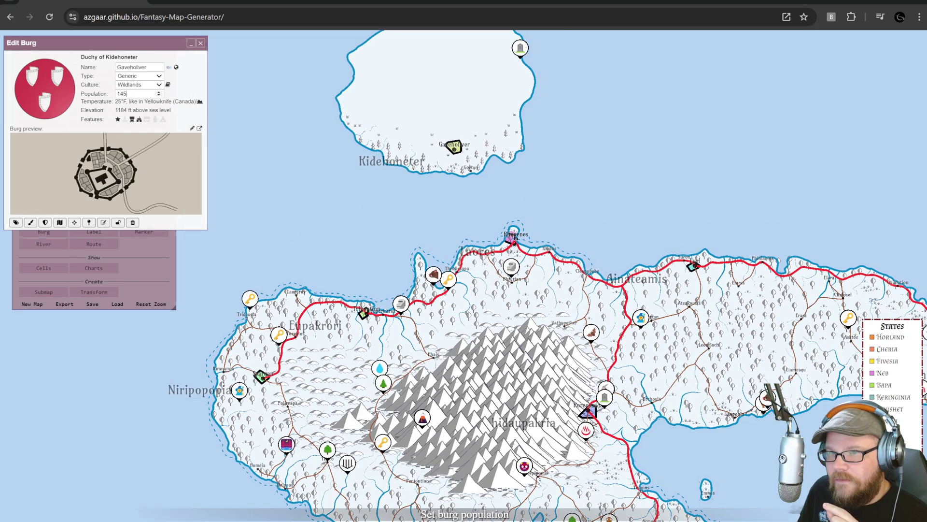
click(145, 86)
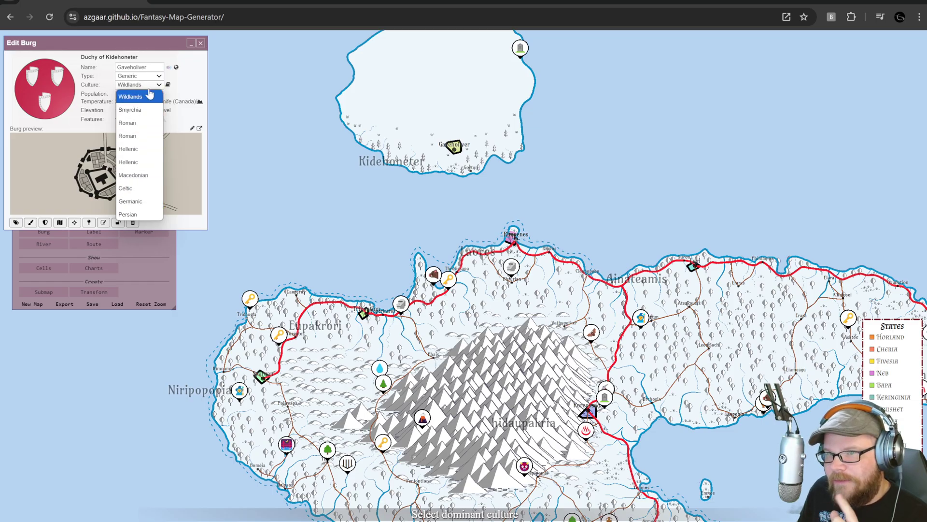
click(146, 96)
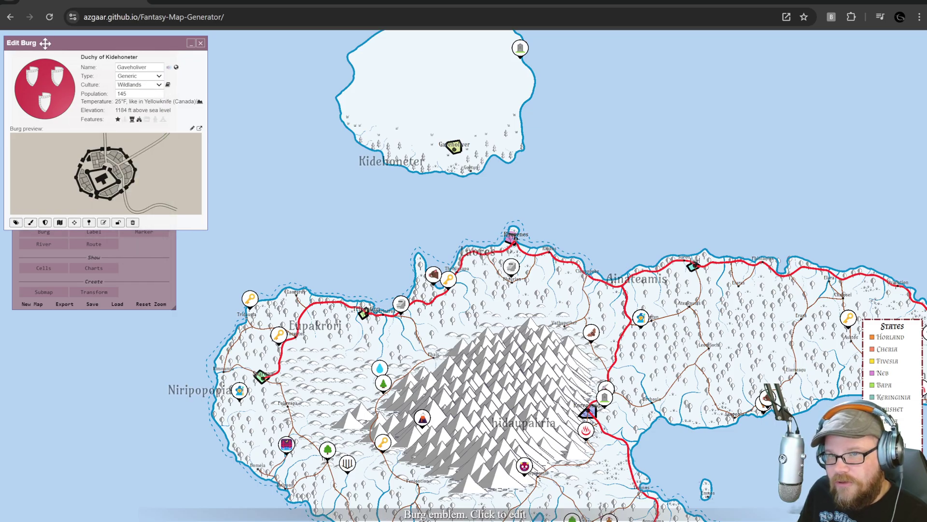
scroll(413, 119, up, 5)
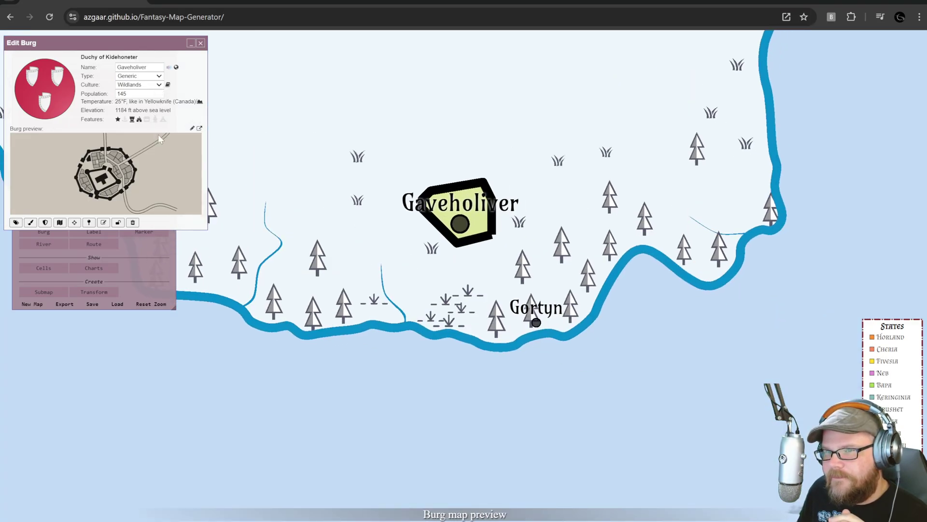
scroll(377, 283, down, 5)
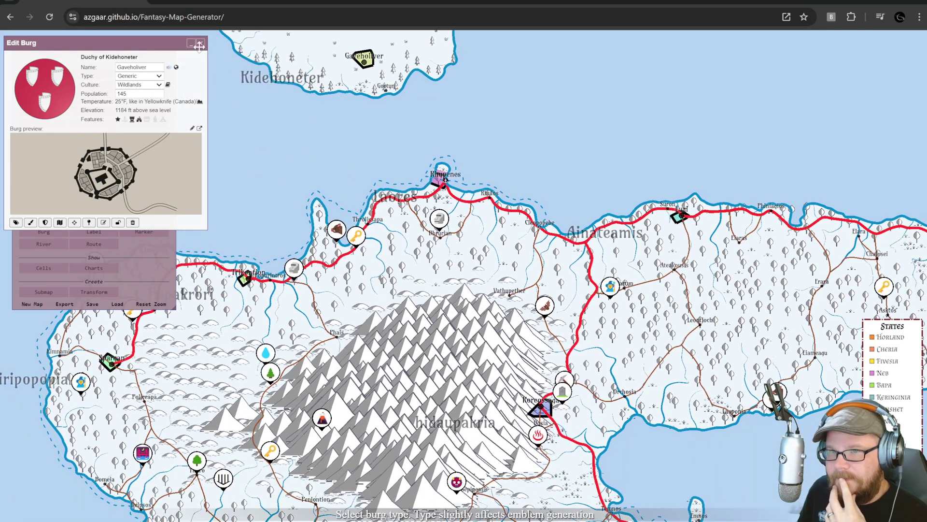
click(200, 44)
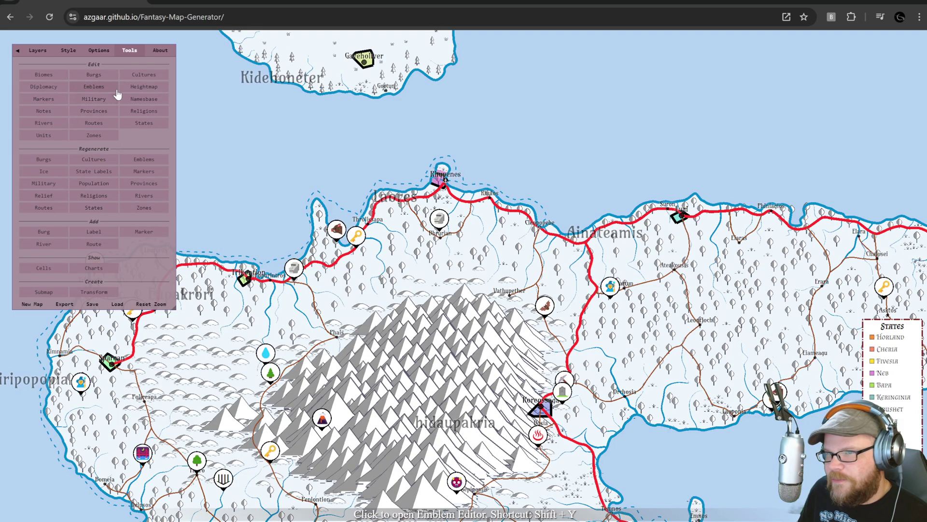
Open the States Editor and randomize the states' expansion values, recalculating states and provinces
click(39, 52)
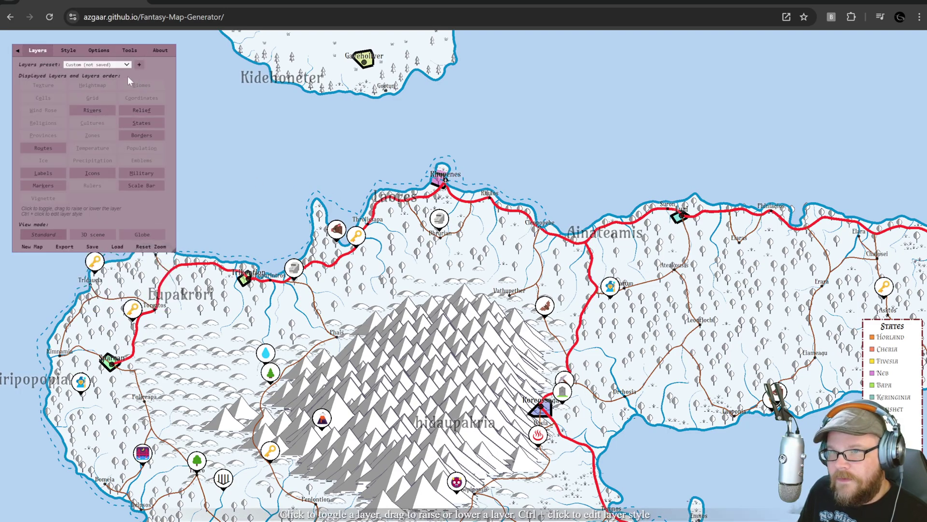
click(94, 52)
click(129, 50)
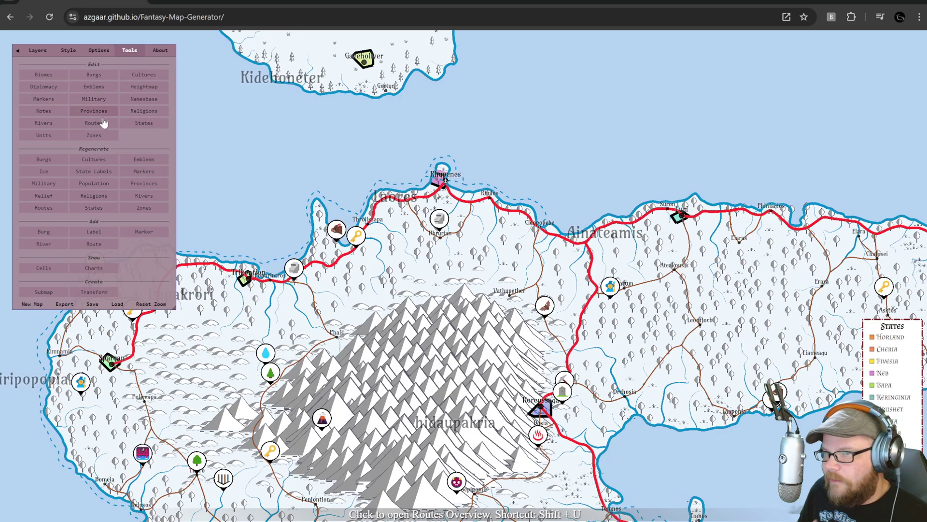
click(140, 124)
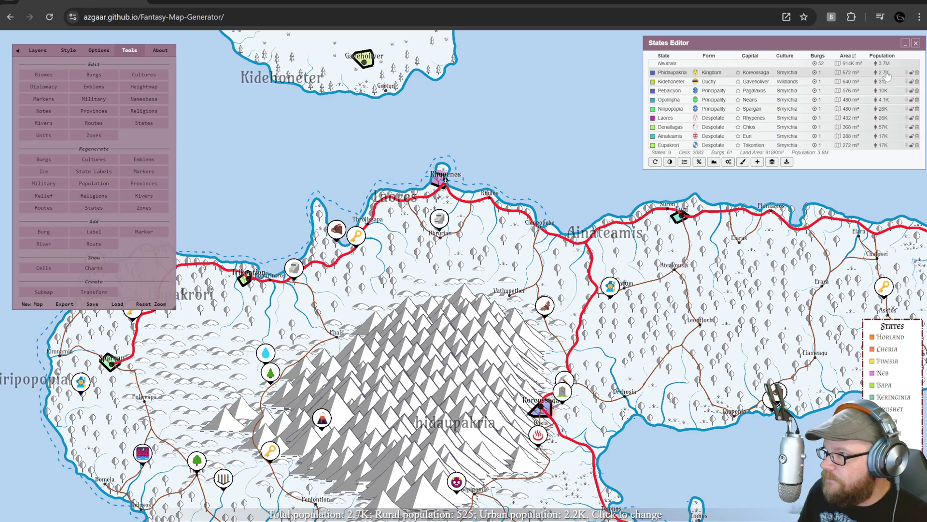
click(673, 73)
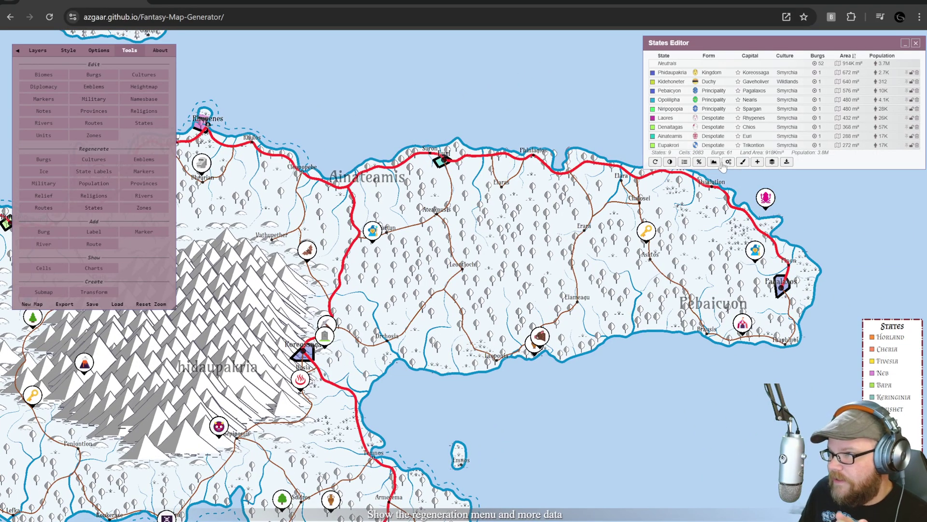
click(725, 163)
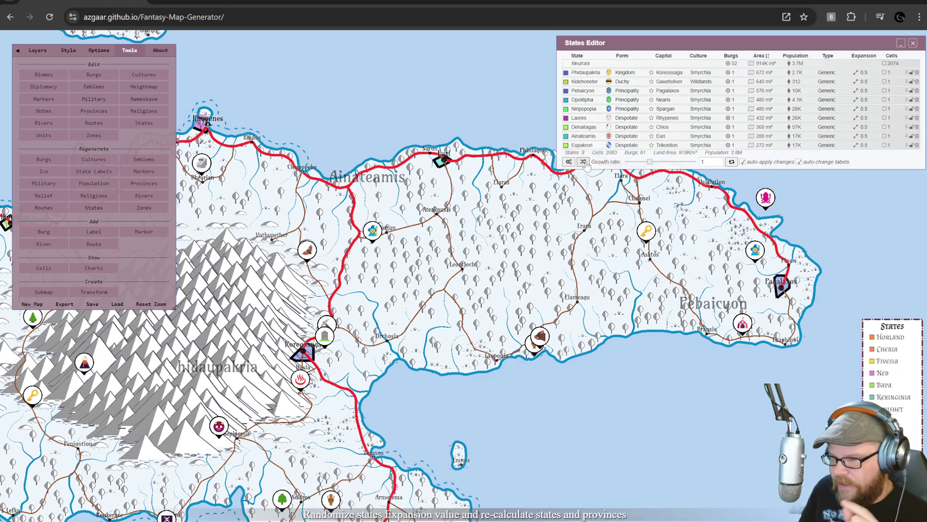
click(583, 162)
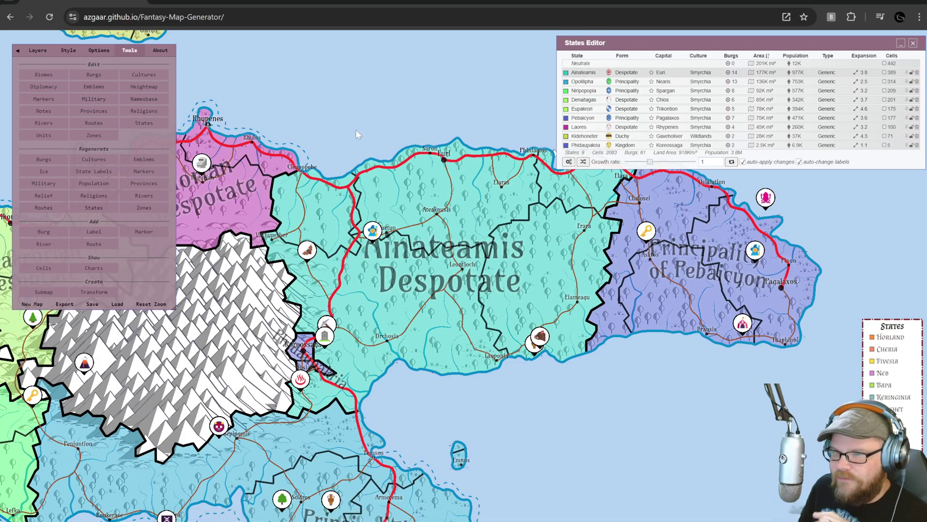
Examine the recalculated state and province borders across the islands, including the Ainateamis and Pebaicyon area
scroll(410, 102, down, 4)
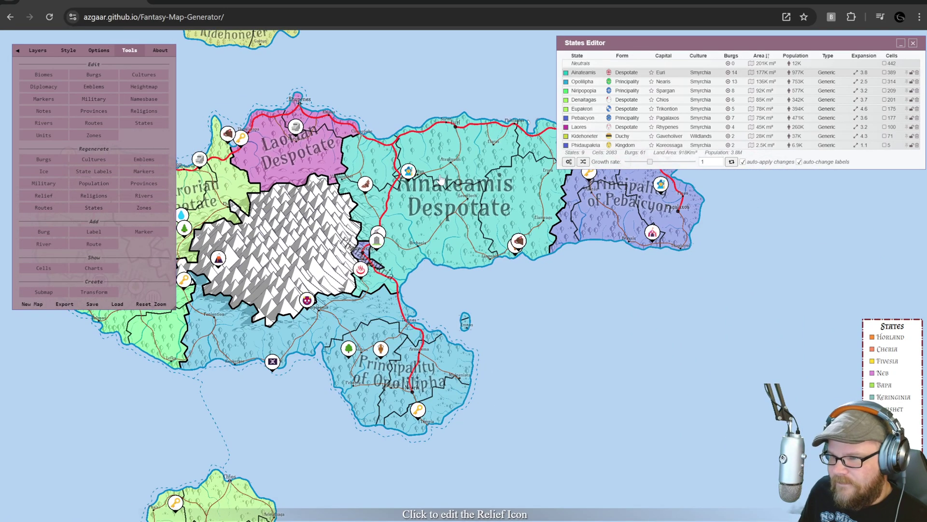
drag(458, 318, 672, 240)
drag(371, 352, 323, 445)
drag(358, 109, 351, 132)
drag(459, 99, 416, 62)
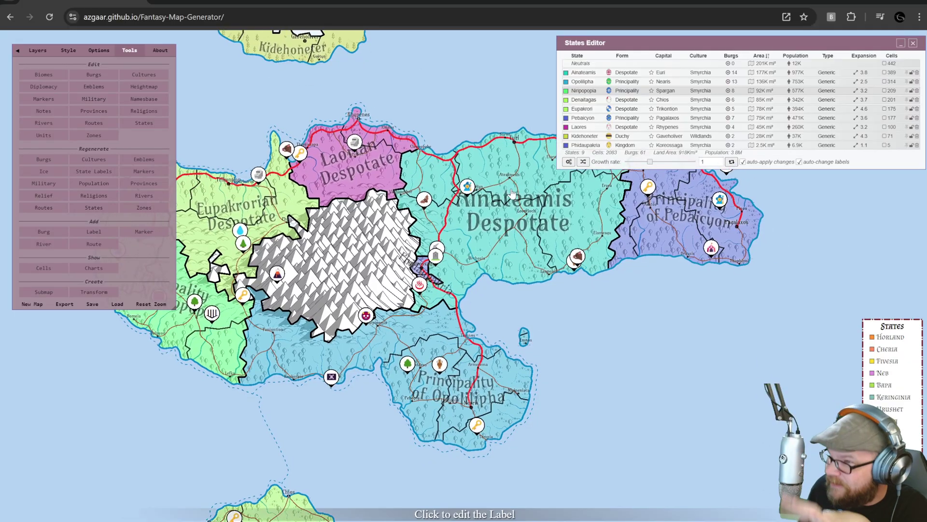
scroll(520, 197, up, 8)
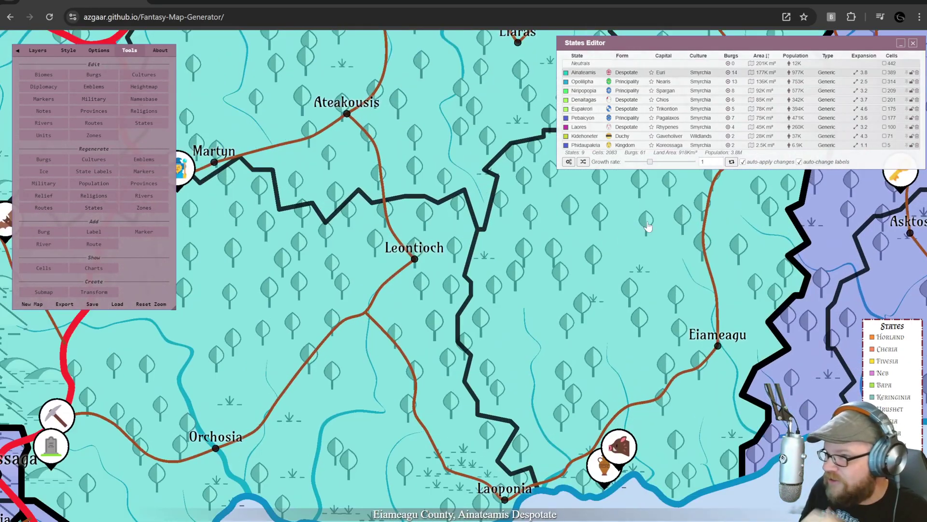
drag(647, 226, 481, 128)
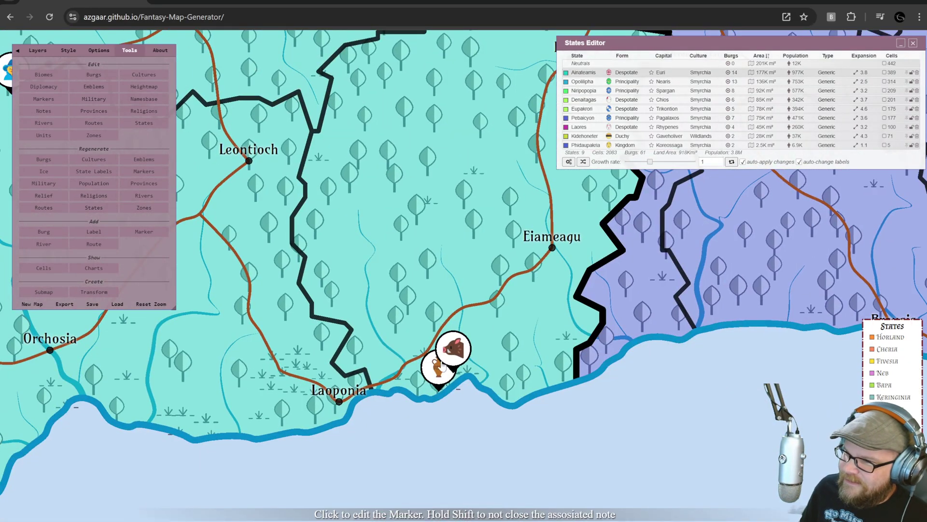
scroll(343, 345, down, 5)
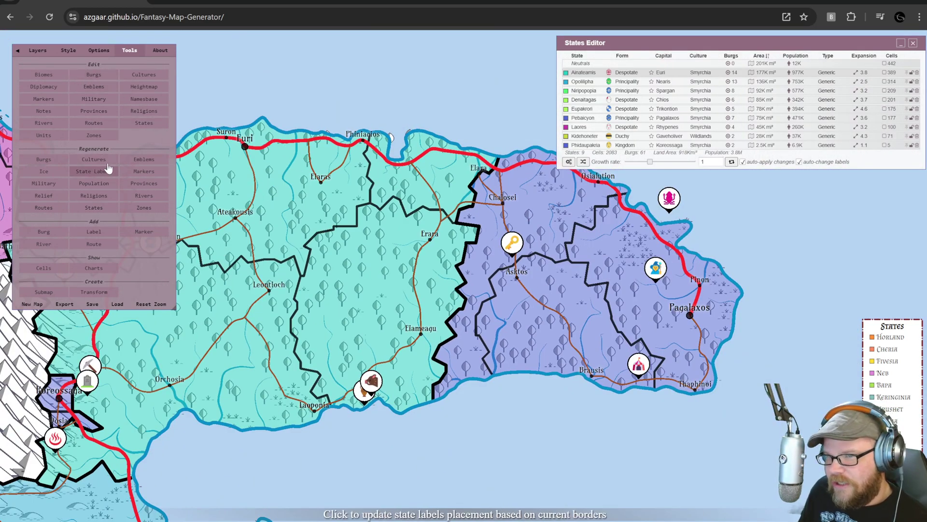
Regenerate all unlocked burgs and cultures
click(53, 165)
click(490, 310)
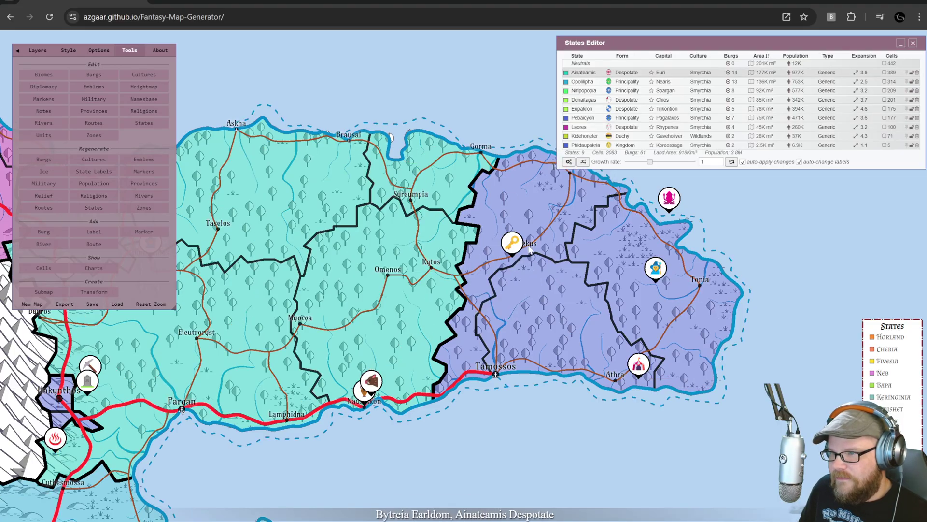
drag(314, 213, 695, 216)
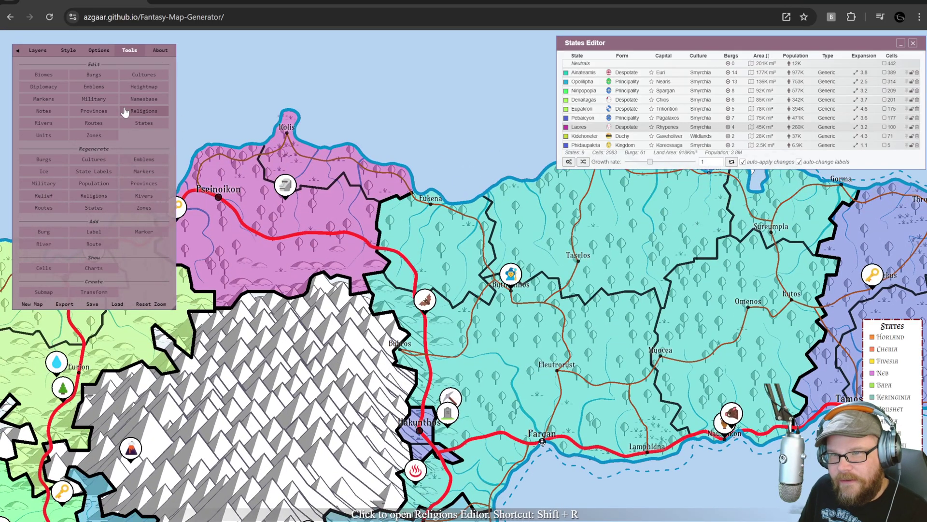
click(94, 159)
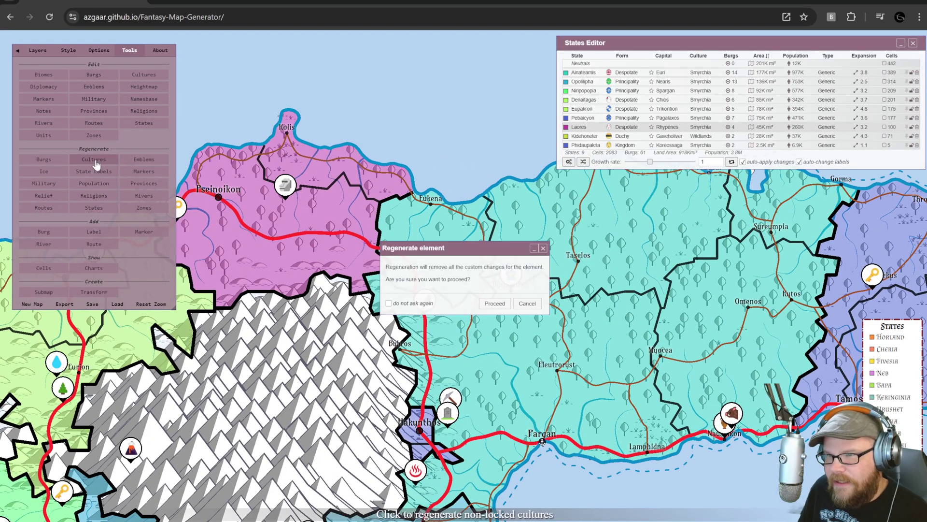
click(495, 303)
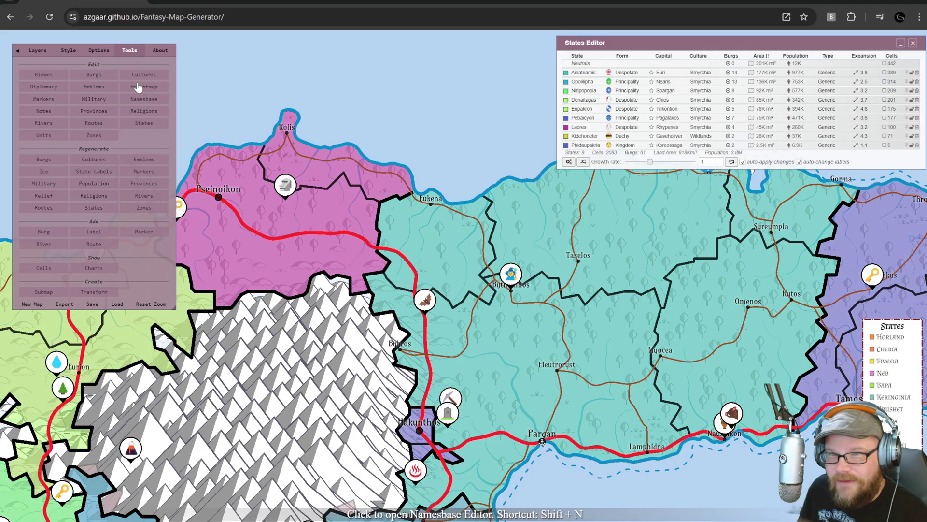
Bring up the list of displayed layers and close the States Editor
scroll(337, 147, down, 5)
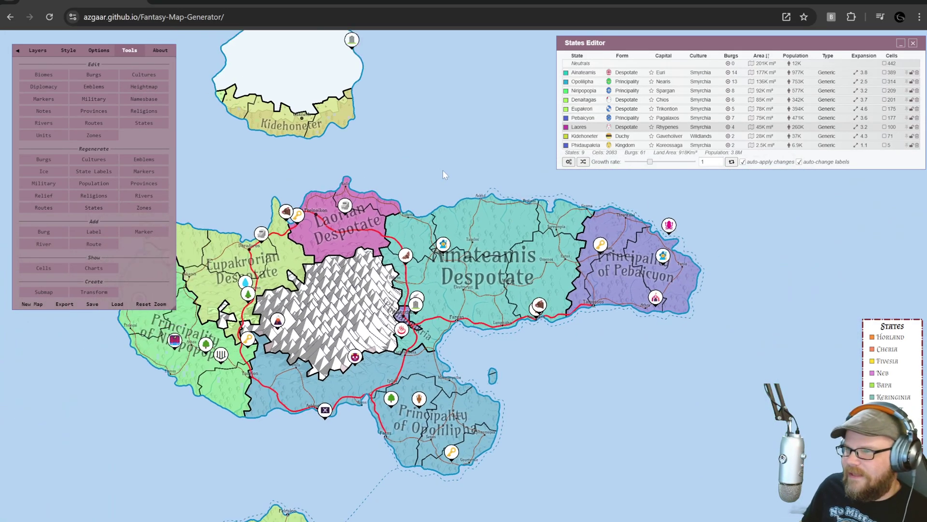
click(37, 50)
scroll(386, 189, down, 3)
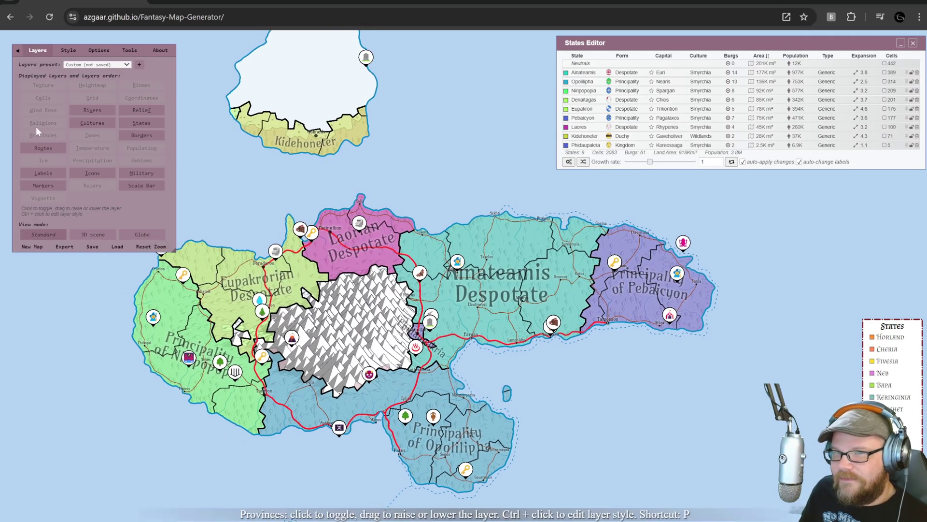
click(913, 45)
Survey the state territories, culture overlay and routes across all the islands
drag(585, 157, 745, 77)
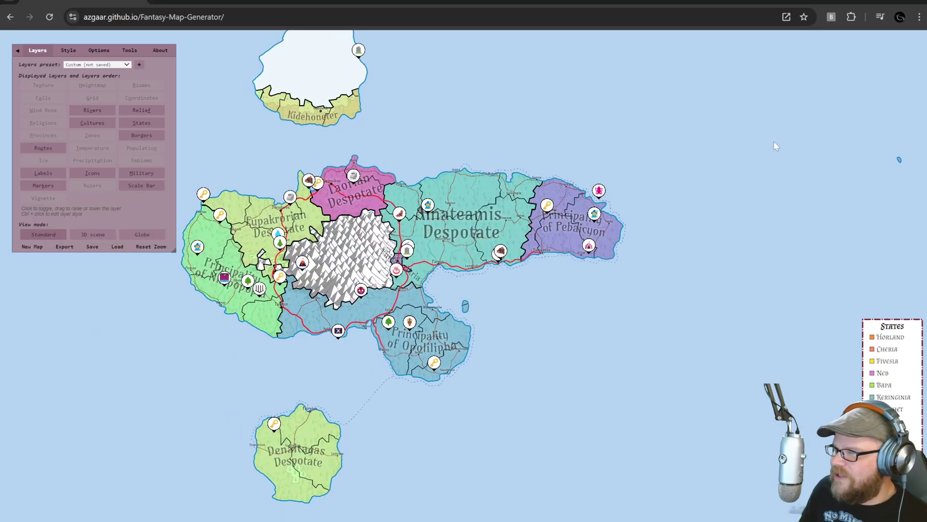
drag(773, 141, 440, 209)
scroll(613, 208, up, 4)
drag(571, 227, 455, 281)
scroll(365, 309, down, 6)
scroll(549, 337, up, 4)
drag(469, 364, 442, 291)
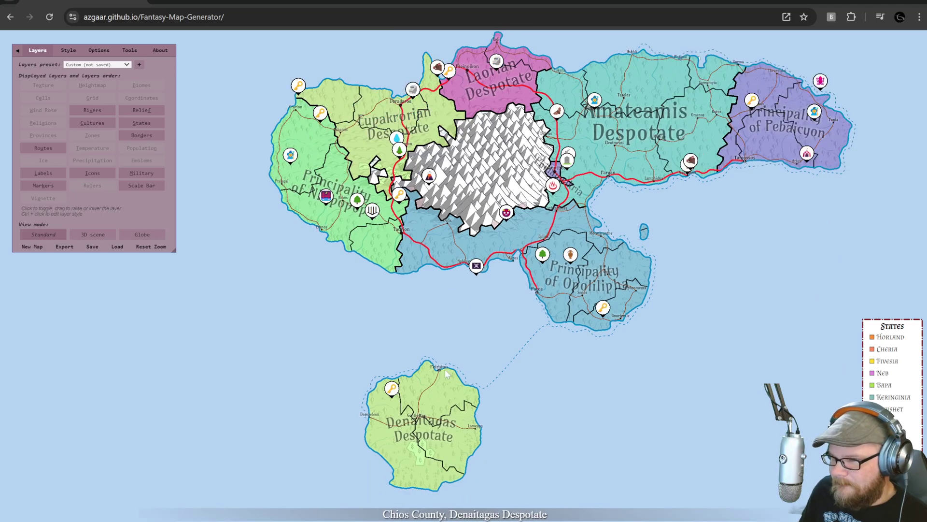
Inspect the details and surroundings of the port burg Peiraion on the southern island, and close its editor
click(438, 372)
scroll(401, 326, up, 3)
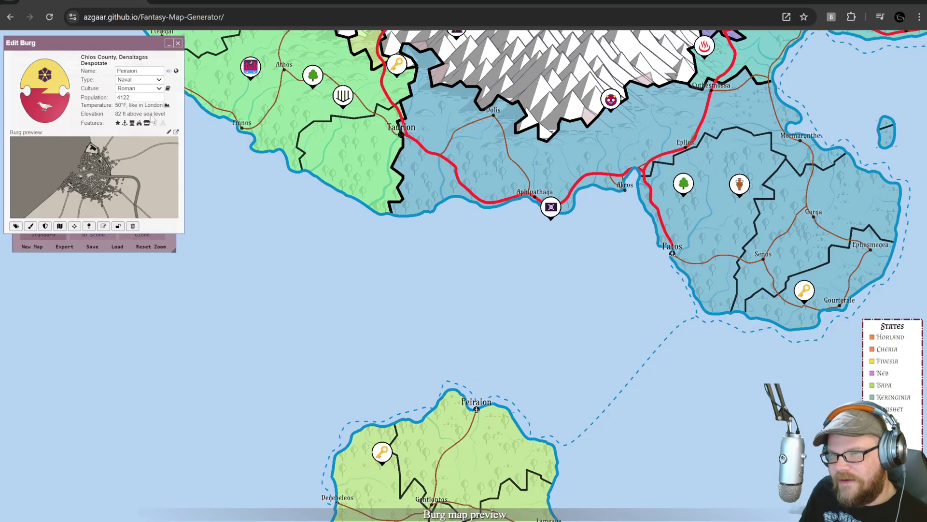
drag(431, 349, 382, 158)
scroll(412, 297, up, 2)
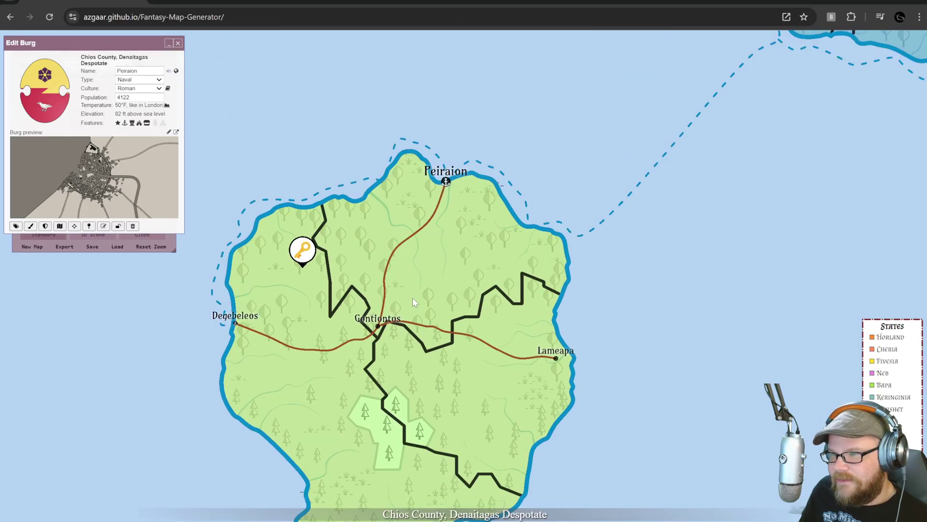
scroll(405, 299, up, 2)
scroll(374, 242, up, 3)
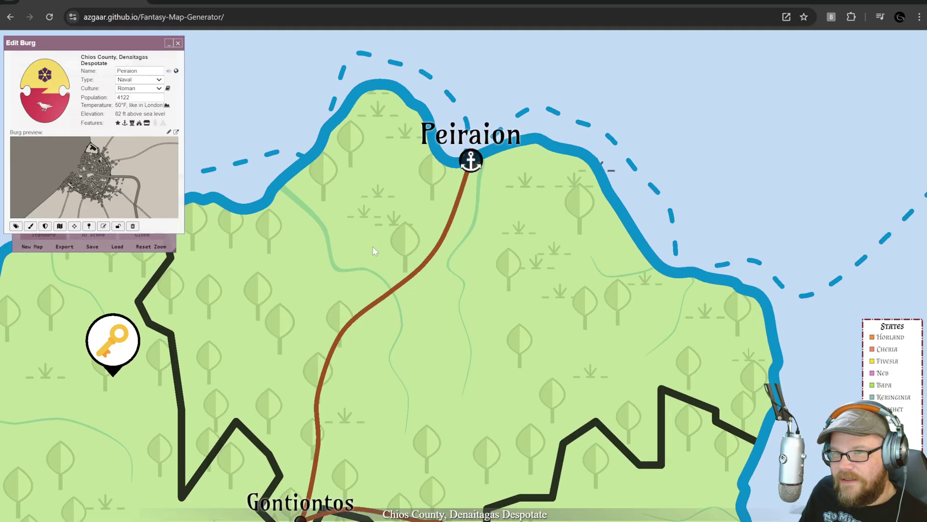
drag(374, 241, 361, 282)
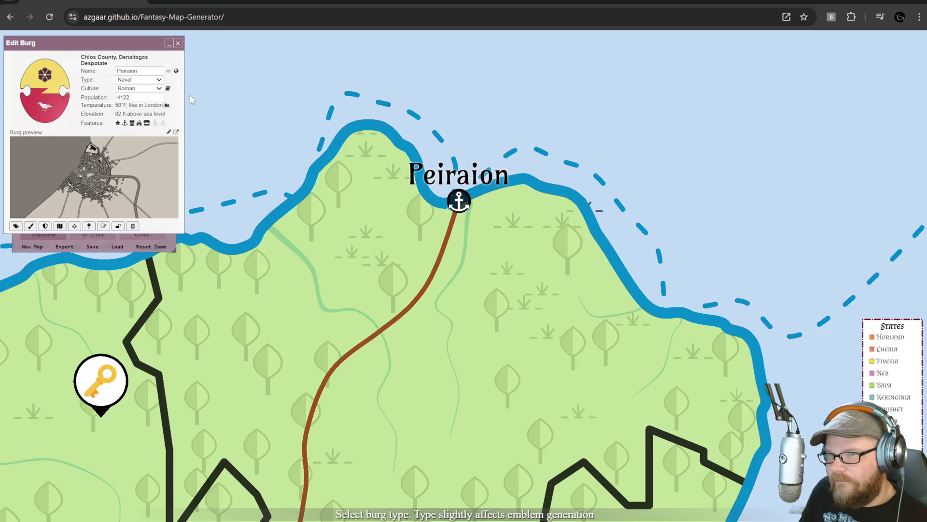
scroll(332, 229, down, 5)
drag(354, 157, 379, 327)
click(178, 43)
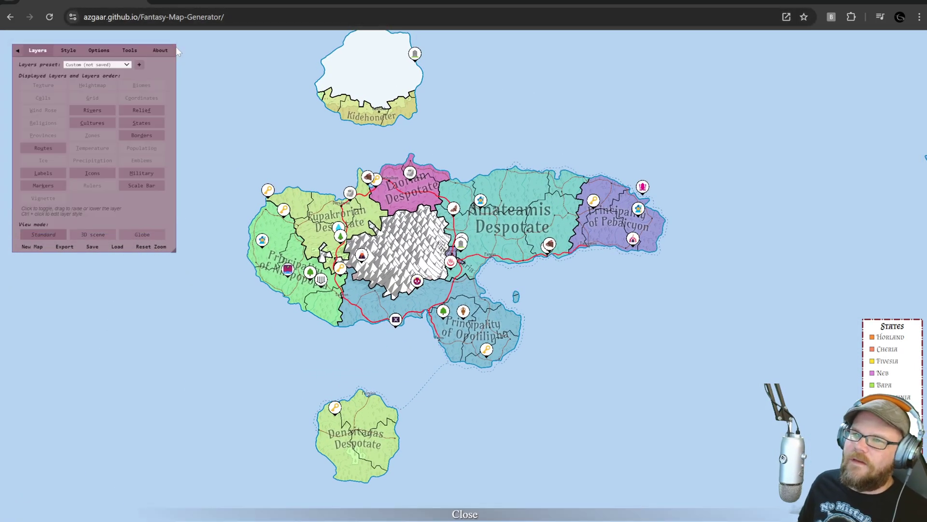
Show the map as a globe and review the world configuration settings without changing them
click(140, 236)
drag(556, 322, 498, 294)
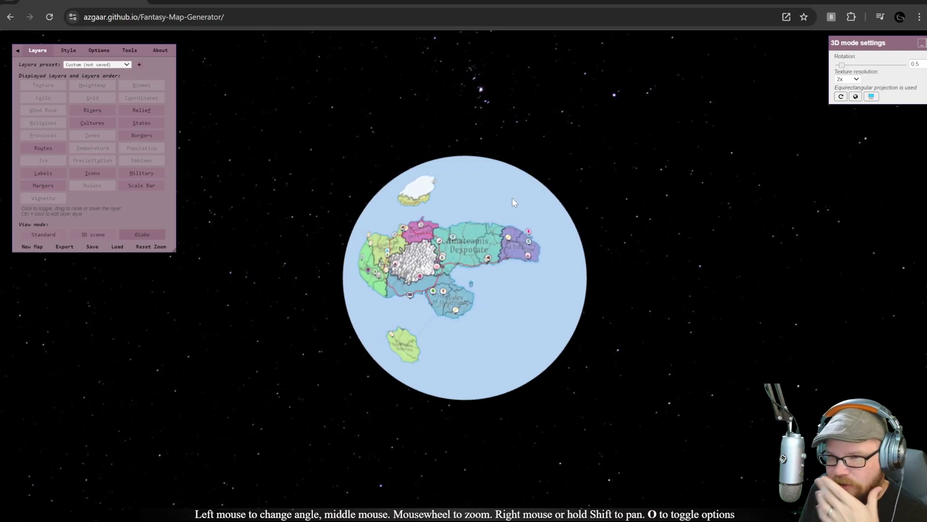
click(855, 97)
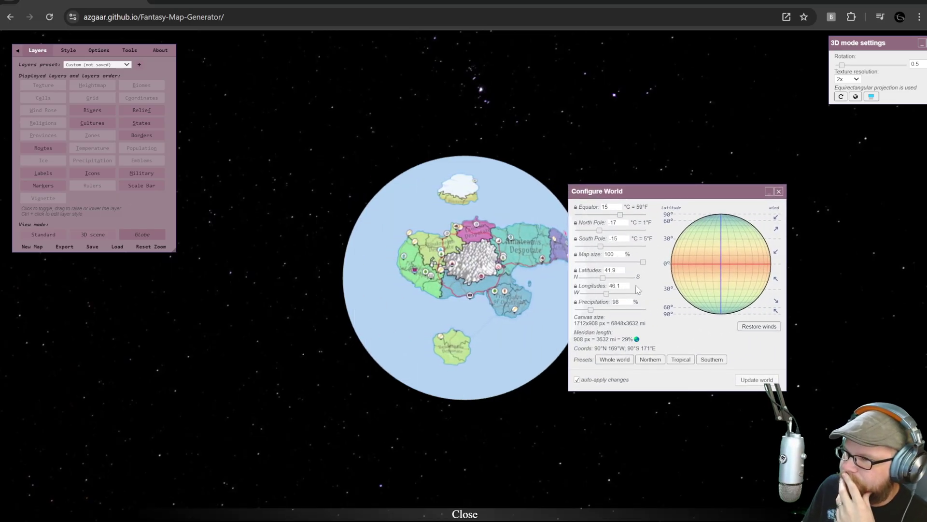
click(779, 191)
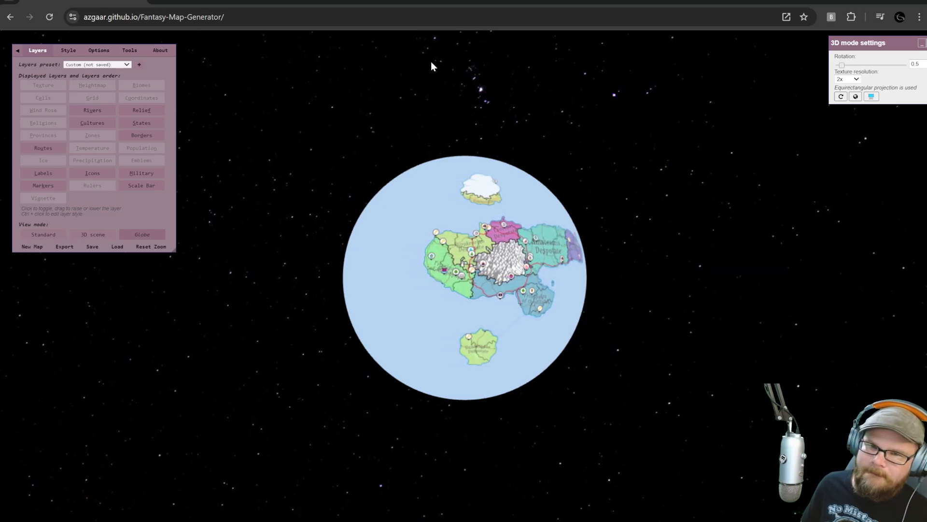
scroll(512, 225, up, 5)
scroll(511, 225, up, 5)
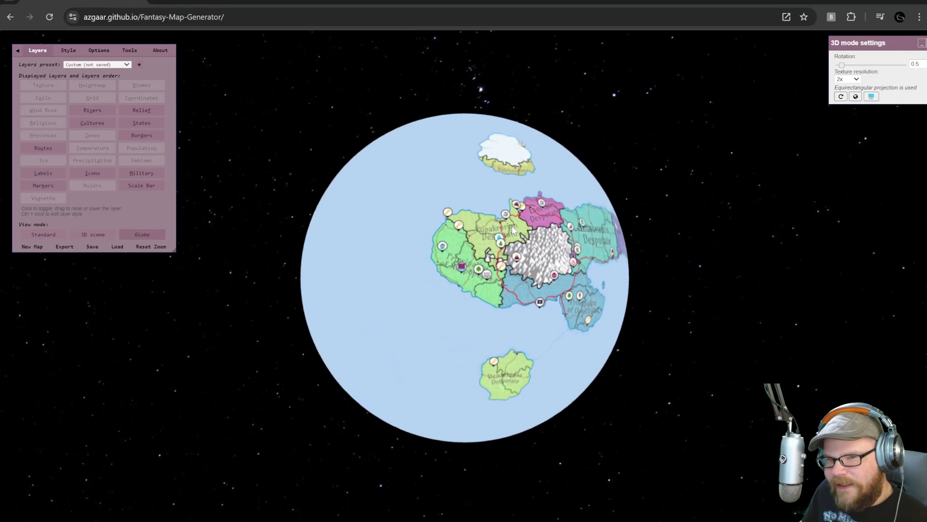